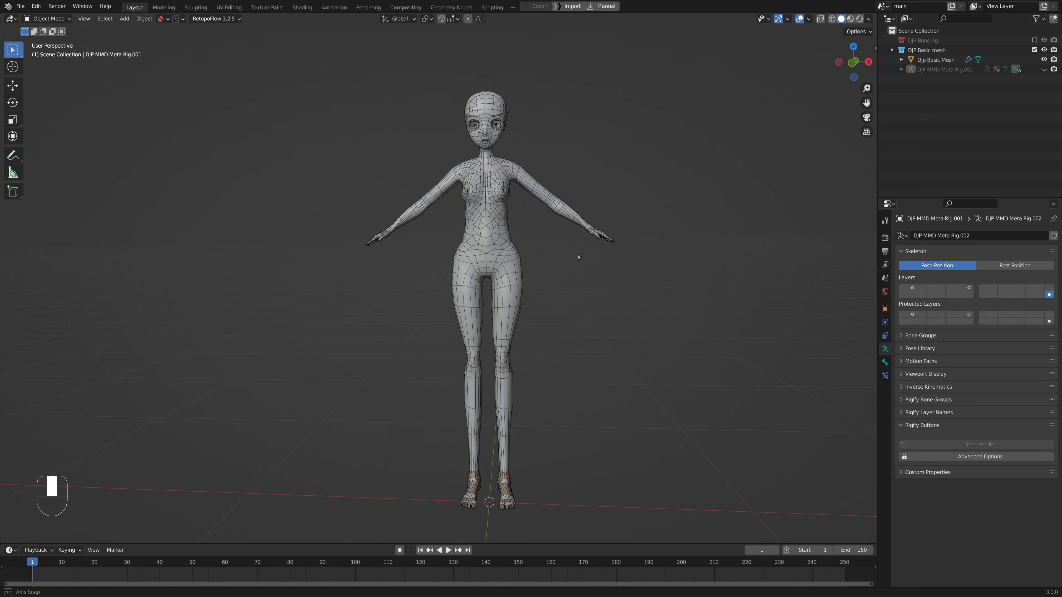
Switch the viewport shading to Material Preview to display the body mesh's coloured material regions.
{"action": "scroll", "coordinate": [580, 289], "scroll_direction": "up", "scroll_amount": 1}
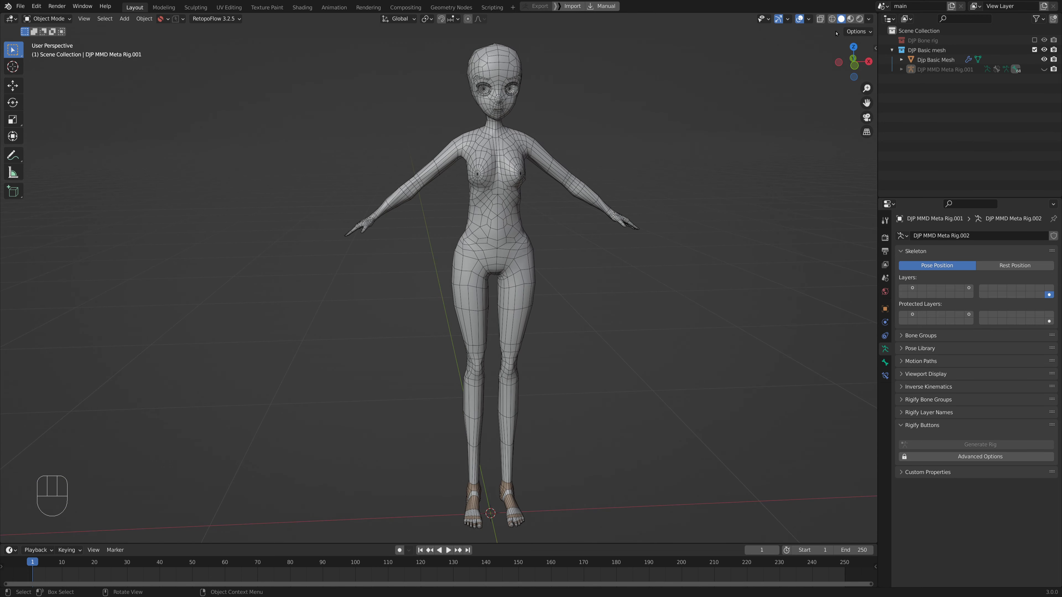
{"action": "left_click", "coordinate": [851, 20]}
{"action": "middle_click_drag", "start_coordinate": [581, 293], "coordinate": [574, 236]}
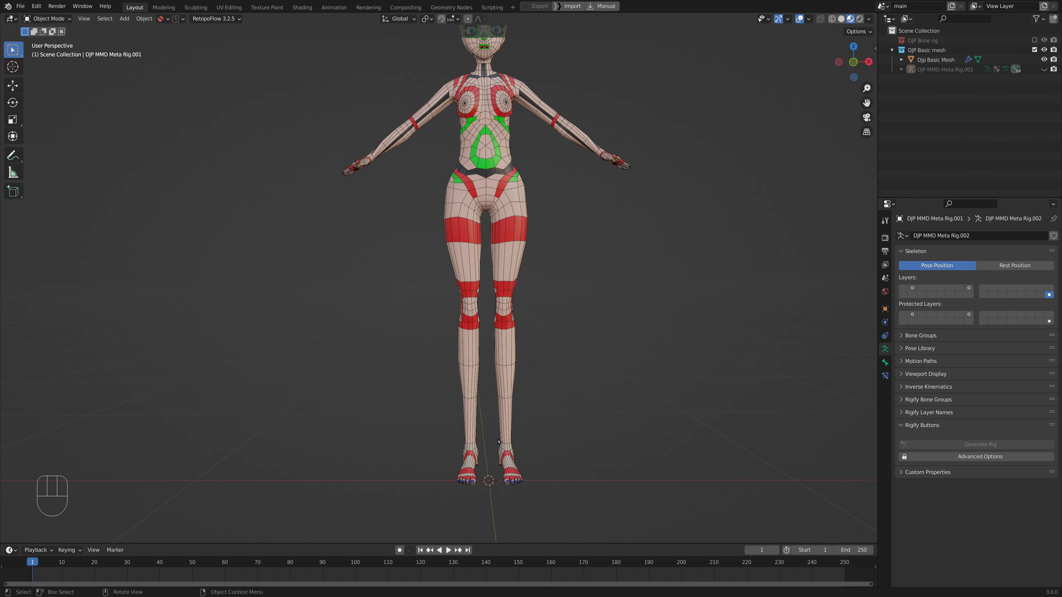
Examine the coloured topology regions on the body mesh's legs, torso, arms and head.
{"action": "middle_click_drag", "start_coordinate": [514, 190], "coordinate": [545, 246]}
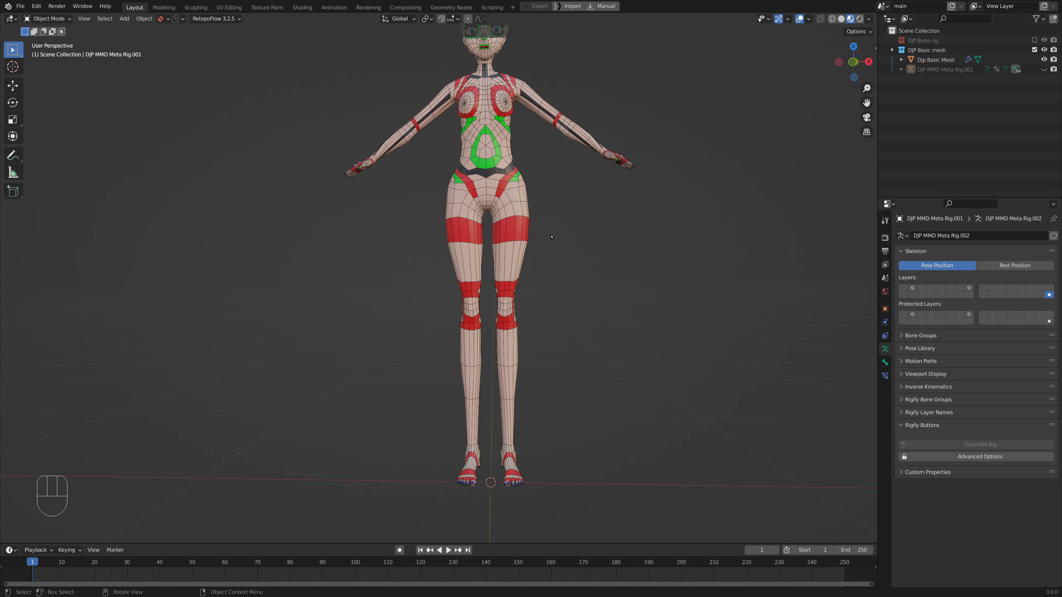
{"action": "middle_click_drag", "start_coordinate": [566, 180], "coordinate": [564, 289], "text": "shift"}
{"action": "scroll", "coordinate": [620, 239], "scroll_direction": "up", "scroll_amount": 3}
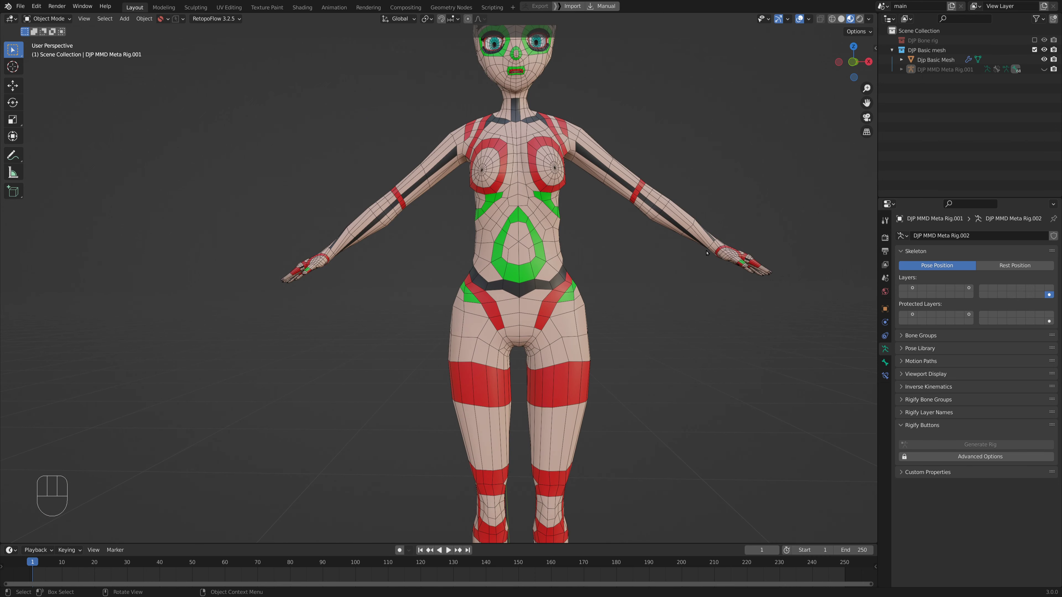
{"action": "middle_click_drag", "start_coordinate": [707, 253], "coordinate": [680, 206]}
{"action": "middle_click_drag", "start_coordinate": [754, 284], "coordinate": [586, 158]}
{"action": "middle_click_drag", "start_coordinate": [526, 243], "coordinate": [557, 241]}
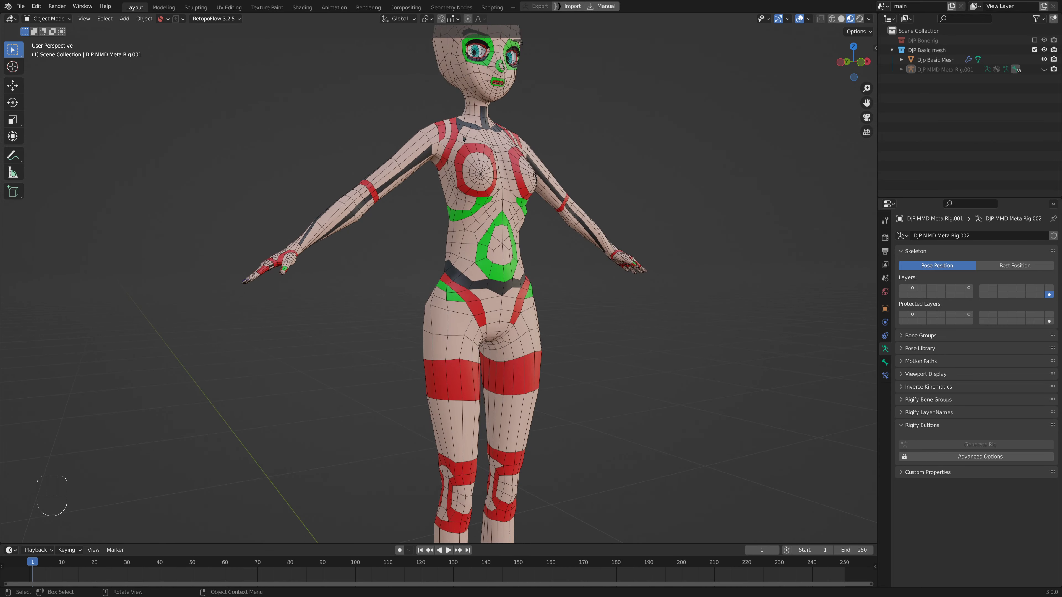
{"action": "middle_click_drag", "start_coordinate": [457, 135], "coordinate": [422, 232], "text": "shift"}
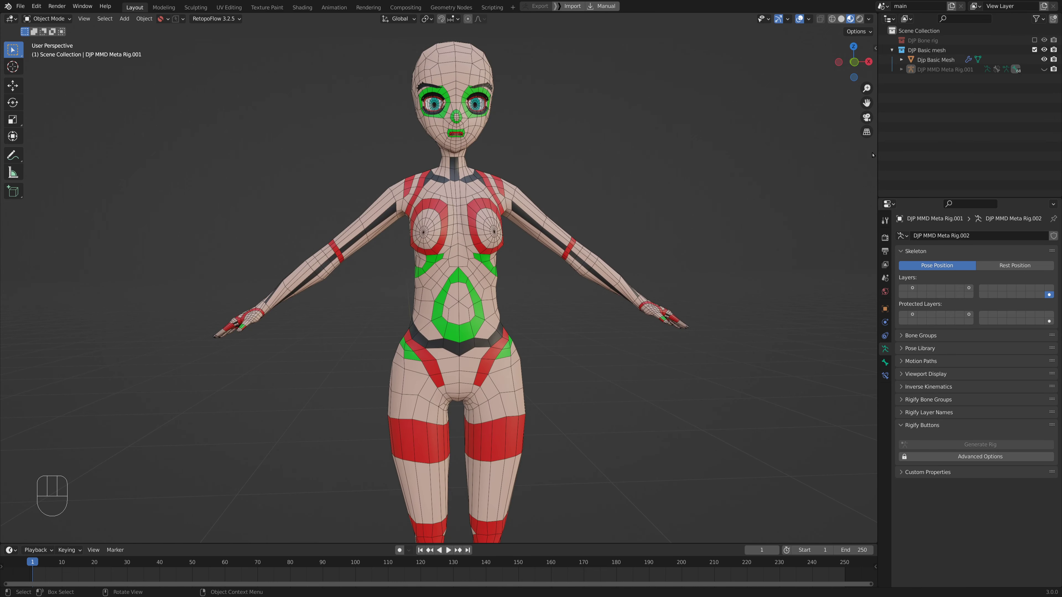
Unhide the DJP MMD Meta Rig.001 armature over the body mesh.
{"action": "left_click", "coordinate": [1045, 70]}
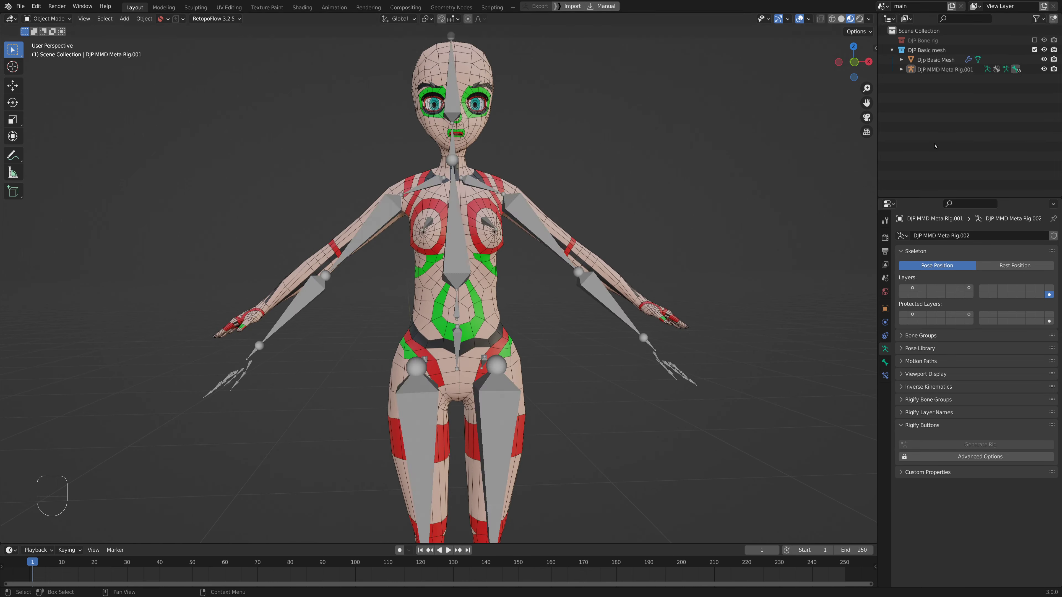
{"action": "scroll", "coordinate": [548, 340], "scroll_direction": "down", "scroll_amount": 1}
{"action": "middle_click_drag", "start_coordinate": [547, 341], "coordinate": [548, 287], "text": "shift"}
{"action": "scroll", "coordinate": [548, 289], "scroll_direction": "down", "scroll_amount": 1}
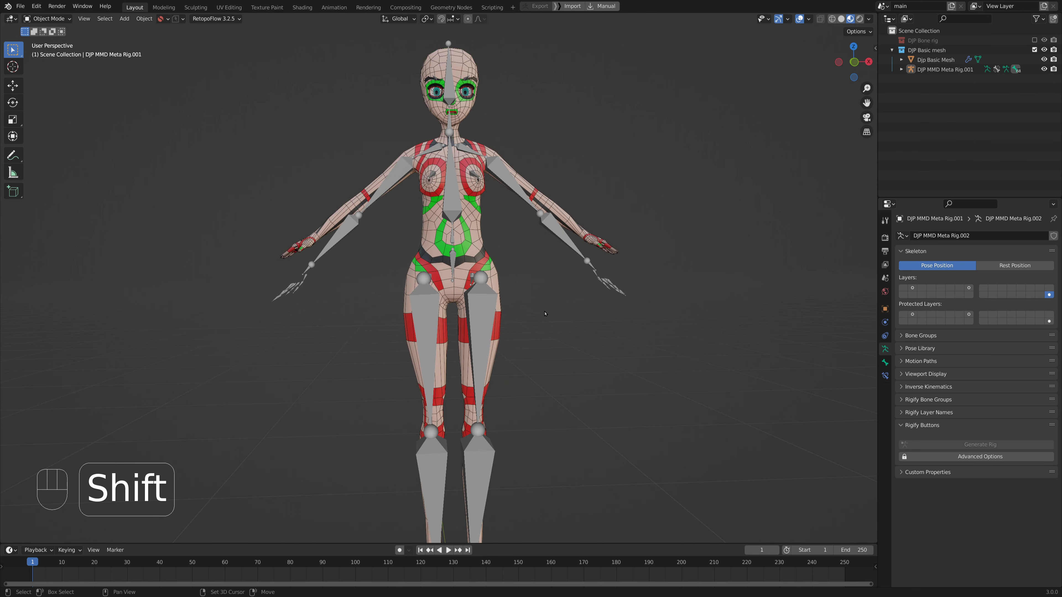
{"action": "middle_click_drag", "start_coordinate": [545, 343], "coordinate": [566, 246], "text": "shift"}
{"action": "scroll", "coordinate": [551, 268], "scroll_direction": "down", "scroll_amount": 1}
Select the Djp Basic Mesh body and try scaling it down uniformly against the rig.
{"action": "left_click", "coordinate": [580, 150]}
{"action": "scroll", "coordinate": [581, 226], "scroll_direction": "down", "scroll_amount": 2}
{"action": "key", "text": "s"}
{"action": "left_click", "coordinate": [623, 306]}
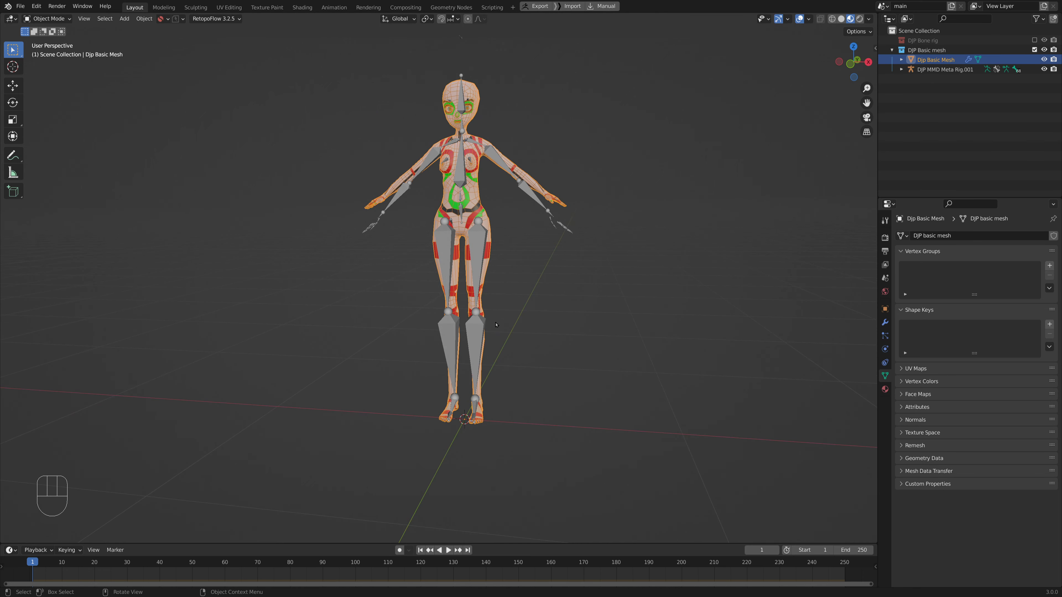
{"action": "middle_click_drag", "start_coordinate": [522, 264], "coordinate": [461, 146]}
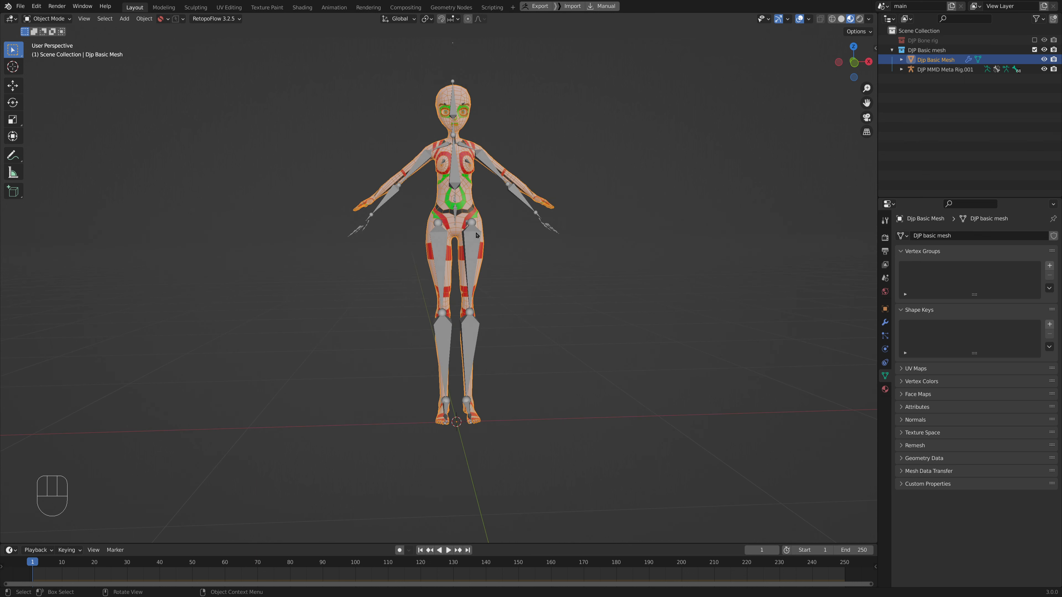
{"action": "key", "text": "s"}
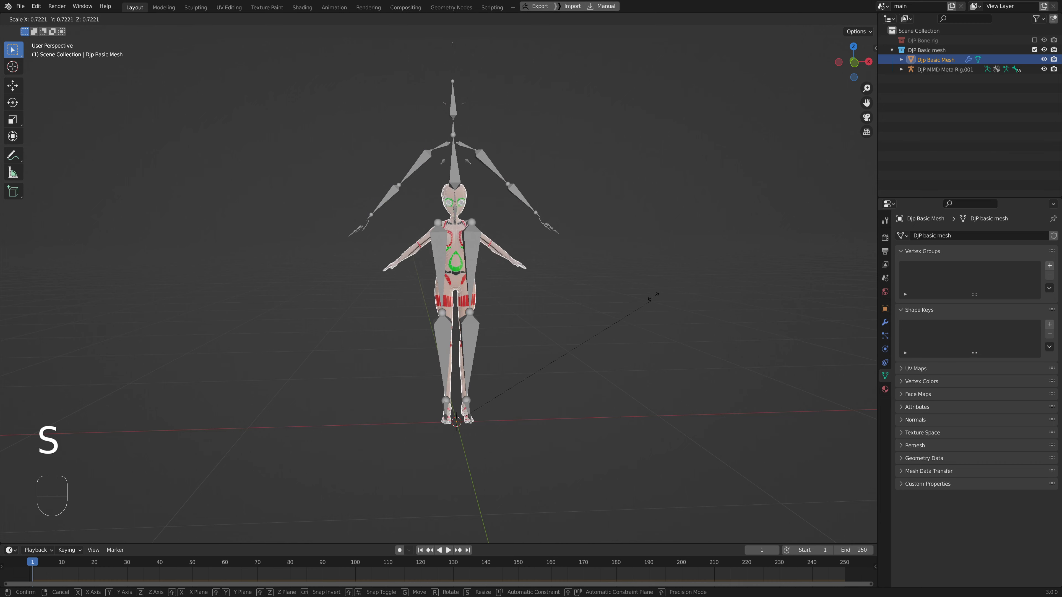
{"action": "left_click", "coordinate": [669, 247]}
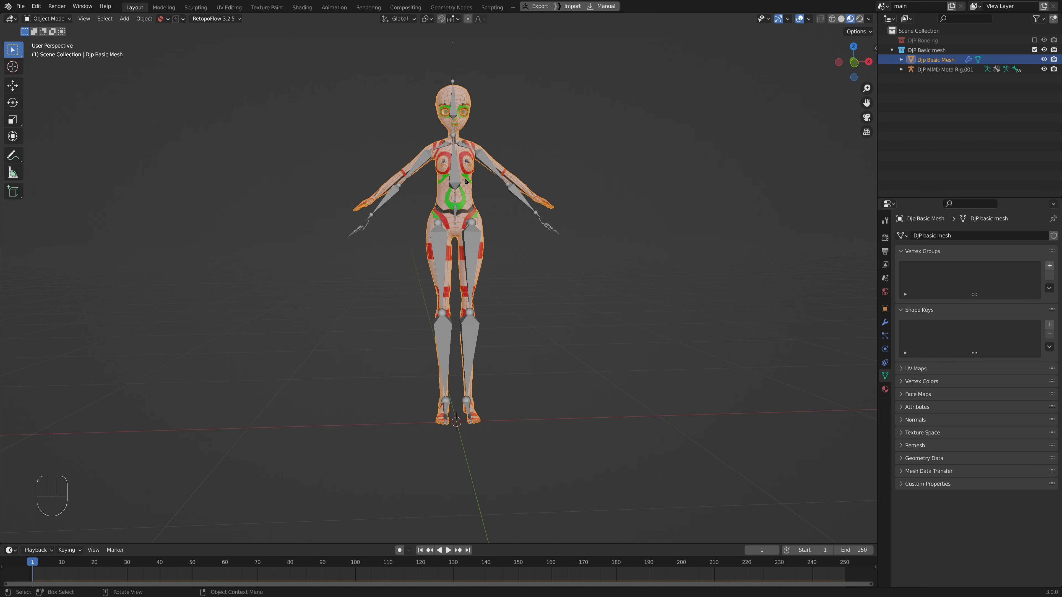
{"action": "middle_click_drag", "start_coordinate": [501, 248], "coordinate": [506, 227]}
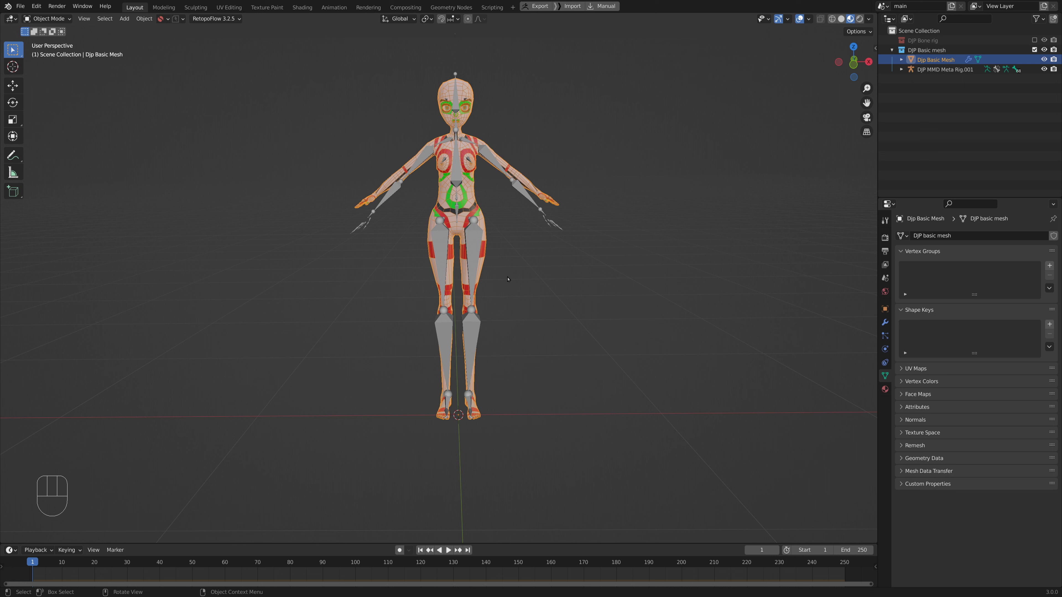
Select the rig, then the body mesh, and try a slight uniform rescale of the mesh to match the bones.
{"action": "left_click", "coordinate": [521, 285]}
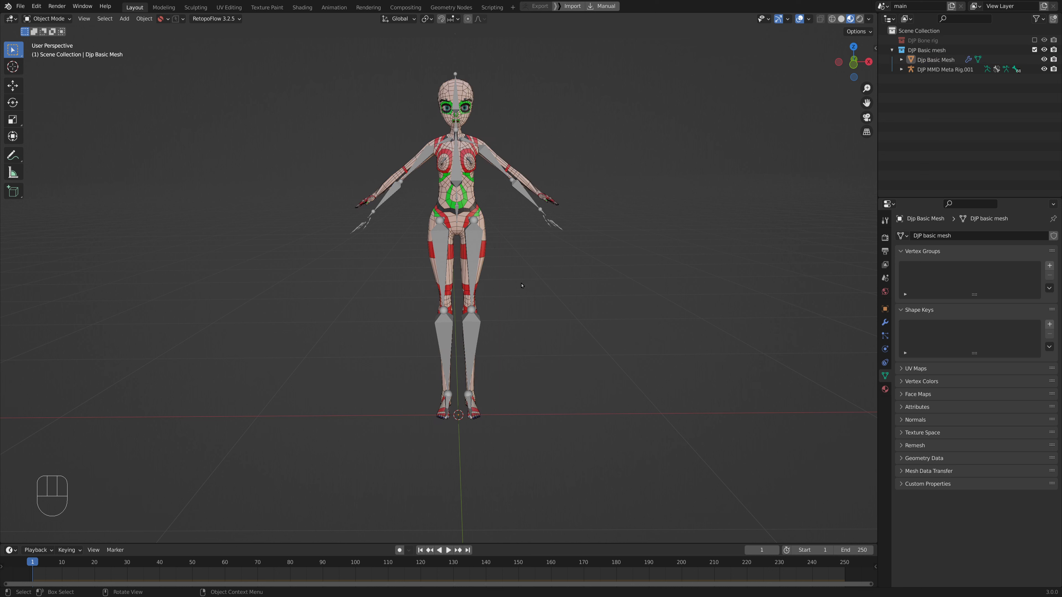
{"action": "left_click", "coordinate": [473, 268]}
{"action": "left_click", "coordinate": [652, 313]}
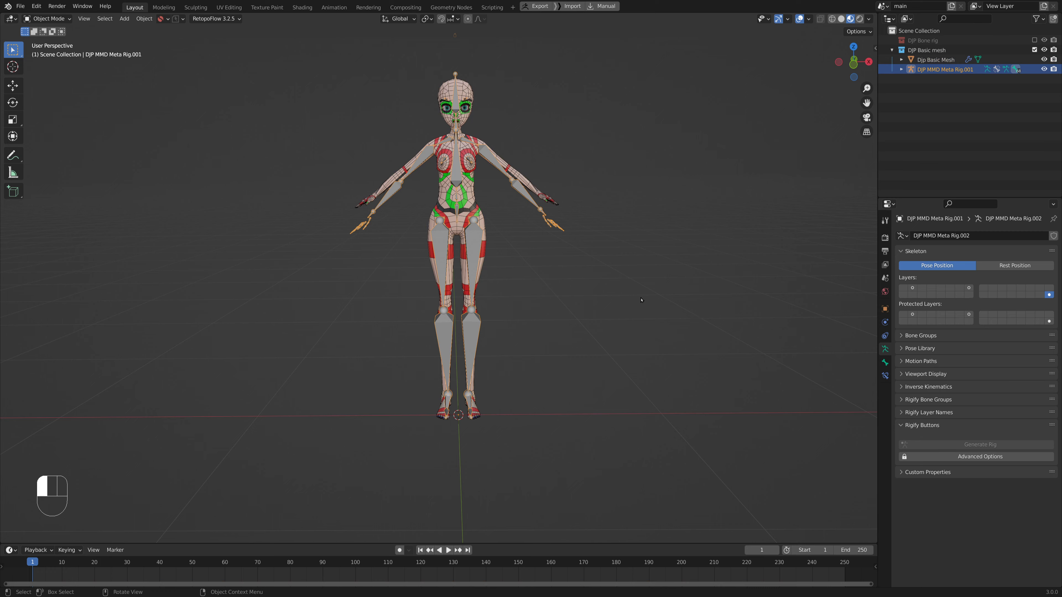
{"action": "left_click", "coordinate": [531, 179]}
{"action": "key", "text": "s"}
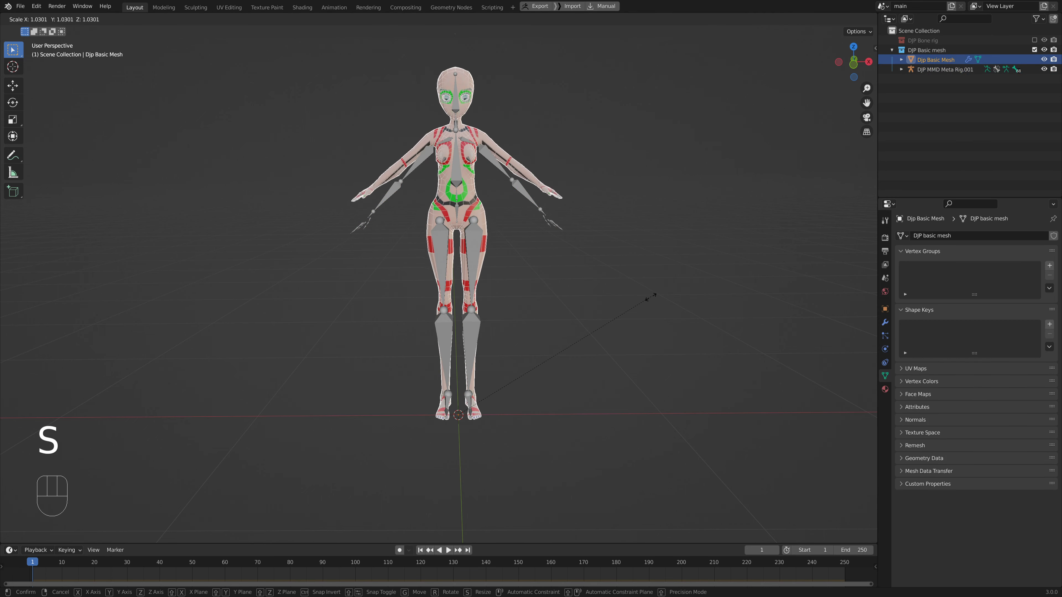
{"action": "left_click", "coordinate": [646, 304]}
{"action": "scroll", "coordinate": [646, 303], "scroll_direction": "down", "scroll_amount": 2}
{"action": "middle_click_drag", "start_coordinate": [564, 337], "coordinate": [576, 325]}
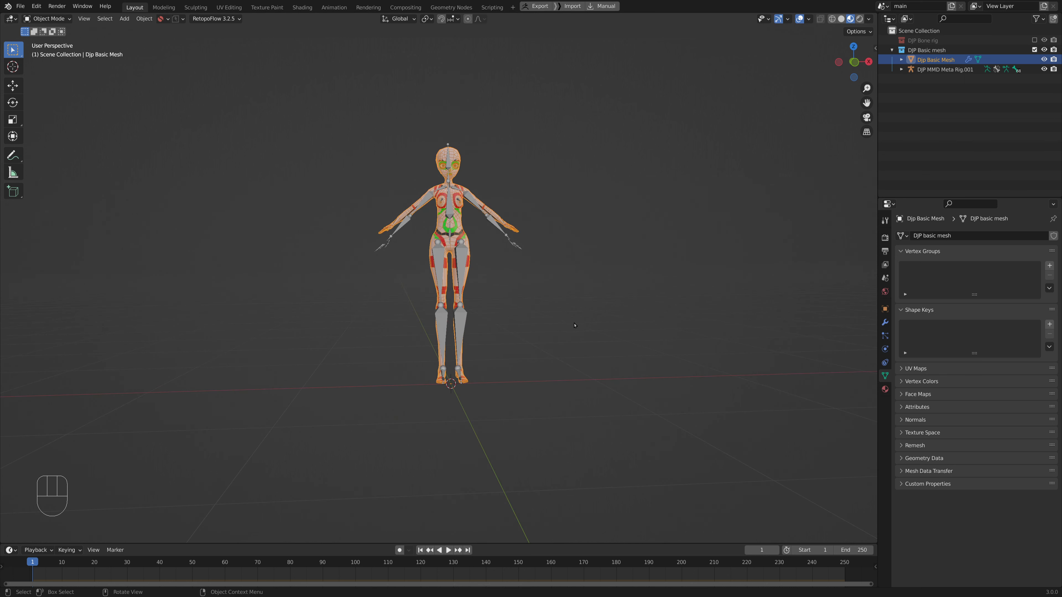
Try scaling the DJP MMD Meta Rig.001 armature uniformly to match the body mesh.
{"action": "left_click", "coordinate": [463, 318]}
{"action": "key", "text": "s"}
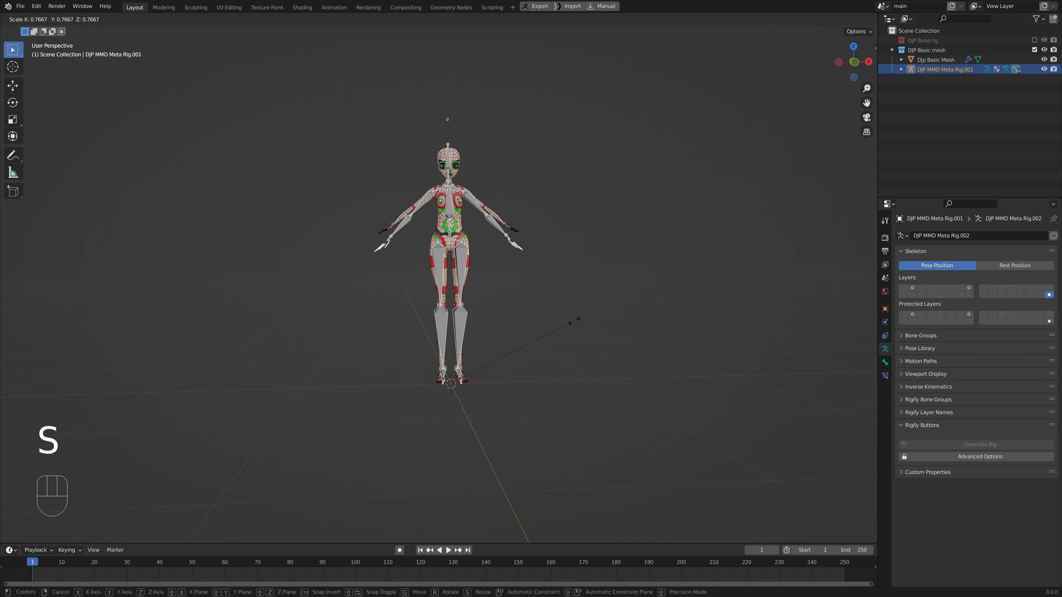
{"action": "right_click", "coordinate": [577, 322]}
Examine the overall size and proportions of the meta rig against the whole body mesh.
{"action": "middle_click_drag", "start_coordinate": [590, 319], "coordinate": [518, 272]}
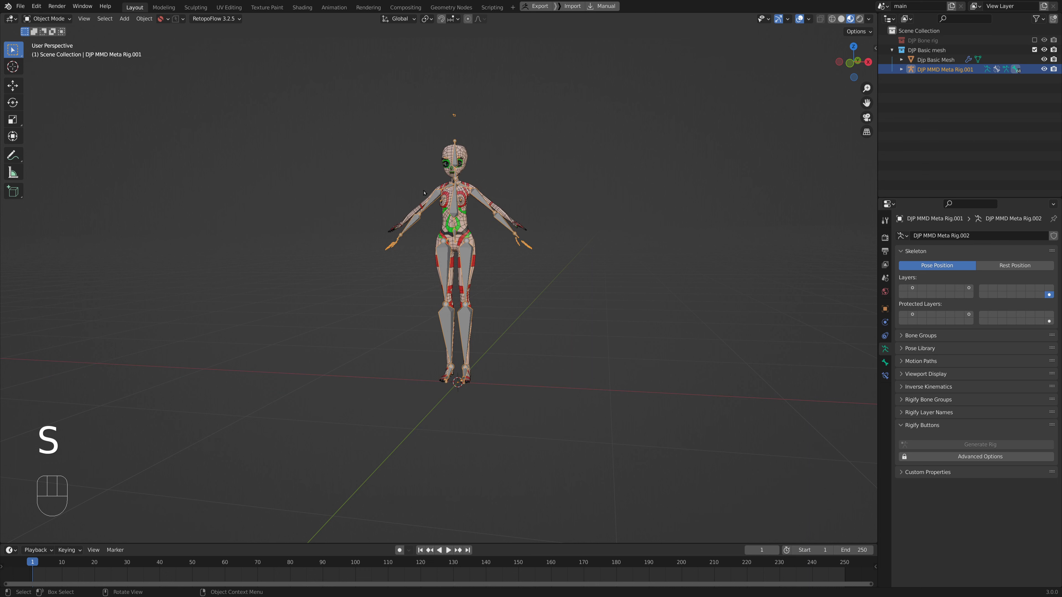
{"action": "middle_click_drag", "start_coordinate": [553, 236], "coordinate": [574, 234]}
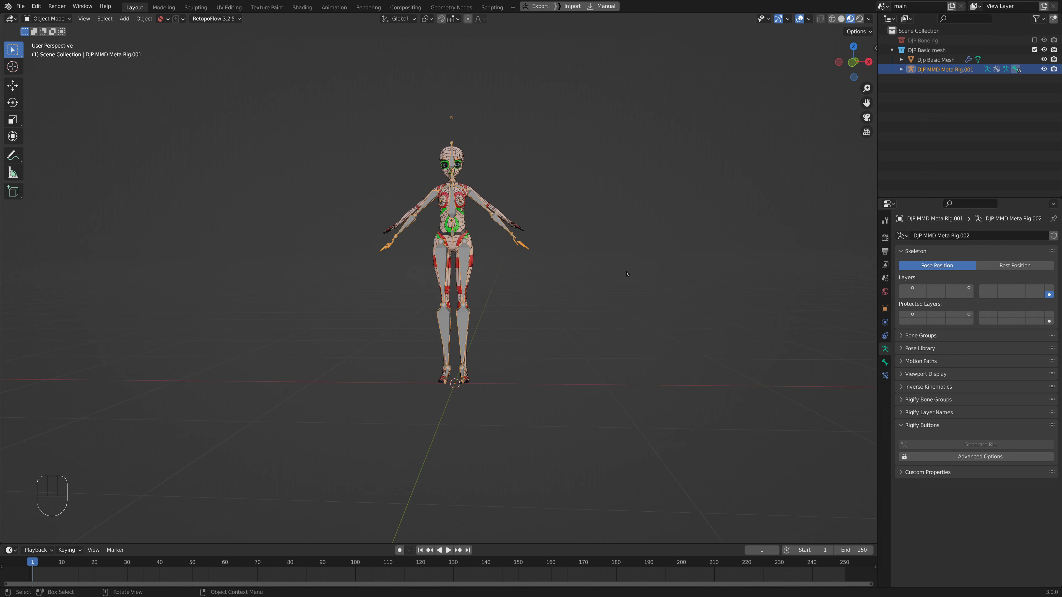
{"action": "middle_click_drag", "start_coordinate": [619, 273], "coordinate": [517, 267]}
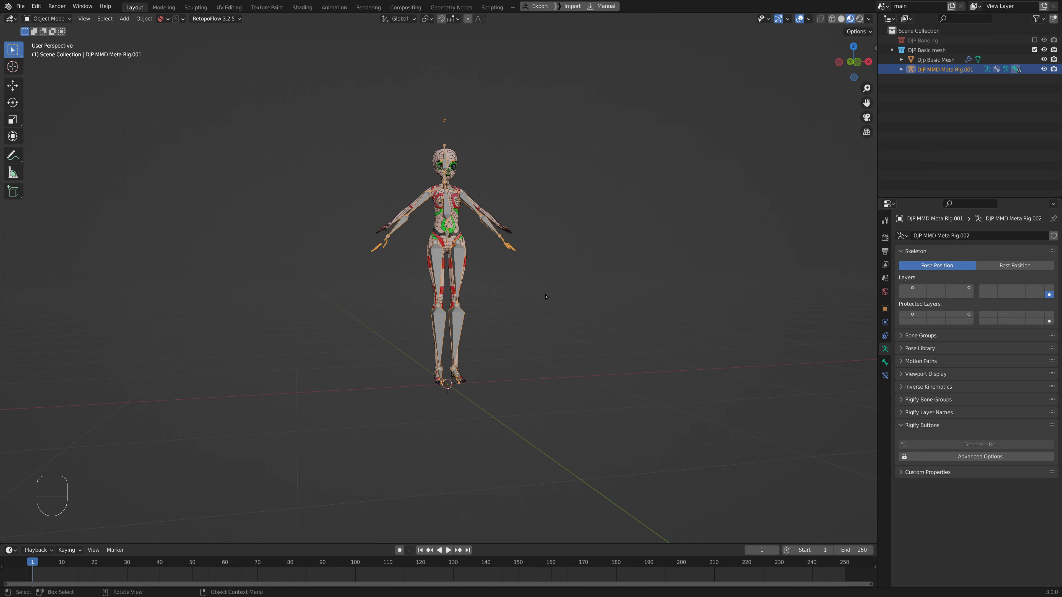
{"action": "scroll", "coordinate": [546, 297], "scroll_direction": "up", "scroll_amount": 6}
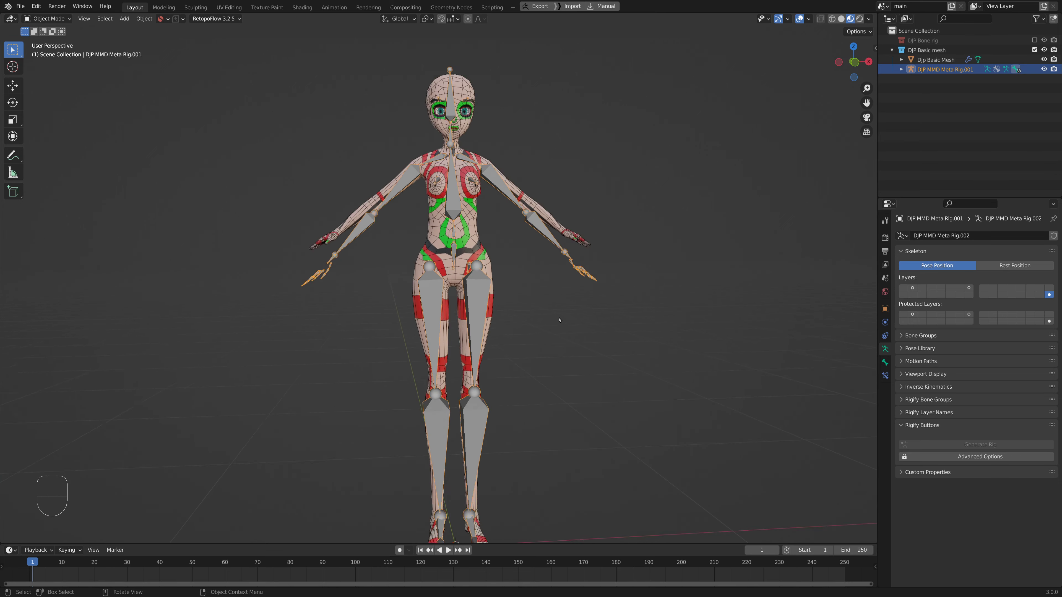
{"action": "scroll", "coordinate": [560, 320], "scroll_direction": "up", "scroll_amount": 1}
{"action": "middle_click_drag", "start_coordinate": [559, 320], "coordinate": [592, 235], "text": "shift"}
{"action": "scroll", "coordinate": [562, 356], "scroll_direction": "up", "scroll_amount": 1}
{"action": "left_click", "coordinate": [625, 263]}
{"action": "left_click", "coordinate": [634, 320]}
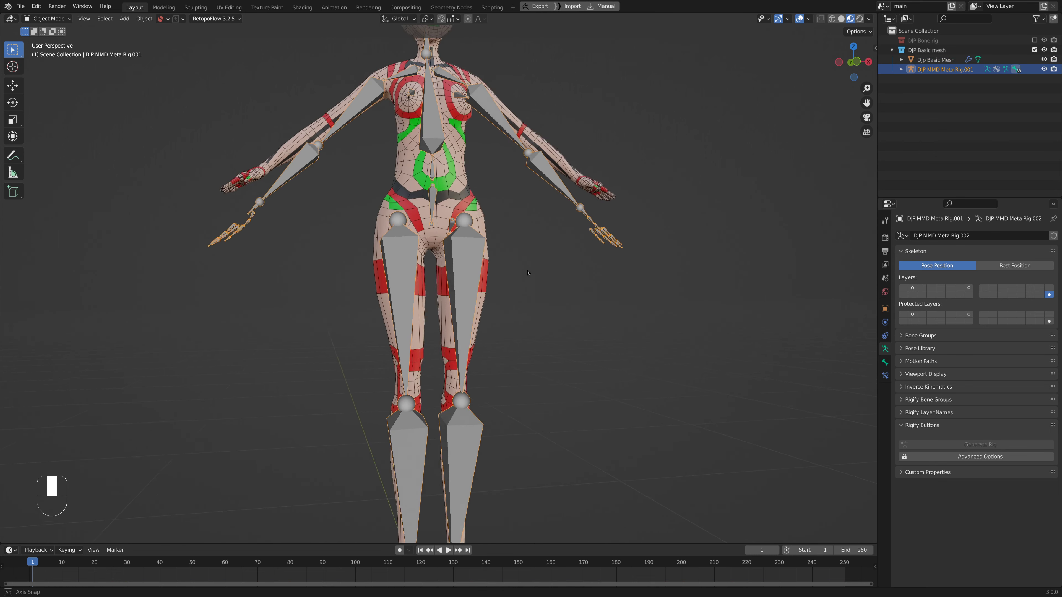
Examine how the spine, hip, arm and hand bones line up with the body from the front and side.
{"action": "middle_click_drag", "start_coordinate": [480, 265], "coordinate": [513, 257]}
{"action": "middle_click_drag", "start_coordinate": [446, 158], "coordinate": [447, 248], "text": "shift"}
{"action": "middle_click_drag", "start_coordinate": [447, 248], "coordinate": [426, 235]}
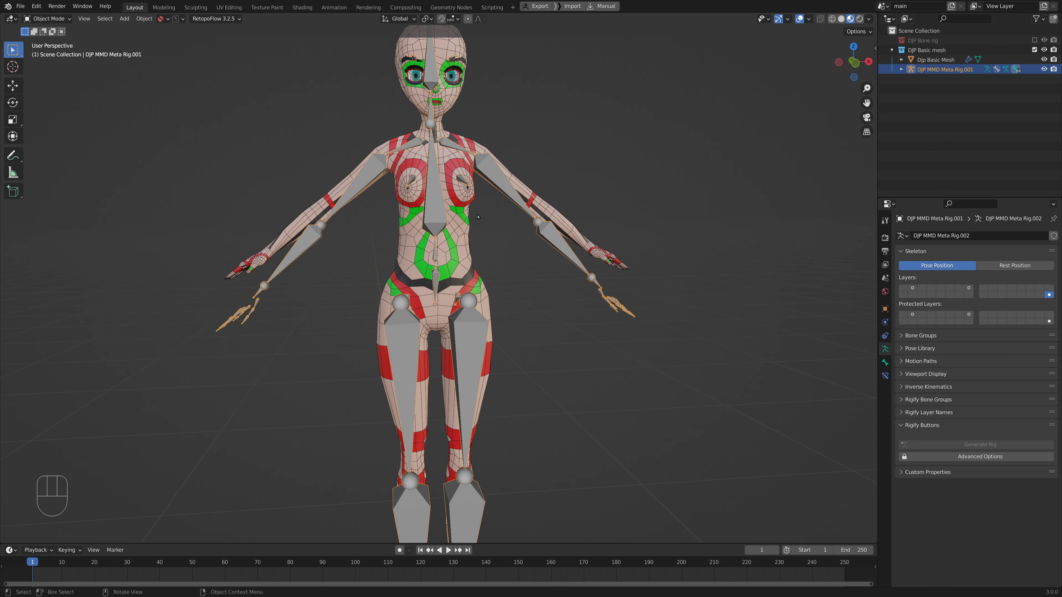
{"action": "middle_click_drag", "start_coordinate": [476, 221], "coordinate": [425, 215]}
{"action": "middle_click_drag", "start_coordinate": [493, 225], "coordinate": [434, 224]}
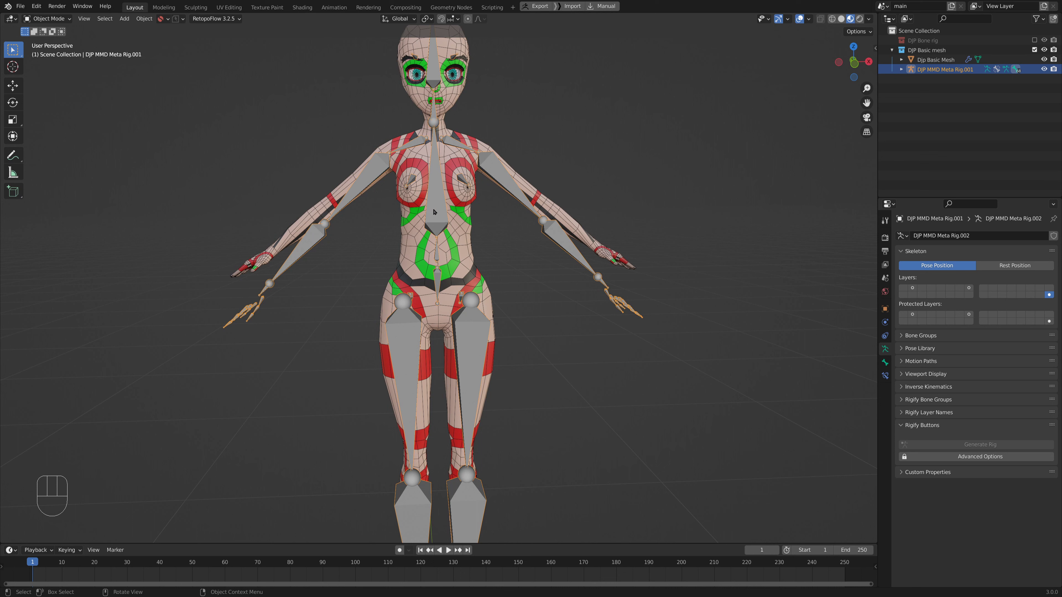
{"action": "mouse_move", "coordinate": [450, 247]}
{"action": "middle_mouse_down"}
{"action": "mouse_move", "coordinate": [426, 280]}
{"action": "mouse_move", "coordinate": [456, 231]}
{"action": "mouse_move", "coordinate": [481, 234]}
{"action": "mouse_move", "coordinate": [440, 232]}
{"action": "mouse_move", "coordinate": [457, 234]}
{"action": "middle_mouse_up"}
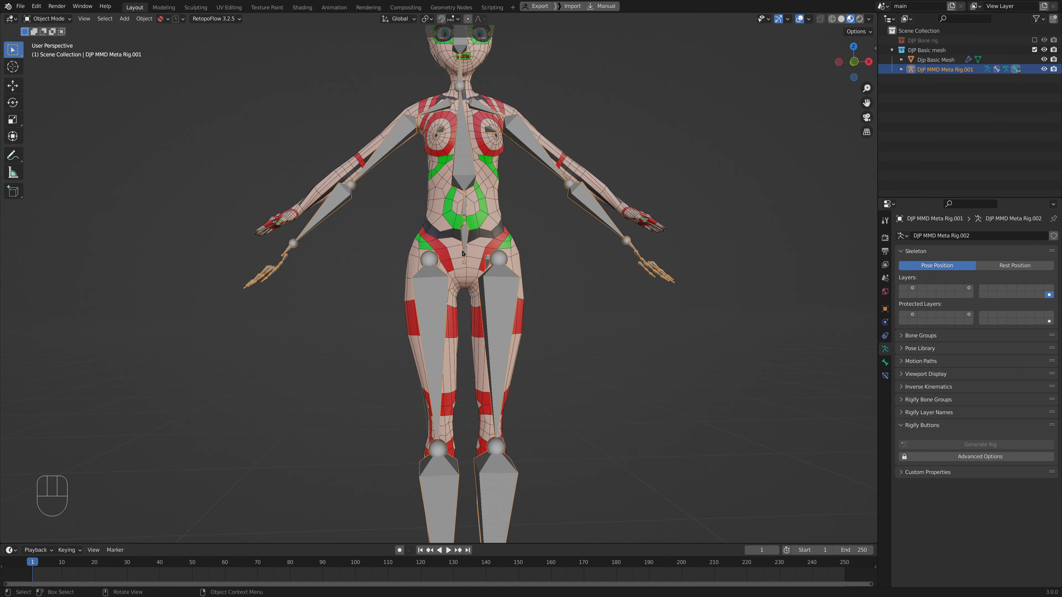
{"action": "middle_click_drag", "start_coordinate": [458, 289], "coordinate": [473, 236]}
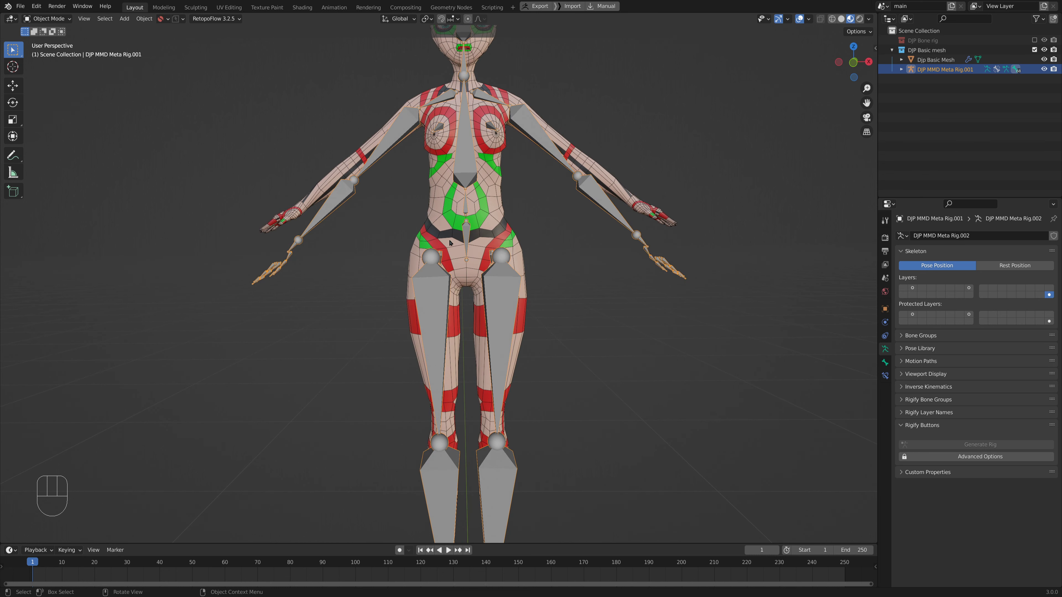
{"action": "mouse_move", "coordinate": [462, 251]}
{"action": "middle_mouse_down"}
{"action": "mouse_move", "coordinate": [491, 249]}
{"action": "mouse_move", "coordinate": [459, 246]}
{"action": "middle_mouse_up"}
{"action": "middle_click_drag", "start_coordinate": [473, 188], "coordinate": [475, 271], "text": "shift"}
{"action": "middle_click_drag", "start_coordinate": [492, 246], "coordinate": [596, 266]}
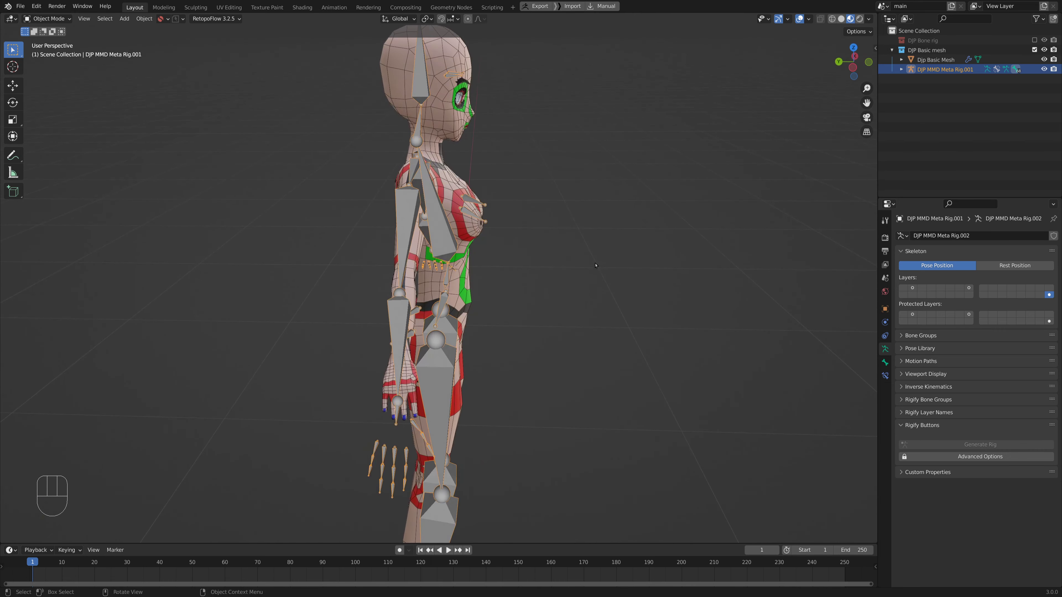
{"action": "middle_click_drag", "start_coordinate": [475, 225], "coordinate": [584, 198]}
{"action": "middle_click_drag", "start_coordinate": [579, 255], "coordinate": [398, 279]}
{"action": "scroll", "coordinate": [398, 279], "scroll_direction": "down", "scroll_amount": 2}
{"action": "middle_click_drag", "start_coordinate": [526, 270], "coordinate": [487, 264]}
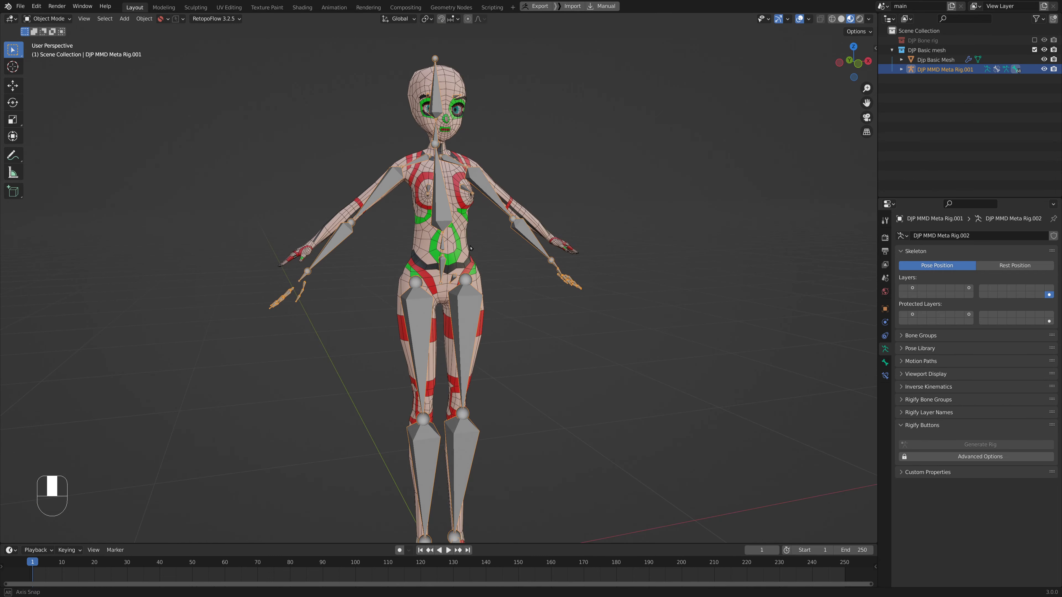
Examine the head, neck and eye bone placement from the side with the body mesh selected.
{"action": "middle_click_drag", "start_coordinate": [480, 227], "coordinate": [509, 363], "text": "shift"}
{"action": "scroll", "coordinate": [508, 352], "scroll_direction": "up", "scroll_amount": 3}
{"action": "middle_click_drag", "start_coordinate": [505, 288], "coordinate": [554, 274]}
{"action": "mouse_move", "coordinate": [554, 275]}
{"action": "middle_mouse_down", "text": "shift"}
{"action": "mouse_move", "coordinate": [533, 326]}
{"action": "mouse_move", "coordinate": [542, 288]}
{"action": "middle_mouse_up", "text": "shift"}
{"action": "scroll", "coordinate": [533, 326], "scroll_direction": "up", "scroll_amount": 2}
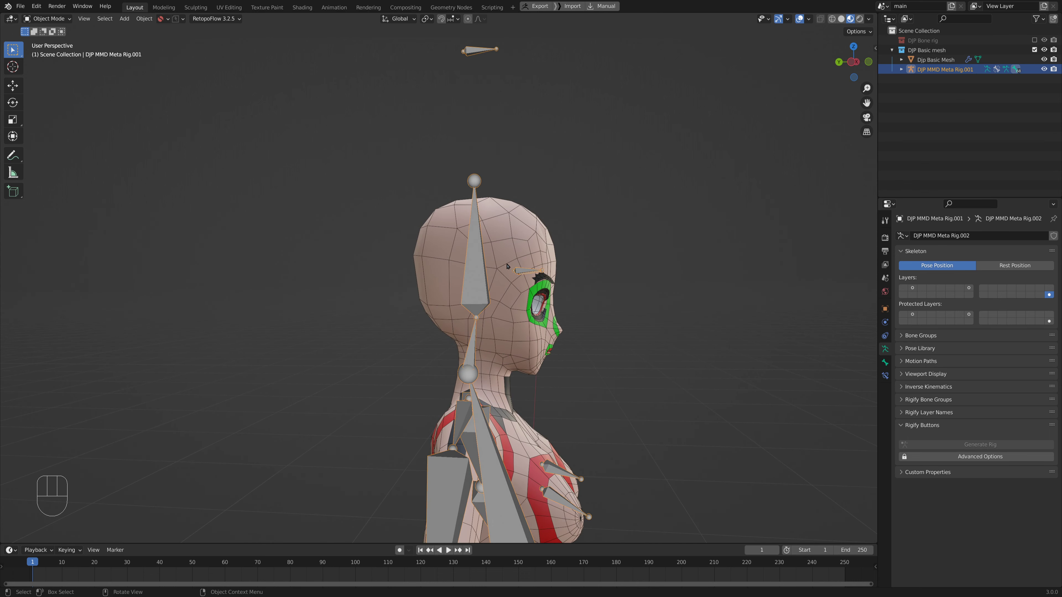
{"action": "left_click", "coordinate": [526, 274]}
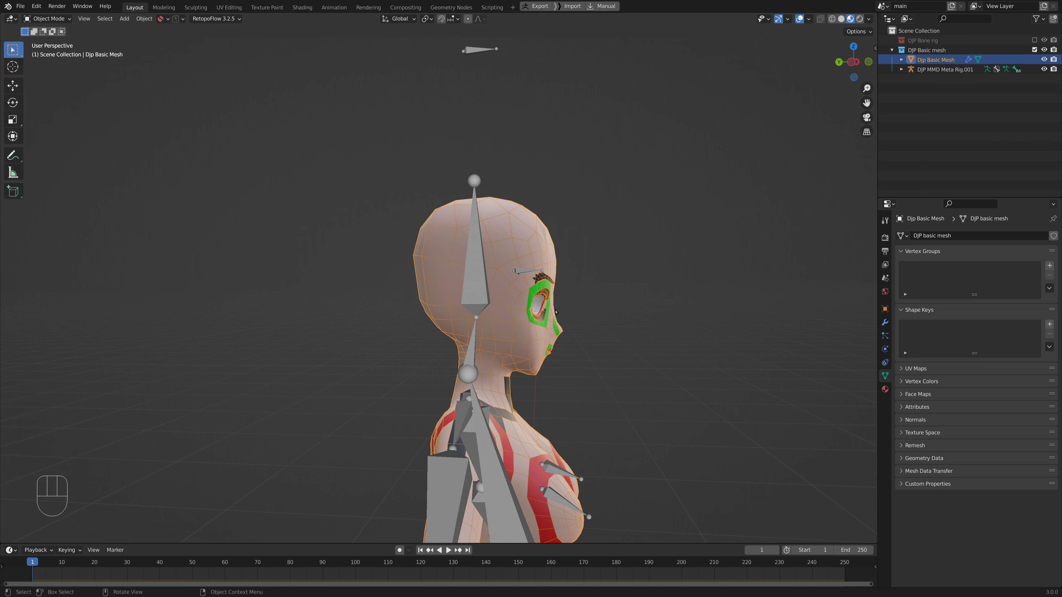
{"action": "middle_click_drag", "start_coordinate": [556, 311], "coordinate": [544, 309]}
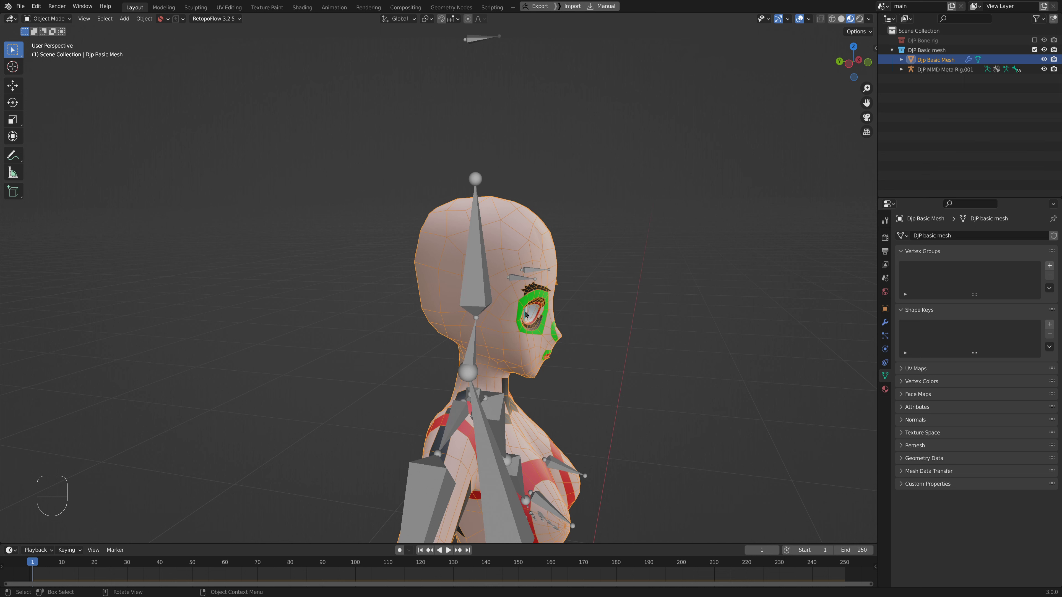
{"action": "middle_click_drag", "start_coordinate": [528, 317], "coordinate": [530, 276]}
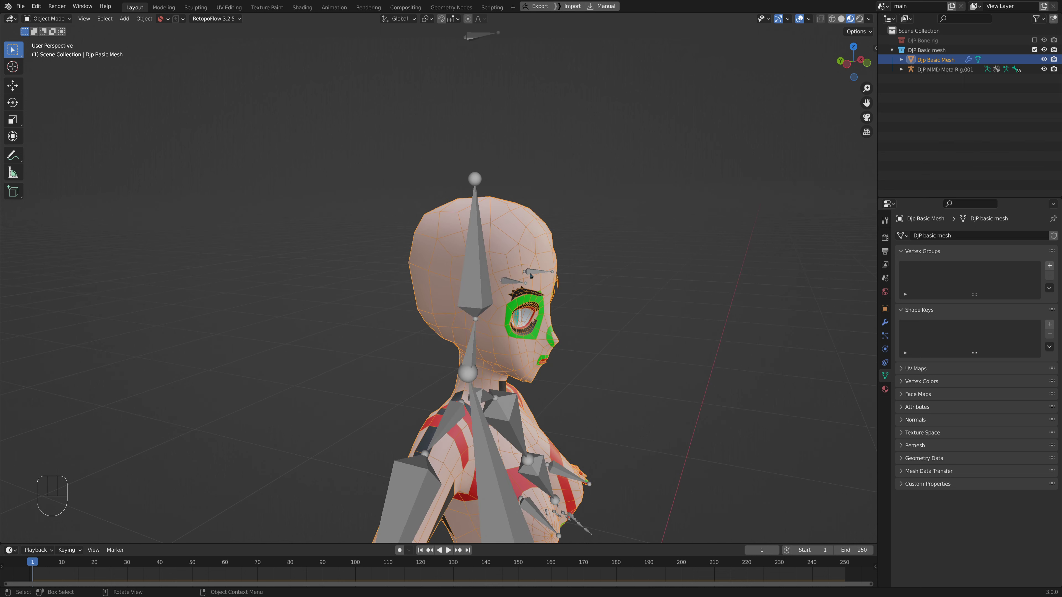
{"action": "middle_click_drag", "start_coordinate": [540, 322], "coordinate": [518, 281]}
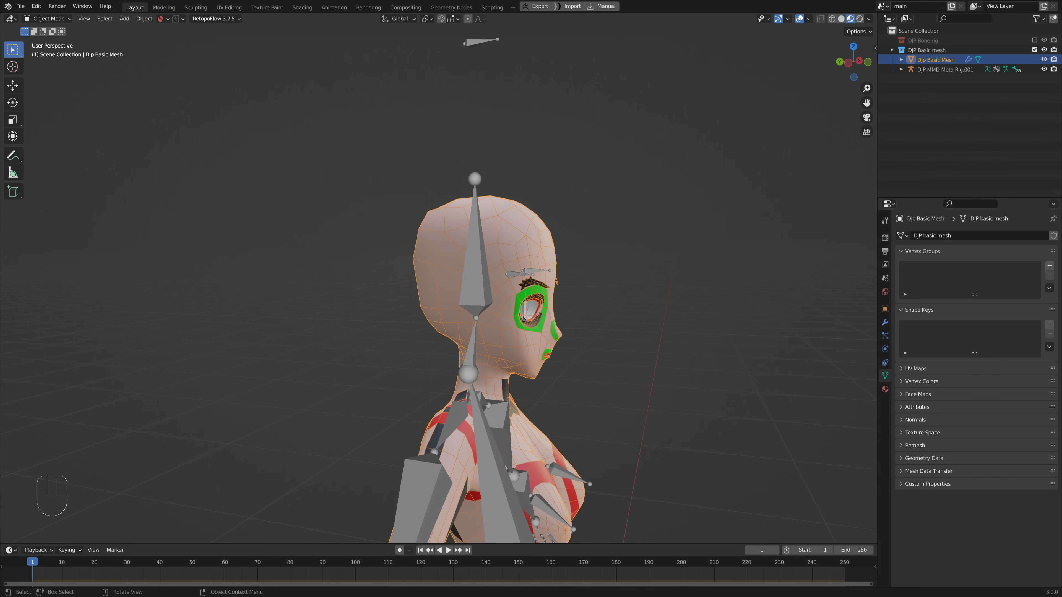
{"action": "scroll", "coordinate": [552, 318], "scroll_direction": "down", "scroll_amount": 2}
{"action": "middle_click_drag", "start_coordinate": [552, 318], "coordinate": [486, 225]}
{"action": "scroll", "coordinate": [491, 319], "scroll_direction": "down", "scroll_amount": 2}
{"action": "scroll", "coordinate": [486, 225], "scroll_direction": "down", "scroll_amount": 3}
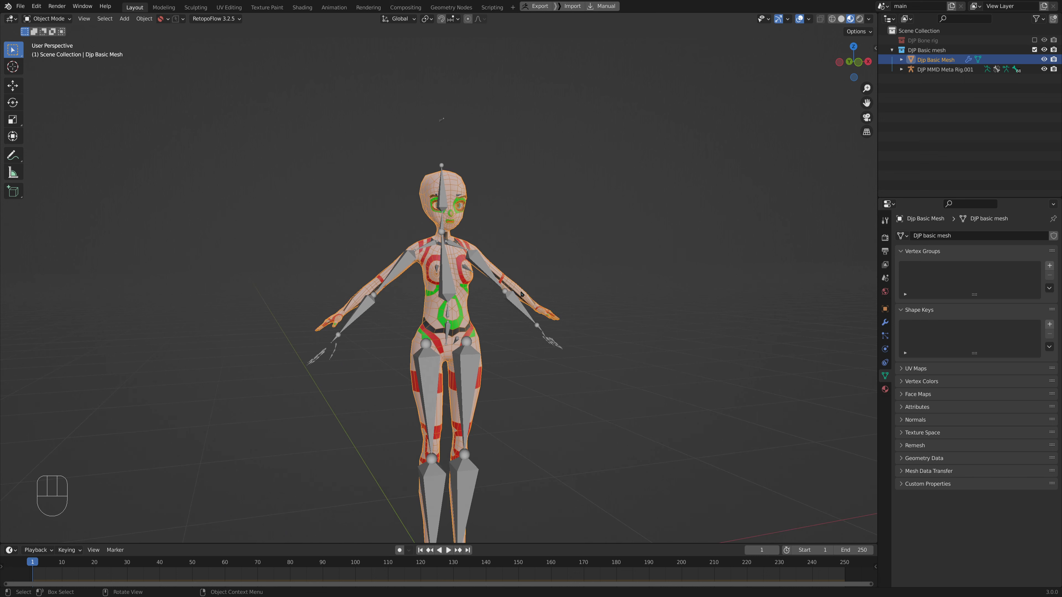
Select the DJP MMD Meta Rig.001 armature and switch the viewport to solid shading.
{"action": "left_click", "coordinate": [563, 332]}
{"action": "mouse_move", "coordinate": [564, 332]}
{"action": "middle_mouse_down"}
{"action": "mouse_move", "coordinate": [544, 337]}
{"action": "mouse_move", "coordinate": [576, 329]}
{"action": "middle_mouse_up"}
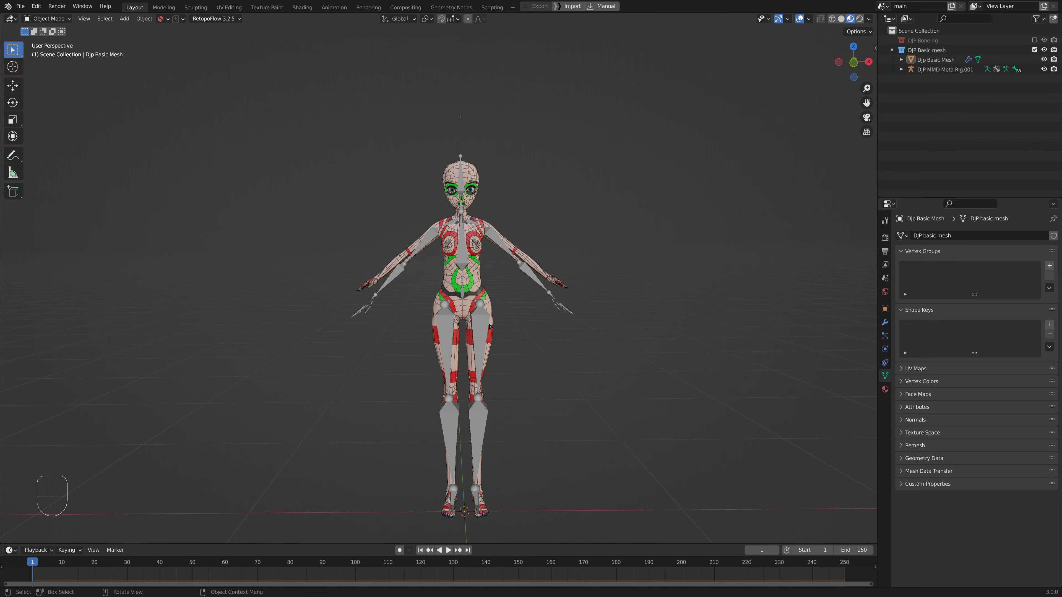
{"action": "left_click", "coordinate": [485, 324]}
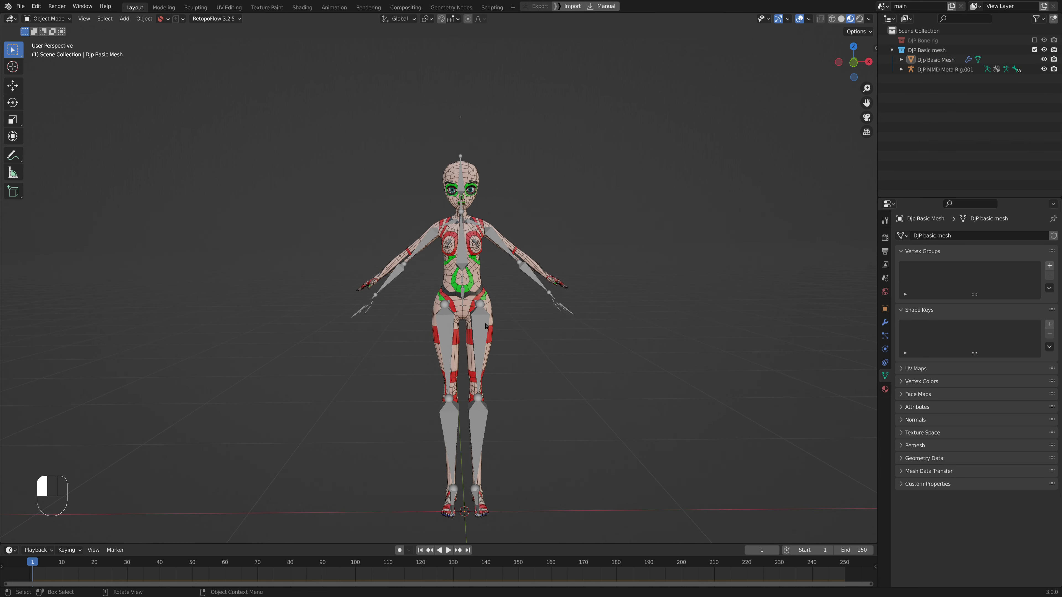
{"action": "left_click", "coordinate": [841, 19]}
{"action": "scroll", "coordinate": [534, 334], "scroll_direction": "up", "scroll_amount": 3}
{"action": "middle_click_drag", "start_coordinate": [534, 334], "coordinate": [518, 300], "text": "shift"}
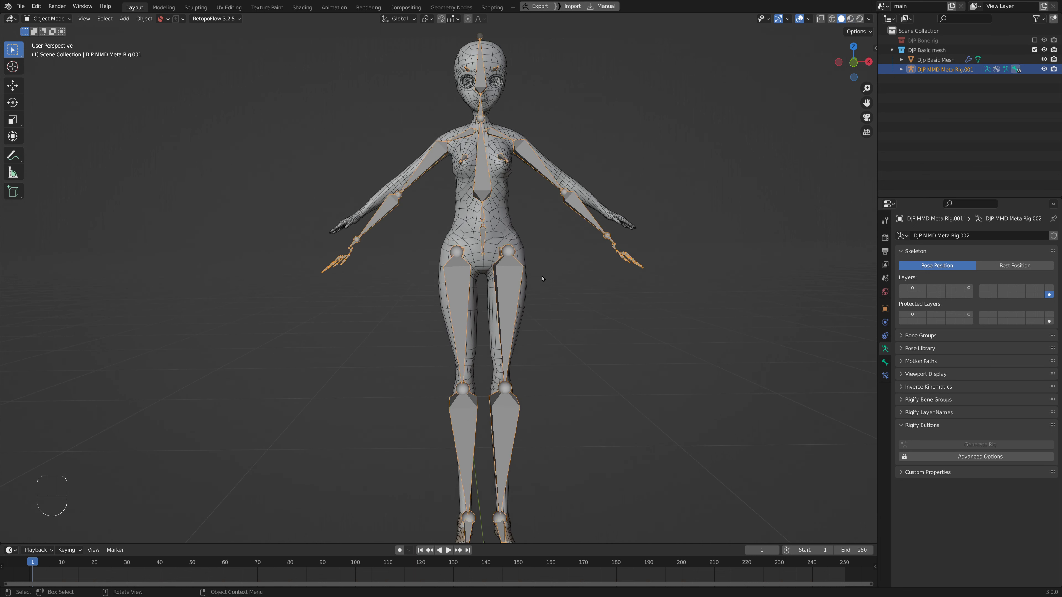
Enter Edit Mode on the DJP MMD Meta Rig.001 armature.
{"action": "left_click", "coordinate": [512, 294]}
{"action": "left_click", "coordinate": [512, 293]}
{"action": "key", "text": "Tab"}
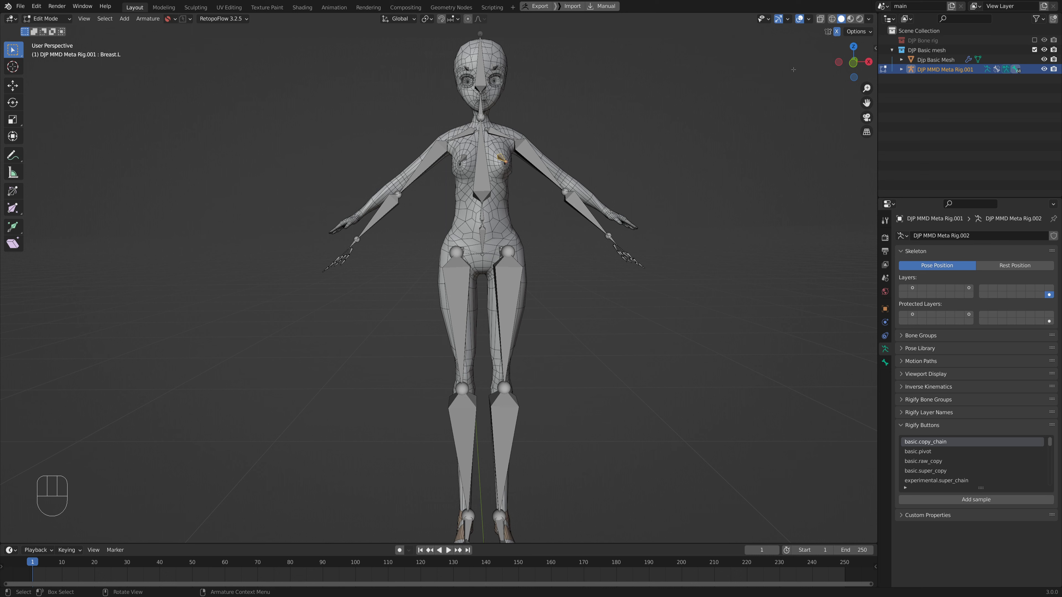
Try rotating the left upper arm bone and the left forearm bone toward the mesh arm.
{"action": "left_click", "coordinate": [542, 176]}
{"action": "key", "text": "r"}
{"action": "left_click", "coordinate": [698, 233]}
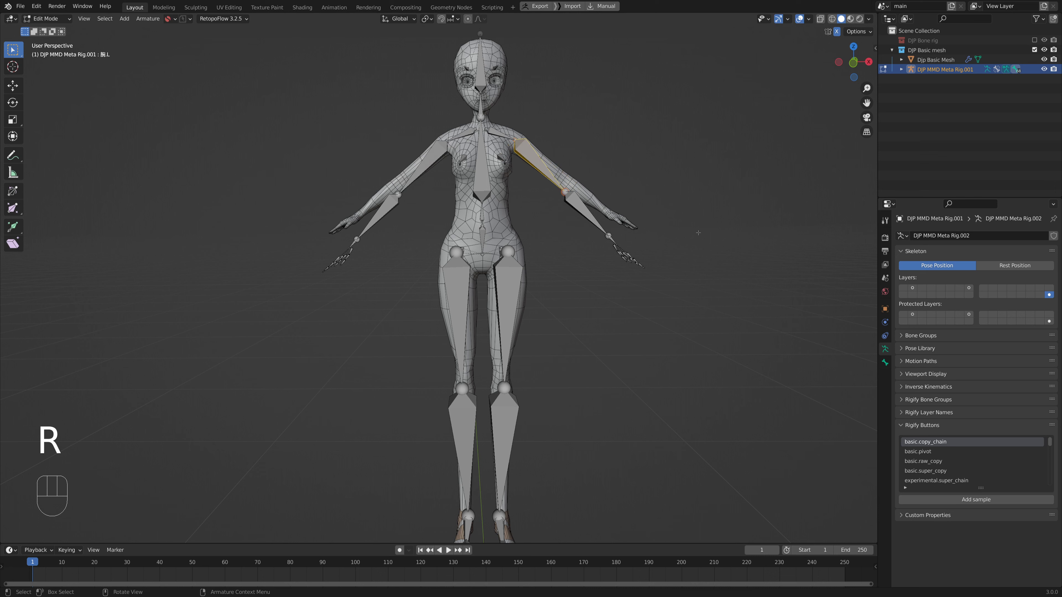
{"action": "left_click", "coordinate": [592, 211]}
{"action": "key", "text": "r"}
{"action": "right_click", "coordinate": [673, 259]}
{"action": "middle_click_drag", "start_coordinate": [646, 292], "coordinate": [668, 206]}
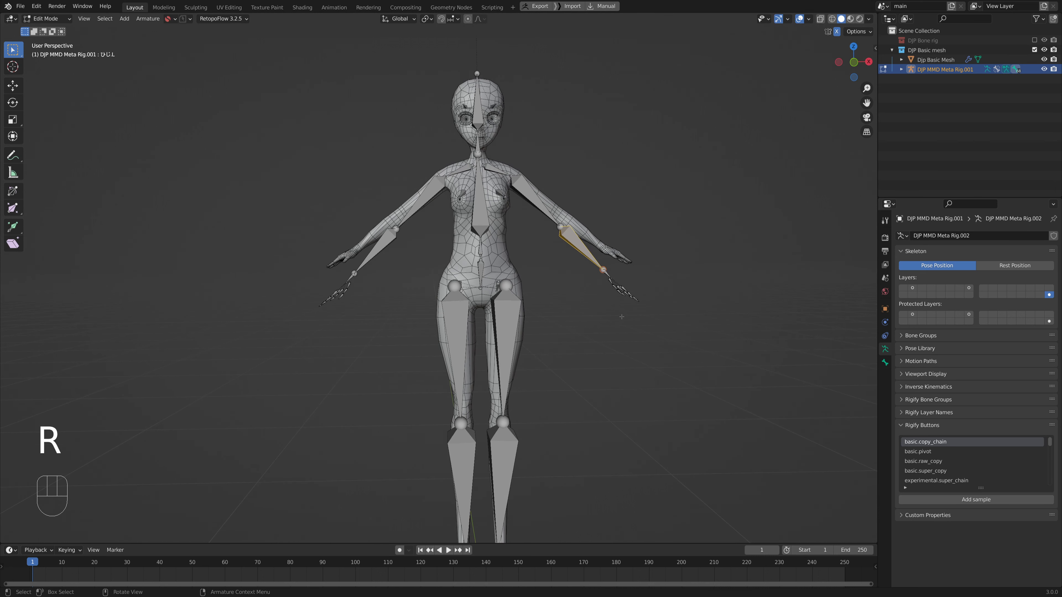
Turn on snapping and set the snap target to Volume.
{"action": "left_click", "coordinate": [428, 19]}
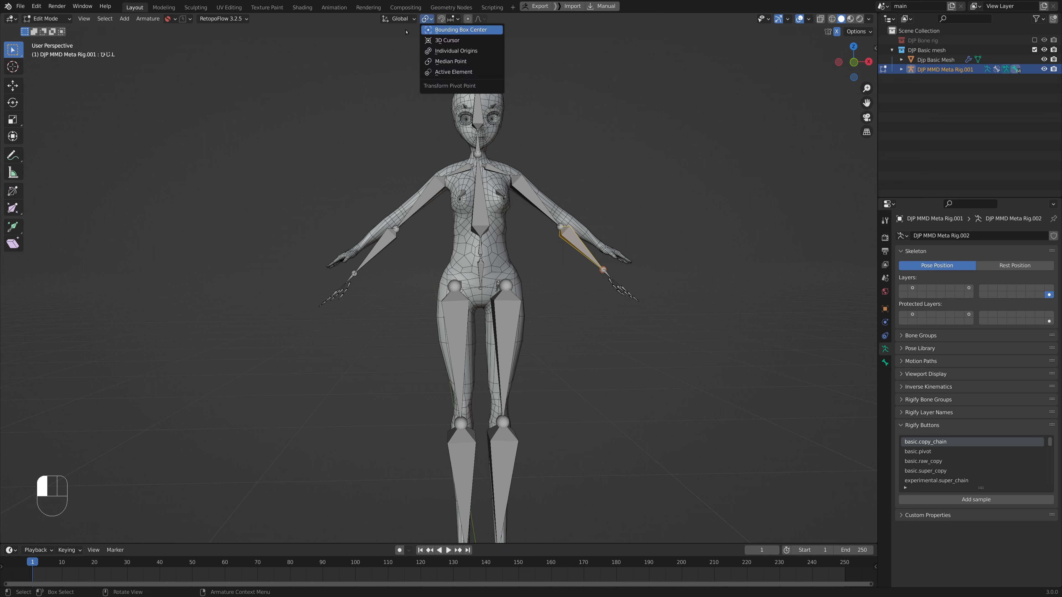
{"action": "left_click", "coordinate": [442, 19]}
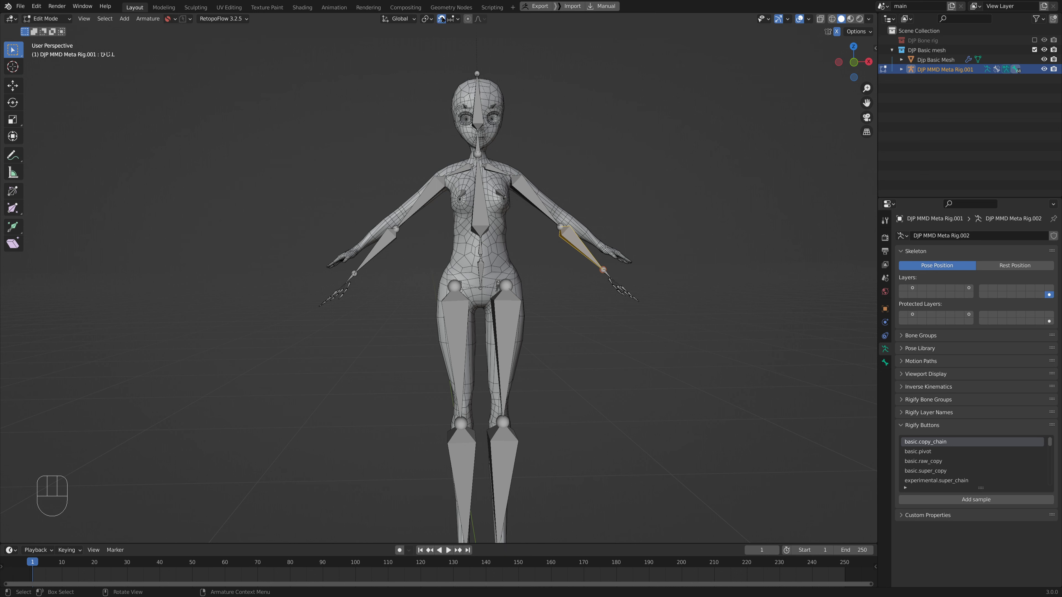
{"action": "left_click", "coordinate": [452, 19]}
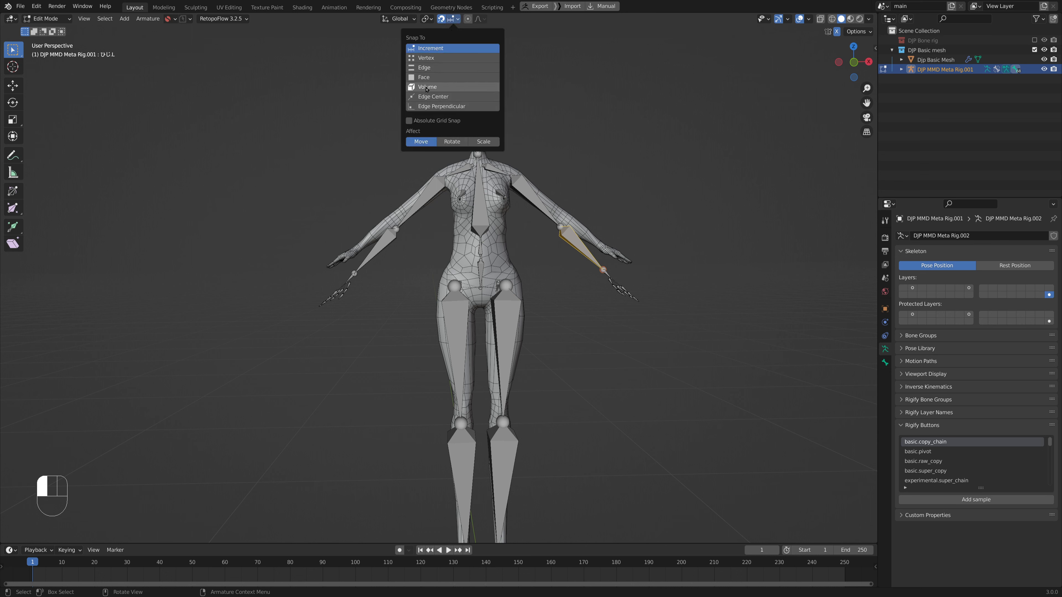
{"action": "left_click", "coordinate": [435, 88]}
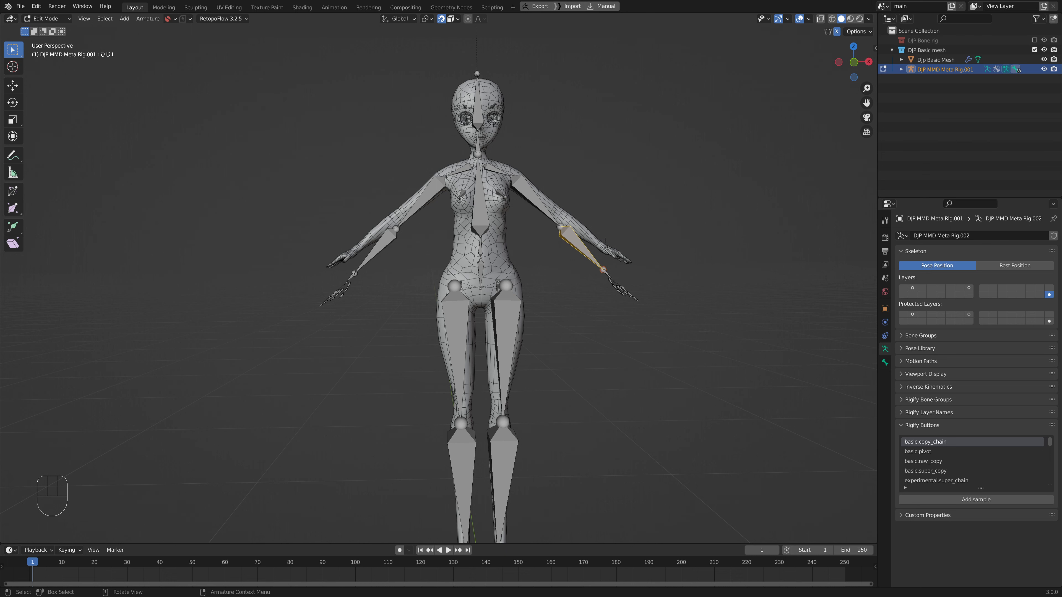
Try moving the left toe bone 足先EX.L of the armature.
{"action": "middle_click_drag", "start_coordinate": [586, 261], "coordinate": [610, 140]}
{"action": "key", "text": "KP_1"}
{"action": "middle_click_drag", "start_coordinate": [572, 313], "coordinate": [574, 286]}
{"action": "mouse_move", "coordinate": [628, 323]}
{"action": "middle_mouse_down"}
{"action": "mouse_move", "coordinate": [669, 324]}
{"action": "mouse_move", "coordinate": [615, 326]}
{"action": "middle_mouse_up"}
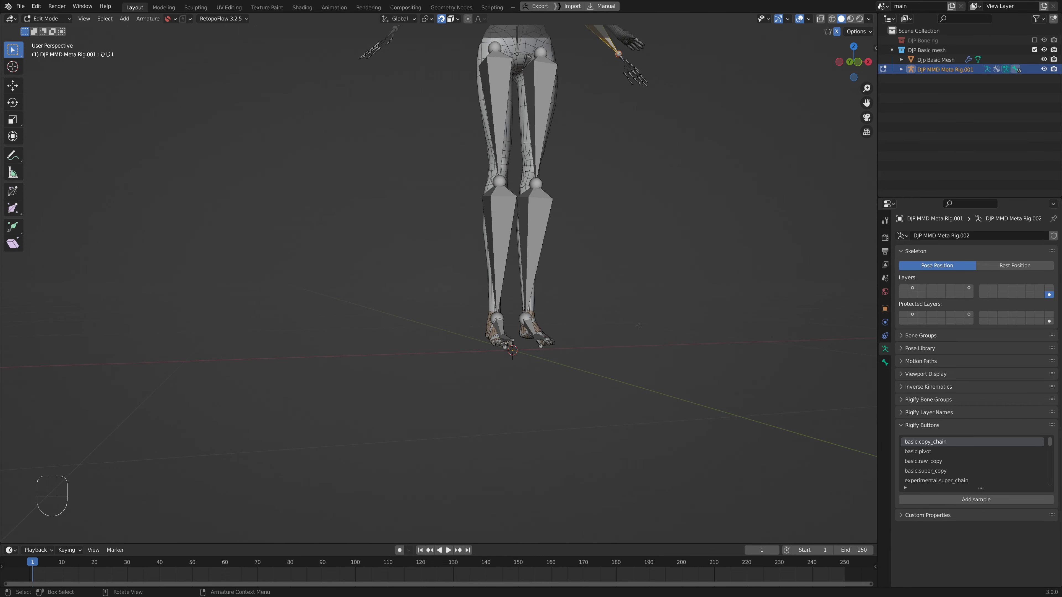
{"action": "left_click", "coordinate": [541, 336]}
{"action": "key", "text": "g"}
{"action": "right_click", "coordinate": [806, 358]}
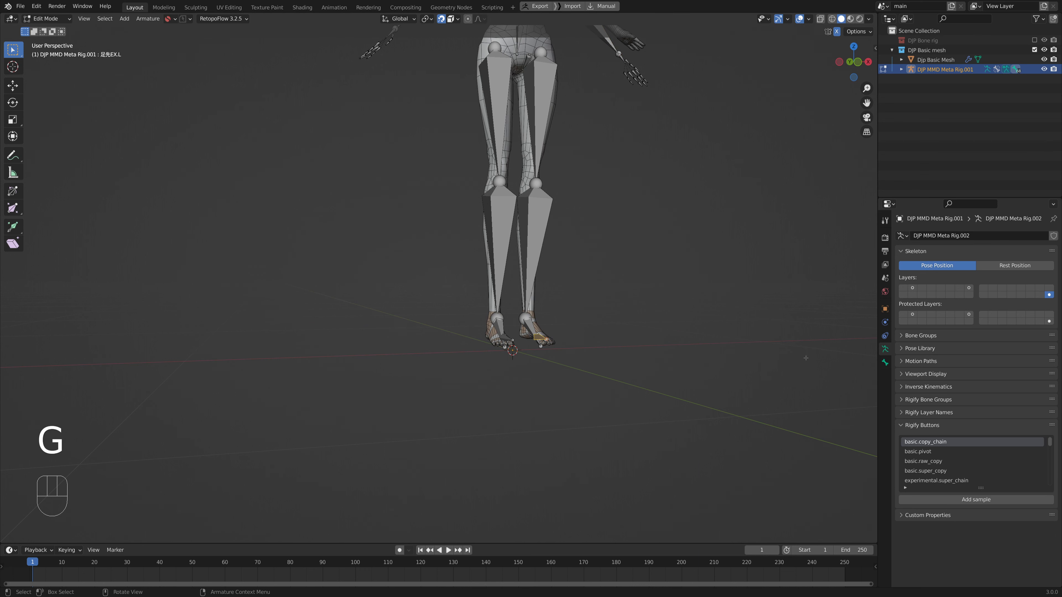
Show the armature's foot IK bone layer together with its main skeleton layer.
{"action": "left_click", "coordinate": [969, 288]}
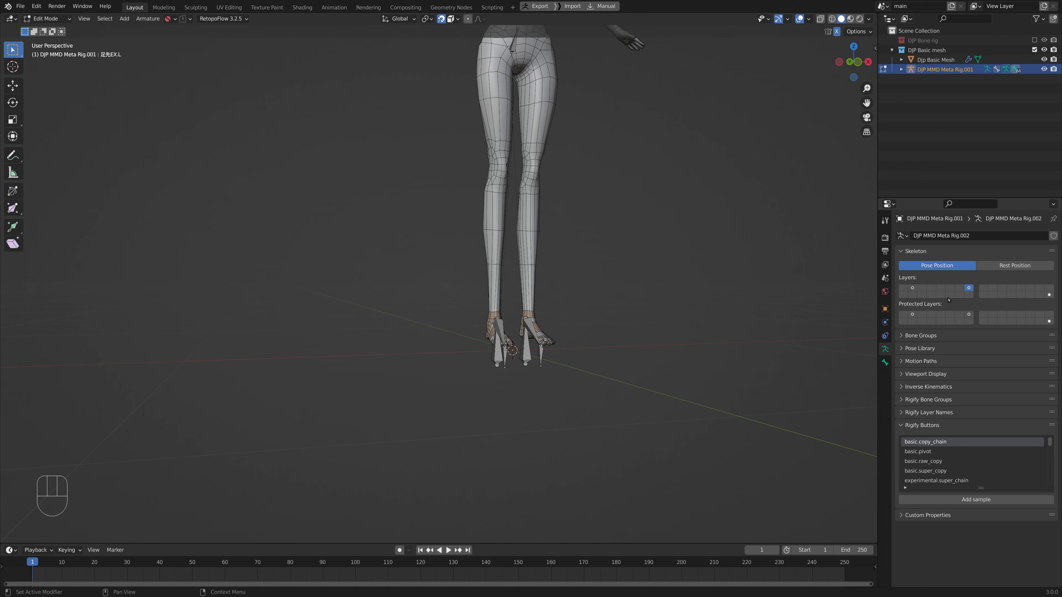
{"action": "mouse_move", "coordinate": [592, 346]}
{"action": "middle_mouse_down"}
{"action": "mouse_move", "coordinate": [619, 346]}
{"action": "mouse_move", "coordinate": [592, 346]}
{"action": "middle_mouse_up"}
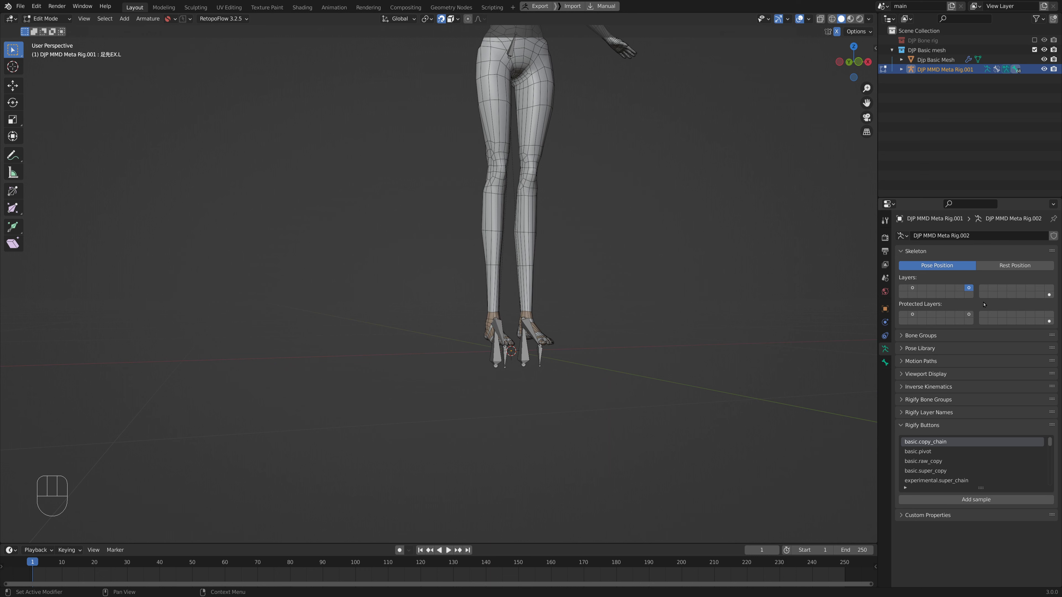
{"action": "key", "text": "shift"}
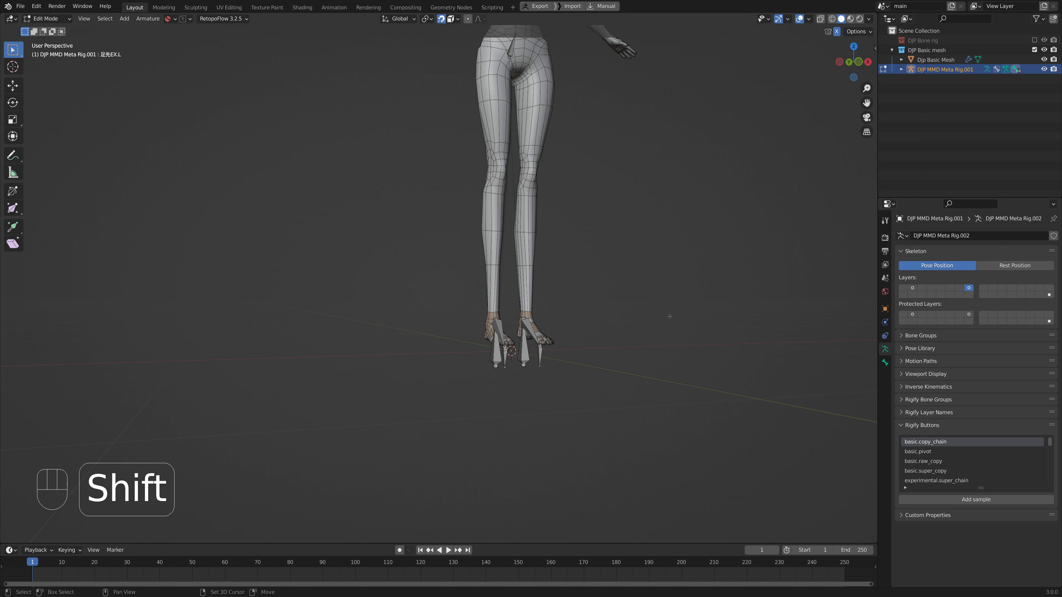
{"action": "left_click", "coordinate": [1049, 294], "text": "shift"}
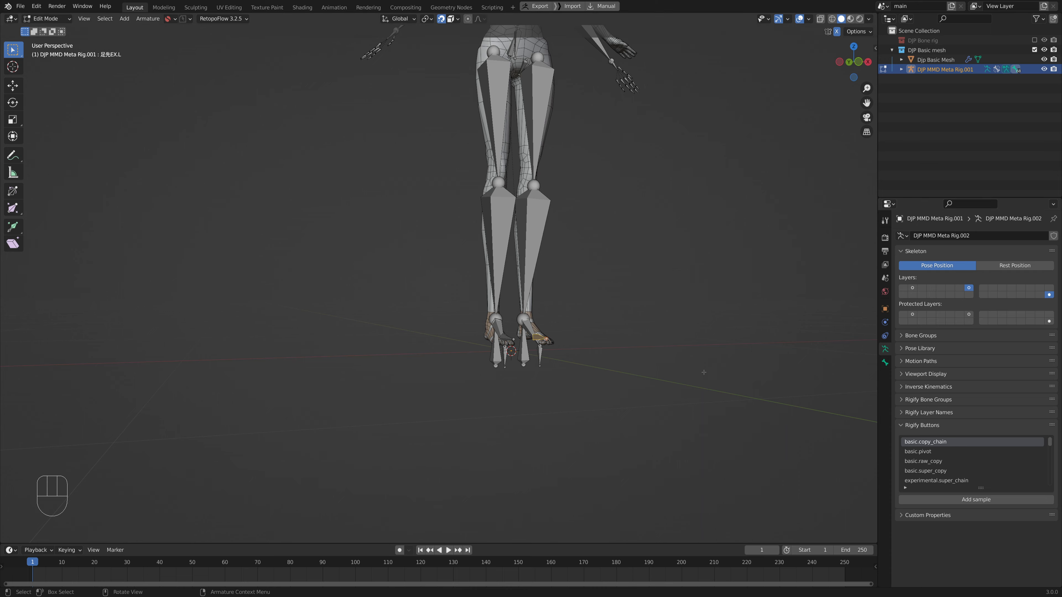
Try moving the left toe bone 足先EX.L and the left leg's IK parent bone separately.
{"action": "mouse_move", "coordinate": [594, 377]}
{"action": "middle_mouse_down"}
{"action": "mouse_move", "coordinate": [608, 388]}
{"action": "mouse_move", "coordinate": [692, 368]}
{"action": "mouse_move", "coordinate": [612, 384]}
{"action": "mouse_move", "coordinate": [602, 369]}
{"action": "middle_mouse_up"}
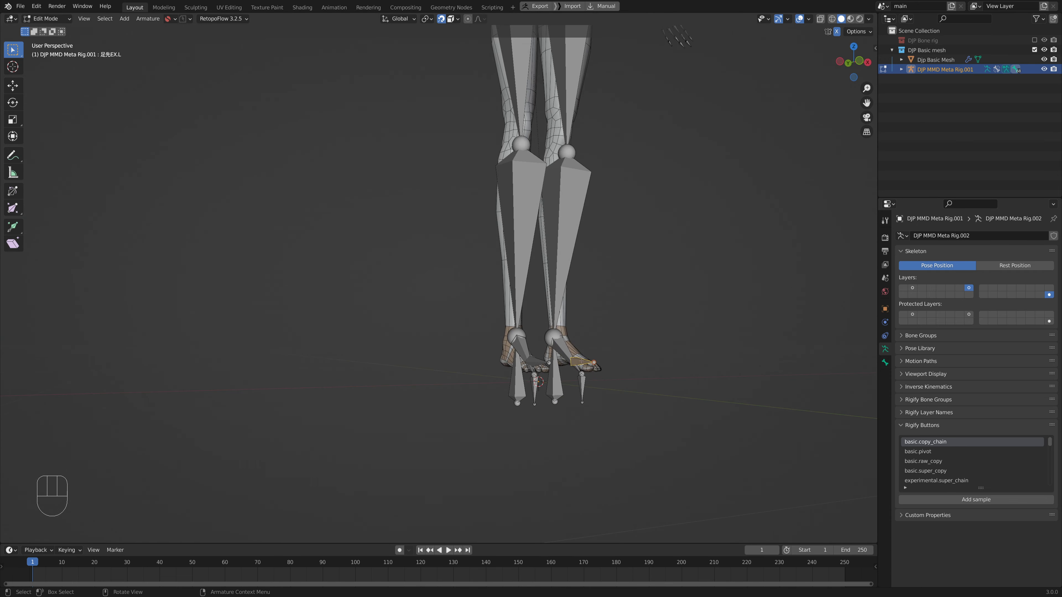
{"action": "key", "text": "g"}
{"action": "right_click", "coordinate": [692, 384]}
{"action": "middle_click_drag", "start_coordinate": [611, 392], "coordinate": [497, 405]}
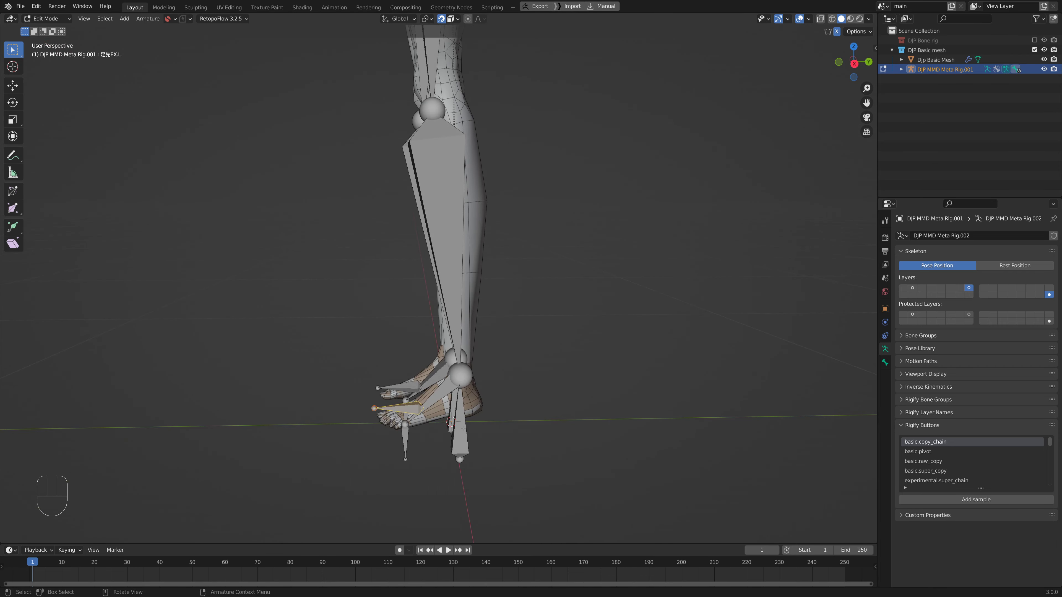
{"action": "left_click", "coordinate": [463, 438]}
{"action": "key", "text": "g"}
{"action": "right_click", "coordinate": [568, 431]}
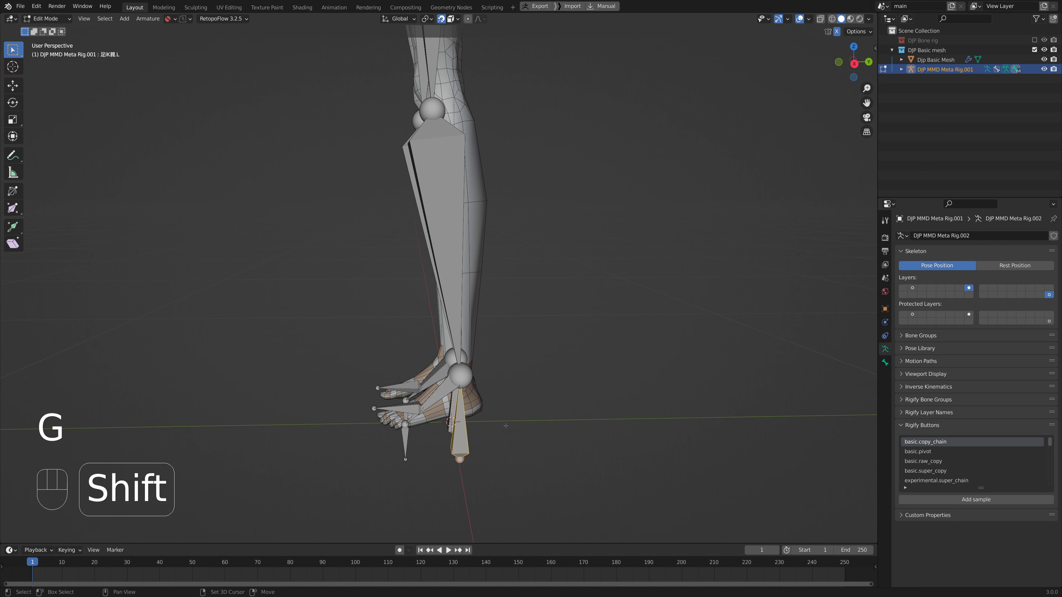
Try moving the left foot IK bone and the left ankle bone 足首.L one at a time.
{"action": "middle_click_drag", "start_coordinate": [568, 431], "coordinate": [537, 386], "text": "shift"}
{"action": "left_click", "coordinate": [476, 344]}
{"action": "key", "text": "g"}
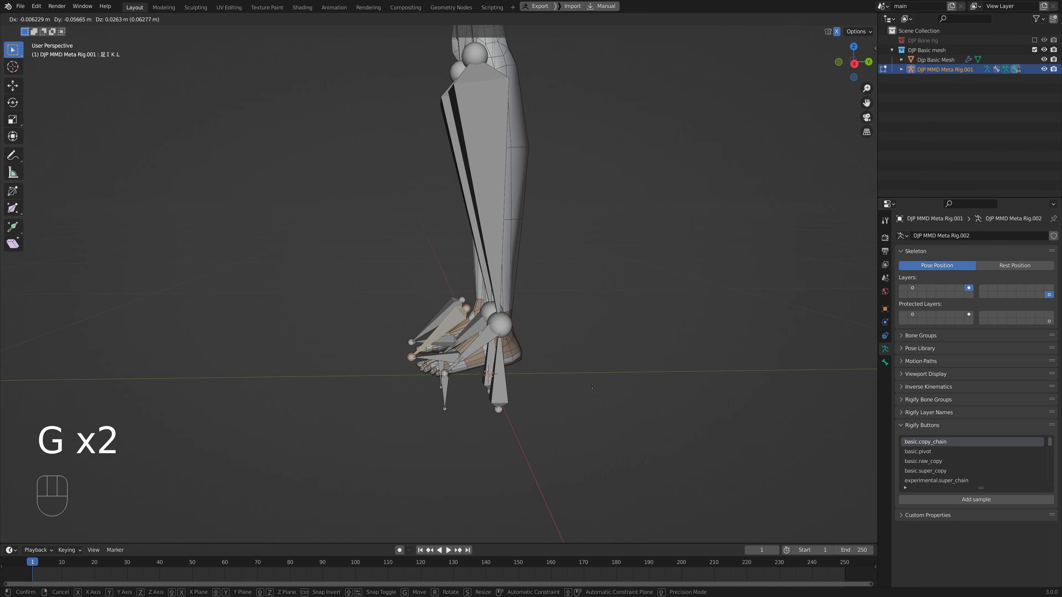
{"action": "right_click", "coordinate": [585, 379]}
{"action": "left_click", "coordinate": [488, 341]}
{"action": "key", "text": "g"}
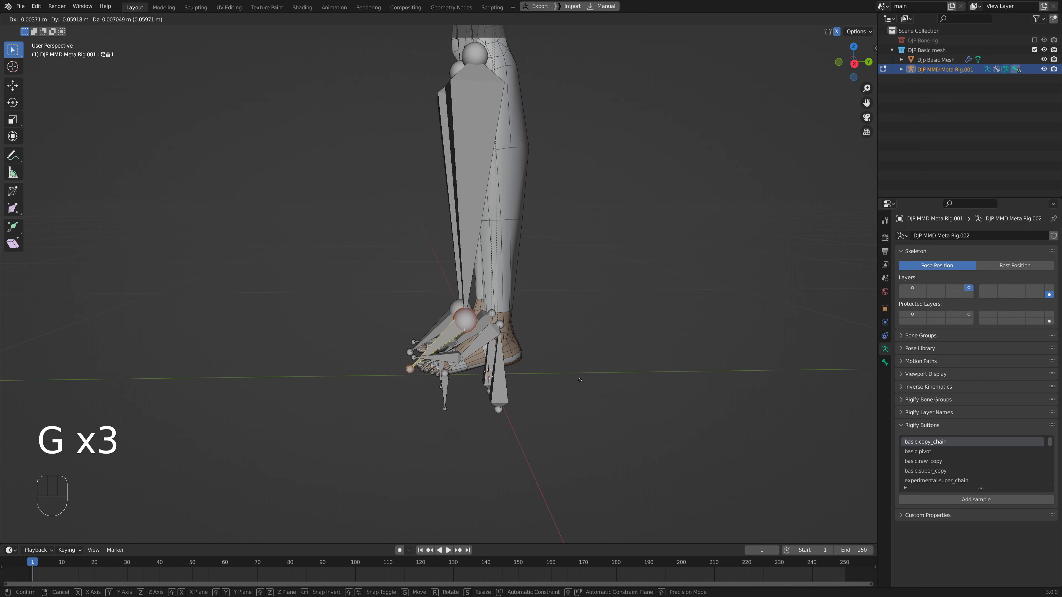
{"action": "right_click", "coordinate": [580, 378]}
In the right side view, box-select the ankle joint with its IK bones and snap them into the middle of the mesh ankle.
{"action": "middle_click_drag", "start_coordinate": [581, 375], "coordinate": [527, 322], "text": "shift"}
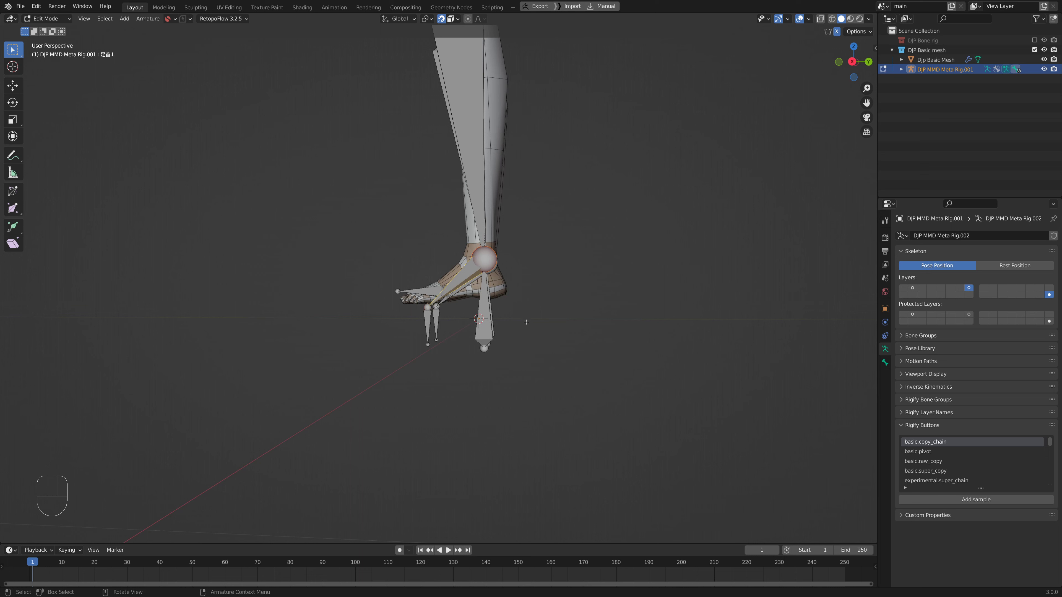
{"action": "middle_click_drag", "start_coordinate": [556, 354], "coordinate": [612, 350], "text": "shift"}
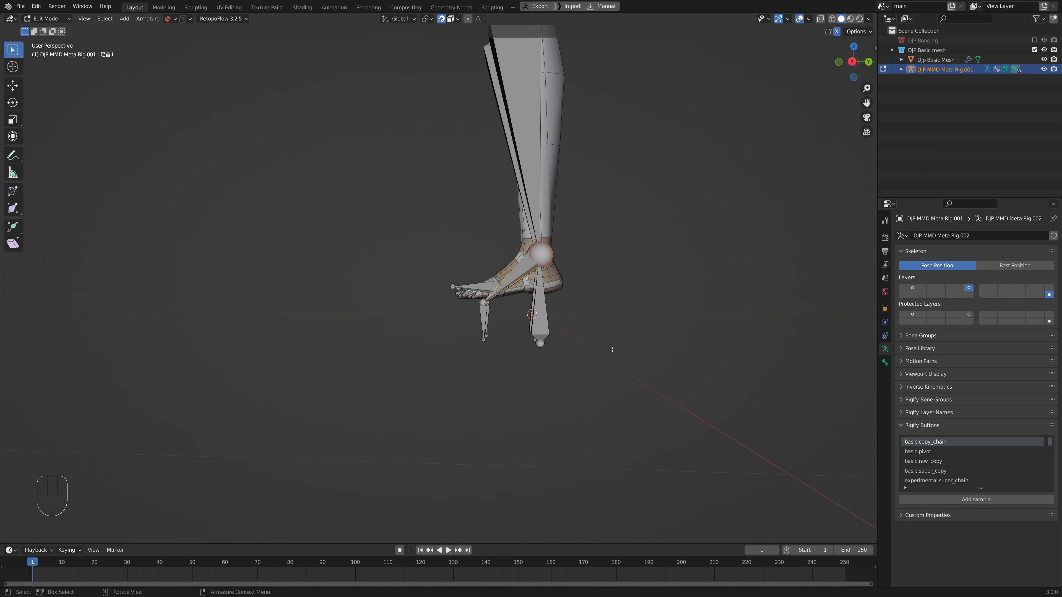
{"action": "middle_click_drag", "start_coordinate": [612, 350], "coordinate": [625, 353]}
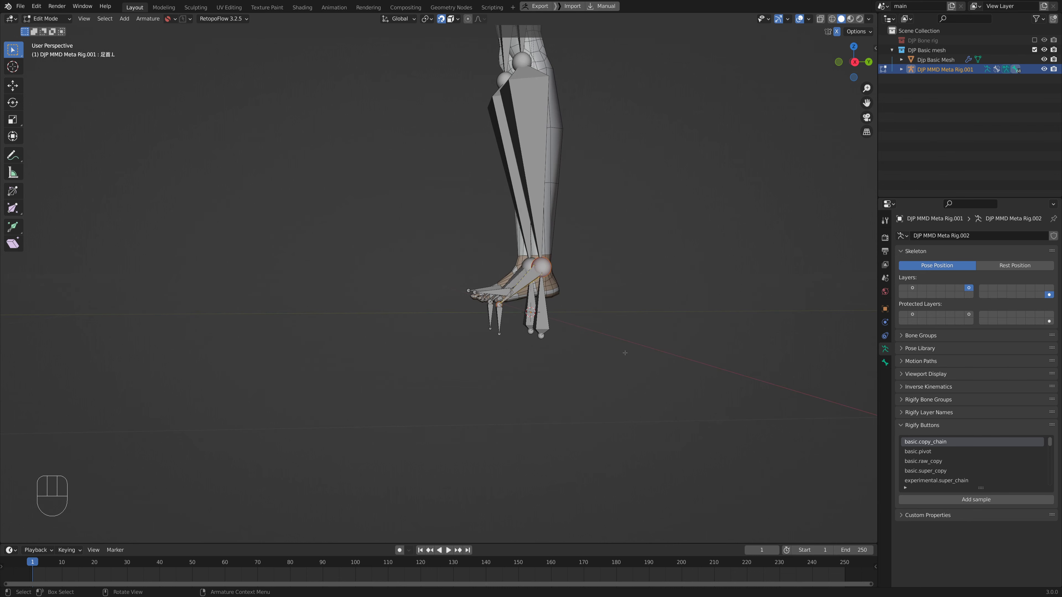
{"action": "key", "text": "KP_3"}
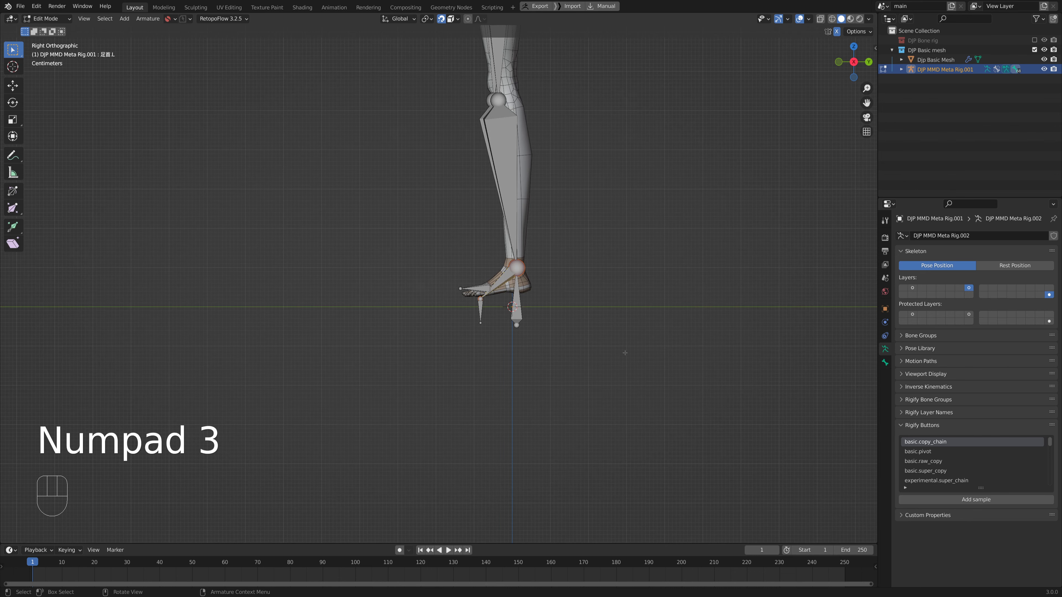
{"action": "scroll", "coordinate": [625, 353], "scroll_direction": "up", "scroll_amount": 3}
{"action": "left_click_drag", "start_coordinate": [662, 413], "coordinate": [553, 227]}
{"action": "key", "text": "g"}
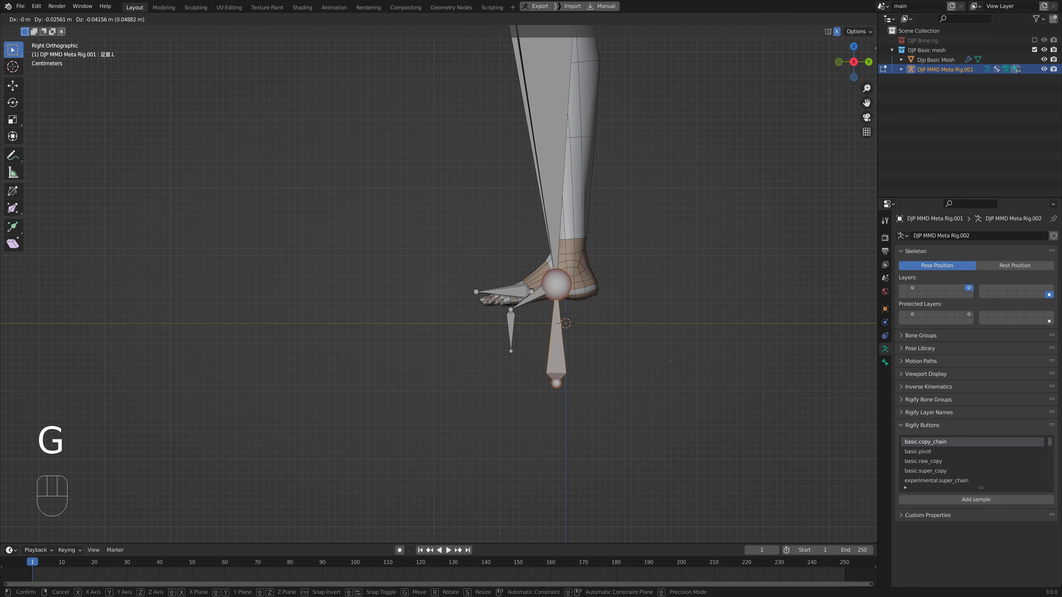
{"action": "left_click", "coordinate": [653, 303]}
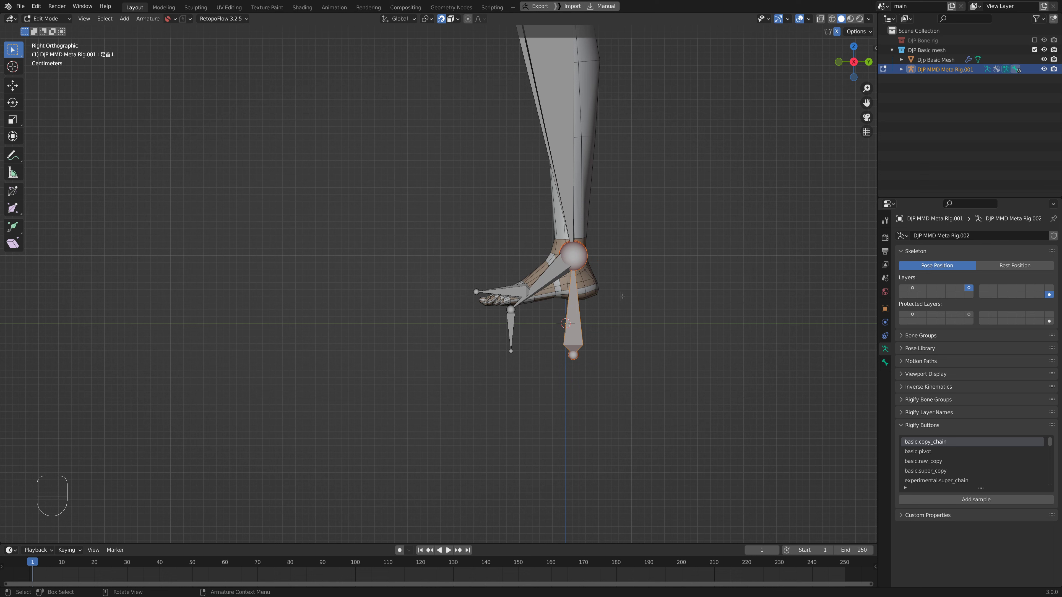
{"action": "key", "text": "g"}
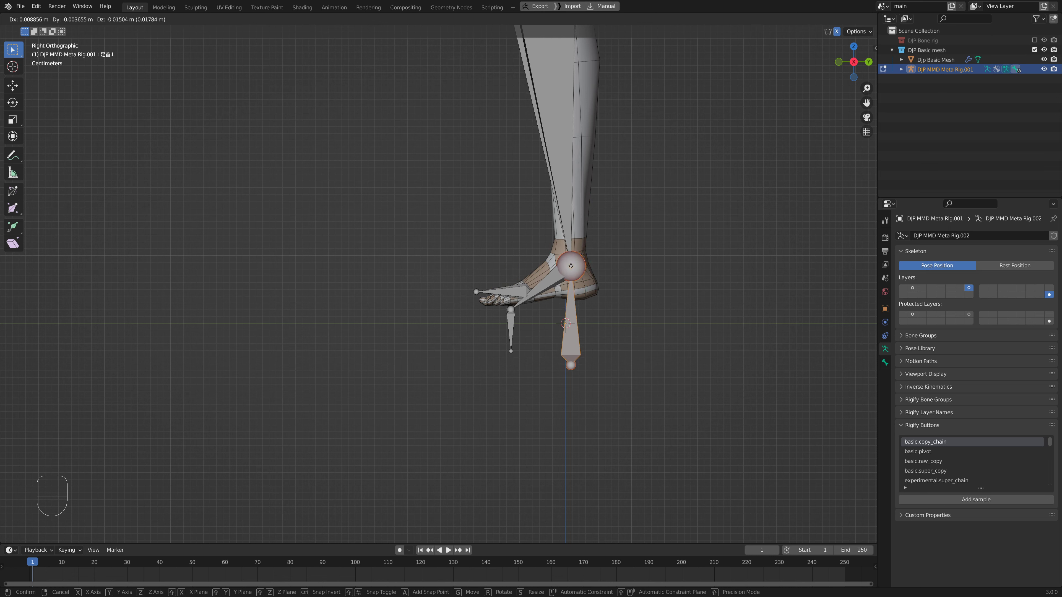
{"action": "left_click", "coordinate": [571, 266]}
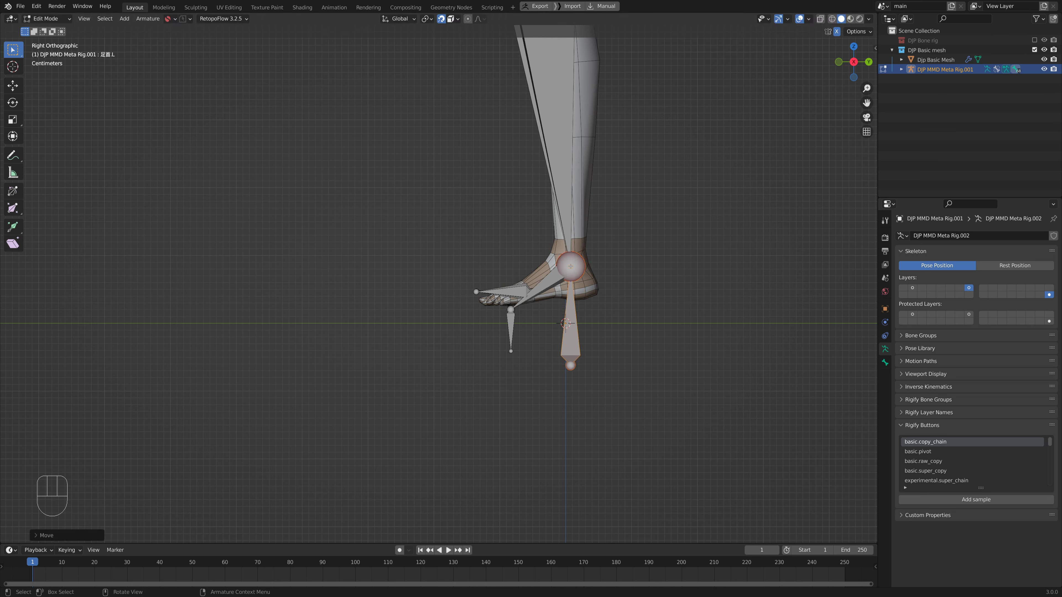
Try moving the left toe bone 足先EX.L forward in the right side view.
{"action": "scroll", "coordinate": [539, 329], "scroll_direction": "up", "scroll_amount": 1}
{"action": "left_click", "coordinate": [542, 296]}
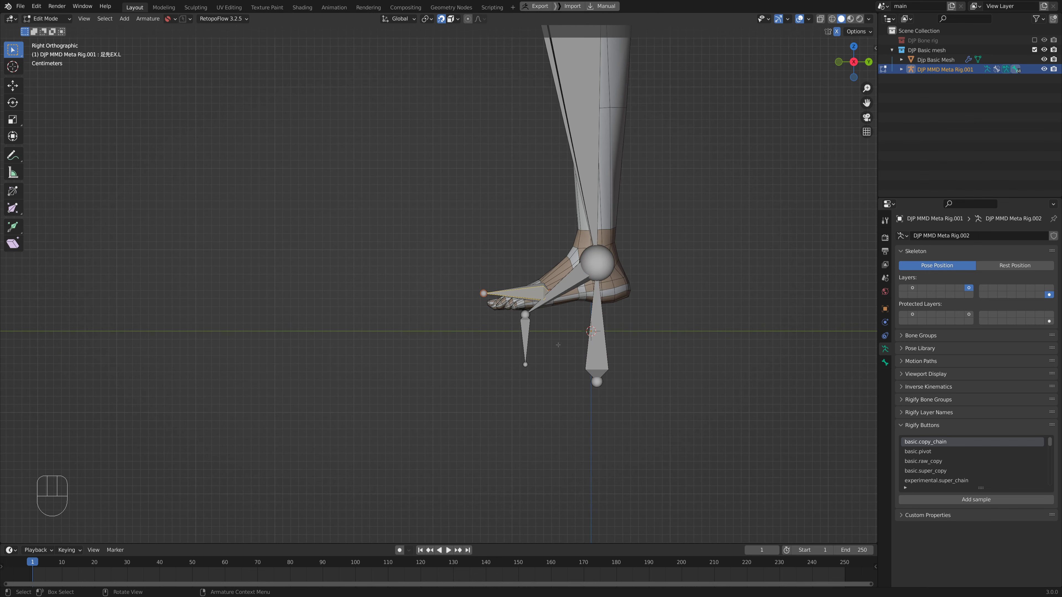
{"action": "key", "text": "g"}
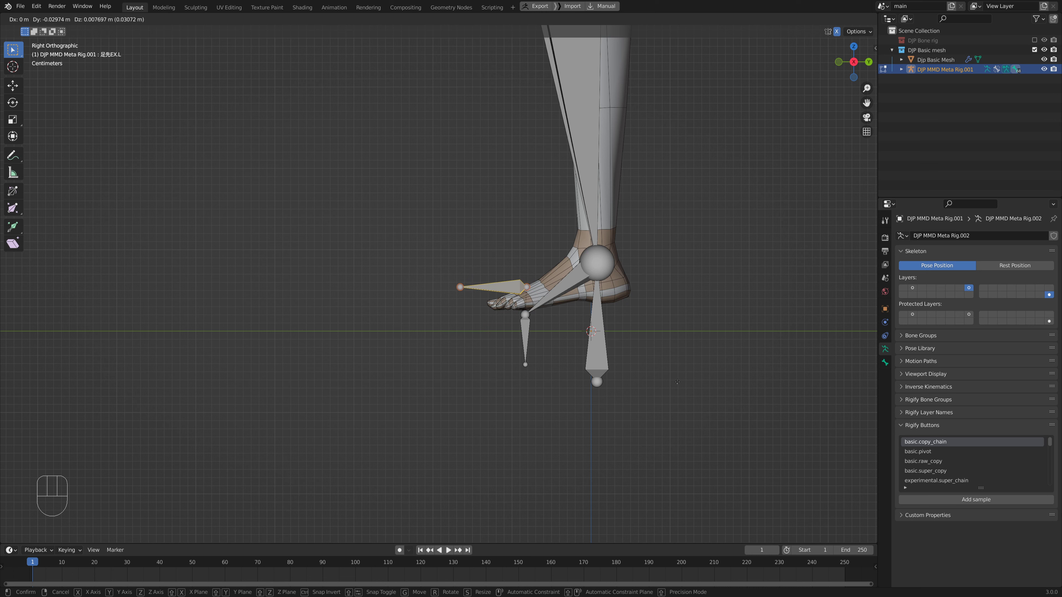
{"action": "left_click", "coordinate": [701, 388]}
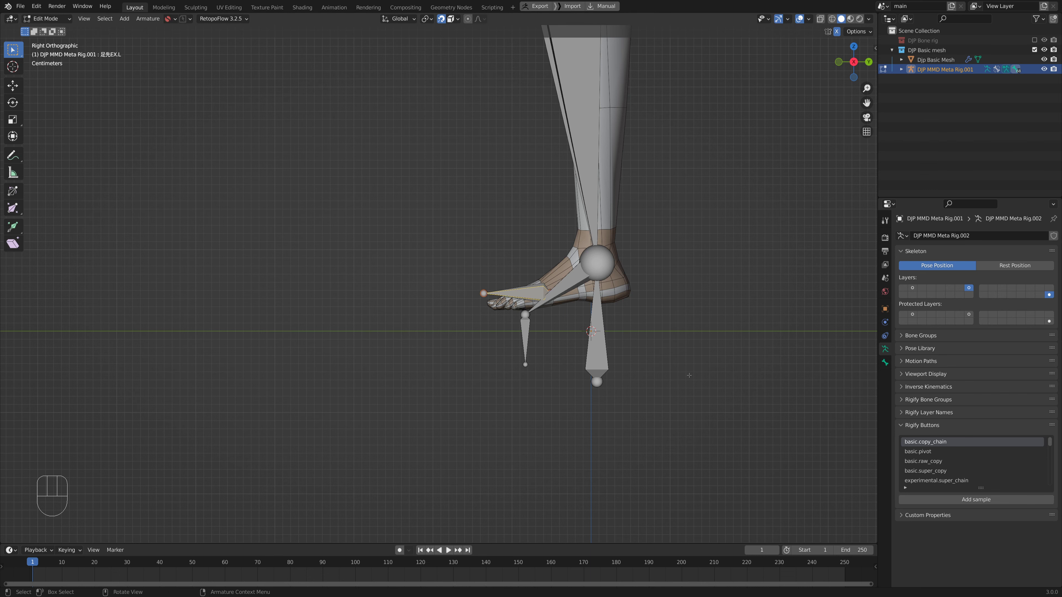
Move the left toe bone 足先EX.L out in front of the mesh toes.
{"action": "scroll", "coordinate": [635, 372], "scroll_direction": "up", "scroll_amount": 3}
{"action": "middle_click_drag", "start_coordinate": [628, 371], "coordinate": [626, 392], "text": "shift"}
{"action": "scroll", "coordinate": [626, 394], "scroll_direction": "up", "scroll_amount": 1}
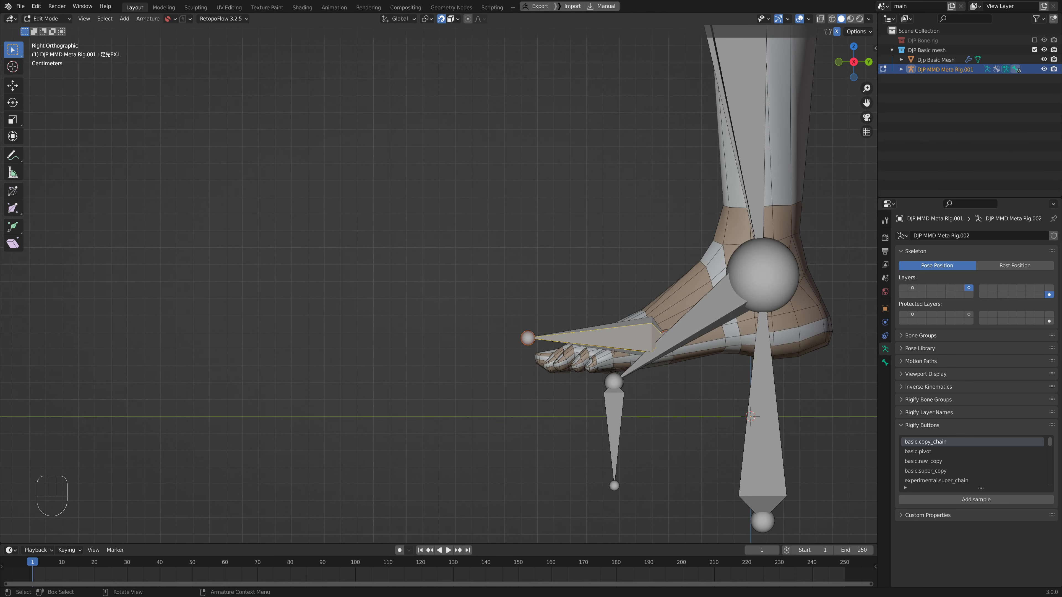
{"action": "key", "text": "g"}
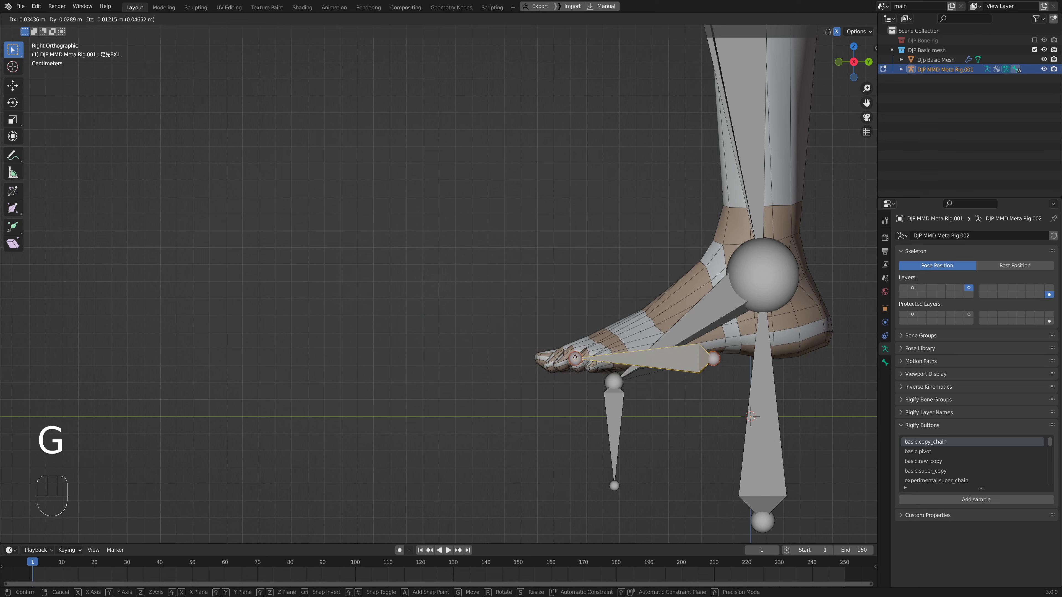
{"action": "left_click", "coordinate": [462, 426]}
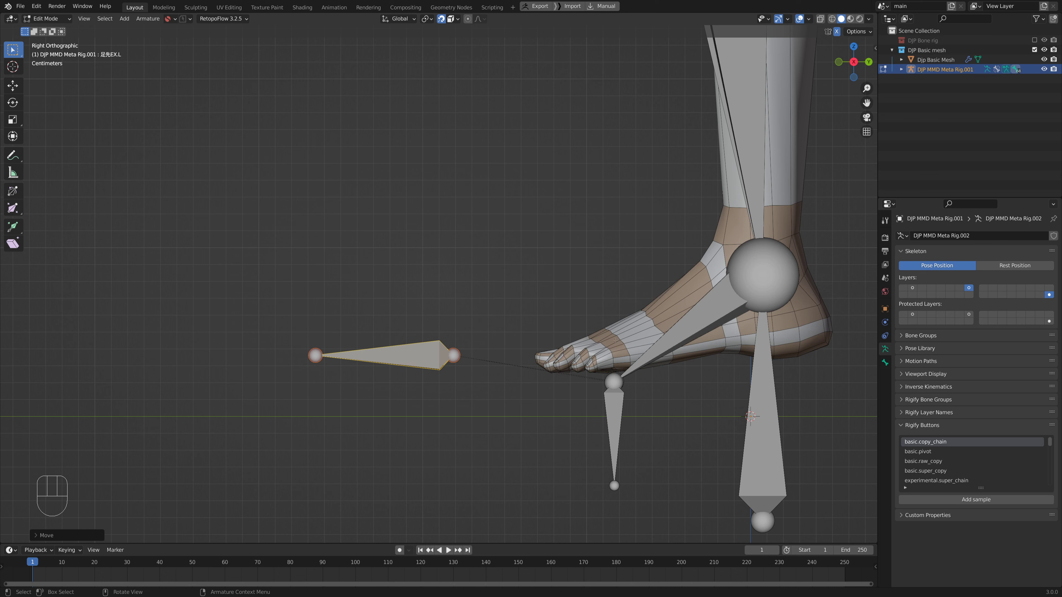
Snap the left toe bone 足先EX.L into the ball of the mesh foot and shorten it along Y so its tip reaches the toes.
{"action": "key", "text": "g"}
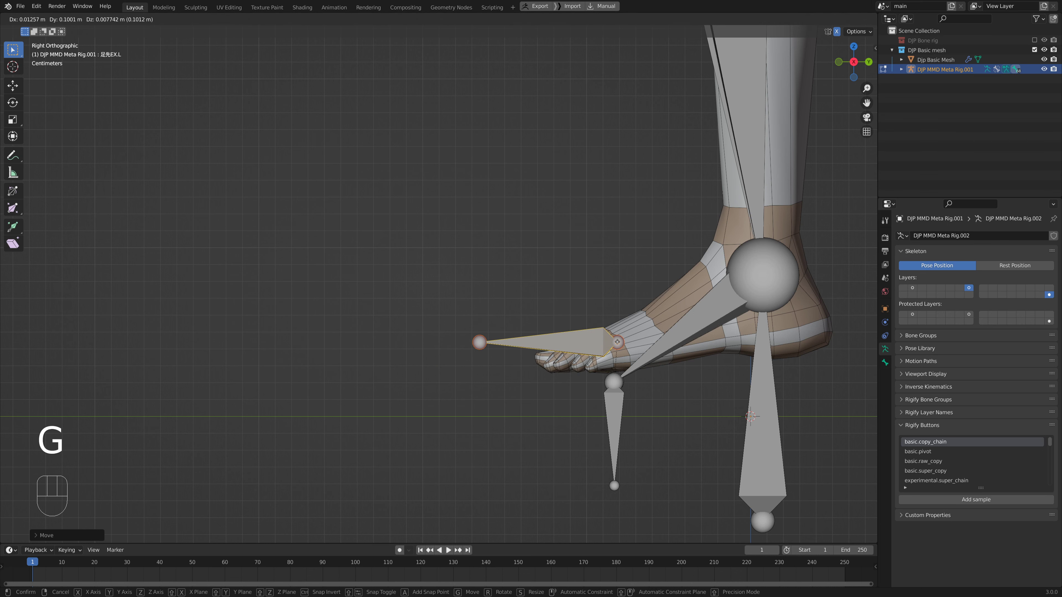
{"action": "left_click", "coordinate": [618, 343]}
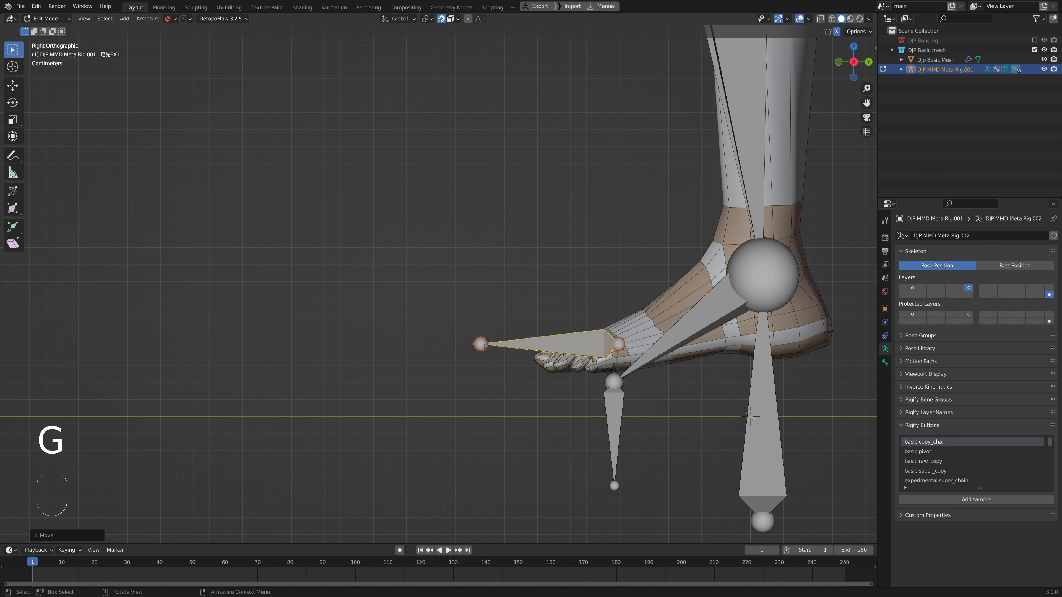
{"action": "left_click", "coordinate": [474, 360]}
{"action": "key", "text": "g"}
{"action": "key", "text": "y"}
{"action": "left_click", "coordinate": [523, 377]}
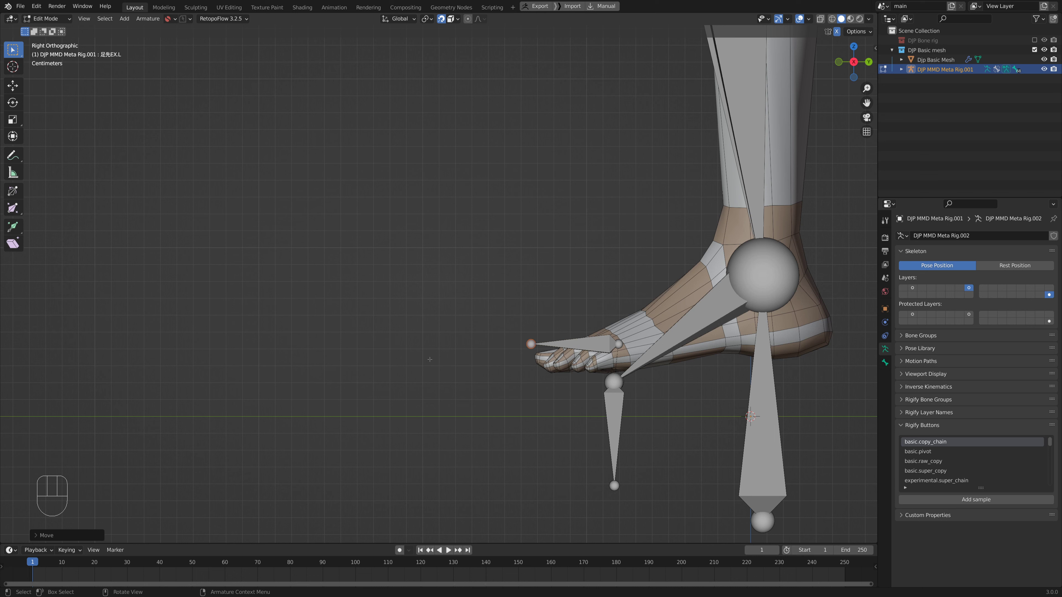
Box-select the toe IK bone together with the foot bone's end joint and snap them onto the base of the toe bone.
{"action": "middle_click_drag", "start_coordinate": [653, 421], "coordinate": [604, 403], "text": "shift"}
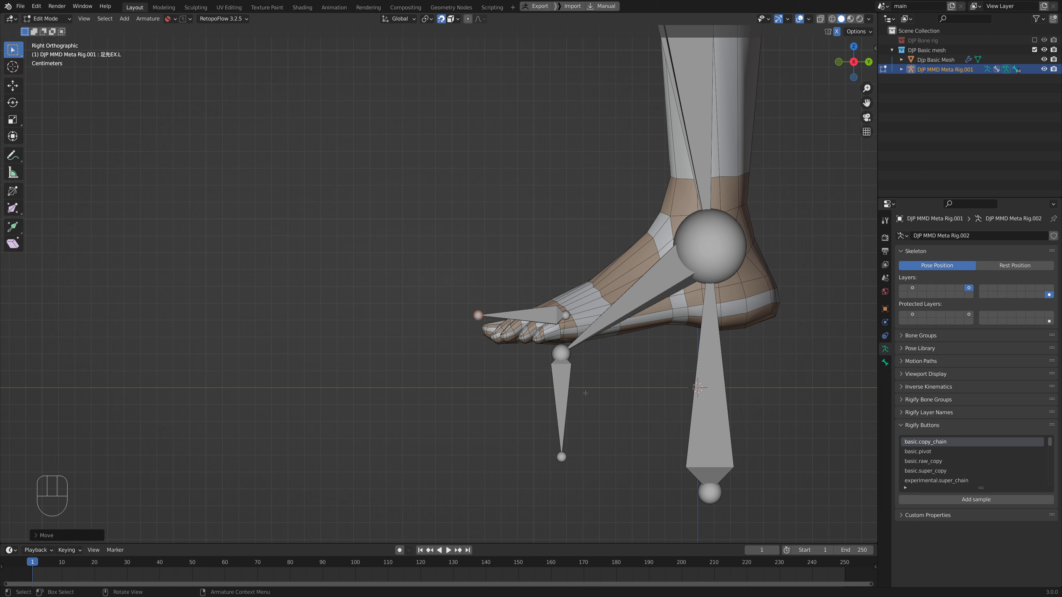
{"action": "left_click_drag", "start_coordinate": [598, 493], "coordinate": [548, 337]}
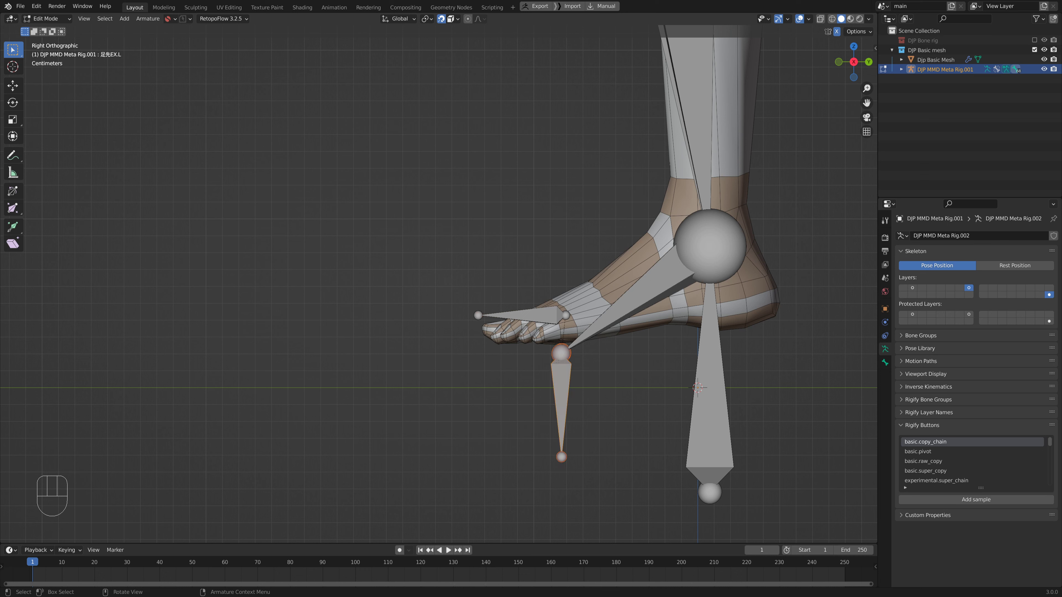
{"action": "key", "text": "g"}
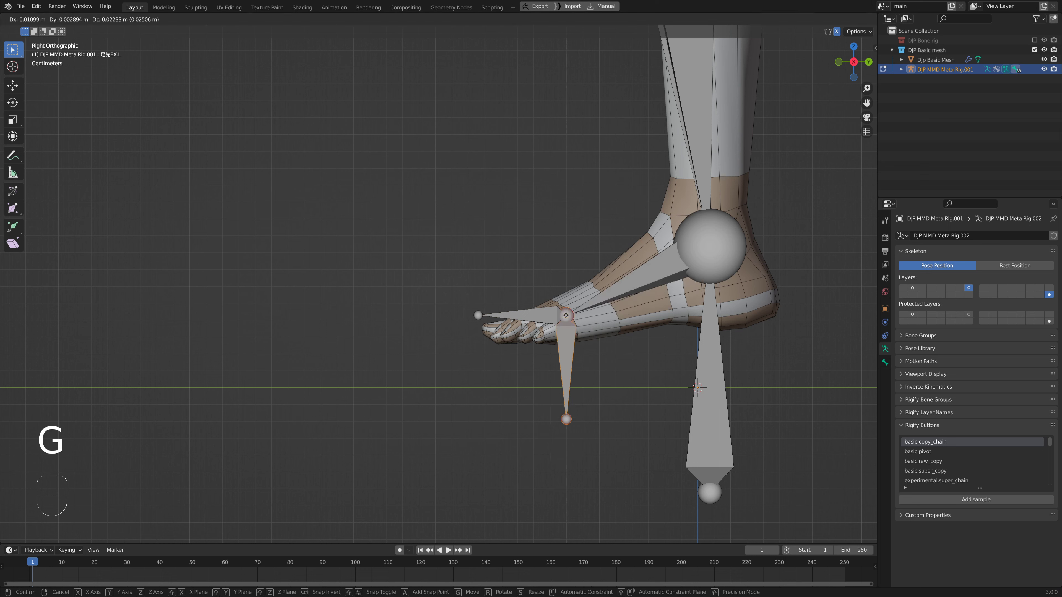
{"action": "left_click", "coordinate": [566, 315]}
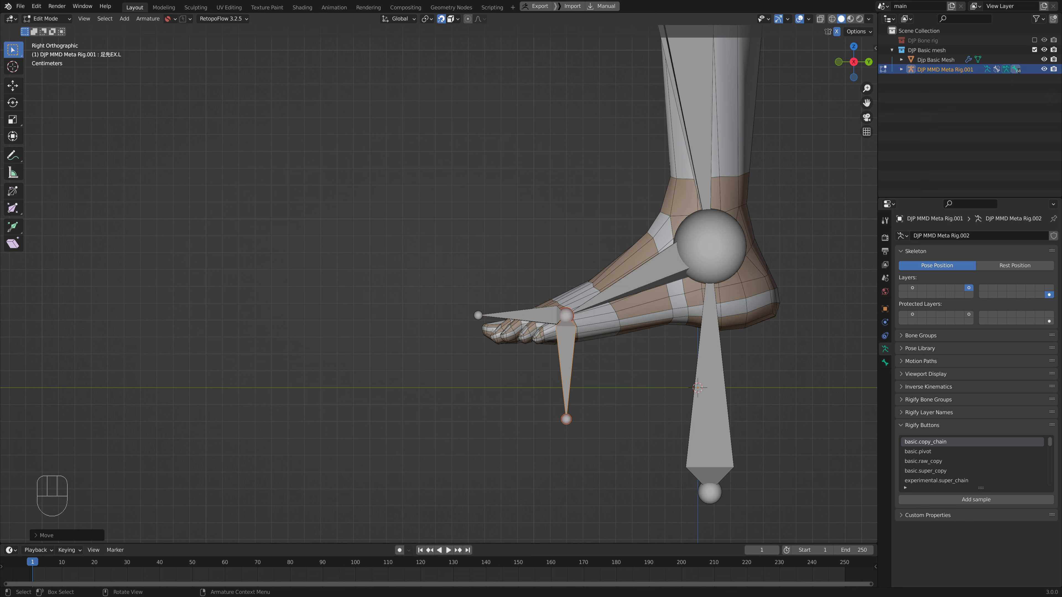
Examine the placed ankle, toe and IK bones on both feet from the front and from an angle.
{"action": "middle_click_drag", "start_coordinate": [531, 368], "coordinate": [496, 340]}
{"action": "middle_click_drag", "start_coordinate": [496, 340], "coordinate": [436, 384], "text": "shift"}
{"action": "middle_click_drag", "start_coordinate": [649, 289], "coordinate": [594, 307]}
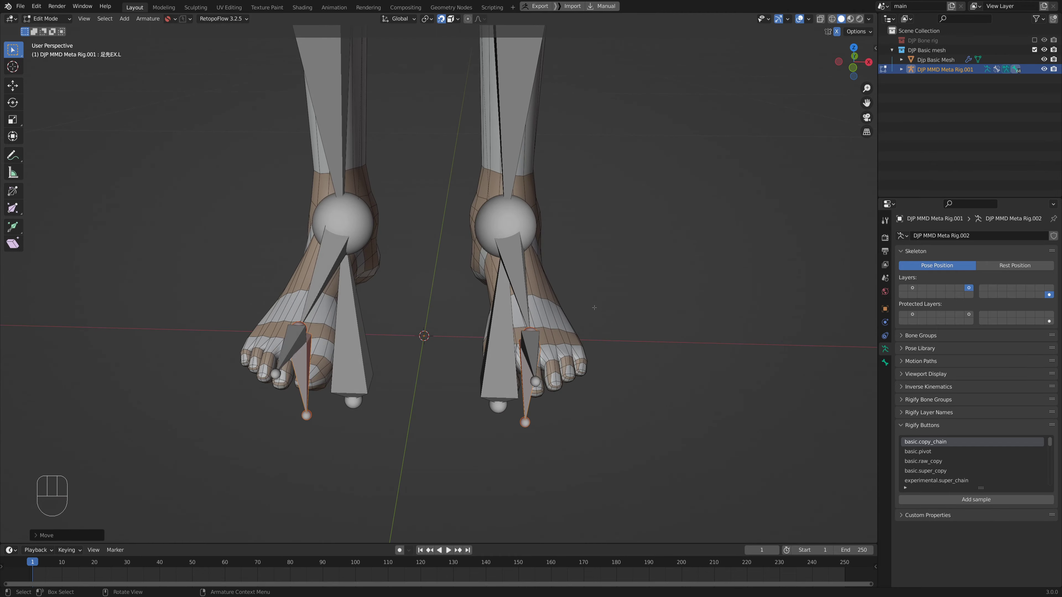
{"action": "middle_click_drag", "start_coordinate": [492, 216], "coordinate": [656, 245]}
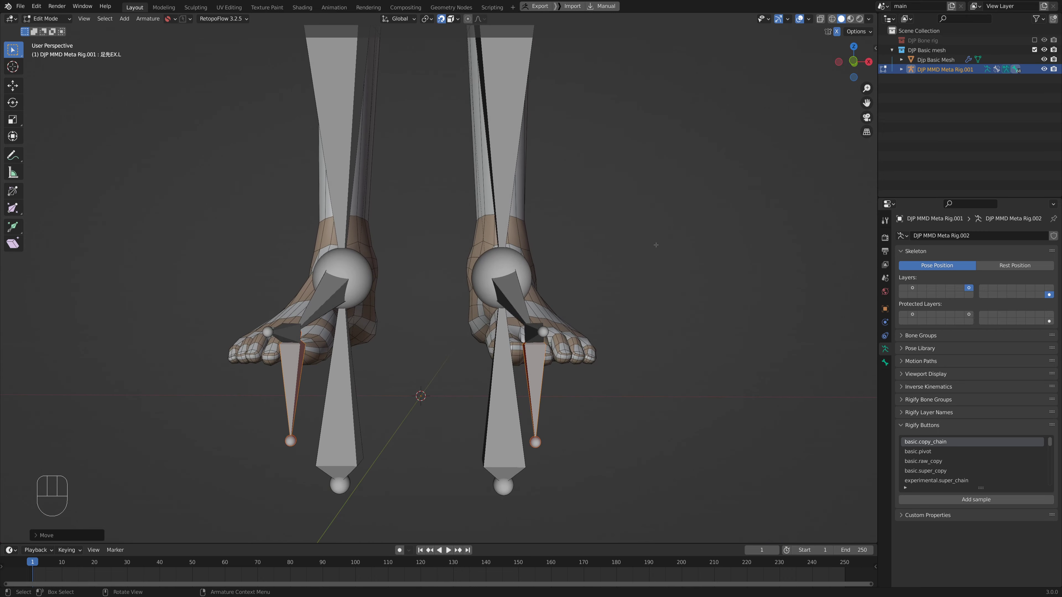
{"action": "middle_click_drag", "start_coordinate": [601, 297], "coordinate": [603, 301]}
{"action": "mouse_move", "coordinate": [594, 346]}
{"action": "middle_mouse_down"}
{"action": "mouse_move", "coordinate": [629, 349]}
{"action": "mouse_move", "coordinate": [594, 348]}
{"action": "middle_mouse_up"}
{"action": "scroll", "coordinate": [580, 287], "scroll_direction": "down", "scroll_amount": 3}
{"action": "middle_click_drag", "start_coordinate": [580, 286], "coordinate": [599, 298]}
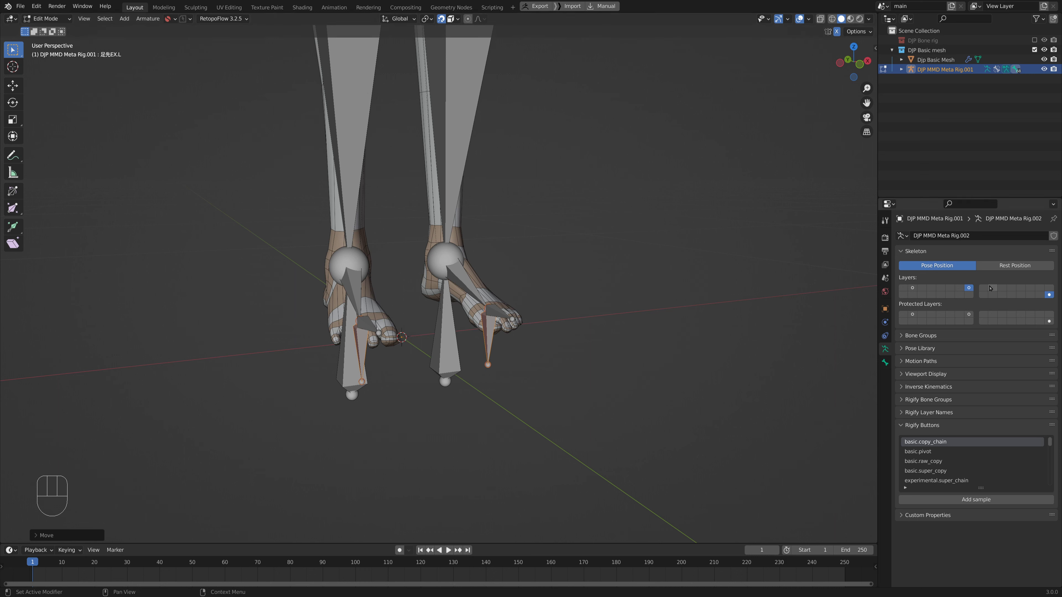
Isolate each of the two bone layers in turn, leaving only the main body bones shown and the foot IK bones hidden.
{"action": "left_click", "coordinate": [1047, 294]}
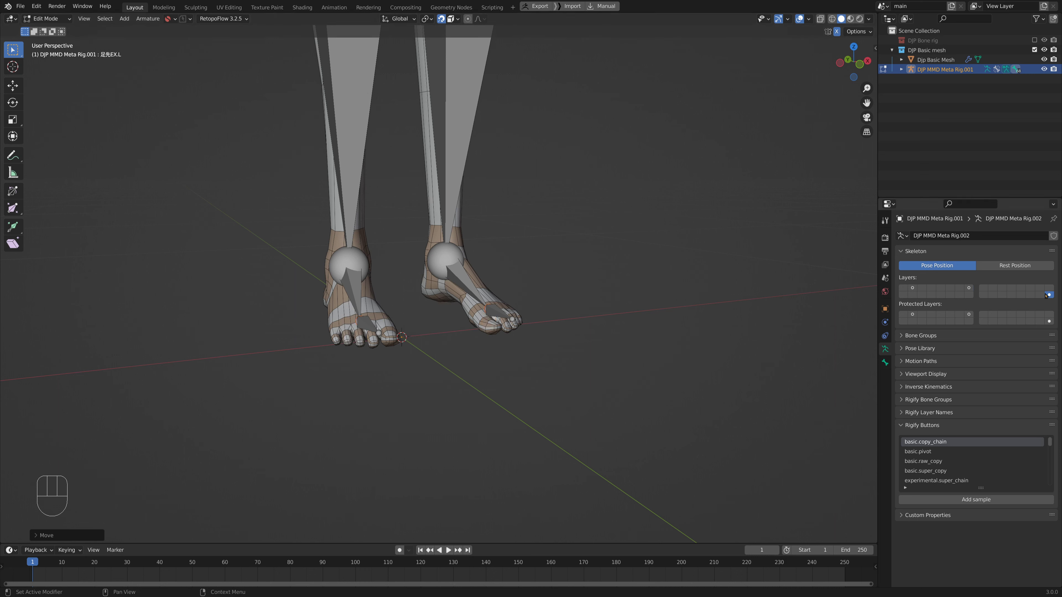
{"action": "left_click", "coordinate": [969, 288]}
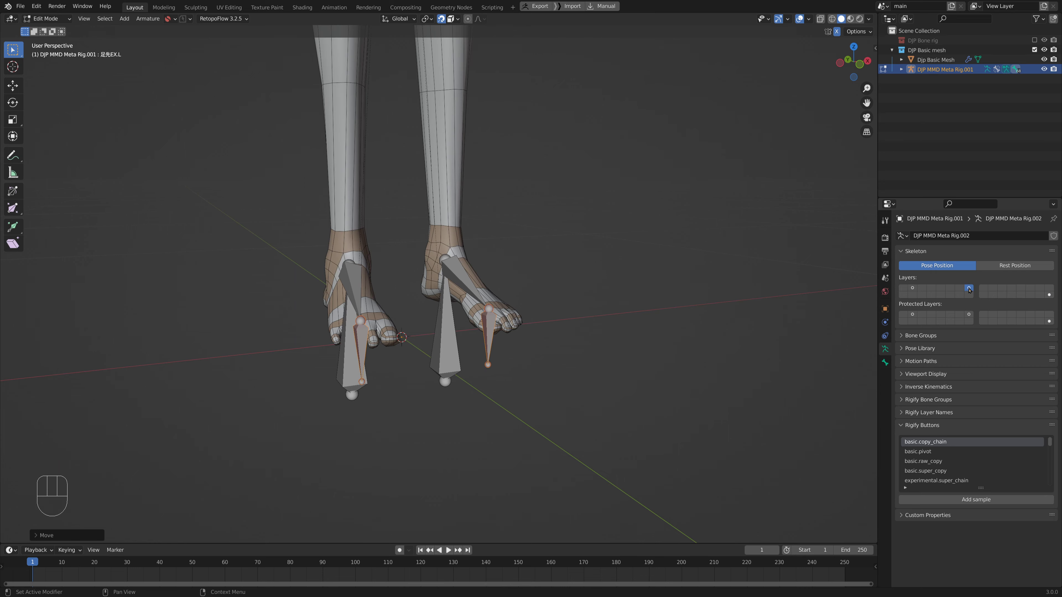
{"action": "left_click", "coordinate": [1049, 294]}
In the right side view, box-select the knee joint and snap it into the middle of the mesh knee.
{"action": "middle_click_drag", "start_coordinate": [622, 139], "coordinate": [463, 280], "text": "shift"}
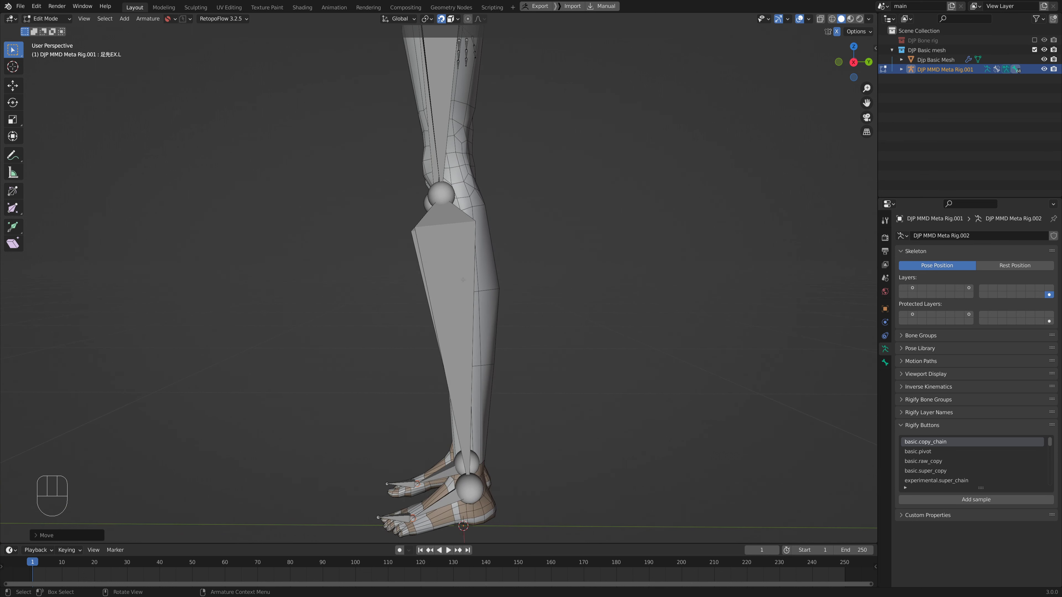
{"action": "key", "text": "KP_3"}
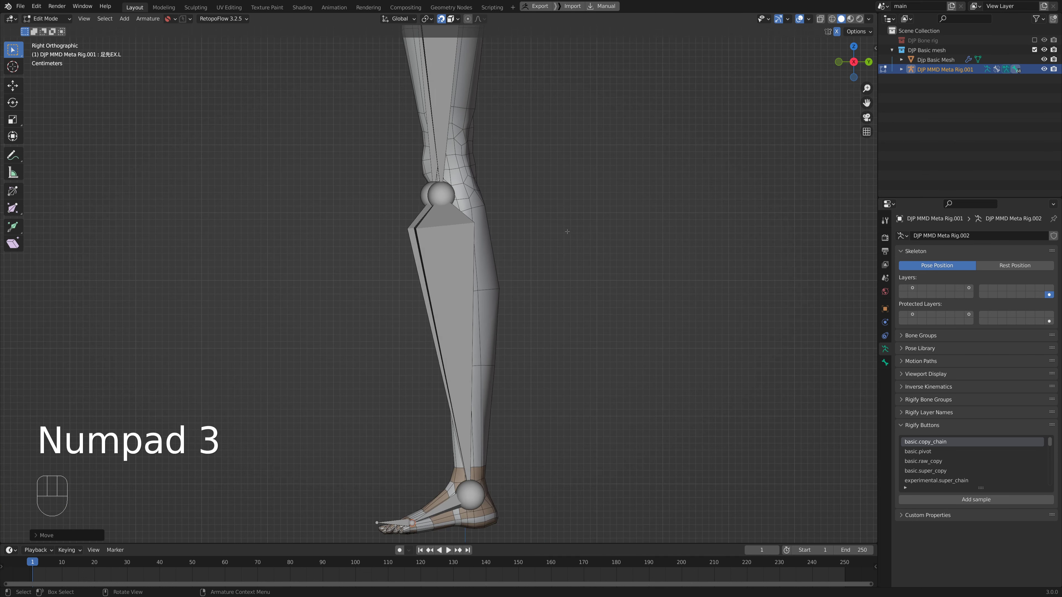
{"action": "left_click_drag", "start_coordinate": [567, 231], "coordinate": [396, 168]}
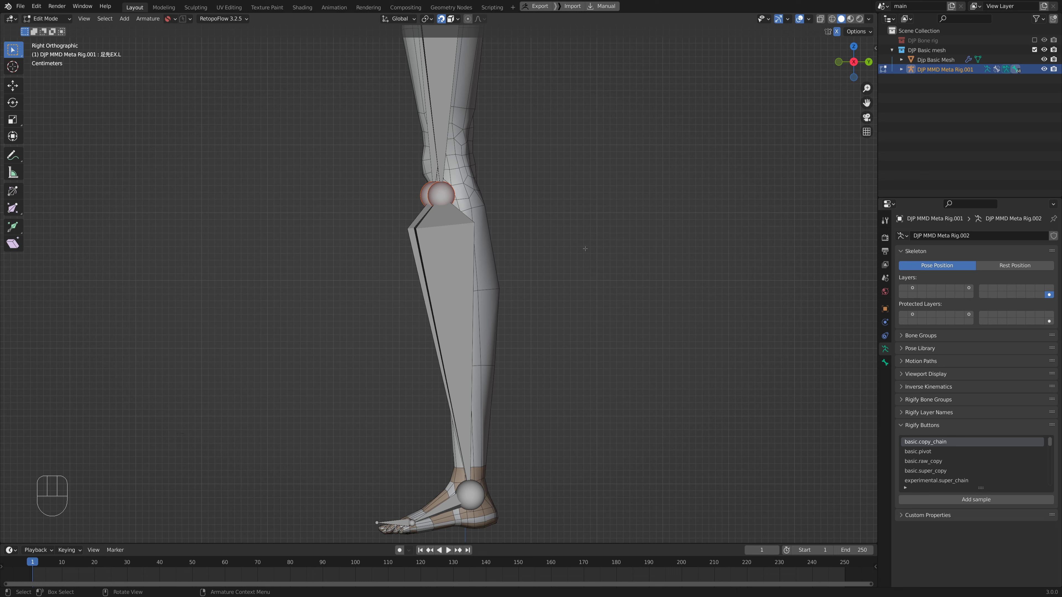
{"action": "key", "text": "g"}
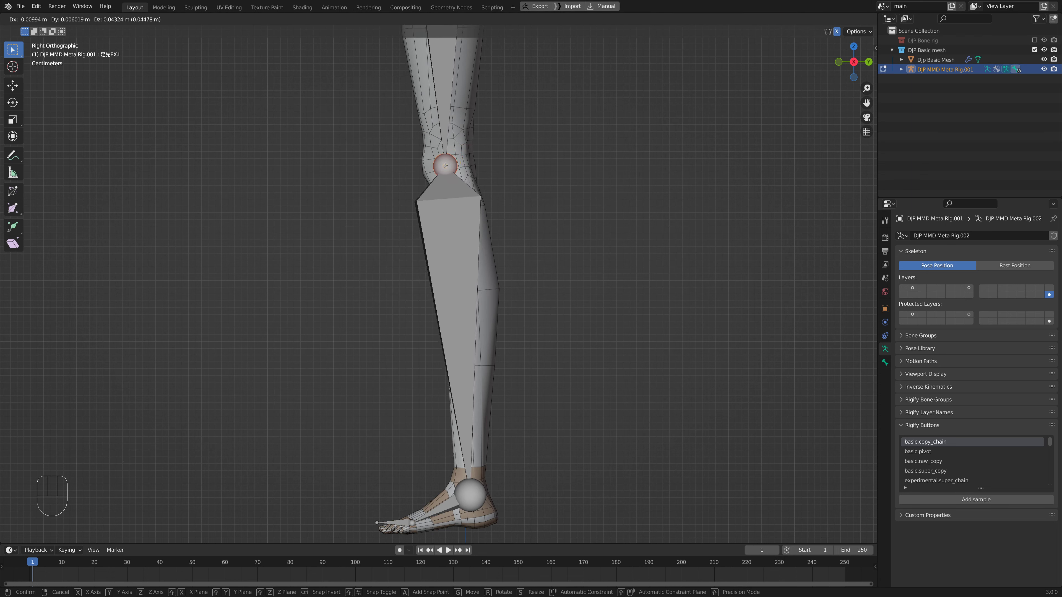
{"action": "left_click", "coordinate": [445, 165]}
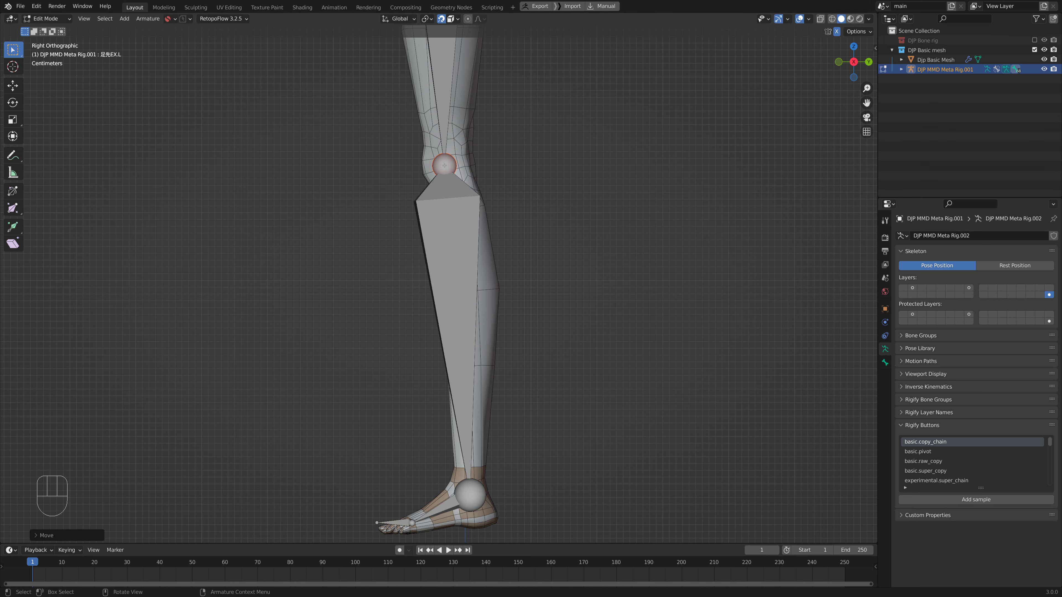
{"action": "scroll", "coordinate": [502, 176], "scroll_direction": "down", "scroll_amount": 2}
{"action": "middle_click_drag", "start_coordinate": [529, 204], "coordinate": [522, 232], "text": "shift"}
{"action": "scroll", "coordinate": [517, 253], "scroll_direction": "up", "scroll_amount": 1}
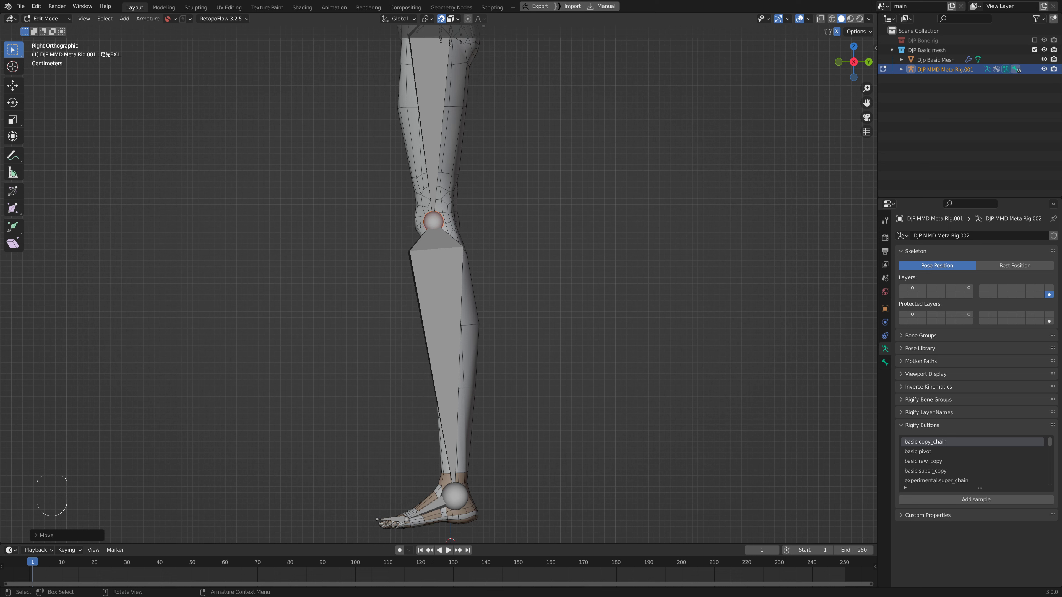
{"action": "key", "text": "g"}
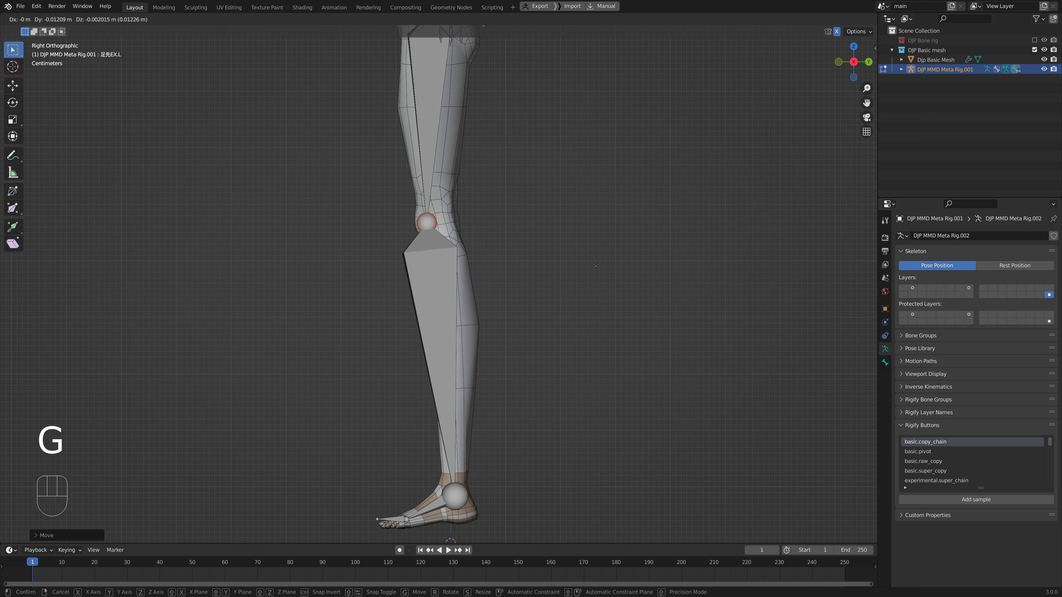
{"action": "right_click", "coordinate": [576, 264]}
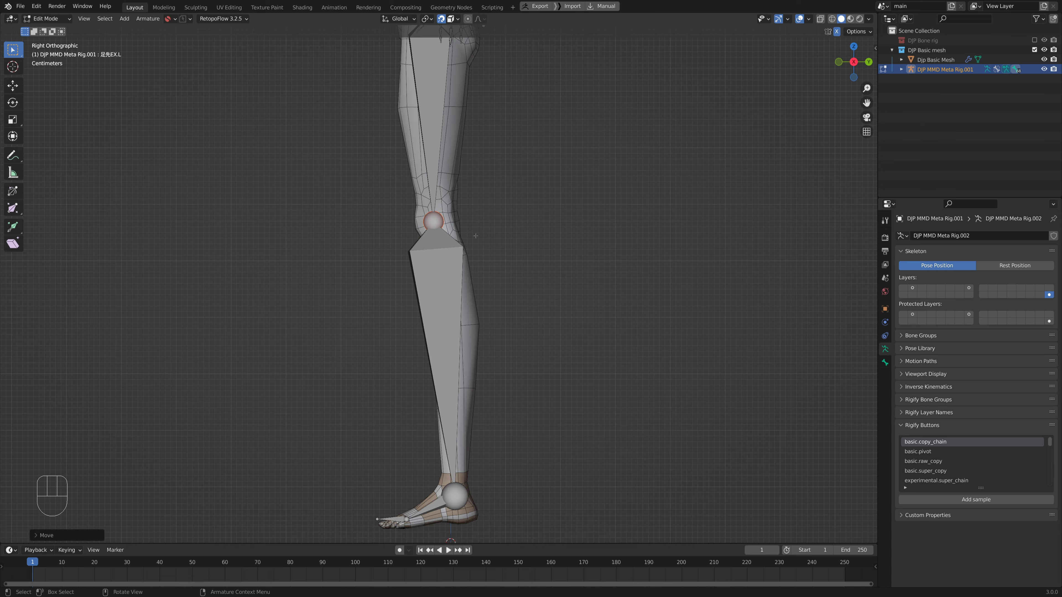
Select the upper joint of the left thigh bone 足.L at the hip.
{"action": "middle_click_drag", "start_coordinate": [494, 230], "coordinate": [563, 311], "text": "shift"}
{"action": "scroll", "coordinate": [544, 294], "scroll_direction": "up", "scroll_amount": 4}
{"action": "scroll", "coordinate": [412, 338], "scroll_direction": "down", "scroll_amount": 5}
{"action": "scroll", "coordinate": [533, 356], "scroll_direction": "up", "scroll_amount": 3}
{"action": "scroll", "coordinate": [533, 356], "scroll_direction": "up", "scroll_amount": 2}
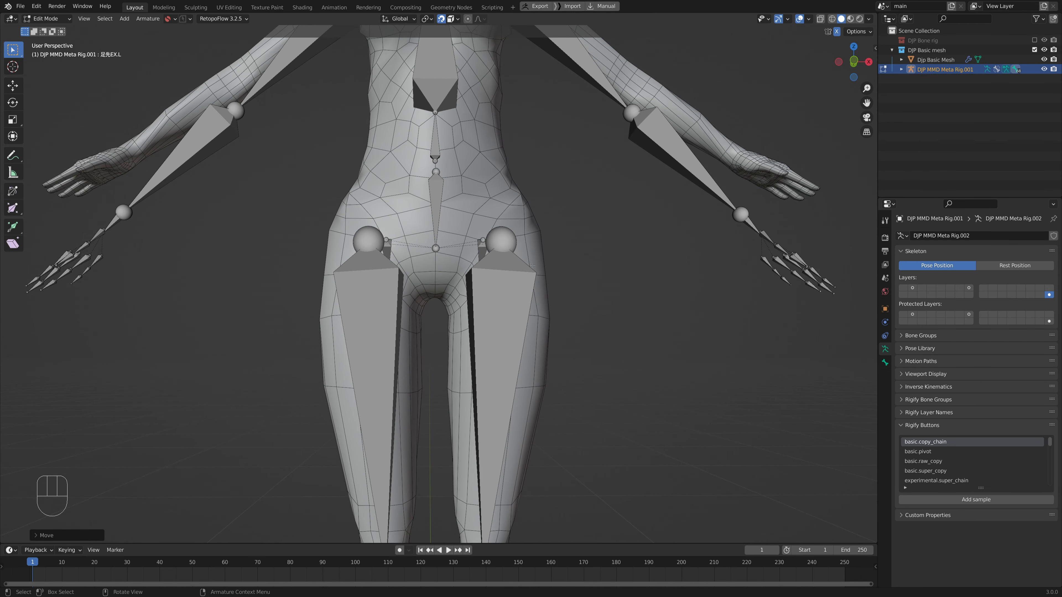
{"action": "left_click", "coordinate": [509, 242]}
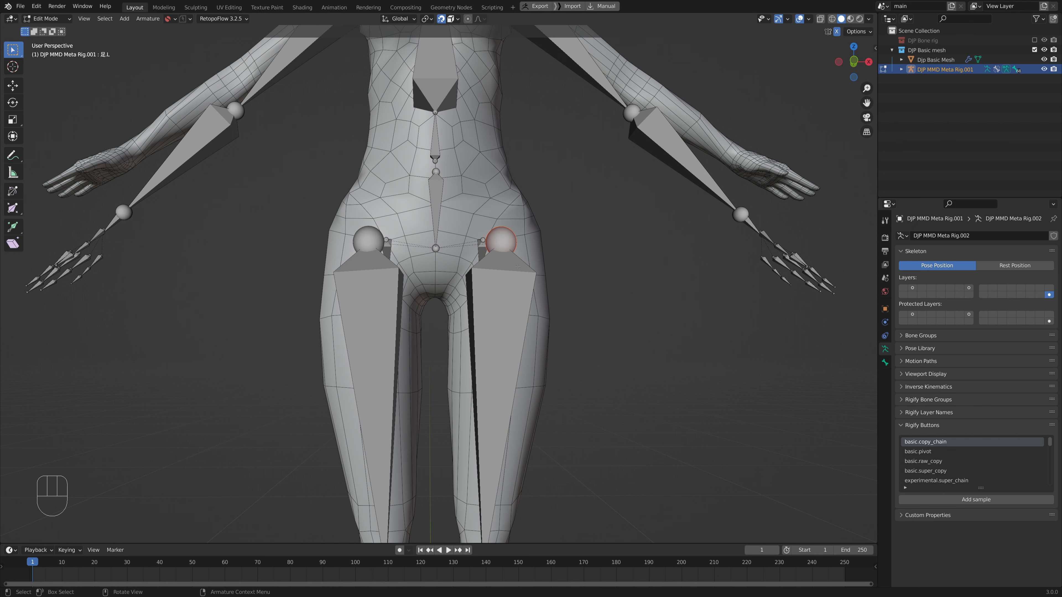
Examine the position of the left hip joint within the mesh from the front and the side.
{"action": "middle_click_drag", "start_coordinate": [637, 329], "coordinate": [611, 281], "text": "shift"}
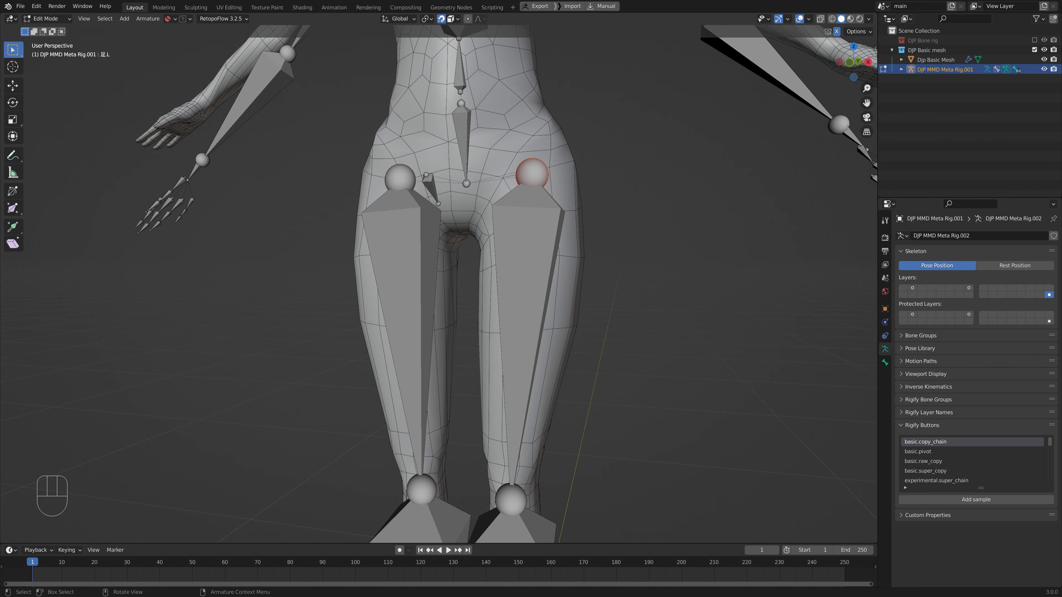
{"action": "middle_click_drag", "start_coordinate": [589, 204], "coordinate": [504, 226]}
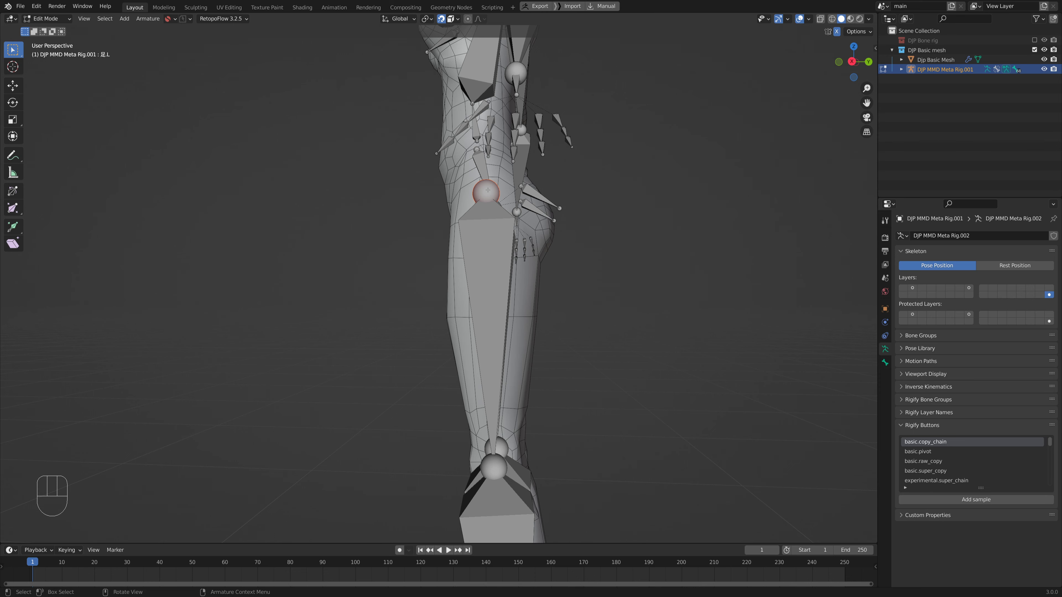
{"action": "middle_click_drag", "start_coordinate": [488, 190], "coordinate": [636, 211]}
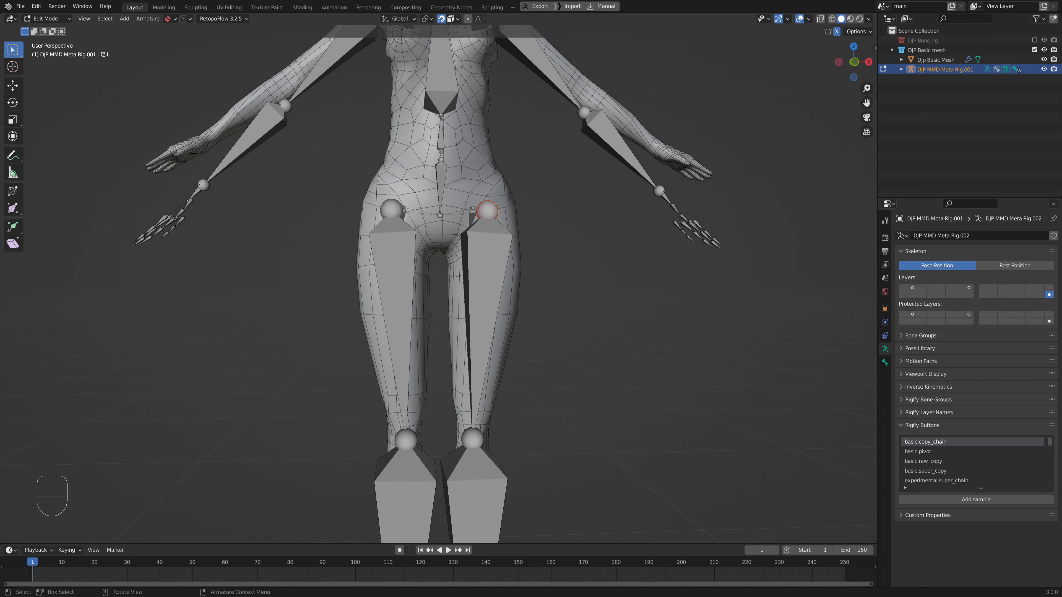
{"action": "middle_click_drag", "start_coordinate": [495, 204], "coordinate": [515, 209]}
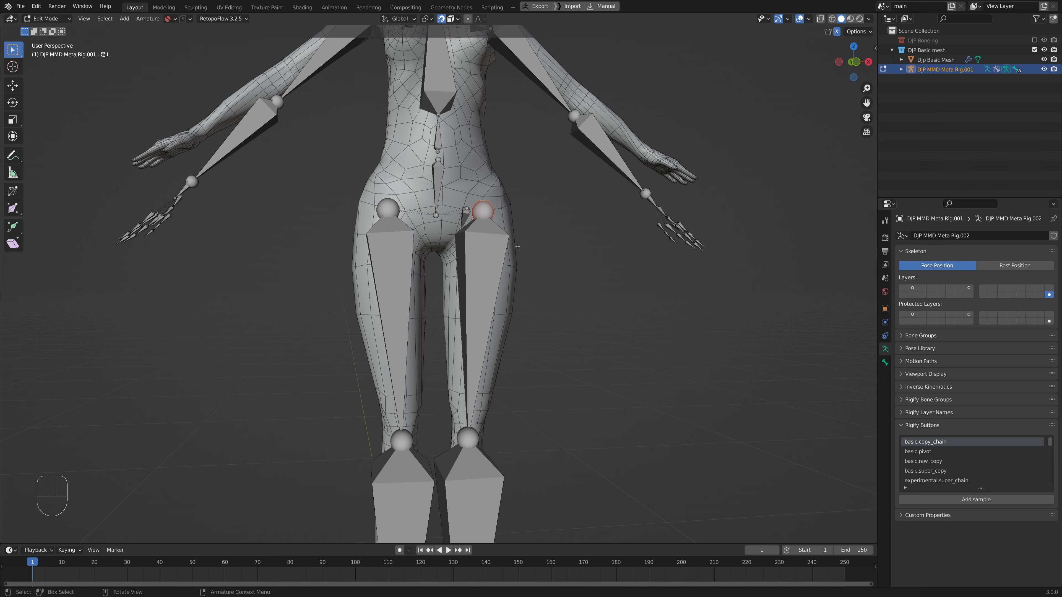
{"action": "middle_click_drag", "start_coordinate": [518, 246], "coordinate": [487, 198]}
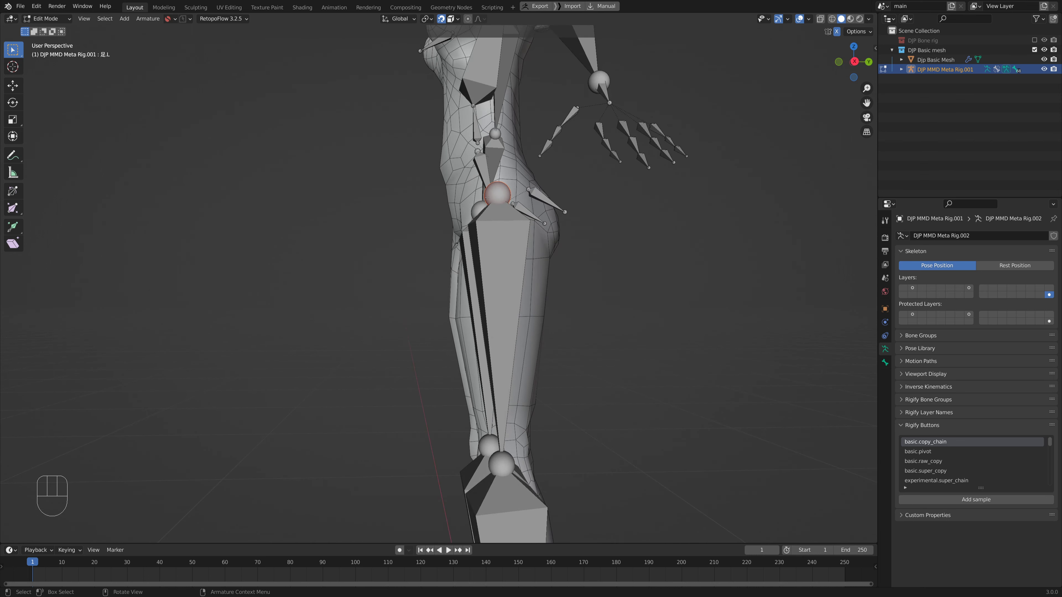
{"action": "middle_click_drag", "start_coordinate": [539, 240], "coordinate": [468, 232]}
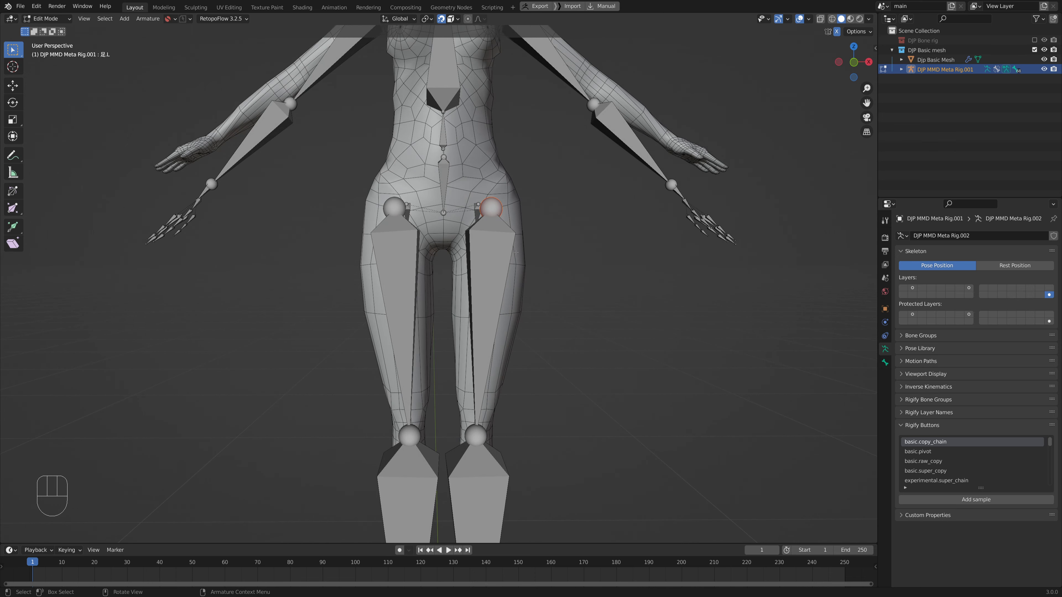
{"action": "middle_click_drag", "start_coordinate": [542, 254], "coordinate": [465, 256]}
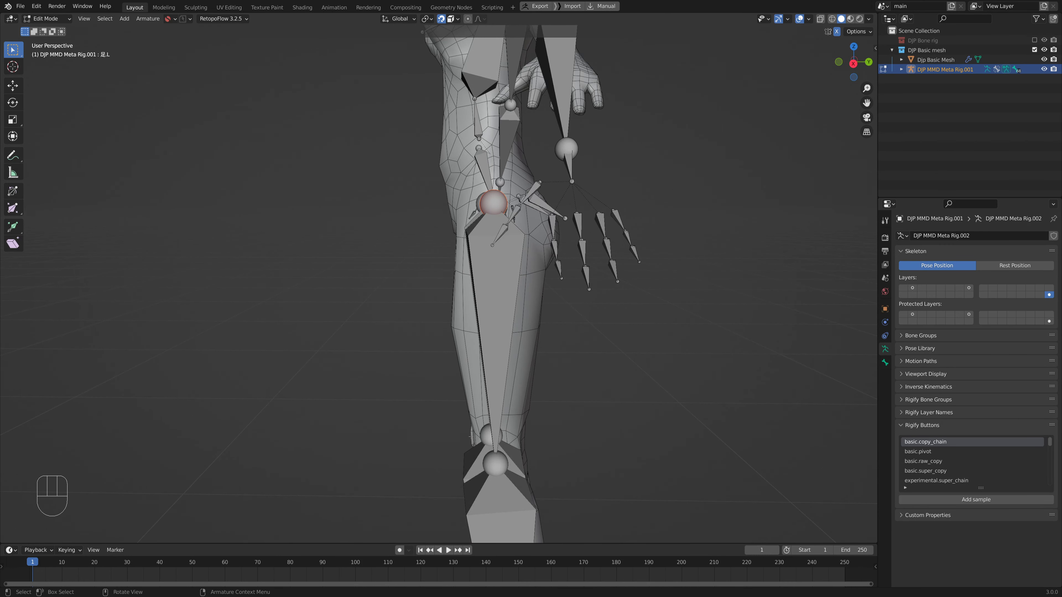
{"action": "middle_click_drag", "start_coordinate": [451, 235], "coordinate": [532, 237]}
{"action": "middle_click_drag", "start_coordinate": [581, 202], "coordinate": [450, 207]}
{"action": "middle_click_drag", "start_coordinate": [548, 190], "coordinate": [530, 190]}
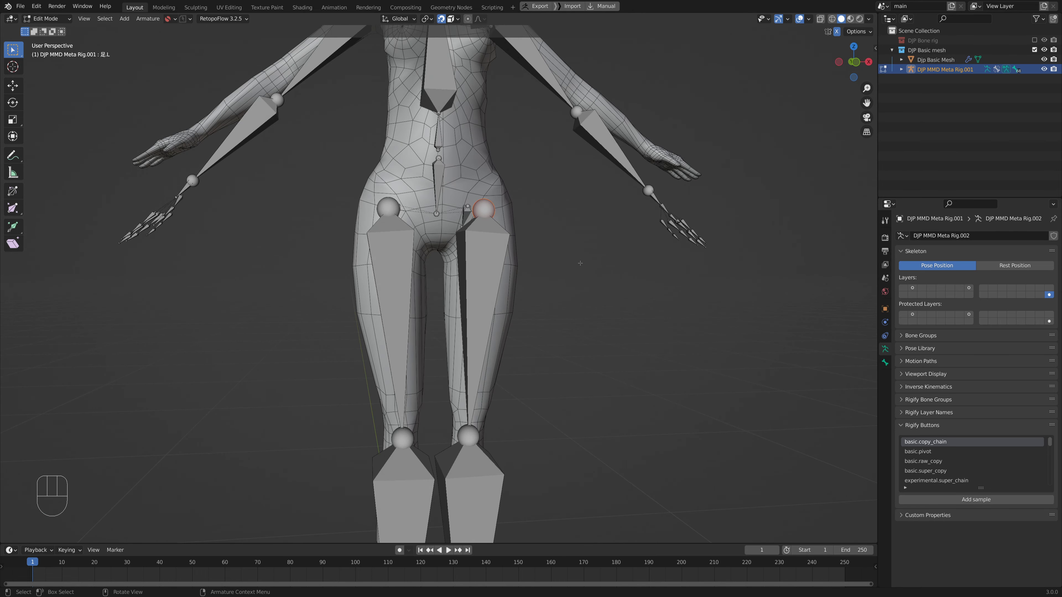
Lower the left hip joint of 足.L about 0.057 m along Z and snap it into the middle of the mesh's upper thigh.
{"action": "key", "text": "g"}
{"action": "key", "text": "z"}
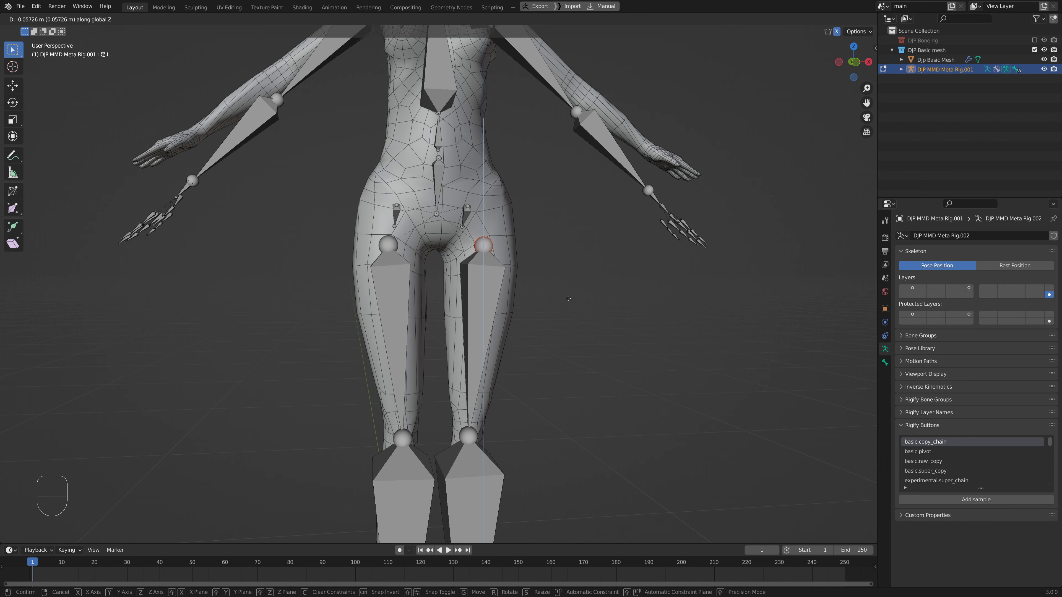
{"action": "left_click", "coordinate": [569, 299]}
{"action": "middle_click_drag", "start_coordinate": [569, 298], "coordinate": [455, 254]}
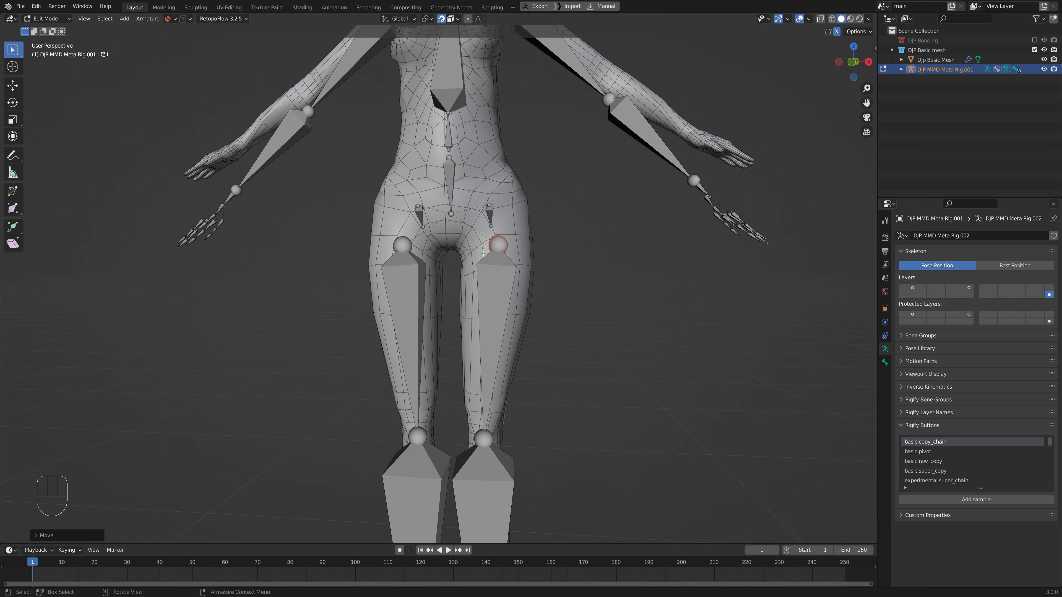
{"action": "middle_click_drag", "start_coordinate": [517, 248], "coordinate": [557, 257]}
{"action": "key", "text": "g"}
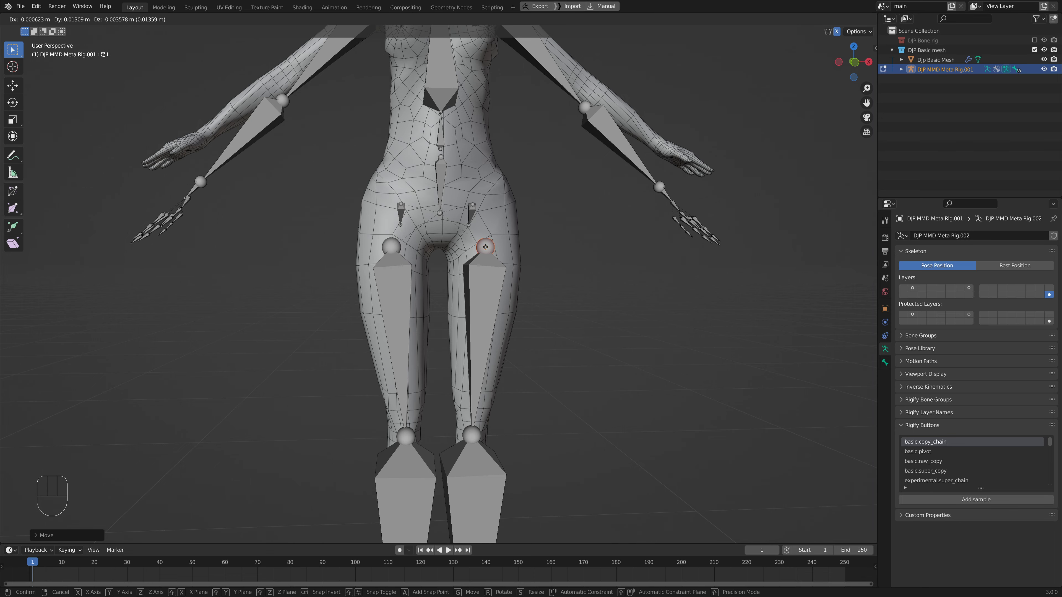
{"action": "left_click", "coordinate": [485, 247]}
From behind, select the left buttock bone Butt.L and move it down between the mesh buttocks with snapping.
{"action": "middle_click_drag", "start_coordinate": [485, 247], "coordinate": [453, 257]}
{"action": "left_click", "coordinate": [462, 195]}
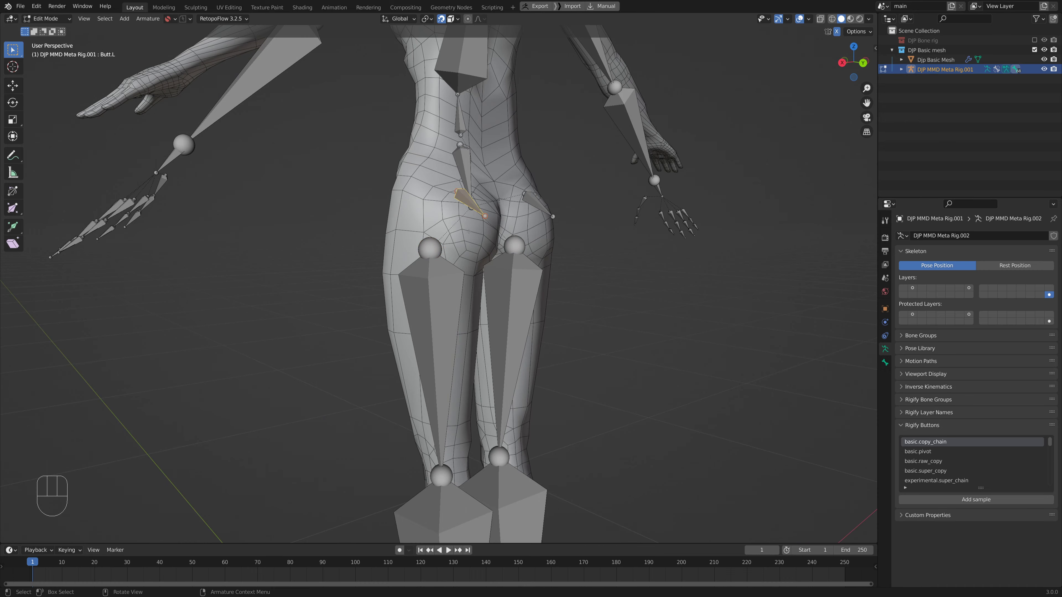
{"action": "middle_click_drag", "start_coordinate": [462, 195], "coordinate": [486, 253]}
{"action": "key", "text": "g"}
{"action": "left_click", "coordinate": [484, 232]}
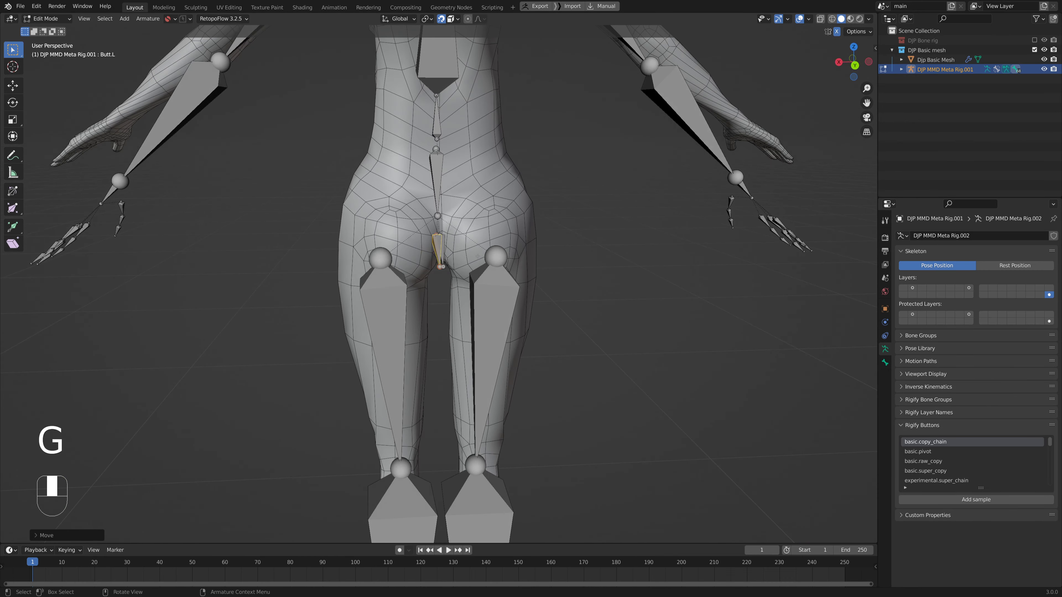
Move Butt.L into the middle of the mesh's buttock with snapping and shift it back about 0.01 m from the side.
{"action": "key", "text": "g"}
{"action": "key", "text": "g"}
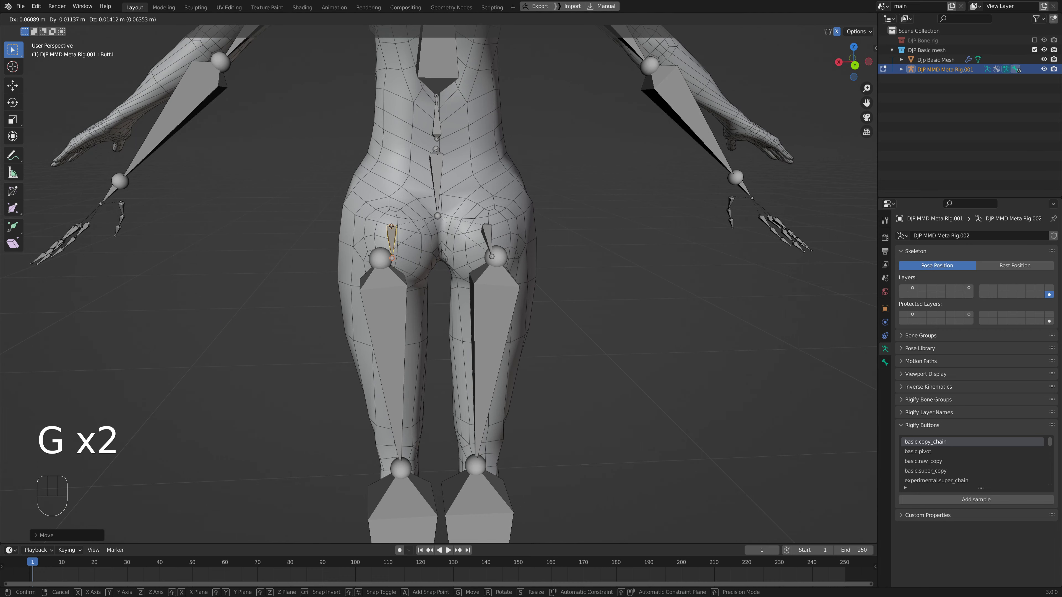
{"action": "left_click", "coordinate": [391, 227]}
{"action": "middle_click_drag", "start_coordinate": [391, 227], "coordinate": [506, 232]}
{"action": "key", "text": "g"}
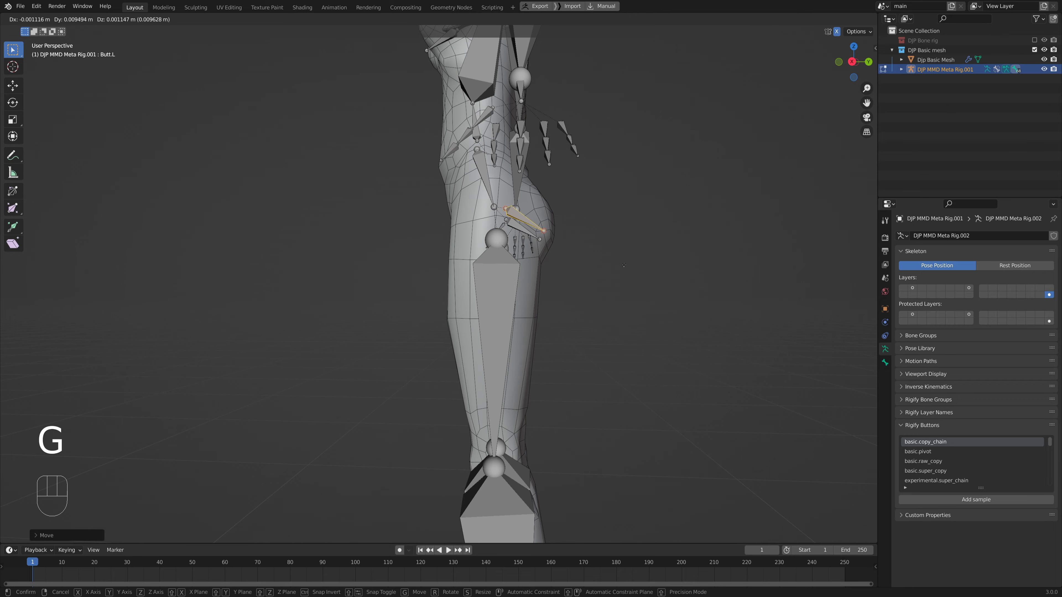
{"action": "left_click", "coordinate": [622, 264]}
{"action": "middle_click_drag", "start_coordinate": [621, 264], "coordinate": [562, 266]}
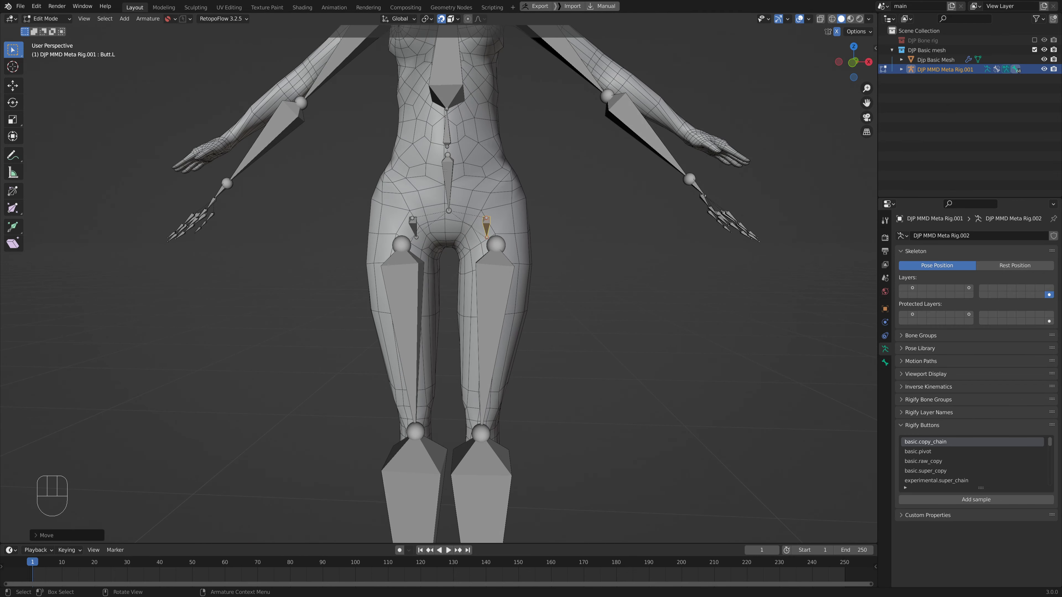
Select the lower body bone 下半身 and switch the viewport shading to Material Preview.
{"action": "left_click", "coordinate": [446, 183]}
{"action": "scroll", "coordinate": [444, 184], "scroll_direction": "down", "scroll_amount": 1}
{"action": "middle_click_drag", "start_coordinate": [445, 184], "coordinate": [443, 192]}
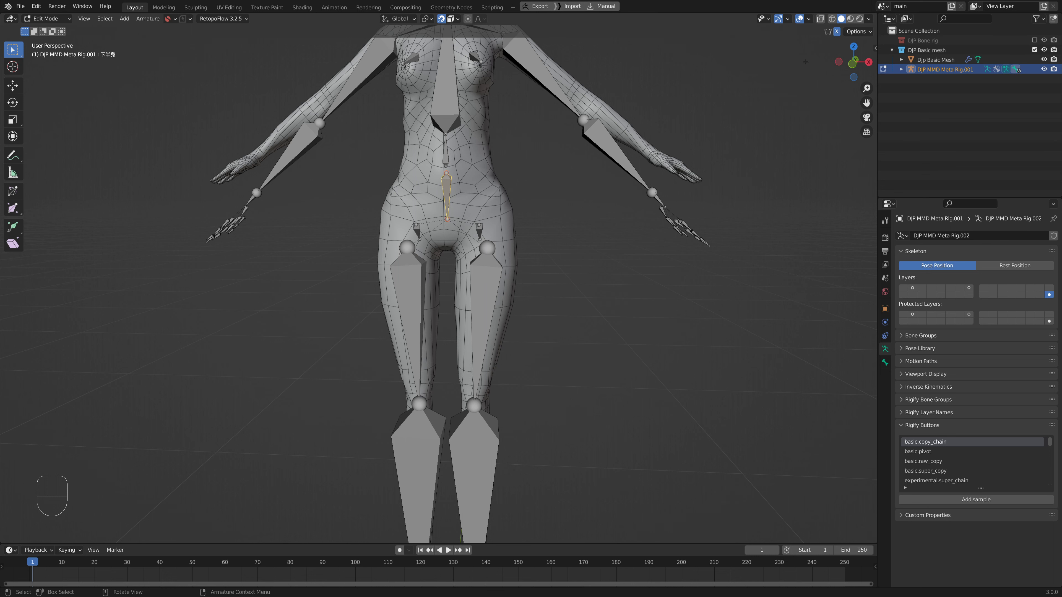
{"action": "left_click", "coordinate": [851, 19]}
{"action": "middle_click_drag", "start_coordinate": [548, 245], "coordinate": [571, 233], "text": "shift"}
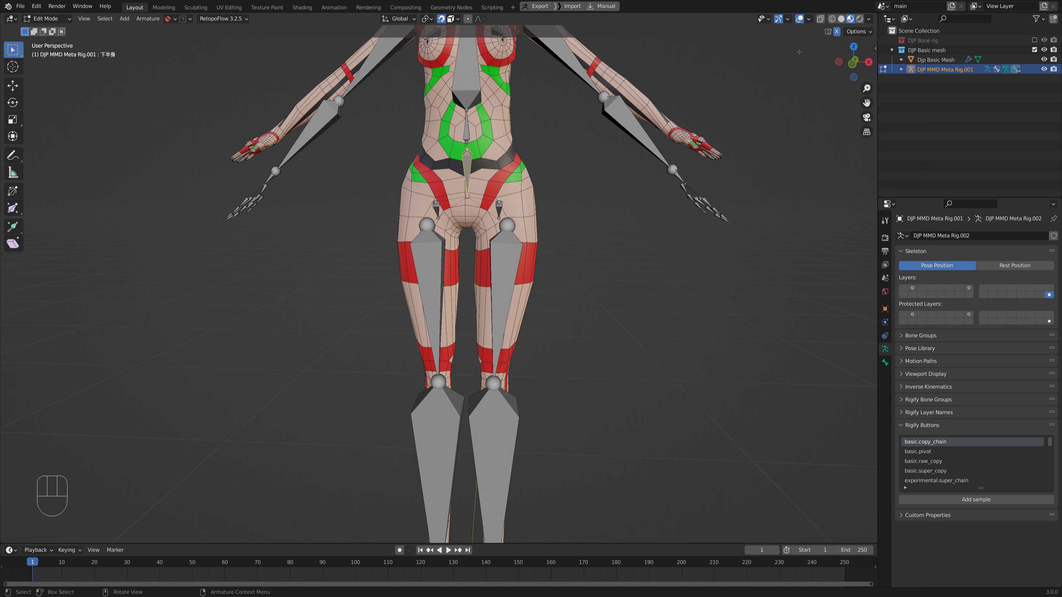
Lower the 下半身 bone along Z to the crotch and raise its upper joint slightly towards the waist band.
{"action": "key", "text": "g"}
{"action": "key", "text": "z"}
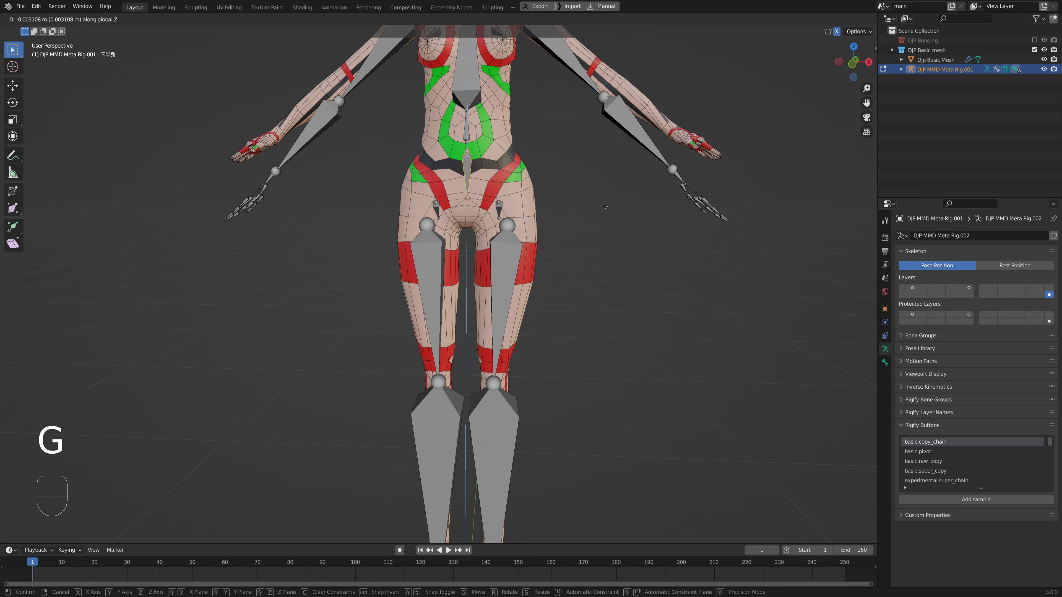
{"action": "left_click", "coordinate": [596, 230]}
{"action": "middle_click_drag", "start_coordinate": [597, 230], "coordinate": [548, 219]}
{"action": "left_click", "coordinate": [489, 200]}
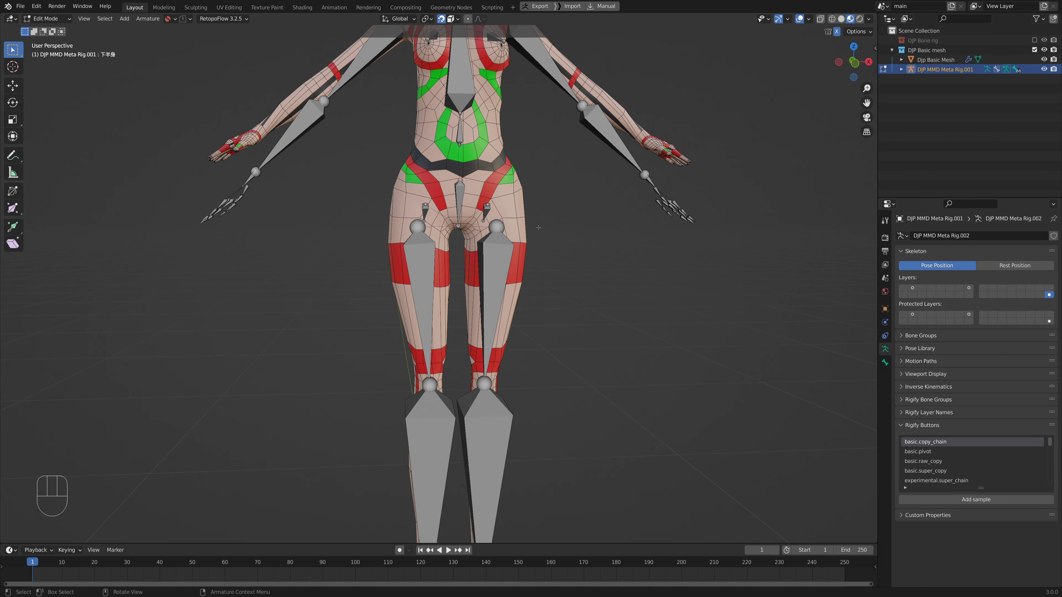
{"action": "key", "text": "g"}
{"action": "left_click", "coordinate": [582, 245]}
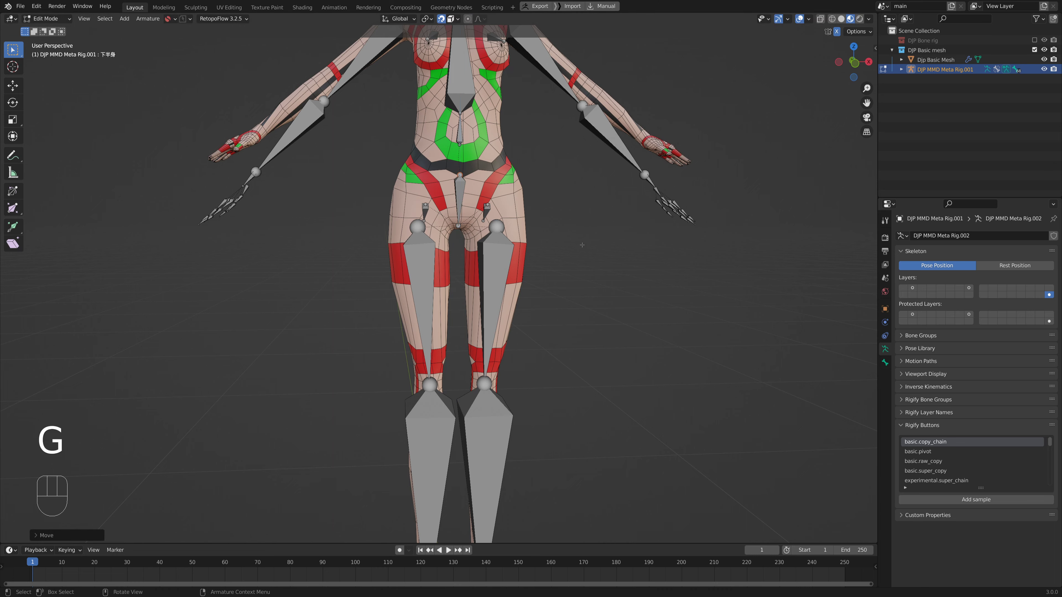
Raise the spine joint below the chest about 0.057 m along Z from the front view.
{"action": "key", "text": "KP_1"}
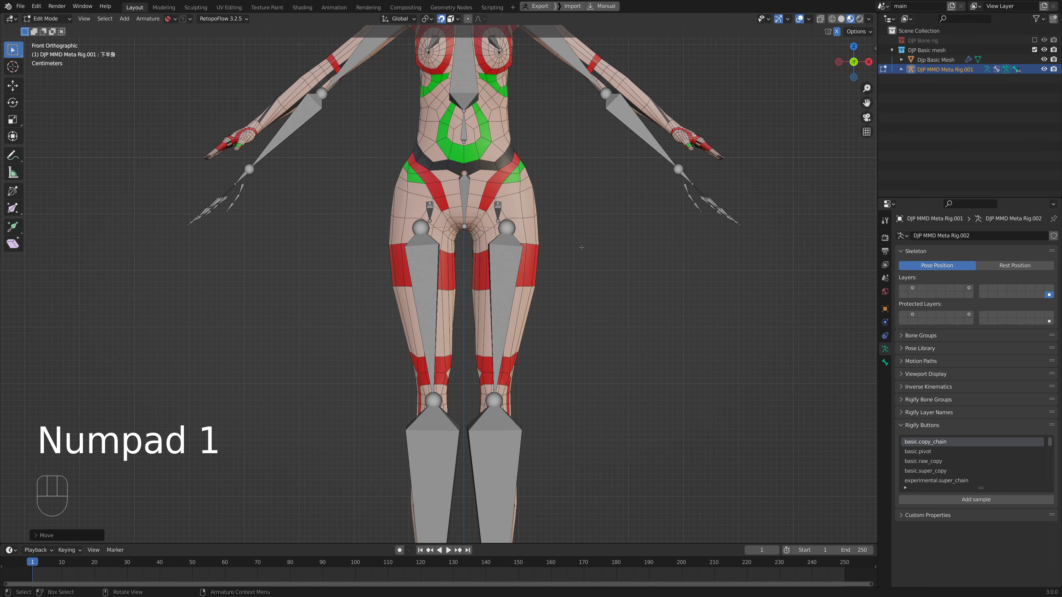
{"action": "middle_click_drag", "start_coordinate": [594, 251], "coordinate": [235, 263]}
{"action": "middle_click_drag", "start_coordinate": [469, 212], "coordinate": [488, 205]}
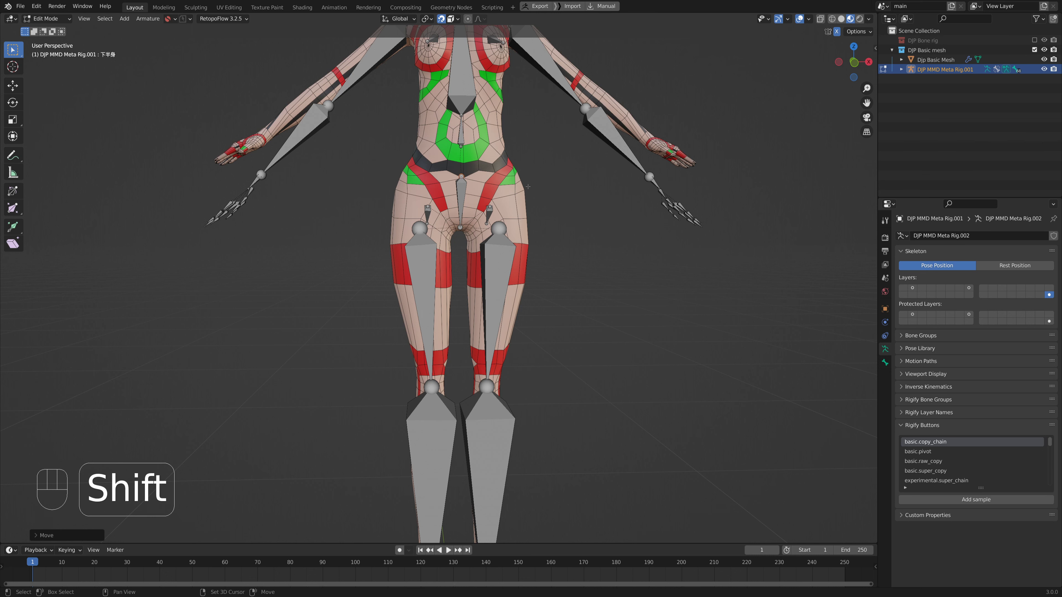
{"action": "middle_click_drag", "start_coordinate": [526, 194], "coordinate": [534, 292], "text": "shift"}
{"action": "key", "text": "KP_1"}
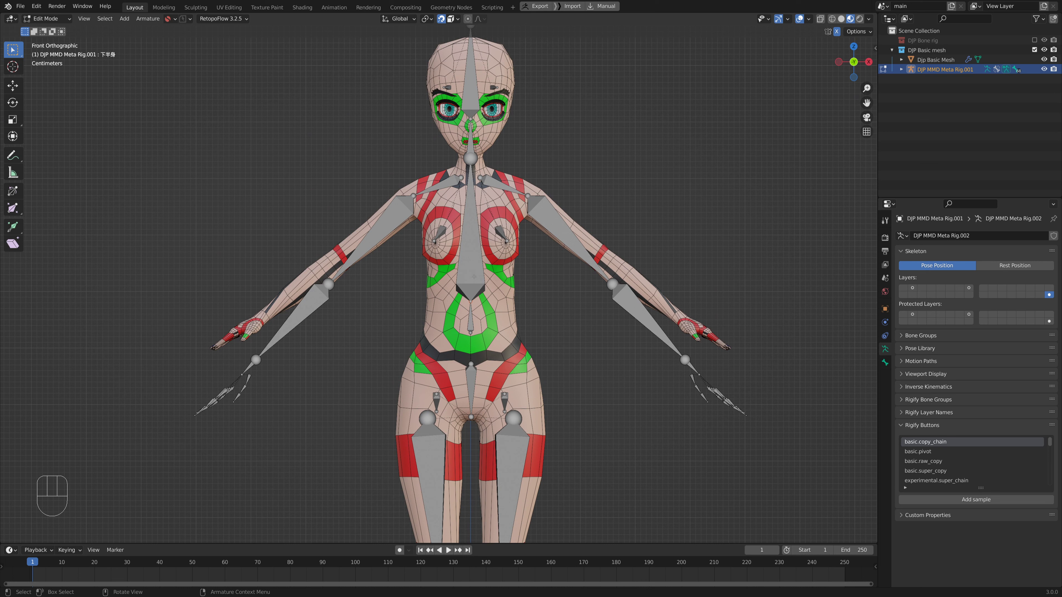
{"action": "key", "text": "g"}
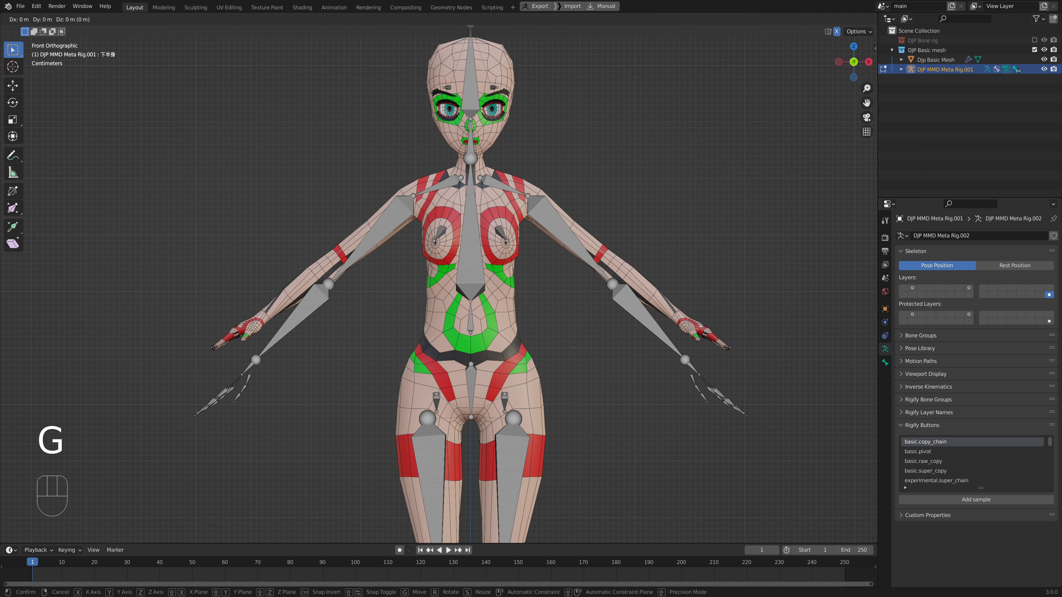
{"action": "key", "text": "z"}
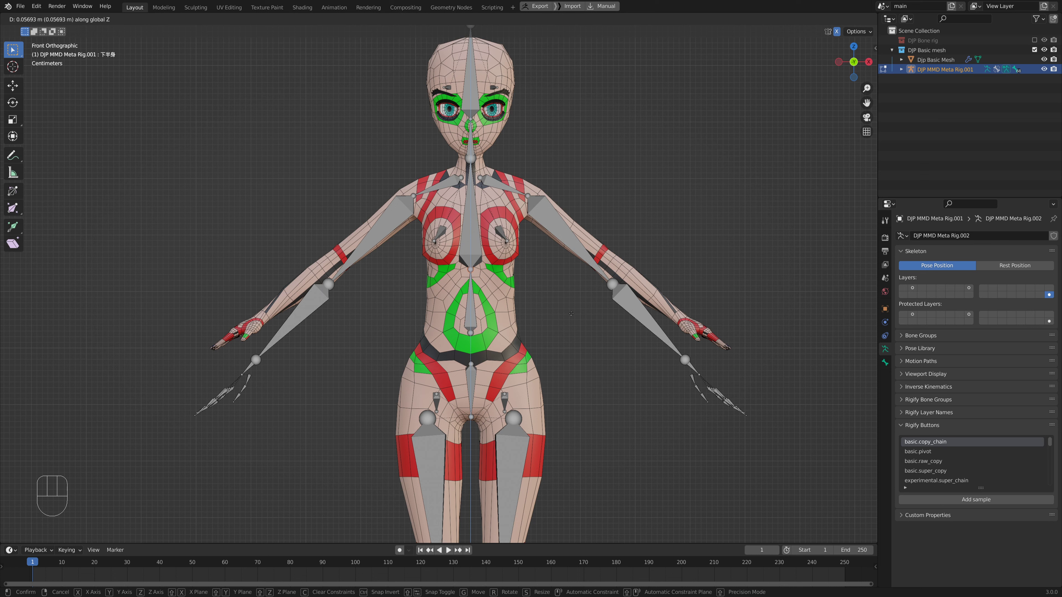
{"action": "left_click", "coordinate": [531, 321]}
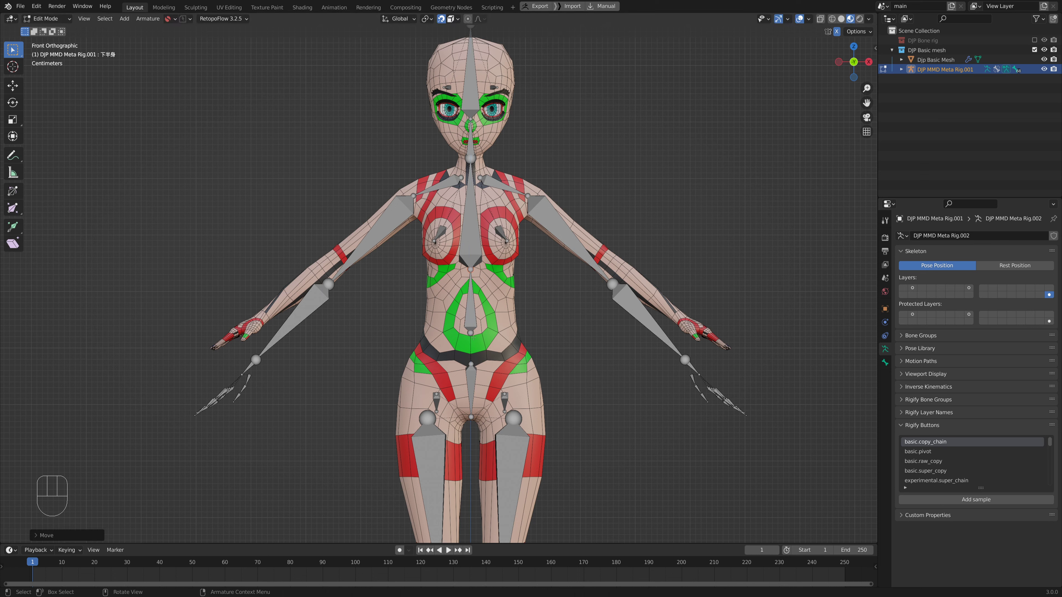
Lower the spine joint at the waist about 0.03 m along Z to the mesh's dark waist band.
{"action": "left_click", "coordinate": [518, 347]}
{"action": "key", "text": "g"}
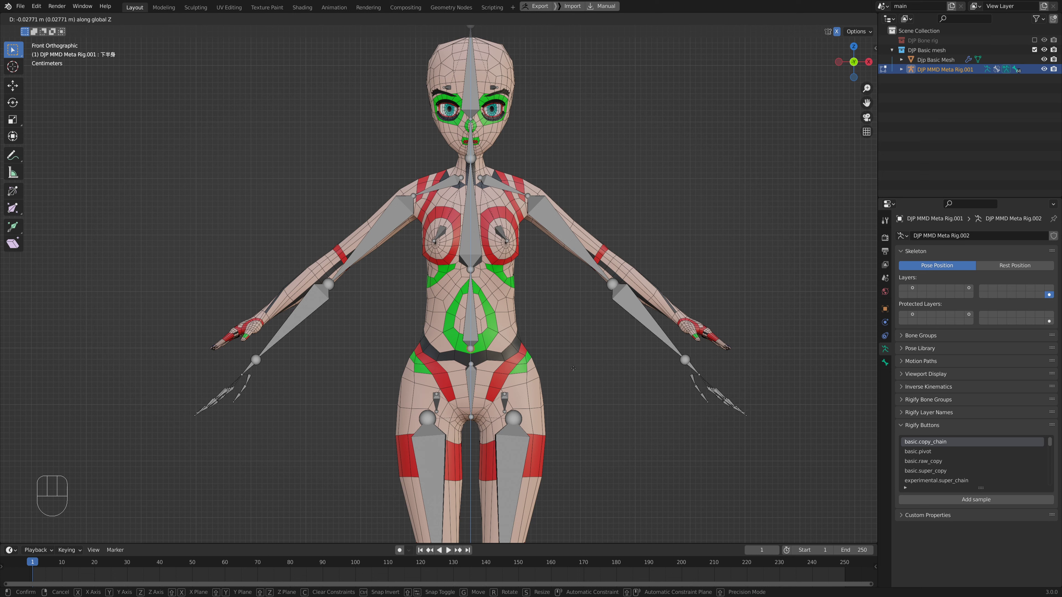
{"action": "left_click", "coordinate": [547, 355]}
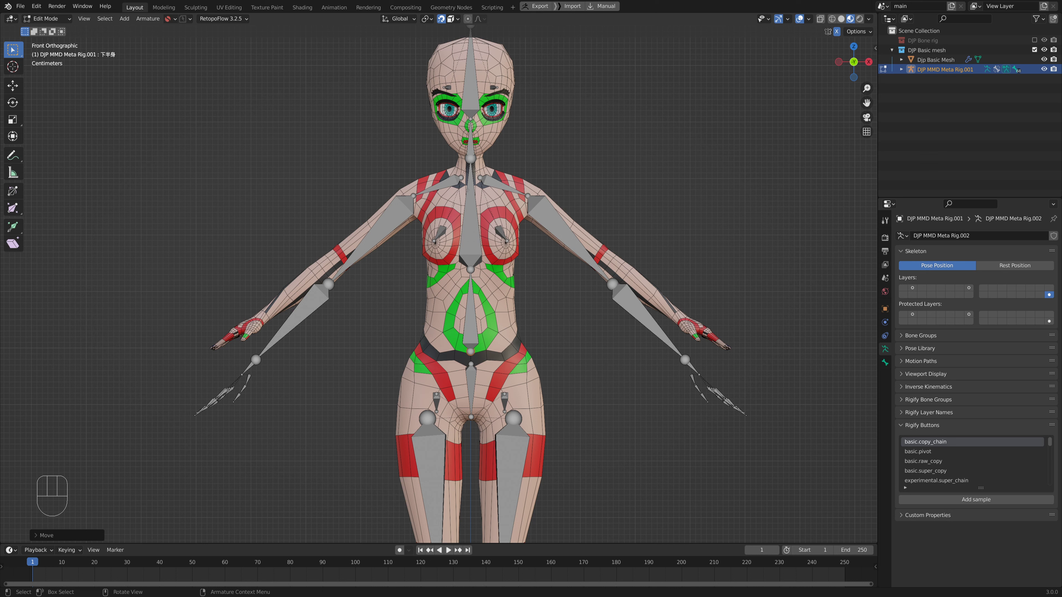
Select the tip of Breast.R and move the bone inside the breast mesh, positioning it from the side and front.
{"action": "middle_click_drag", "start_coordinate": [507, 353], "coordinate": [623, 355]}
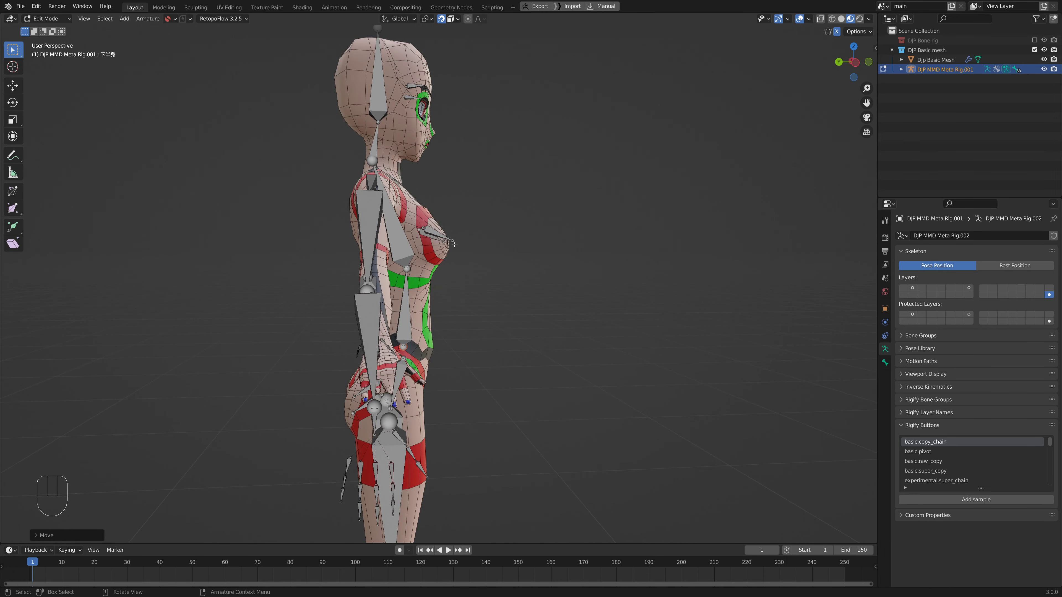
{"action": "left_click", "coordinate": [452, 241]}
{"action": "key", "text": "g"}
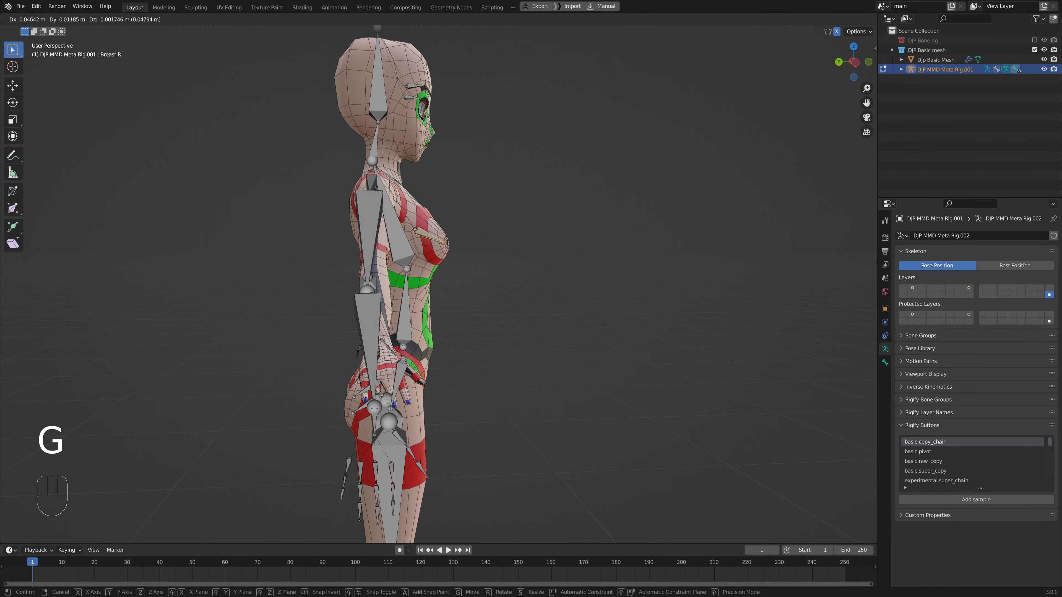
{"action": "left_click", "coordinate": [438, 226]}
{"action": "middle_click_drag", "start_coordinate": [439, 226], "coordinate": [421, 300]}
{"action": "key", "text": "g"}
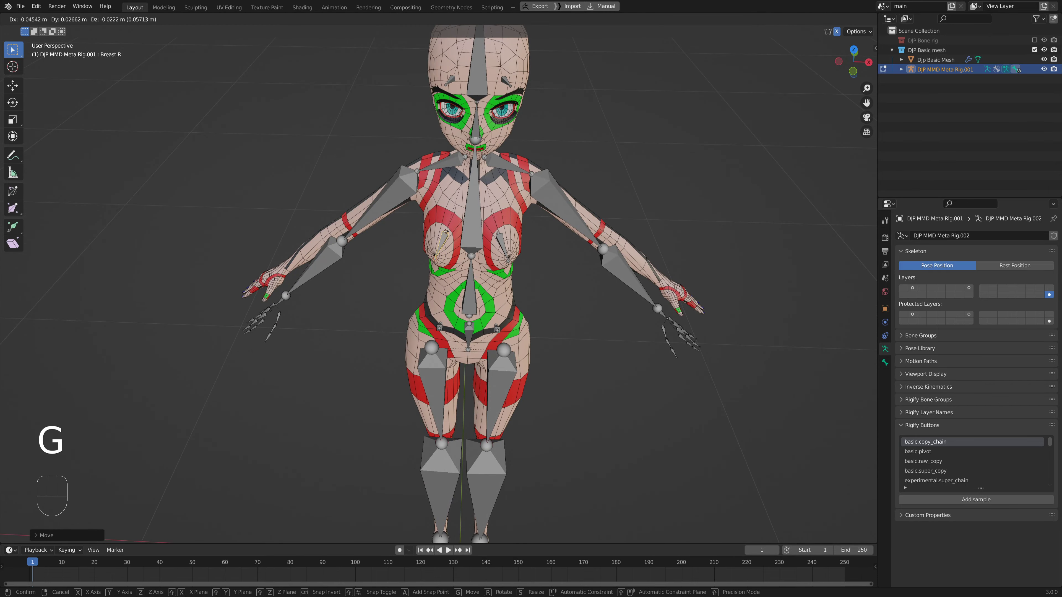
{"action": "left_click", "coordinate": [447, 229]}
From the right view, shift Breast.R about 0.03 m forward and up within the breast mesh.
{"action": "middle_click_drag", "start_coordinate": [447, 230], "coordinate": [601, 244]}
{"action": "key", "text": "KP_3"}
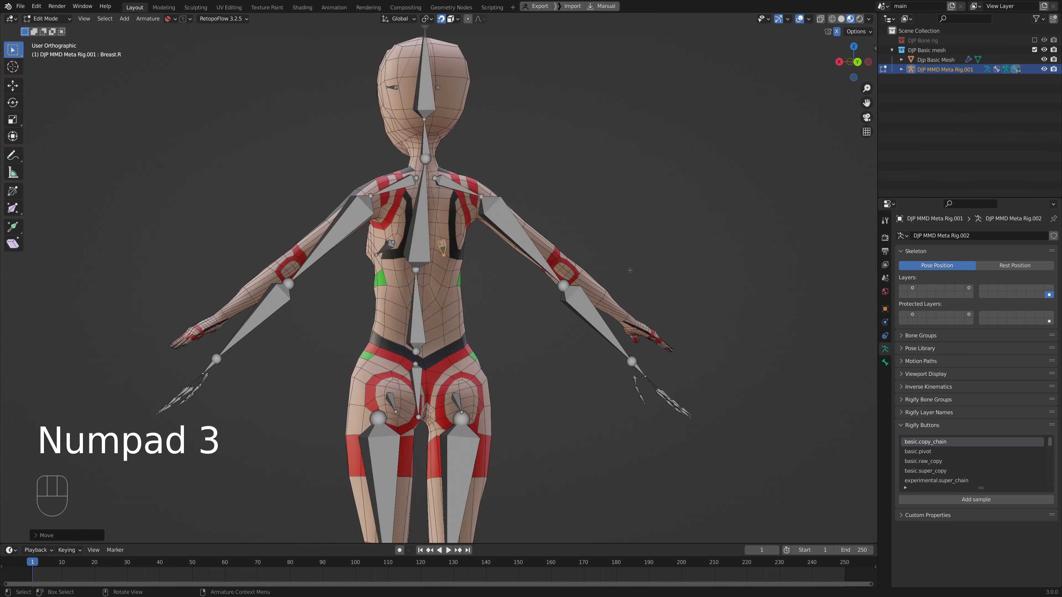
{"action": "key", "text": "g"}
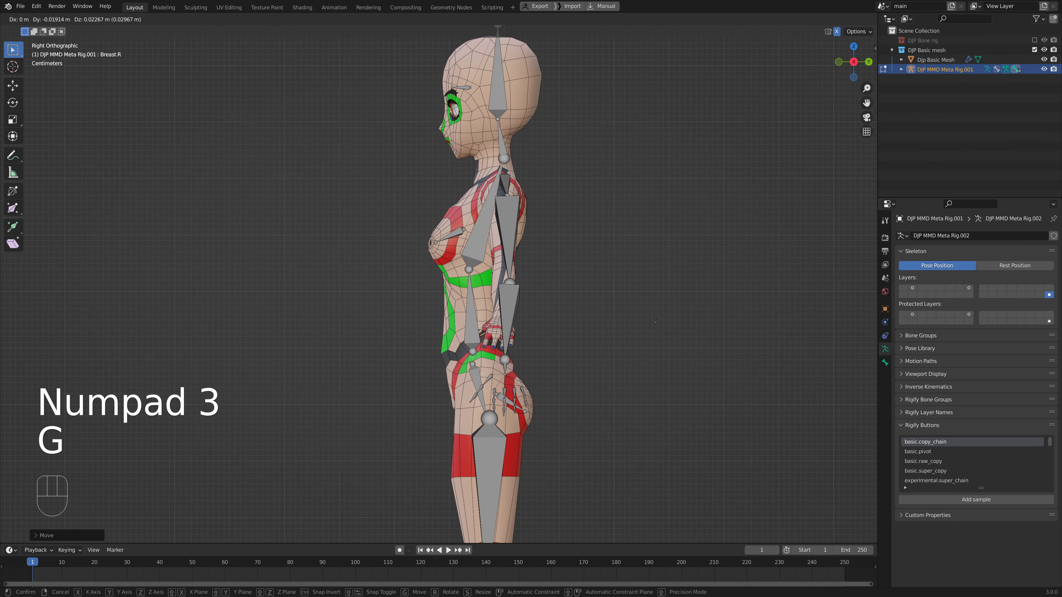
{"action": "left_click", "coordinate": [654, 321]}
{"action": "middle_click_drag", "start_coordinate": [653, 320], "coordinate": [845, 330]}
{"action": "mouse_move", "coordinate": [561, 313]}
{"action": "middle_mouse_down"}
{"action": "mouse_move", "coordinate": [602, 319]}
{"action": "mouse_move", "coordinate": [549, 301]}
{"action": "middle_mouse_up"}
{"action": "scroll", "coordinate": [550, 301], "scroll_direction": "up", "scroll_amount": 5}
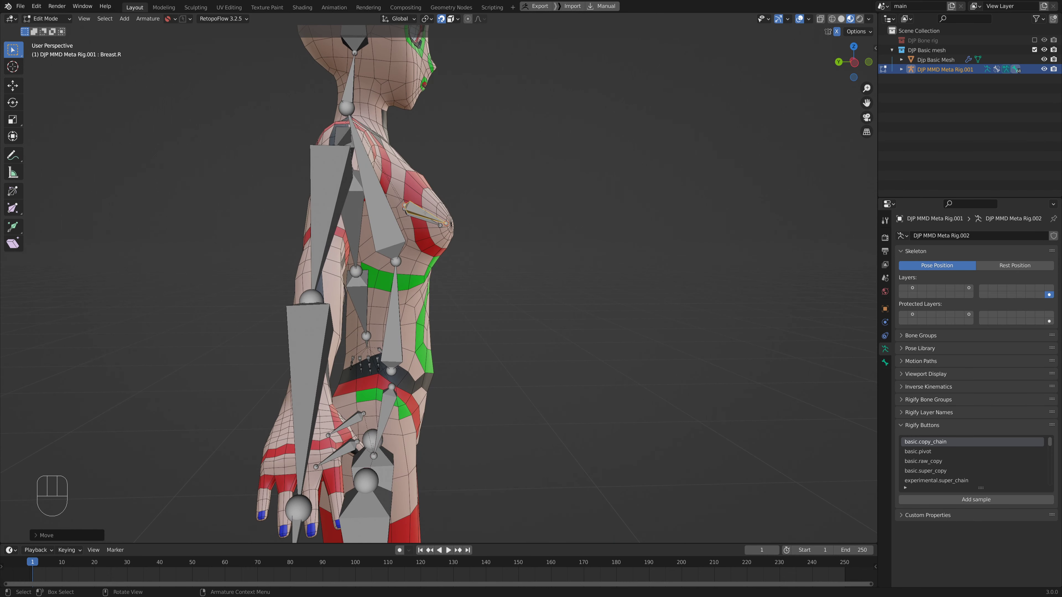
{"action": "middle_click_drag", "start_coordinate": [436, 203], "coordinate": [437, 214]}
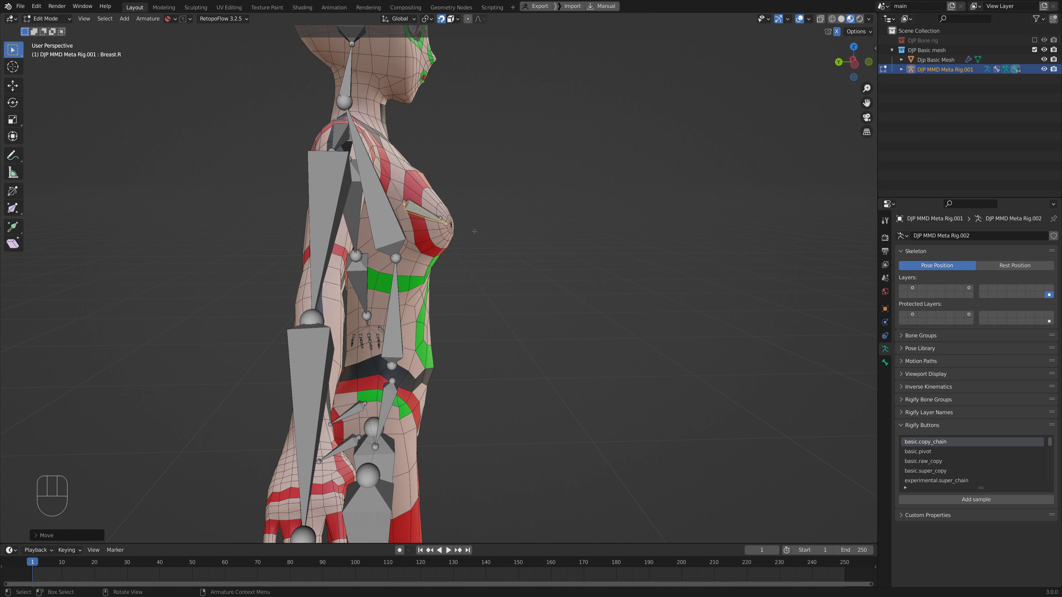
{"action": "key", "text": "r"}
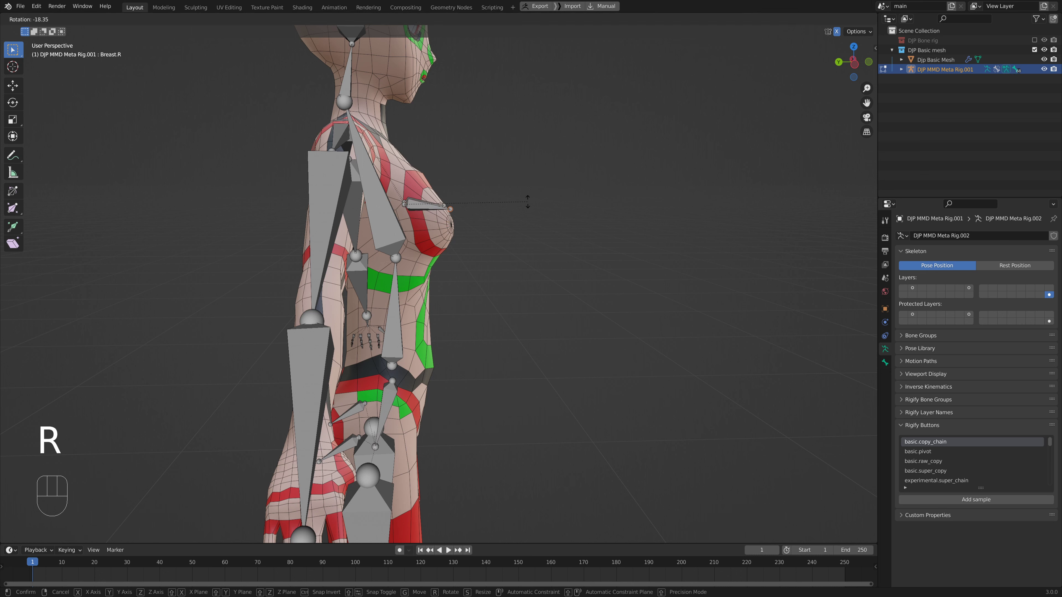
{"action": "key", "text": "Escape"}
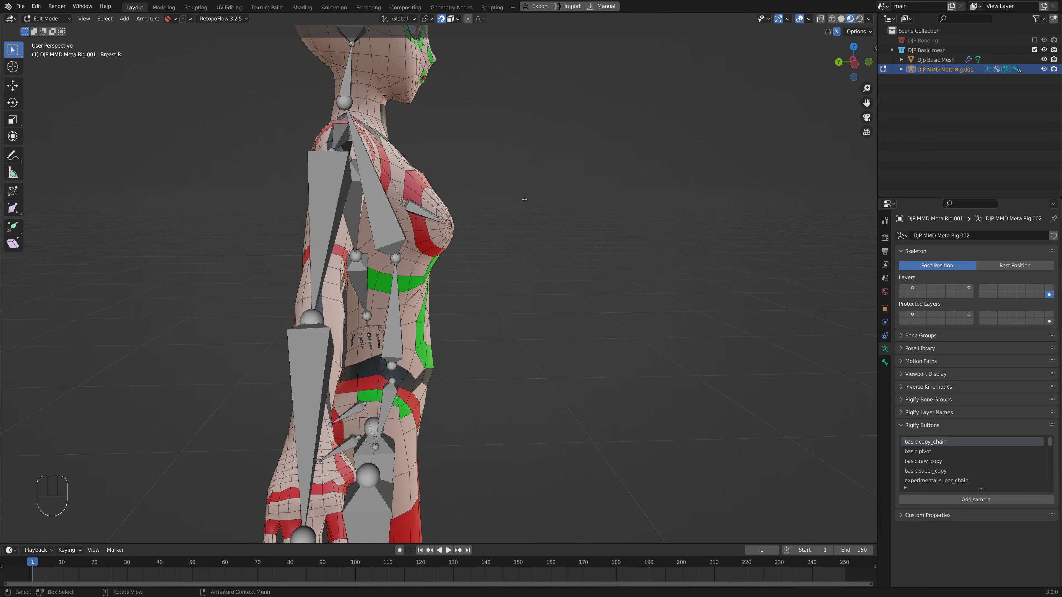
Select the joint at the base of the neck and lower it about 0.023 m along Z.
{"action": "middle_click_drag", "start_coordinate": [486, 220], "coordinate": [522, 227]}
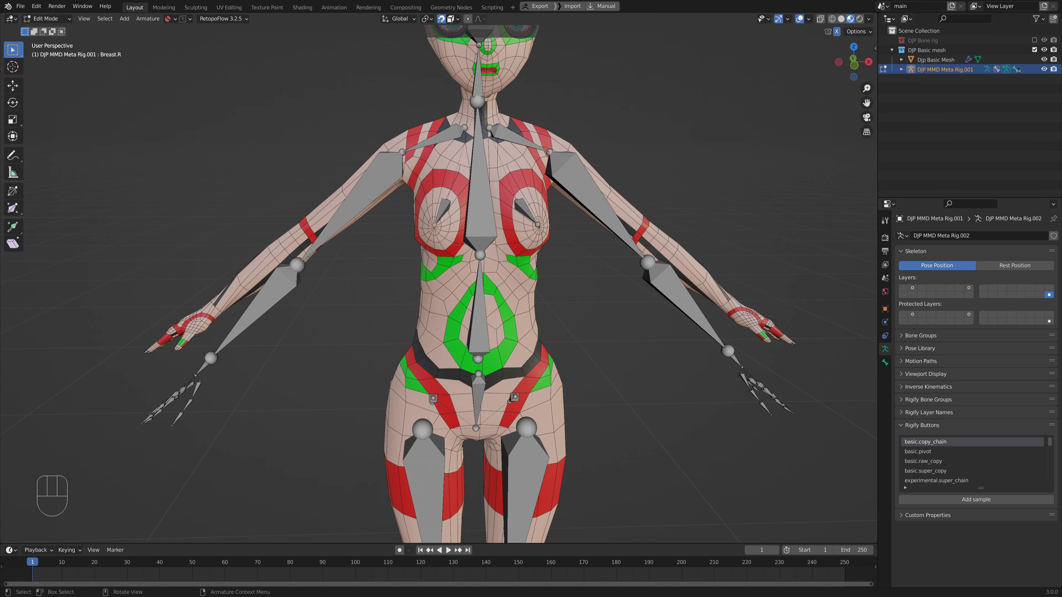
{"action": "scroll", "coordinate": [538, 253], "scroll_direction": "down", "scroll_amount": 3}
{"action": "middle_click_drag", "start_coordinate": [557, 281], "coordinate": [555, 211], "text": "shift"}
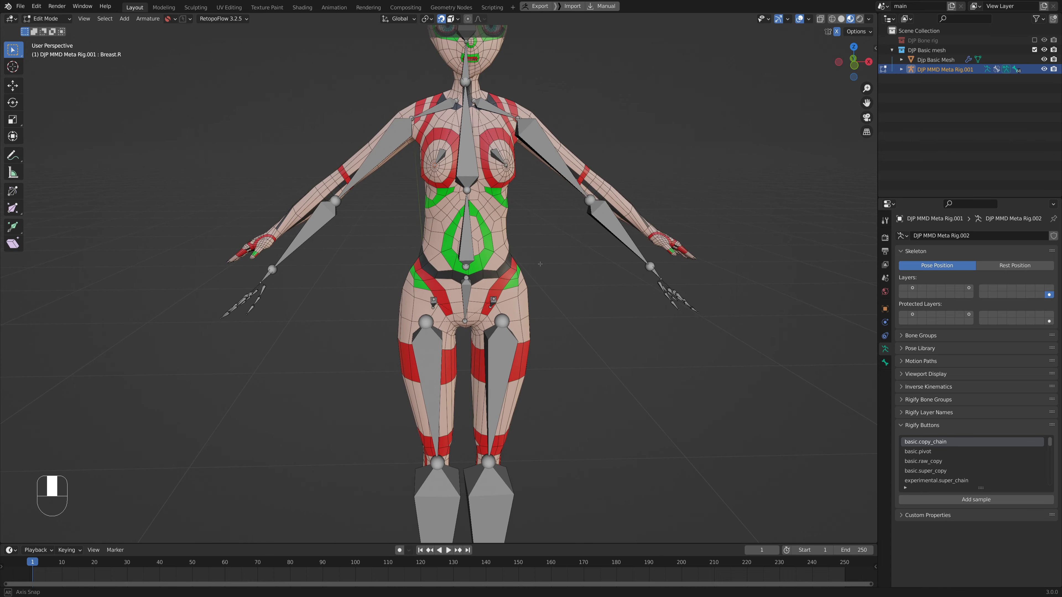
{"action": "middle_click_drag", "start_coordinate": [538, 264], "coordinate": [530, 296]}
{"action": "scroll", "coordinate": [482, 198], "scroll_direction": "up", "scroll_amount": 1}
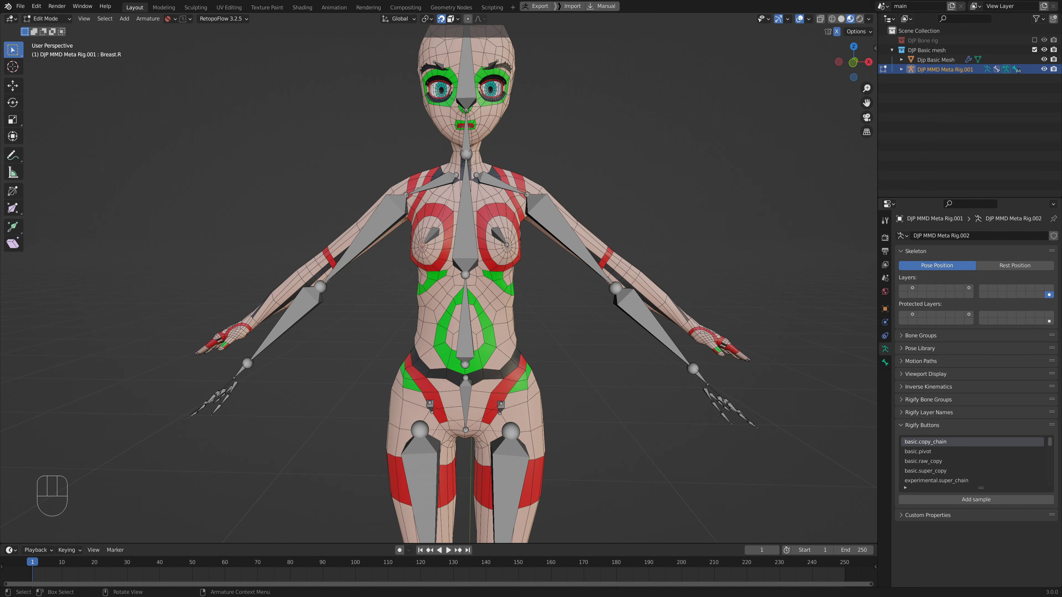
{"action": "left_click_drag", "start_coordinate": [454, 143], "coordinate": [481, 164]}
{"action": "key", "text": "g"}
{"action": "key", "text": "z"}
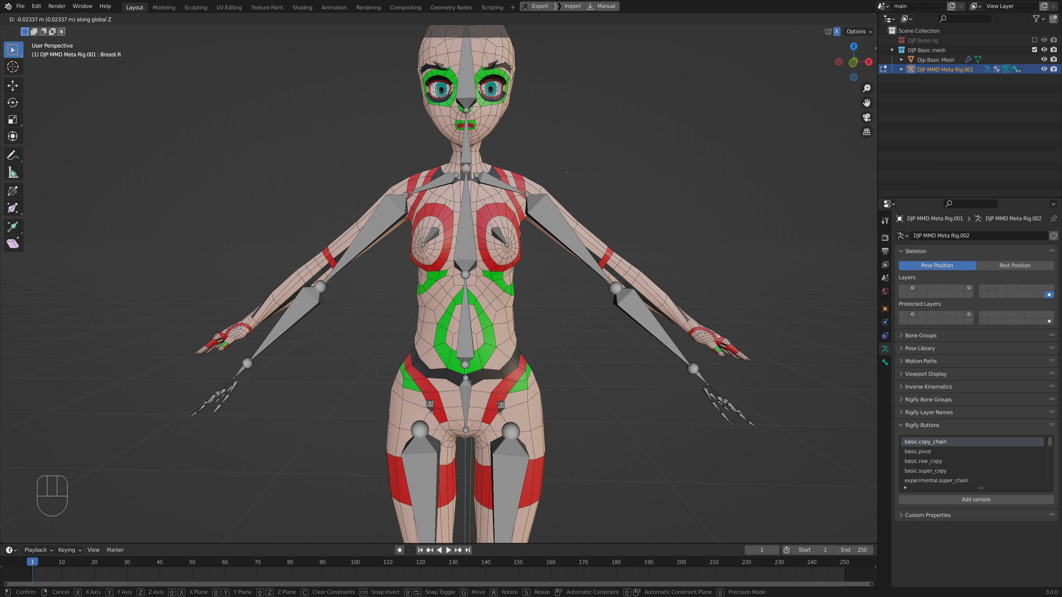
{"action": "left_click", "coordinate": [568, 171]}
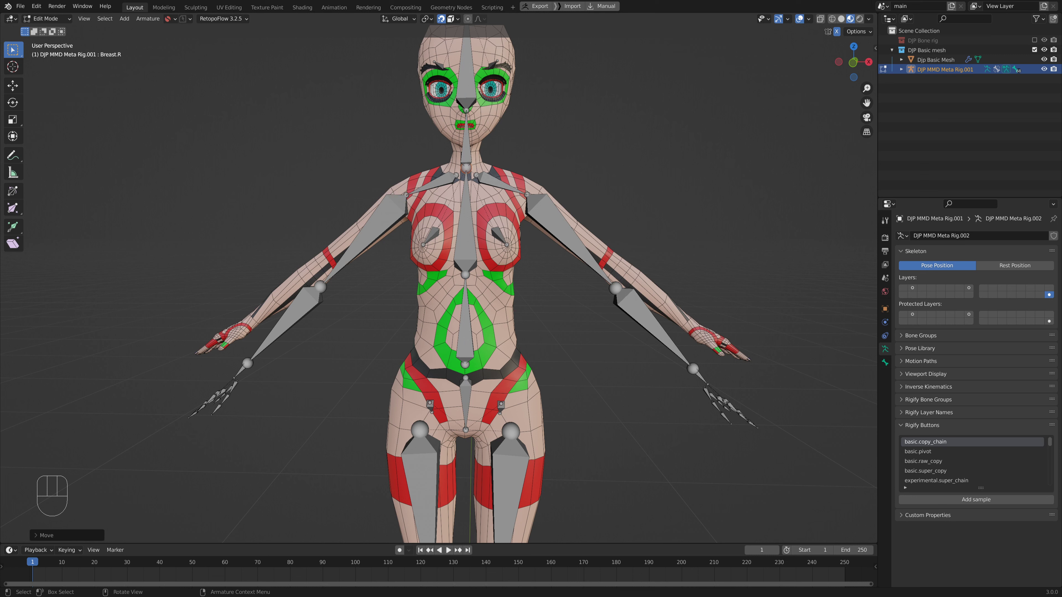
Select the joint between neck and head and lower it to just above the chin.
{"action": "left_click_drag", "start_coordinate": [479, 120], "coordinate": [455, 102]}
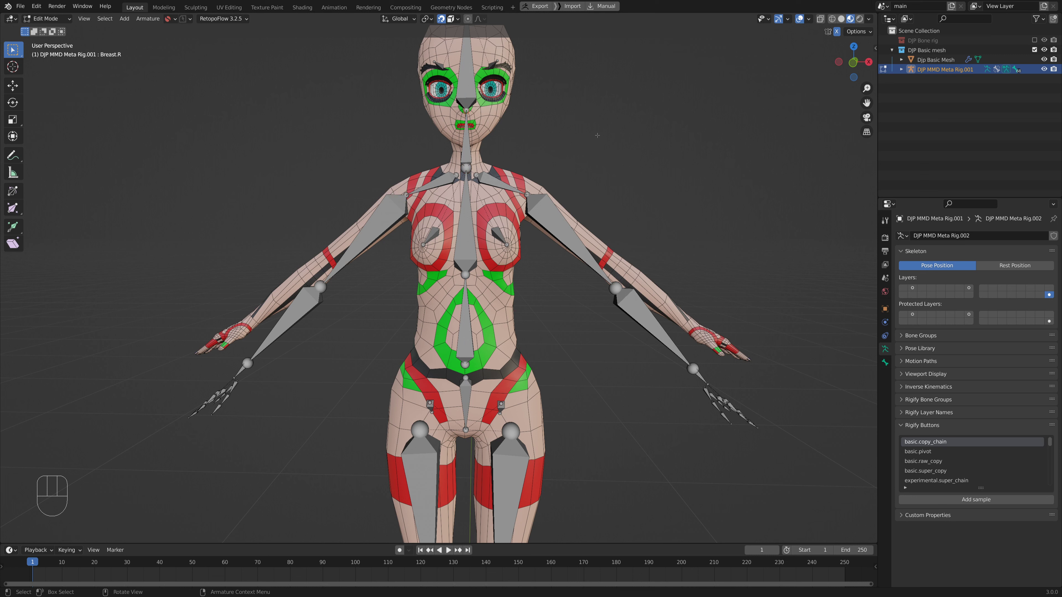
{"action": "key", "text": "g"}
{"action": "left_click", "coordinate": [596, 162]}
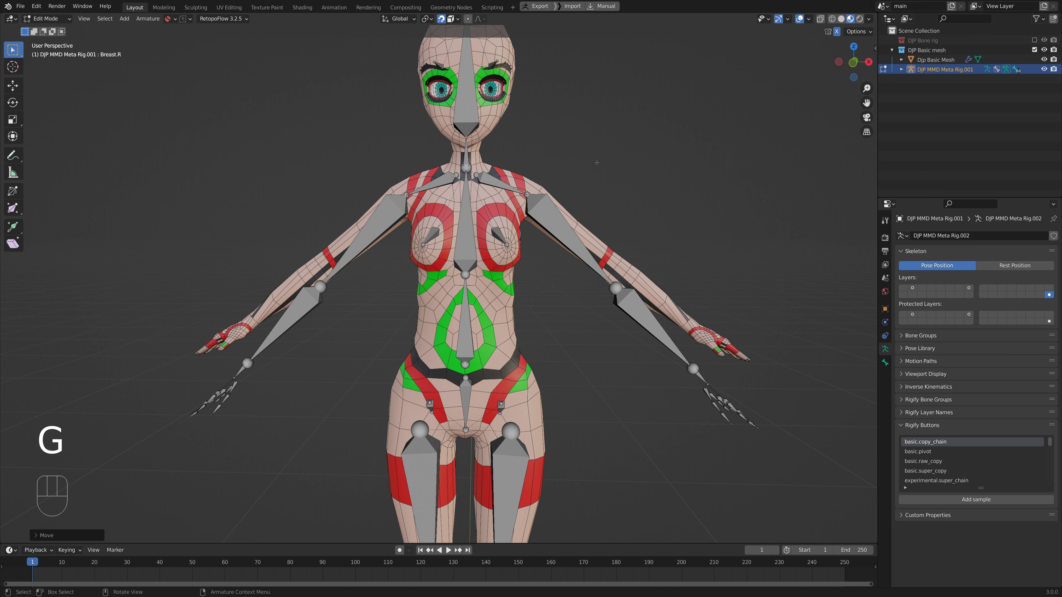
From the right view, shift the joint between neck and head about 0.01 m, mainly forward and slightly down.
{"action": "key", "text": "KP_3"}
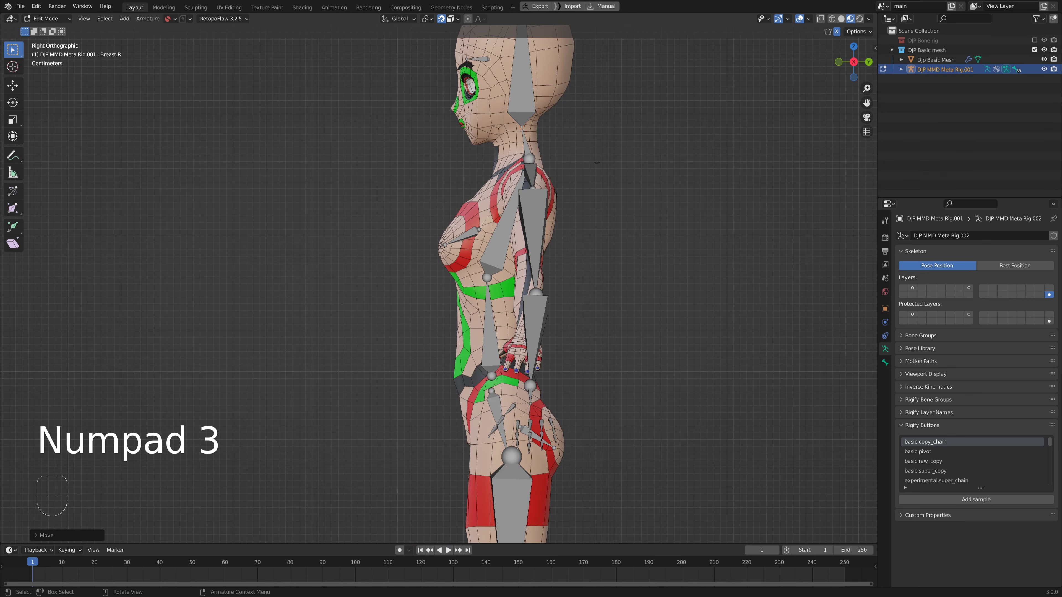
{"action": "middle_click_drag", "start_coordinate": [634, 151], "coordinate": [626, 210], "text": "shift"}
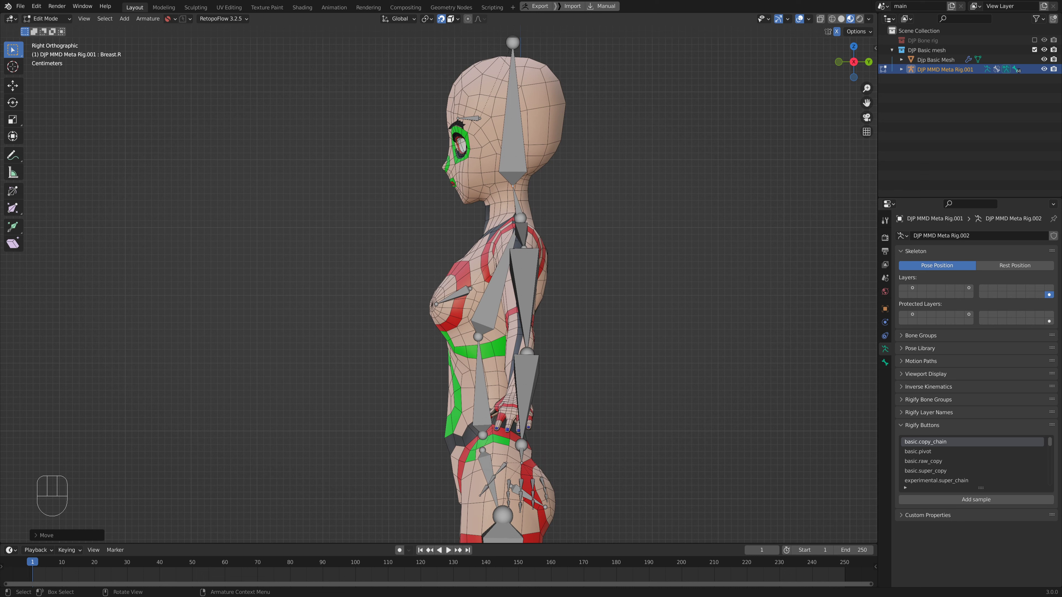
{"action": "key", "text": "g"}
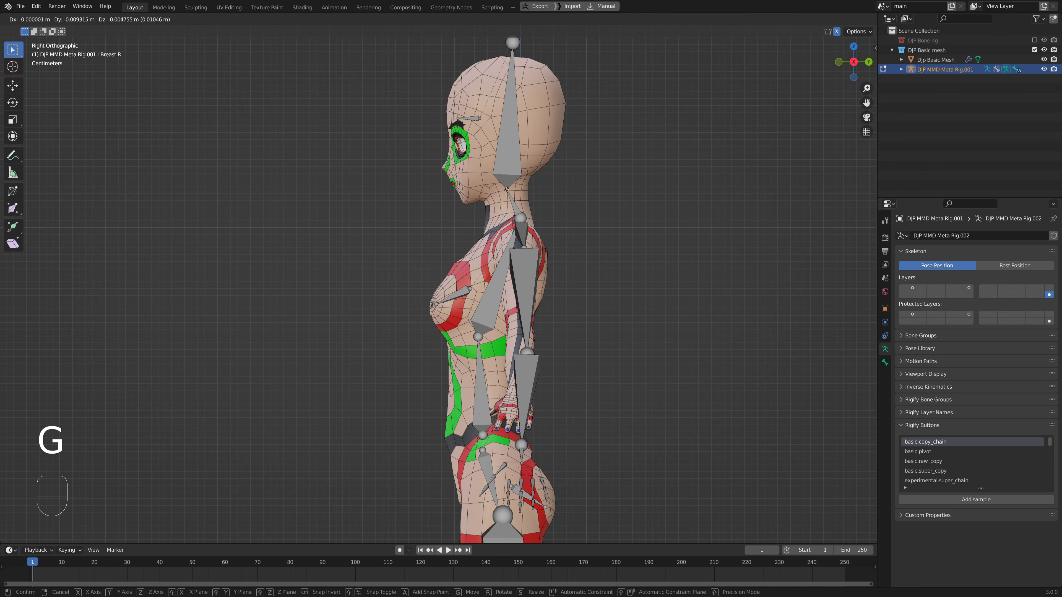
{"action": "left_click", "coordinate": [508, 190]}
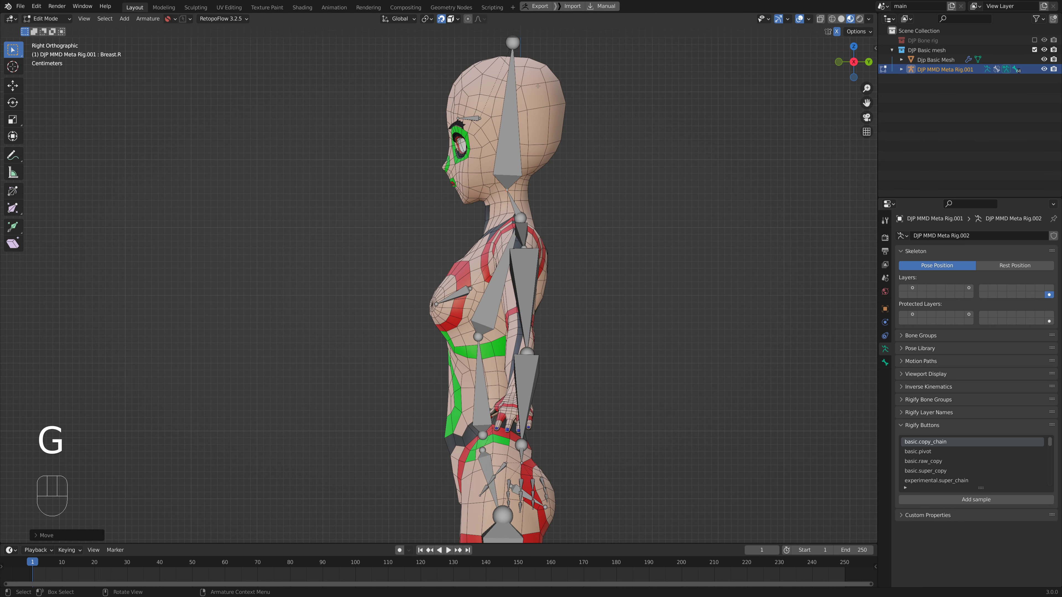
Select the tip of the head bone above the skull and lower it inside the upper part of the head mesh.
{"action": "scroll", "coordinate": [538, 86], "scroll_direction": "down", "scroll_amount": 2}
{"action": "left_click", "coordinate": [522, 135]}
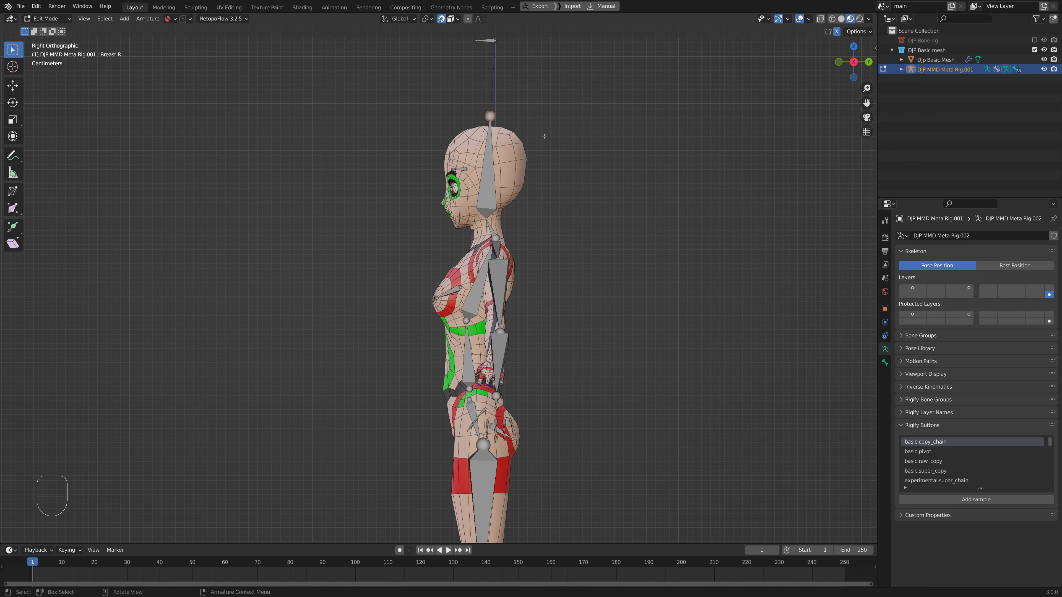
{"action": "key", "text": "g"}
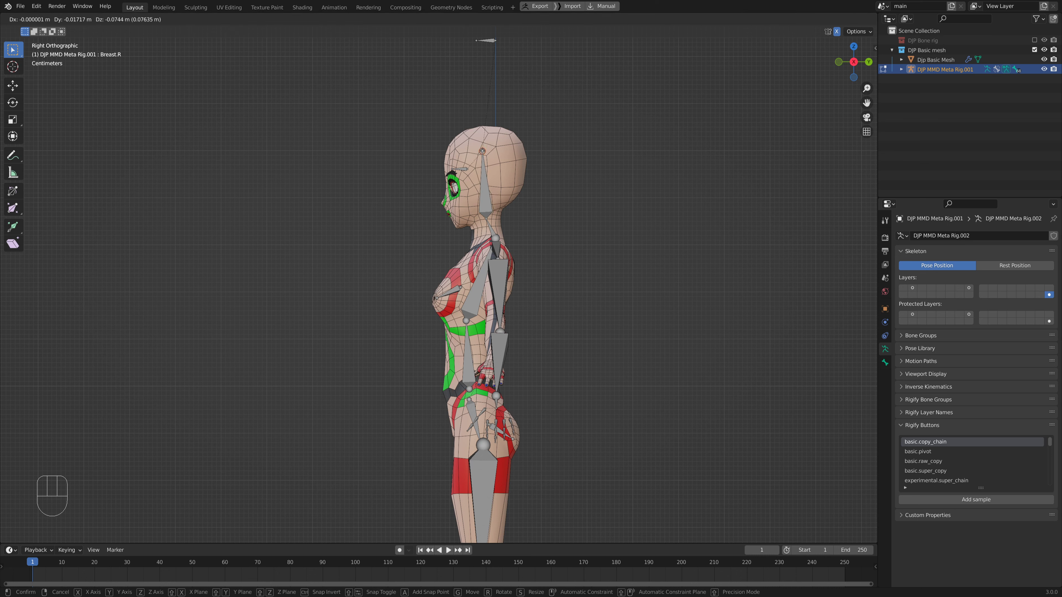
{"action": "left_click", "coordinate": [483, 159]}
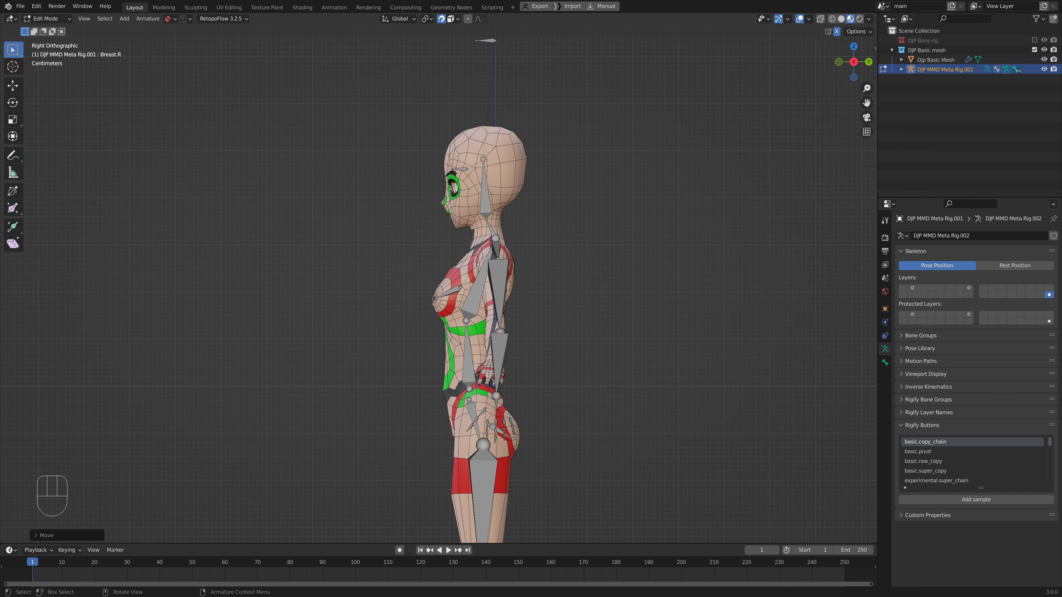
Examine the small bone floating above the head and its placement relative to the head and eye bones.
{"action": "scroll", "coordinate": [509, 161], "scroll_direction": "down", "scroll_amount": 2}
{"action": "middle_click_drag", "start_coordinate": [510, 161], "coordinate": [511, 187], "text": "shift"}
{"action": "left_click", "coordinate": [475, 138]}
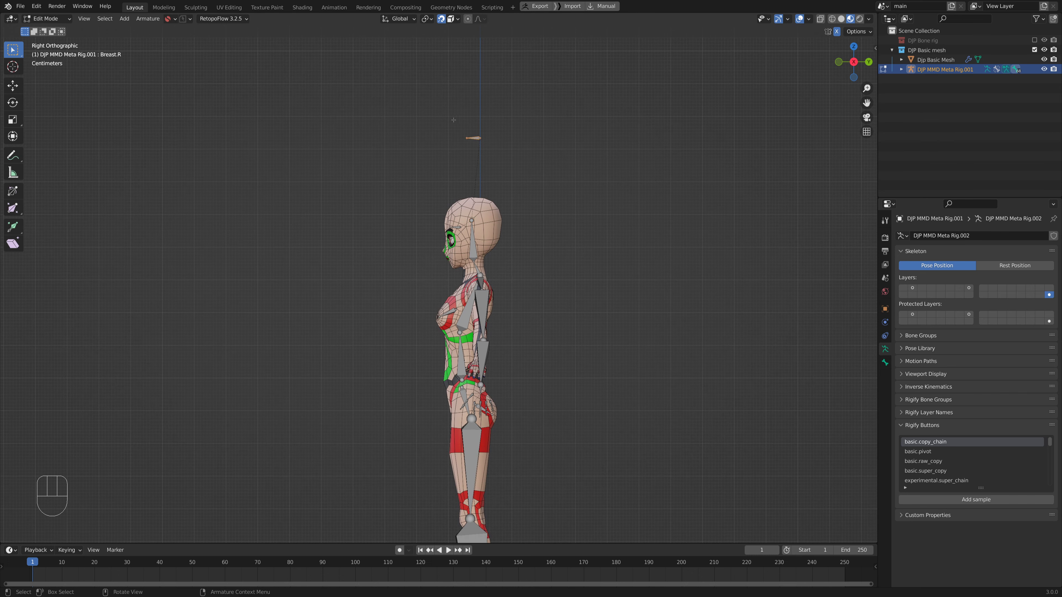
{"action": "middle_click_drag", "start_coordinate": [530, 151], "coordinate": [452, 143]}
{"action": "middle_click_drag", "start_coordinate": [511, 212], "coordinate": [355, 191]}
{"action": "scroll", "coordinate": [546, 215], "scroll_direction": "up", "scroll_amount": 4}
{"action": "scroll", "coordinate": [520, 121], "scroll_direction": "down", "scroll_amount": 3}
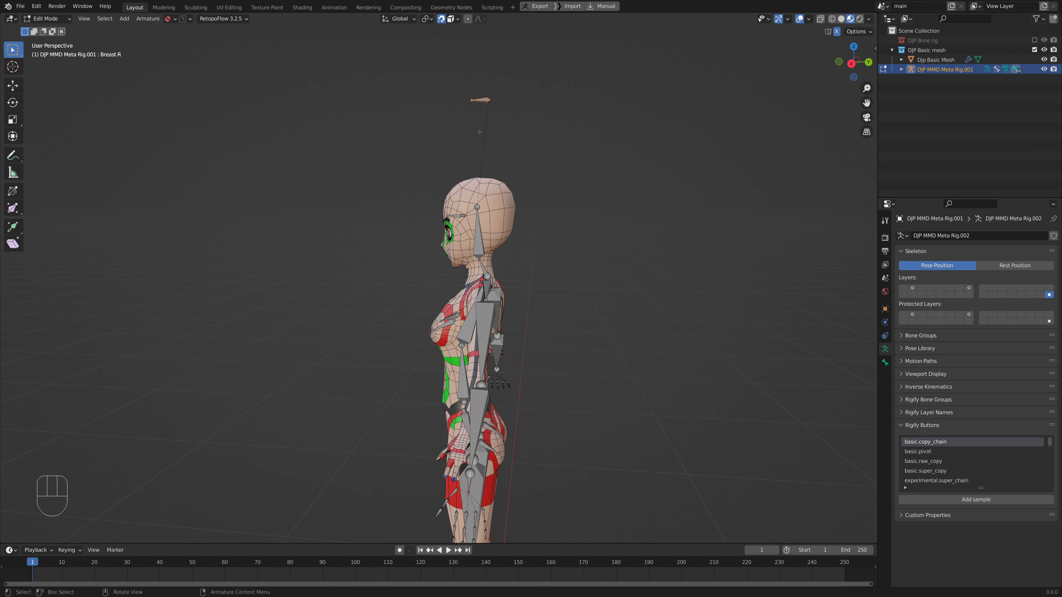
{"action": "middle_click_drag", "start_coordinate": [507, 128], "coordinate": [523, 185], "text": "shift"}
{"action": "scroll", "coordinate": [508, 151], "scroll_direction": "up", "scroll_amount": 2}
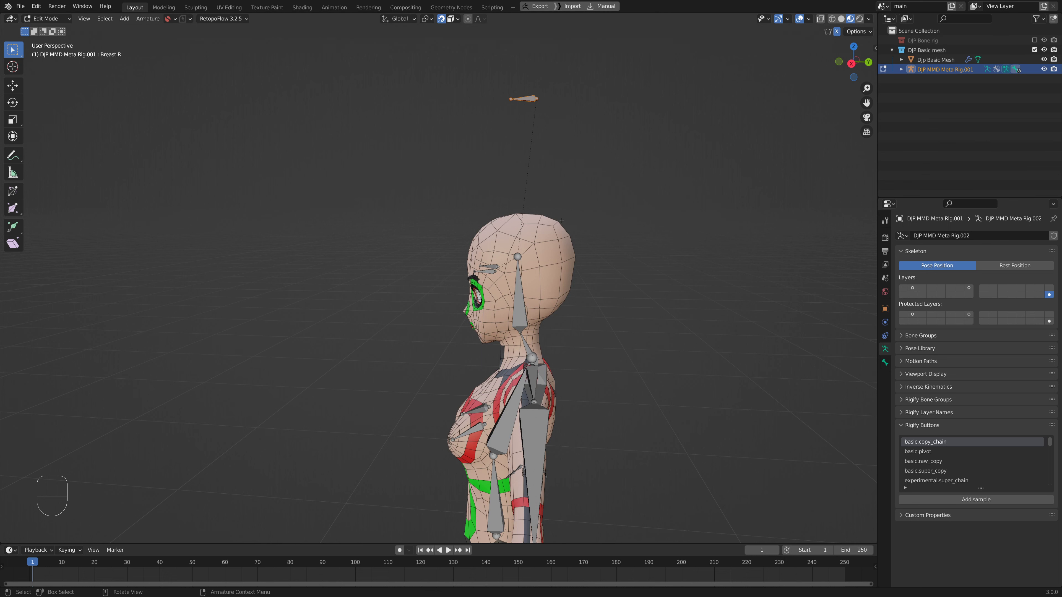
{"action": "scroll", "coordinate": [520, 247], "scroll_direction": "up", "scroll_amount": 2}
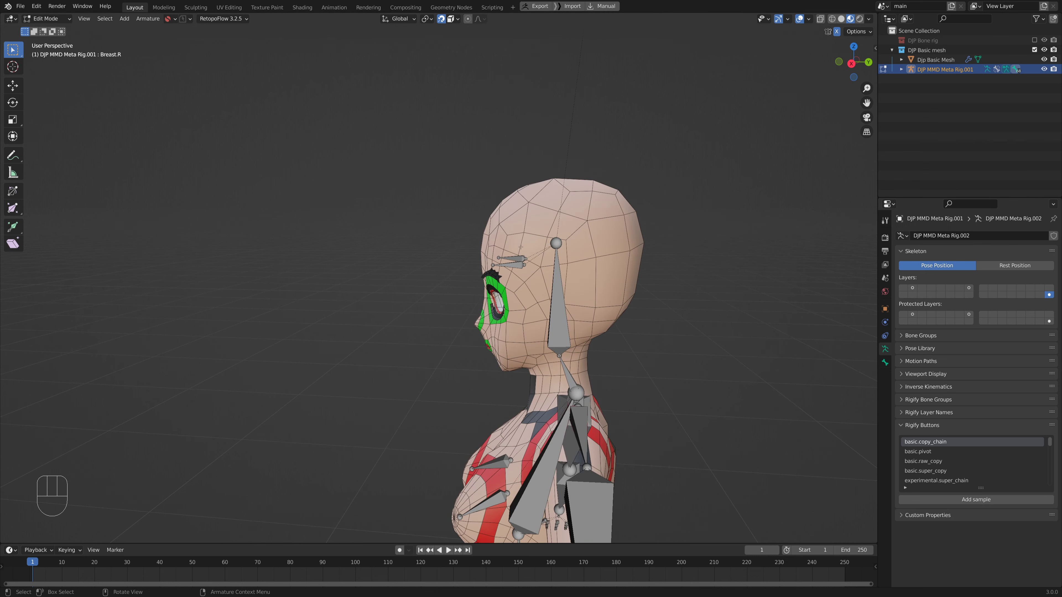
Select the eye bone 目.L and lower it about 0.038 m along Z to eye height in the right view.
{"action": "left_click", "coordinate": [514, 264]}
{"action": "middle_click_drag", "start_coordinate": [586, 285], "coordinate": [610, 295]}
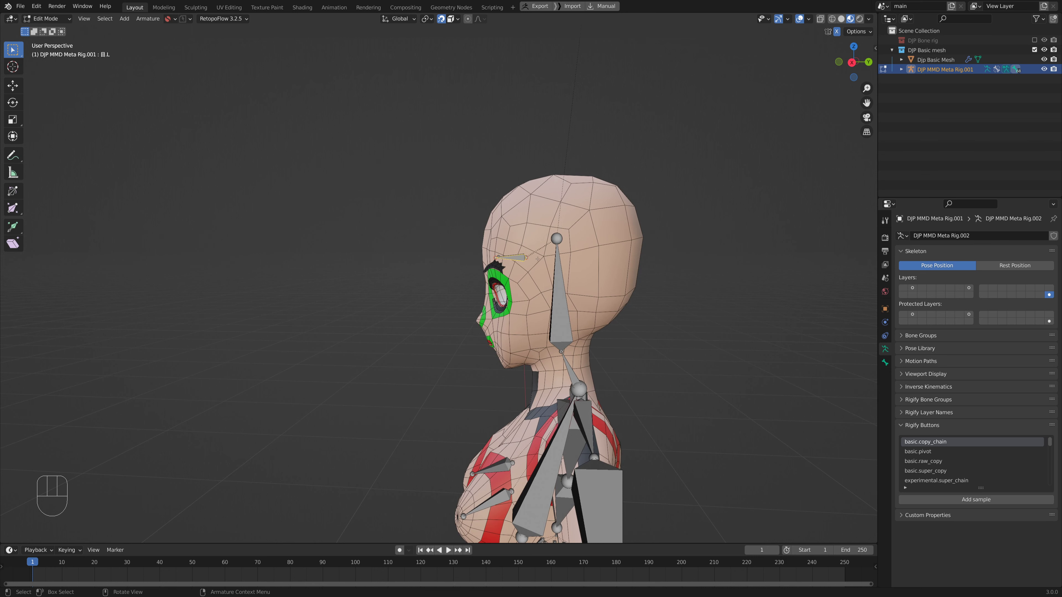
{"action": "key", "text": "KP_3"}
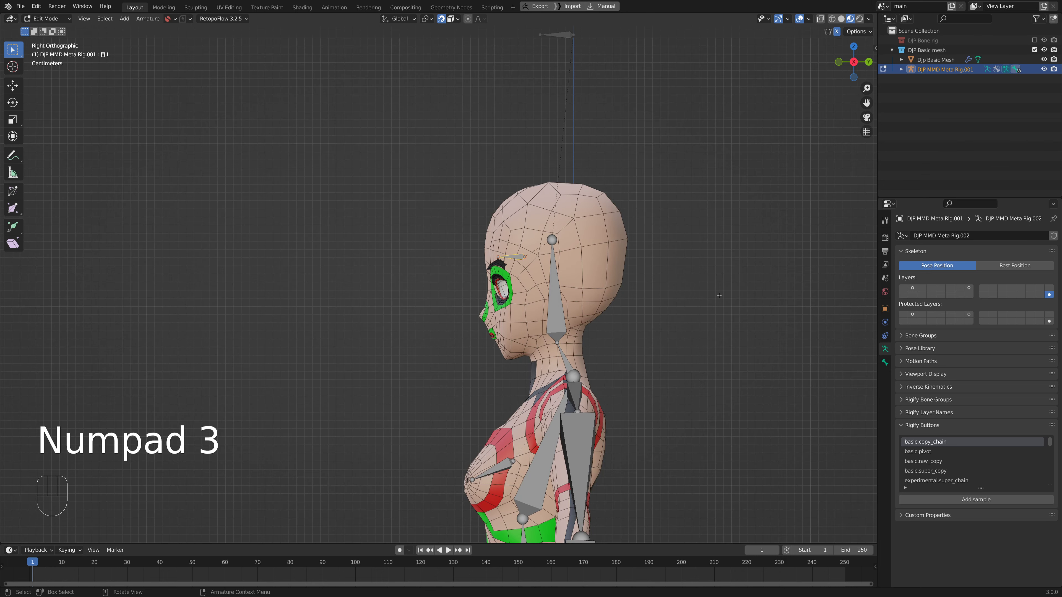
{"action": "key", "text": "g"}
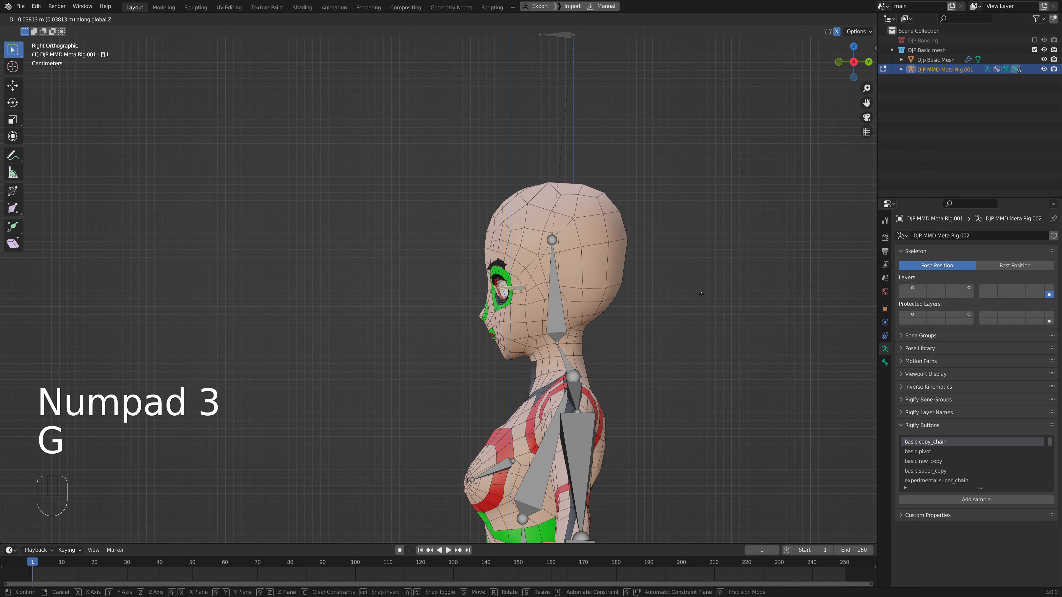
{"action": "left_click", "coordinate": [702, 295]}
From the front view, adjust the position of eye bone 目.L so it sits centred on the eye.
{"action": "mouse_move", "coordinate": [702, 295]}
{"action": "middle_mouse_down"}
{"action": "mouse_move", "coordinate": [653, 319]}
{"action": "mouse_move", "coordinate": [615, 273]}
{"action": "mouse_move", "coordinate": [692, 284]}
{"action": "middle_mouse_up"}
{"action": "scroll", "coordinate": [691, 296], "scroll_direction": "up", "scroll_amount": 4}
{"action": "key", "text": "KP_1"}
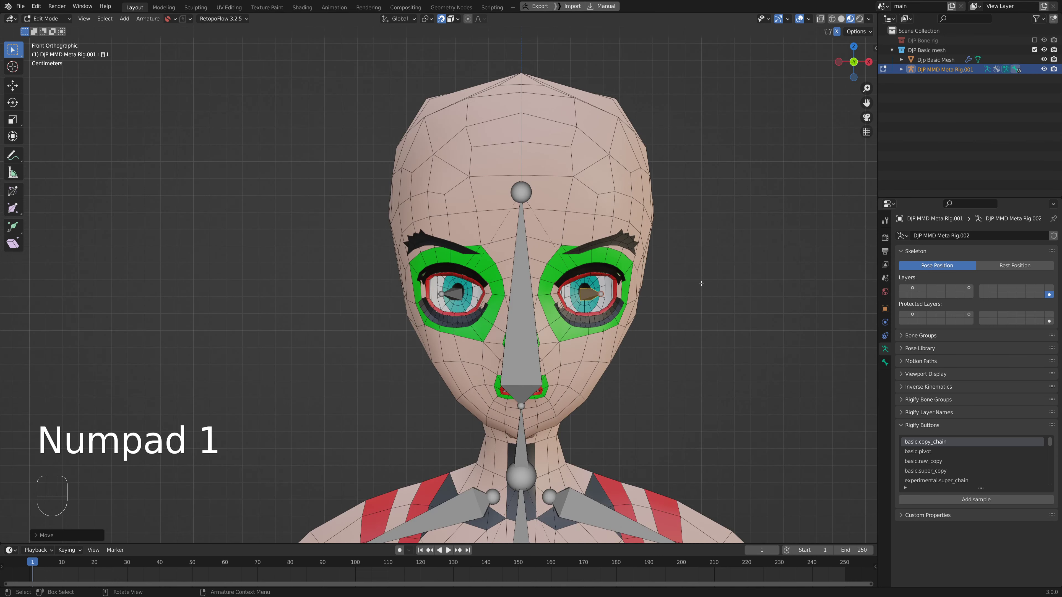
{"action": "key", "text": "g"}
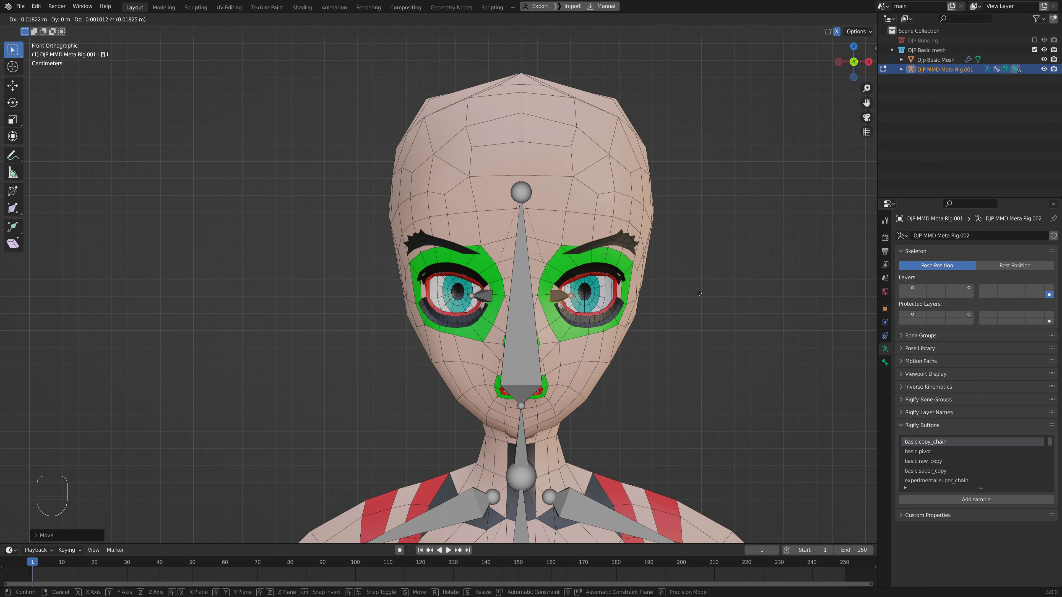
{"action": "left_click", "coordinate": [699, 294]}
{"action": "middle_click_drag", "start_coordinate": [699, 294], "coordinate": [642, 286]}
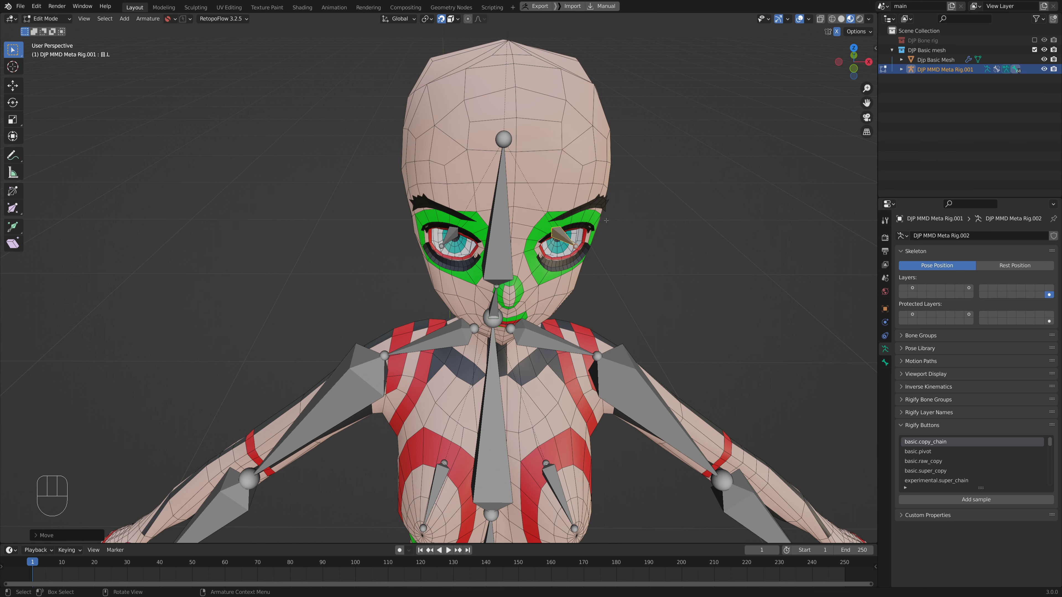
{"action": "middle_click_drag", "start_coordinate": [582, 282], "coordinate": [574, 262]}
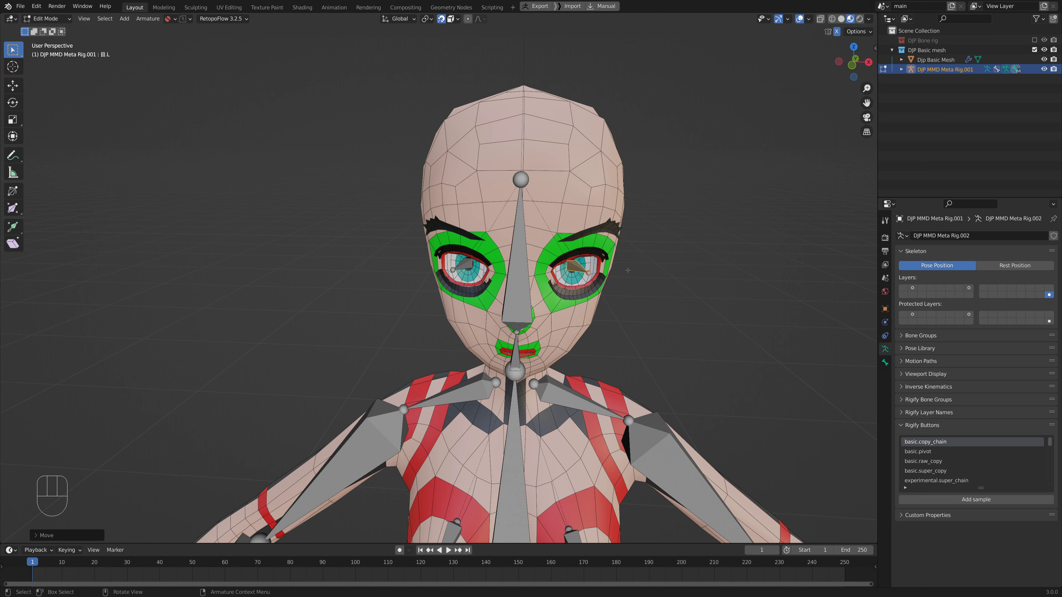
{"action": "key", "text": "g"}
{"action": "key", "text": "x"}
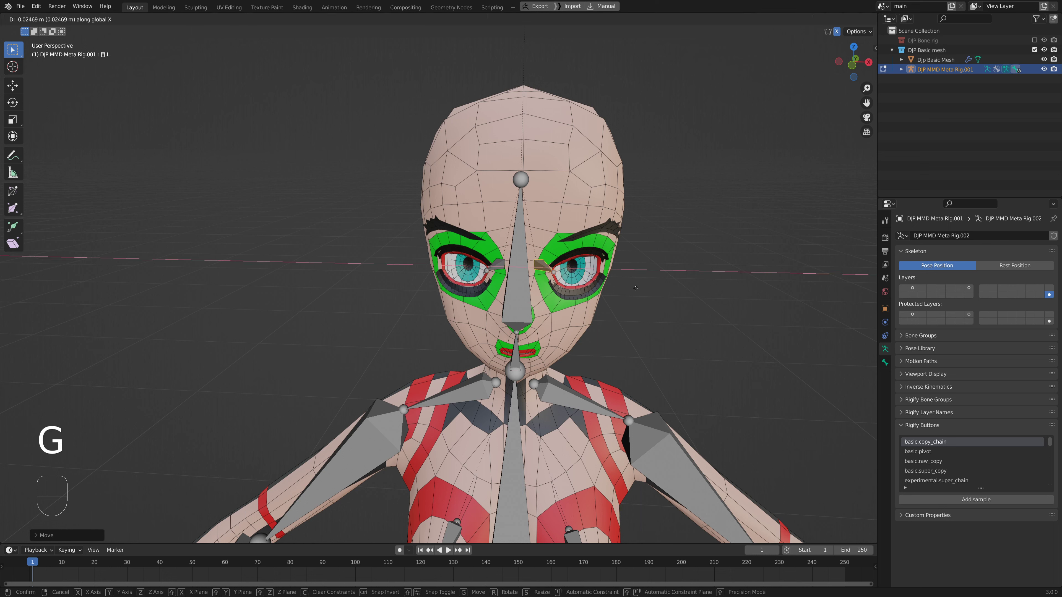
{"action": "right_click", "coordinate": [578, 254]}
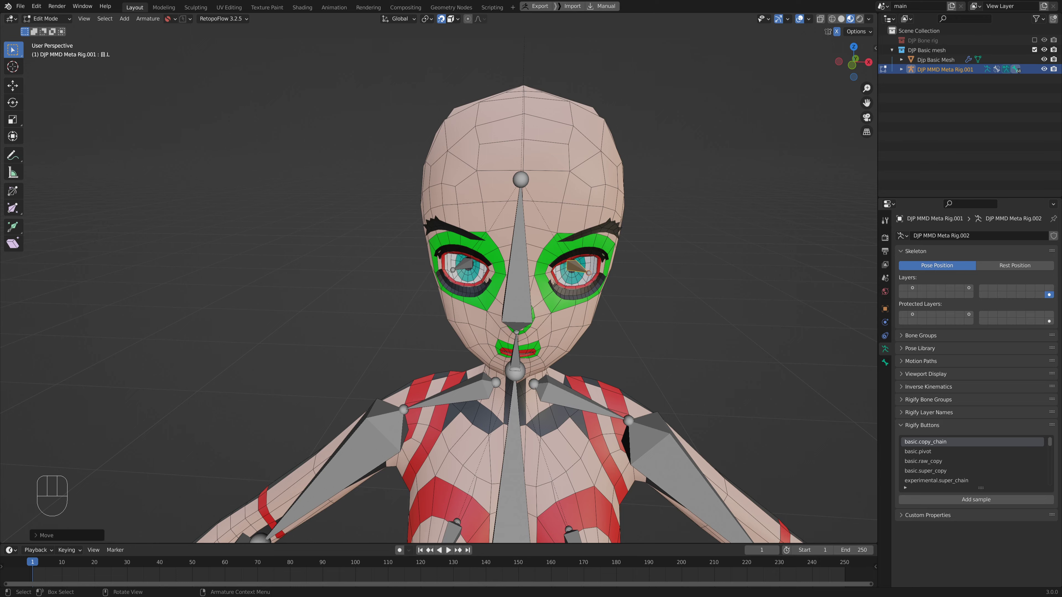
{"action": "middle_click_drag", "start_coordinate": [575, 278], "coordinate": [544, 303]}
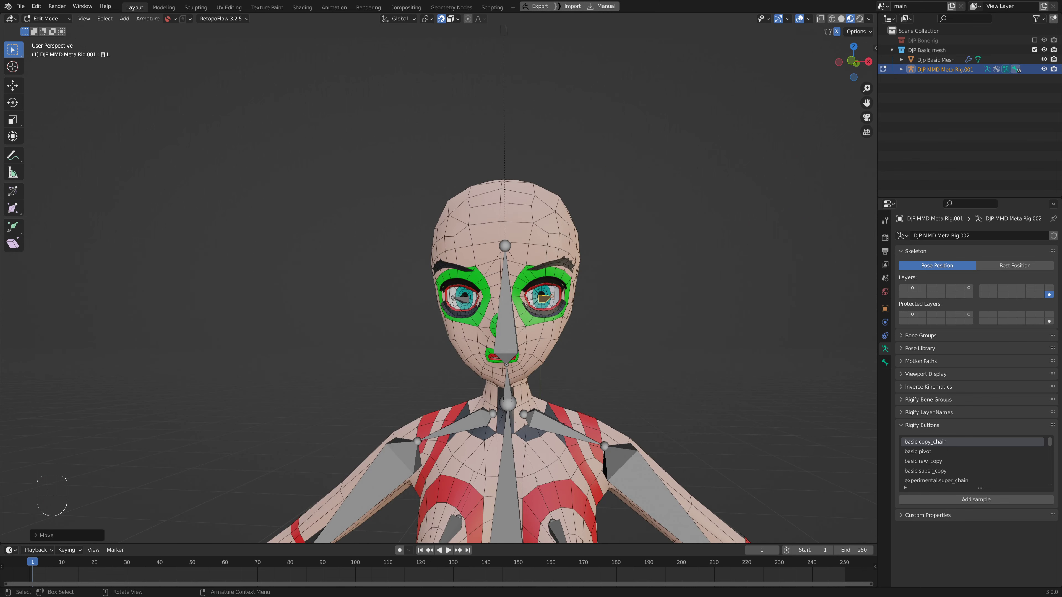
{"action": "scroll", "coordinate": [555, 292], "scroll_direction": "up", "scroll_amount": 4}
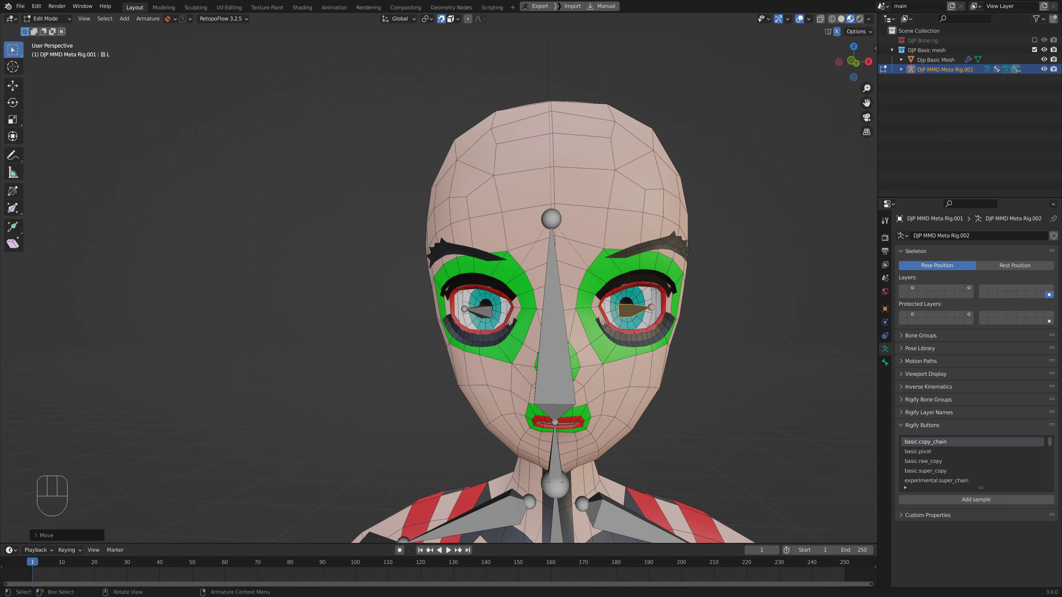
{"action": "middle_click_drag", "start_coordinate": [624, 308], "coordinate": [722, 278]}
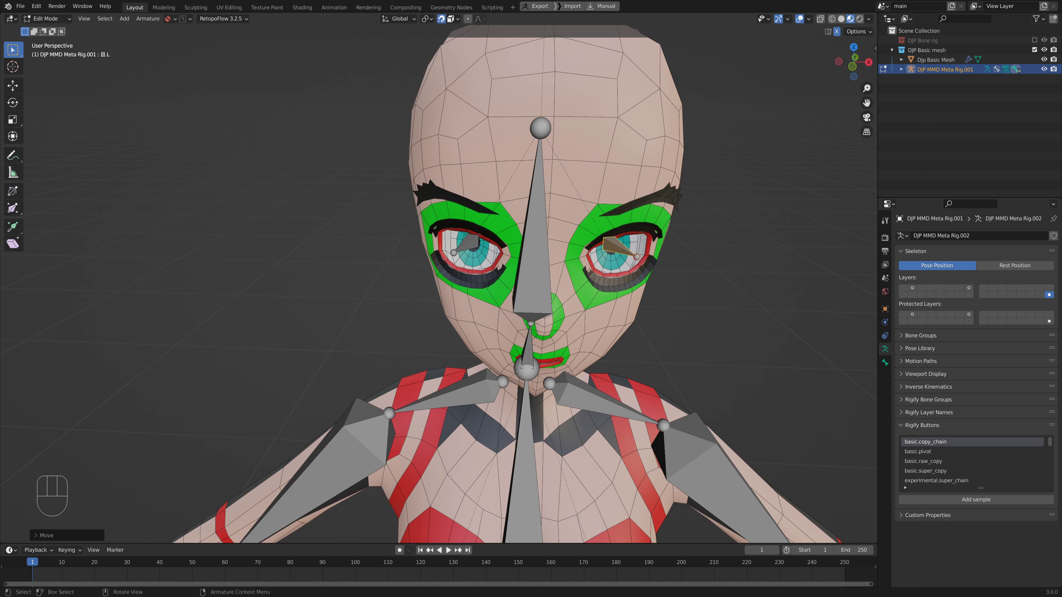
{"action": "key", "text": "g"}
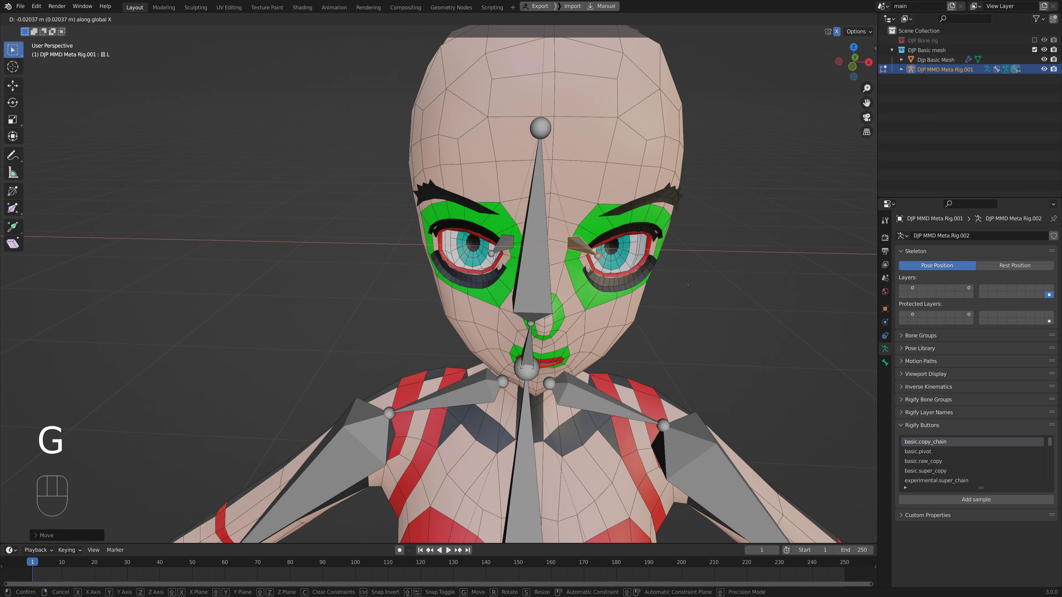
{"action": "right_click", "coordinate": [692, 283]}
From the front view, move the inner joint of shoulder bone 肩.L about 0.022 m, down and forward at the collarbone.
{"action": "scroll", "coordinate": [691, 283], "scroll_direction": "down", "scroll_amount": 6}
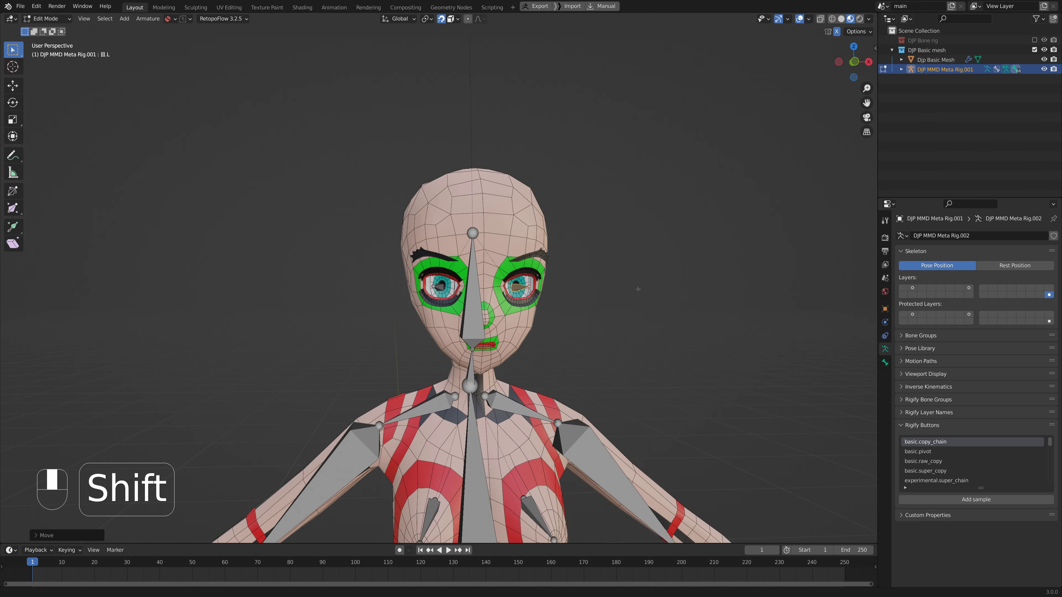
{"action": "middle_click_drag", "start_coordinate": [692, 284], "coordinate": [641, 280], "text": "shift"}
{"action": "middle_click_drag", "start_coordinate": [715, 327], "coordinate": [650, 269], "text": "shift"}
{"action": "middle_click_drag", "start_coordinate": [452, 265], "coordinate": [548, 251], "text": "shift"}
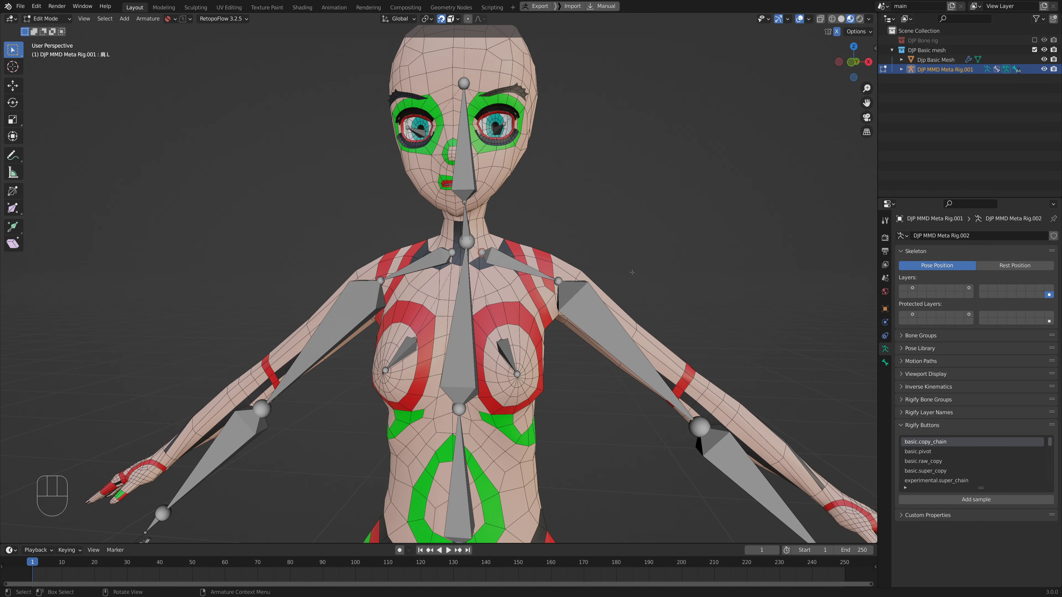
{"action": "key", "text": "KP_1"}
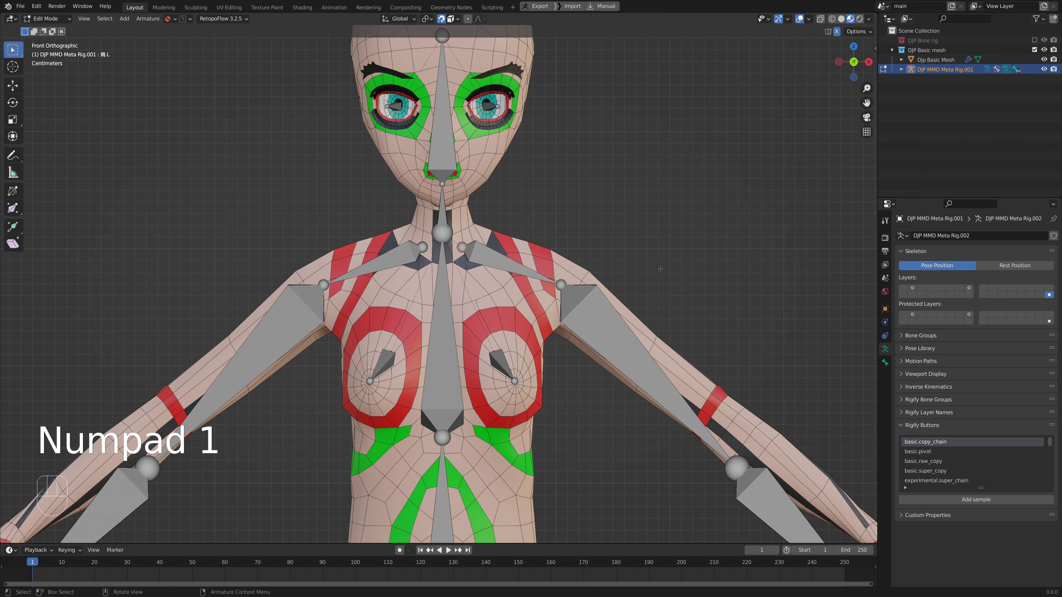
{"action": "left_click", "coordinate": [491, 246]}
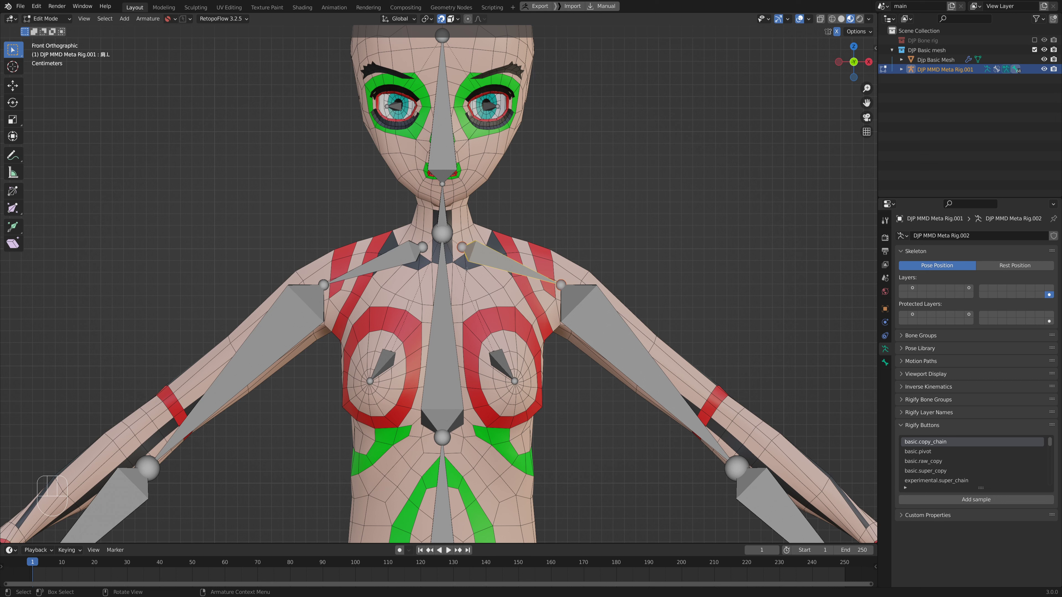
{"action": "left_click", "coordinate": [462, 247]}
{"action": "key", "text": "r"}
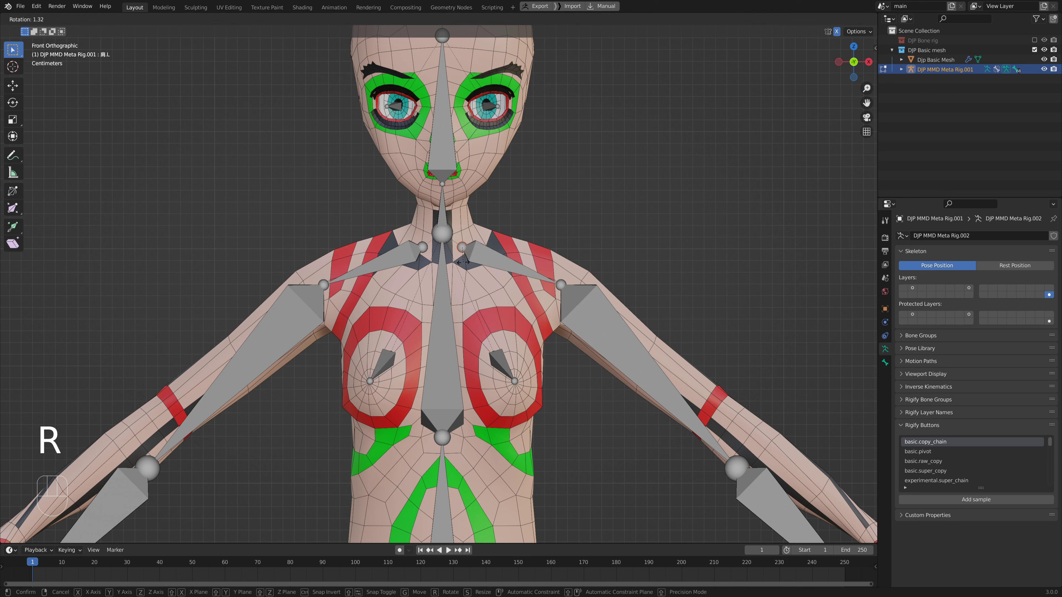
{"action": "key", "text": "g"}
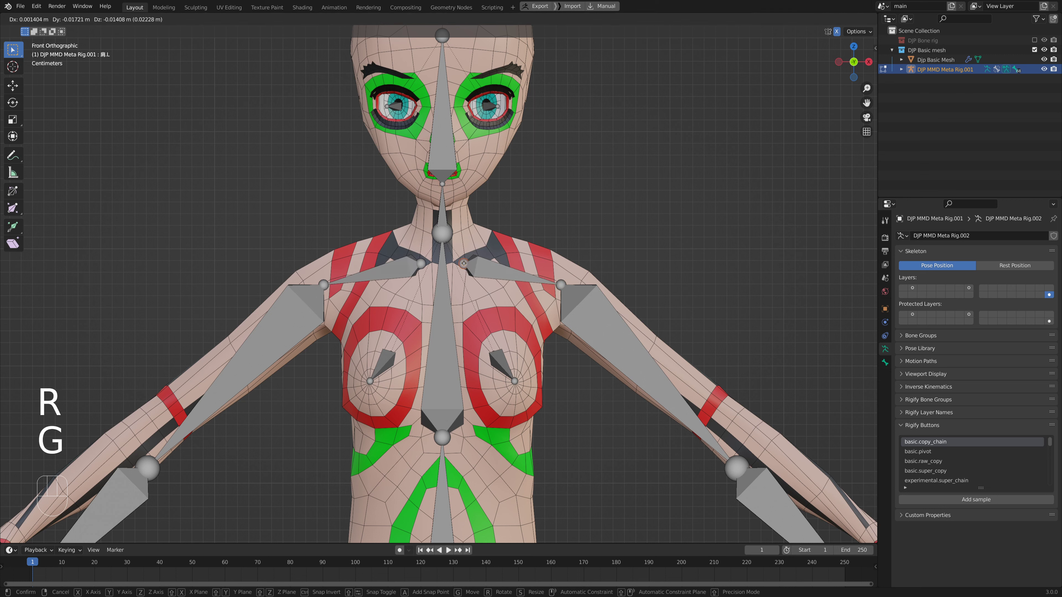
{"action": "left_click", "coordinate": [464, 265]}
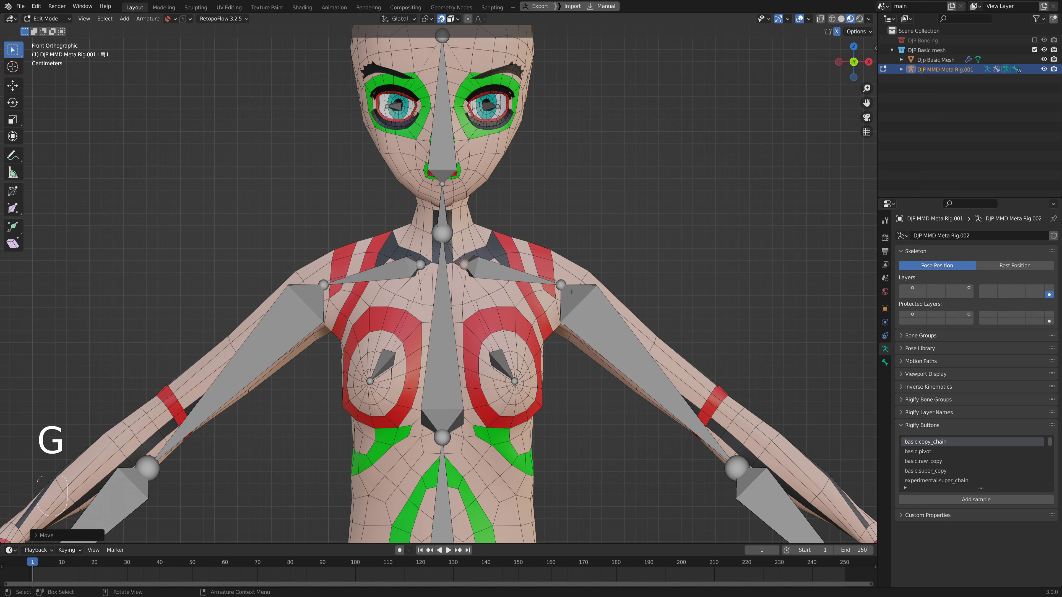
Move the outer joint of shoulder bone 肩.L about 0.021 m inward, forward and up, and check the arm bones' alignment with the mesh.
{"action": "left_click", "coordinate": [548, 275]}
{"action": "key", "text": "g"}
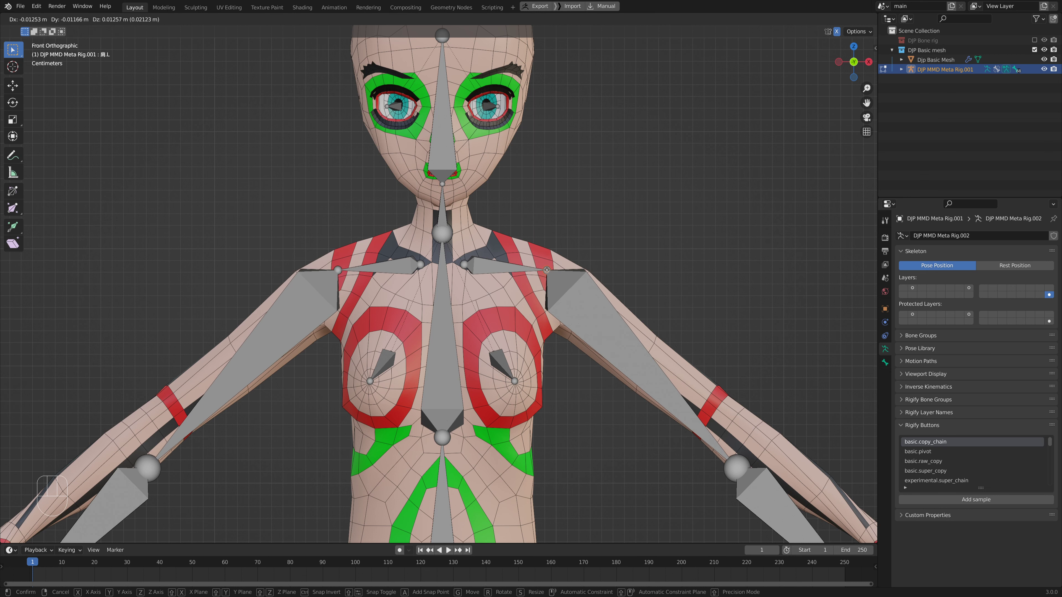
{"action": "left_click", "coordinate": [547, 270]}
{"action": "scroll", "coordinate": [559, 319], "scroll_direction": "down", "scroll_amount": 2}
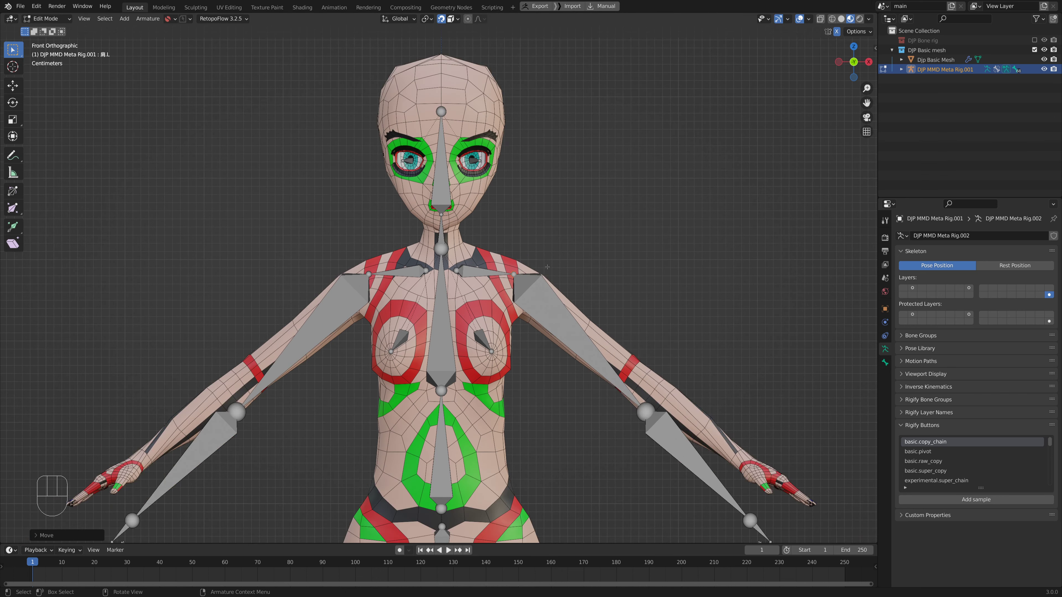
{"action": "middle_click_drag", "start_coordinate": [559, 319], "coordinate": [537, 237], "text": "shift"}
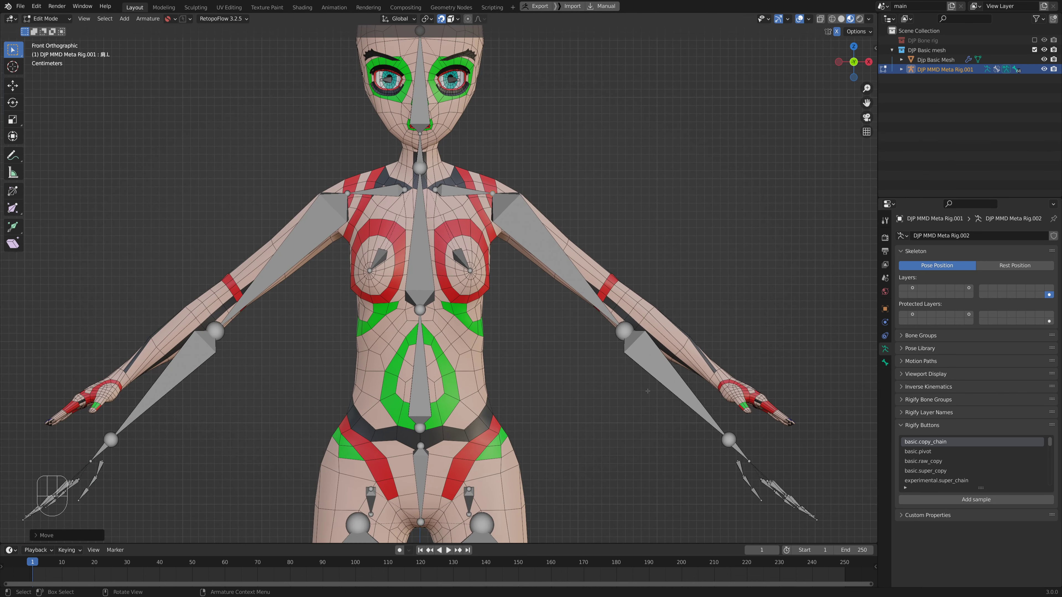
{"action": "middle_click_drag", "start_coordinate": [640, 335], "coordinate": [348, 302]}
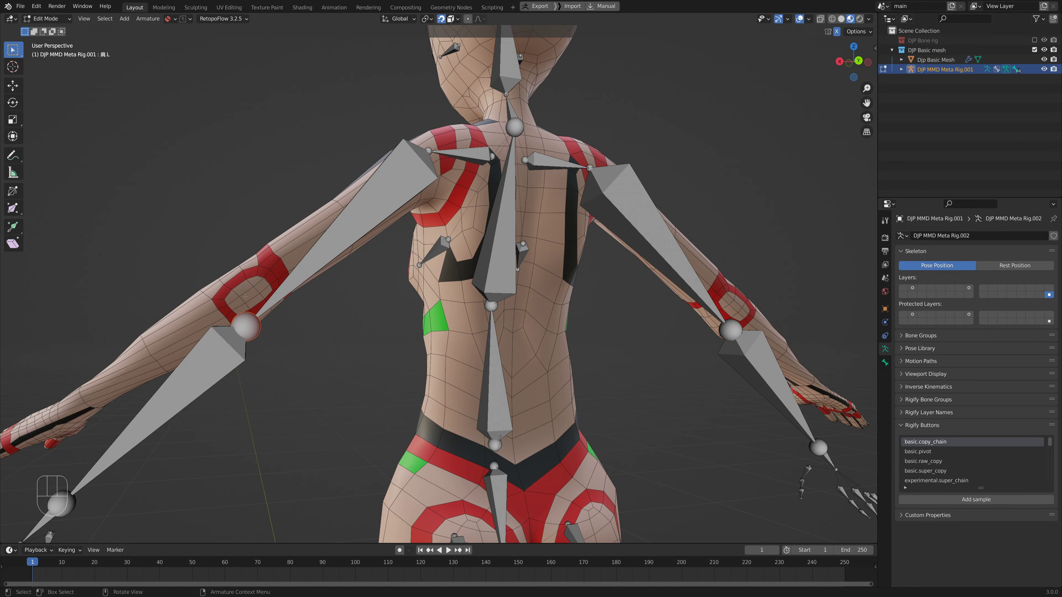
Move the left elbow joint about 0.028 m, mainly upward, into the mesh's elbow.
{"action": "middle_click_drag", "start_coordinate": [280, 324], "coordinate": [299, 278], "text": "shift"}
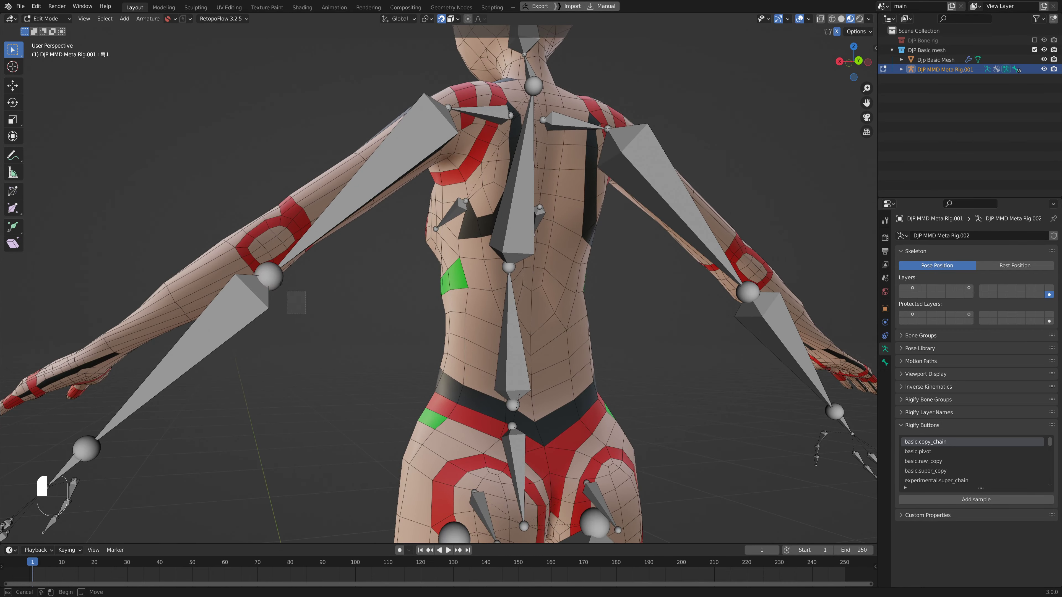
{"action": "key", "text": "g"}
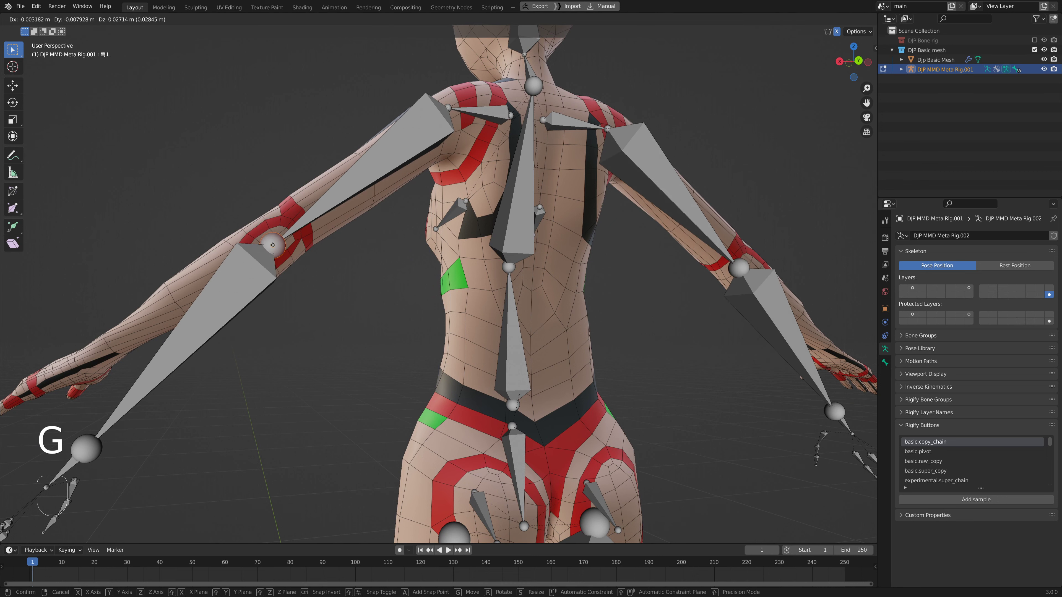
{"action": "left_click", "coordinate": [272, 243]}
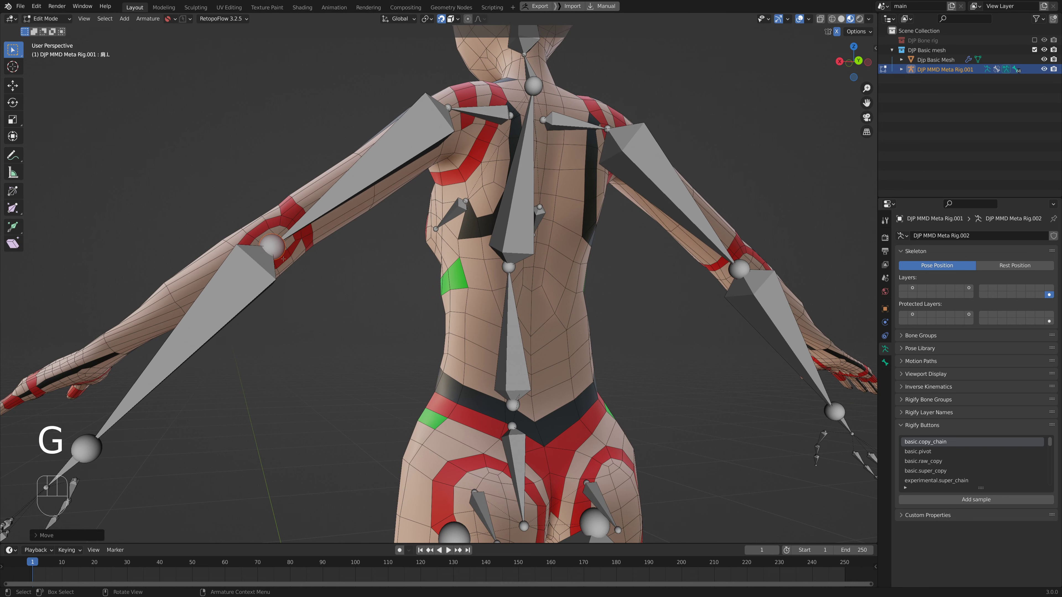
Select the left wrist joint with all hand and finger bones and move them about 0.081 m, mainly upward, to the mesh's wrist.
{"action": "middle_click_drag", "start_coordinate": [222, 364], "coordinate": [380, 268], "text": "shift"}
{"action": "scroll", "coordinate": [379, 267], "scroll_direction": "down", "scroll_amount": 8}
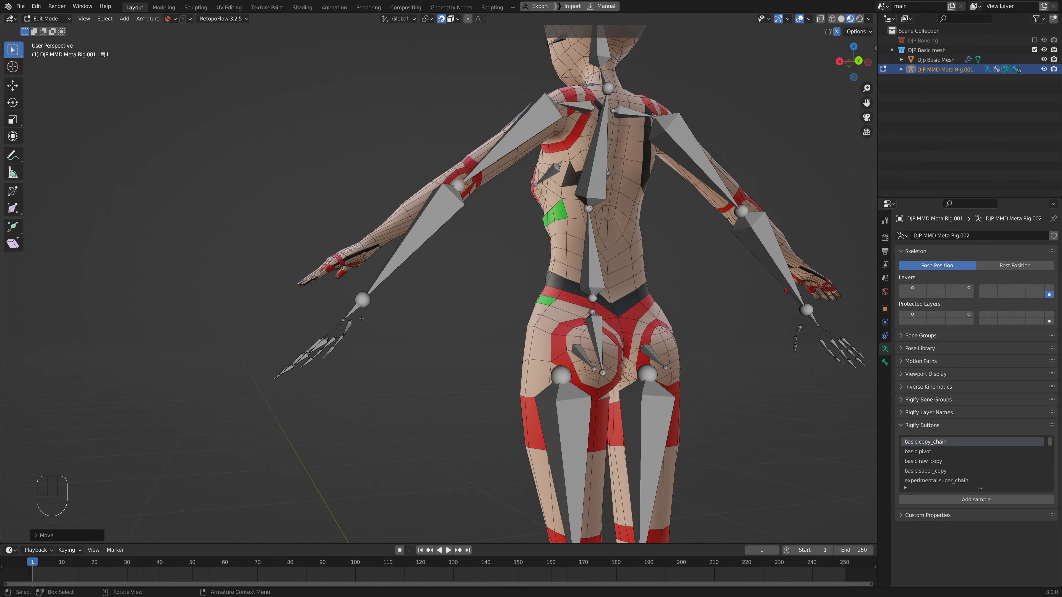
{"action": "middle_click_drag", "start_coordinate": [339, 353], "coordinate": [371, 370]}
{"action": "left_click_drag", "start_coordinate": [386, 376], "coordinate": [229, 281]}
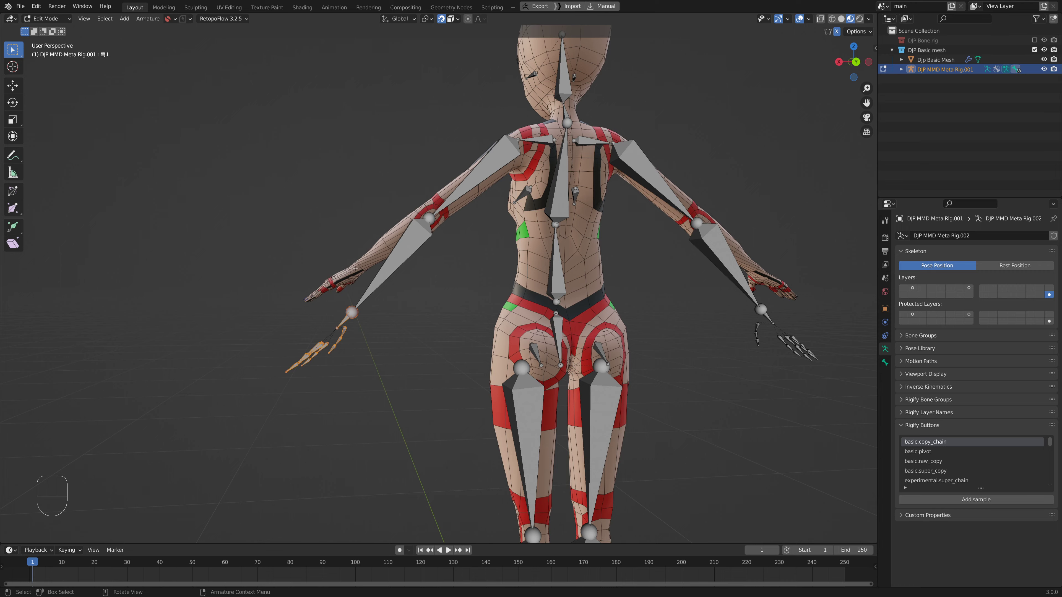
{"action": "key", "text": "g"}
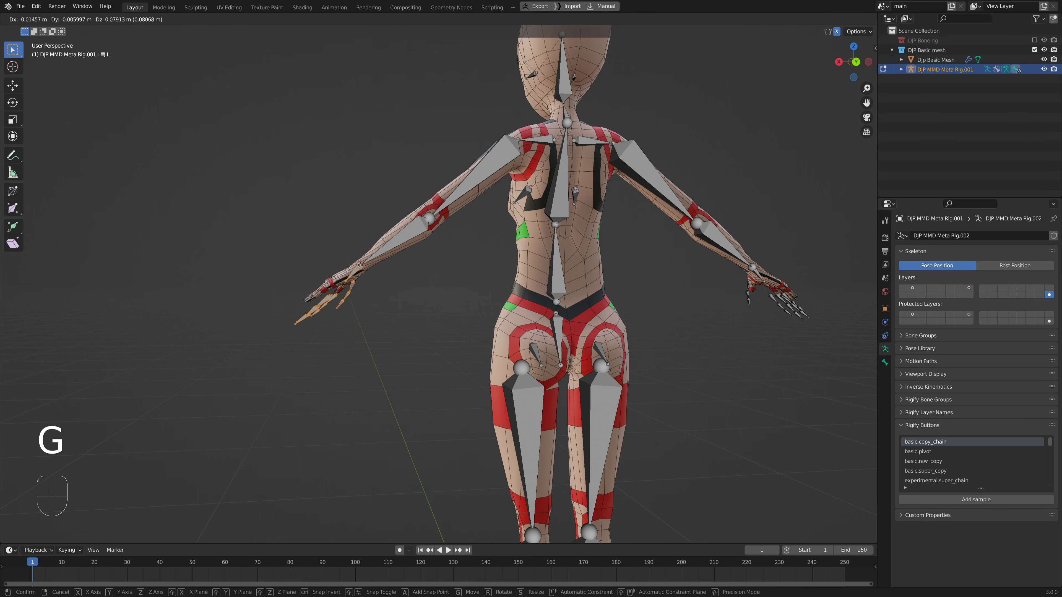
{"action": "left_click", "coordinate": [361, 265]}
Refine the position of the left wrist joint and finger bones by about 0.012 m so the joint sits inside the wrist.
{"action": "middle_click_drag", "start_coordinate": [361, 265], "coordinate": [509, 335]}
{"action": "scroll", "coordinate": [577, 318], "scroll_direction": "up", "scroll_amount": 2}
{"action": "scroll", "coordinate": [514, 331], "scroll_direction": "up", "scroll_amount": 3}
{"action": "middle_click_drag", "start_coordinate": [558, 298], "coordinate": [539, 290]}
{"action": "key", "text": "KP_Decimal"}
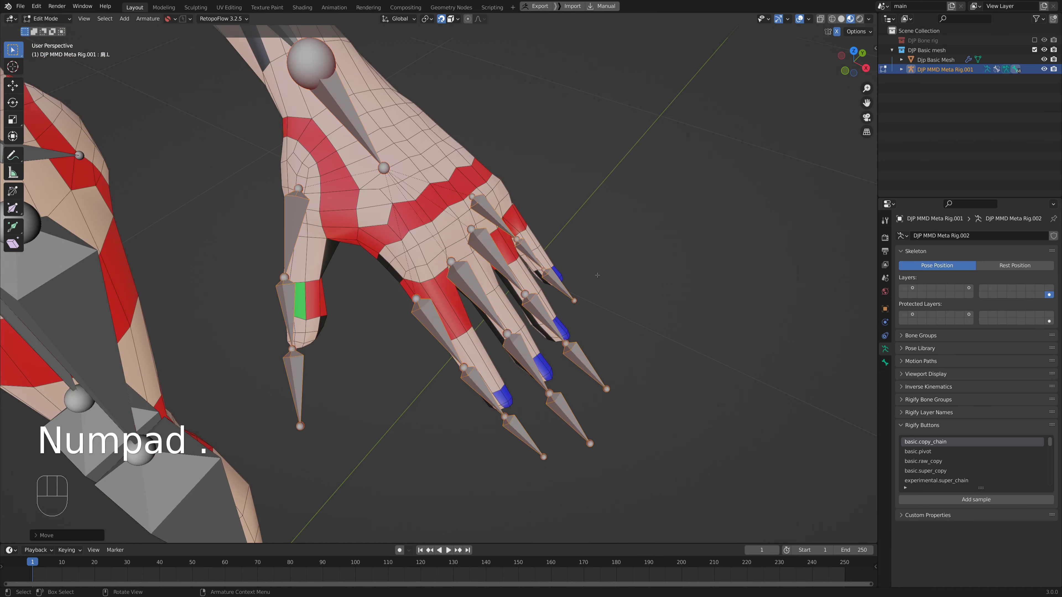
{"action": "scroll", "coordinate": [597, 275], "scroll_direction": "down", "scroll_amount": 5}
{"action": "middle_click_drag", "start_coordinate": [598, 275], "coordinate": [349, 252]}
{"action": "scroll", "coordinate": [473, 251], "scroll_direction": "up", "scroll_amount": 2}
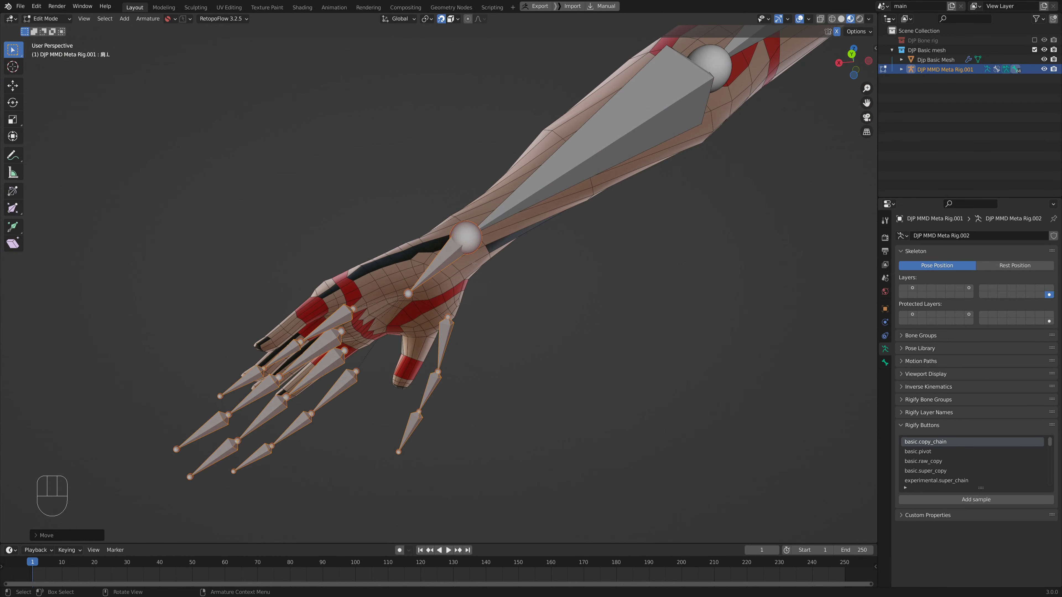
{"action": "middle_click_drag", "start_coordinate": [466, 249], "coordinate": [481, 309]}
{"action": "middle_click_drag", "start_coordinate": [473, 260], "coordinate": [491, 283]}
{"action": "key", "text": "g"}
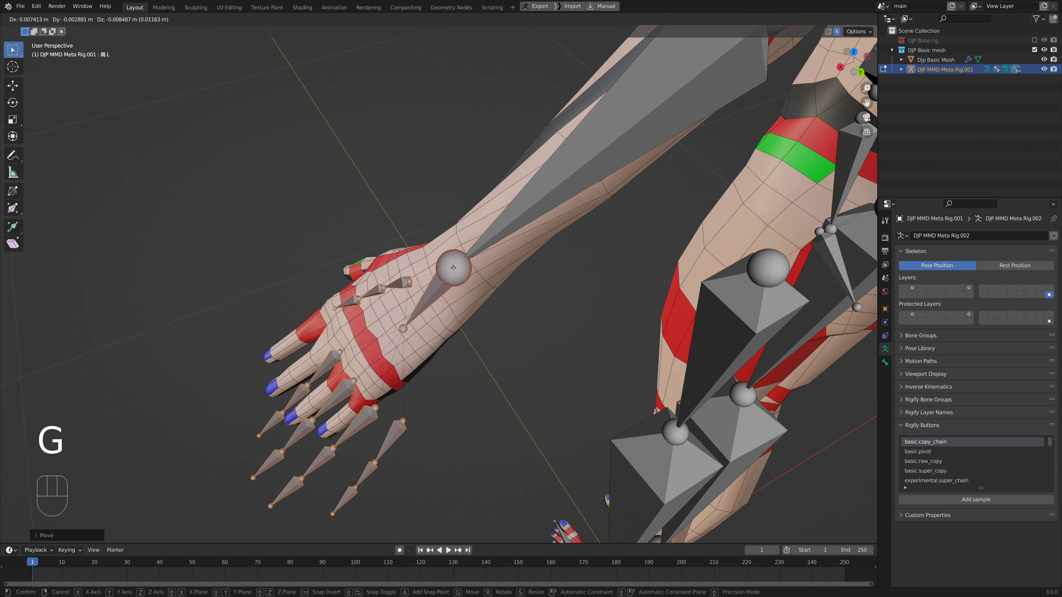
{"action": "left_click", "coordinate": [452, 268]}
Move the tip of the left hand bone about 0.015 m outward and up, toward the knuckles along the back of the hand.
{"action": "middle_click_drag", "start_coordinate": [452, 268], "coordinate": [434, 197]}
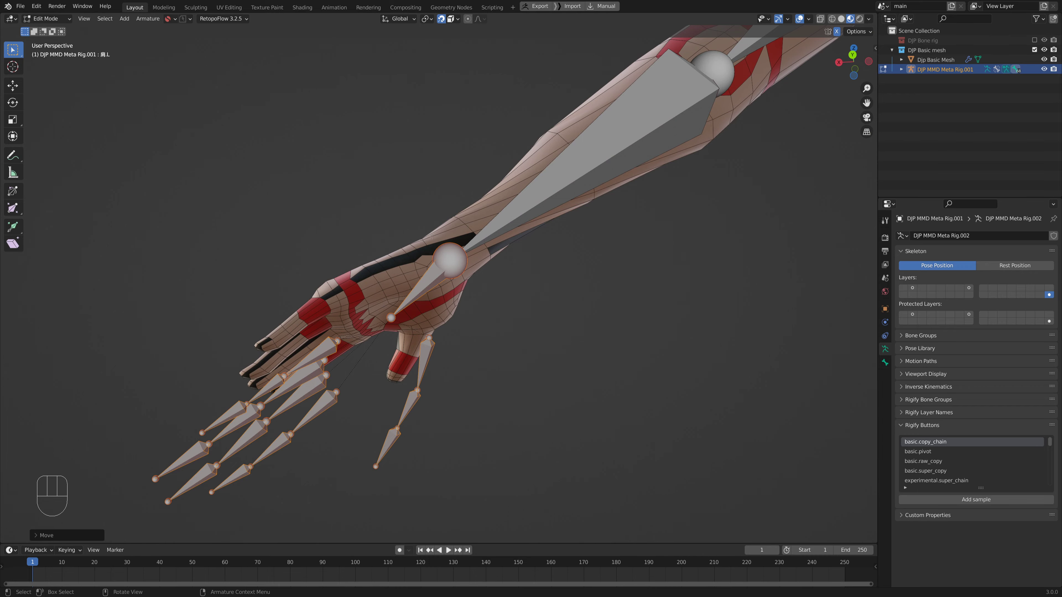
{"action": "middle_click_drag", "start_coordinate": [464, 268], "coordinate": [435, 367]}
{"action": "left_click", "coordinate": [484, 320]}
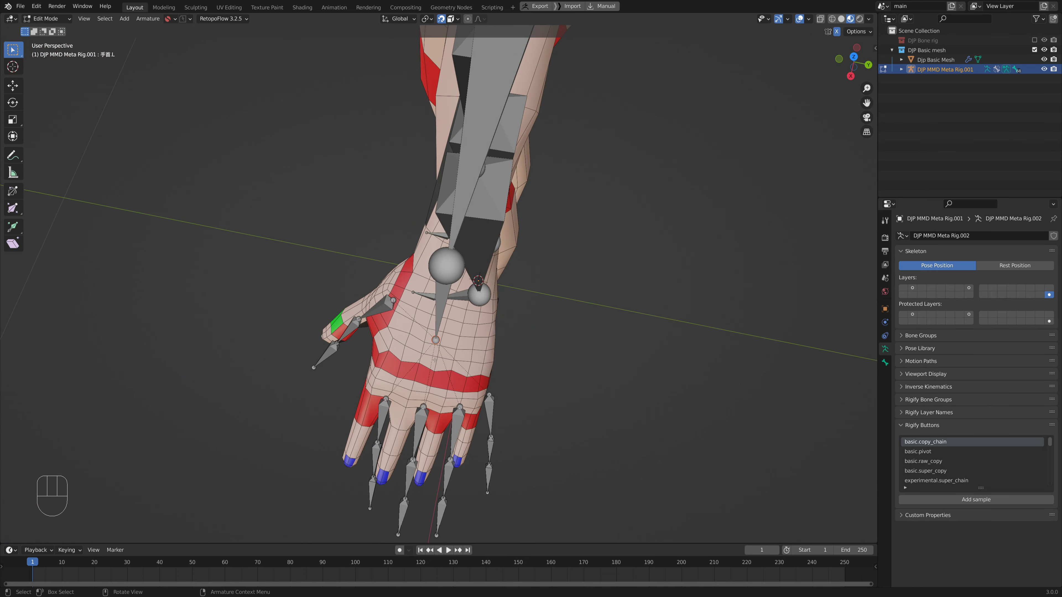
{"action": "key", "text": "g"}
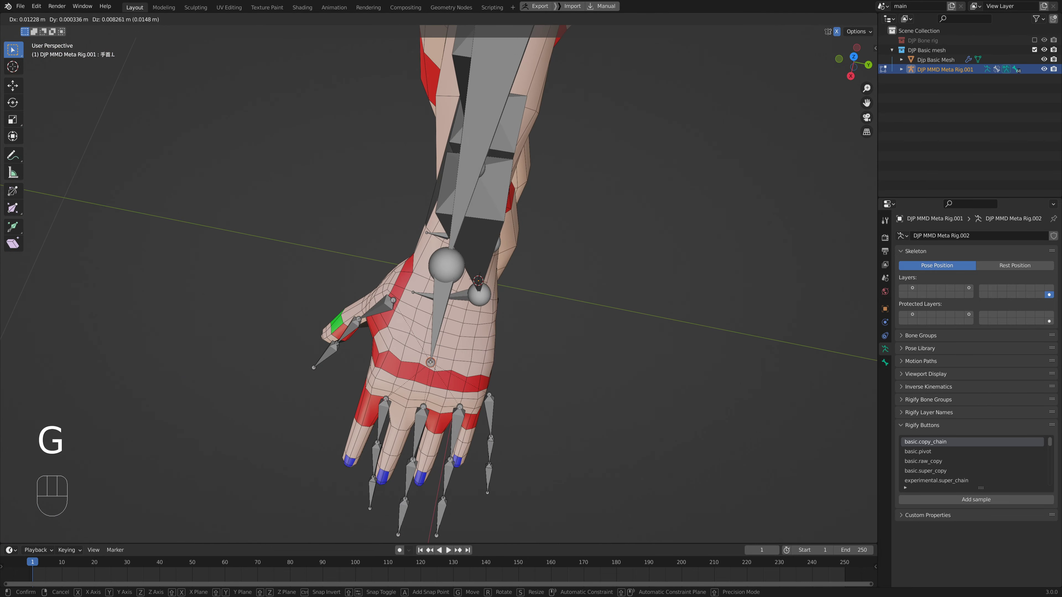
{"action": "left_click", "coordinate": [431, 363]}
Select the whole left thumb bone chain and move it about 0.022 m, mainly upward, to the base of the thumb.
{"action": "middle_click_drag", "start_coordinate": [431, 362], "coordinate": [380, 353]}
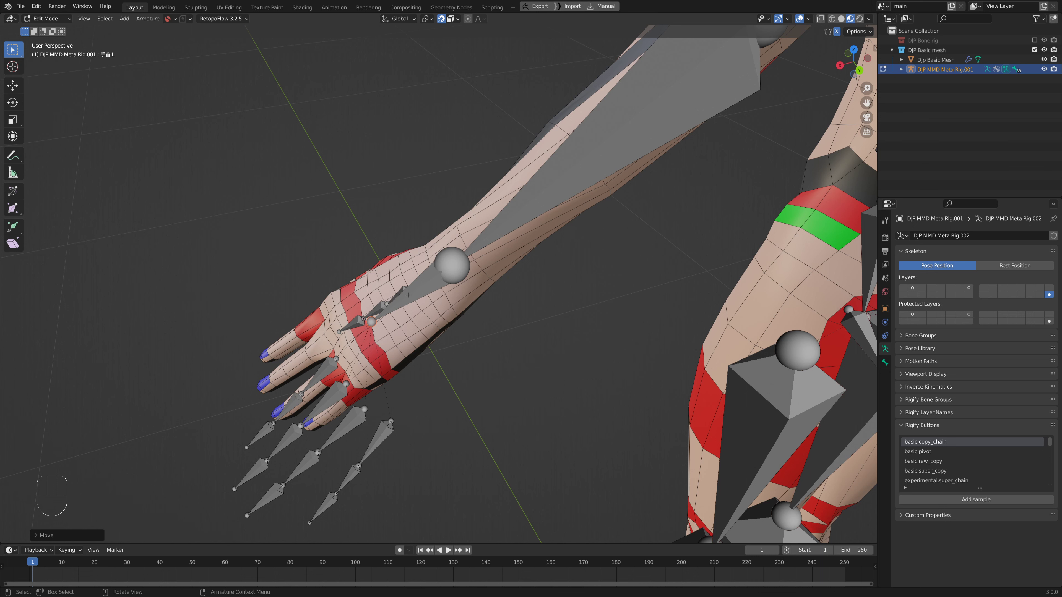
{"action": "middle_click_drag", "start_coordinate": [378, 333], "coordinate": [454, 283], "text": "shift"}
{"action": "middle_click_drag", "start_coordinate": [429, 316], "coordinate": [516, 311]}
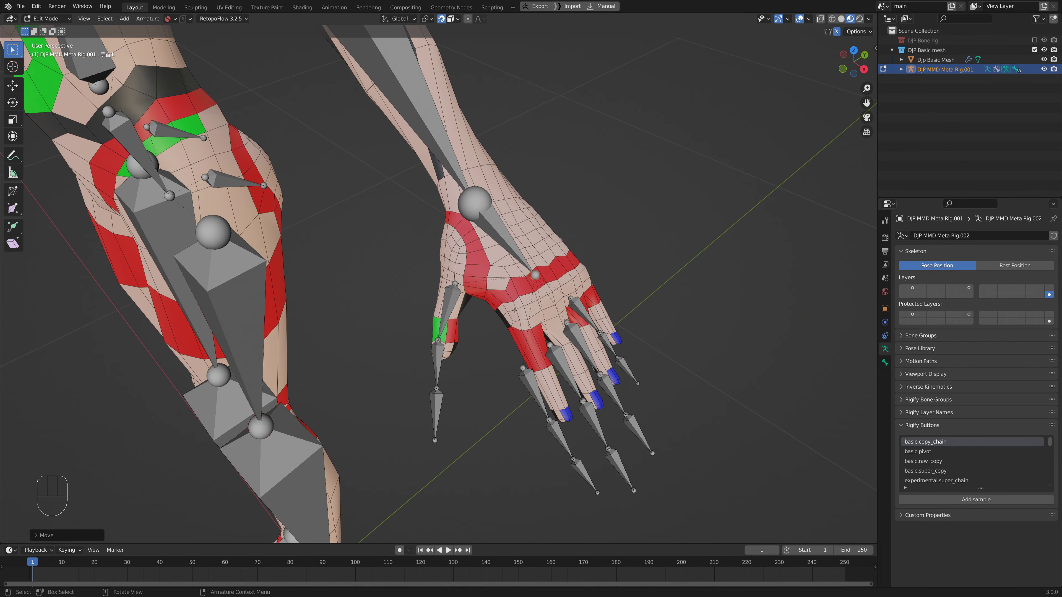
{"action": "left_click_drag", "start_coordinate": [446, 377], "coordinate": [403, 251]}
{"action": "left_click", "coordinate": [448, 293]}
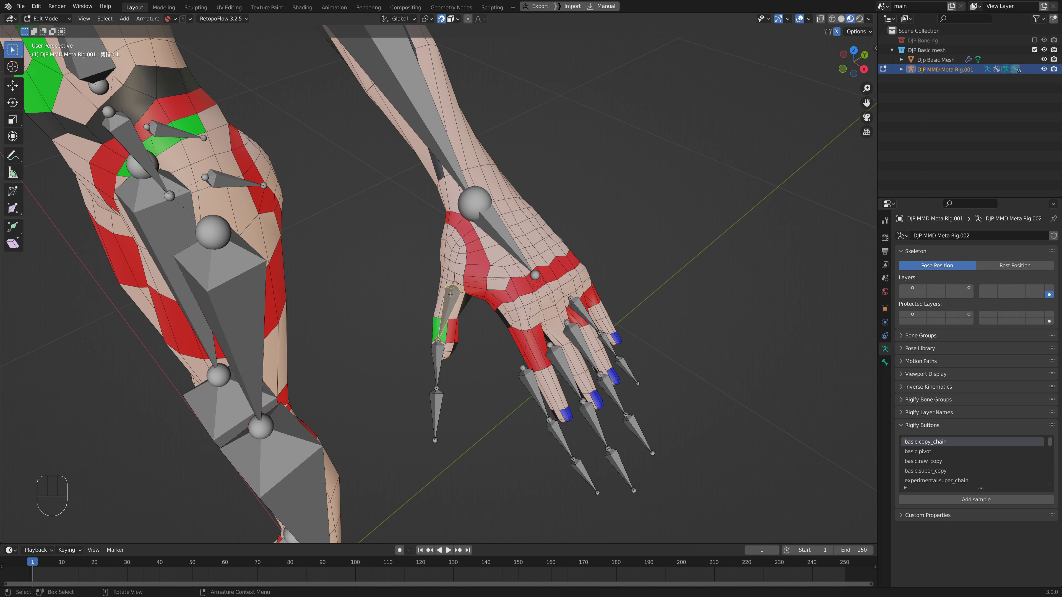
{"action": "key", "text": "ctrl+KP_Add"}
{"action": "key", "text": "ctrl+KP_Add"}
{"action": "key", "text": "ctrl+KP_Add"}
{"action": "key", "text": "g"}
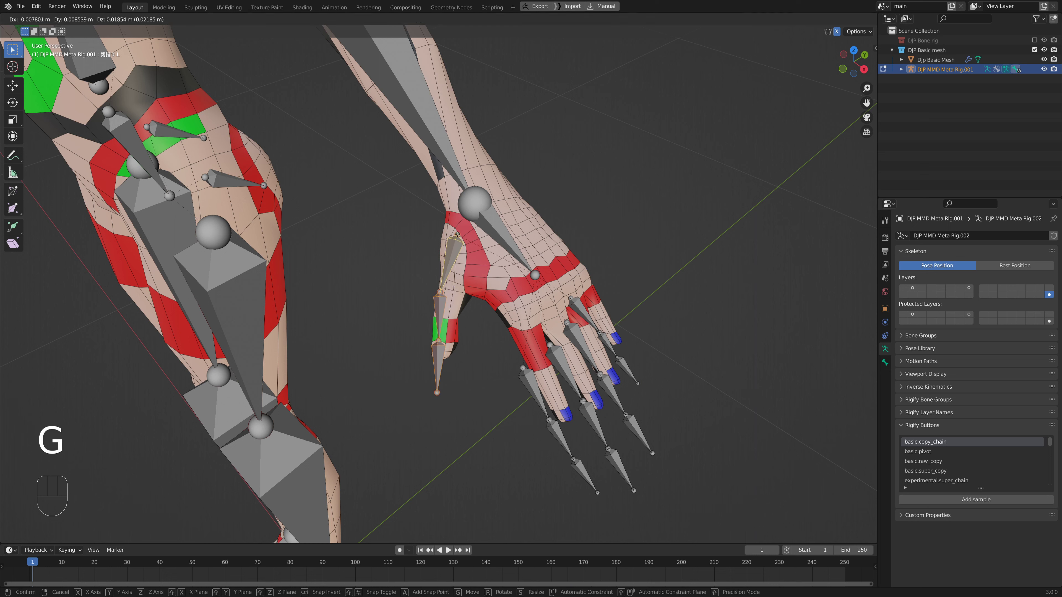
{"action": "left_click", "coordinate": [457, 229]}
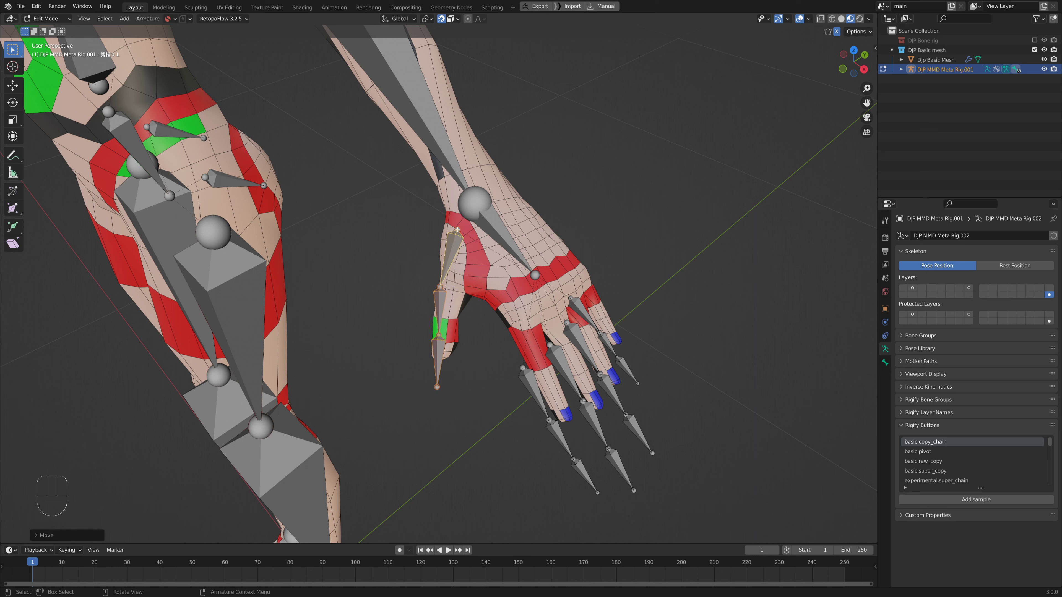
Scale the left thumb chain down to the thumb's length and shift it about 0.005 m to realign it.
{"action": "key", "text": "s"}
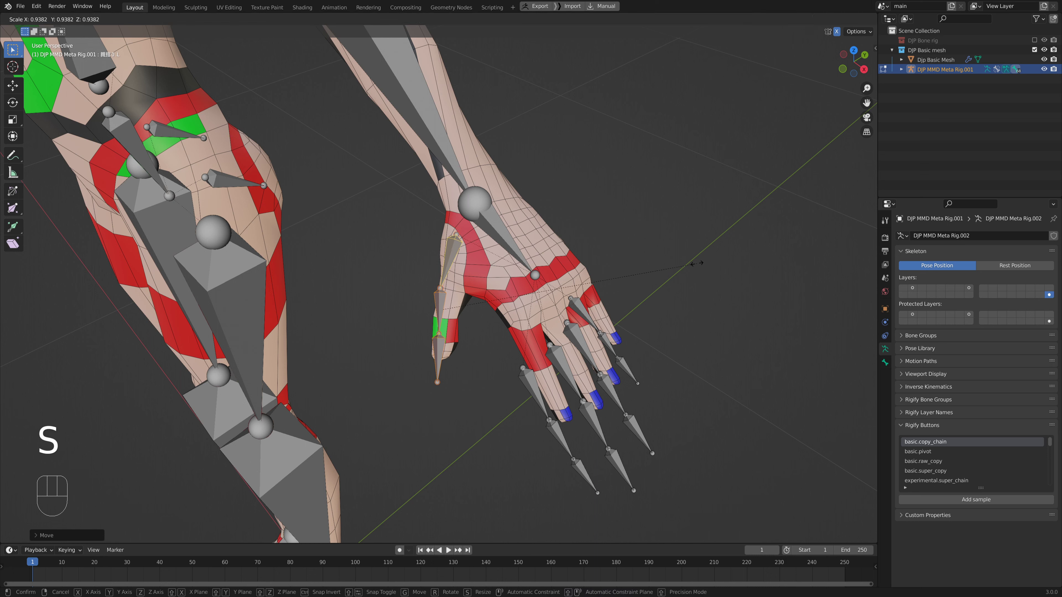
{"action": "left_click", "coordinate": [660, 253]}
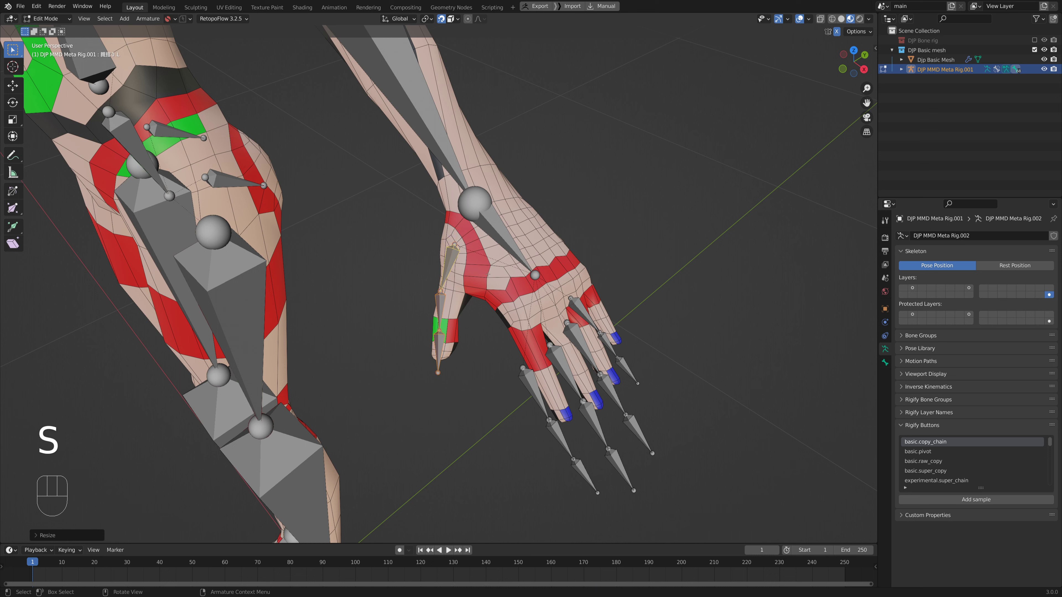
{"action": "key", "text": "g"}
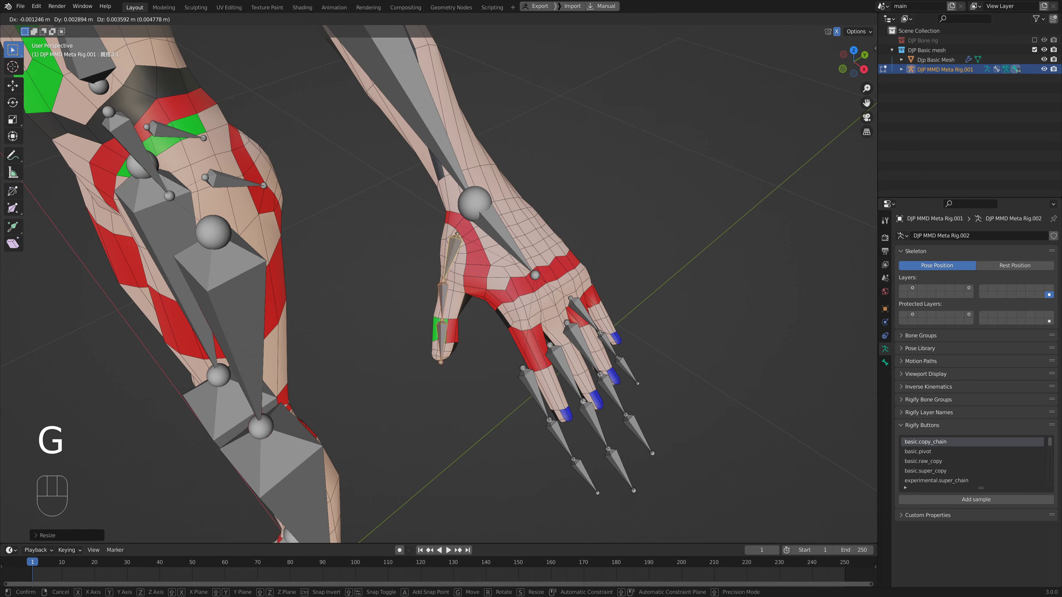
{"action": "left_click", "coordinate": [457, 233]}
Select the two outer bones of the left thumb chain and move them inside the thumb mesh.
{"action": "middle_click_drag", "start_coordinate": [461, 267], "coordinate": [575, 256]}
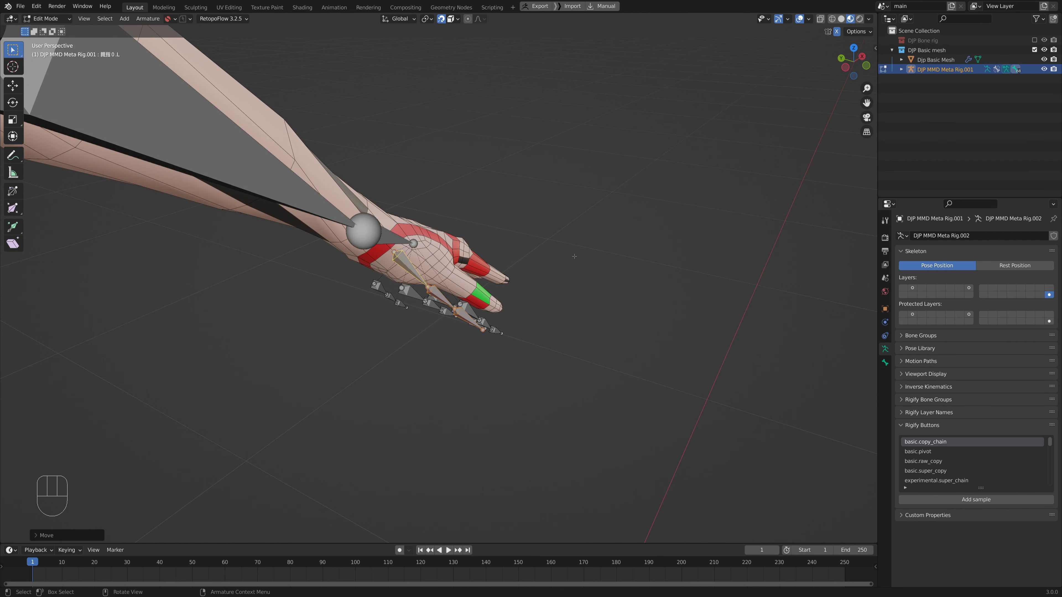
{"action": "middle_click_drag", "start_coordinate": [399, 263], "coordinate": [411, 286]}
{"action": "left_click_drag", "start_coordinate": [513, 355], "coordinate": [423, 281]}
{"action": "middle_click_drag", "start_coordinate": [437, 289], "coordinate": [408, 318]}
{"action": "left_click", "coordinate": [489, 353]}
{"action": "left_click_drag", "start_coordinate": [488, 353], "coordinate": [424, 280]}
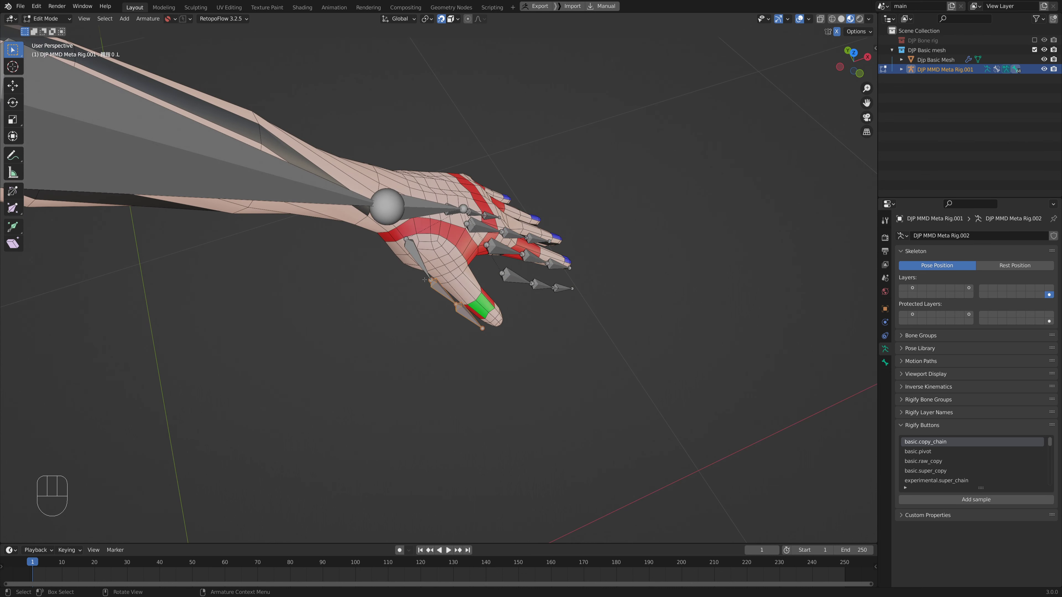
{"action": "key", "text": "g"}
{"action": "left_click", "coordinate": [445, 270]}
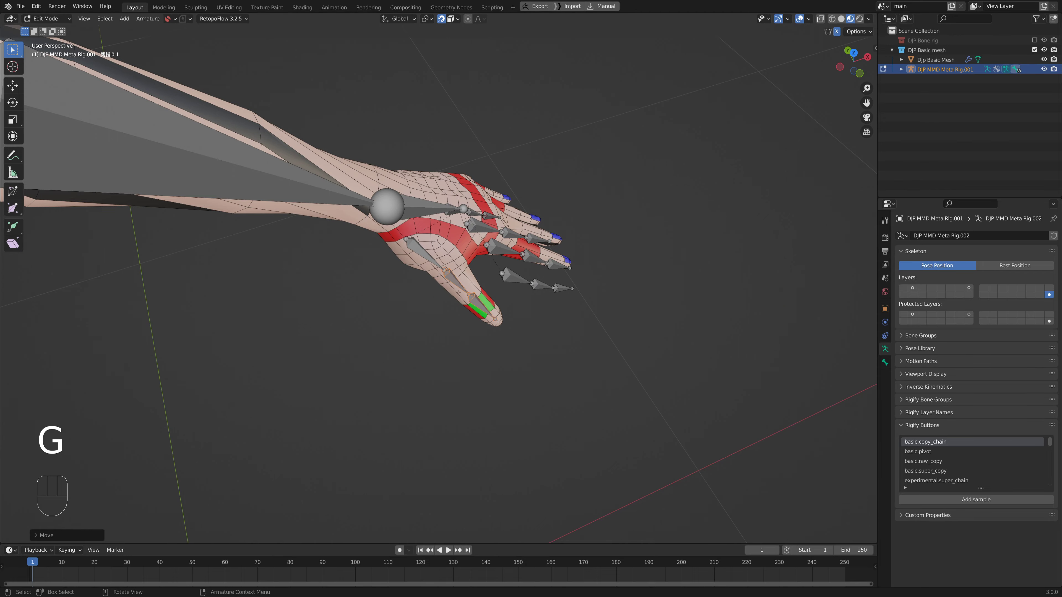
Move the tip joint of the left thumb chain about 0.01 m so it ends at the mesh's thumb tip.
{"action": "middle_click_drag", "start_coordinate": [444, 270], "coordinate": [351, 259]}
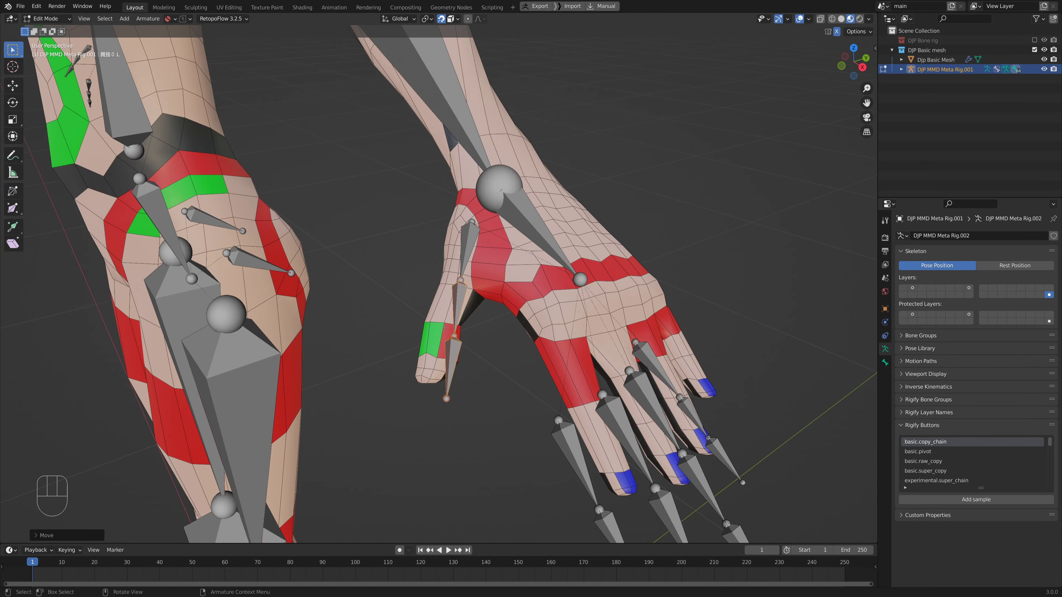
{"action": "middle_click_drag", "start_coordinate": [460, 346], "coordinate": [435, 363]}
{"action": "left_click_drag", "start_coordinate": [445, 418], "coordinate": [410, 393]}
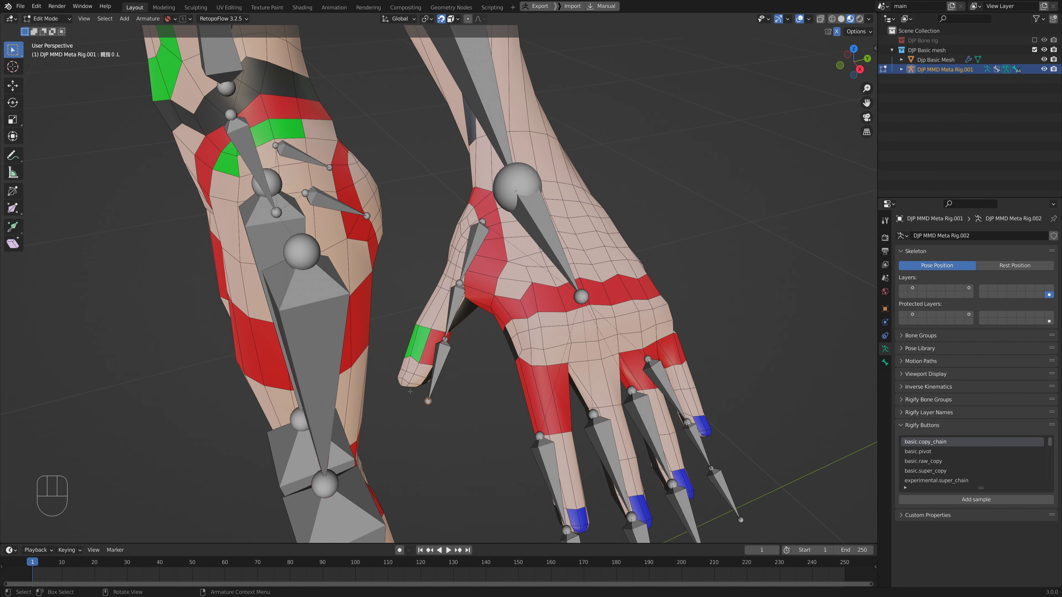
{"action": "key", "text": "g"}
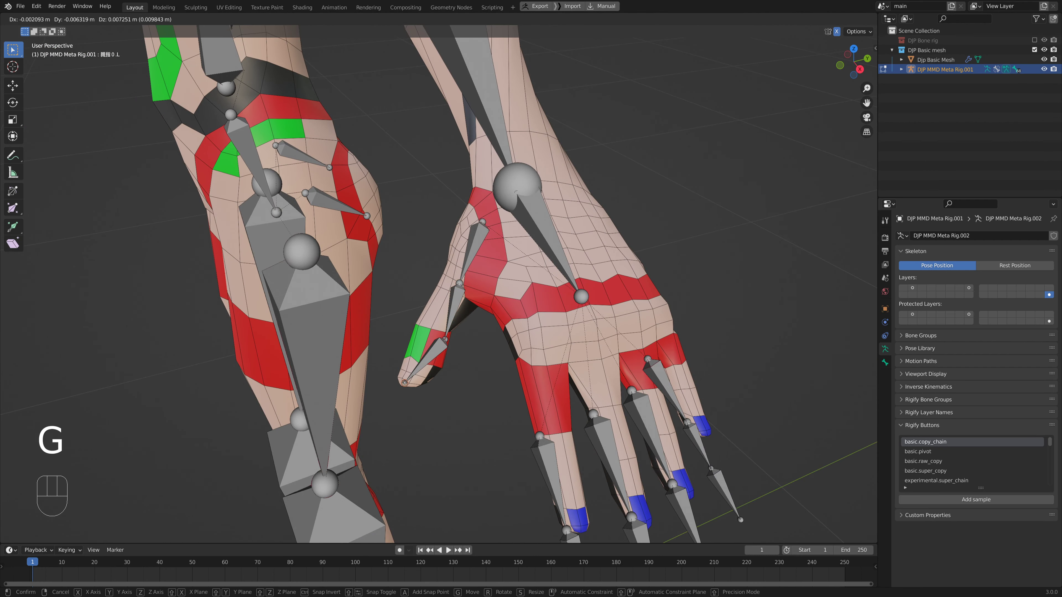
{"action": "left_click", "coordinate": [404, 383]}
Move the thumb's outer knuckle joint about 0.007 m and its inner knuckle joint about 0.003 m to centre them in the thumb.
{"action": "left_click_drag", "start_coordinate": [463, 355], "coordinate": [433, 335]}
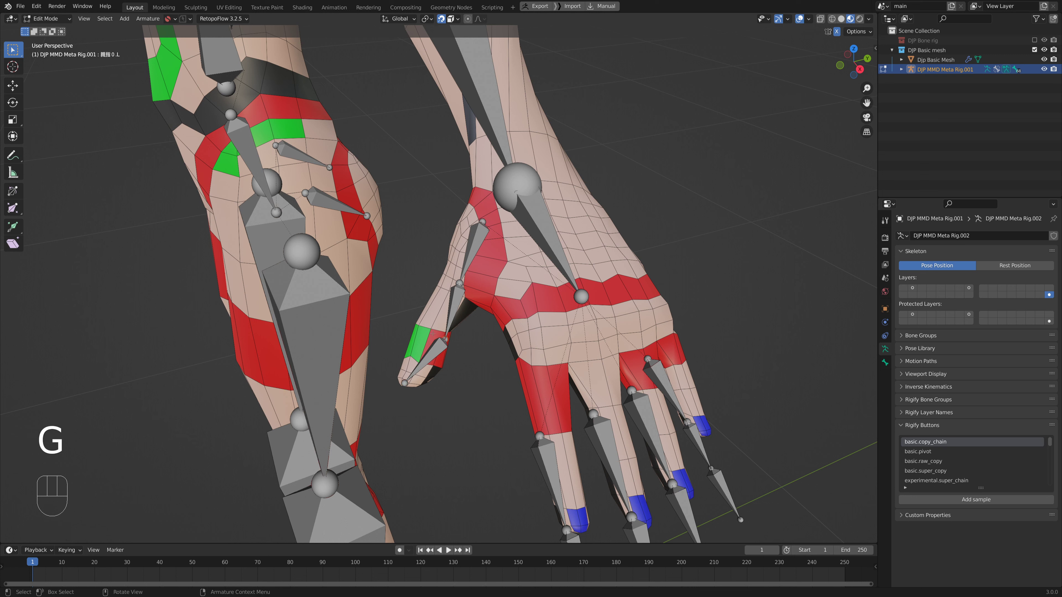
{"action": "key", "text": "g"}
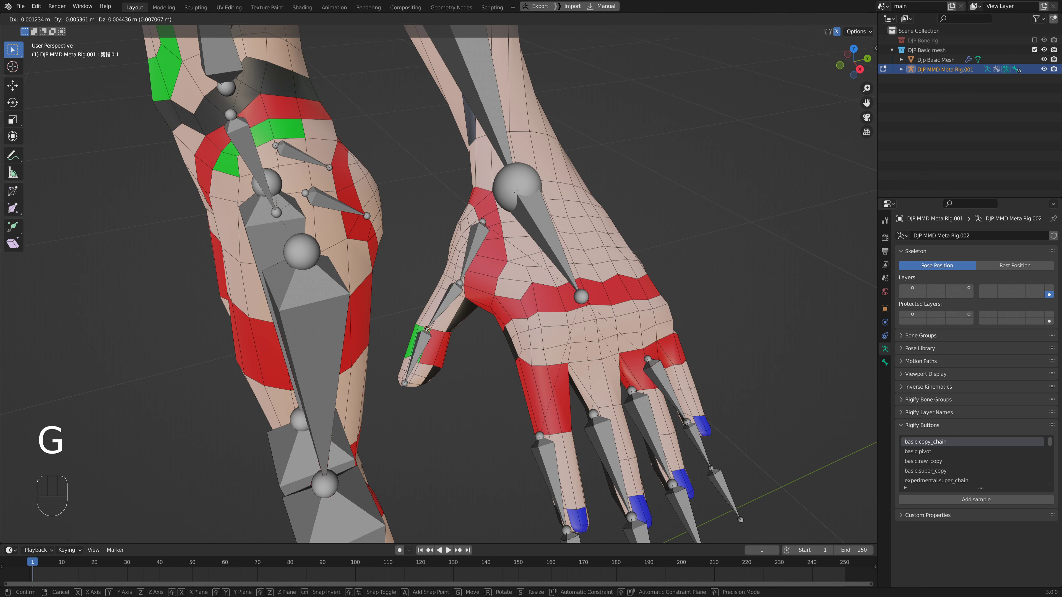
{"action": "left_click", "coordinate": [423, 328]}
{"action": "left_click_drag", "start_coordinate": [476, 296], "coordinate": [476, 297]}
{"action": "key", "text": "g"}
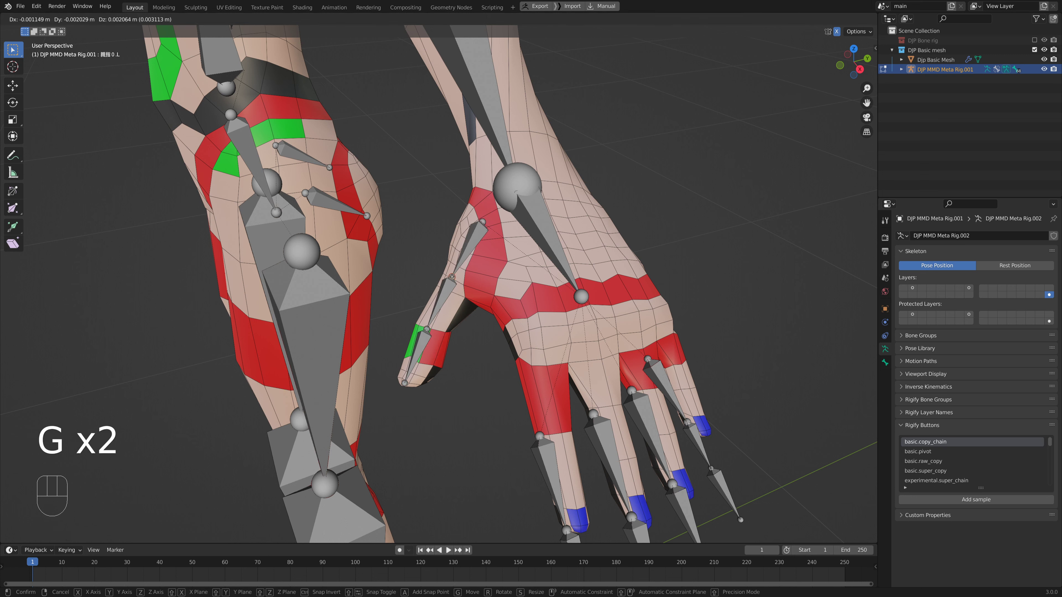
{"action": "left_click", "coordinate": [452, 282]}
Select the whole left index finger bone chain and move it about 0.029 m, mainly upward, toward its knuckle.
{"action": "middle_click_drag", "start_coordinate": [453, 283], "coordinate": [632, 248]}
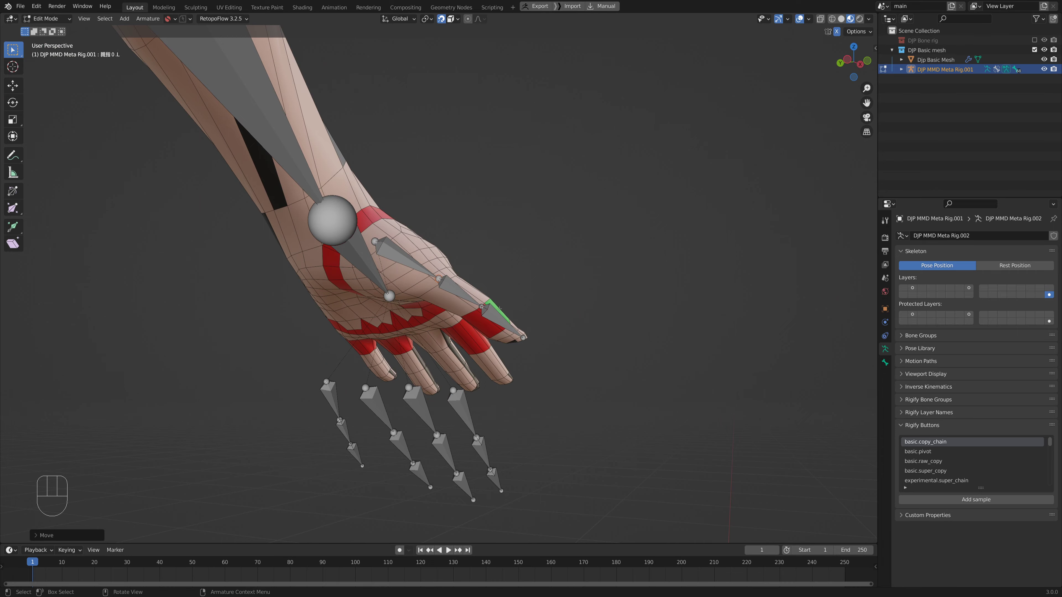
{"action": "middle_click_drag", "start_coordinate": [517, 304], "coordinate": [434, 344]}
{"action": "middle_click_drag", "start_coordinate": [555, 317], "coordinate": [456, 357], "text": "shift"}
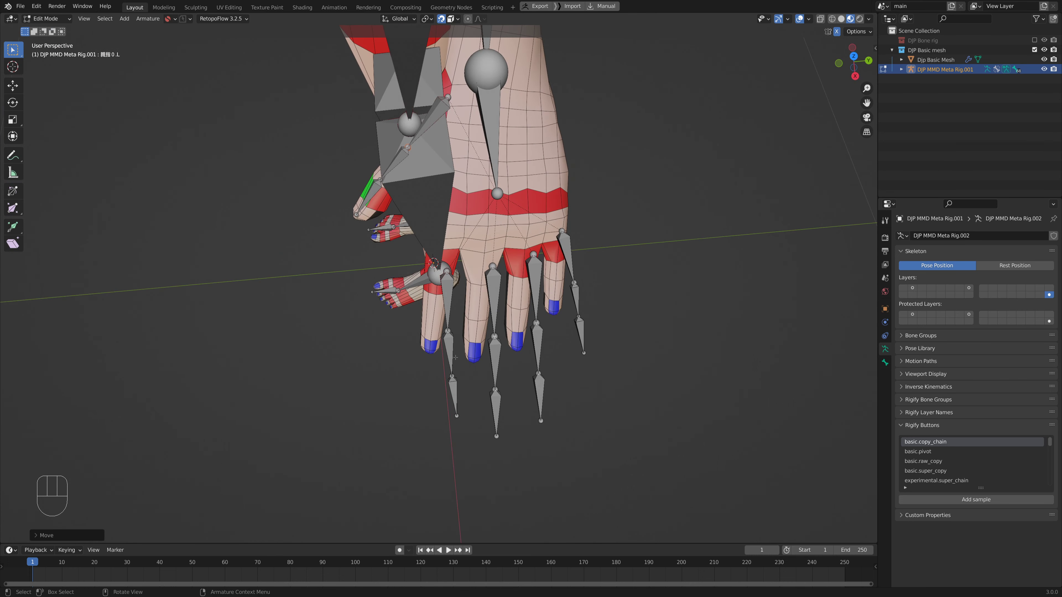
{"action": "left_click", "coordinate": [453, 387]}
{"action": "key", "text": "ctrl+KP_Add"}
{"action": "key", "text": "ctrl+KP_Add"}
{"action": "key", "text": "ctrl+KP_Add"}
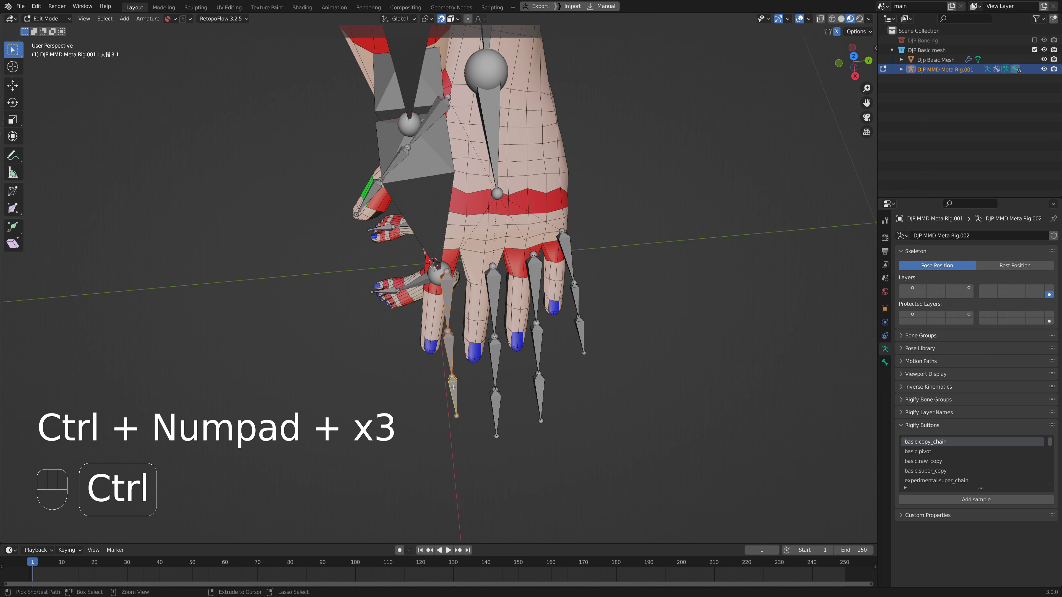
{"action": "middle_click_drag", "start_coordinate": [475, 367], "coordinate": [454, 280]}
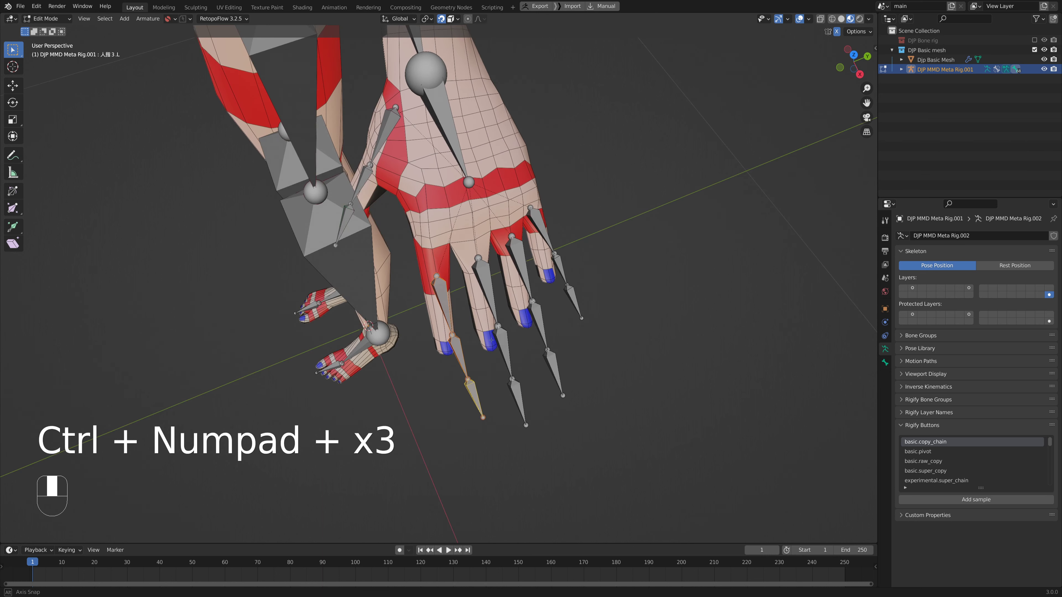
{"action": "key", "text": "g"}
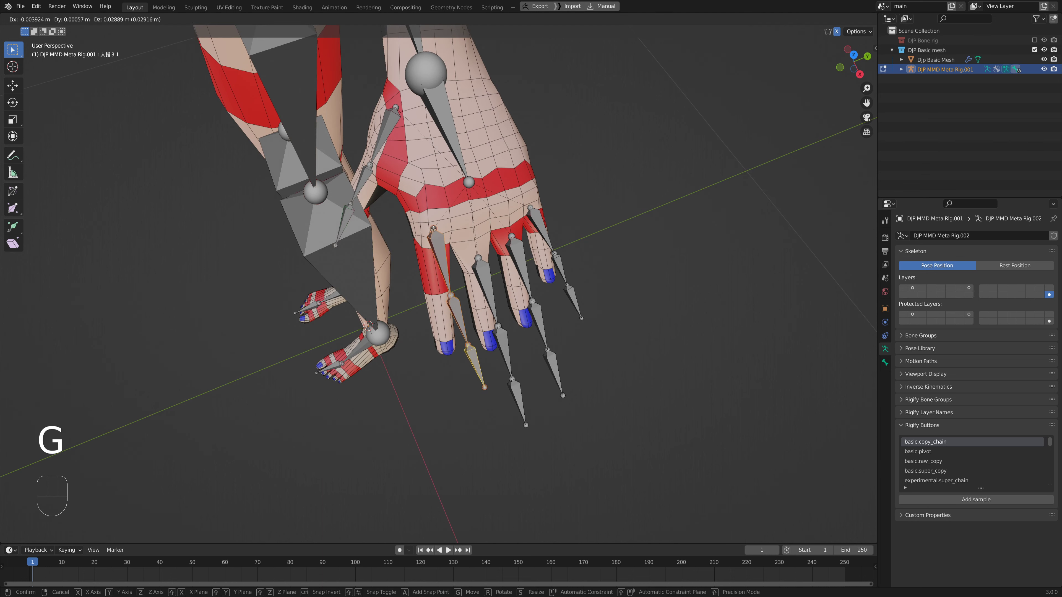
{"action": "key", "text": "Return"}
{"action": "middle_click_drag", "start_coordinate": [431, 229], "coordinate": [454, 369]}
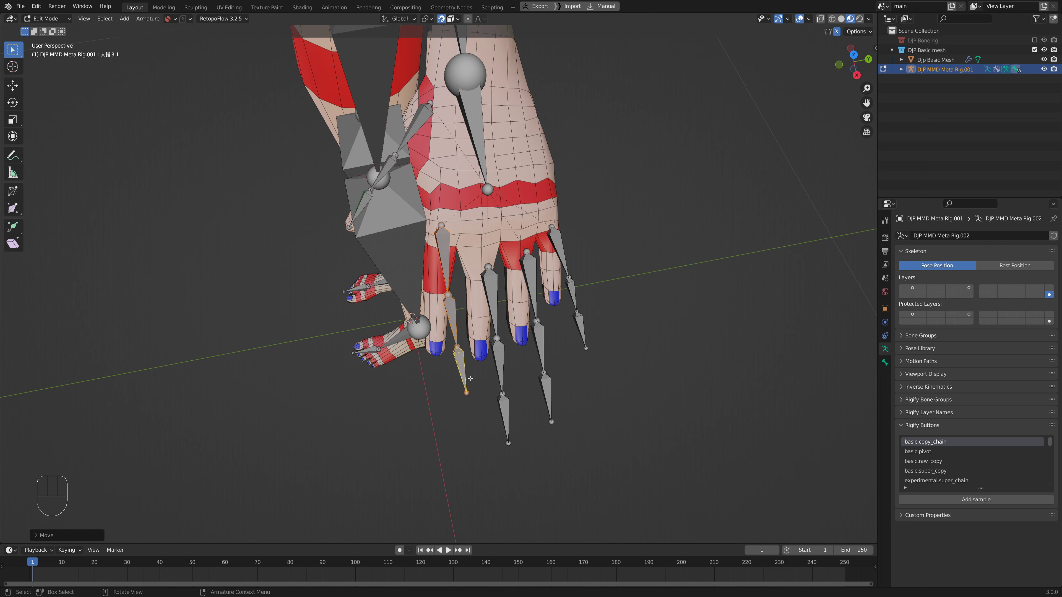
Scale the left index finger bone chain to about 0.62 and move it back up to the finger's knuckle.
{"action": "key", "text": "s"}
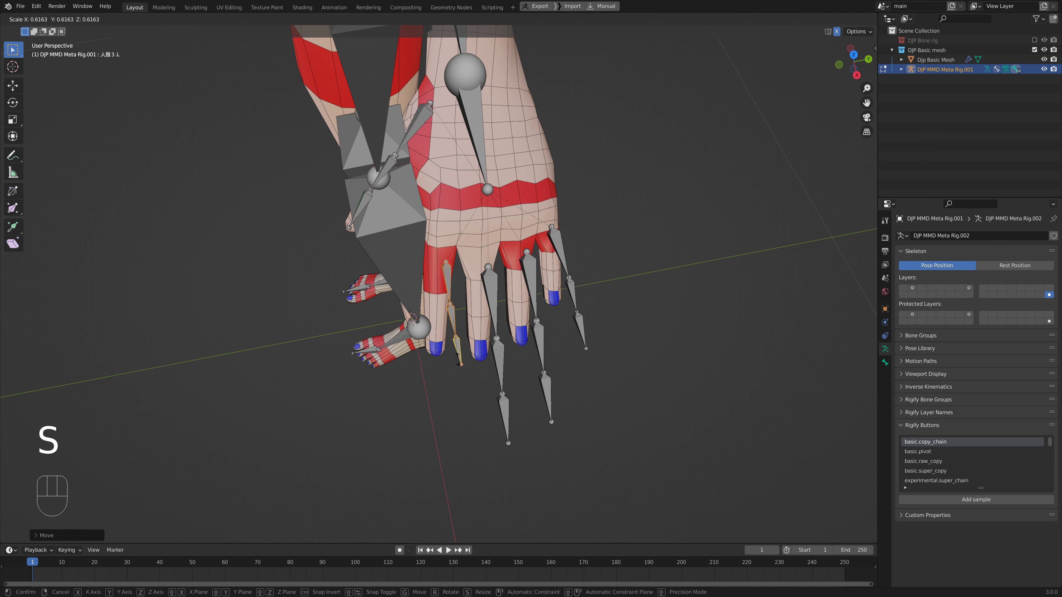
{"action": "left_click", "coordinate": [458, 358]}
{"action": "key", "text": "g"}
{"action": "left_click", "coordinate": [440, 237]}
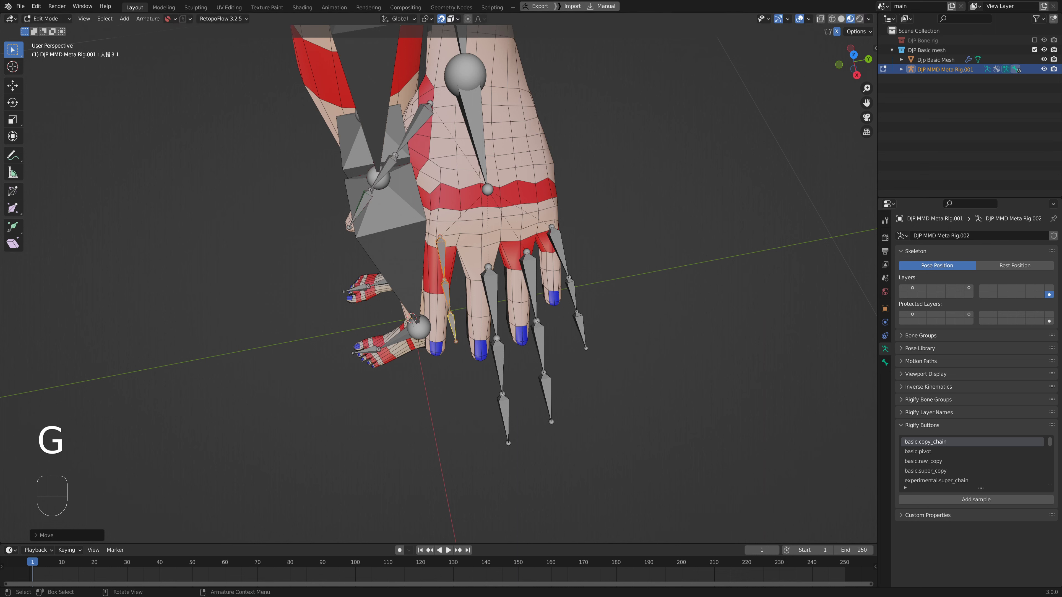
Move the left index finger's end bone about 0.007 m into the finger and its tip joint about 0.004 m to the fingertip.
{"action": "left_click", "coordinate": [450, 330]}
{"action": "key", "text": "g"}
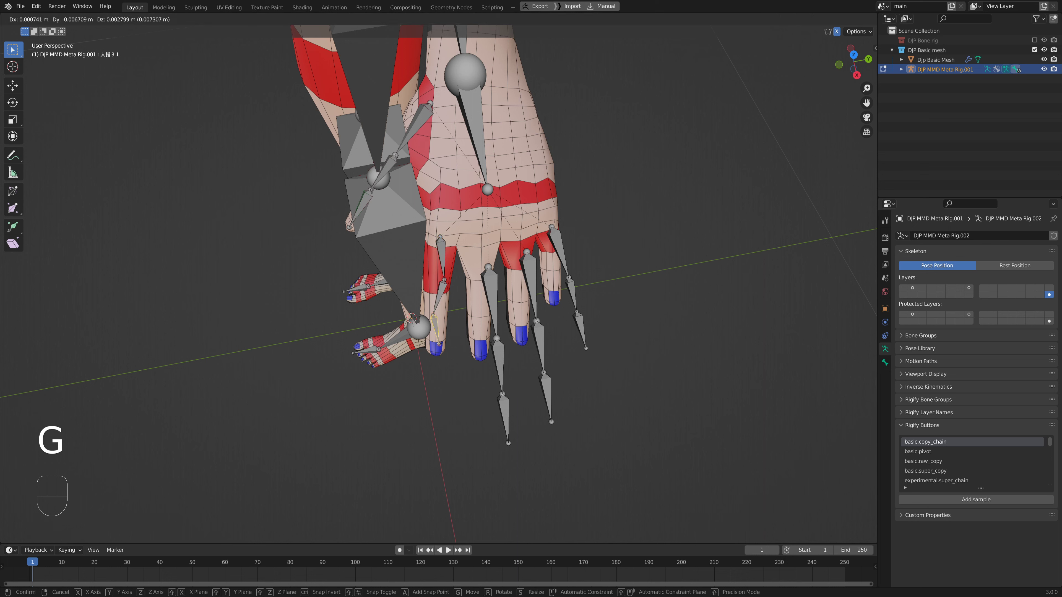
{"action": "left_click", "coordinate": [430, 342]}
{"action": "left_click", "coordinate": [440, 328]}
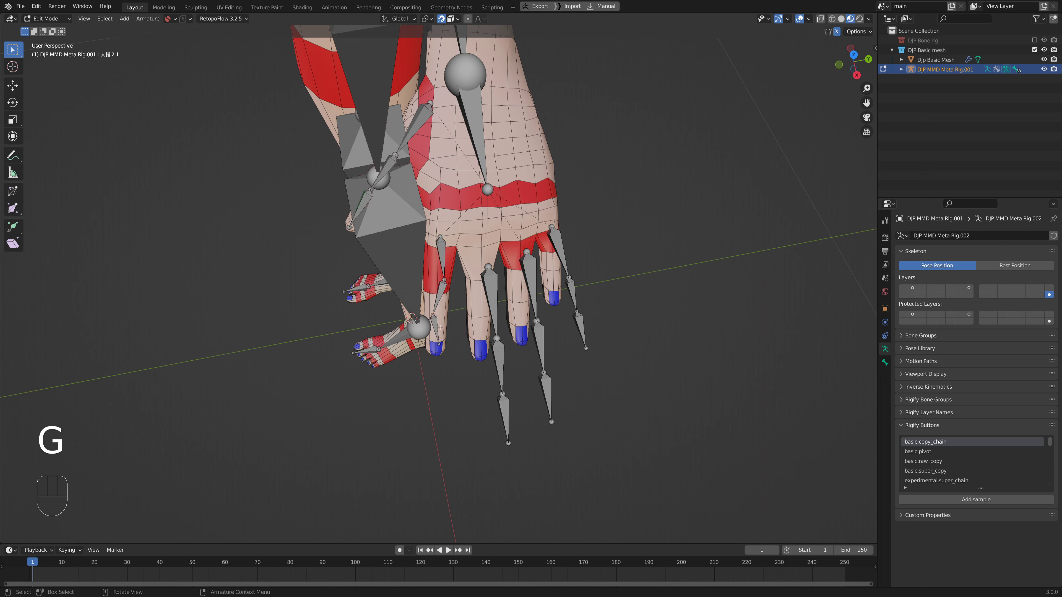
{"action": "key", "text": "g"}
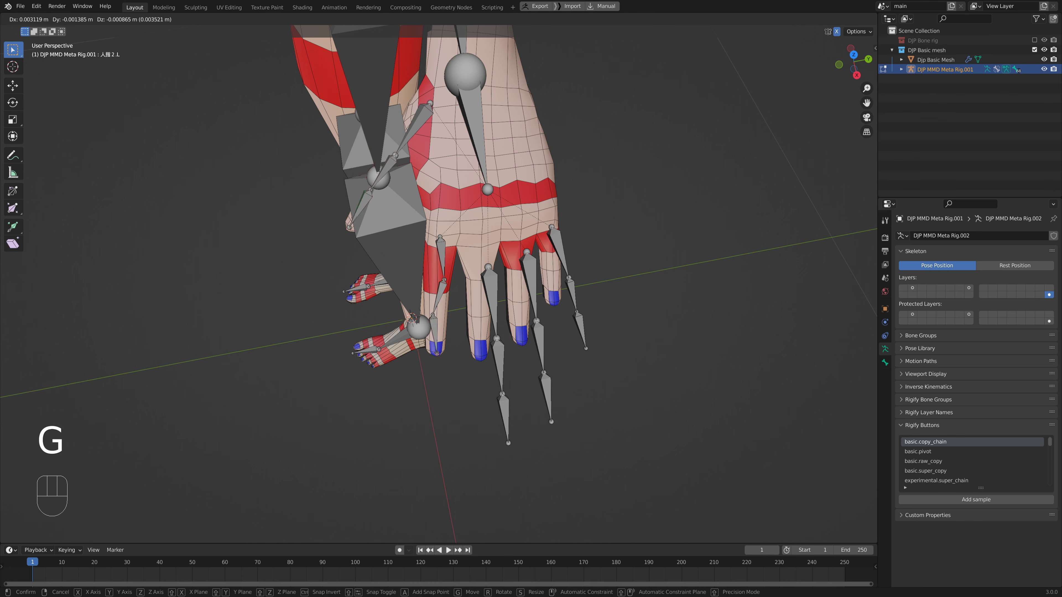
{"action": "left_click", "coordinate": [435, 355]}
Move the inner joint of the left index finger chain about 0.004 m to centre it in the finger.
{"action": "middle_click_drag", "start_coordinate": [436, 355], "coordinate": [461, 321]}
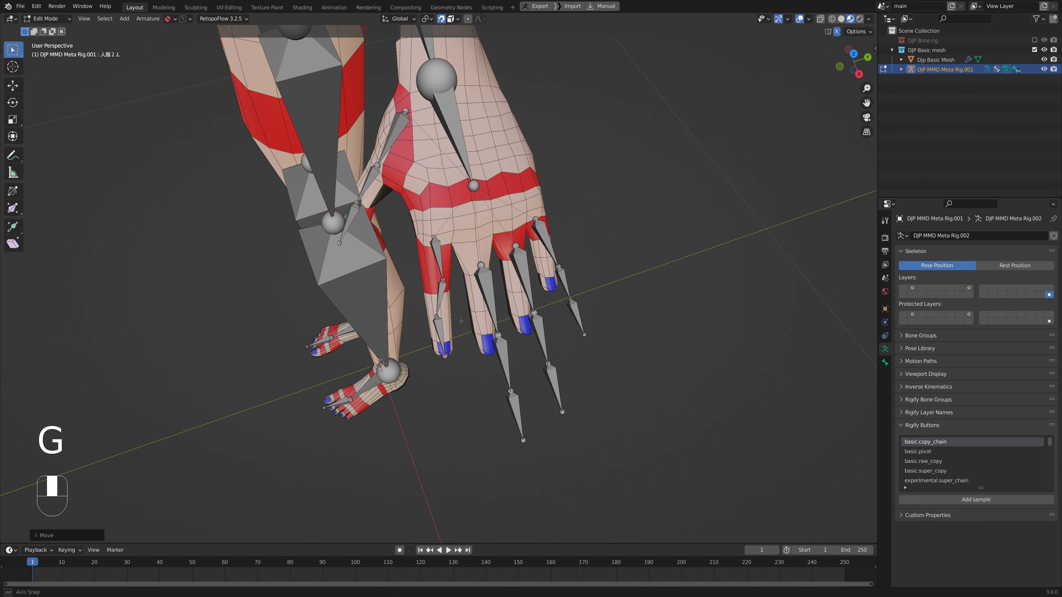
{"action": "left_click", "coordinate": [452, 287]}
{"action": "key", "text": "g"}
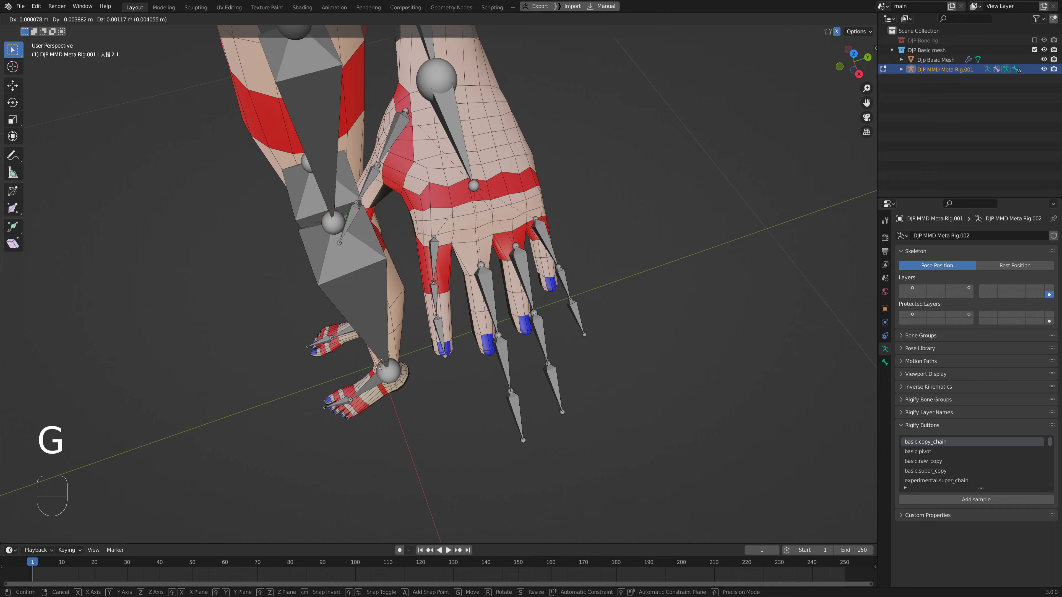
{"action": "left_click", "coordinate": [434, 277]}
Switch to editing the Djp Basic Mesh and add a loop cut around the left index finger at its outer joint.
{"action": "middle_click_drag", "start_coordinate": [434, 278], "coordinate": [488, 324]}
{"action": "key", "text": "Tab"}
{"action": "scroll", "coordinate": [488, 324], "scroll_direction": "up", "scroll_amount": 3}
{"action": "left_click", "coordinate": [480, 302]}
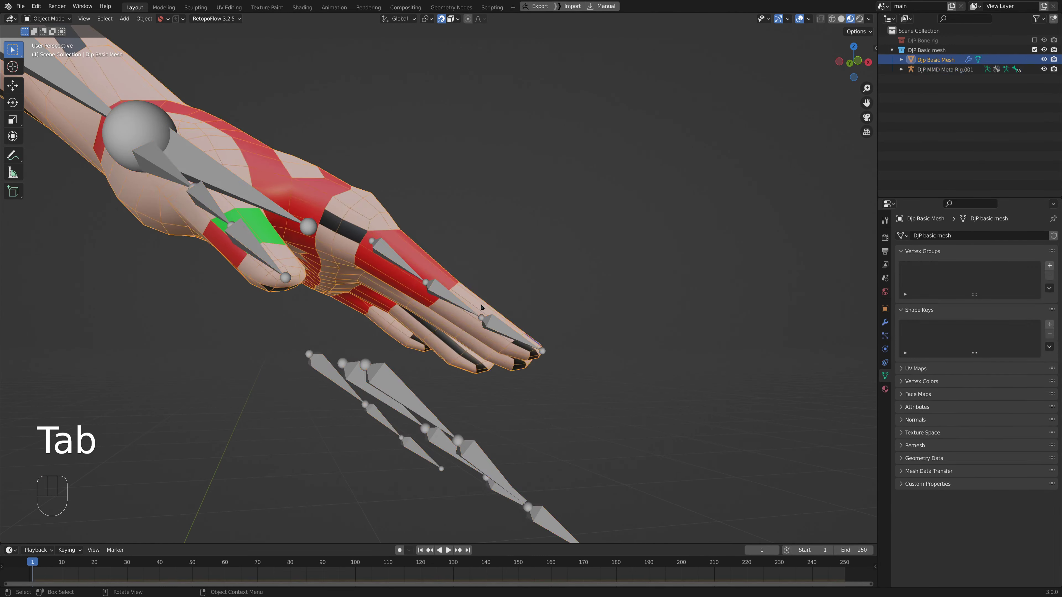
{"action": "key", "text": "Tab"}
{"action": "middle_click_drag", "start_coordinate": [481, 303], "coordinate": [446, 348]}
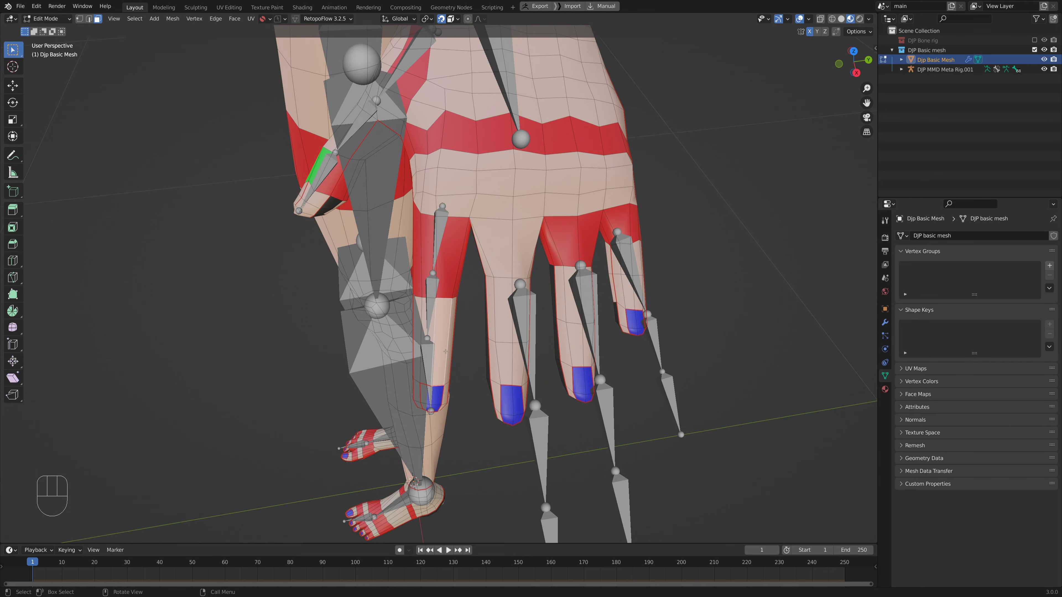
{"action": "key", "text": "ctrl+r"}
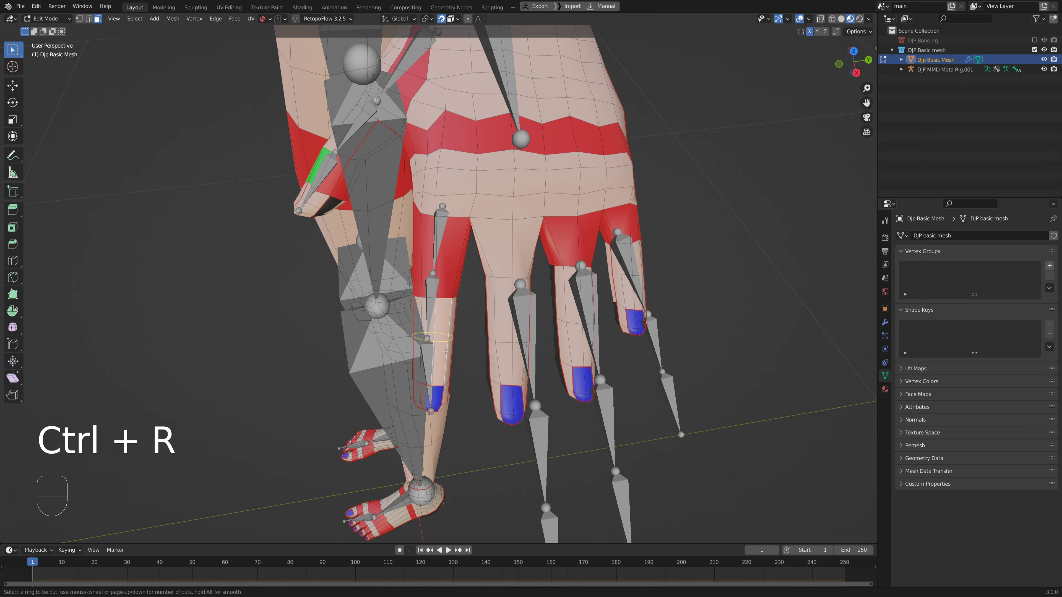
{"action": "left_click", "coordinate": [446, 352]}
{"action": "left_click", "coordinate": [446, 351]}
Return to editing the meta rig and shift the left index finger's inner joint outward to the mesh's finger joint.
{"action": "middle_click_drag", "start_coordinate": [446, 352], "coordinate": [472, 348]}
{"action": "key", "text": "Tab"}
{"action": "left_click", "coordinate": [473, 347]}
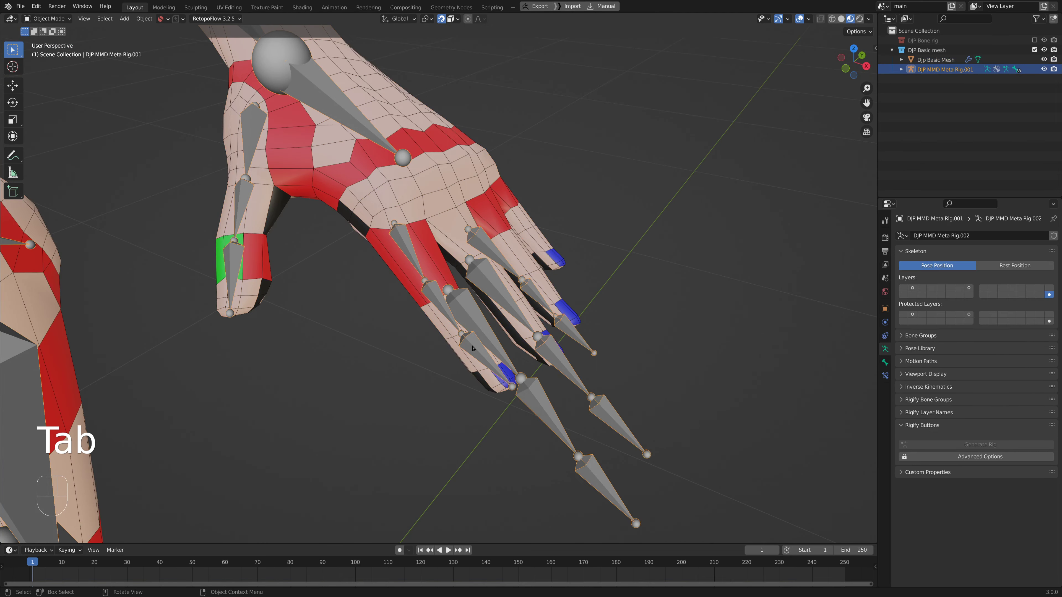
{"action": "key", "text": "Tab"}
{"action": "middle_click_drag", "start_coordinate": [472, 348], "coordinate": [465, 268]}
{"action": "key", "text": "g"}
{"action": "left_click", "coordinate": [476, 320]}
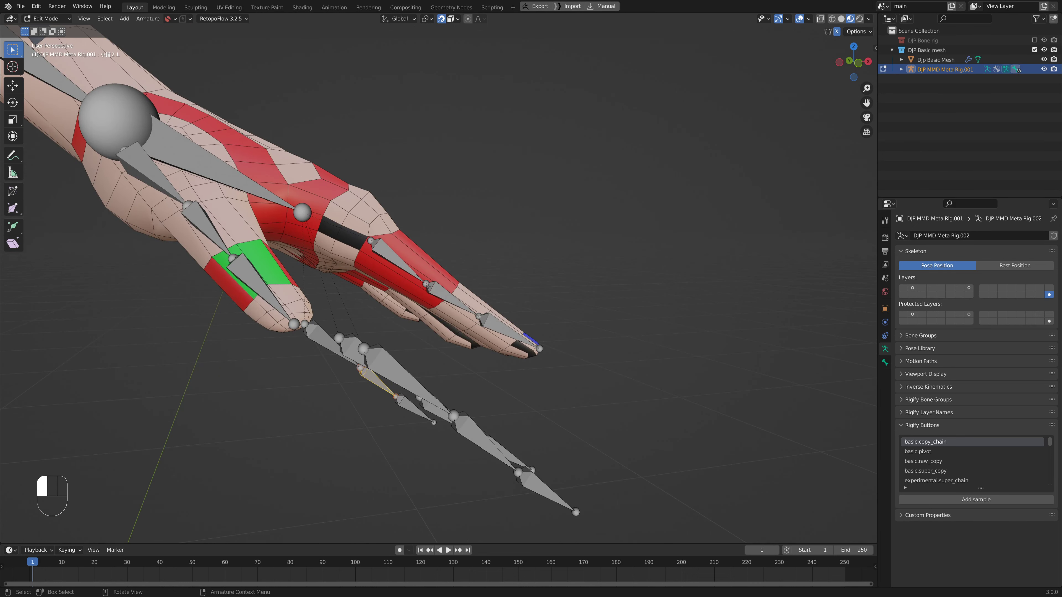
{"action": "key", "text": "g"}
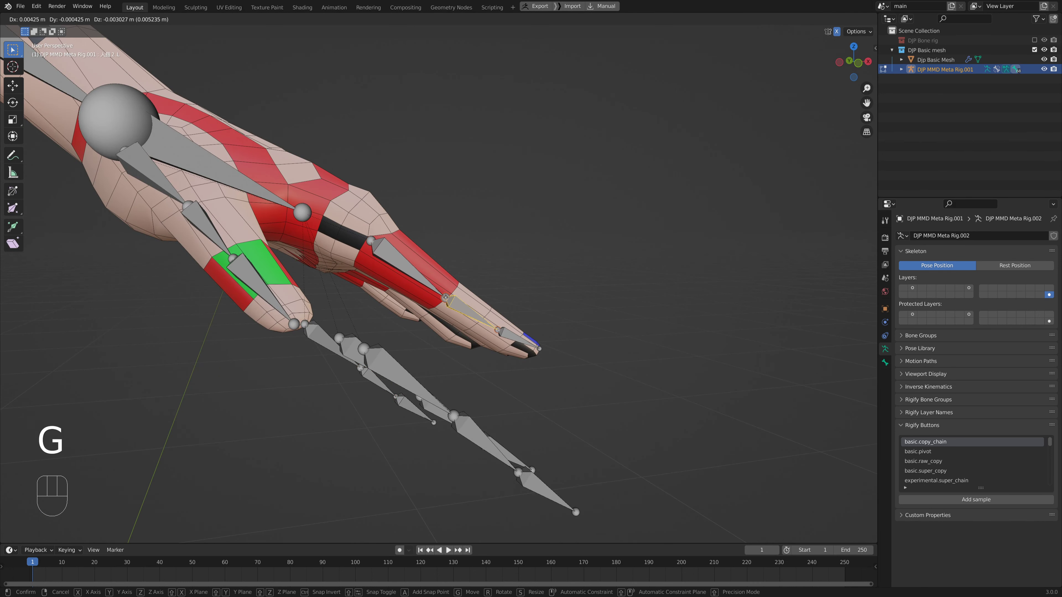
{"action": "right_click", "coordinate": [446, 295]}
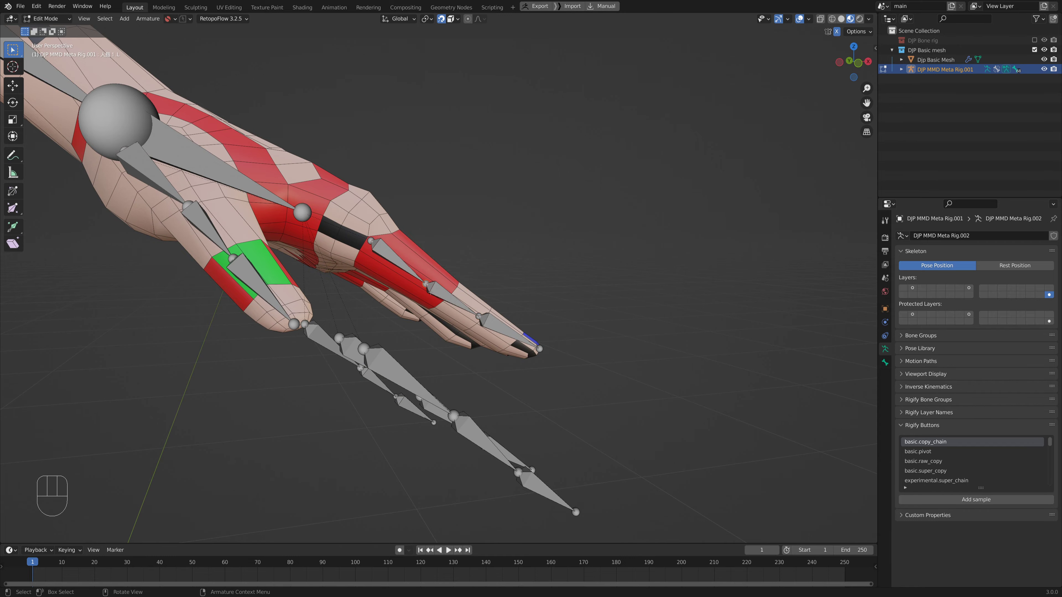
{"action": "key", "text": "g"}
{"action": "left_click", "coordinate": [459, 298]}
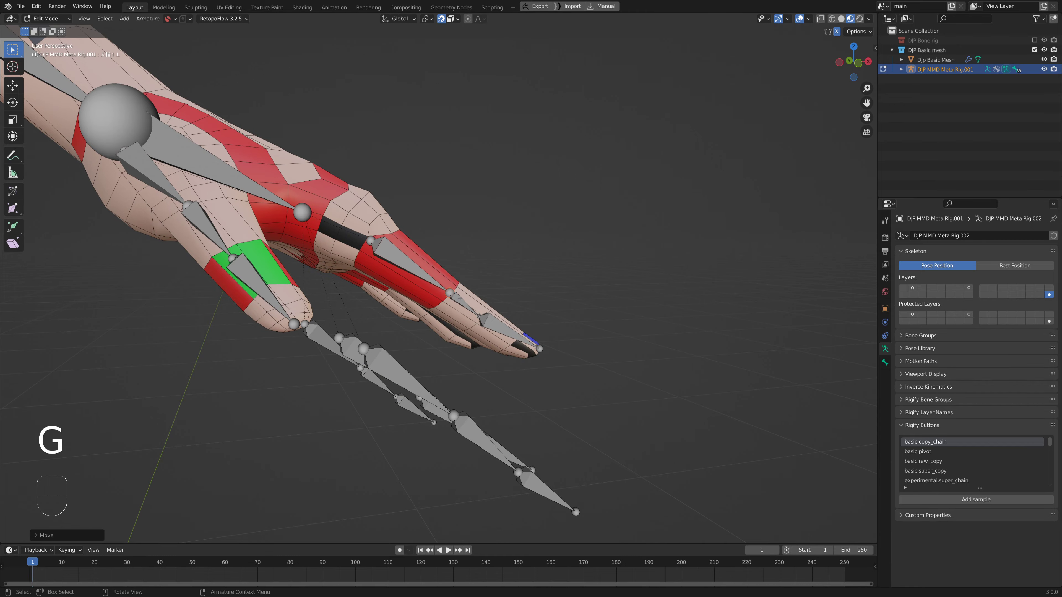
{"action": "mouse_move", "coordinate": [460, 298]}
{"action": "middle_mouse_down"}
{"action": "mouse_move", "coordinate": [389, 341]}
{"action": "mouse_move", "coordinate": [450, 303]}
{"action": "middle_mouse_up"}
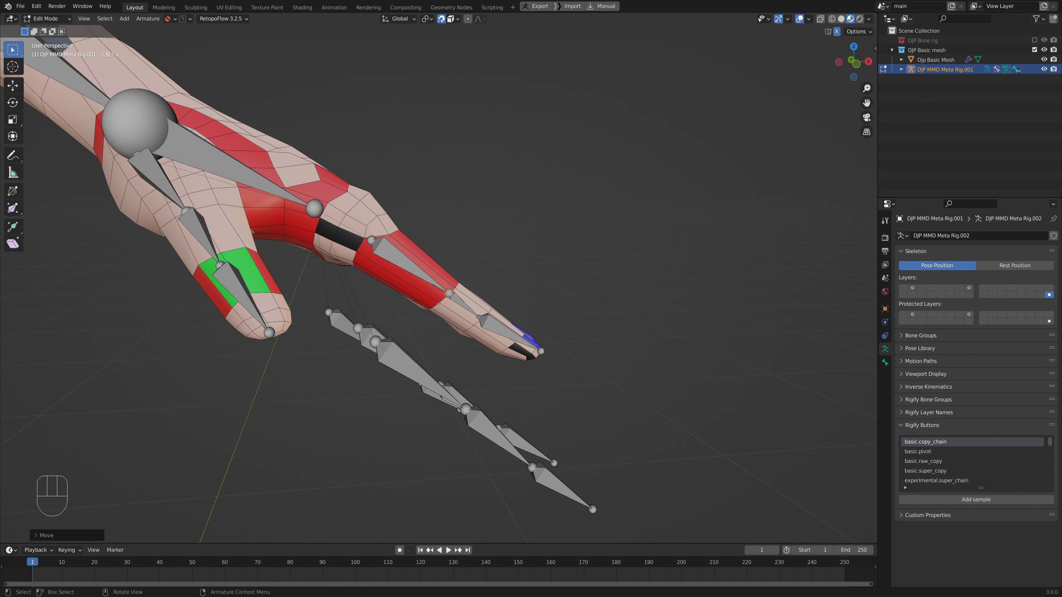
In the basic mesh, select the edge loop at the index finger's inner joint and edge-slide it by about -0.15.
{"action": "key", "text": "Tab"}
{"action": "left_click", "coordinate": [438, 305]}
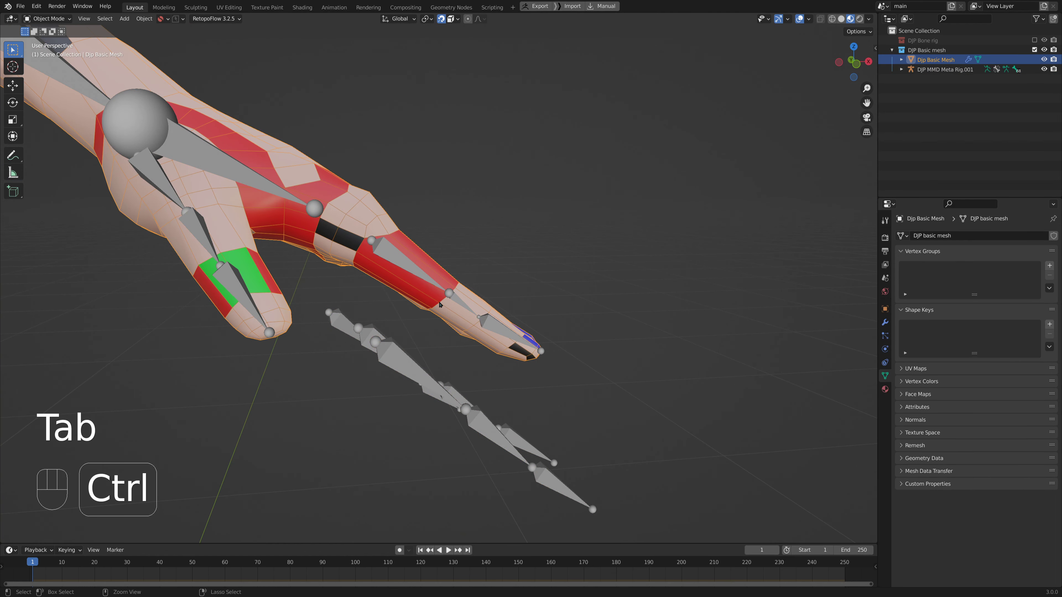
{"action": "key", "text": "ctrl+Tab"}
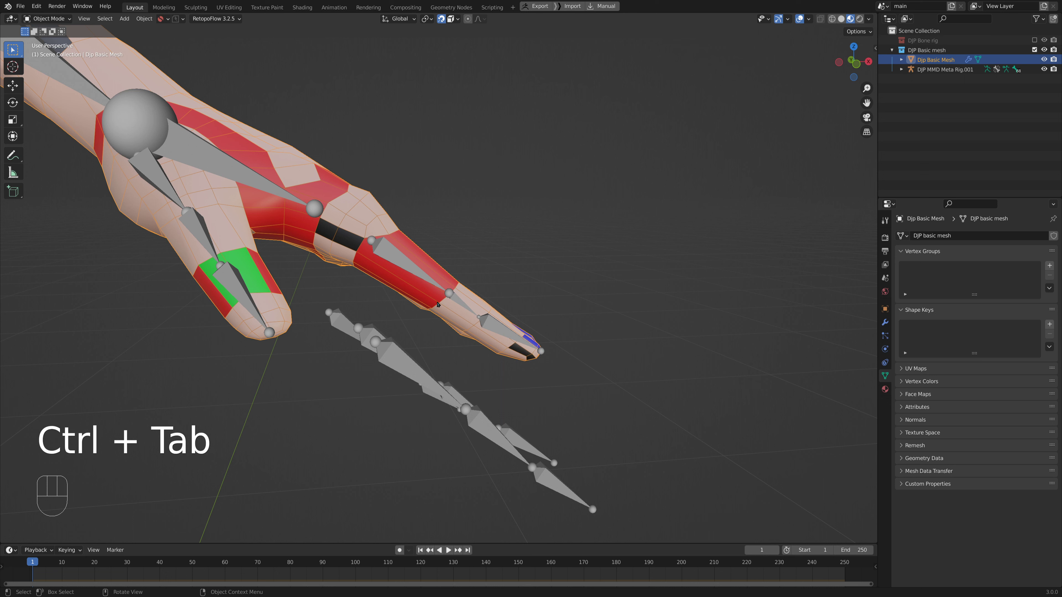
{"action": "key", "text": "Tab"}
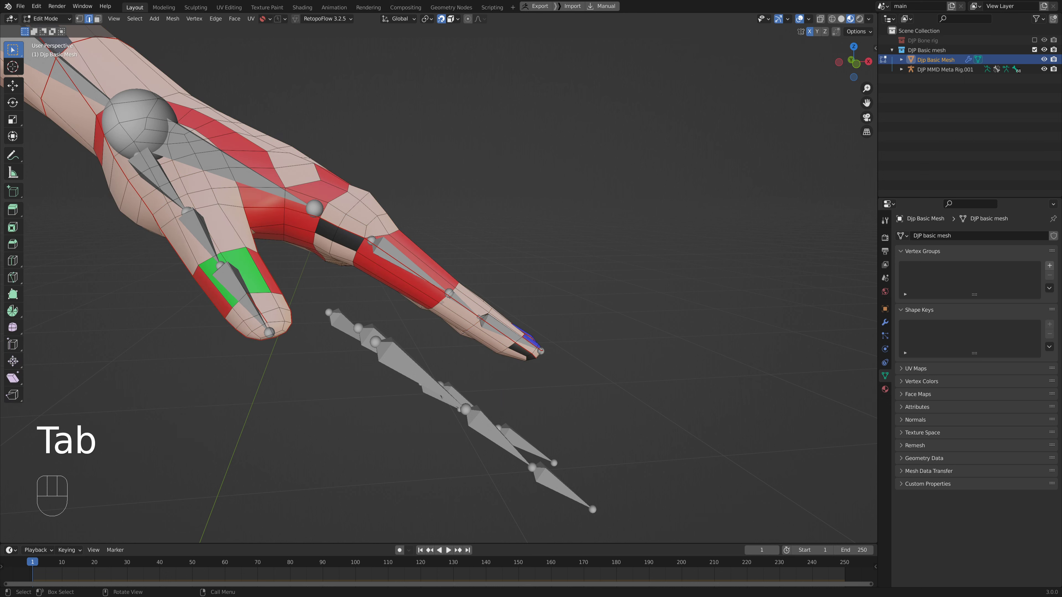
{"action": "left_click", "coordinate": [440, 303], "text": "alt+shift"}
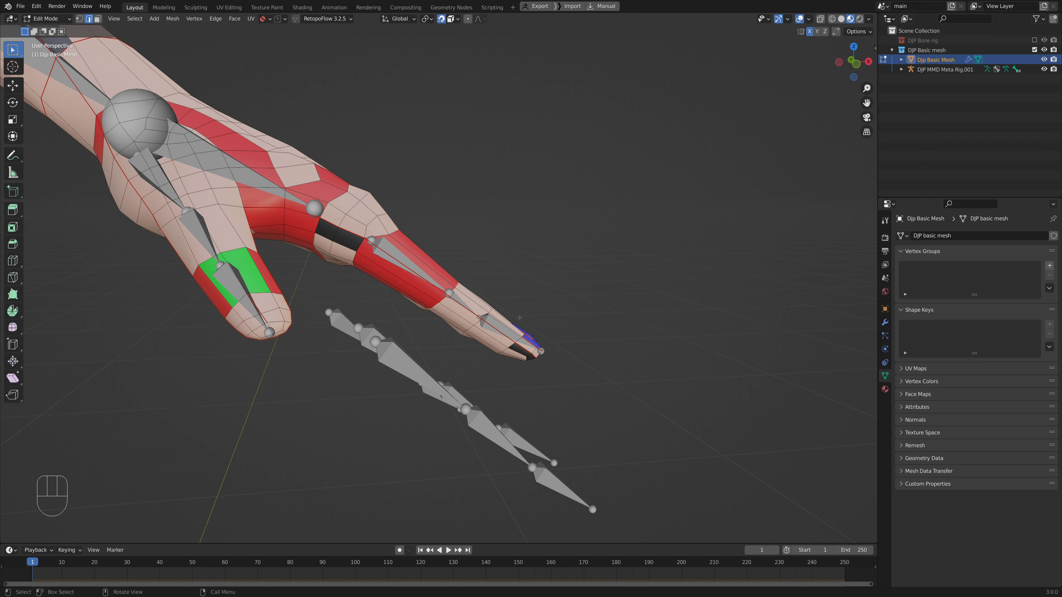
{"action": "key", "text": "g"}
{"action": "key", "text": "g"}
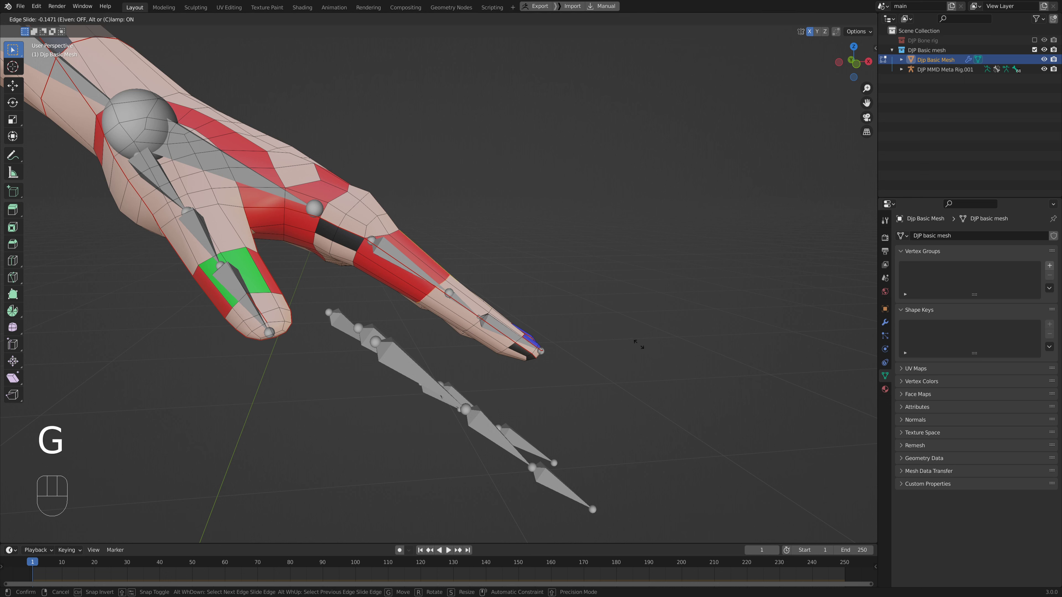
{"action": "left_click", "coordinate": [637, 344]}
Return to editing the meta rig and move the index finger's inner joint back toward the knuckle to match the repositioned edge loop.
{"action": "key", "text": "Tab"}
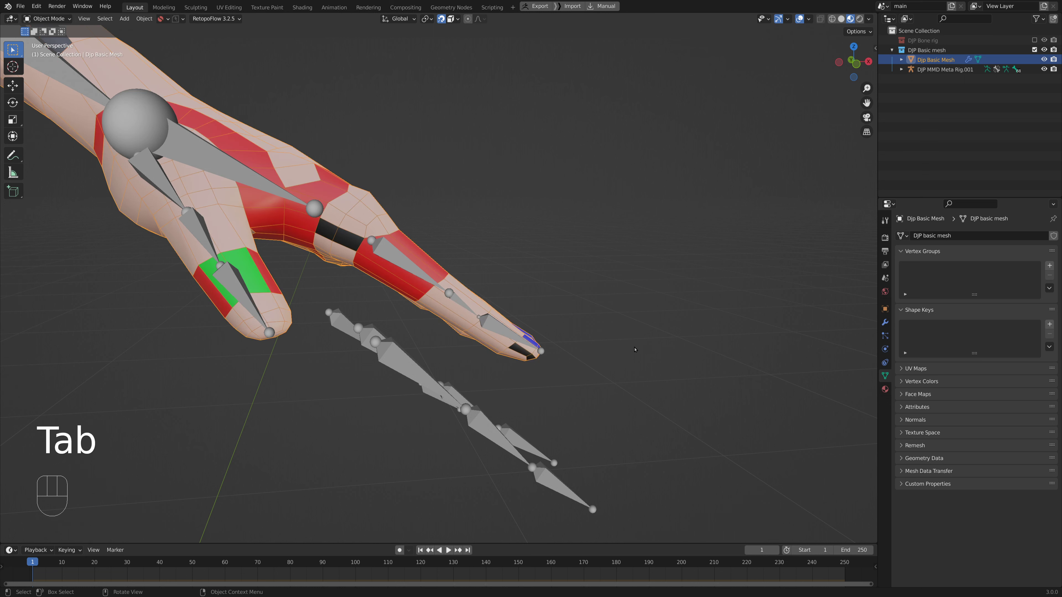
{"action": "left_click", "coordinate": [453, 295]}
{"action": "key", "text": "Tab"}
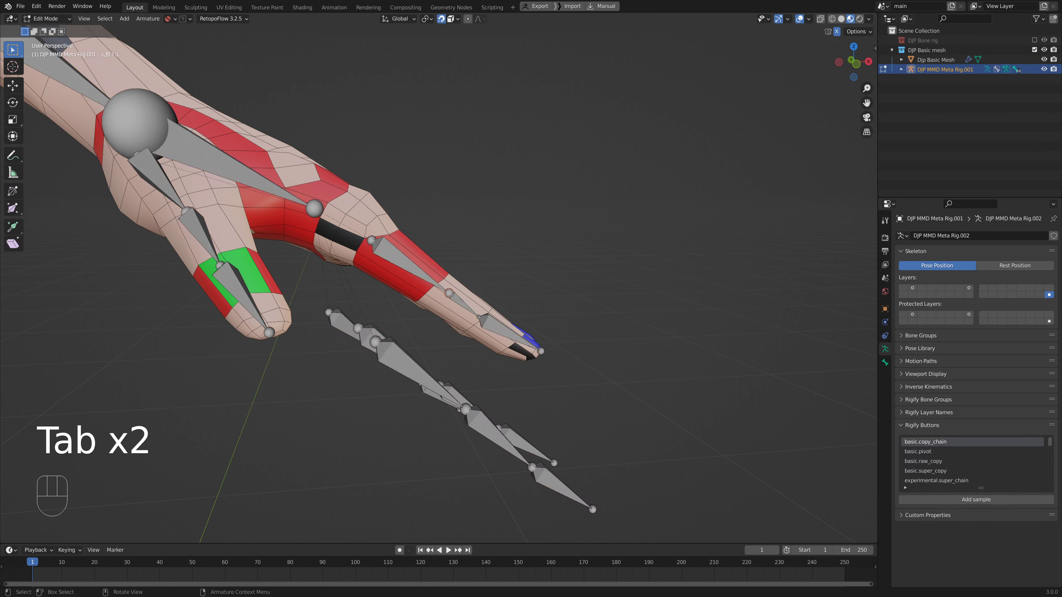
{"action": "key", "text": "g"}
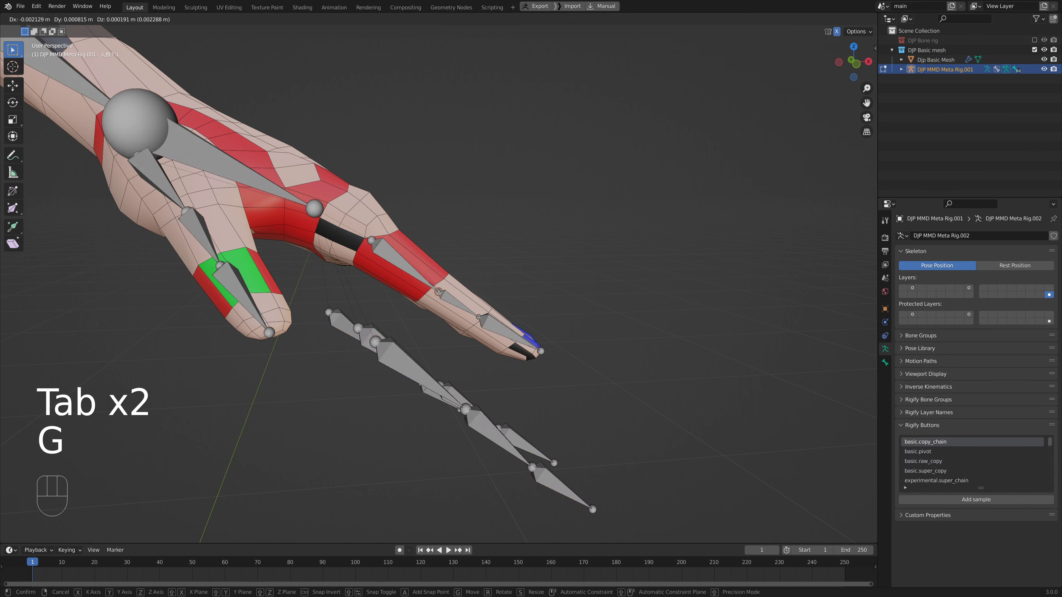
{"action": "left_click", "coordinate": [434, 286]}
Select the whole left middle finger bone chain and move it about 0.024 m, mainly upward, to the finger's knuckle.
{"action": "middle_click_drag", "start_coordinate": [434, 286], "coordinate": [475, 358]}
{"action": "scroll", "coordinate": [448, 361], "scroll_direction": "down", "scroll_amount": 2}
{"action": "left_click", "coordinate": [498, 326]}
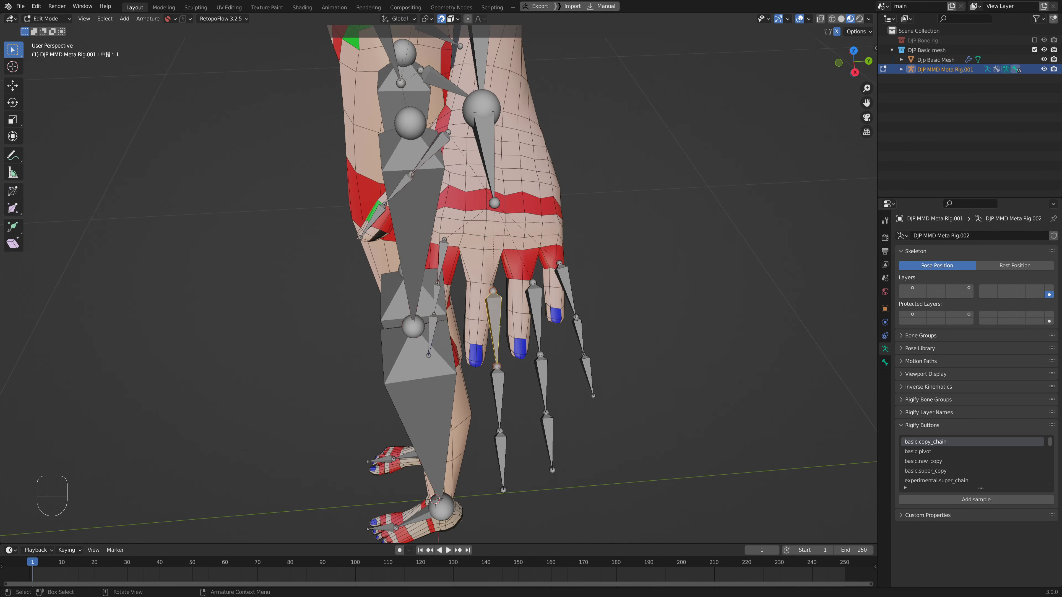
{"action": "key", "text": "ctrl+KP_Add"}
{"action": "key", "text": "ctrl+KP_Add"}
{"action": "key", "text": "ctrl+KP_Add"}
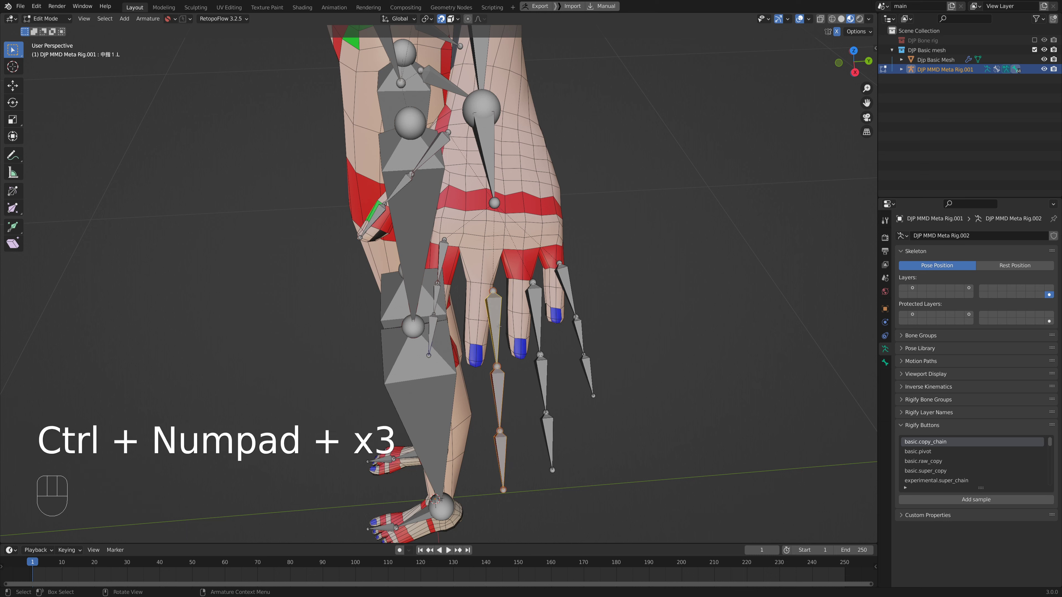
{"action": "key", "text": "g"}
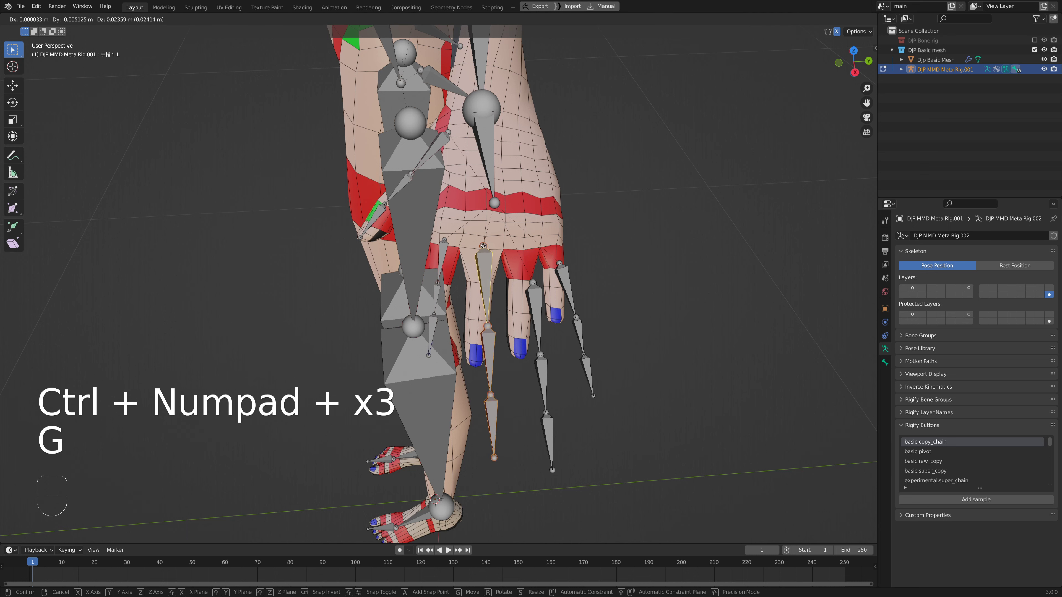
{"action": "left_click", "coordinate": [484, 269]}
Move the inner and outer joints of the left middle finger chain up into the finger mesh.
{"action": "left_click", "coordinate": [488, 326]}
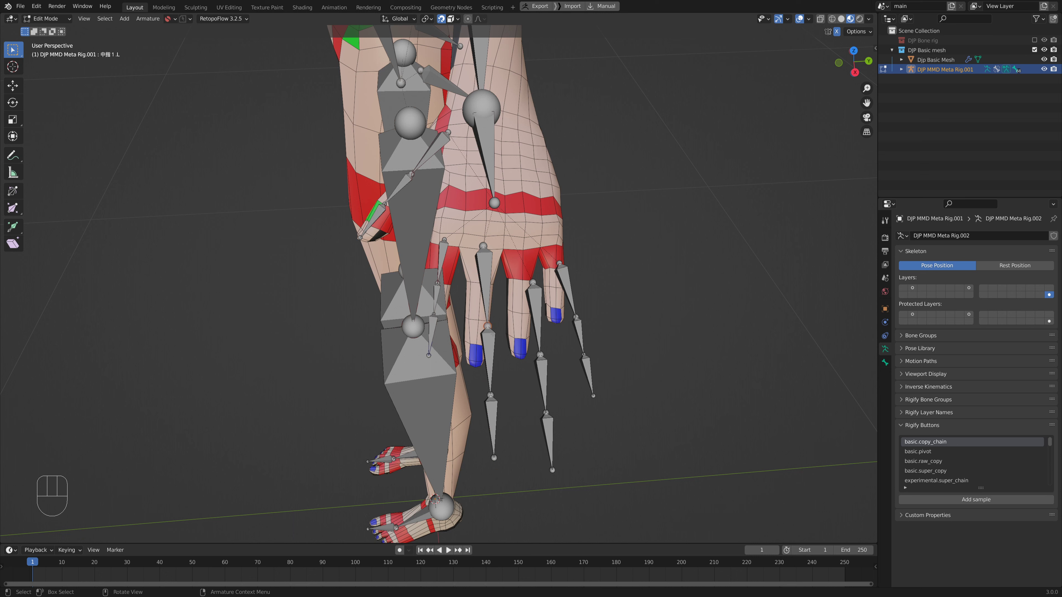
{"action": "key", "text": "g"}
{"action": "left_click", "coordinate": [486, 316]}
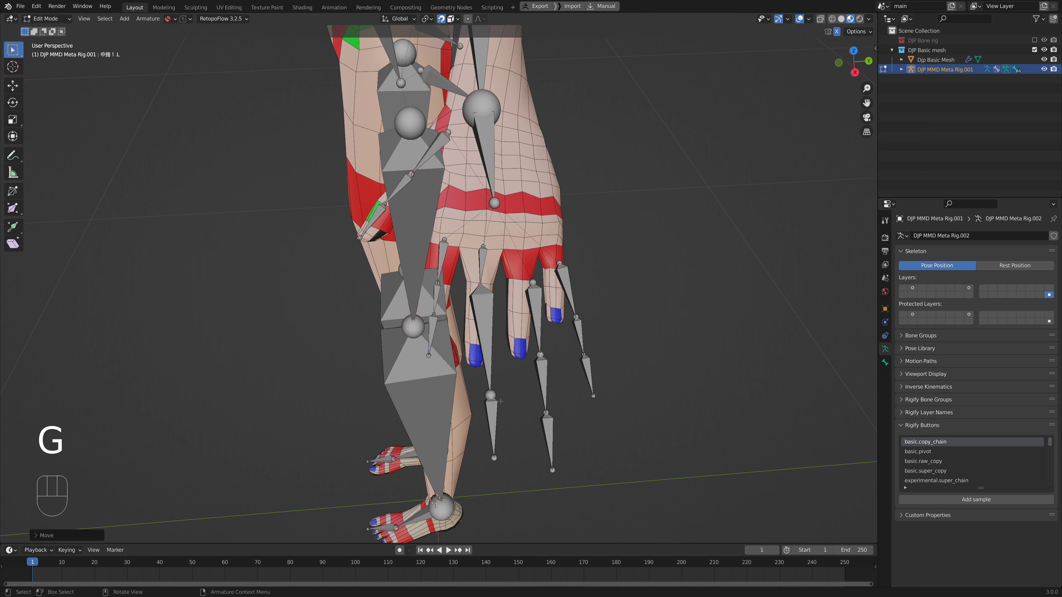
{"action": "key", "text": "g"}
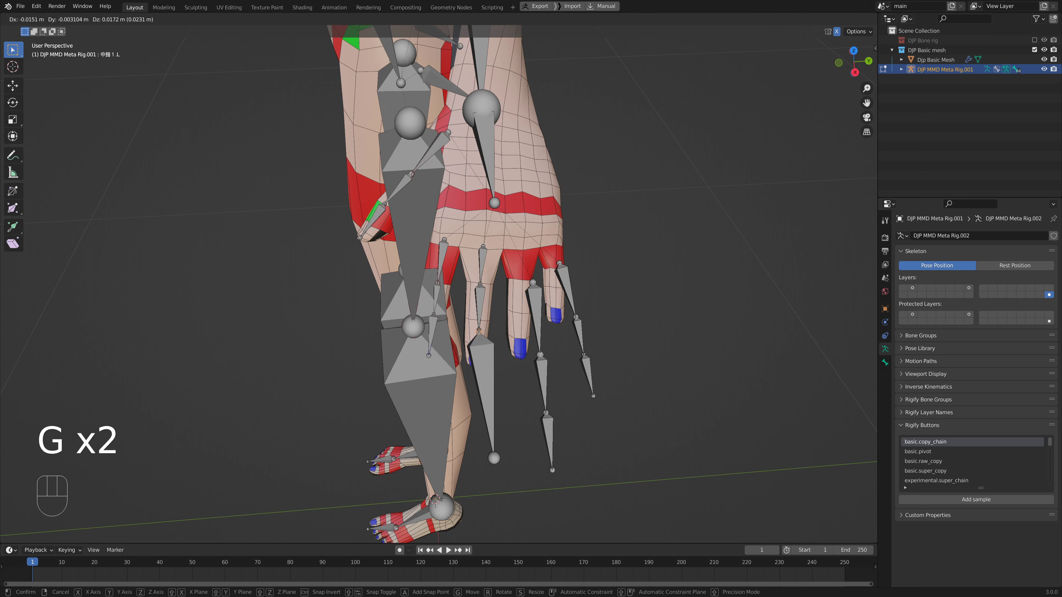
{"action": "left_click", "coordinate": [477, 319]}
Move the tip joint of the left middle finger chain about 0.033 m to the mesh's fingertip.
{"action": "left_click_drag", "start_coordinate": [518, 479], "coordinate": [487, 443]}
{"action": "key", "text": "g"}
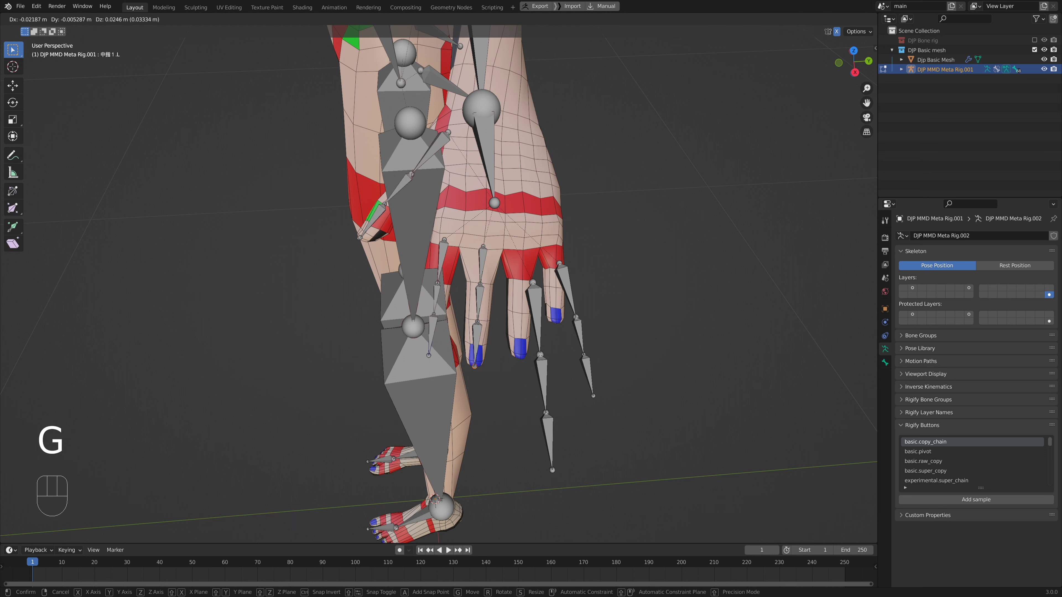
{"action": "left_click", "coordinate": [475, 366]}
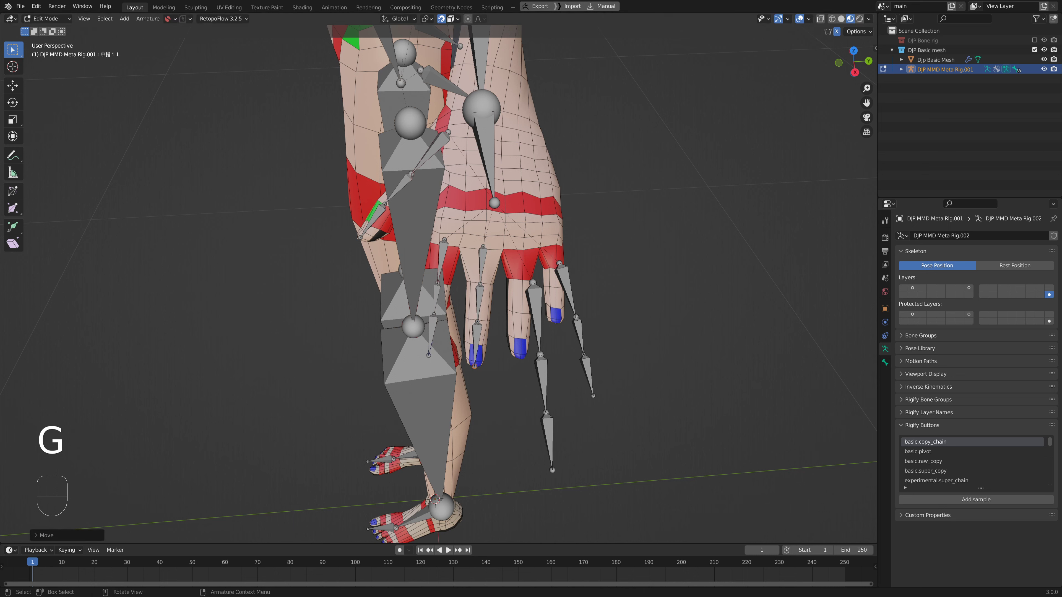
Move the left ring finger chain's base joint about 0.023 m to the knuckle and its inner joint up into the finger.
{"action": "left_click", "coordinate": [536, 290]}
{"action": "key", "text": "g"}
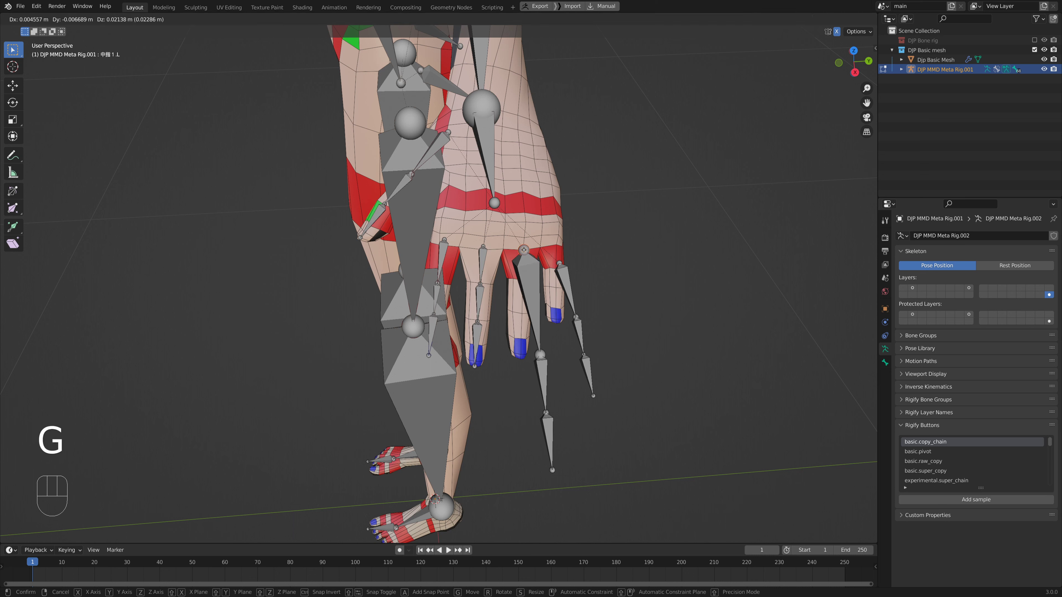
{"action": "left_click", "coordinate": [524, 250]}
{"action": "left_click", "coordinate": [540, 354]}
{"action": "key", "text": "g"}
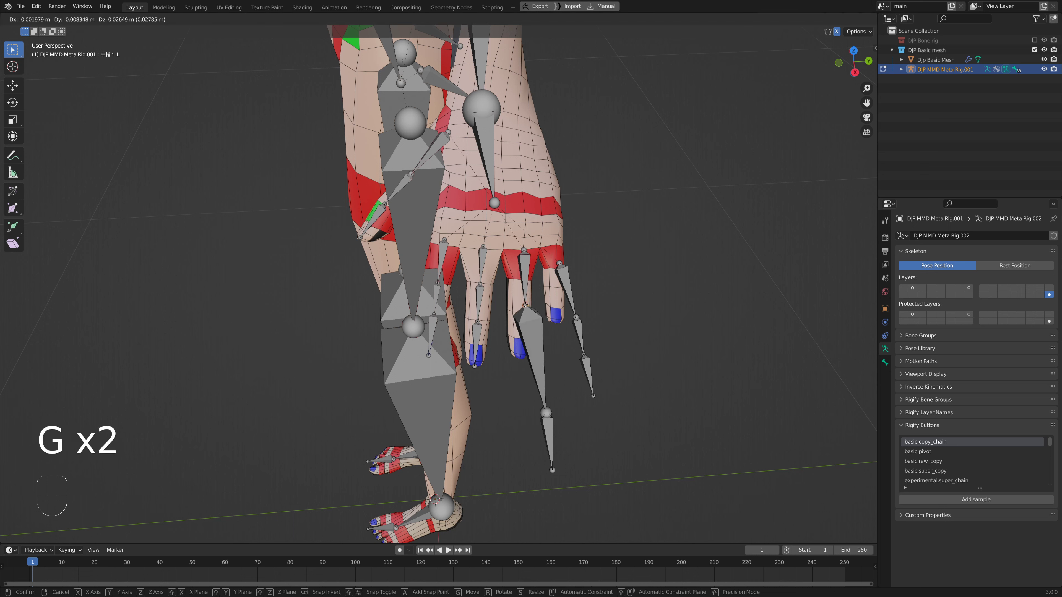
{"action": "left_click", "coordinate": [522, 283]}
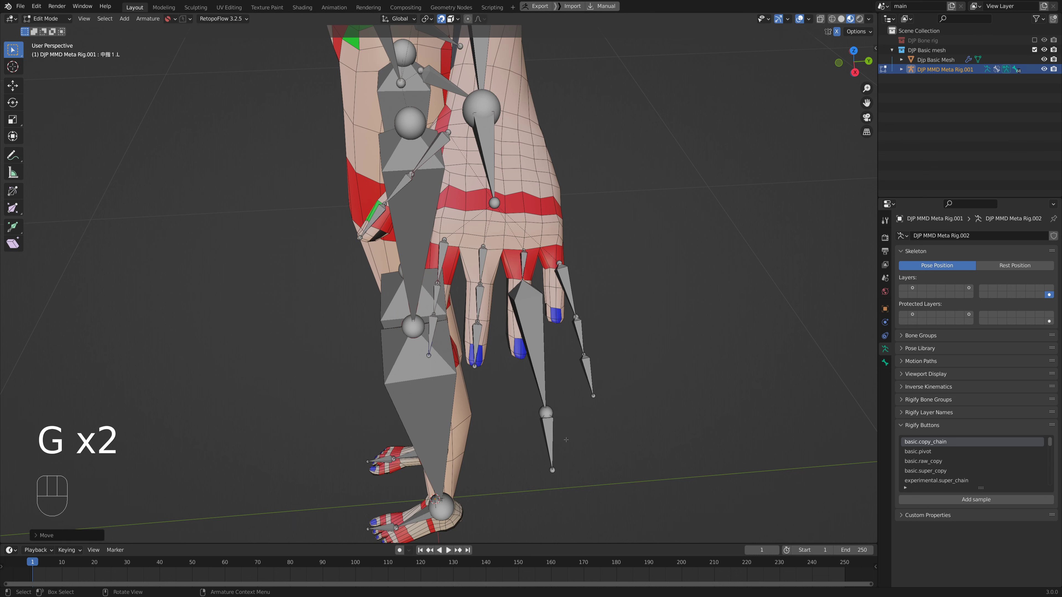
Move the left ring finger chain's outer joint about 0.043 m into the finger and its tip joint to the mesh's fingertip.
{"action": "left_click", "coordinate": [547, 414]}
{"action": "key", "text": "g"}
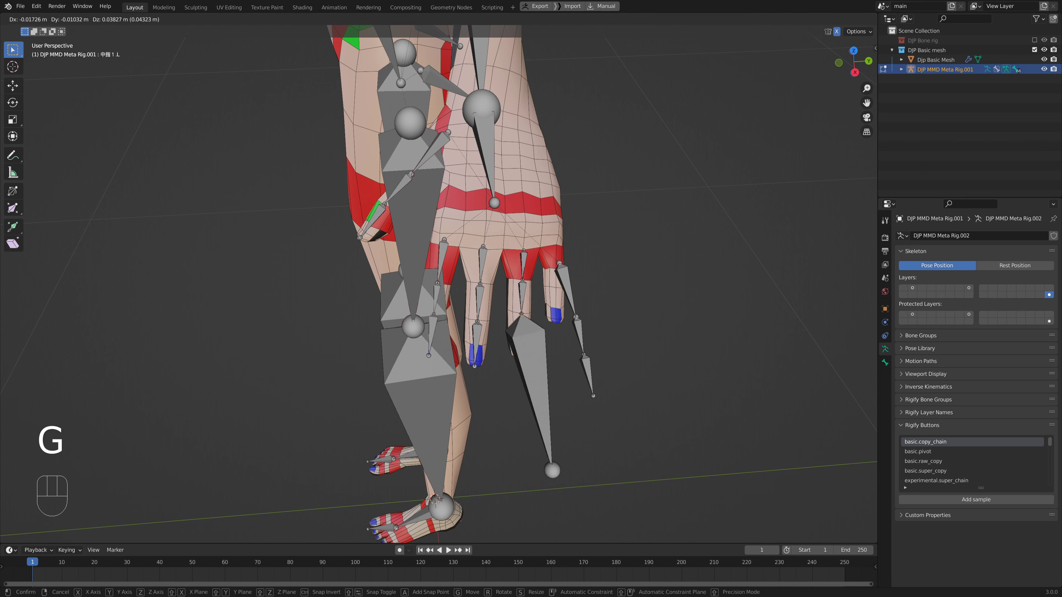
{"action": "left_click", "coordinate": [522, 313]}
{"action": "left_click", "coordinate": [552, 470]}
{"action": "key", "text": "g"}
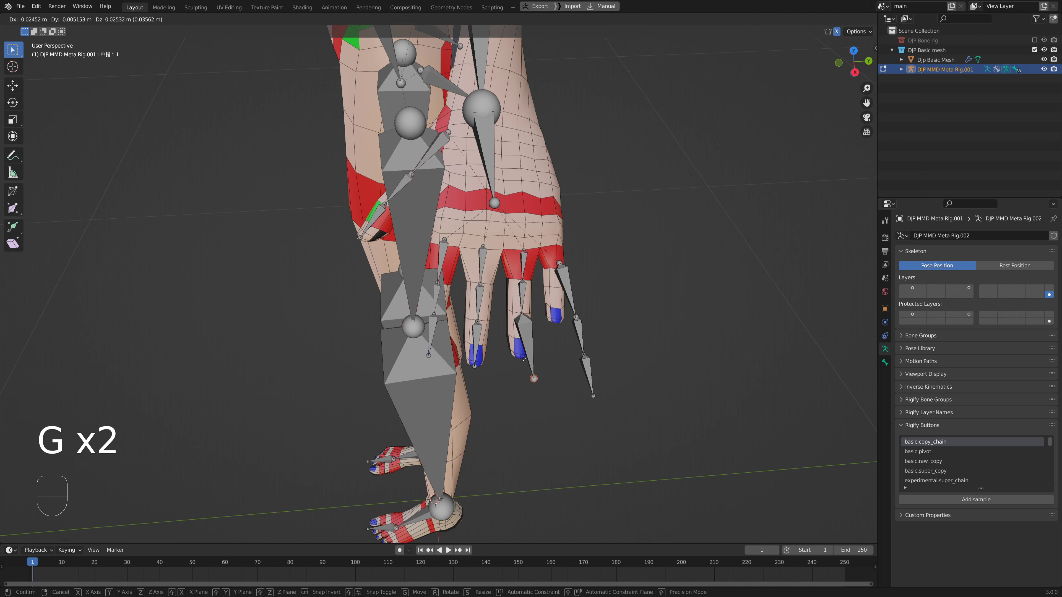
{"action": "left_click", "coordinate": [519, 358]}
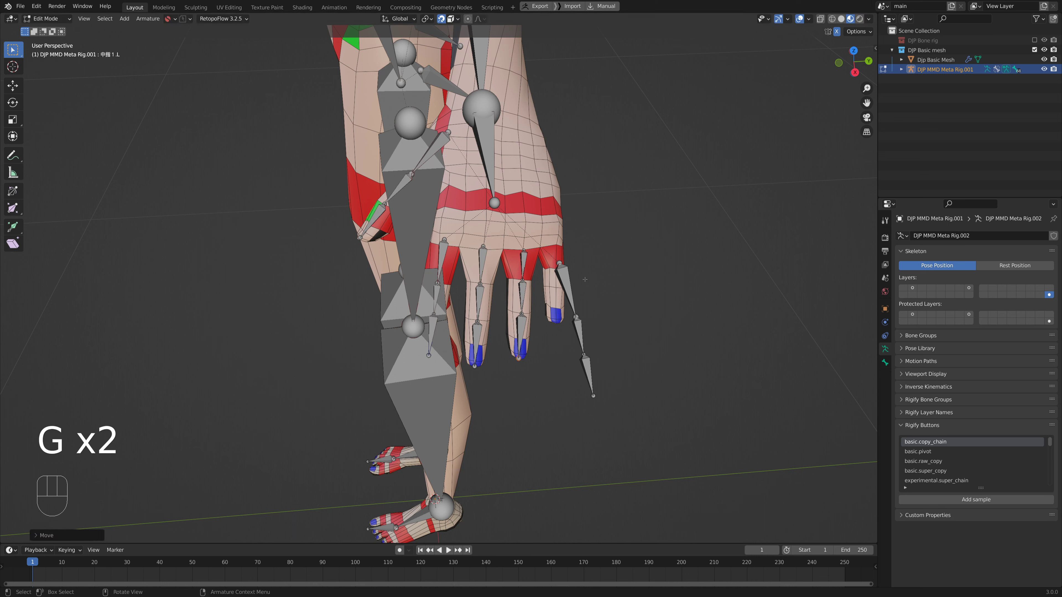
Move the left little finger chain's base joint to the knuckle and its inner joint about 0.03 m up into the finger.
{"action": "left_click", "coordinate": [560, 263]}
{"action": "key", "text": "g"}
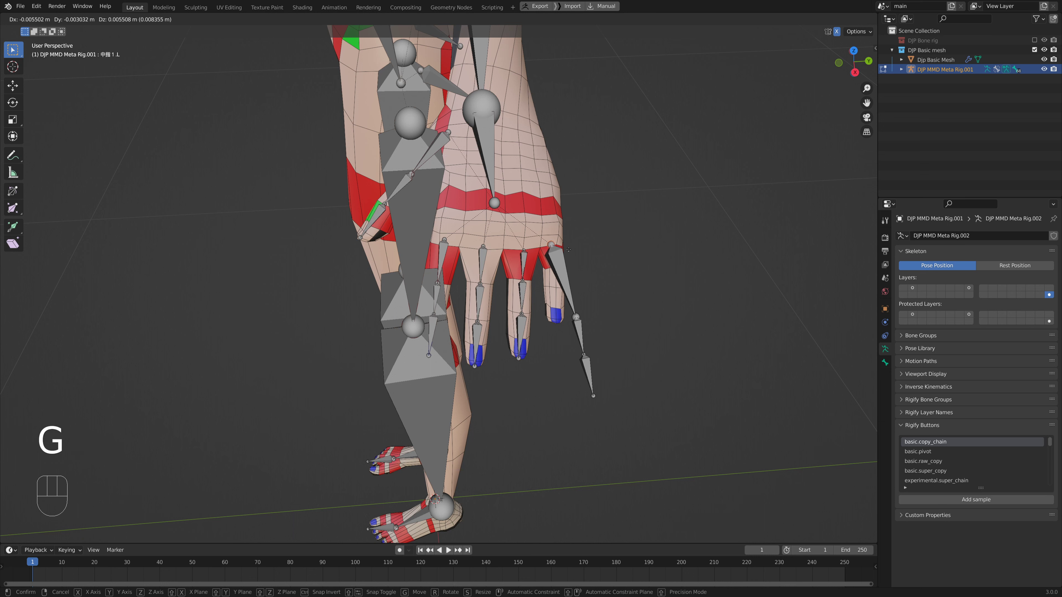
{"action": "left_click", "coordinate": [558, 246]}
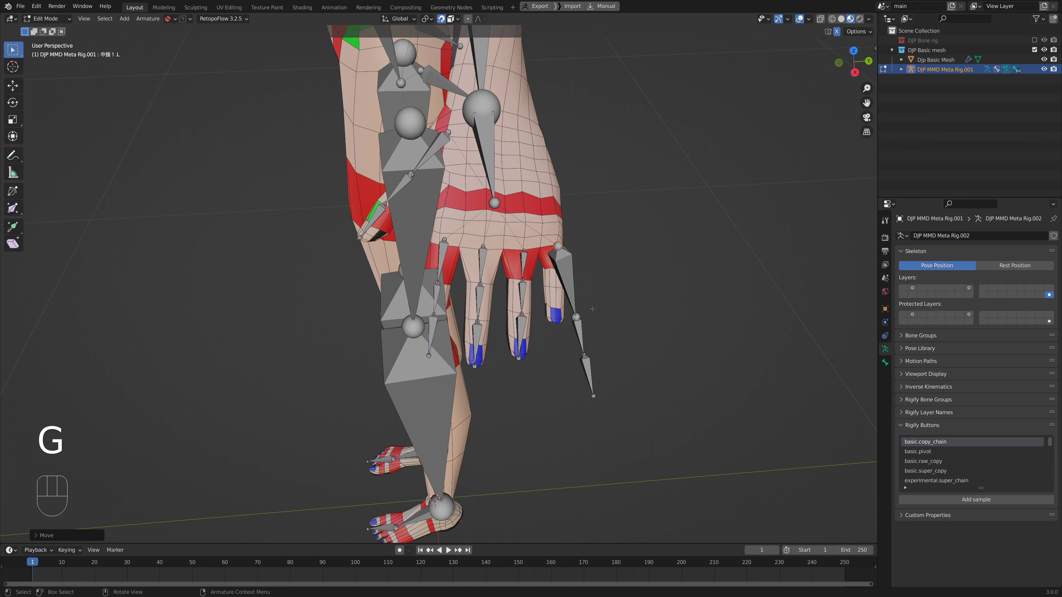
{"action": "left_click", "coordinate": [576, 317]}
{"action": "key", "text": "g"}
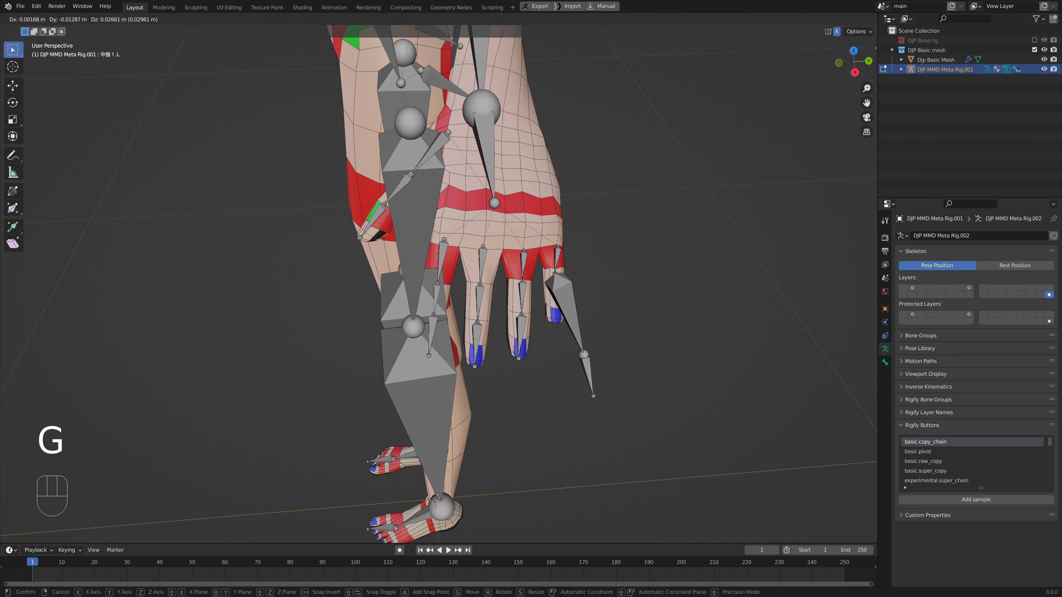
{"action": "left_click", "coordinate": [564, 281]}
Move the left little finger chain's outer joint into the finger and its tip joint about 0.042 m to the mesh's fingertip.
{"action": "left_click_drag", "start_coordinate": [605, 368], "coordinate": [575, 347]}
{"action": "key", "text": "g"}
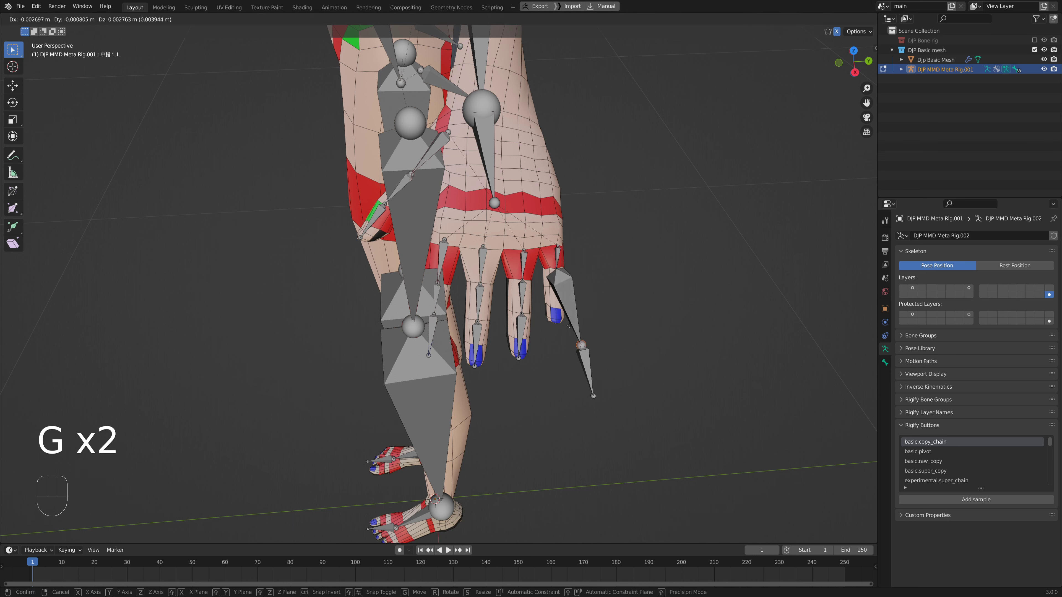
{"action": "left_click", "coordinate": [594, 396]}
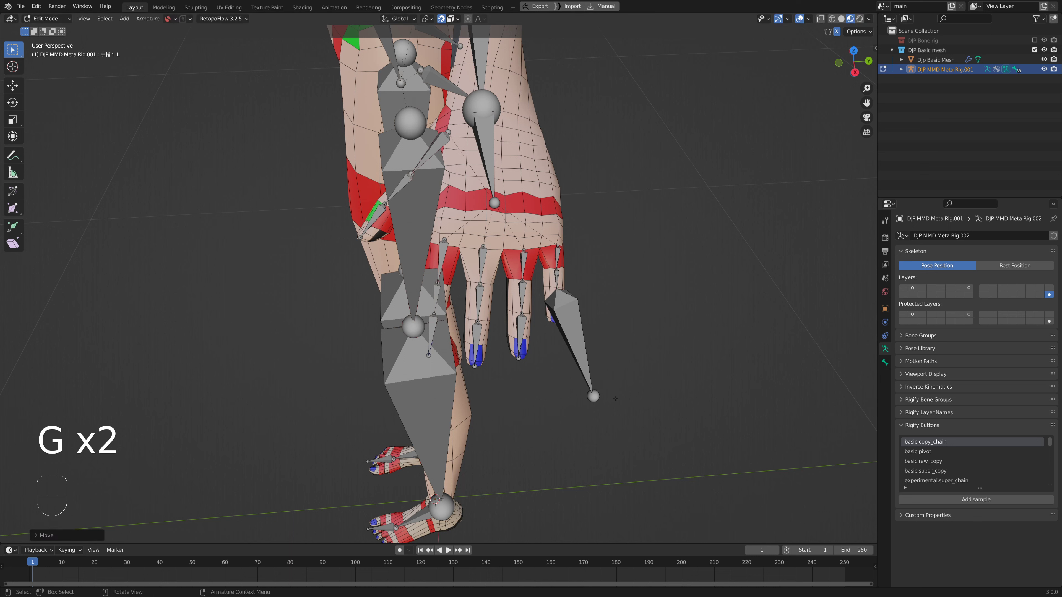
{"action": "key", "text": "g"}
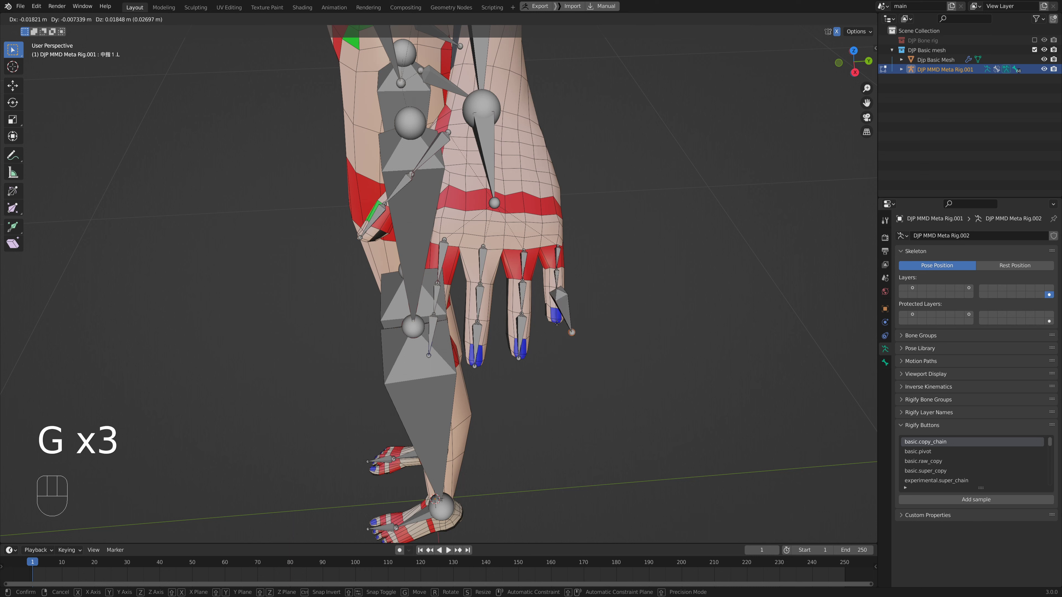
{"action": "key", "text": "ctrl"}
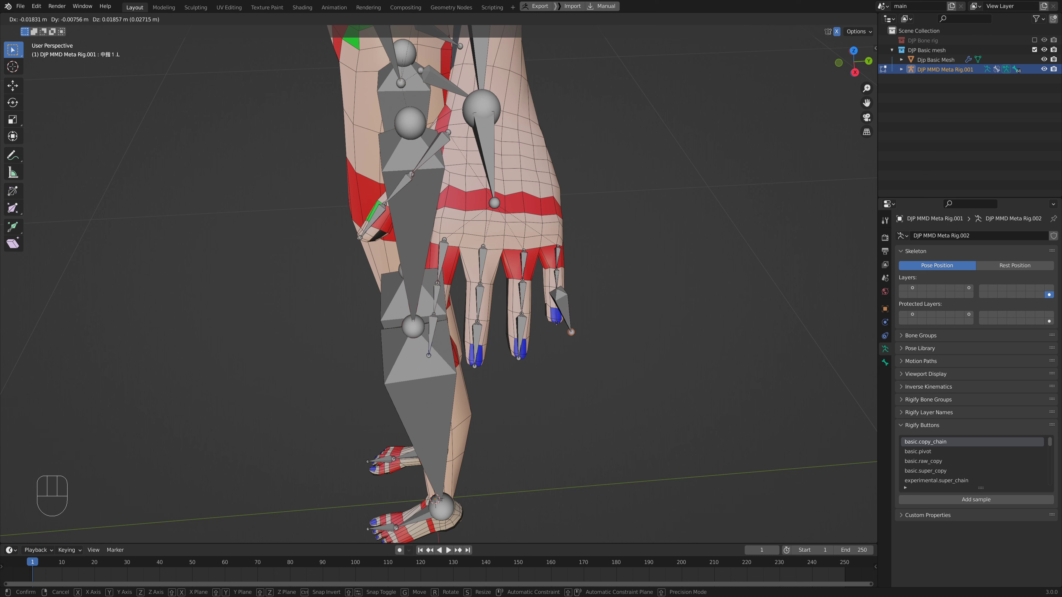
{"action": "key", "text": "ctrl"}
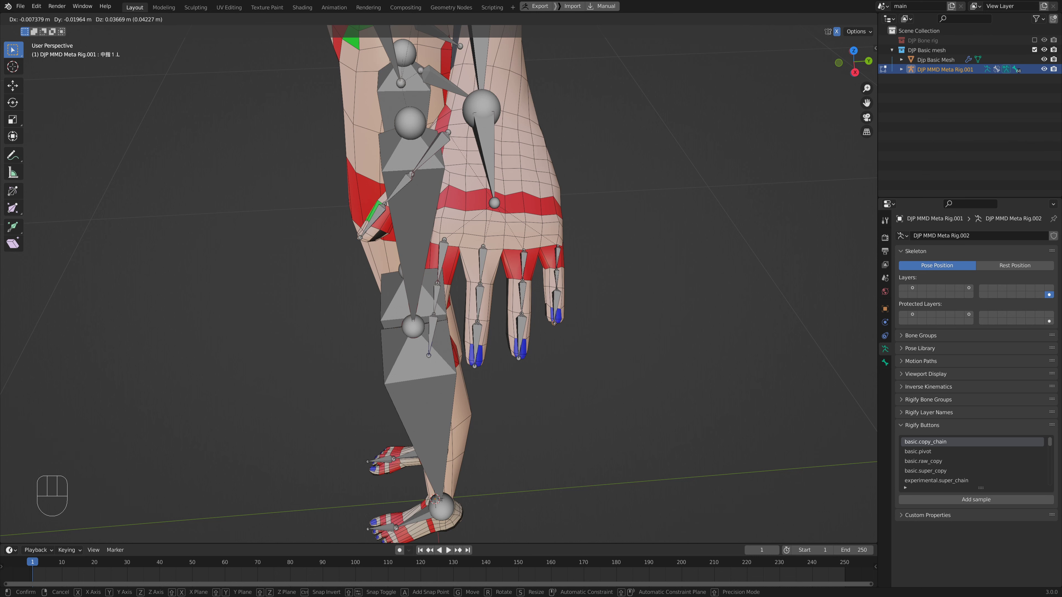
{"action": "left_click", "coordinate": [554, 322]}
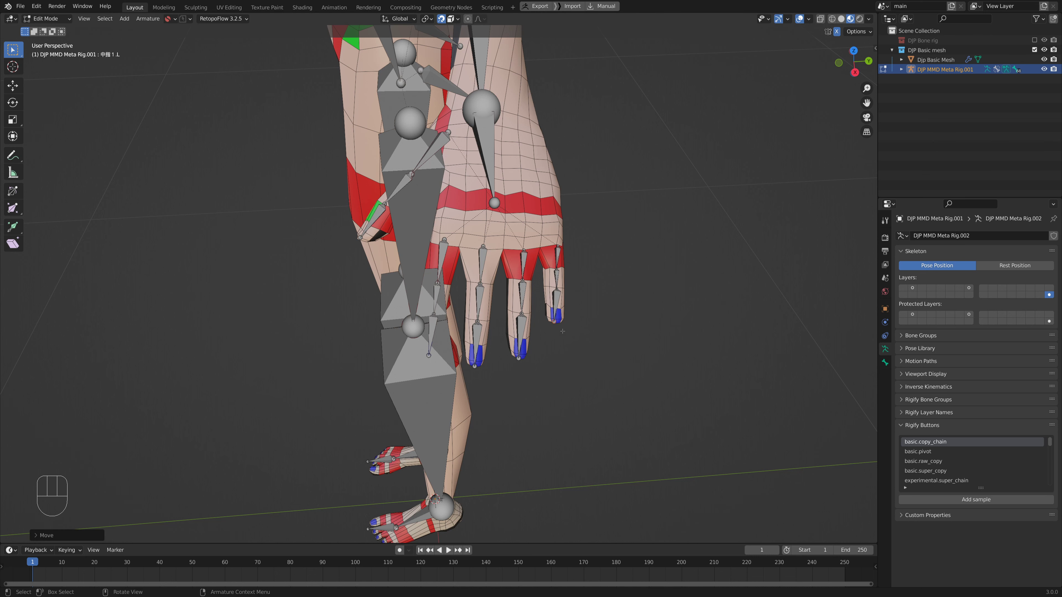
Examine the fitted bones against the mesh on both hands, the arms, the torso and the legs.
{"action": "middle_click_drag", "start_coordinate": [555, 322], "coordinate": [505, 301]}
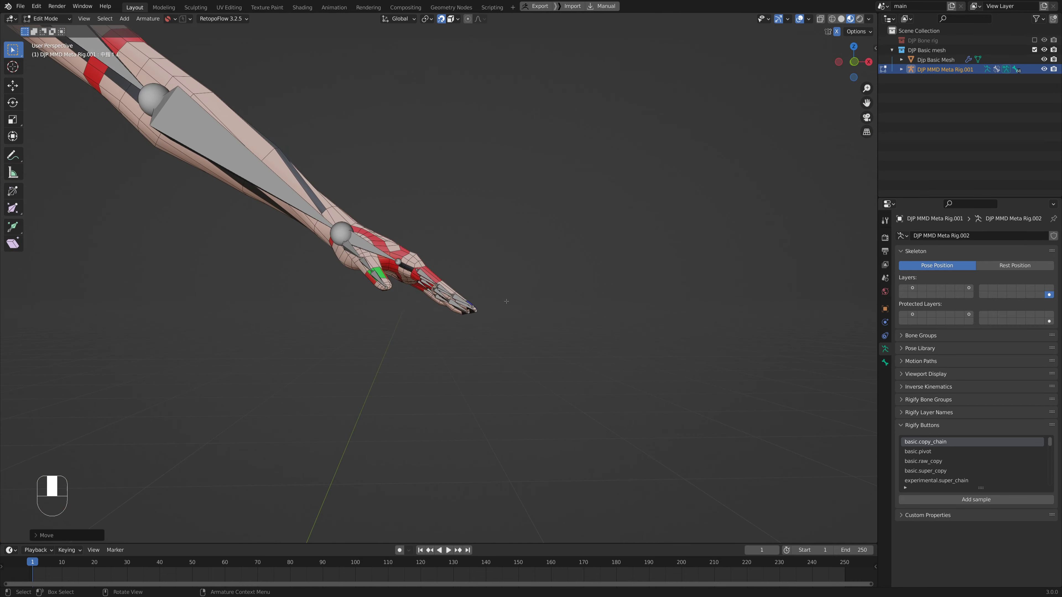
{"action": "scroll", "coordinate": [415, 304], "scroll_direction": "down", "scroll_amount": 3}
{"action": "middle_click_drag", "start_coordinate": [415, 303], "coordinate": [623, 404], "text": "shift"}
{"action": "scroll", "coordinate": [392, 313], "scroll_direction": "down", "scroll_amount": 2}
{"action": "middle_click_drag", "start_coordinate": [370, 326], "coordinate": [562, 316], "text": "shift"}
{"action": "middle_click_drag", "start_coordinate": [460, 280], "coordinate": [526, 272]}
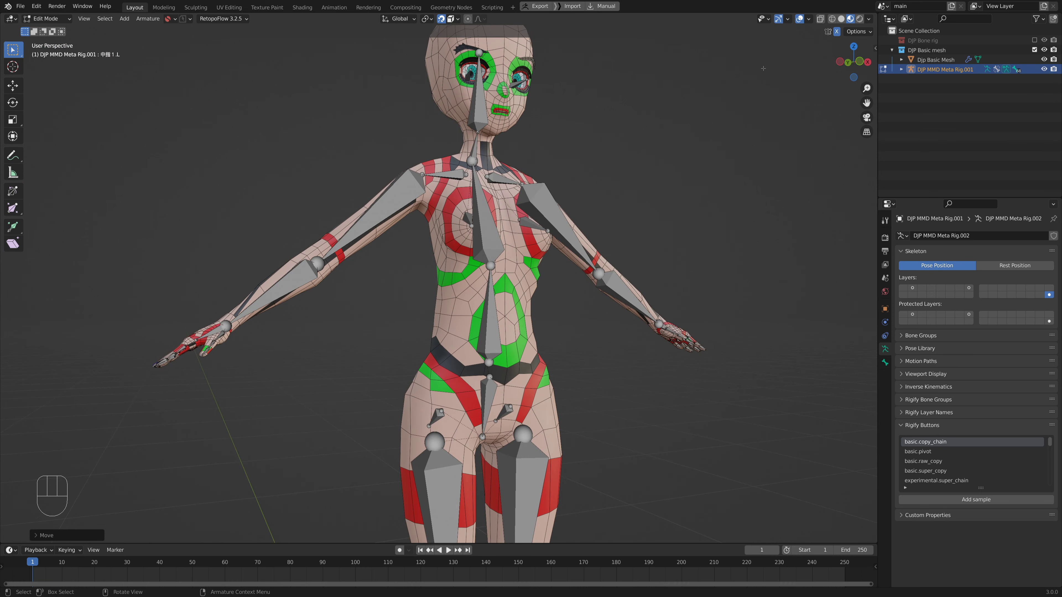
{"action": "middle_click_drag", "start_coordinate": [301, 345], "coordinate": [490, 386], "text": "shift"}
{"action": "scroll", "coordinate": [529, 328], "scroll_direction": "up", "scroll_amount": 3}
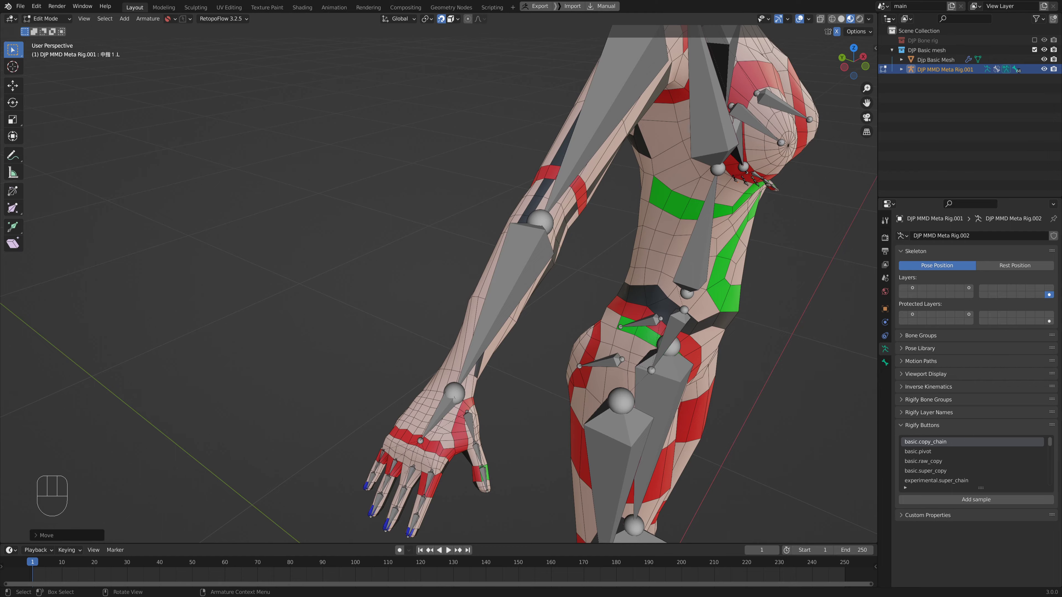
{"action": "middle_click_drag", "start_coordinate": [406, 473], "coordinate": [449, 420], "text": "shift"}
{"action": "middle_click_drag", "start_coordinate": [652, 228], "coordinate": [597, 275]}
{"action": "scroll", "coordinate": [597, 276], "scroll_direction": "down", "scroll_amount": 3}
{"action": "middle_click_drag", "start_coordinate": [633, 358], "coordinate": [576, 306], "text": "shift"}
{"action": "scroll", "coordinate": [572, 345], "scroll_direction": "down", "scroll_amount": 2}
{"action": "middle_click_drag", "start_coordinate": [752, 272], "coordinate": [748, 184], "text": "shift"}
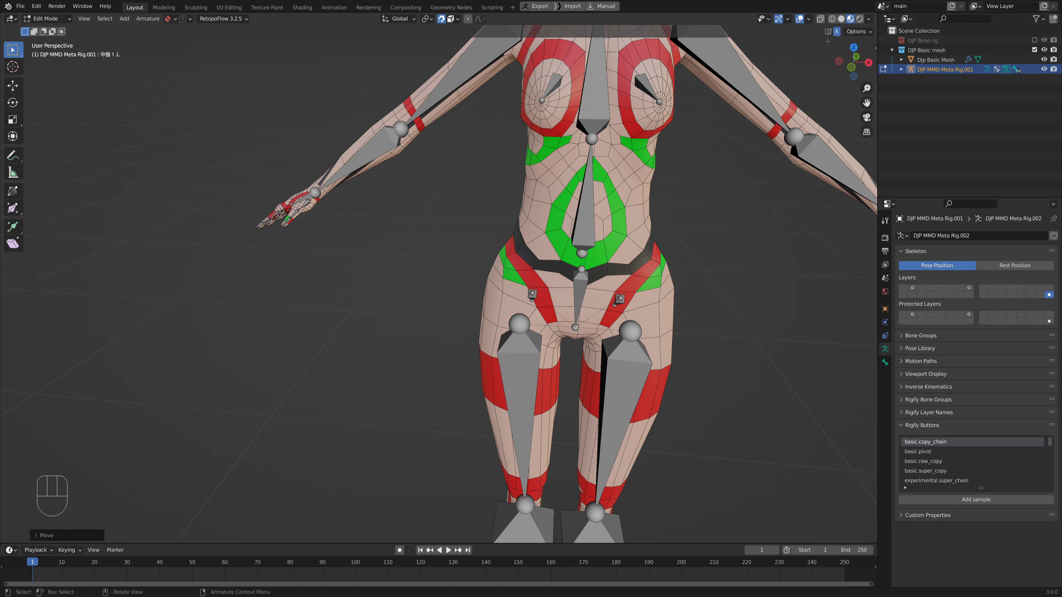
{"action": "scroll", "coordinate": [752, 176], "scroll_direction": "down", "scroll_amount": 3}
{"action": "middle_click_drag", "start_coordinate": [781, 167], "coordinate": [696, 163], "text": "shift"}
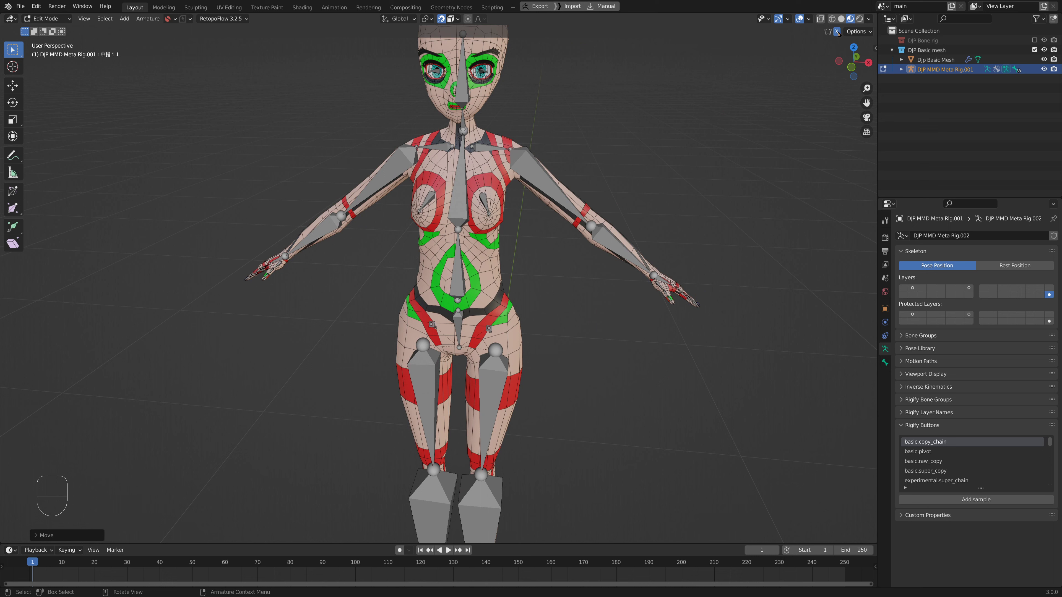
Try rotating the left forearm bone with X-axis mirroring off, cancel the rotation and turn mirroring back on.
{"action": "left_click", "coordinate": [639, 232]}
{"action": "key", "text": "r"}
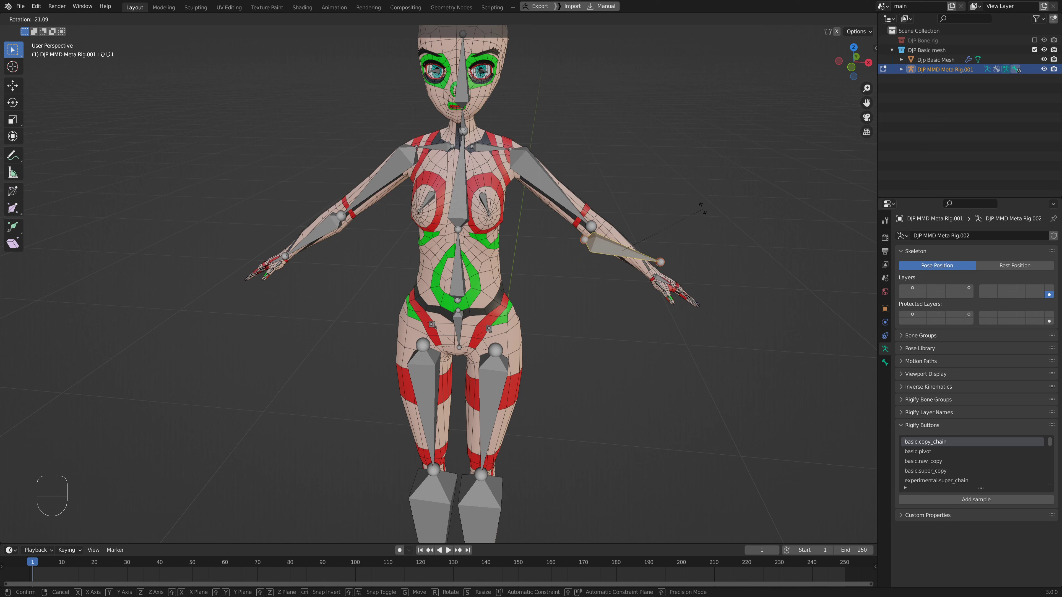
{"action": "key", "text": "Escape"}
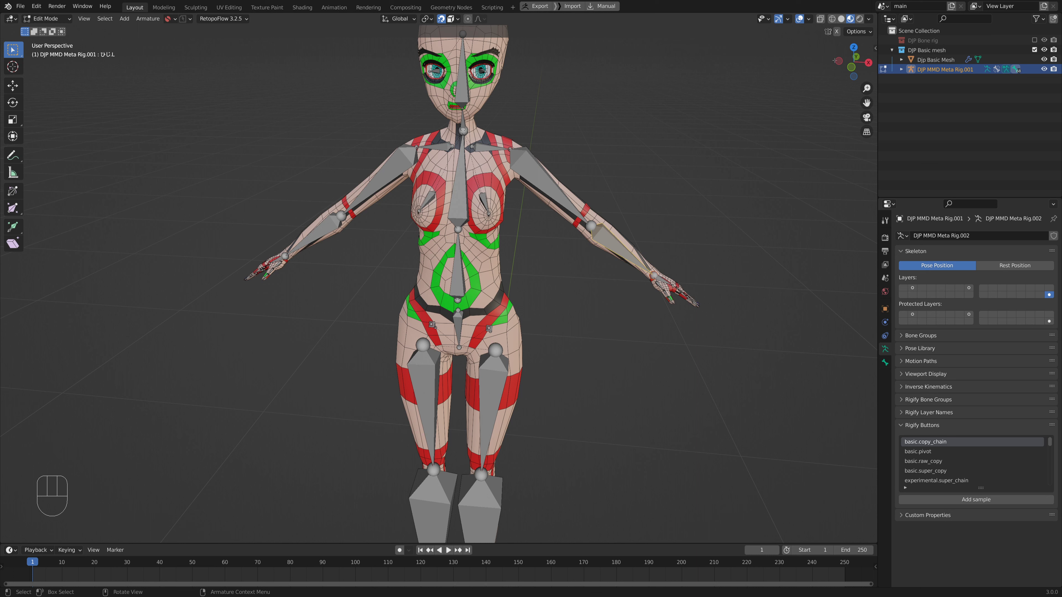
{"action": "left_click", "coordinate": [838, 31]}
Show armature layer 8 in addition to the current layer and examine its extra bones below both feet.
{"action": "middle_click_drag", "start_coordinate": [708, 250], "coordinate": [738, 170], "text": "shift"}
{"action": "scroll", "coordinate": [669, 252], "scroll_direction": "down", "scroll_amount": 3}
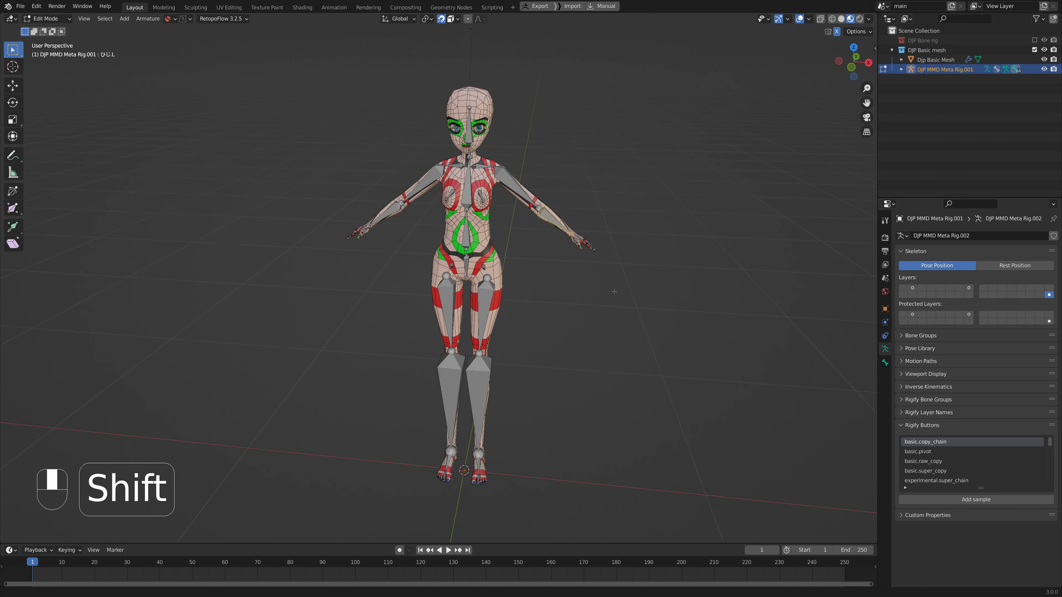
{"action": "middle_click_drag", "start_coordinate": [565, 352], "coordinate": [697, 328], "text": "shift"}
{"action": "left_click", "coordinate": [969, 289], "text": "shift"}
{"action": "scroll", "coordinate": [577, 308], "scroll_direction": "up", "scroll_amount": 6}
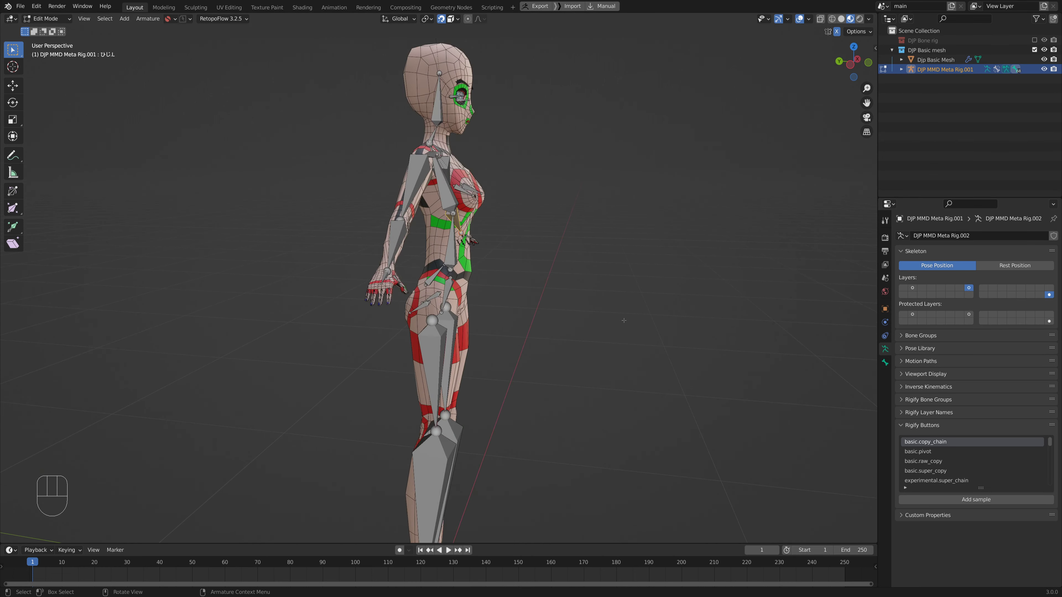
{"action": "scroll", "coordinate": [452, 281], "scroll_direction": "down", "scroll_amount": 2}
{"action": "scroll", "coordinate": [513, 313], "scroll_direction": "down", "scroll_amount": 2}
{"action": "middle_click_drag", "start_coordinate": [513, 328], "coordinate": [519, 182], "text": "shift"}
{"action": "scroll", "coordinate": [502, 335], "scroll_direction": "up", "scroll_amount": 1}
{"action": "middle_click_drag", "start_coordinate": [539, 360], "coordinate": [577, 218], "text": "shift"}
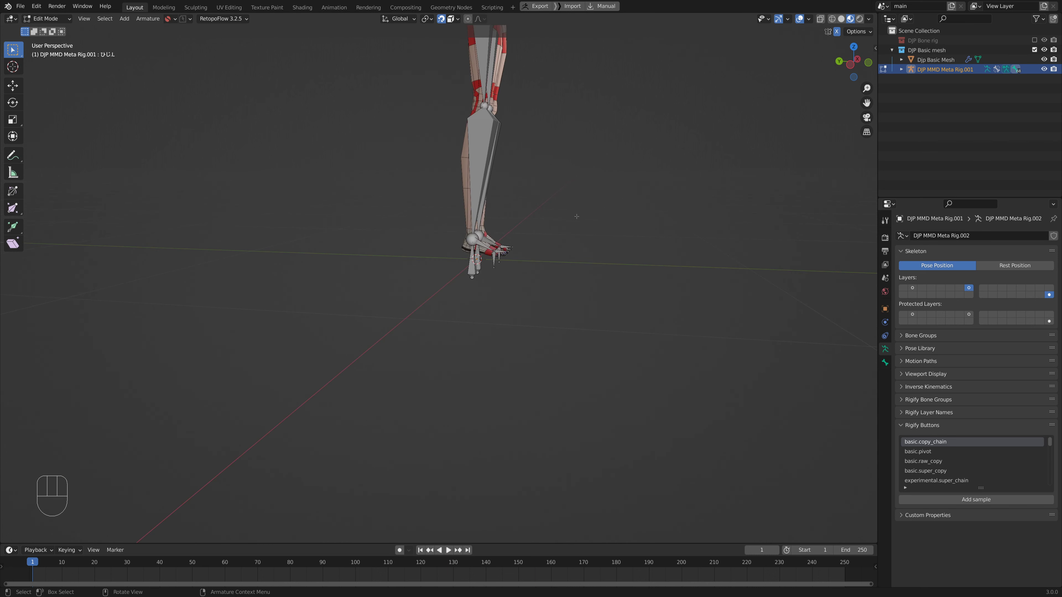
{"action": "scroll", "coordinate": [567, 269], "scroll_direction": "up", "scroll_amount": 4}
{"action": "middle_click_drag", "start_coordinate": [636, 262], "coordinate": [562, 268]}
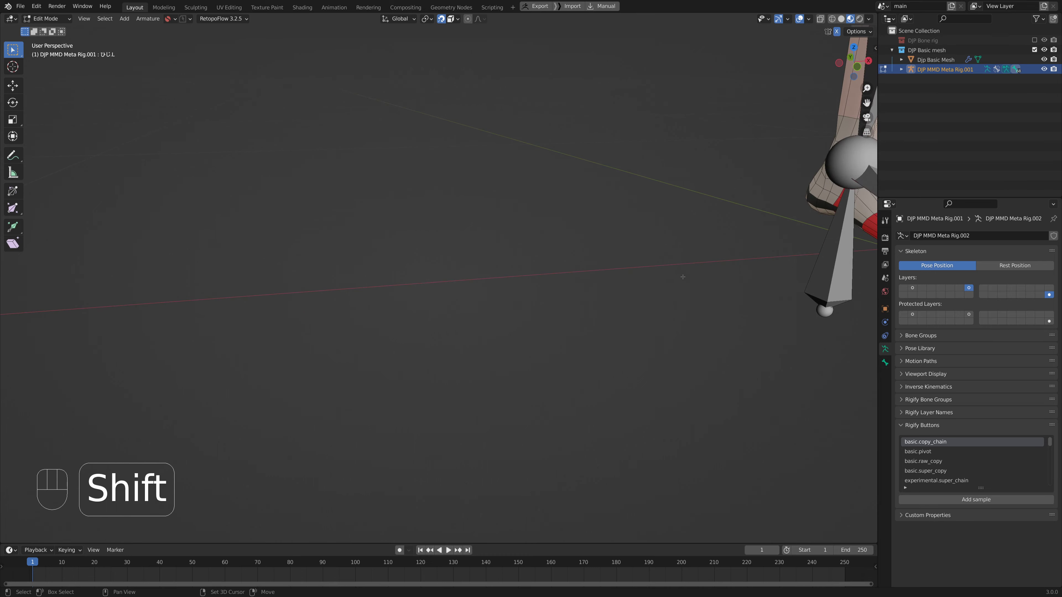
{"action": "scroll", "coordinate": [694, 278], "scroll_direction": "down", "scroll_amount": 2}
{"action": "middle_click_drag", "start_coordinate": [694, 278], "coordinate": [482, 257], "text": "shift"}
{"action": "middle_click_drag", "start_coordinate": [444, 256], "coordinate": [481, 256]}
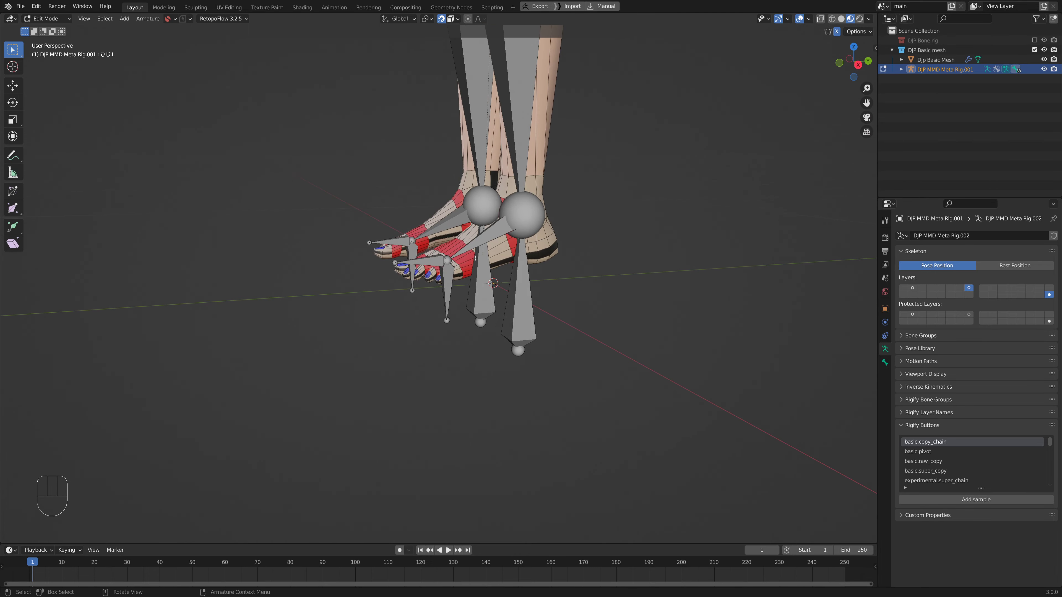
Show only armature layer 2 and examine its large central bones along the legs and at the floor.
{"action": "left_click", "coordinate": [913, 288]}
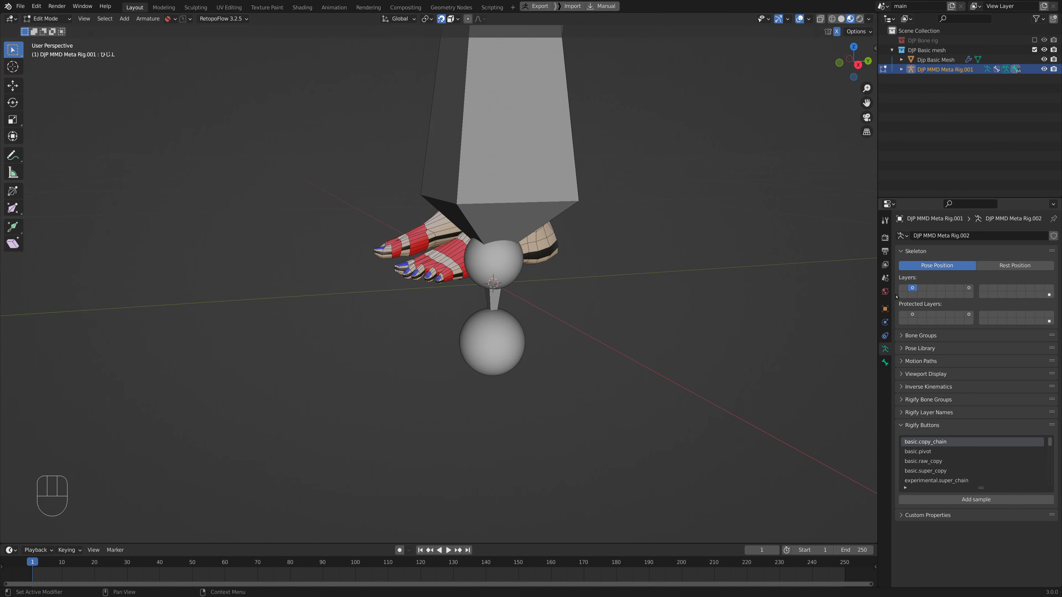
{"action": "middle_click_drag", "start_coordinate": [576, 267], "coordinate": [592, 304]}
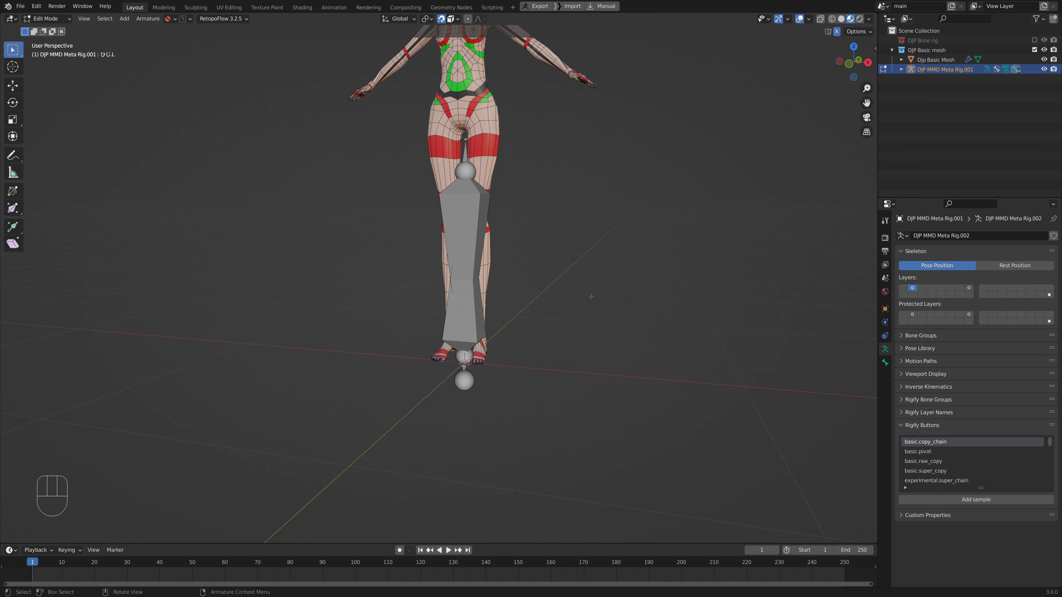
{"action": "scroll", "coordinate": [593, 294], "scroll_direction": "down", "scroll_amount": 1}
{"action": "scroll", "coordinate": [594, 294], "scroll_direction": "up", "scroll_amount": 2}
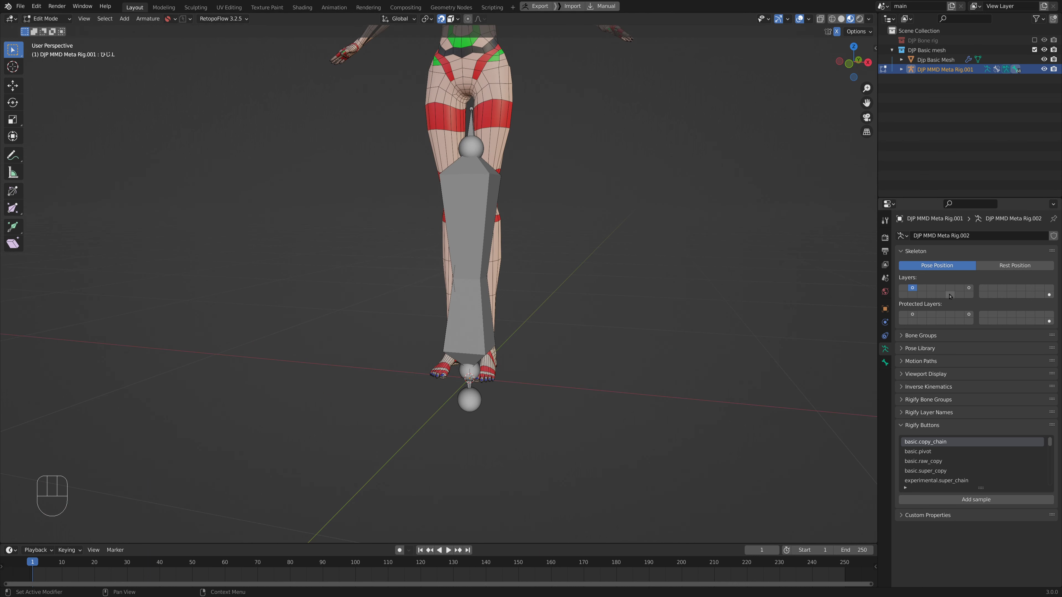
Show armature layer 8 alone, return to layer 32 and check the complete fitted skeleton on the character.
{"action": "left_click", "coordinate": [969, 288]}
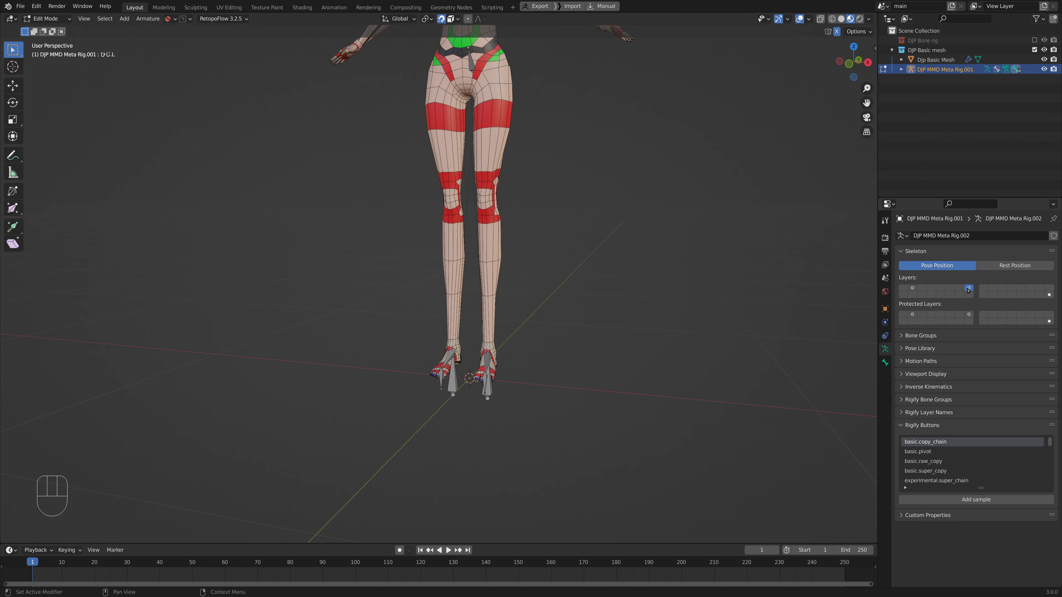
{"action": "left_click", "coordinate": [1050, 294]}
{"action": "scroll", "coordinate": [563, 266], "scroll_direction": "down", "scroll_amount": 2}
{"action": "scroll", "coordinate": [563, 267], "scroll_direction": "down", "scroll_amount": 2}
{"action": "middle_click_drag", "start_coordinate": [563, 267], "coordinate": [605, 297], "text": "shift"}
{"action": "scroll", "coordinate": [604, 298], "scroll_direction": "up", "scroll_amount": 2}
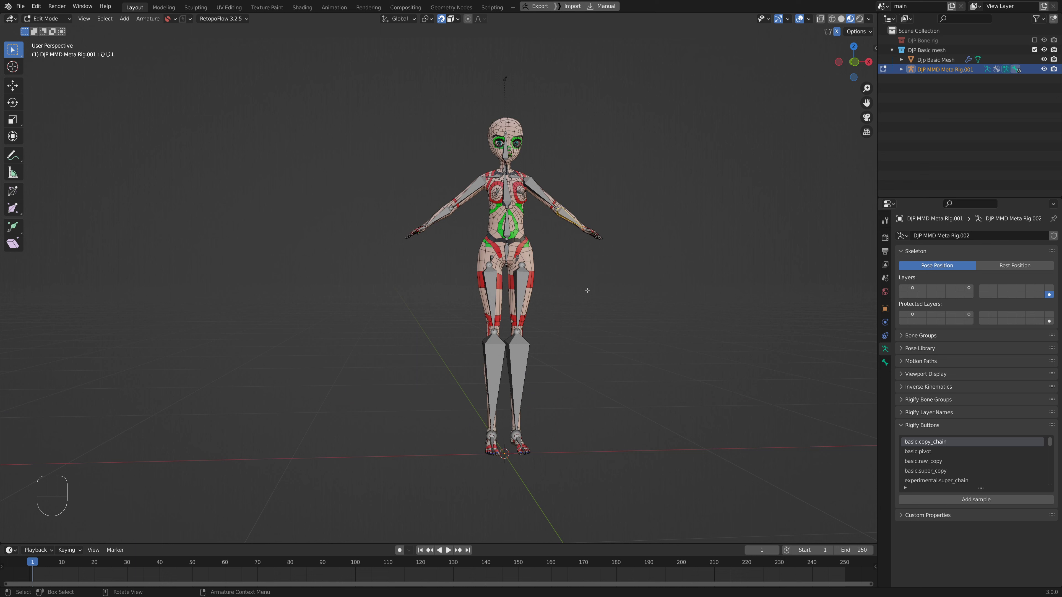
Switch the meta rig from Edit Mode to Object Mode and save the file.
{"action": "key", "text": "Tab"}
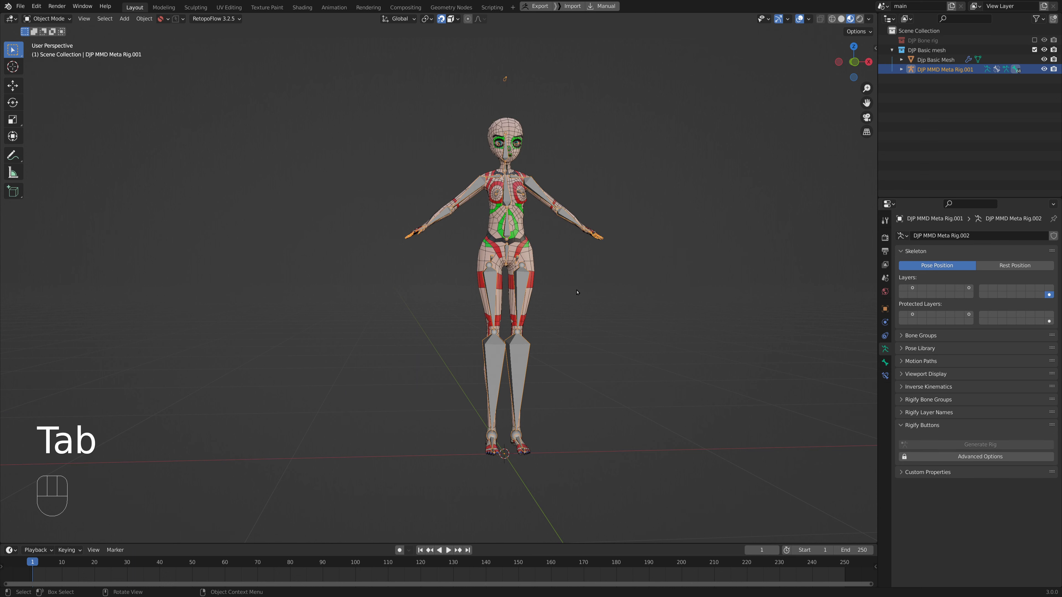
{"action": "key", "text": "ctrl"}
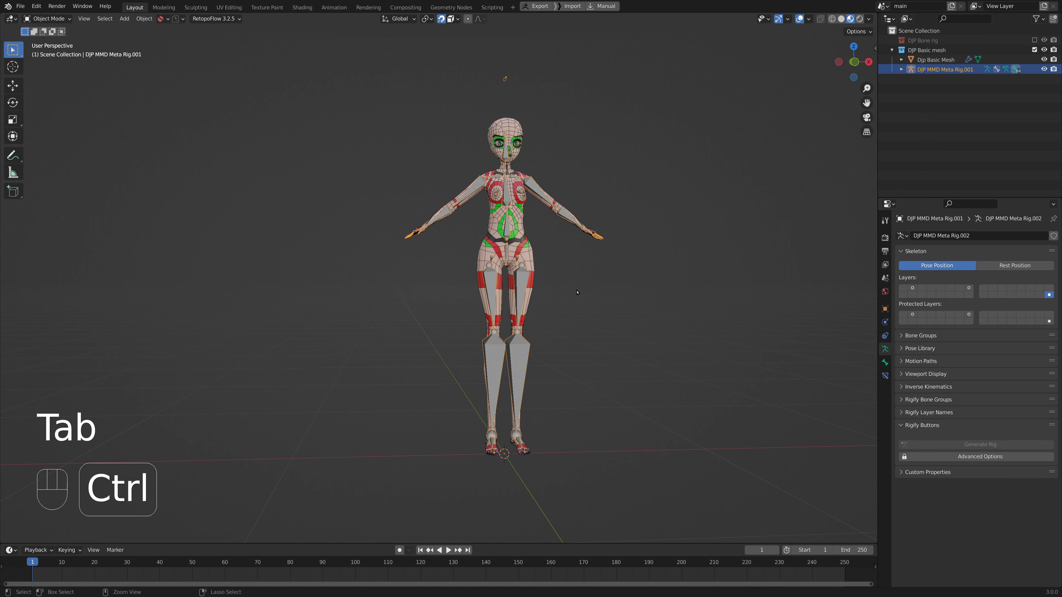
{"action": "key", "text": "ctrl+s"}
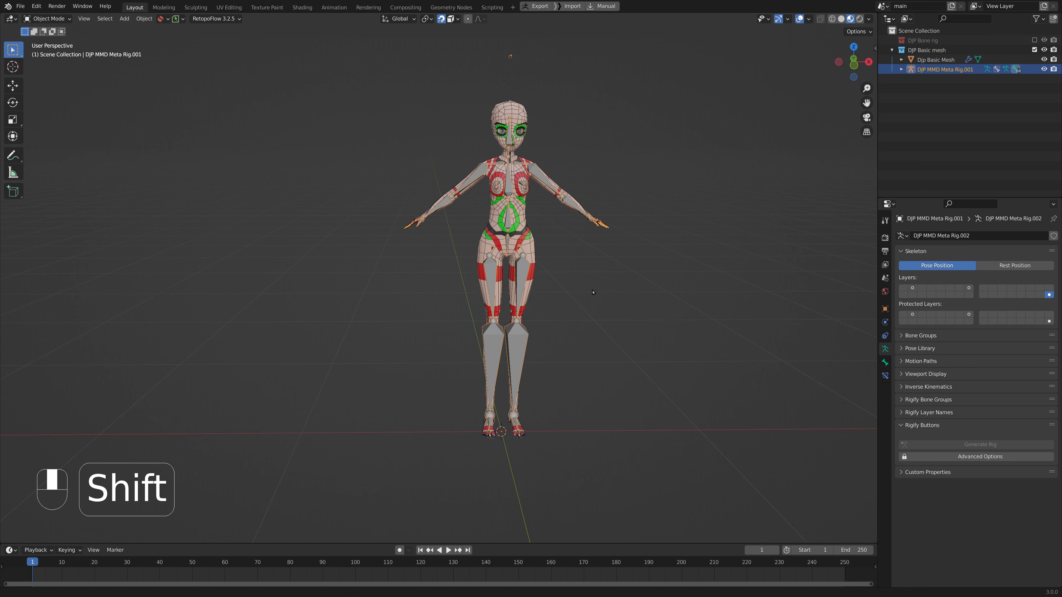
{"action": "scroll", "coordinate": [581, 273], "scroll_direction": "up", "scroll_amount": 2}
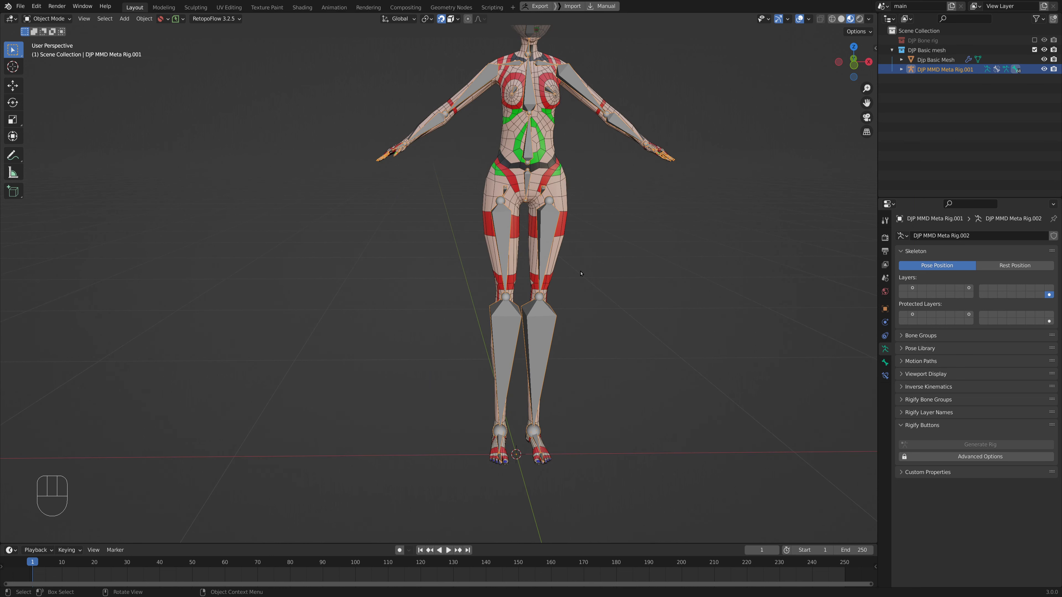
{"action": "middle_click_drag", "start_coordinate": [580, 273], "coordinate": [566, 201]}
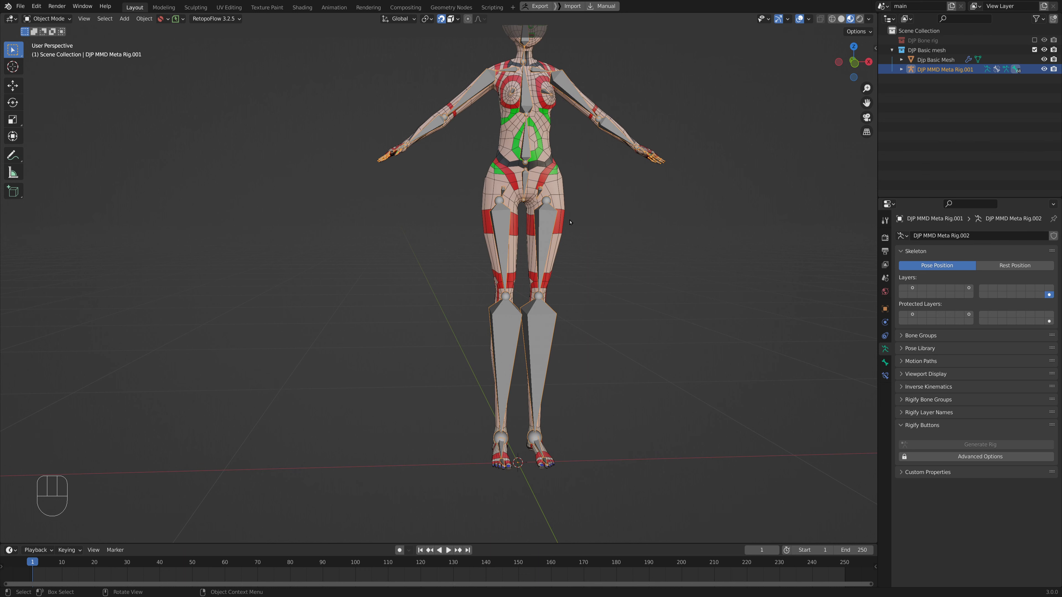
{"action": "middle_click_drag", "start_coordinate": [571, 222], "coordinate": [564, 250], "text": "shift"}
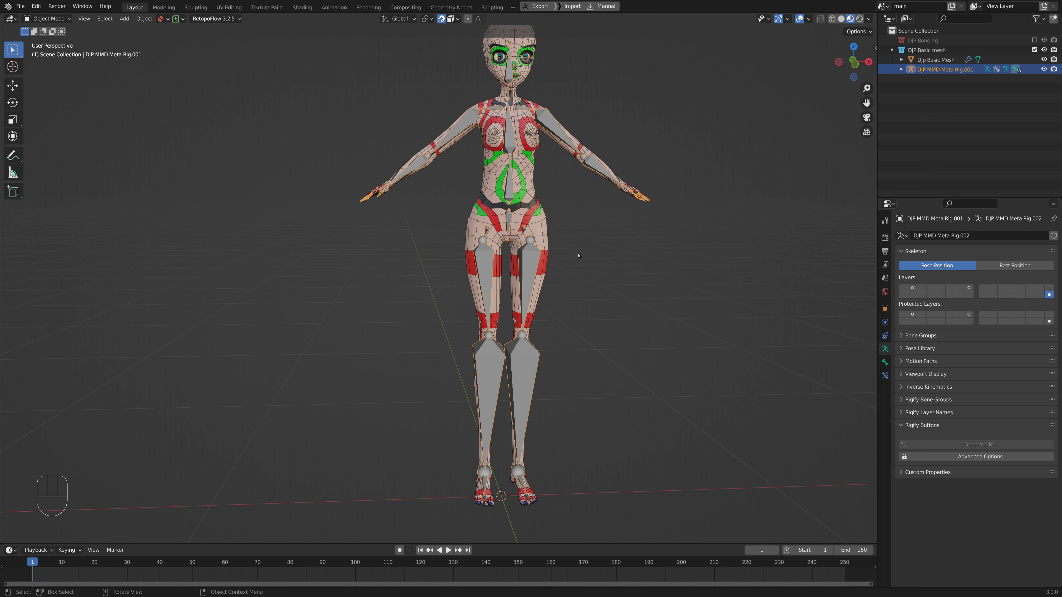
{"action": "middle_click_drag", "start_coordinate": [579, 255], "coordinate": [523, 228]}
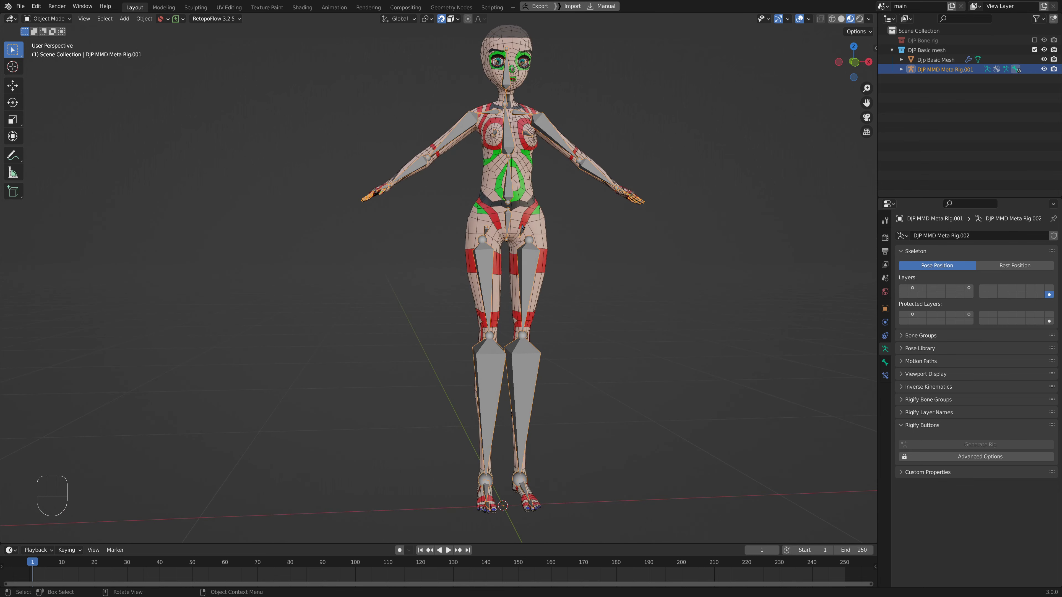
{"action": "left_click", "coordinate": [541, 248]}
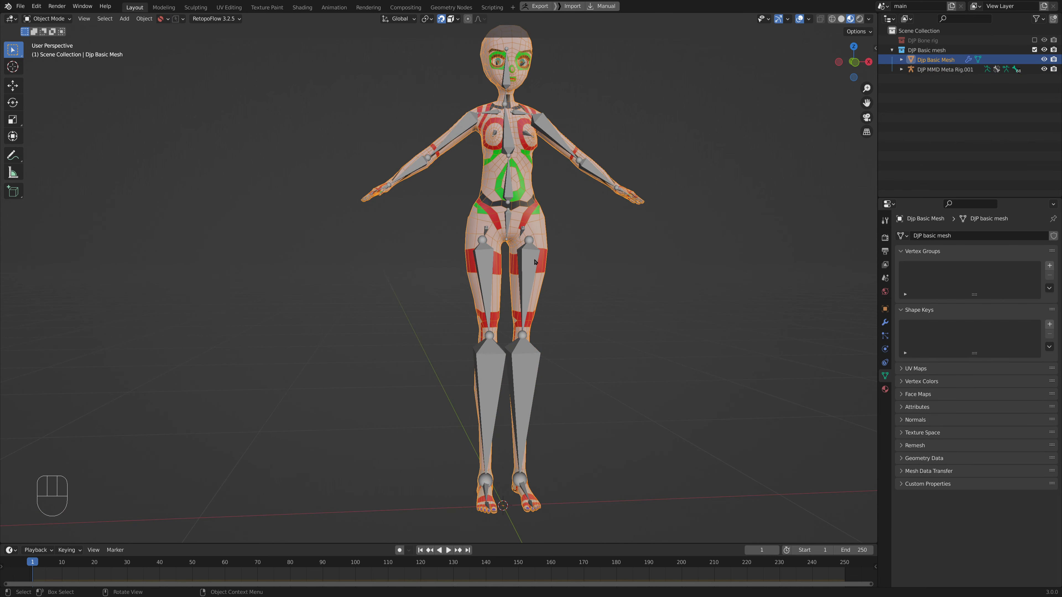
{"action": "left_click", "coordinate": [542, 254]}
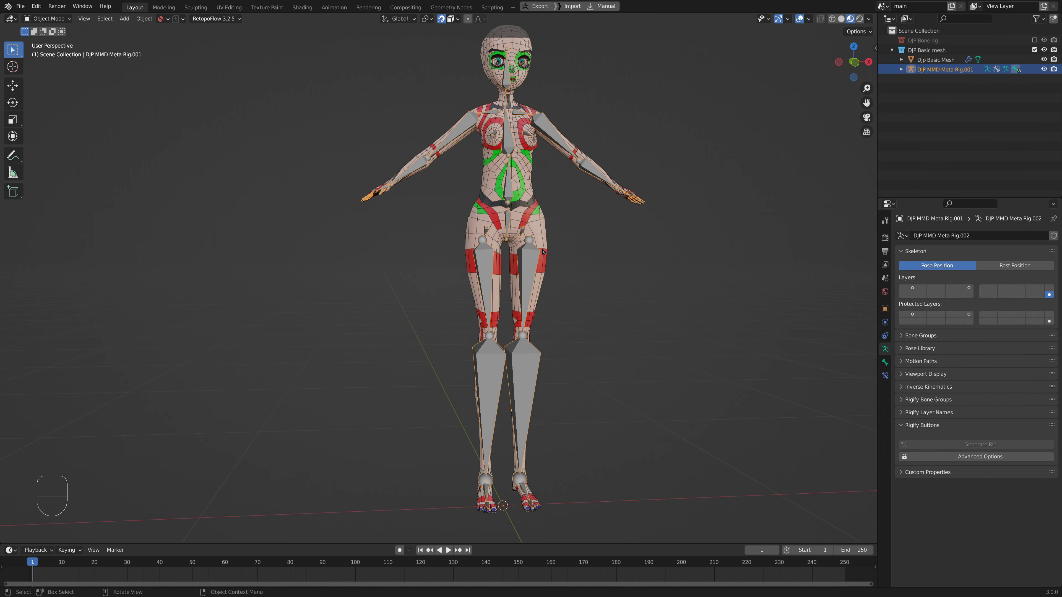
{"action": "key", "text": "shift"}
{"action": "left_click", "coordinate": [548, 236], "text": "shift"}
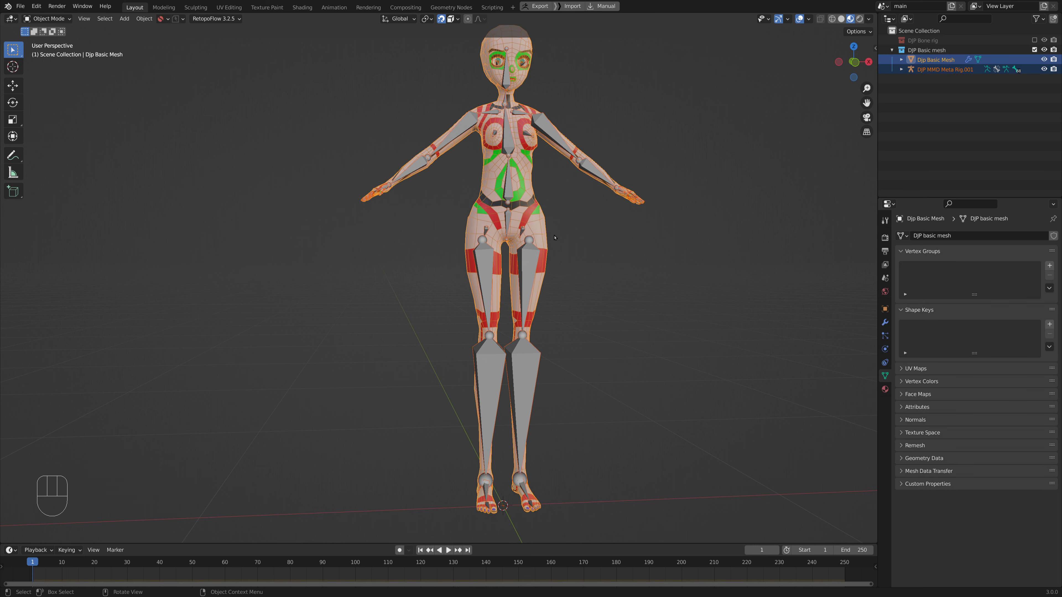
{"action": "key", "text": "ctrl+p"}
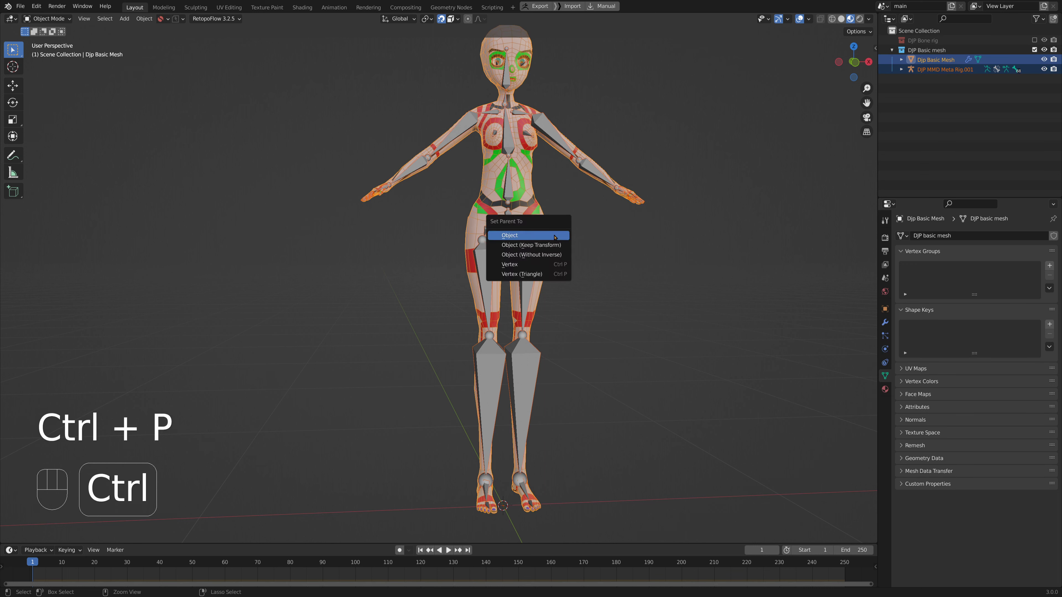
{"action": "left_click", "coordinate": [592, 237]}
Parent the Djp Basic Mesh to the DJP MMD Meta Rig.001 armature with automatic weights.
{"action": "left_click", "coordinate": [545, 228]}
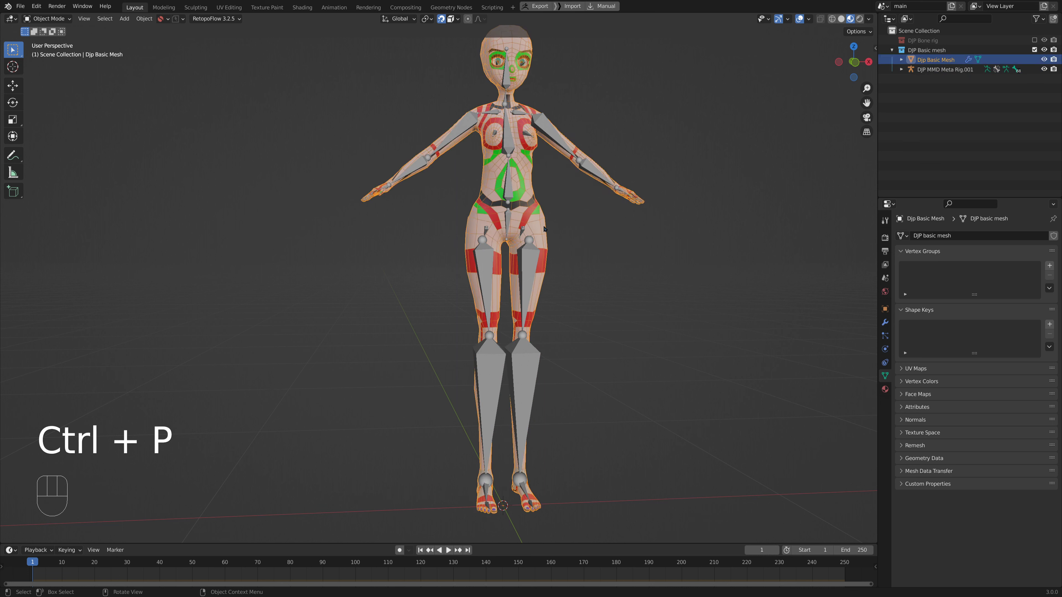
{"action": "left_click", "coordinate": [535, 256], "text": "shift"}
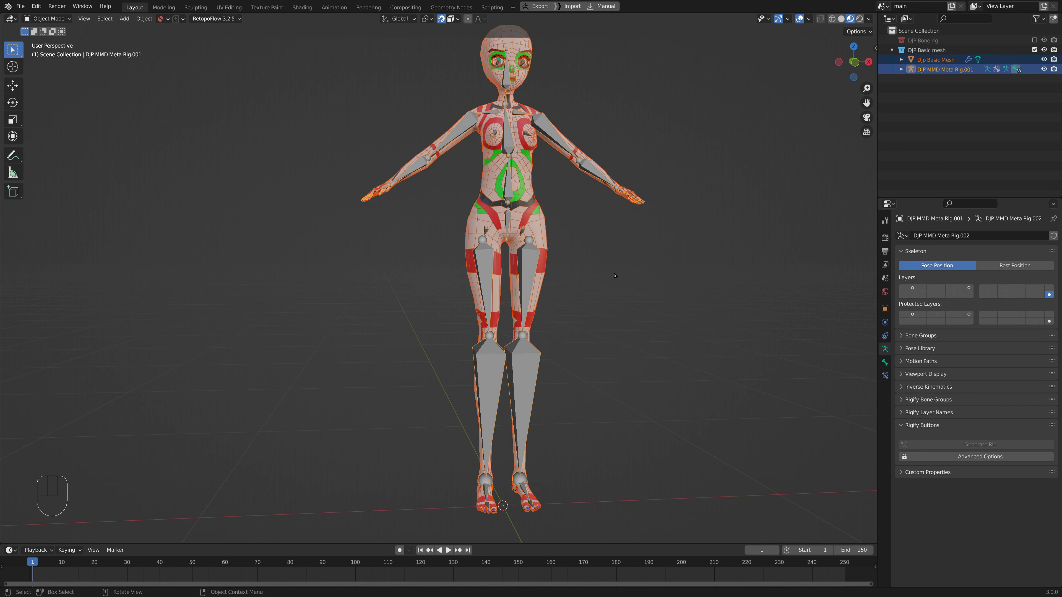
{"action": "key", "text": "ctrl+p"}
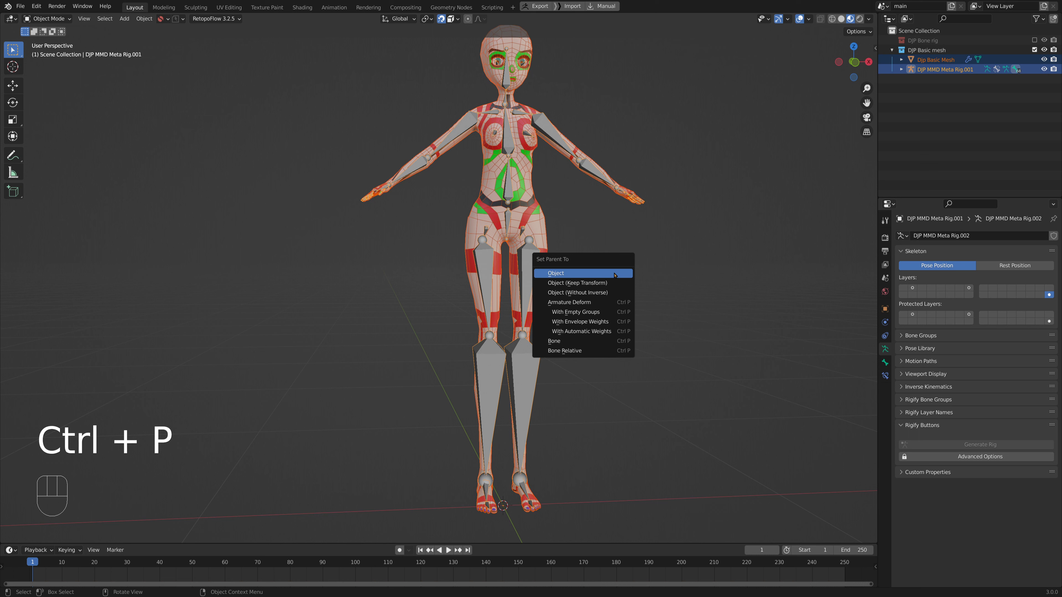
{"action": "left_click", "coordinate": [578, 331]}
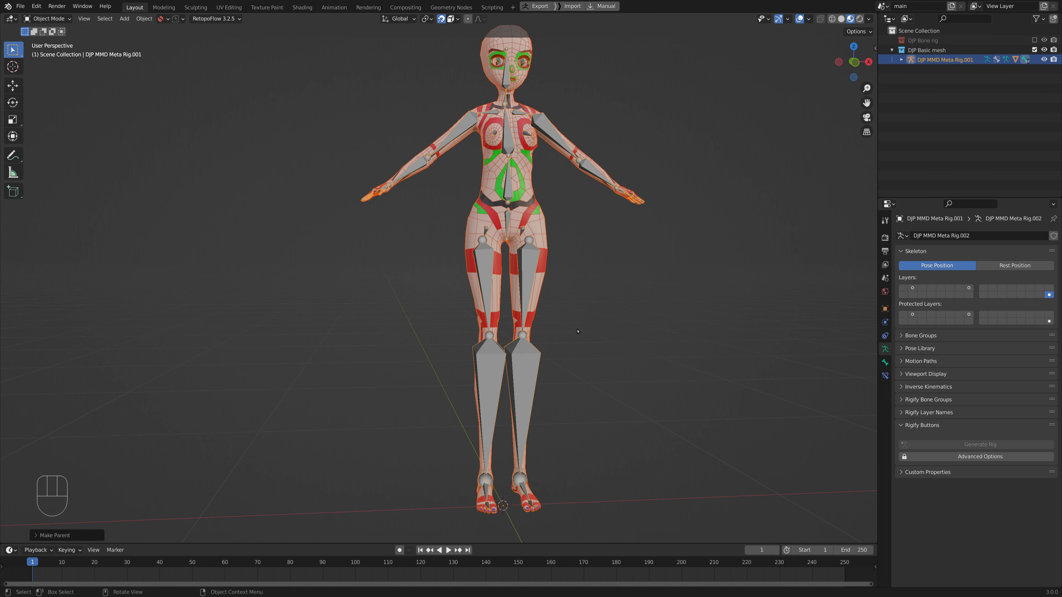
Put the DJP MMD Meta Rig.001 armature into Pose Mode and additionally show the layer holding the foot IK bones.
{"action": "middle_click_drag", "start_coordinate": [579, 276], "coordinate": [567, 347], "text": "shift"}
{"action": "scroll", "coordinate": [570, 356], "scroll_direction": "up", "scroll_amount": 2}
{"action": "middle_click_drag", "start_coordinate": [567, 356], "coordinate": [576, 289], "text": "shift"}
{"action": "scroll", "coordinate": [581, 318], "scroll_direction": "down", "scroll_amount": 3}
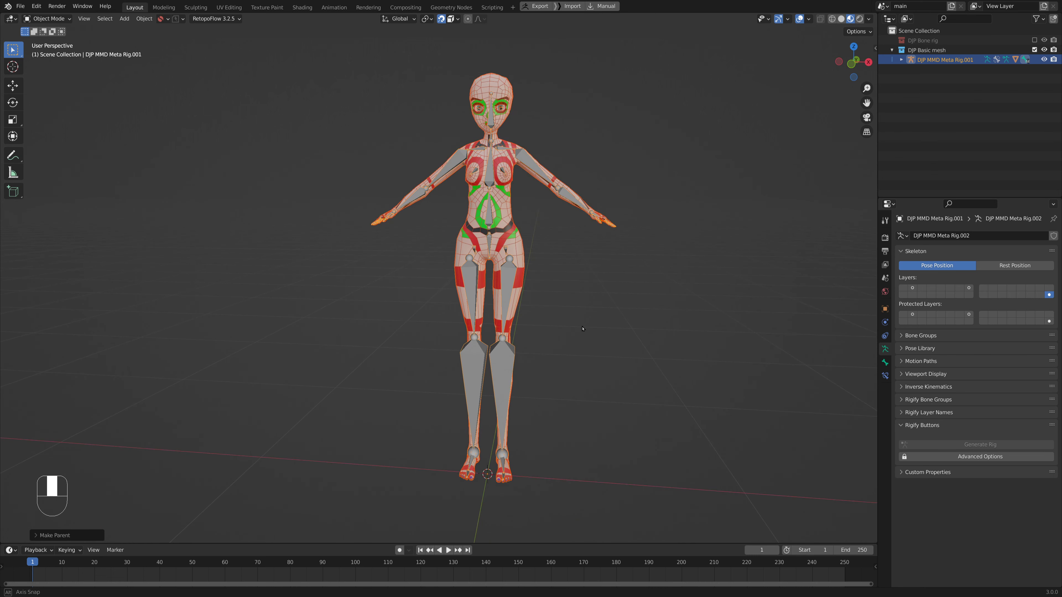
{"action": "scroll", "coordinate": [542, 289], "scroll_direction": "up", "scroll_amount": 1}
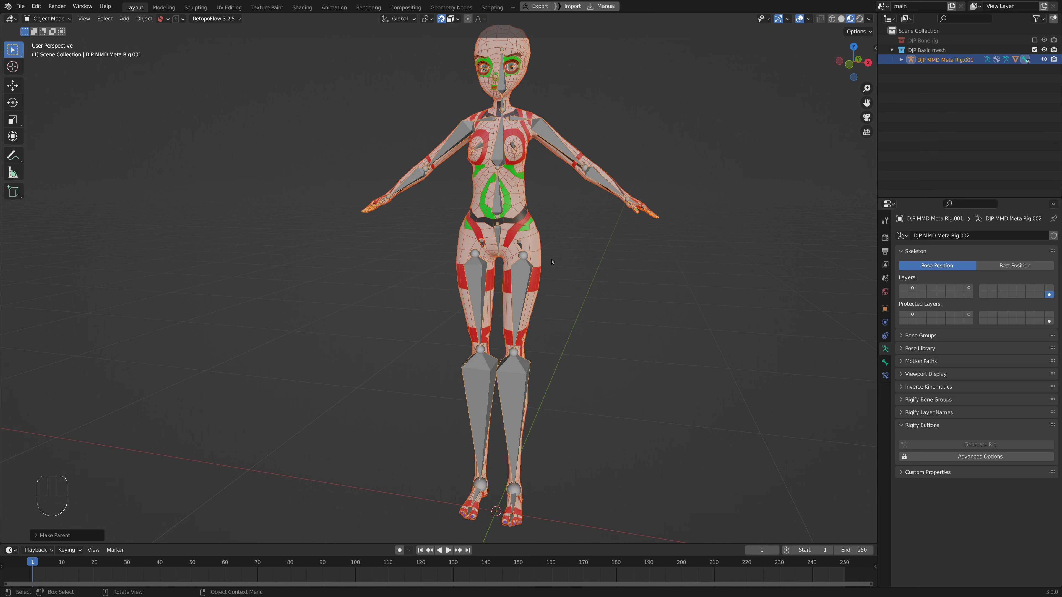
{"action": "middle_click_drag", "start_coordinate": [552, 262], "coordinate": [531, 279]}
{"action": "left_click", "coordinate": [528, 281]}
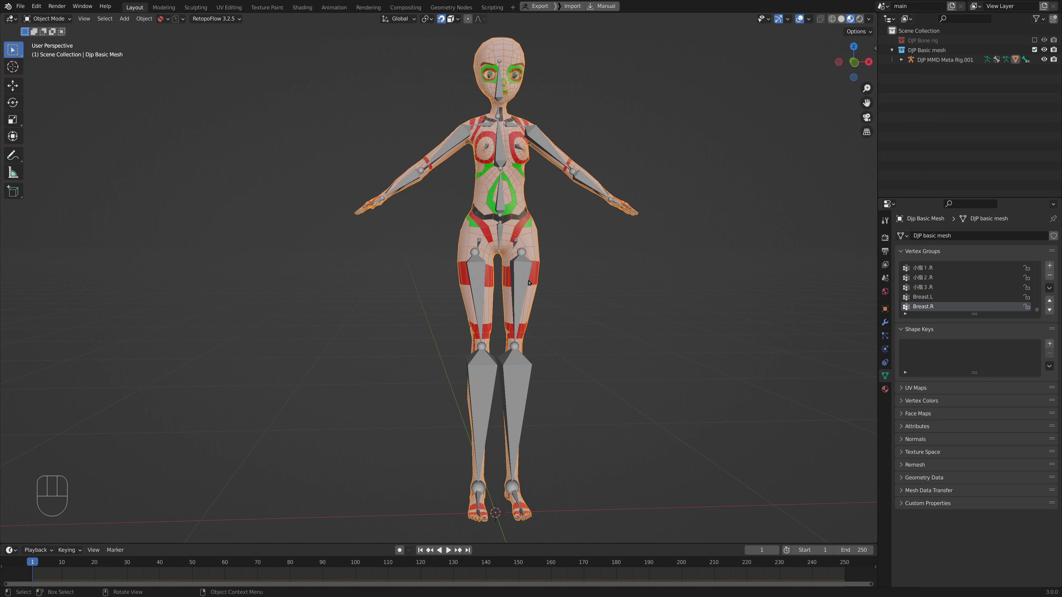
{"action": "left_click", "coordinate": [526, 282]}
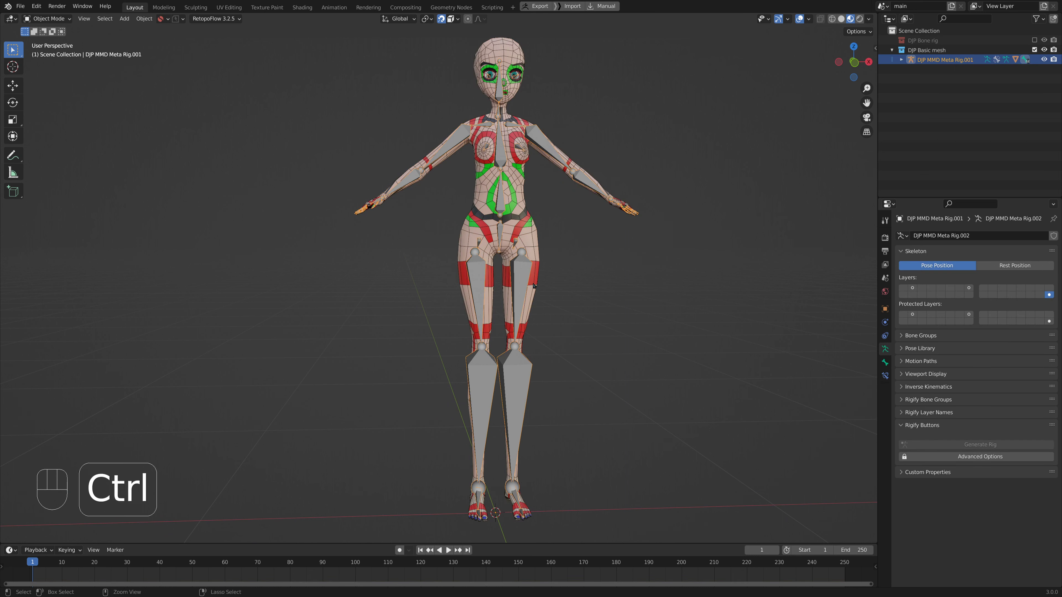
{"action": "key", "text": "ctrl+Tab"}
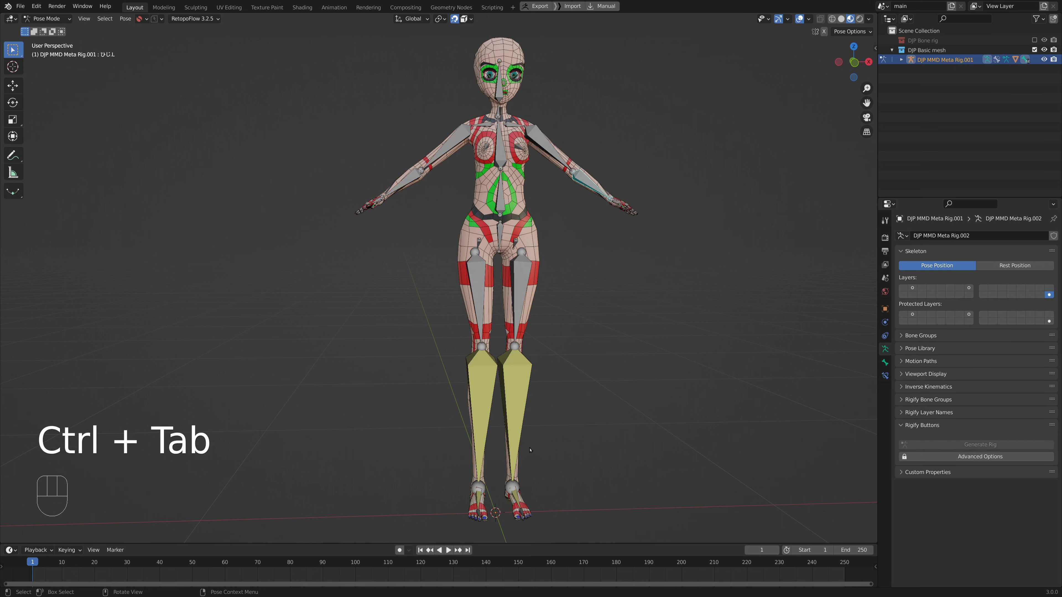
{"action": "left_click", "coordinate": [968, 289], "text": "shift"}
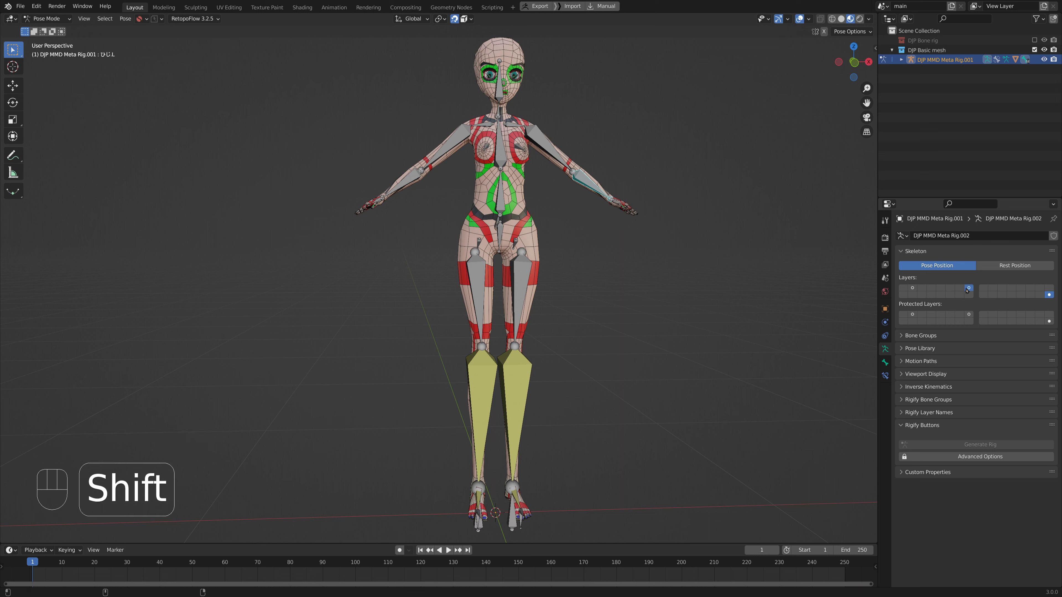
Test the leg deformation by moving the left and right foot IK bones, cancelling each move.
{"action": "left_click", "coordinate": [510, 518]}
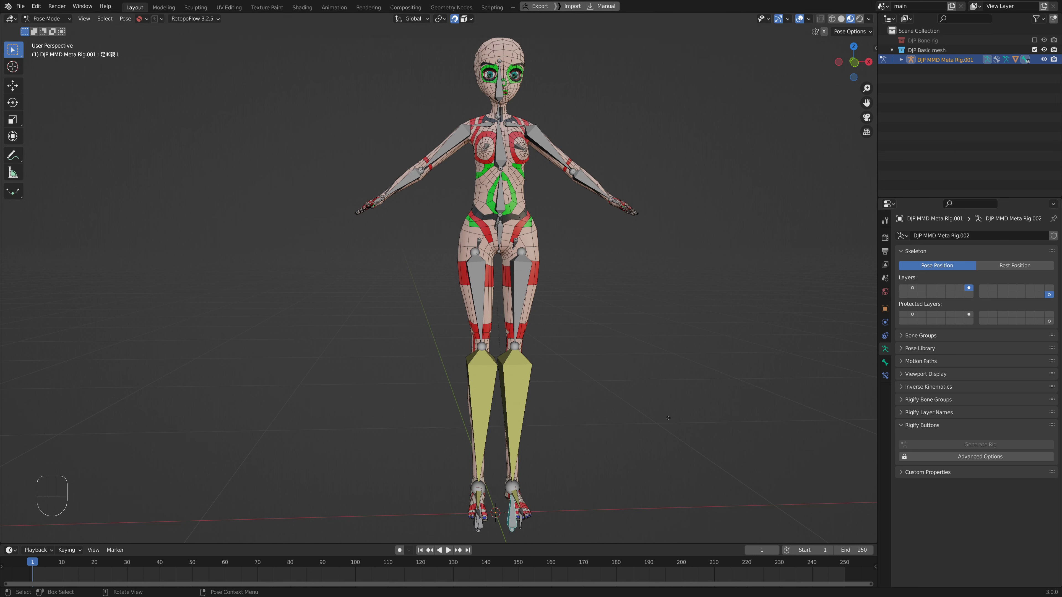
{"action": "key", "text": "g"}
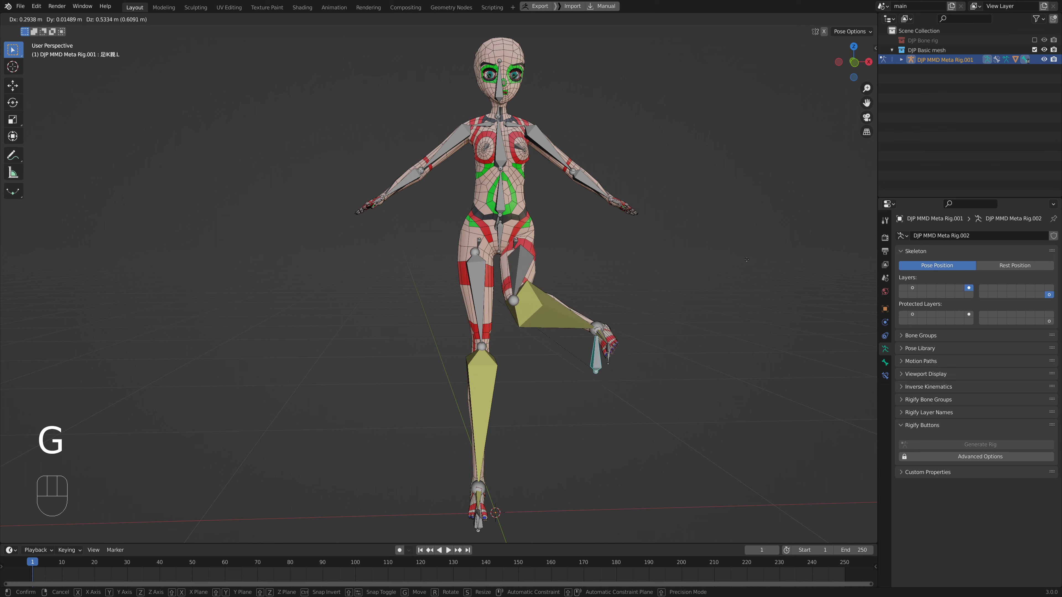
{"action": "right_click", "coordinate": [685, 337]}
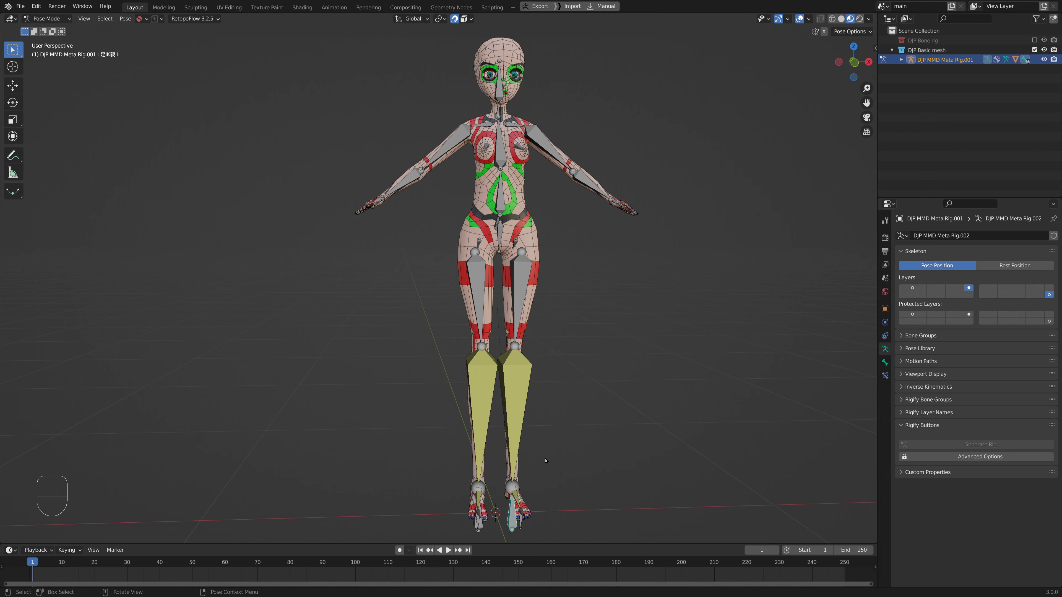
{"action": "middle_click_drag", "start_coordinate": [546, 460], "coordinate": [621, 463]}
{"action": "left_click", "coordinate": [449, 528]}
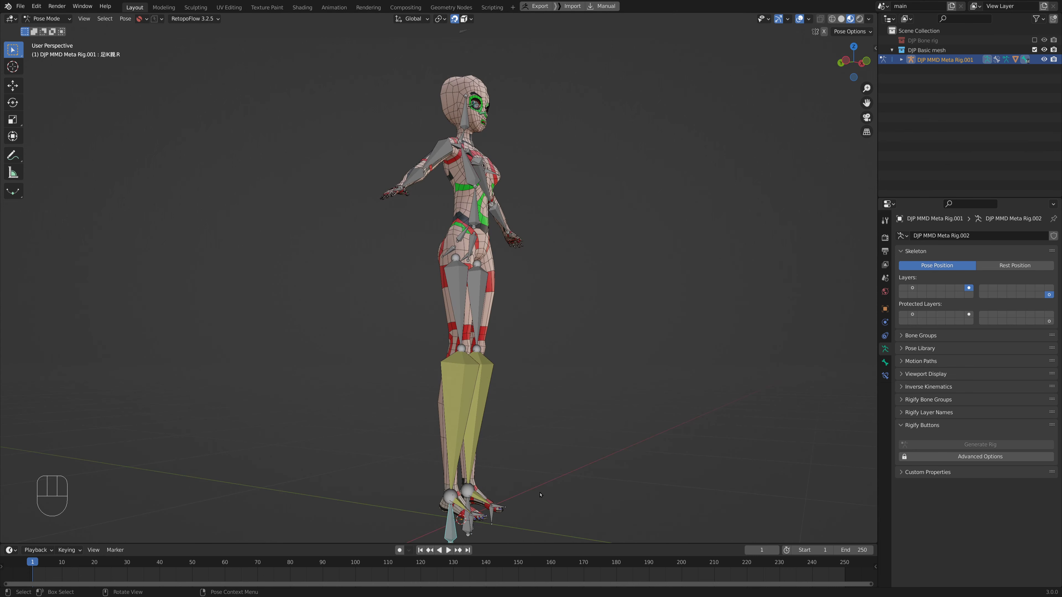
{"action": "key", "text": "g"}
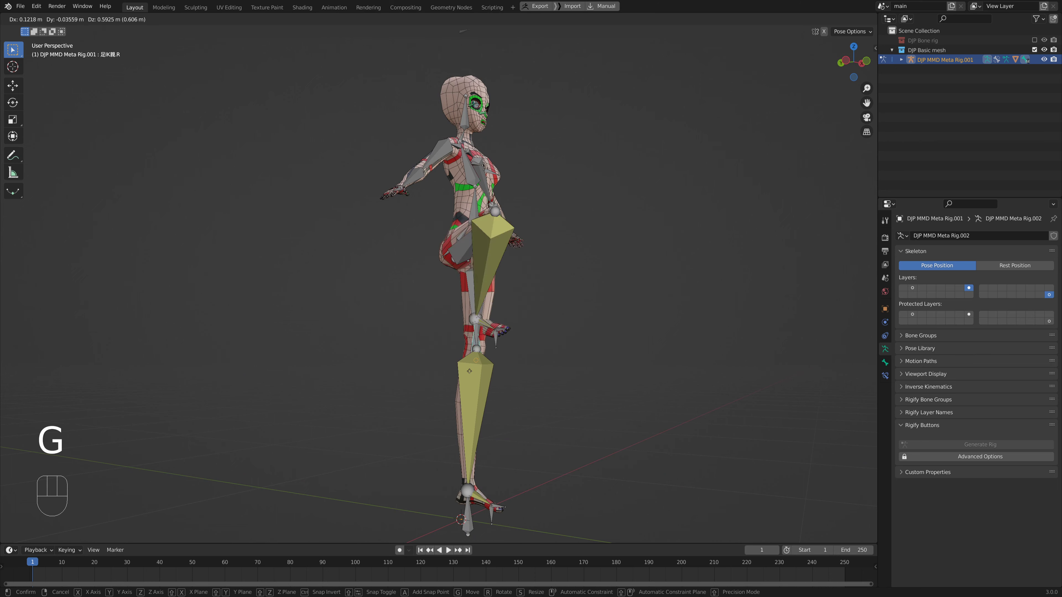
{"action": "right_click", "coordinate": [586, 356]}
{"action": "middle_click_drag", "start_coordinate": [627, 328], "coordinate": [562, 323]}
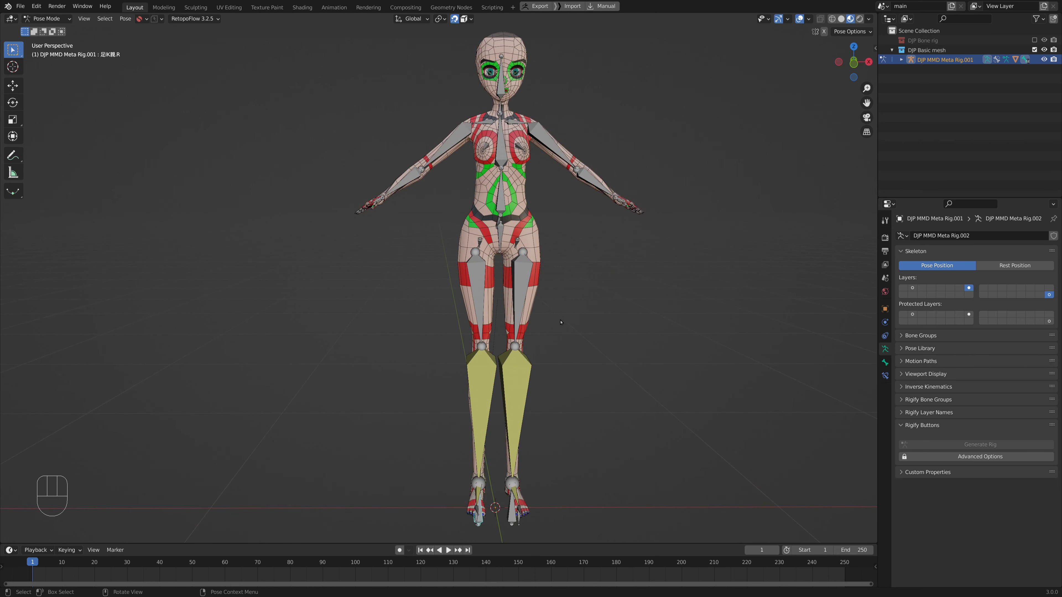
Test the left arm deformation by swinging the forearm bone and the upper arm bone, cancelling each change.
{"action": "left_click", "coordinate": [584, 180]}
{"action": "key", "text": "g"}
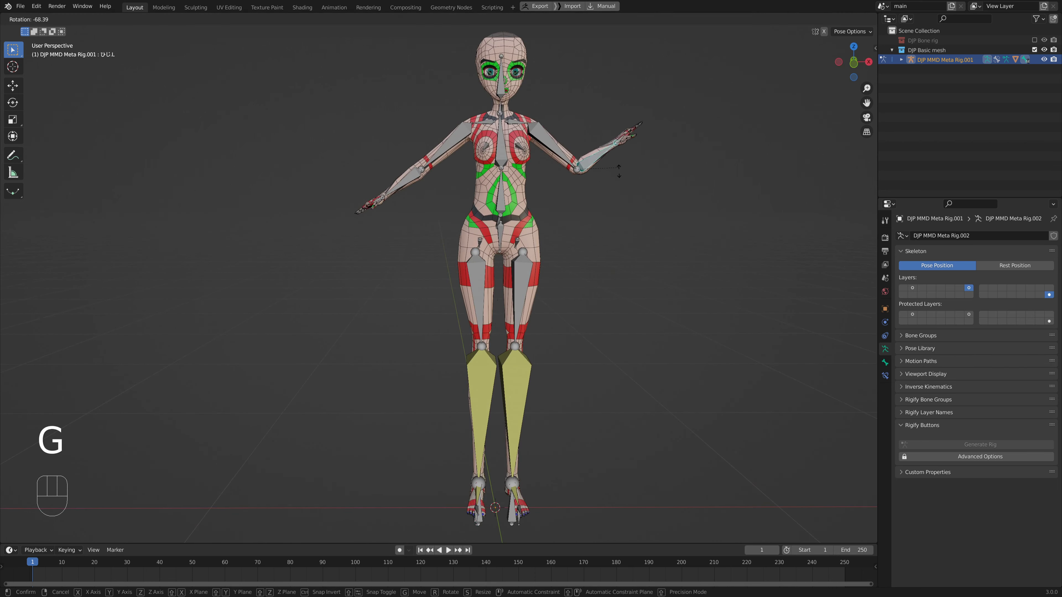
{"action": "right_click", "coordinate": [613, 178]}
{"action": "middle_click_drag", "start_coordinate": [610, 179], "coordinate": [533, 252], "text": "shift"}
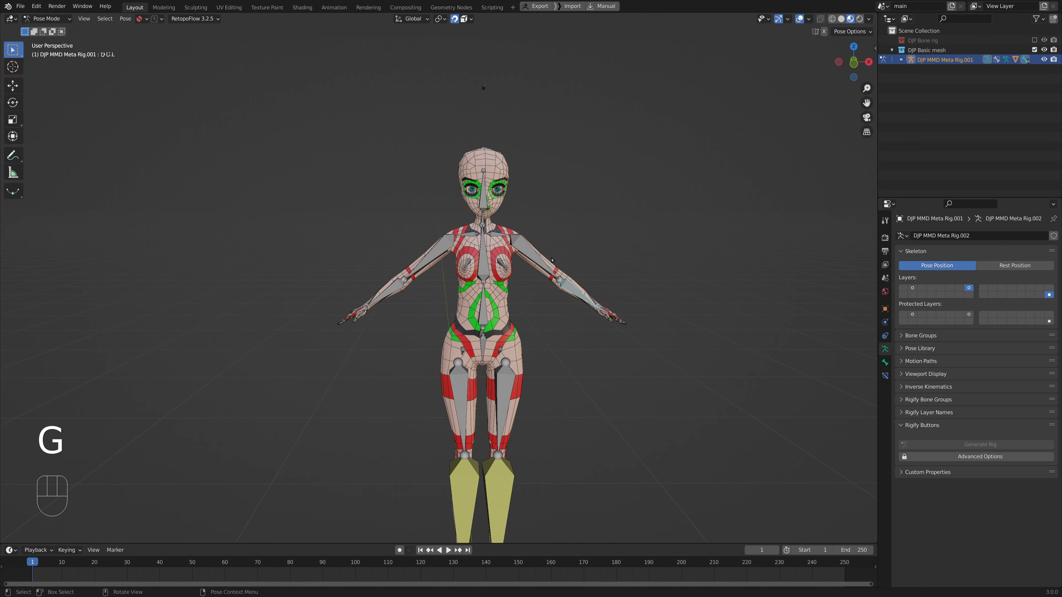
{"action": "left_click", "coordinate": [533, 252]}
{"action": "key", "text": "g"}
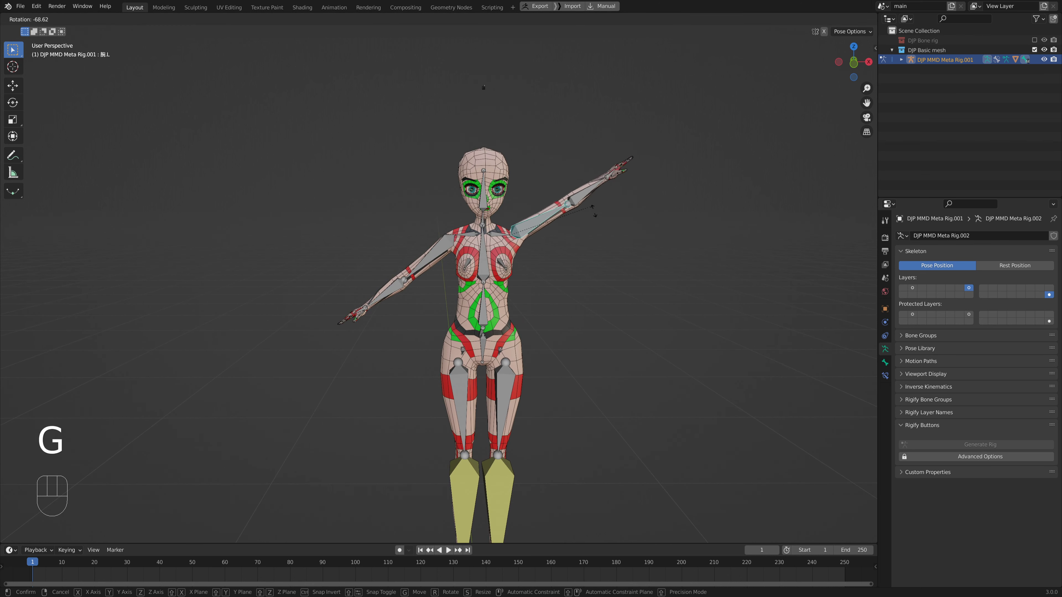
{"action": "left_click", "coordinate": [595, 254]}
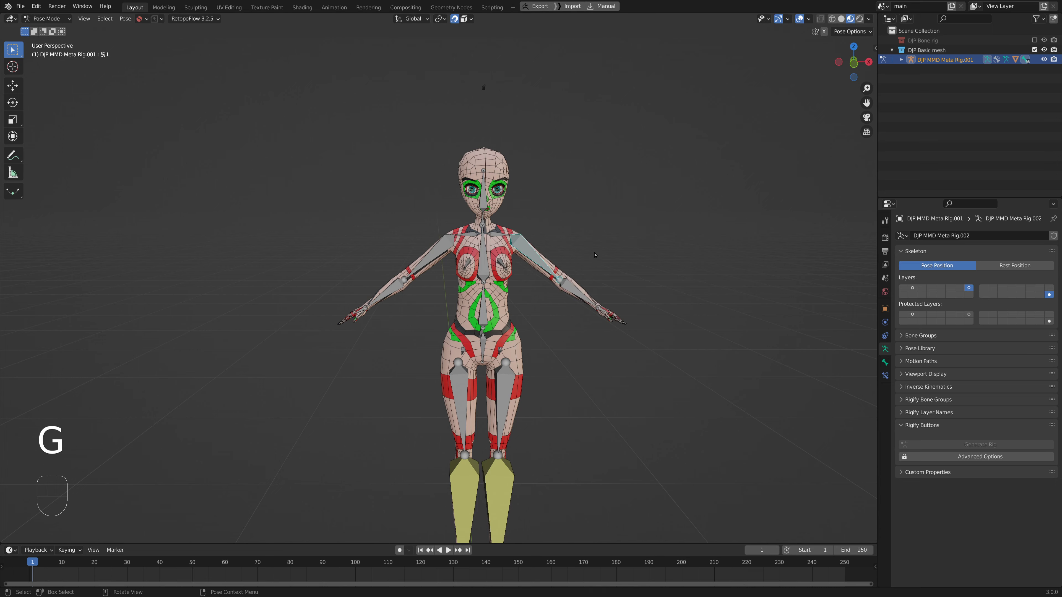
Test the torso deformation by bending the 上半身2 and 上半身 spine bones sideways, cancelling each change.
{"action": "left_click", "coordinate": [493, 251]}
{"action": "key", "text": "g"}
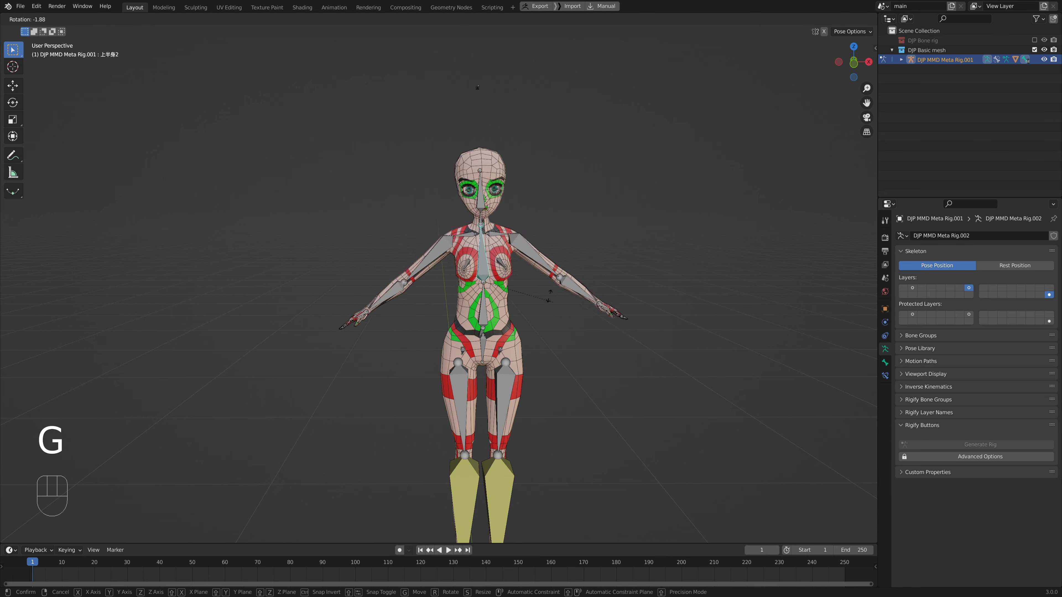
{"action": "right_click", "coordinate": [560, 359]}
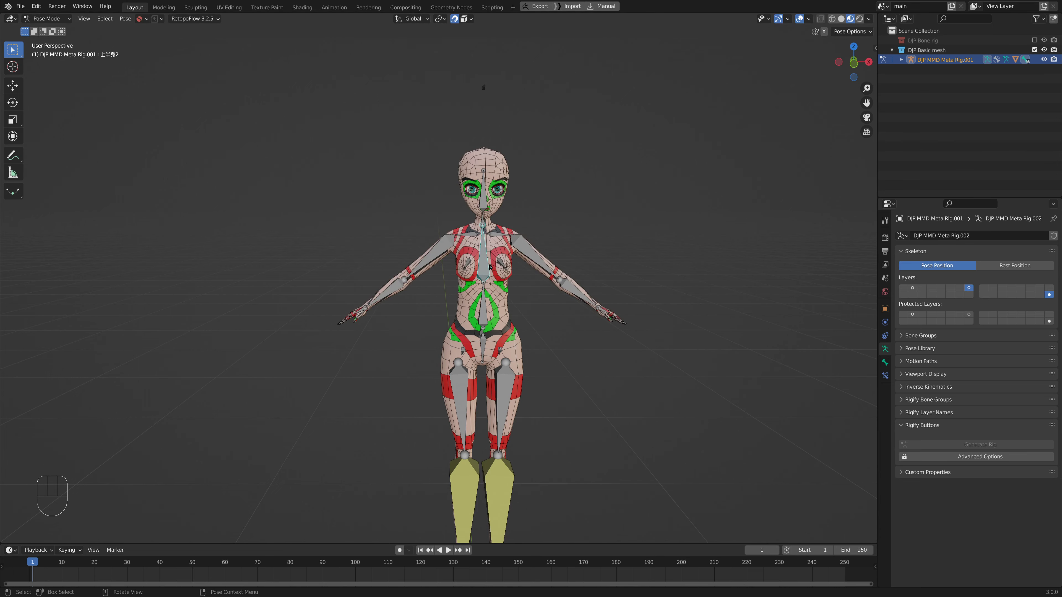
{"action": "key", "text": "g"}
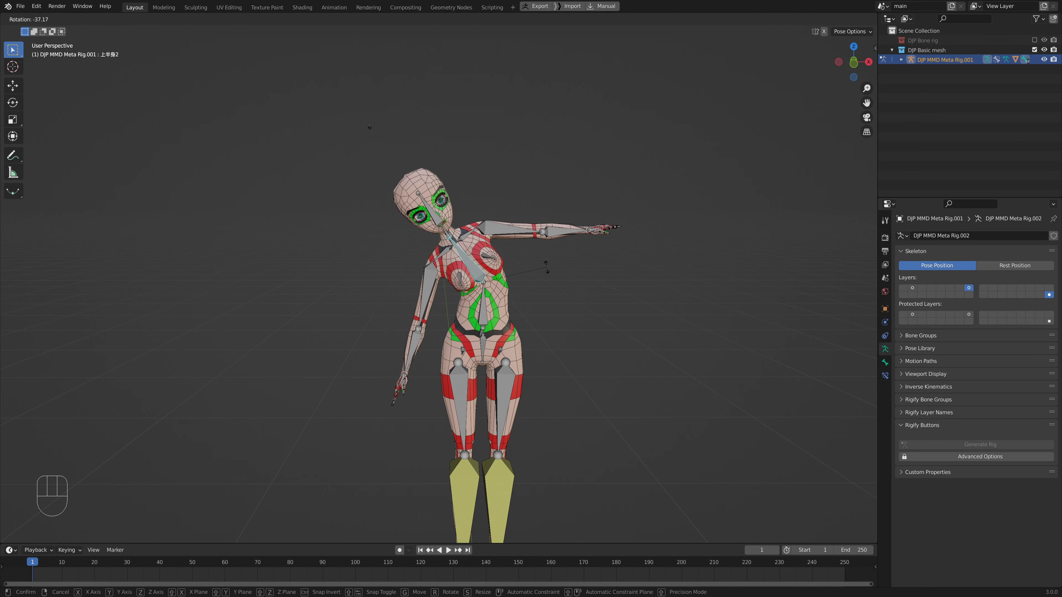
{"action": "right_click", "coordinate": [545, 336]}
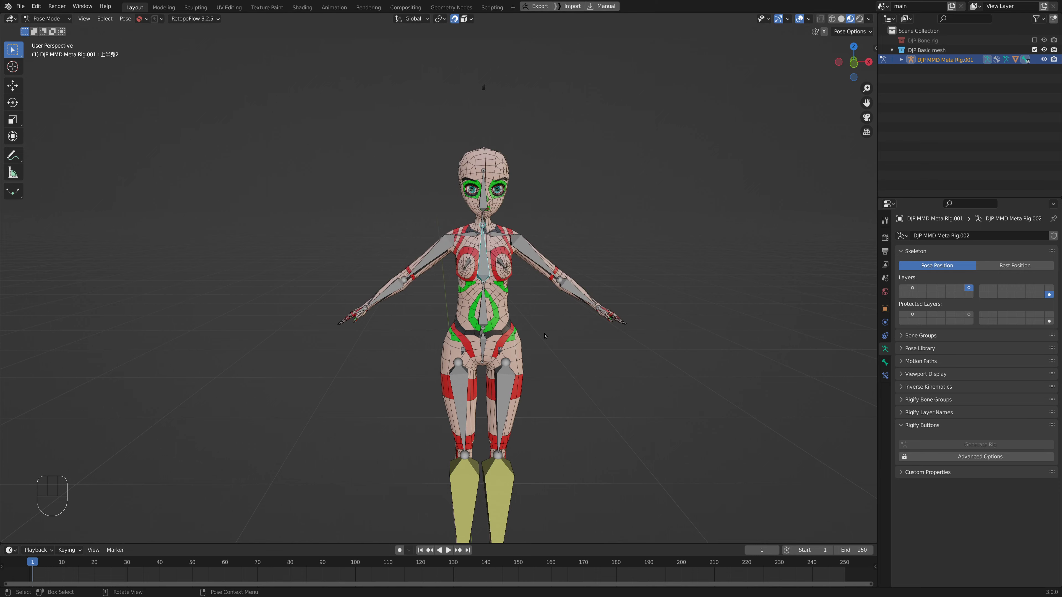
{"action": "left_click", "coordinate": [490, 310]}
{"action": "key", "text": "g"}
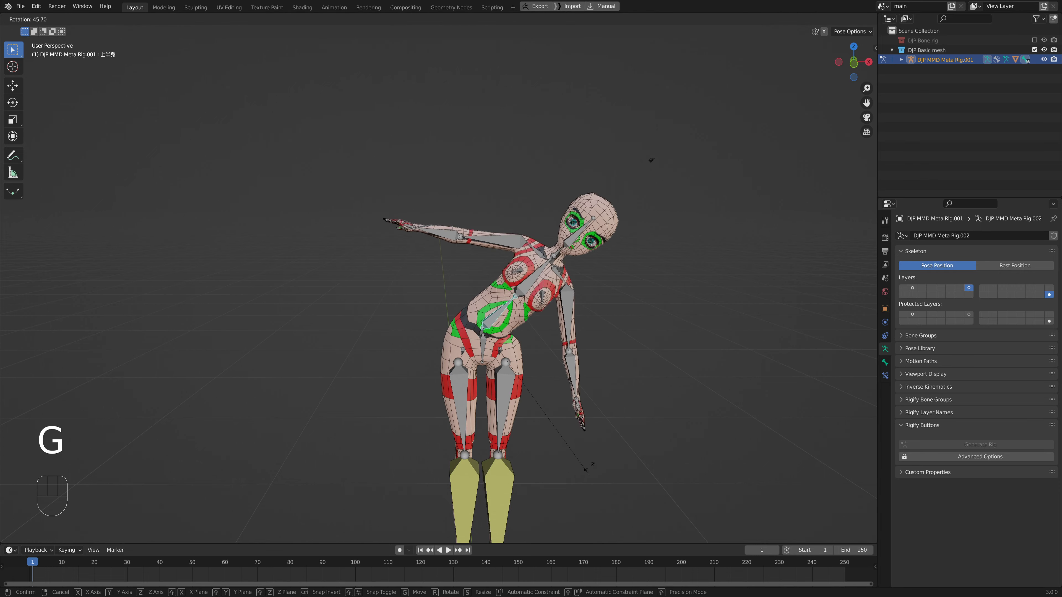
{"action": "right_click", "coordinate": [529, 372]}
Test the hip deformation by tilting the 下半身 lower body bone to both sides, cancelling each rotation.
{"action": "left_click", "coordinate": [485, 345]}
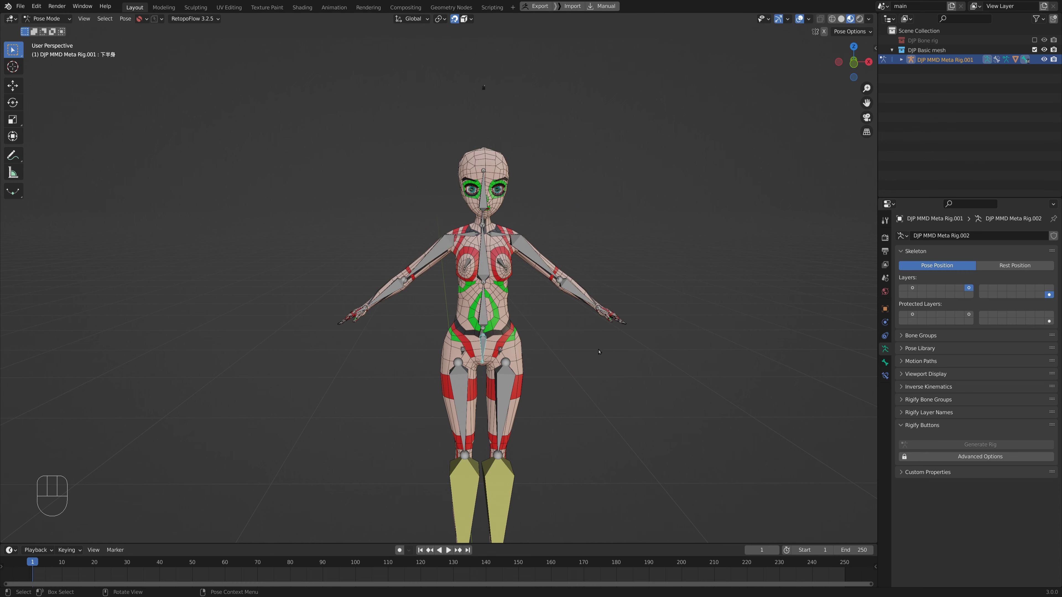
{"action": "key", "text": "g"}
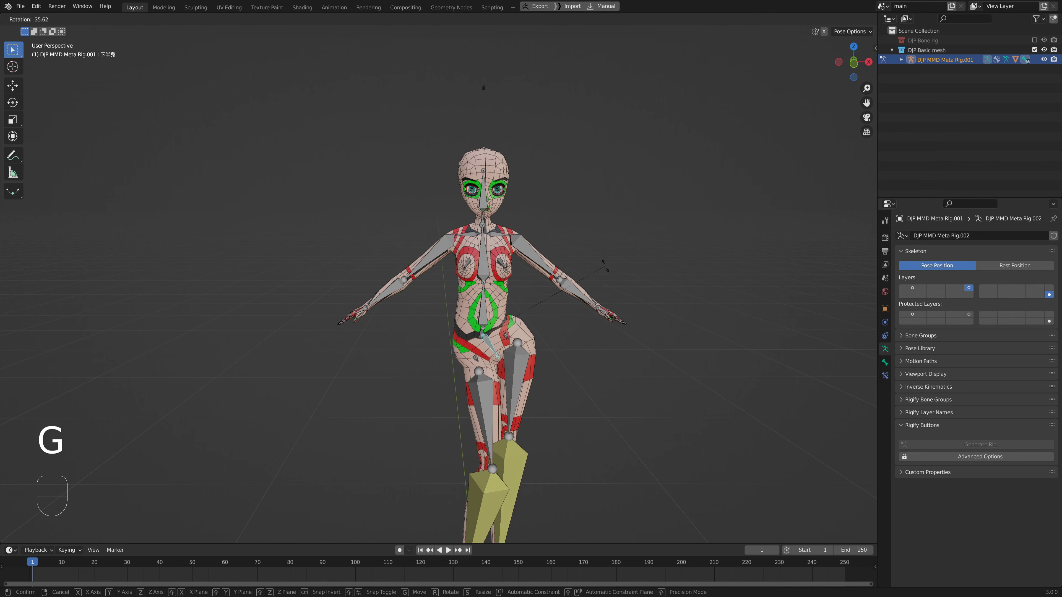
{"action": "right_click", "coordinate": [580, 309]}
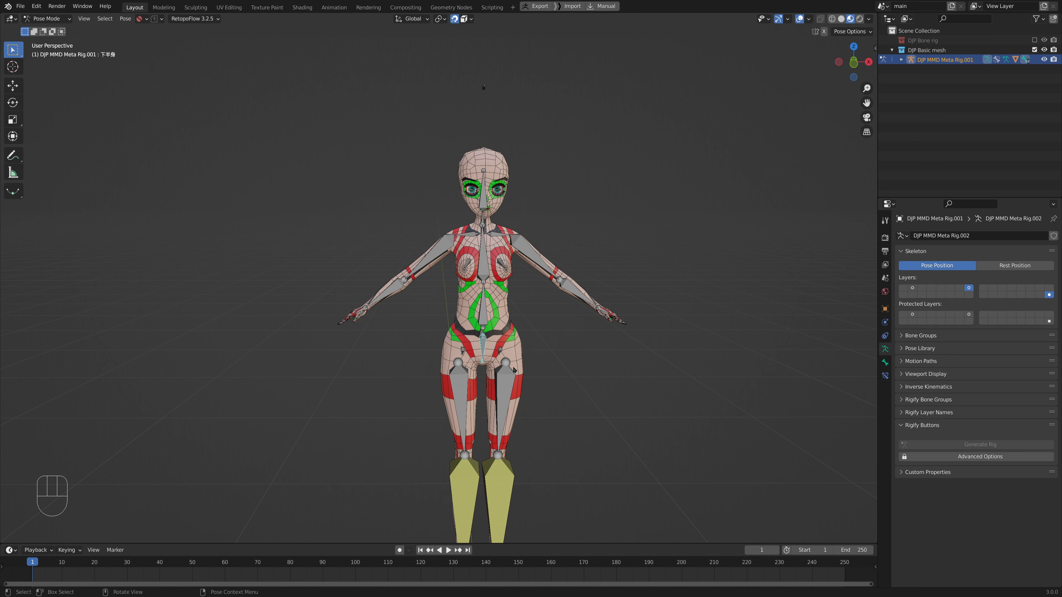
{"action": "middle_click_drag", "start_coordinate": [502, 353], "coordinate": [500, 281], "text": "shift"}
{"action": "key", "text": "r"}
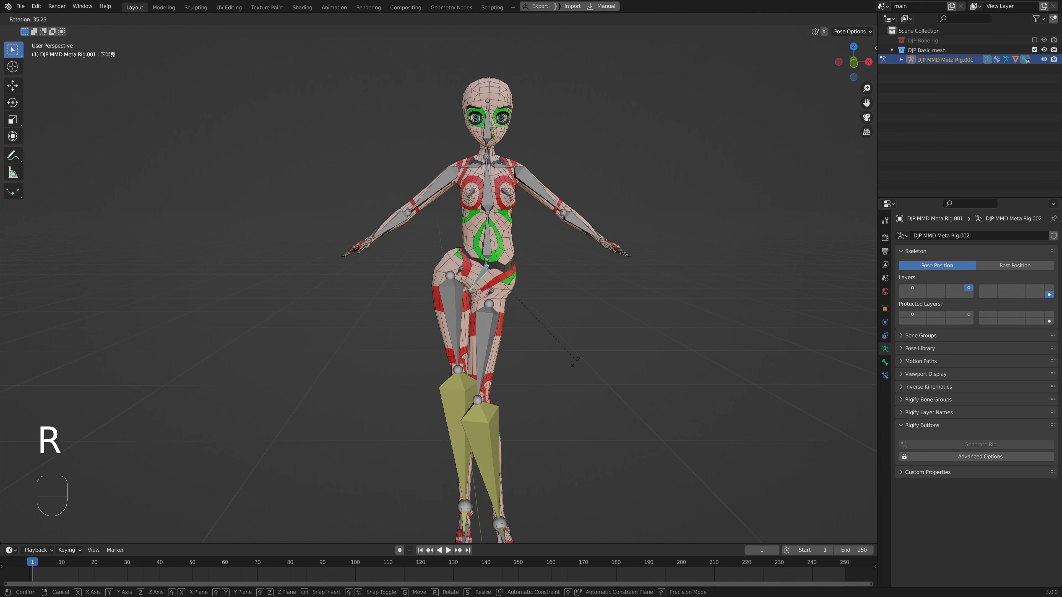
{"action": "right_click", "coordinate": [630, 246]}
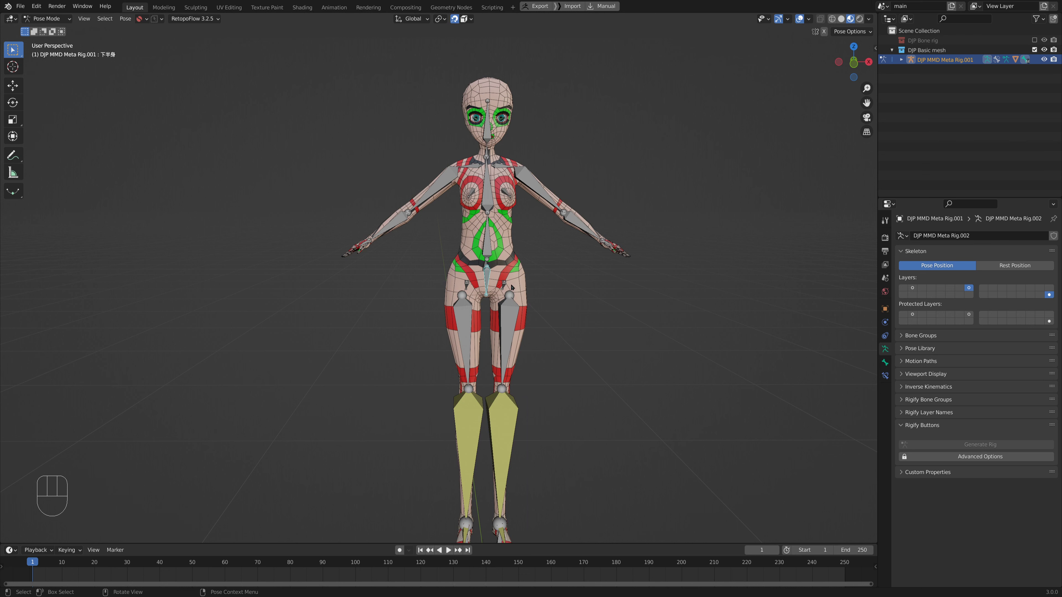
Raise the left foot IK bone so the leg bends with the knee lifted forward, exposing the hip and buttock deformation.
{"action": "middle_click_drag", "start_coordinate": [511, 288], "coordinate": [510, 237], "text": "shift"}
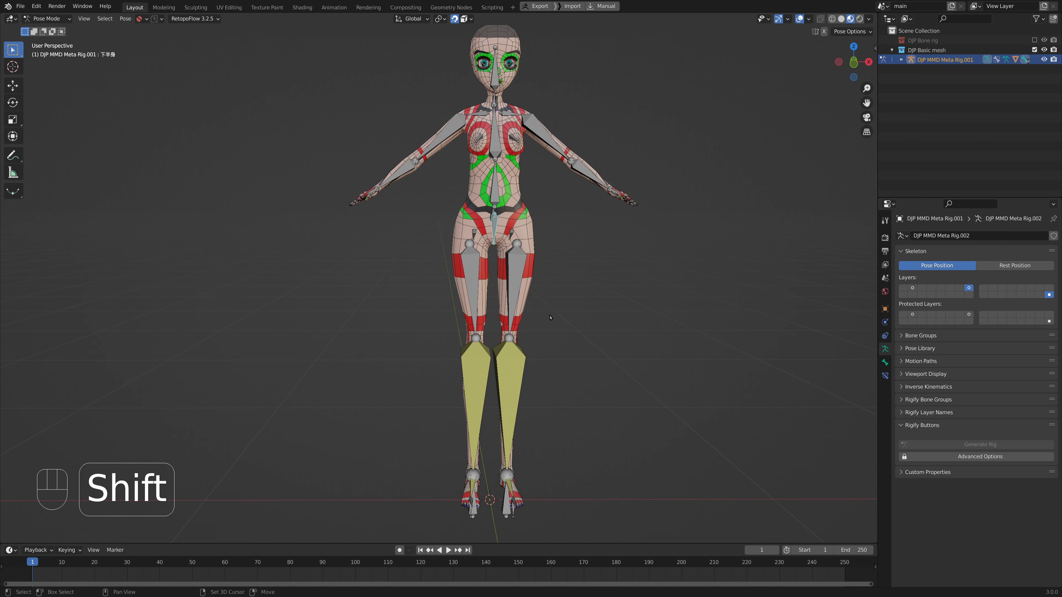
{"action": "left_click", "coordinate": [505, 507]}
{"action": "key", "text": "g"}
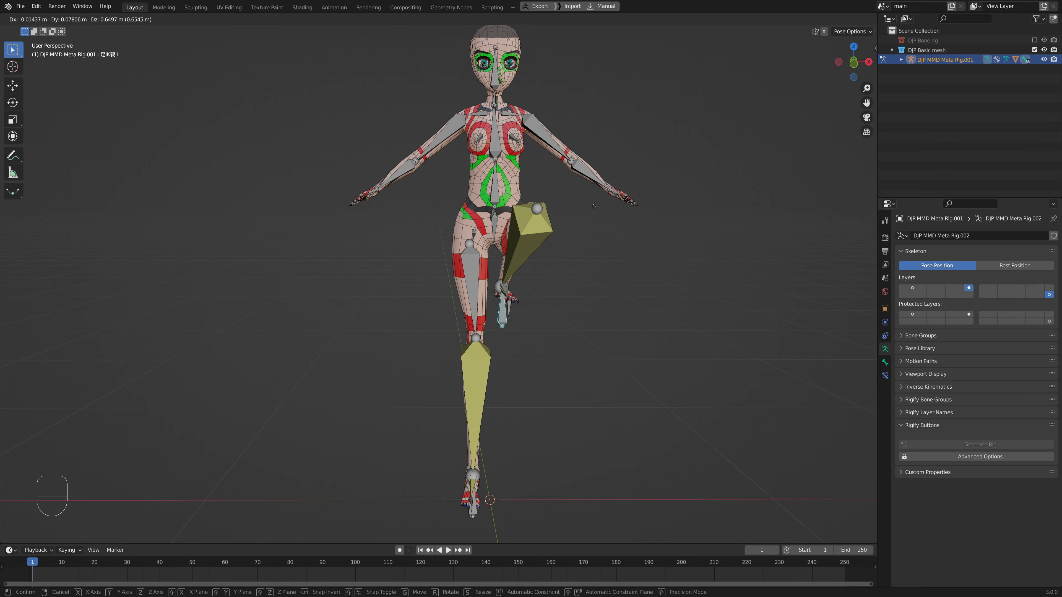
{"action": "left_click", "coordinate": [560, 280]}
{"action": "middle_click_drag", "start_coordinate": [560, 280], "coordinate": [443, 216]}
{"action": "scroll", "coordinate": [498, 278], "scroll_direction": "up", "scroll_amount": 6}
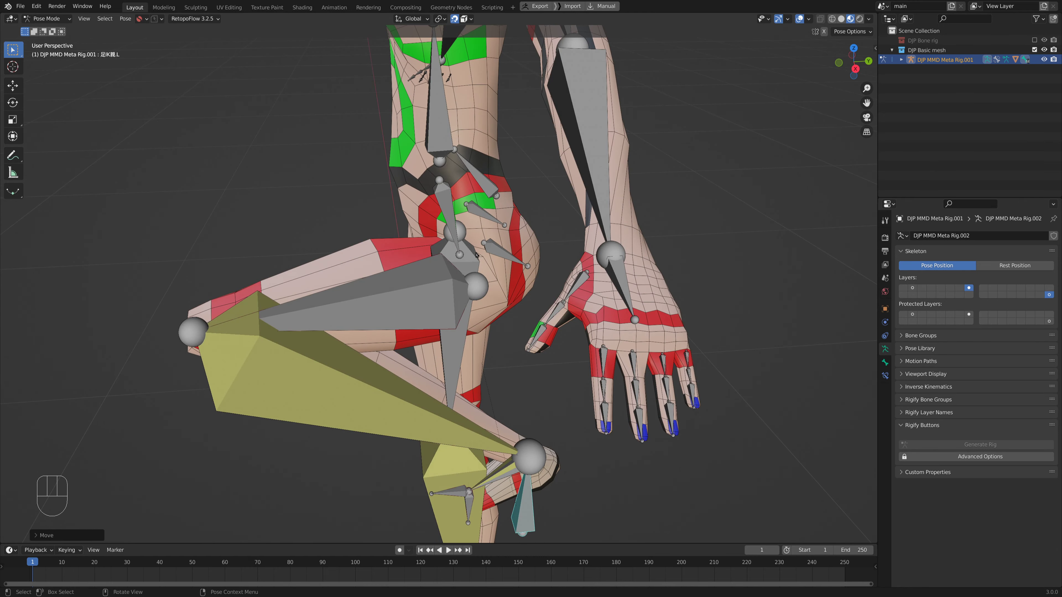
Move the left foot IK parent bone outward so the whole left leg stretches out to the side.
{"action": "middle_click_drag", "start_coordinate": [476, 255], "coordinate": [597, 222]}
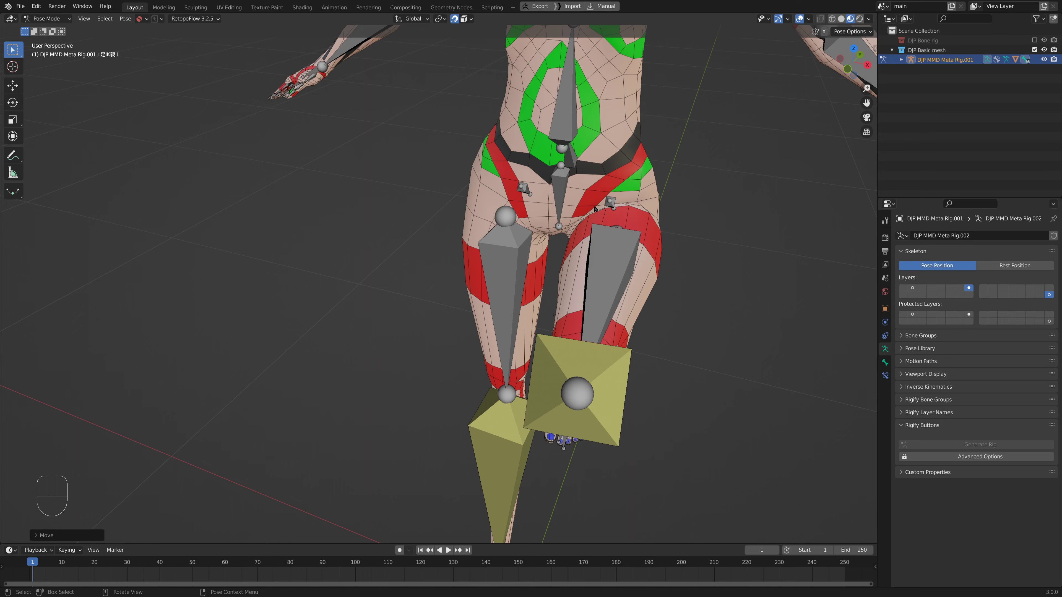
{"action": "key", "text": "g"}
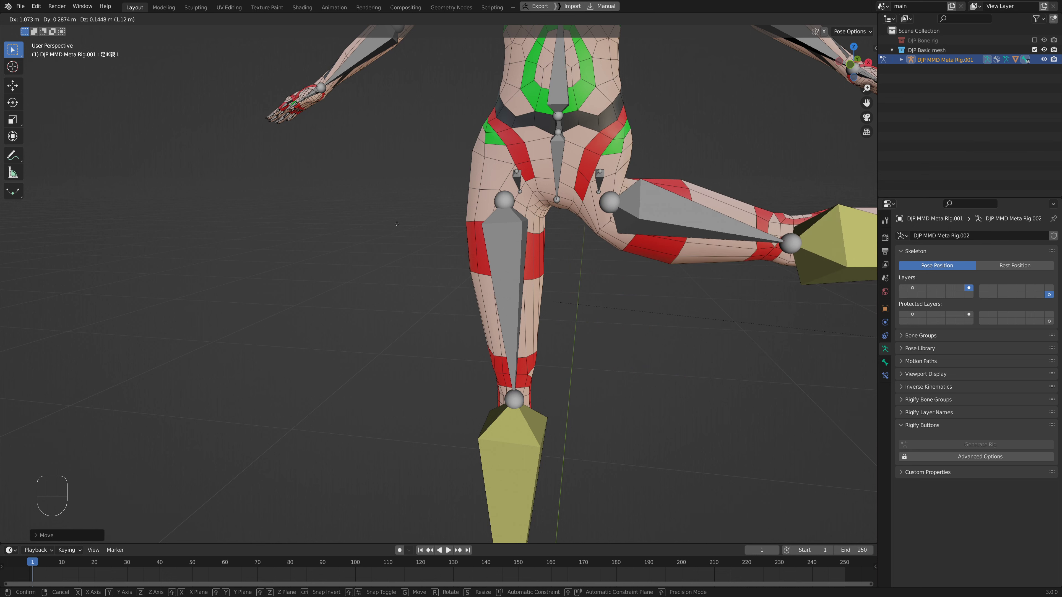
{"action": "left_click", "coordinate": [483, 261]}
{"action": "scroll", "coordinate": [483, 262], "scroll_direction": "down", "scroll_amount": 1}
{"action": "scroll", "coordinate": [483, 261], "scroll_direction": "down", "scroll_amount": 3}
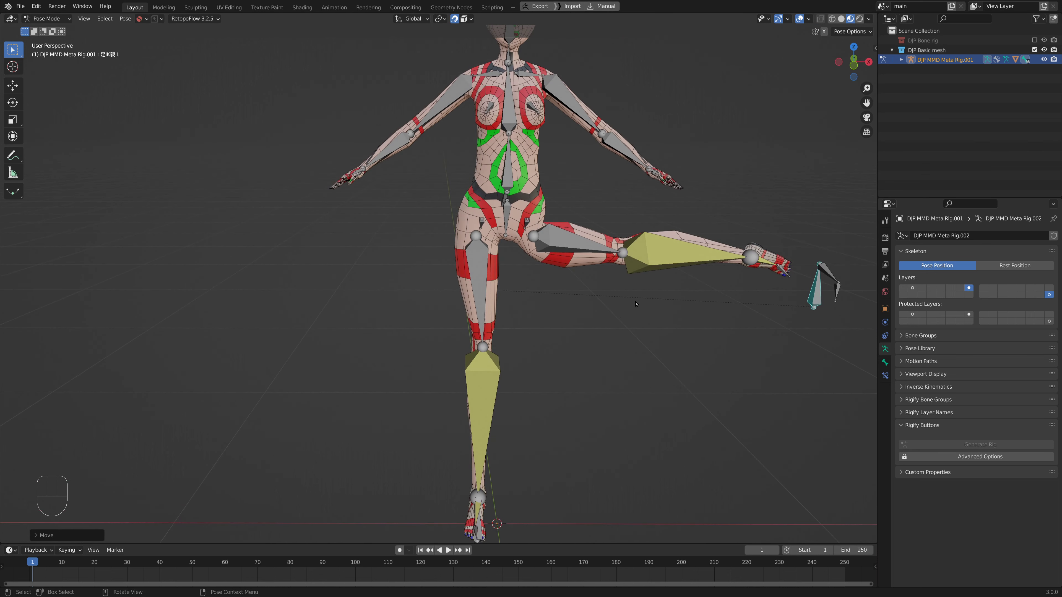
Test rotating the left foot IK parent bone about the global Z and X axes, cancelling each rotation.
{"action": "key", "text": "r"}
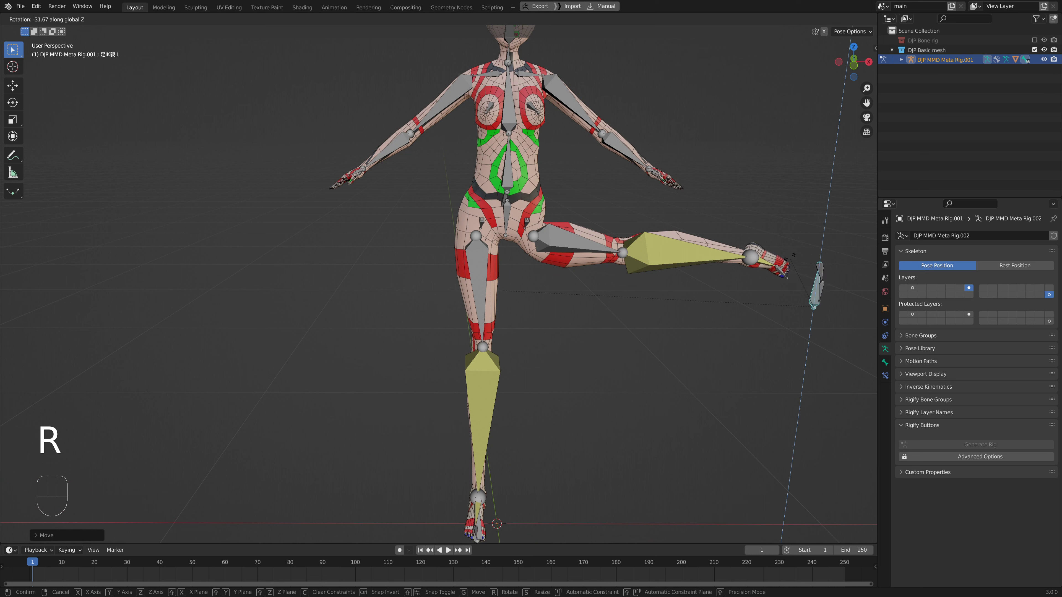
{"action": "right_click", "coordinate": [791, 271]}
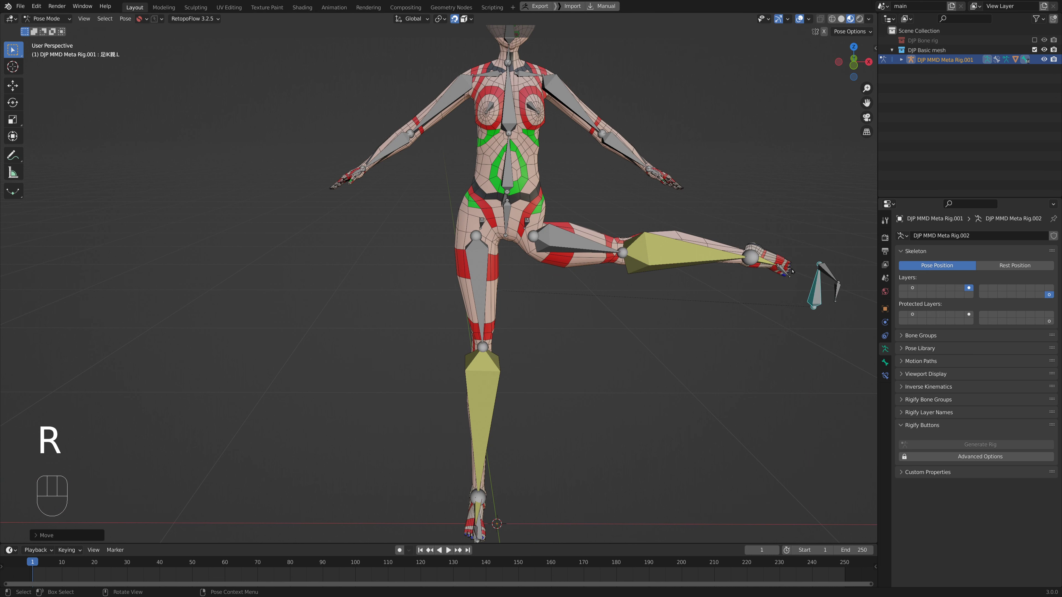
{"action": "key", "text": "g"}
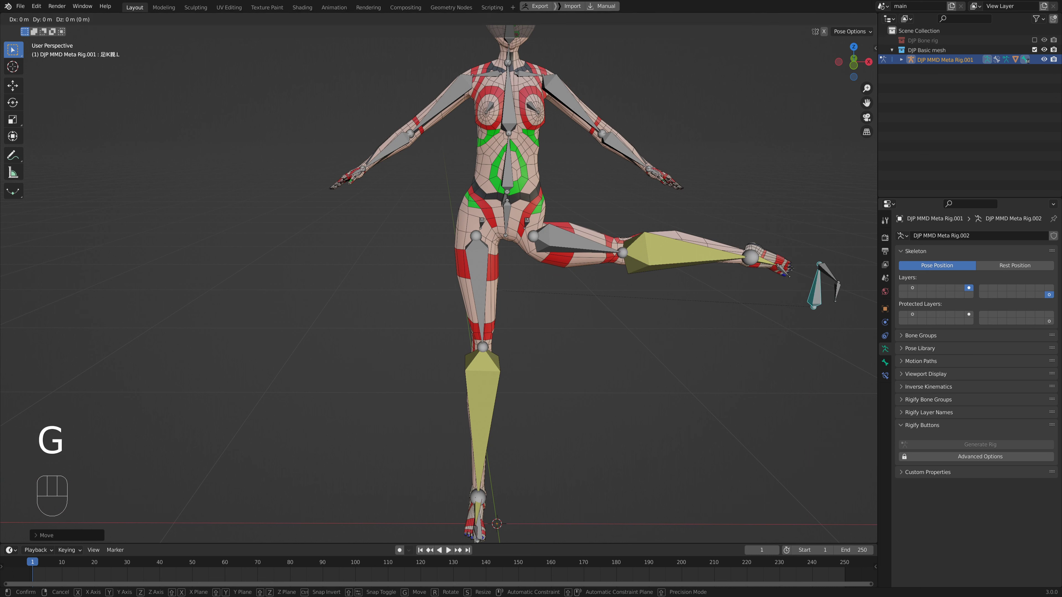
{"action": "key", "text": "r"}
{"action": "type", "text": "x"}
{"action": "type", "text": "-65"}
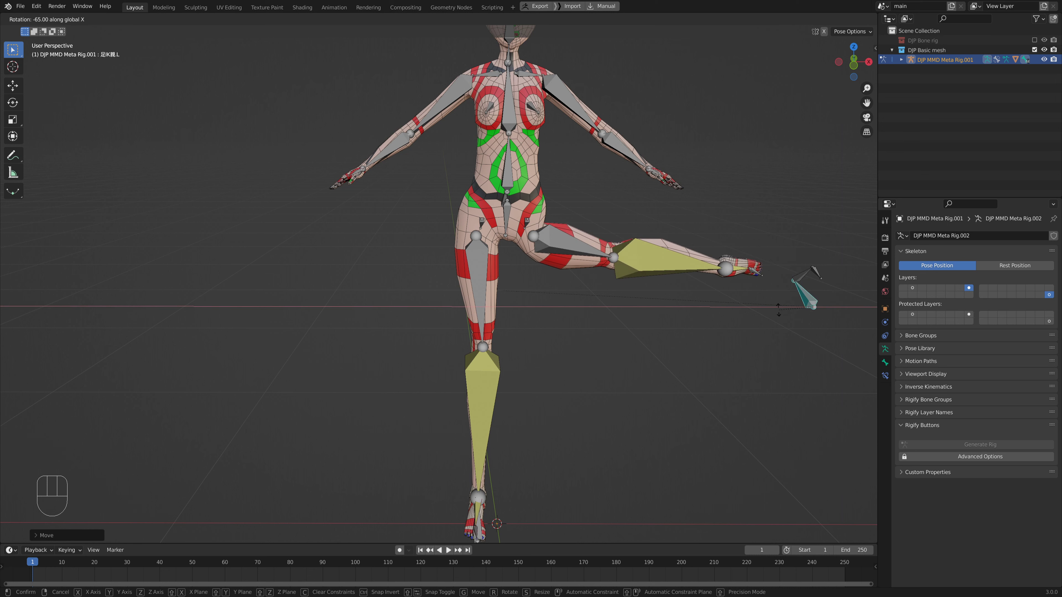
{"action": "key", "text": "BackSpace"}
{"action": "key", "text": "BackSpace"}
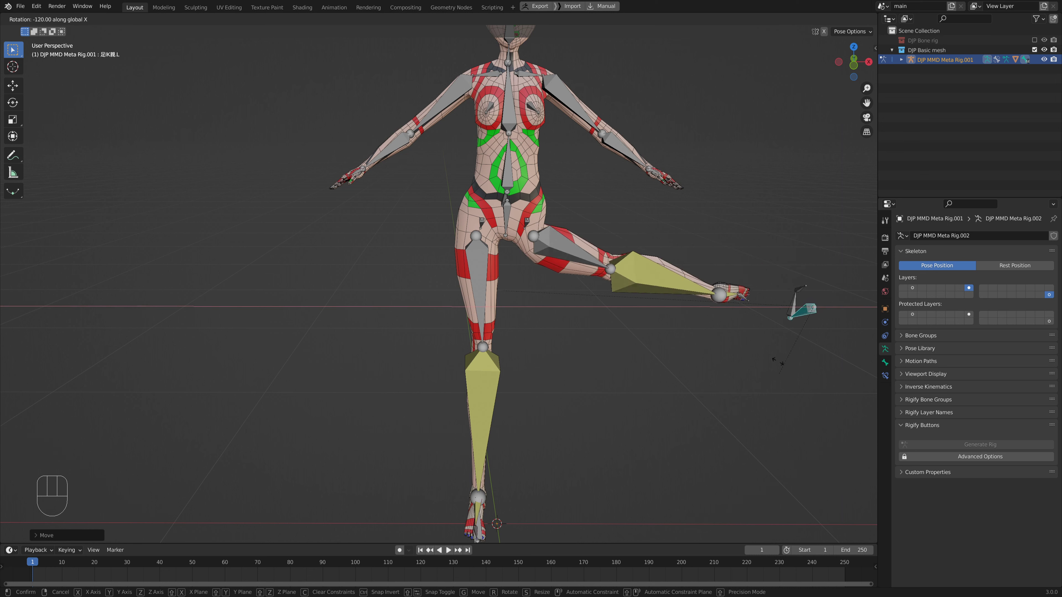
{"action": "type", "text": "5"}
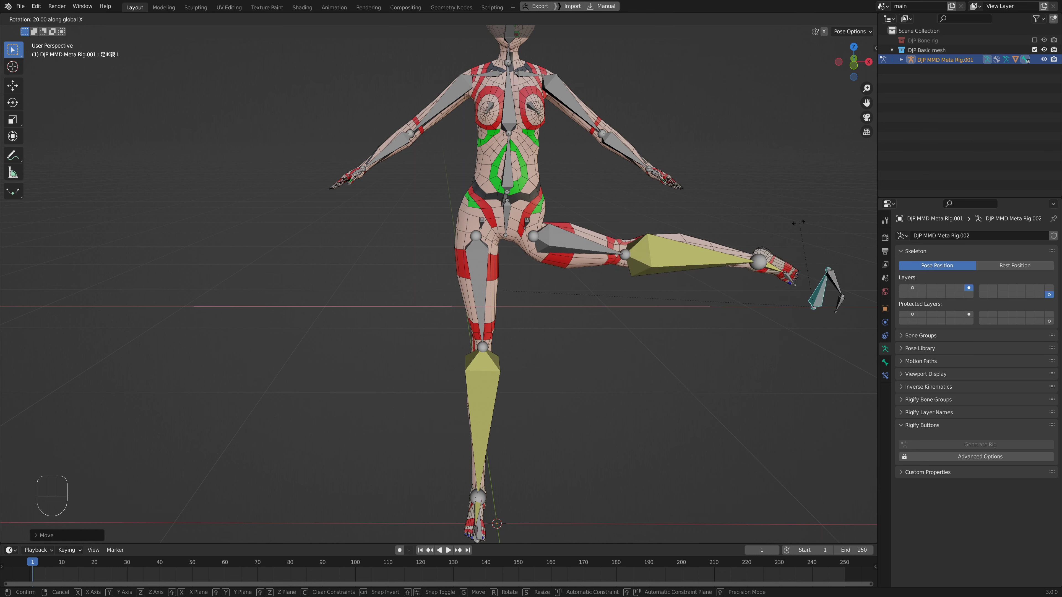
{"action": "right_click", "coordinate": [799, 220]}
Rotate the left thigh bone 足.L about the global Z axis and again freely to test the twist of the raised leg.
{"action": "left_click", "coordinate": [568, 246]}
{"action": "key", "text": "r"}
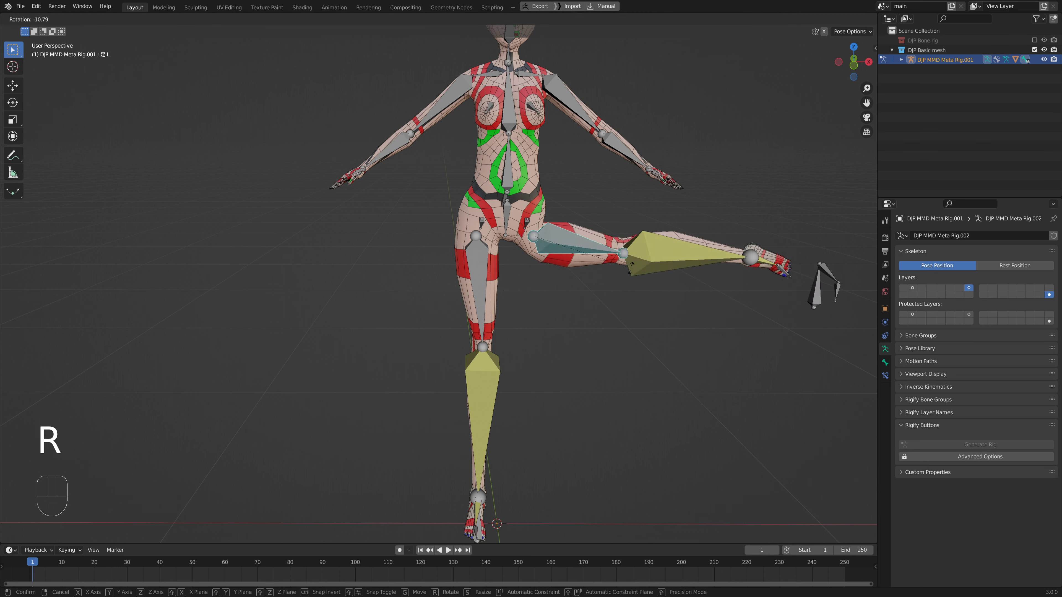
{"action": "key", "text": "z"}
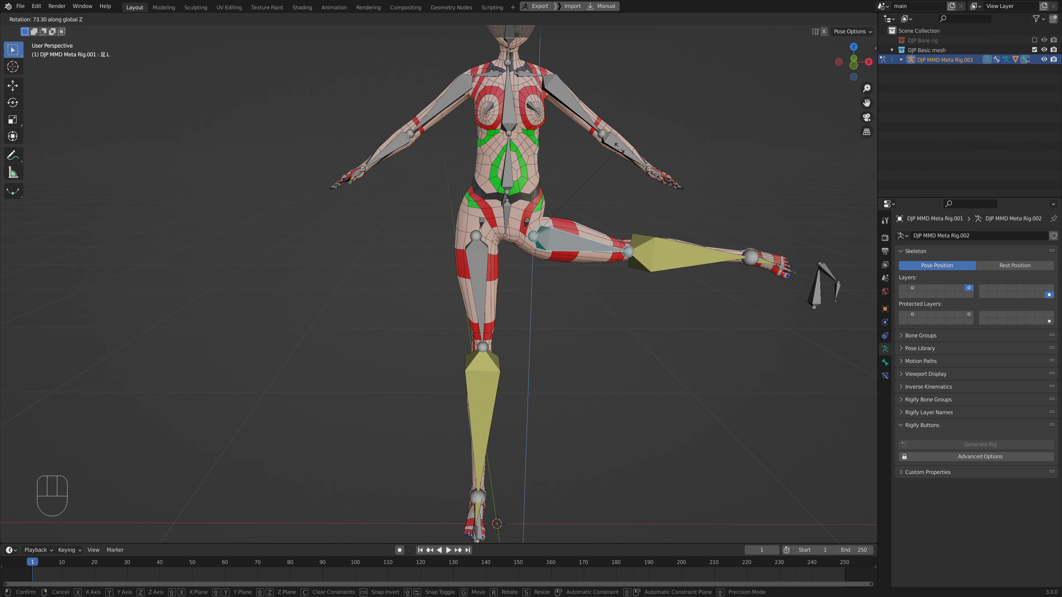
{"action": "left_click", "coordinate": [625, 118]}
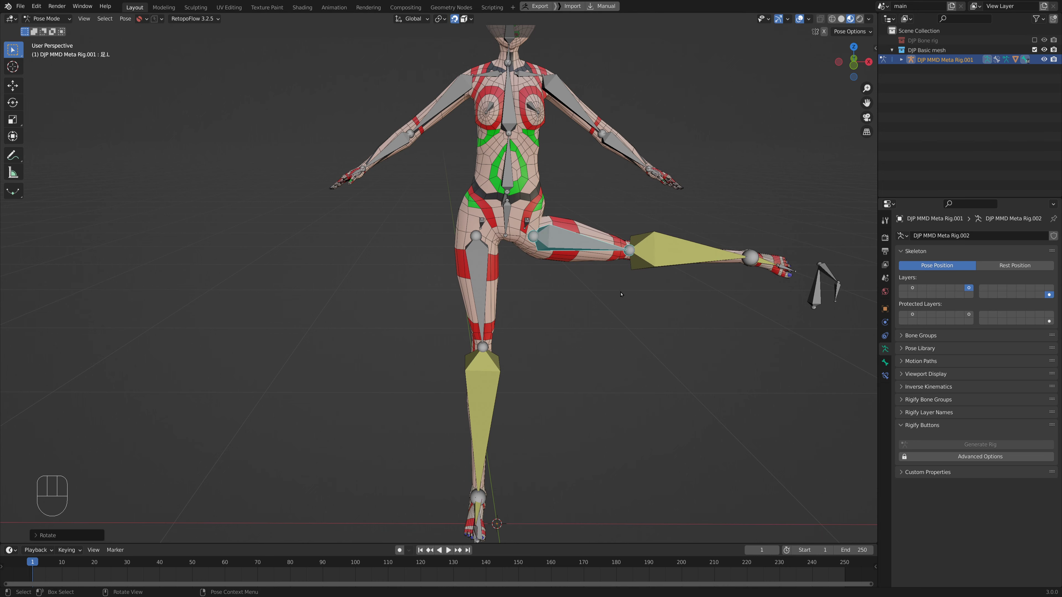
{"action": "middle_click_drag", "start_coordinate": [623, 125], "coordinate": [556, 293]}
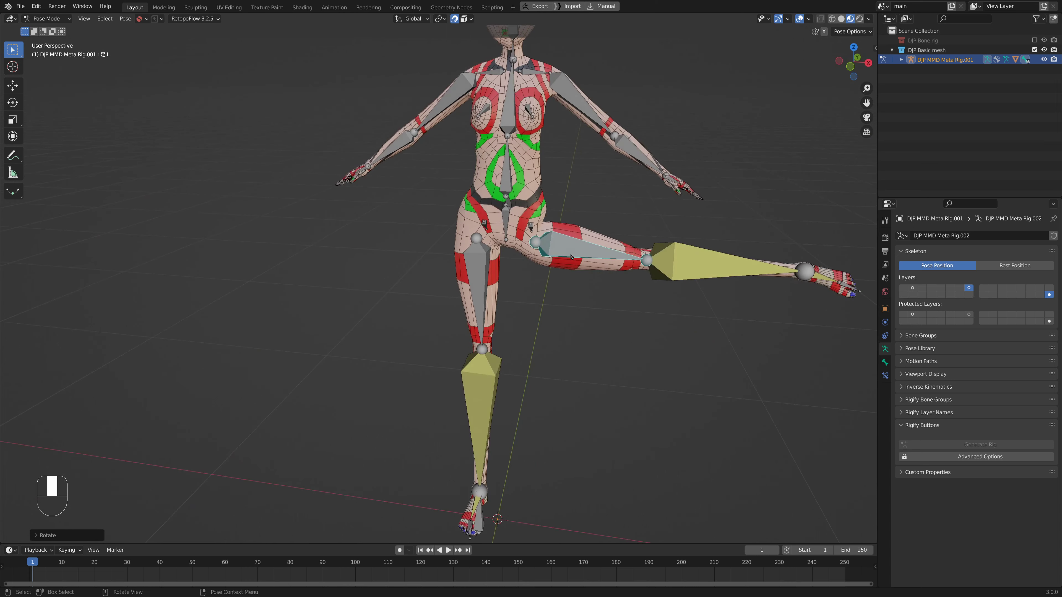
{"action": "key", "text": "r"}
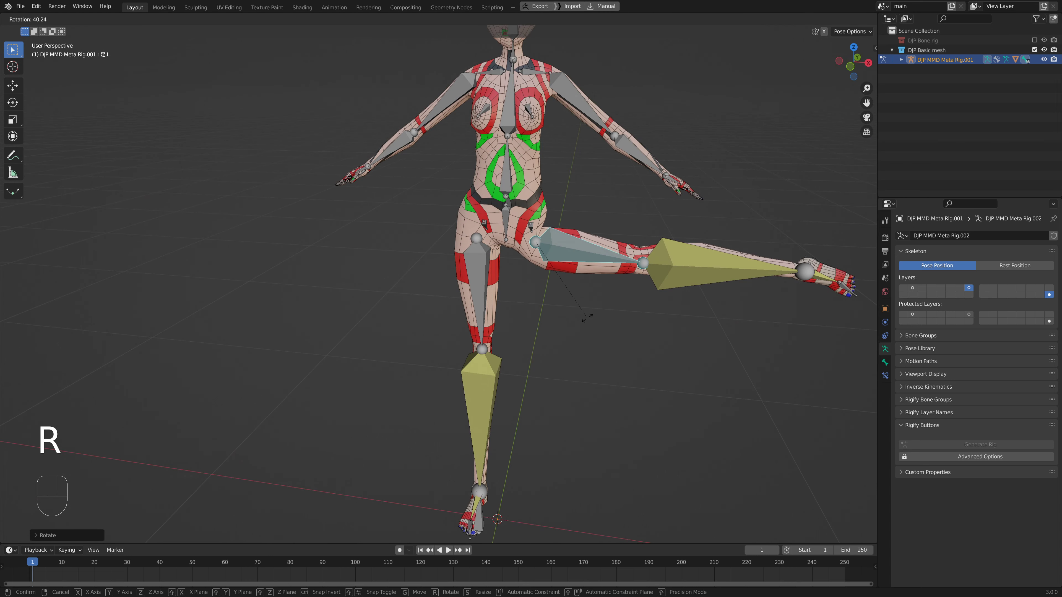
{"action": "key", "text": "r"}
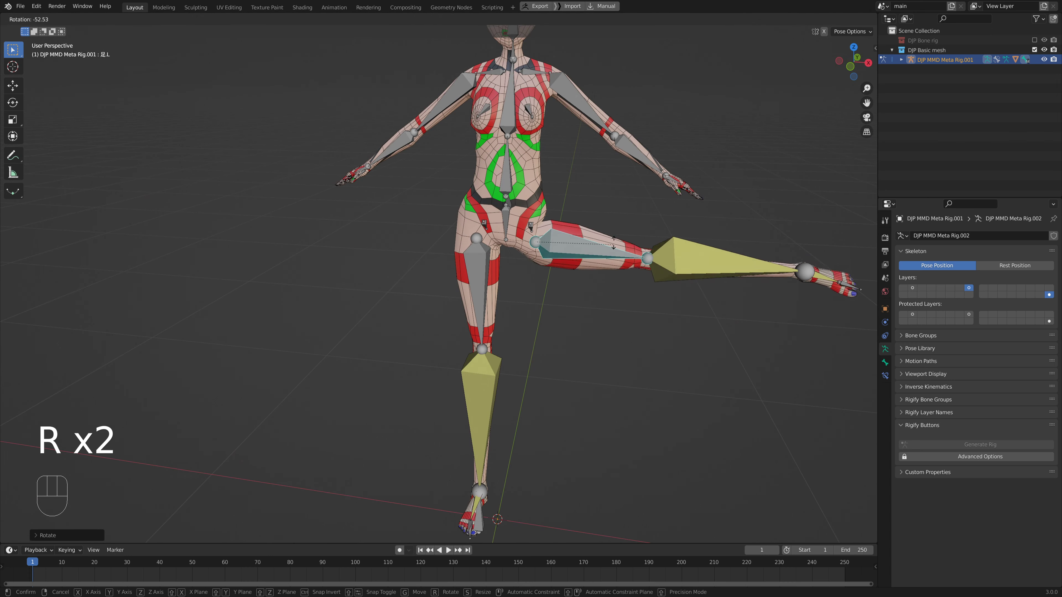
{"action": "left_click", "coordinate": [618, 297]}
Select all the rig's bones and clear their pose rotation and location.
{"action": "scroll", "coordinate": [618, 297], "scroll_direction": "down", "scroll_amount": 2}
{"action": "middle_click_drag", "start_coordinate": [618, 297], "coordinate": [610, 333]}
{"action": "key", "text": "a"}
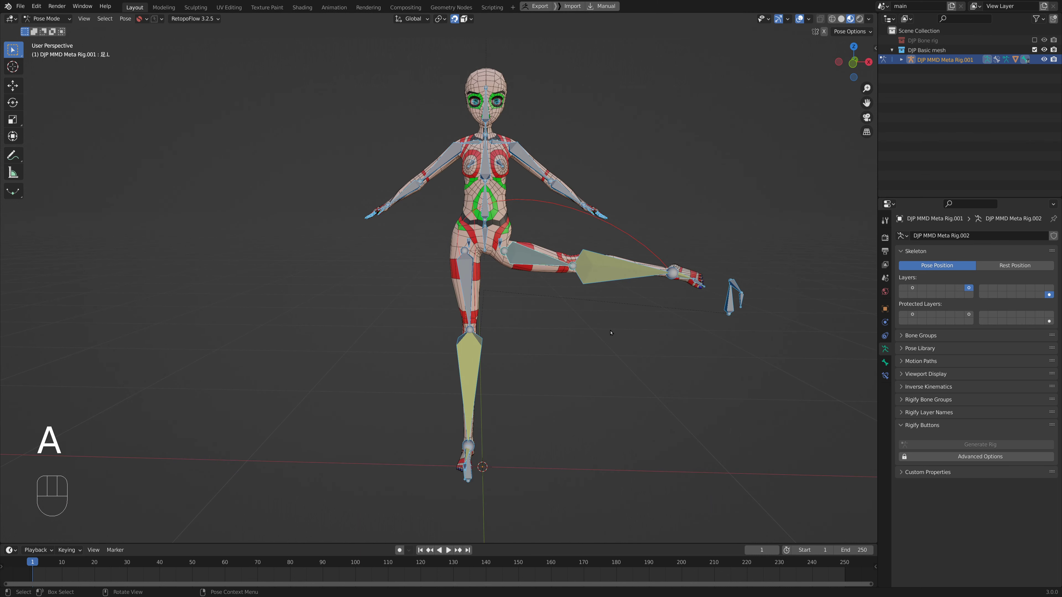
{"action": "key", "text": "alt"}
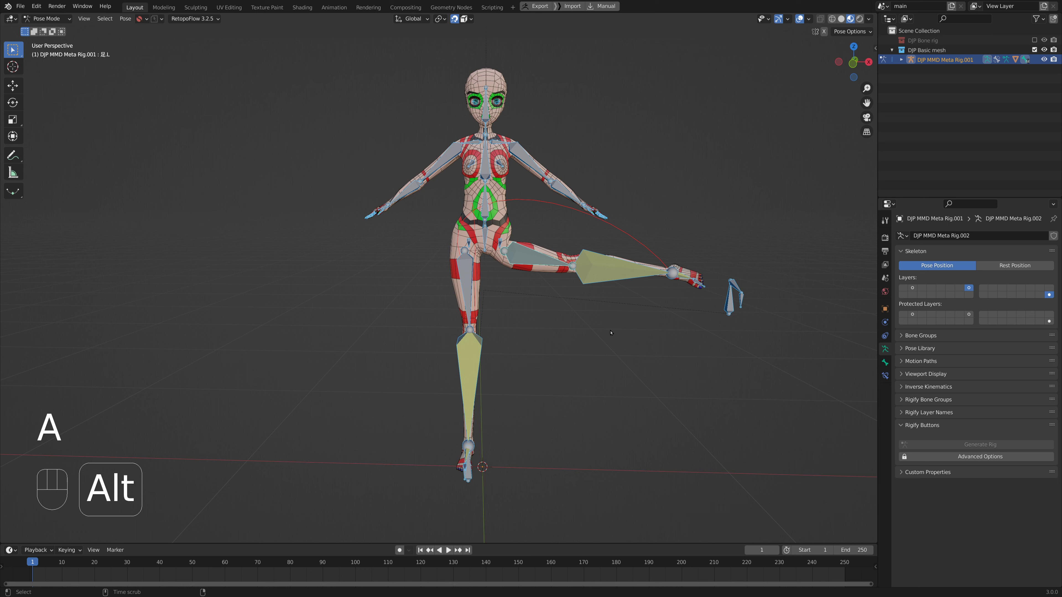
{"action": "key", "text": "alt+r"}
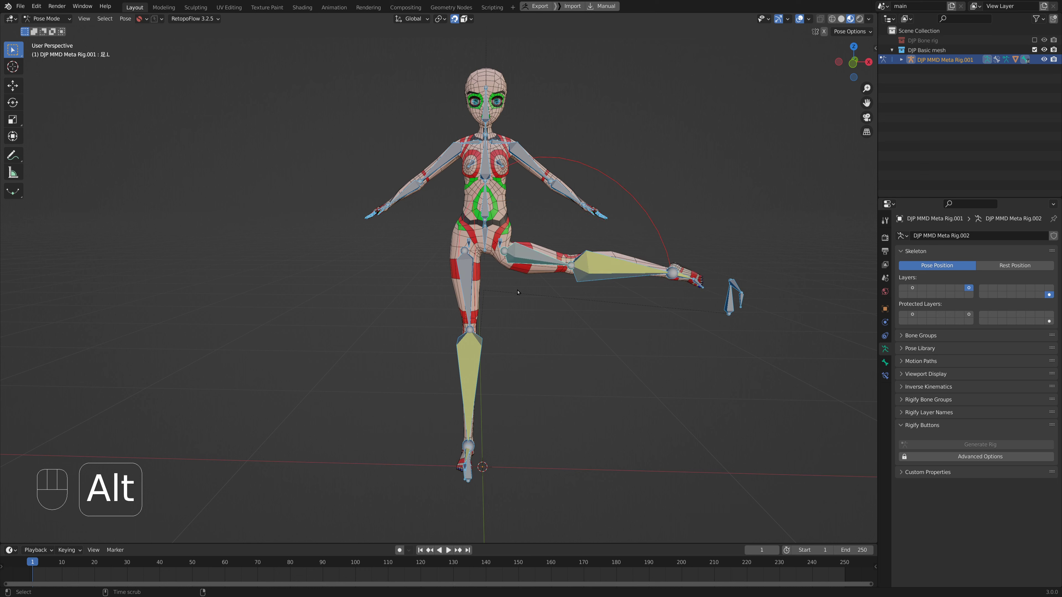
{"action": "key", "text": "alt+g"}
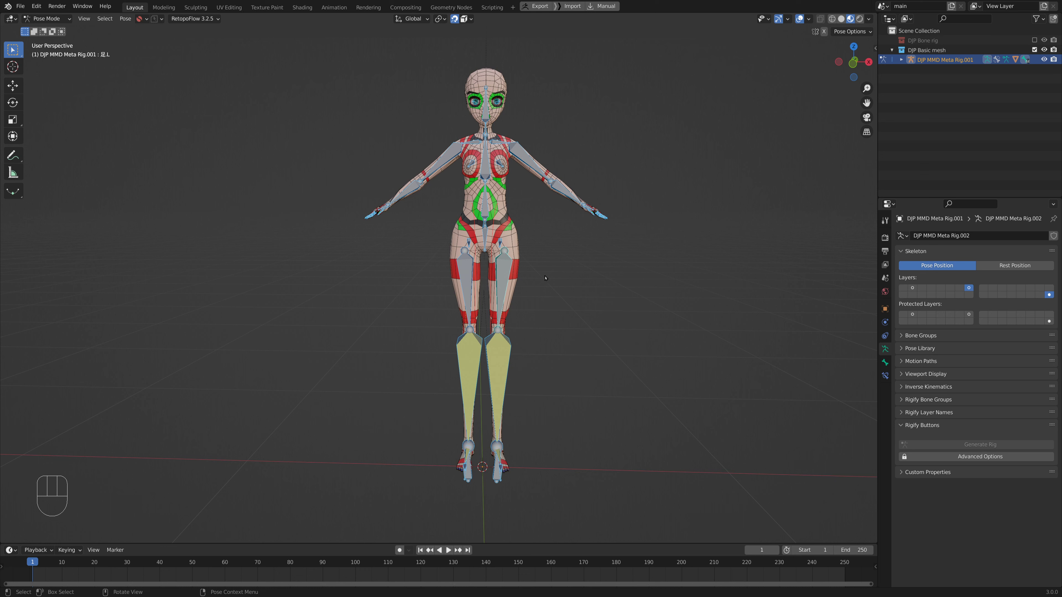
Scale the left upper arm bone up to about 1.9 times its size and clear its pose scale.
{"action": "left_click", "coordinate": [526, 168]}
{"action": "key", "text": "s"}
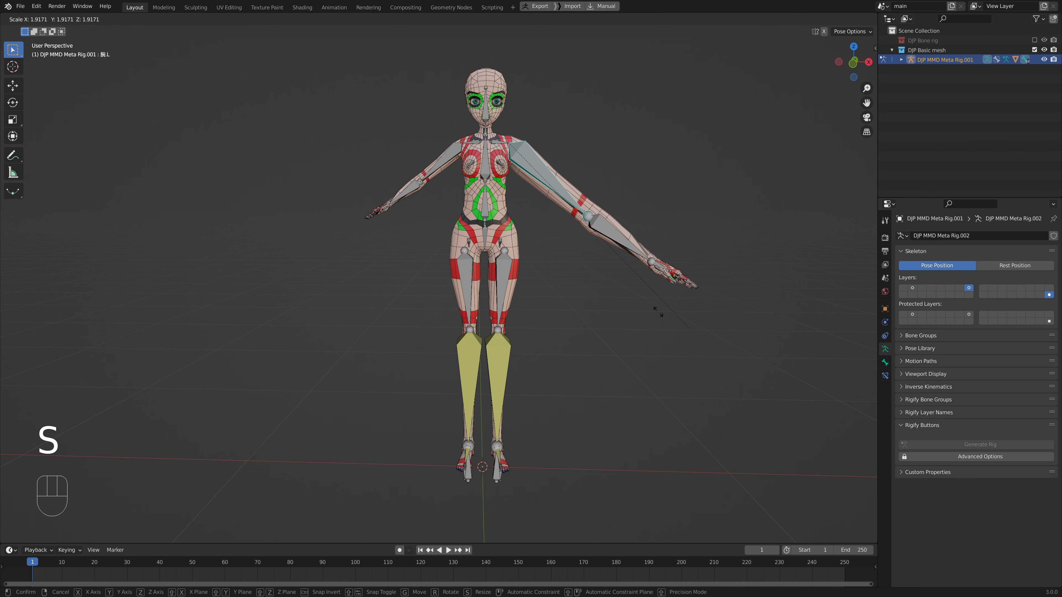
{"action": "left_click", "coordinate": [654, 323]}
{"action": "scroll", "coordinate": [654, 323], "scroll_direction": "down", "scroll_amount": 1}
{"action": "middle_click_drag", "start_coordinate": [654, 323], "coordinate": [613, 322]}
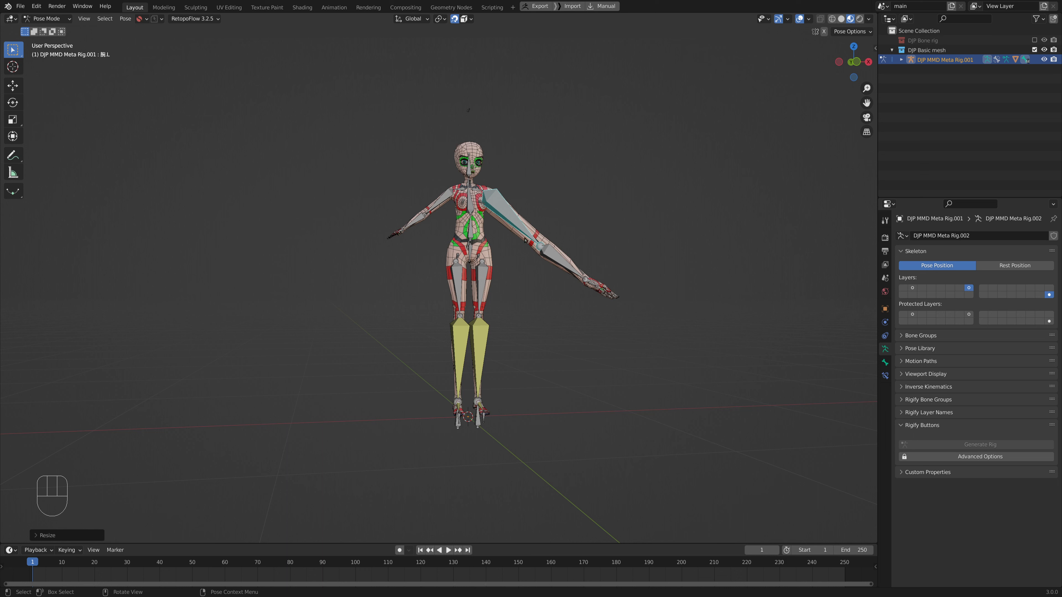
{"action": "key", "text": "alt+s"}
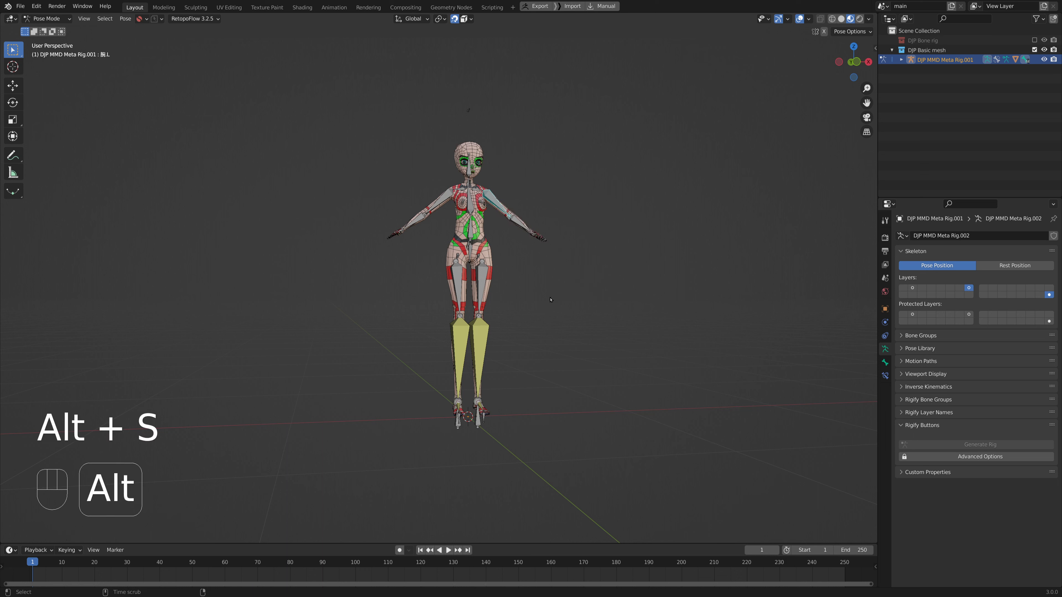
{"action": "middle_click_drag", "start_coordinate": [550, 294], "coordinate": [533, 287]}
{"action": "middle_click_drag", "start_coordinate": [484, 195], "coordinate": [529, 207]}
{"action": "scroll", "coordinate": [529, 208], "scroll_direction": "up", "scroll_amount": 2}
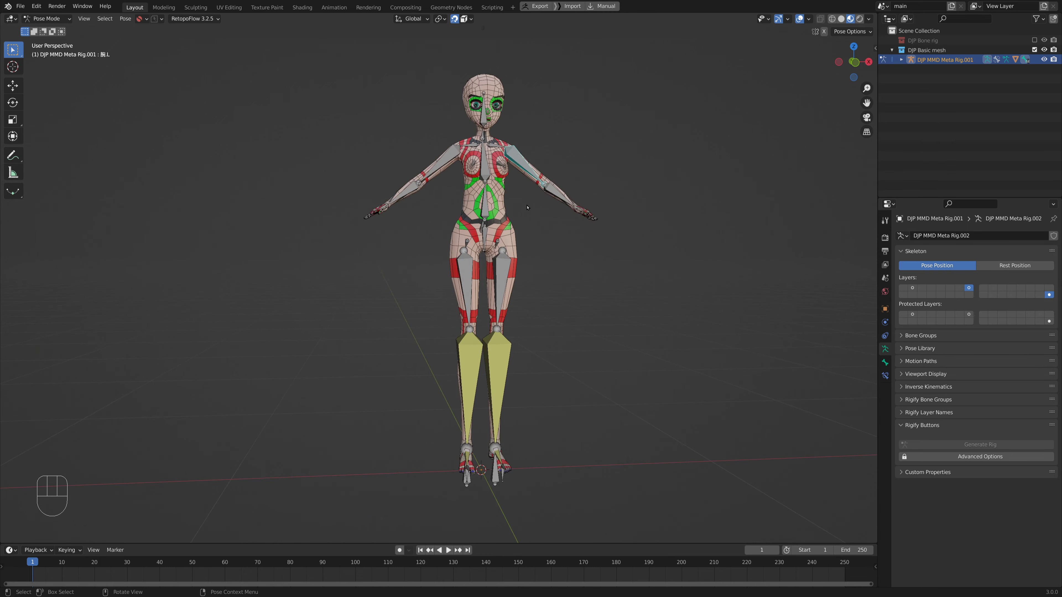
{"action": "middle_click_drag", "start_coordinate": [535, 162], "coordinate": [506, 212], "text": "shift"}
{"action": "scroll", "coordinate": [515, 237], "scroll_direction": "up", "scroll_amount": 3}
{"action": "left_click", "coordinate": [474, 143]}
{"action": "scroll", "coordinate": [491, 179], "scroll_direction": "down", "scroll_amount": 2}
{"action": "scroll", "coordinate": [506, 212], "scroll_direction": "down", "scroll_amount": 2}
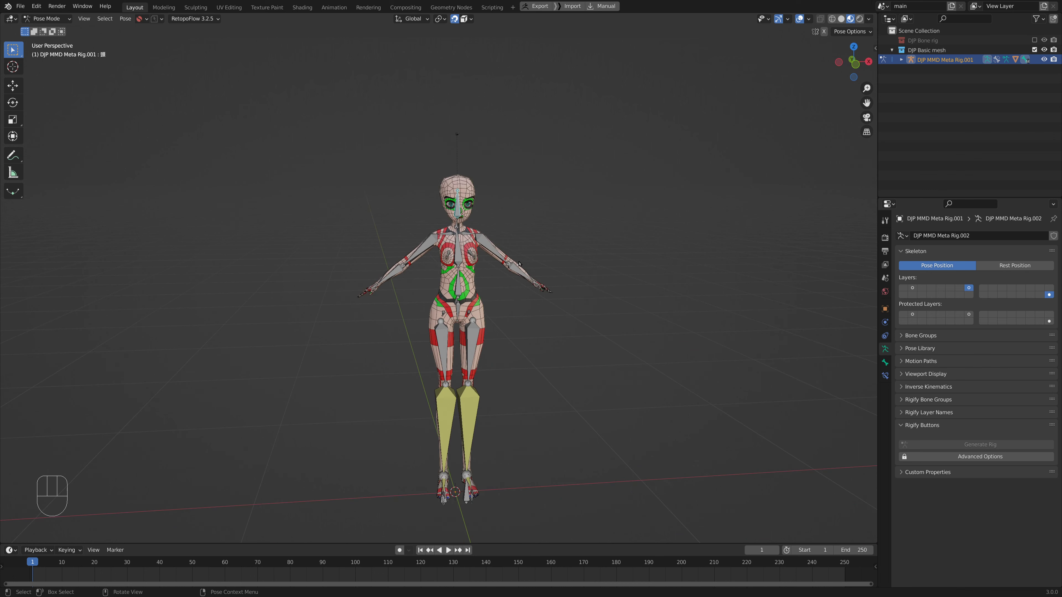
{"action": "mouse_move", "coordinate": [508, 285]}
{"action": "middle_mouse_down", "text": "shift"}
{"action": "mouse_move", "coordinate": [512, 222]}
{"action": "mouse_move", "coordinate": [526, 214]}
{"action": "mouse_move", "coordinate": [521, 290]}
{"action": "middle_mouse_up", "text": "shift"}
{"action": "scroll", "coordinate": [520, 291], "scroll_direction": "up", "scroll_amount": 2}
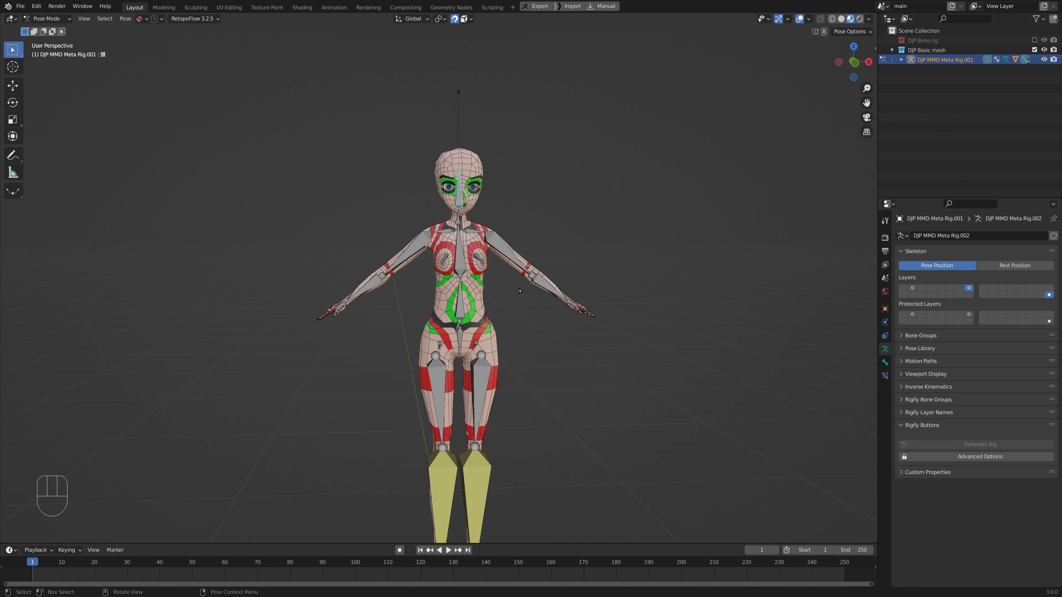
Revert the scene through the undo history to the Select entry directly following the Make Parent action.
{"action": "left_click", "coordinate": [34, 7]}
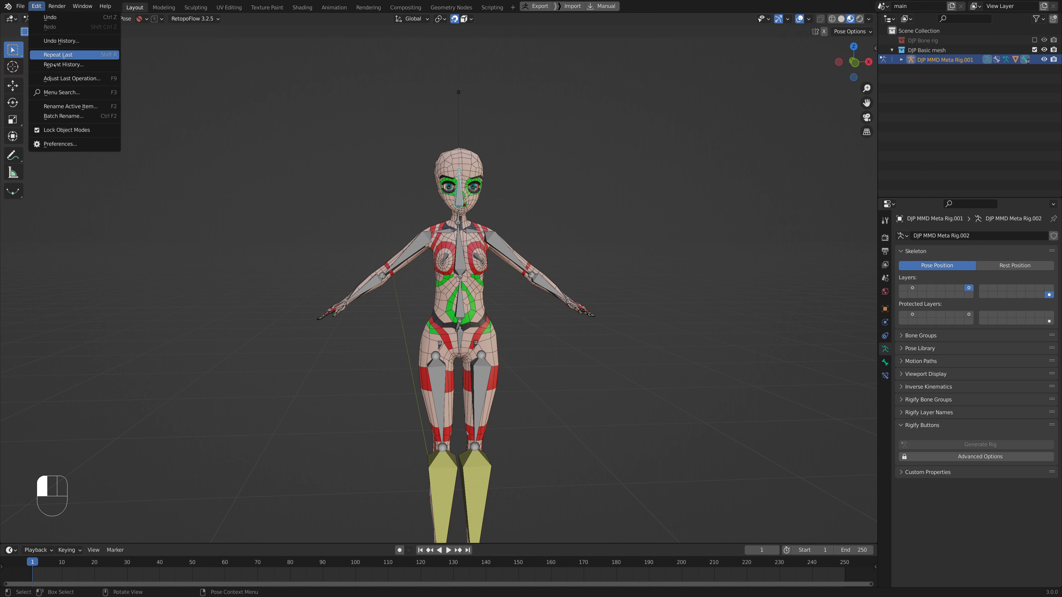
{"action": "left_click", "coordinate": [62, 41]}
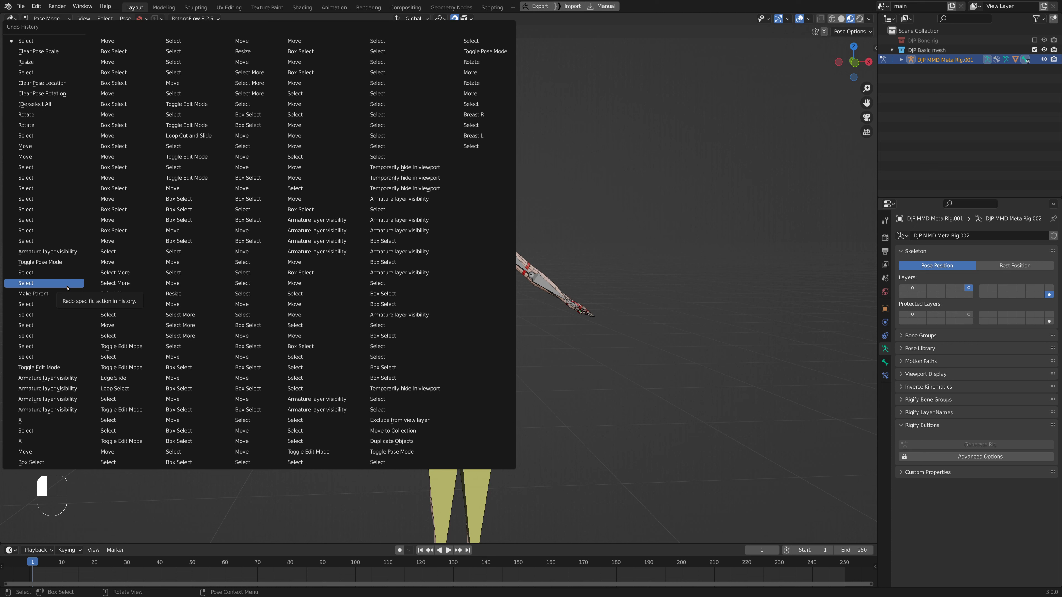
{"action": "left_click", "coordinate": [67, 288]}
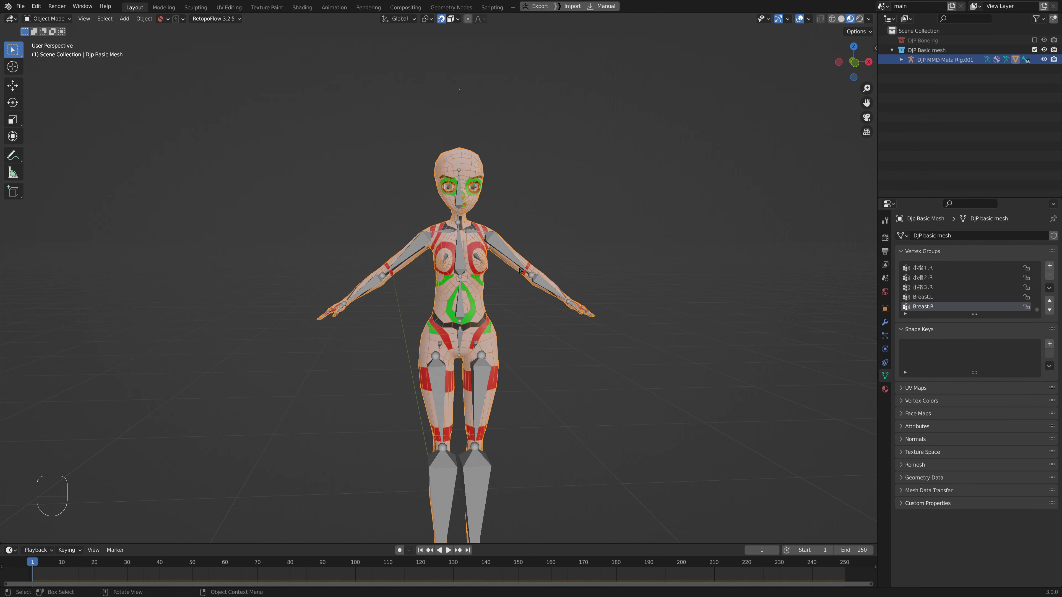
Select the armature, enter Pose Mode and test rotating the left upper arm bone, cancelling the rotation.
{"action": "left_click", "coordinate": [518, 257]}
{"action": "left_click", "coordinate": [512, 258]}
{"action": "left_click", "coordinate": [511, 259]}
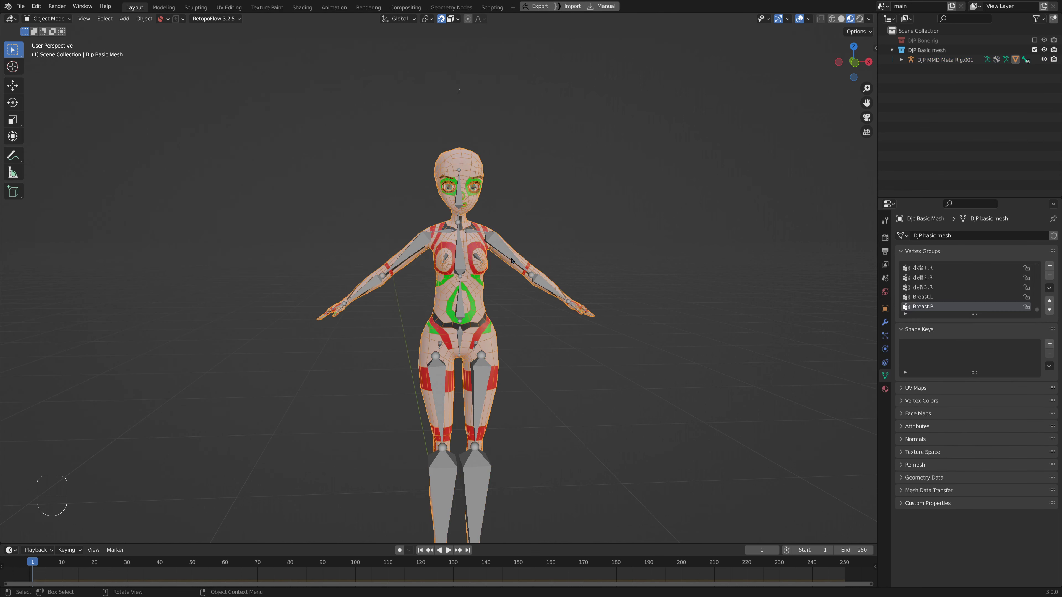
{"action": "left_click", "coordinate": [509, 257]}
{"action": "key", "text": "ctrl+Tab"}
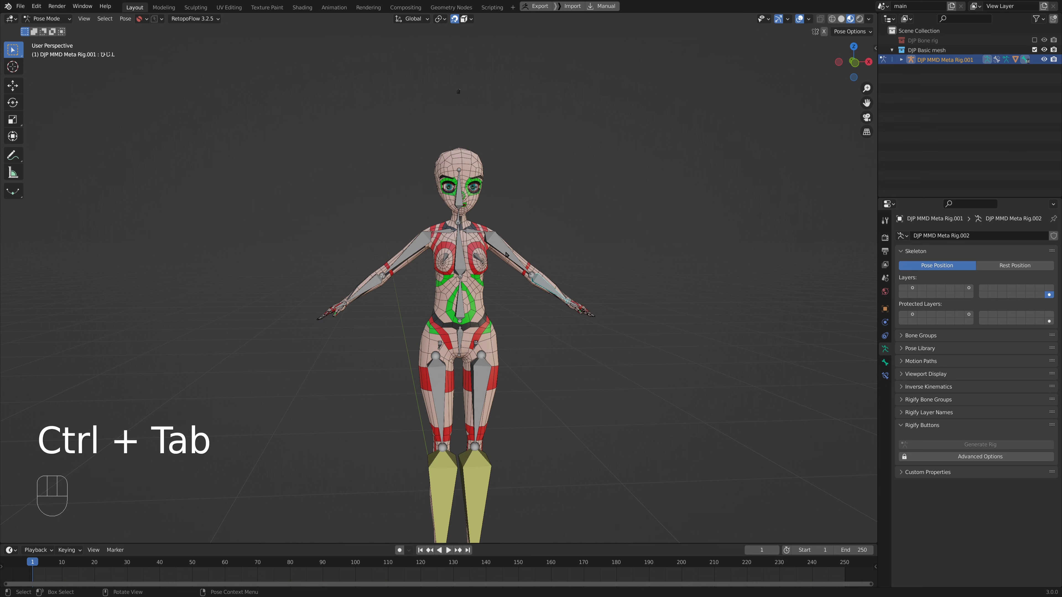
{"action": "left_click", "coordinate": [505, 254]}
{"action": "key", "text": "r"}
{"action": "right_click", "coordinate": [628, 230]}
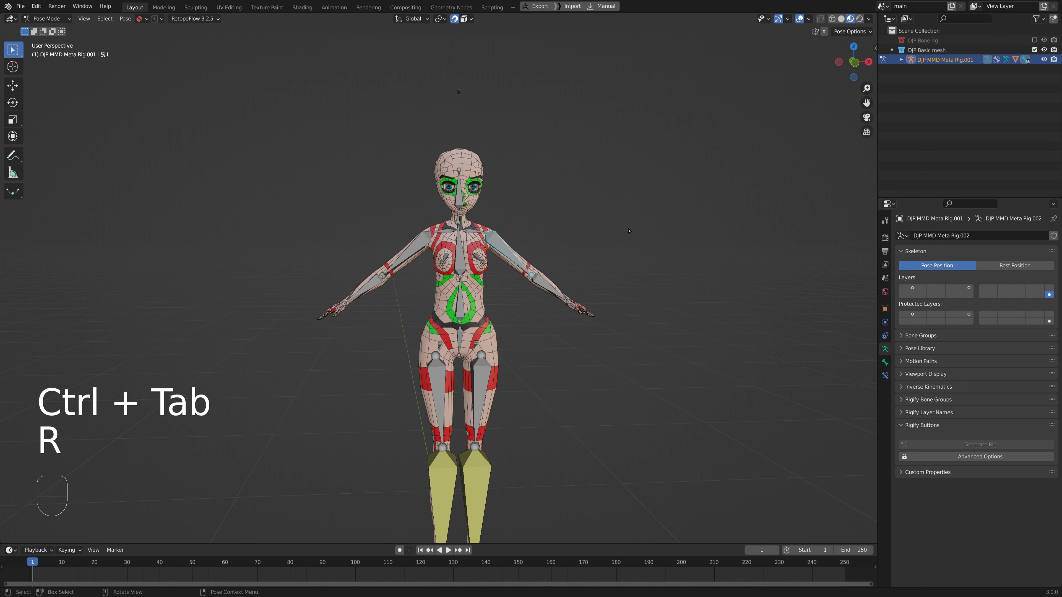
Revert the scene through the undo history to the X entry that precedes the Make Parent action and the last Toggle Edit Mode.
{"action": "left_click", "coordinate": [36, 6]}
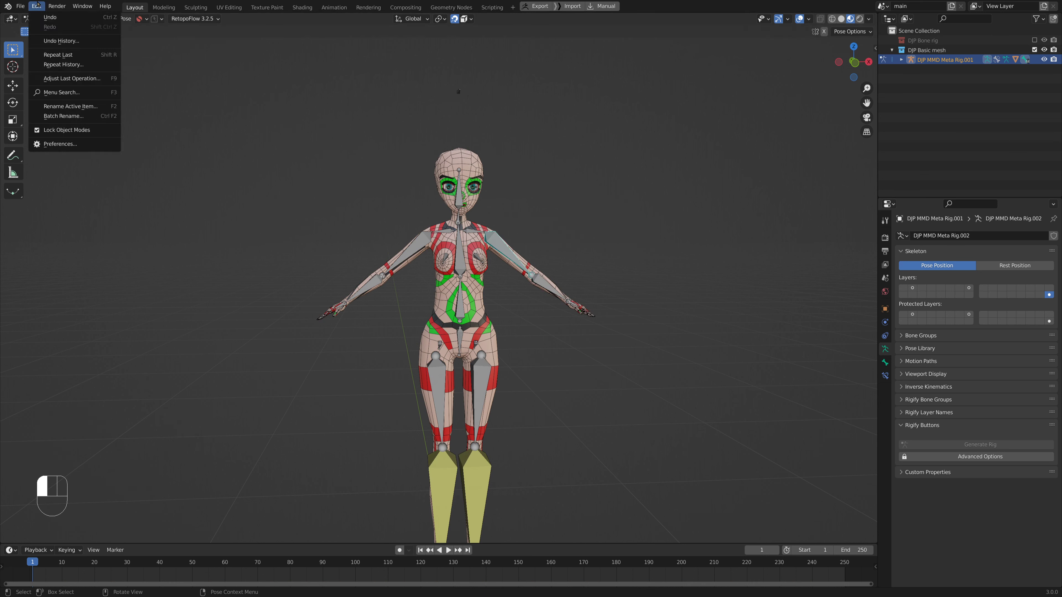
{"action": "left_click", "coordinate": [58, 41]}
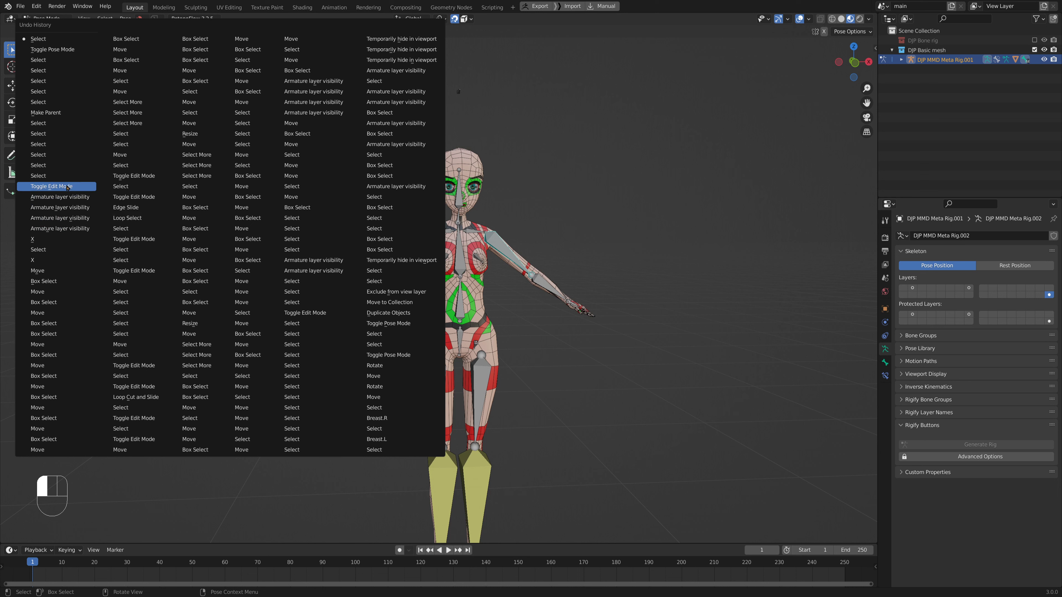
{"action": "left_click", "coordinate": [67, 239]}
Select the left upper arm bone, switch to Pose Mode and test rotating it twice, cancelling each rotation.
{"action": "left_click", "coordinate": [506, 253]}
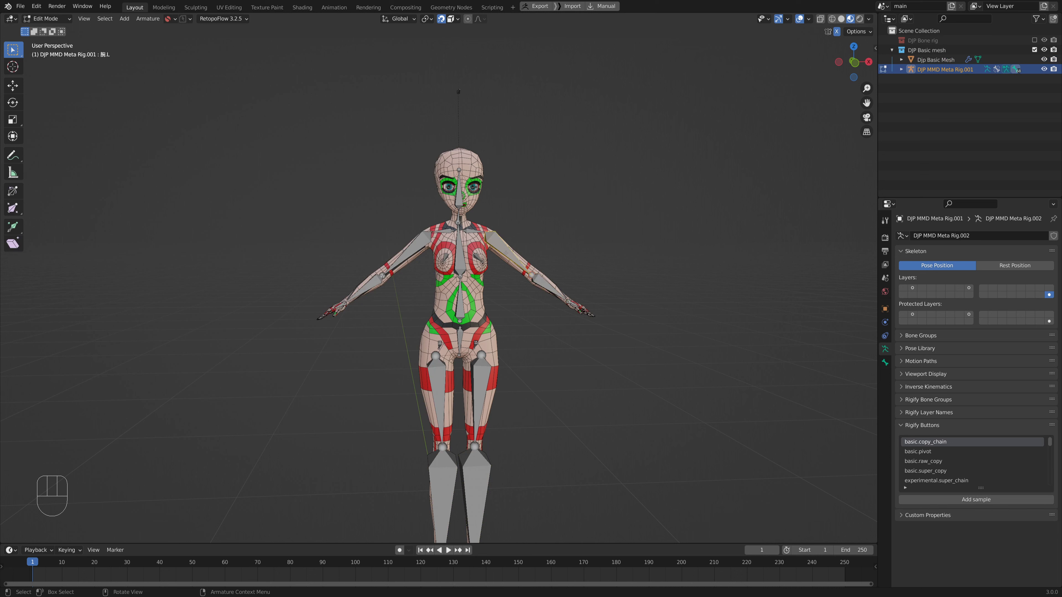
{"action": "key", "text": "r"}
{"action": "key", "text": "ctrl+Tab"}
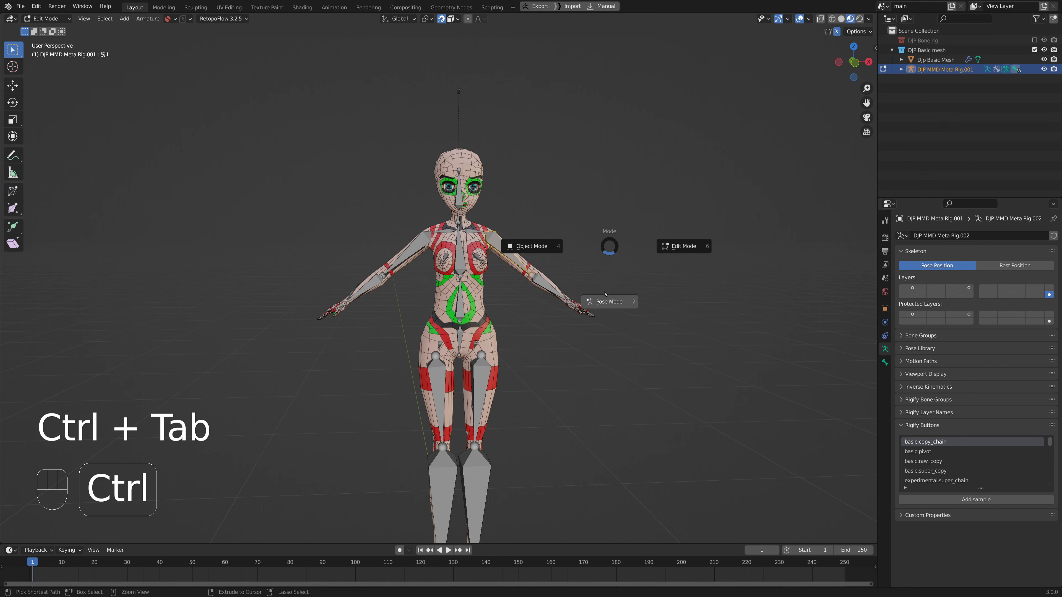
{"action": "left_click", "coordinate": [599, 298]}
{"action": "key", "text": "r"}
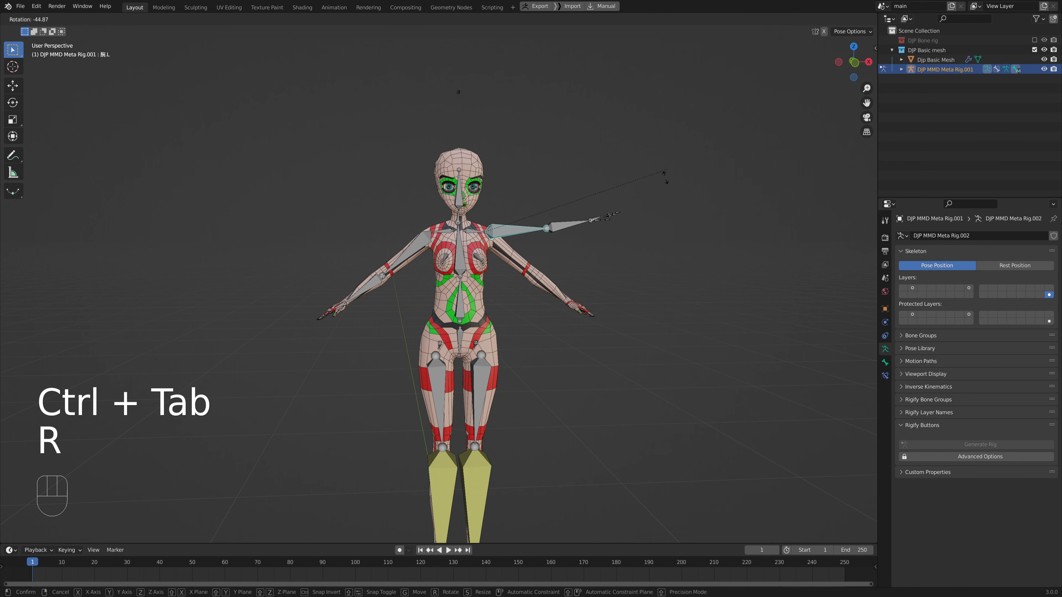
{"action": "right_click", "coordinate": [634, 258]}
{"action": "middle_click_drag", "start_coordinate": [634, 258], "coordinate": [560, 288]}
{"action": "key", "text": "r"}
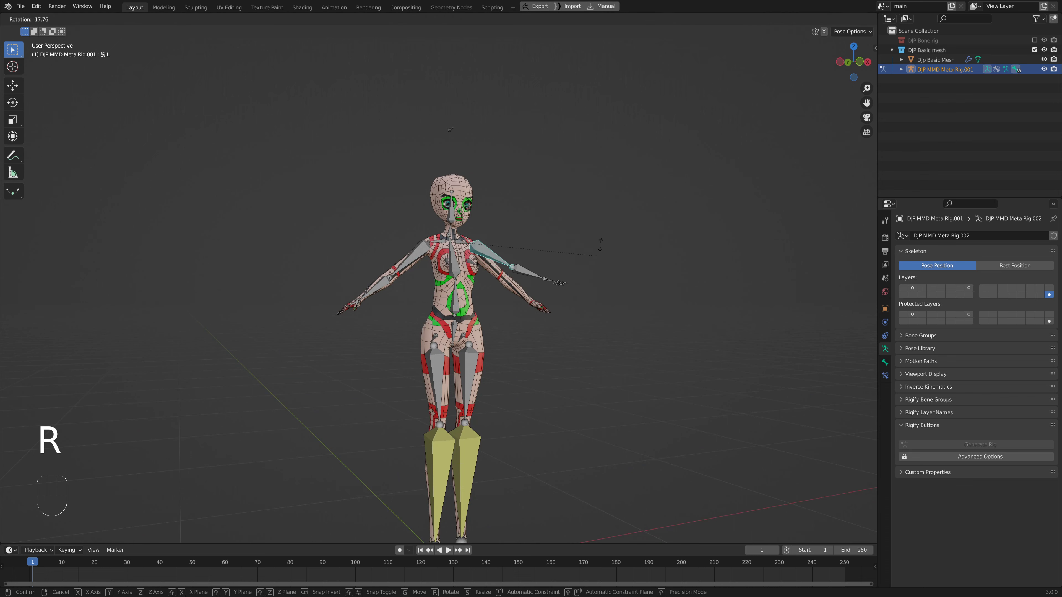
{"action": "right_click", "coordinate": [598, 252]}
{"action": "middle_click_drag", "start_coordinate": [595, 256], "coordinate": [550, 272]}
{"action": "scroll", "coordinate": [551, 272], "scroll_direction": "up", "scroll_amount": 2}
Return to Object Mode, select Djp Basic Mesh and the meta rig, and parent the mesh to the rig With Automatic Weights.
{"action": "key", "text": "ctrl+Tab"}
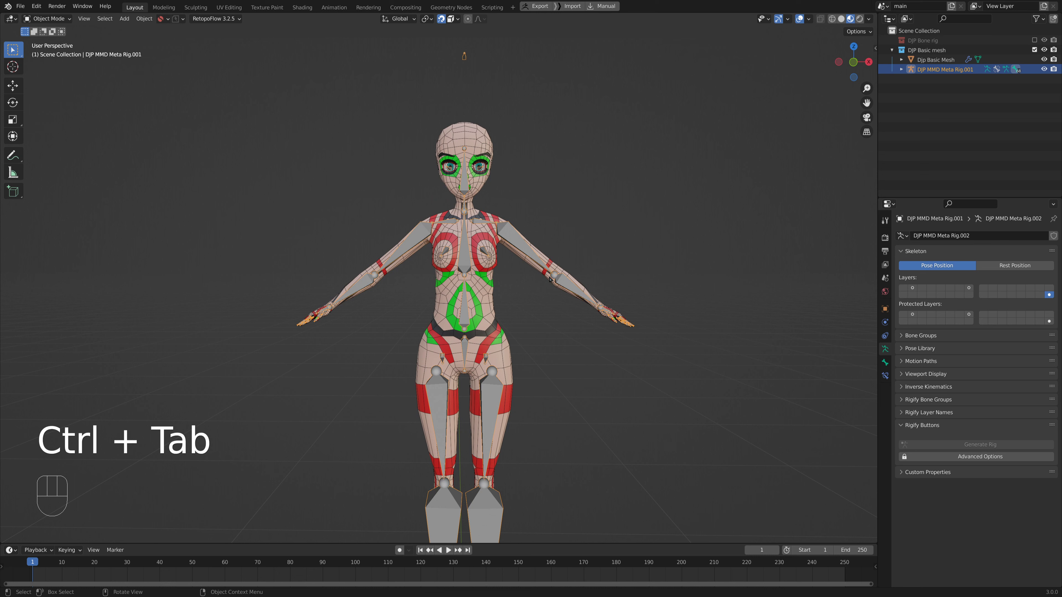
{"action": "left_click", "coordinate": [534, 252]}
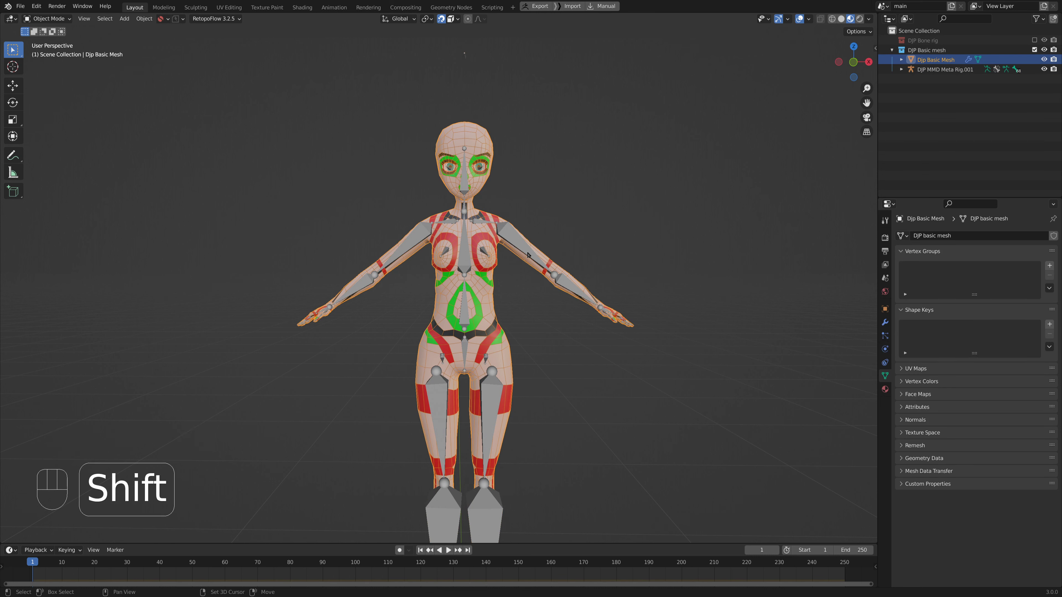
{"action": "left_click", "coordinate": [528, 255], "text": "shift"}
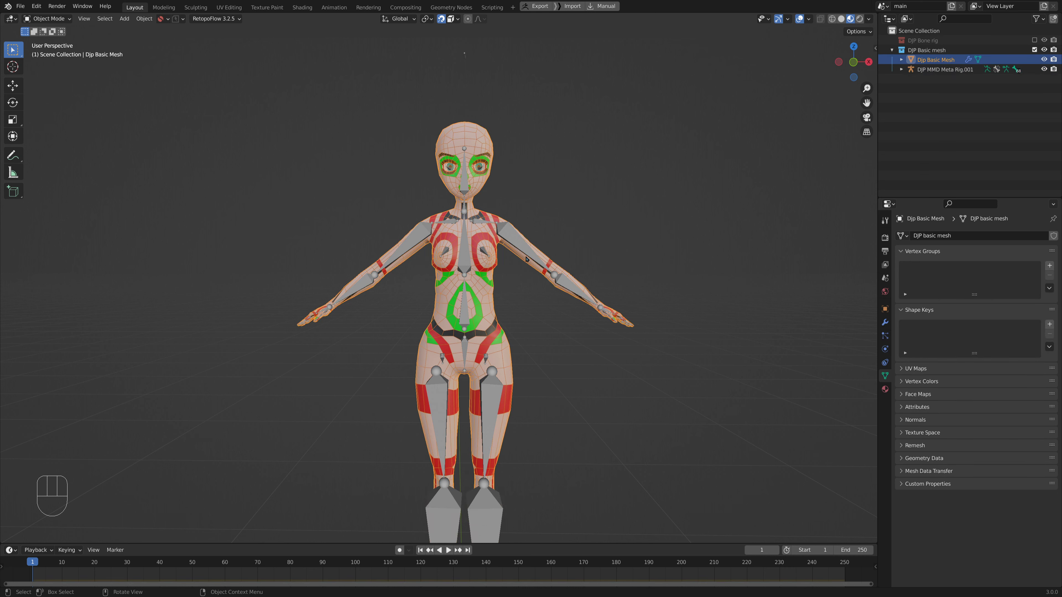
{"action": "key", "text": "shift"}
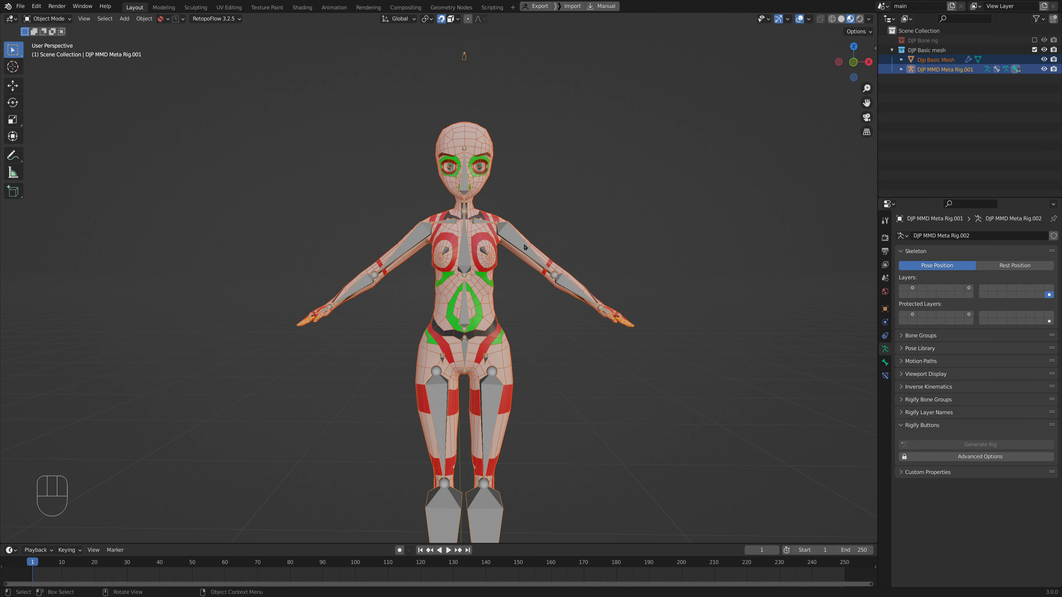
{"action": "key", "text": "ctrl+p"}
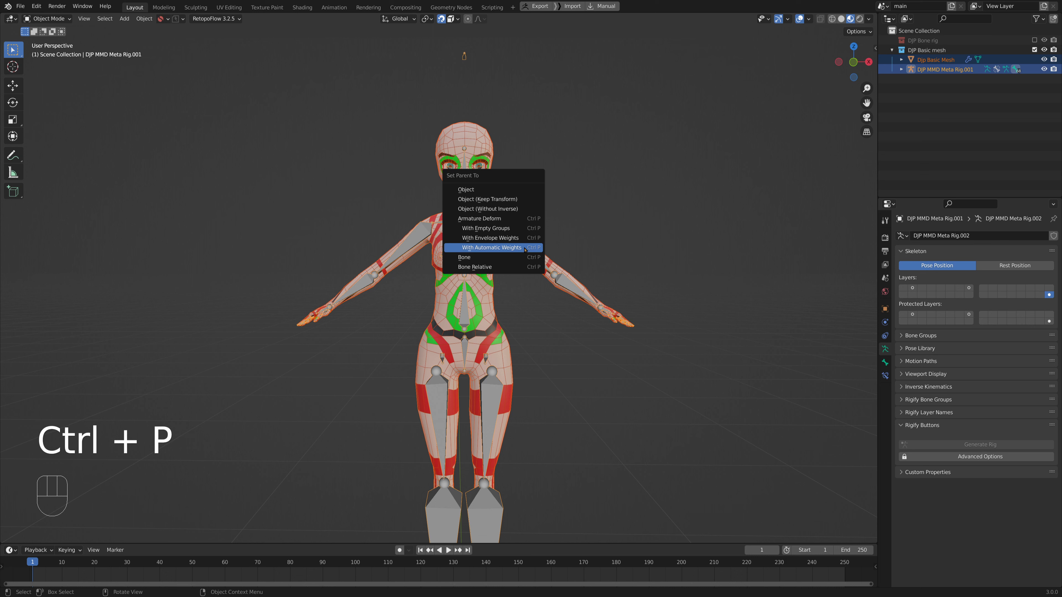
{"action": "left_click", "coordinate": [491, 248]}
{"action": "scroll", "coordinate": [542, 293], "scroll_direction": "down", "scroll_amount": 2}
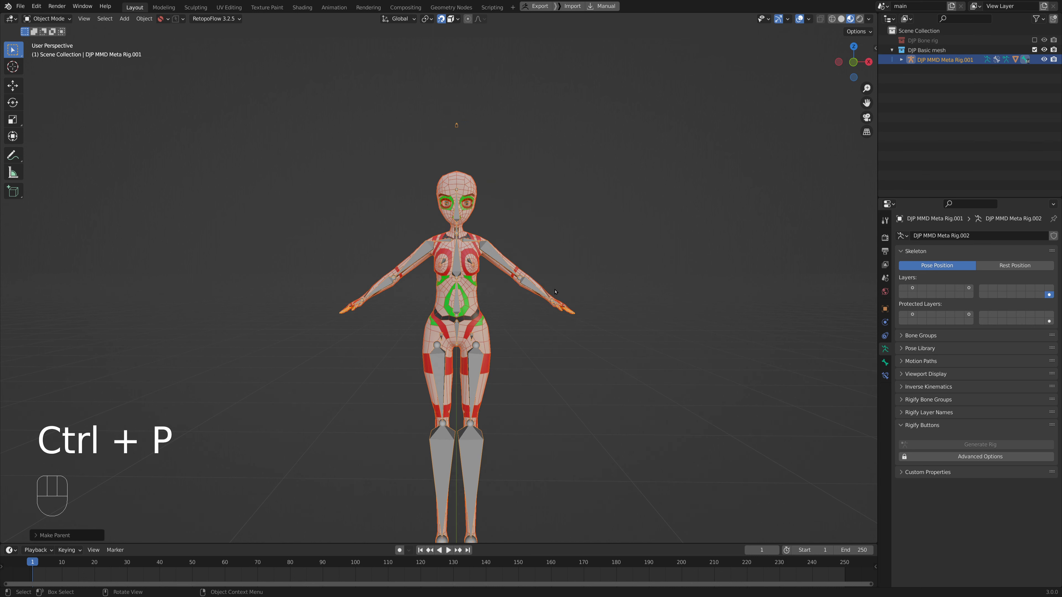
{"action": "mouse_move", "coordinate": [498, 277]}
{"action": "middle_mouse_down"}
{"action": "mouse_move", "coordinate": [511, 290]}
{"action": "mouse_move", "coordinate": [492, 290]}
{"action": "middle_mouse_up"}
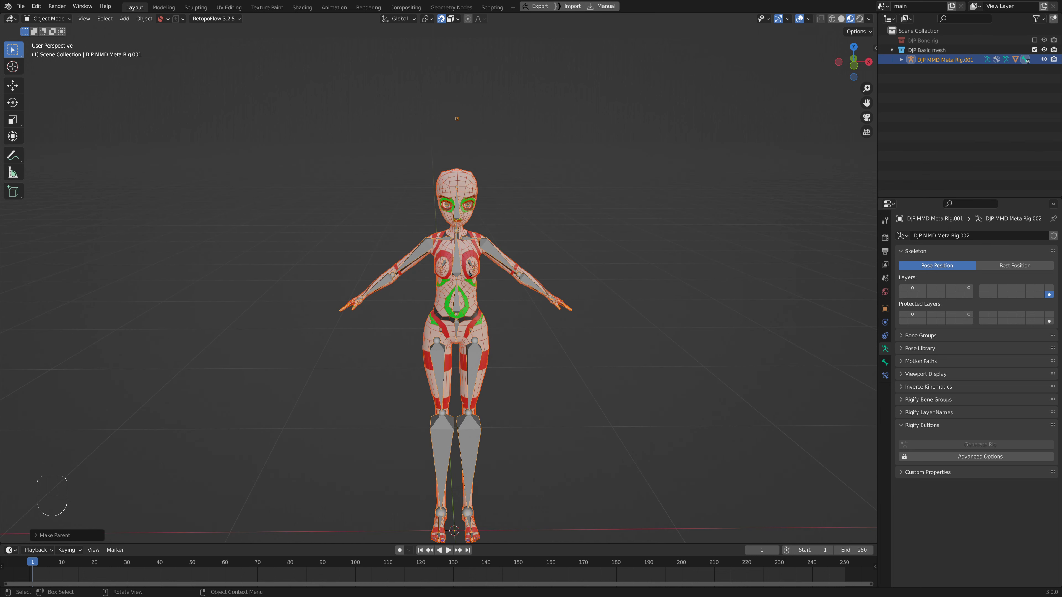
{"action": "middle_click_drag", "start_coordinate": [538, 318], "coordinate": [540, 259], "text": "shift"}
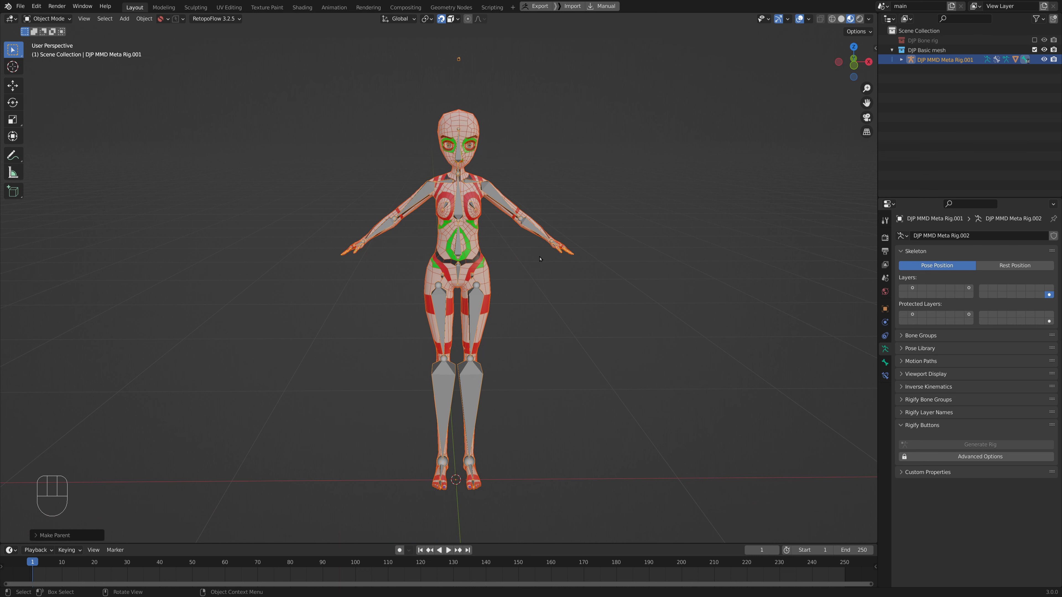
Undo the automatic-weights parenting and the mesh selection made before it.
{"action": "key", "text": "ctrl+z"}
{"action": "middle_click_drag", "start_coordinate": [540, 258], "coordinate": [534, 250]}
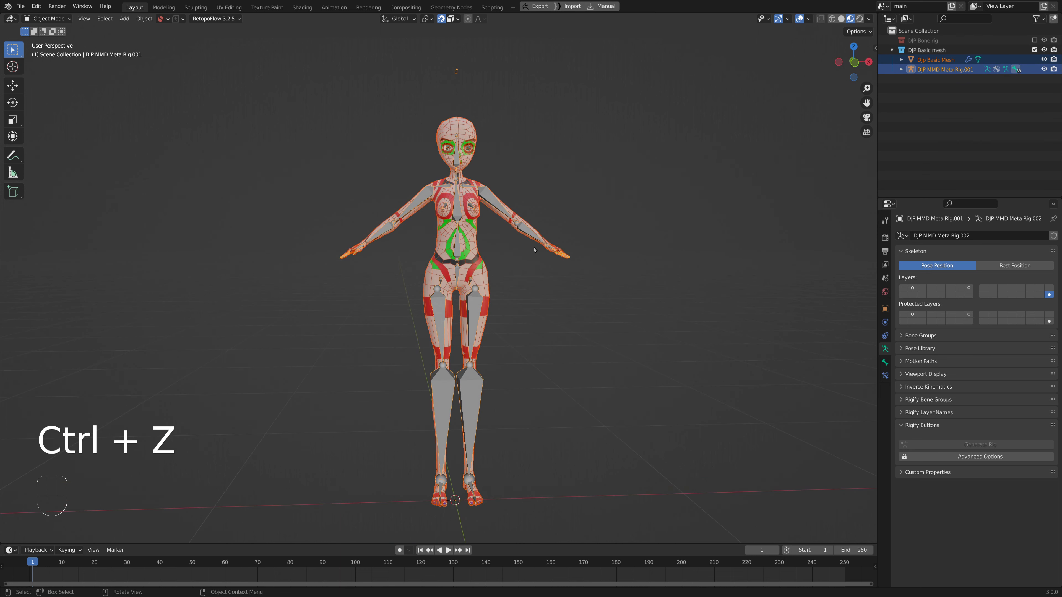
{"action": "key", "text": "ctrl+z"}
Test rotating the left upper arm bone in Pose Mode, cancel it, and return to Object Mode with only the armature selected.
{"action": "left_click", "coordinate": [494, 209]}
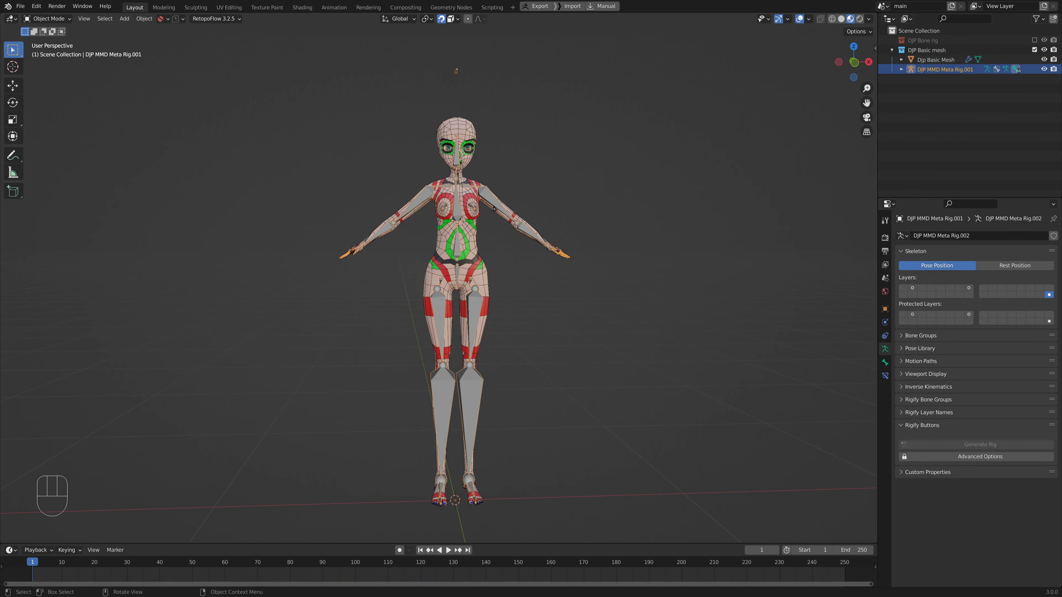
{"action": "key", "text": "ctrl+Tab"}
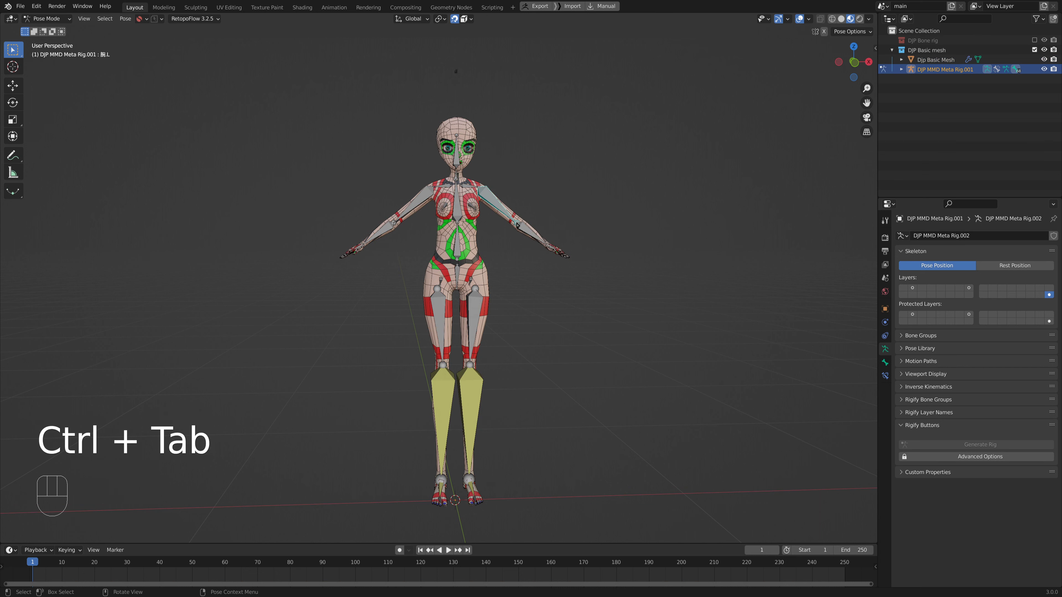
{"action": "key", "text": "r"}
{"action": "right_click", "coordinate": [628, 212]}
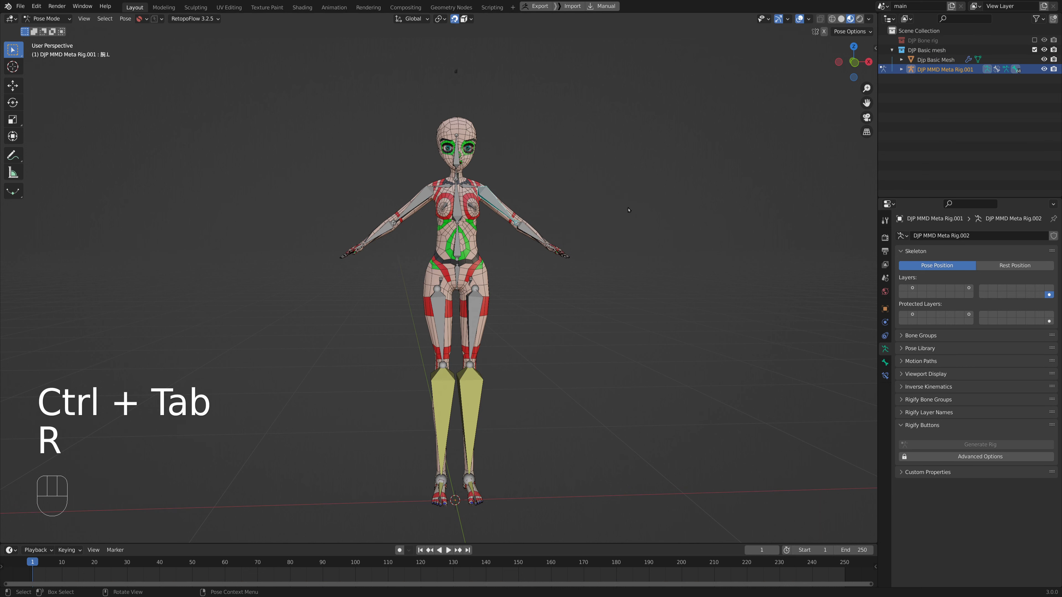
{"action": "key", "text": "ctrl+Tab"}
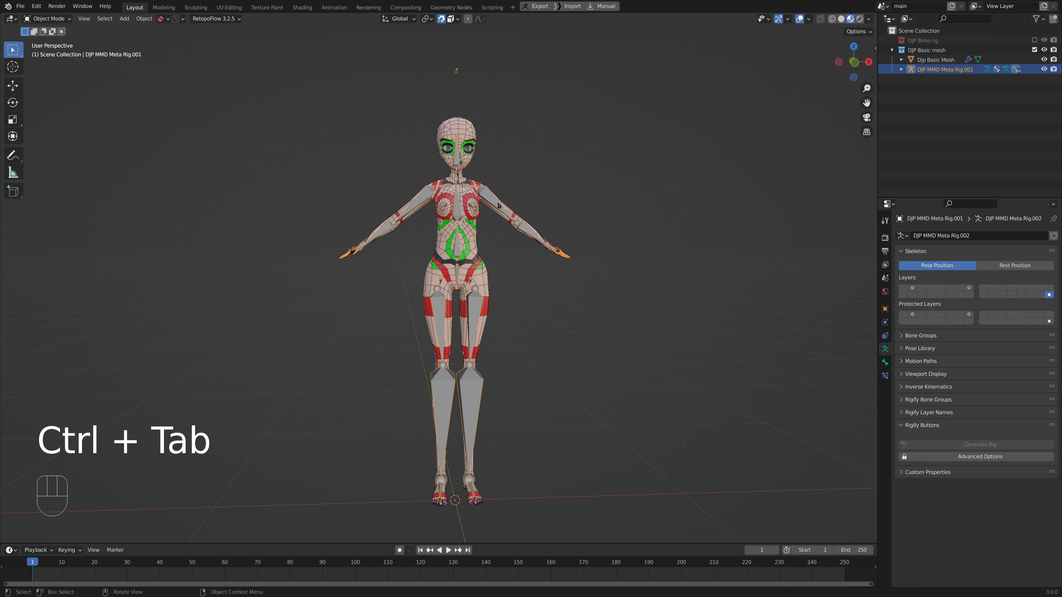
{"action": "key", "text": "ctrl+Tab"}
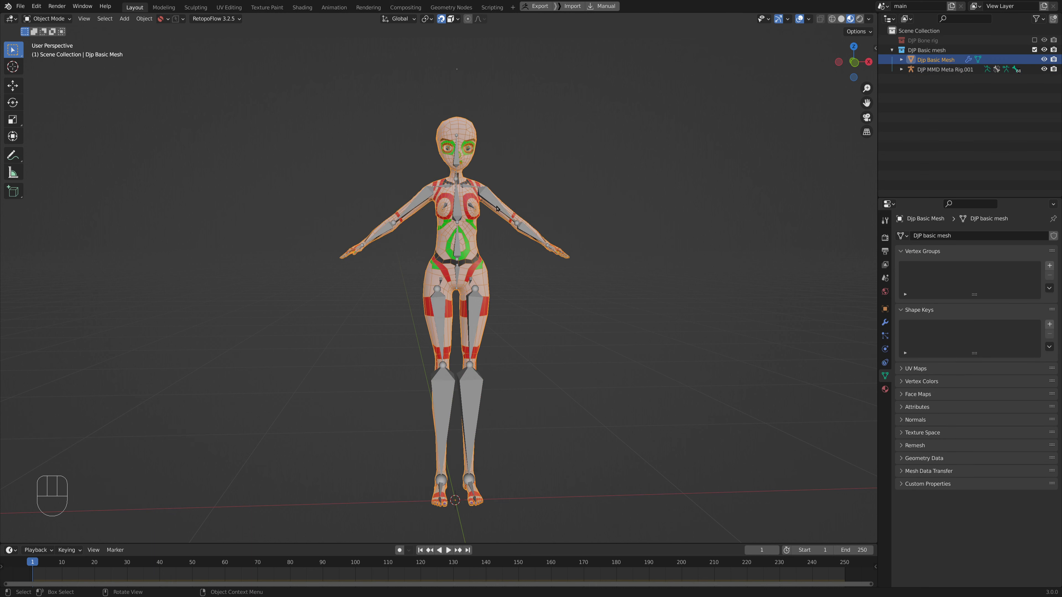
{"action": "key", "text": "ctrl+Tab"}
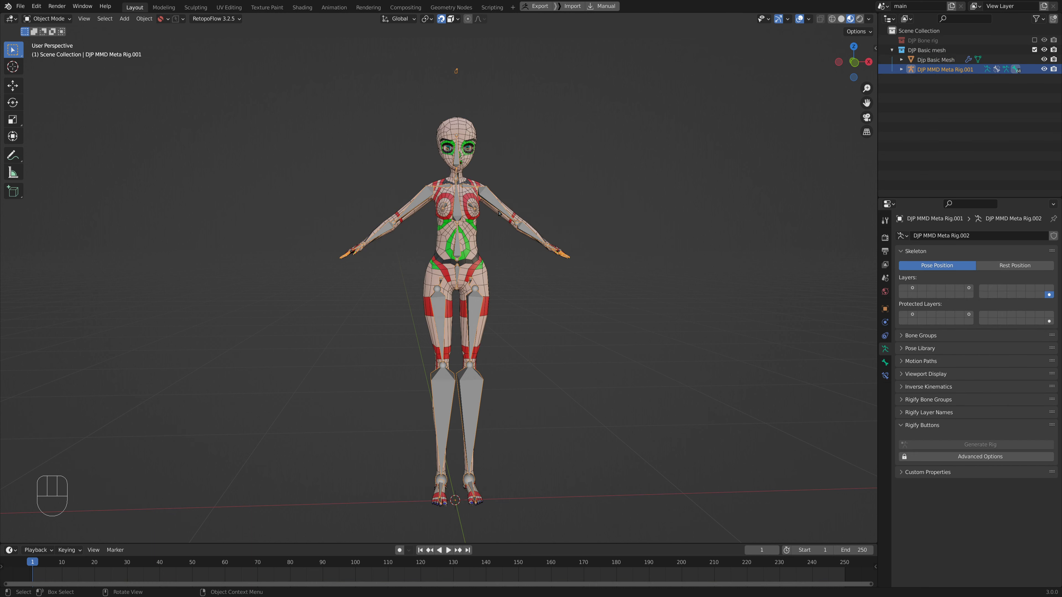
In Edit Mode, move the left toe bone 足先EX.L about 0.03 m forward and slightly up, off the foot.
{"action": "key", "text": "Tab"}
{"action": "middle_click_drag", "start_coordinate": [498, 214], "coordinate": [433, 222]}
{"action": "scroll", "coordinate": [456, 395], "scroll_direction": "up", "scroll_amount": 7}
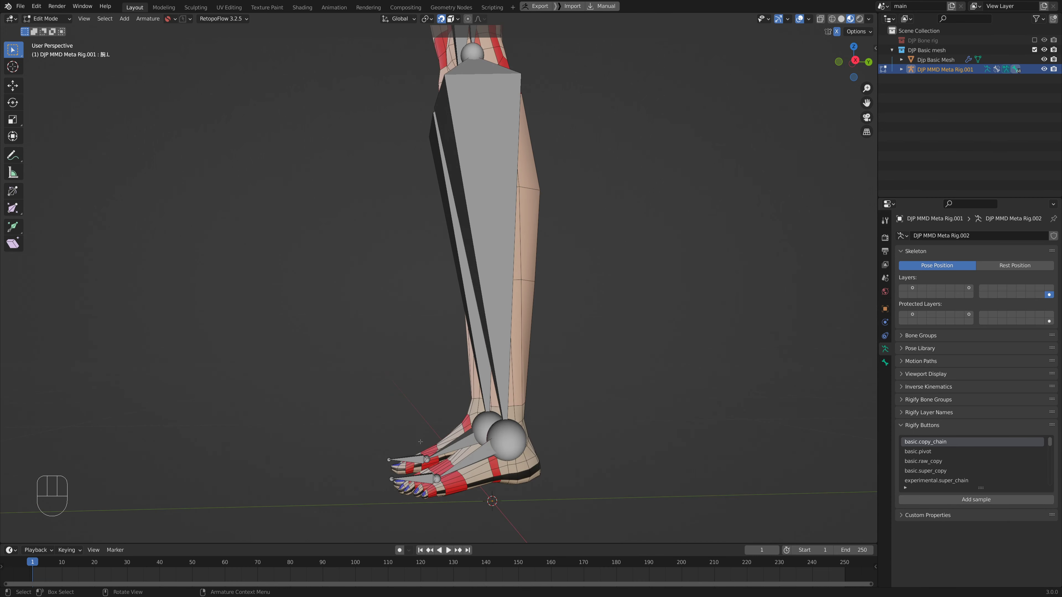
{"action": "middle_click_drag", "start_coordinate": [420, 442], "coordinate": [419, 306], "text": "shift"}
{"action": "left_click", "coordinate": [411, 340]}
{"action": "middle_click_drag", "start_coordinate": [428, 360], "coordinate": [417, 378]}
{"action": "key", "text": "g"}
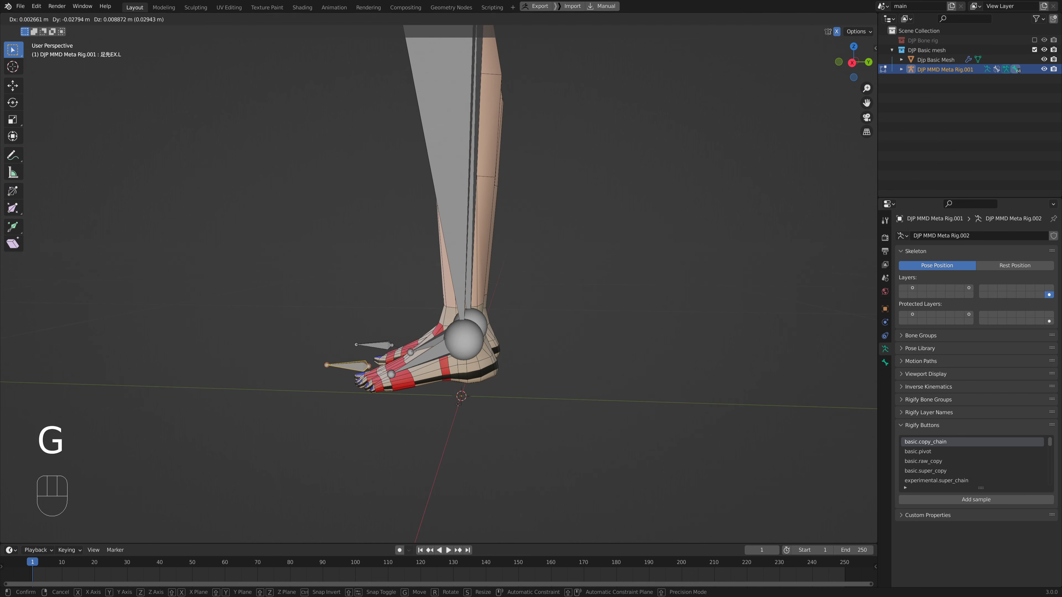
{"action": "left_click", "coordinate": [443, 411]}
{"action": "middle_click_drag", "start_coordinate": [444, 410], "coordinate": [502, 360]}
{"action": "middle_click_drag", "start_coordinate": [417, 336], "coordinate": [513, 288]}
Return to Object Mode, select the body mesh together with the armature, and parent the mesh with automatic weights.
{"action": "key", "text": "Tab"}
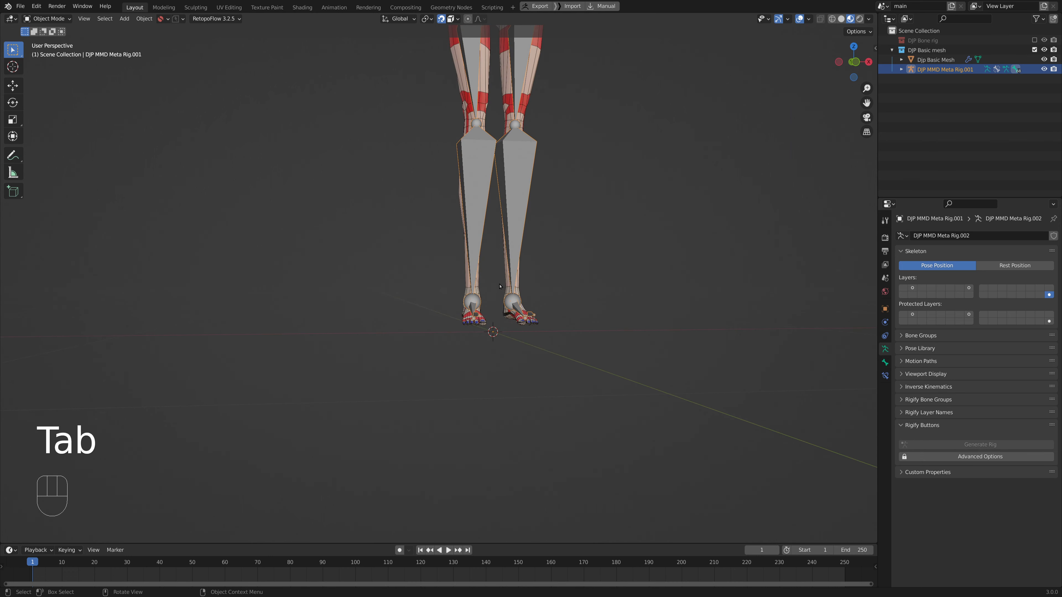
{"action": "left_click", "coordinate": [531, 290]}
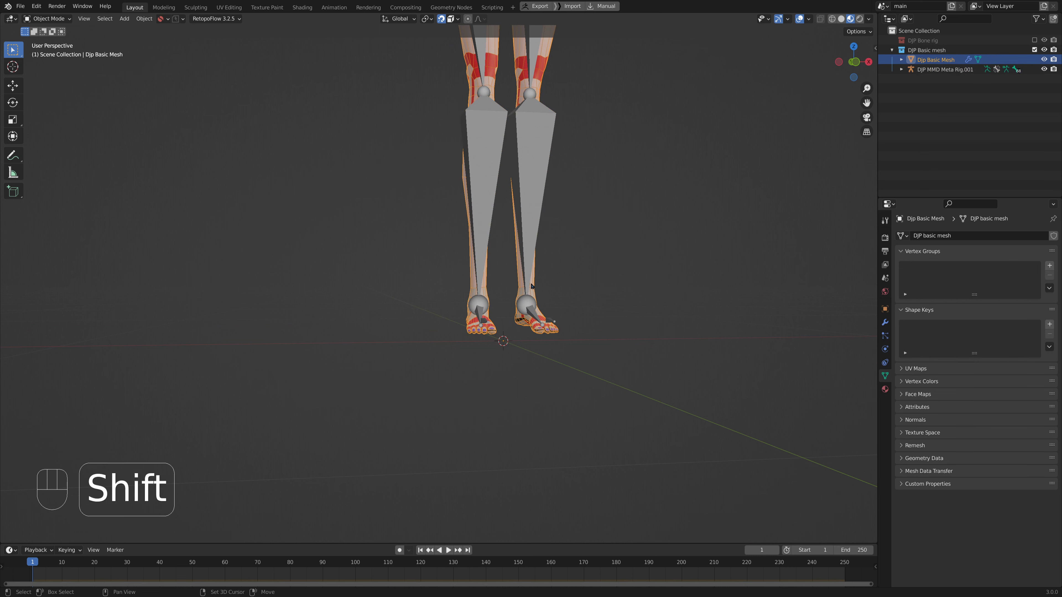
{"action": "left_click", "coordinate": [530, 290], "text": "shift"}
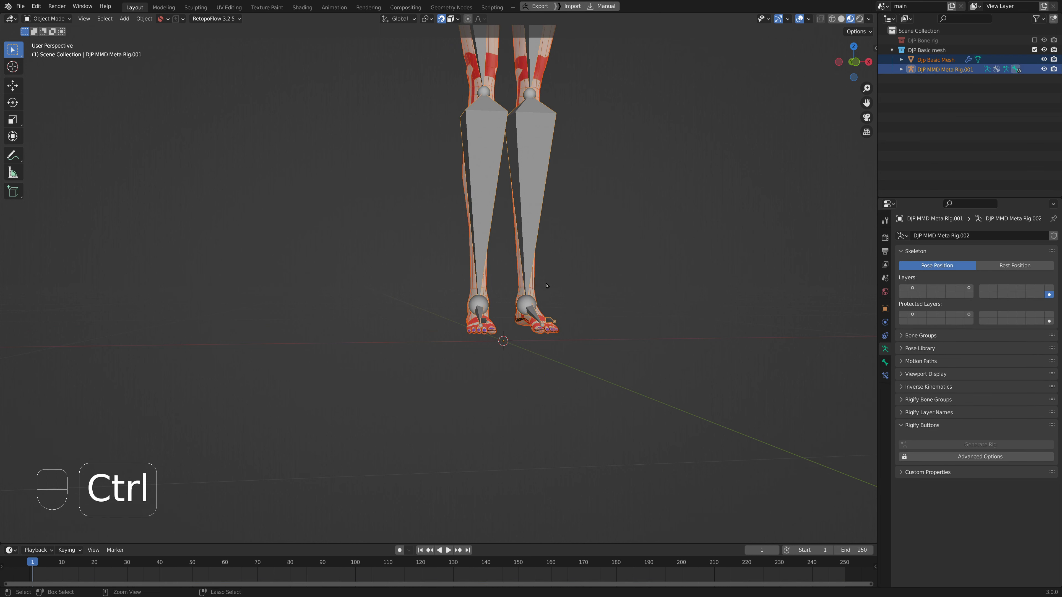
{"action": "key", "text": "ctrl+p"}
{"action": "left_click", "coordinate": [514, 284]}
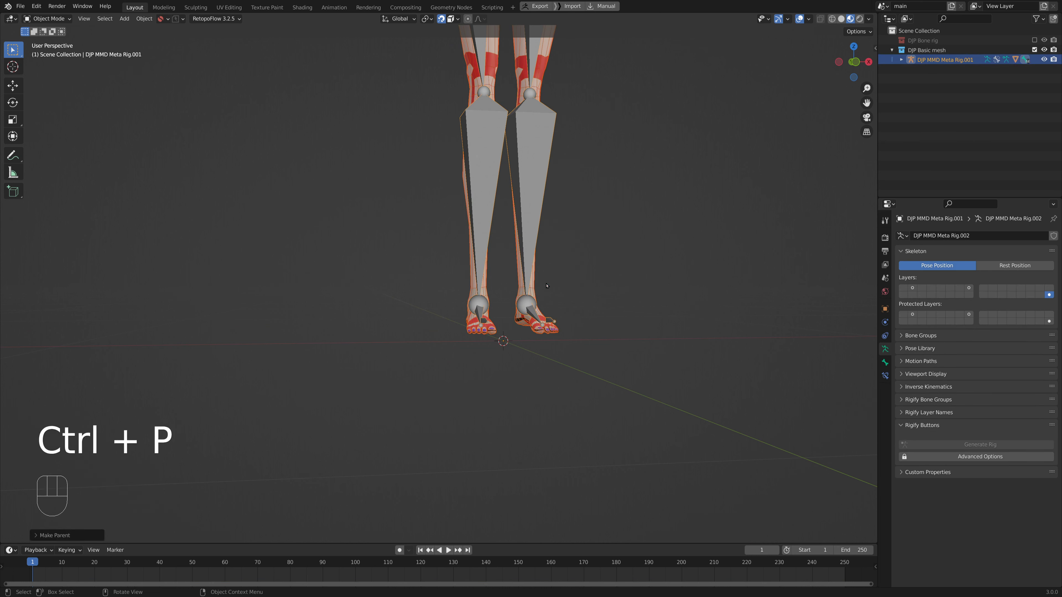
Examine the toe bones' position relative to the foot mesh from the front and side.
{"action": "middle_click_drag", "start_coordinate": [547, 286], "coordinate": [488, 298]}
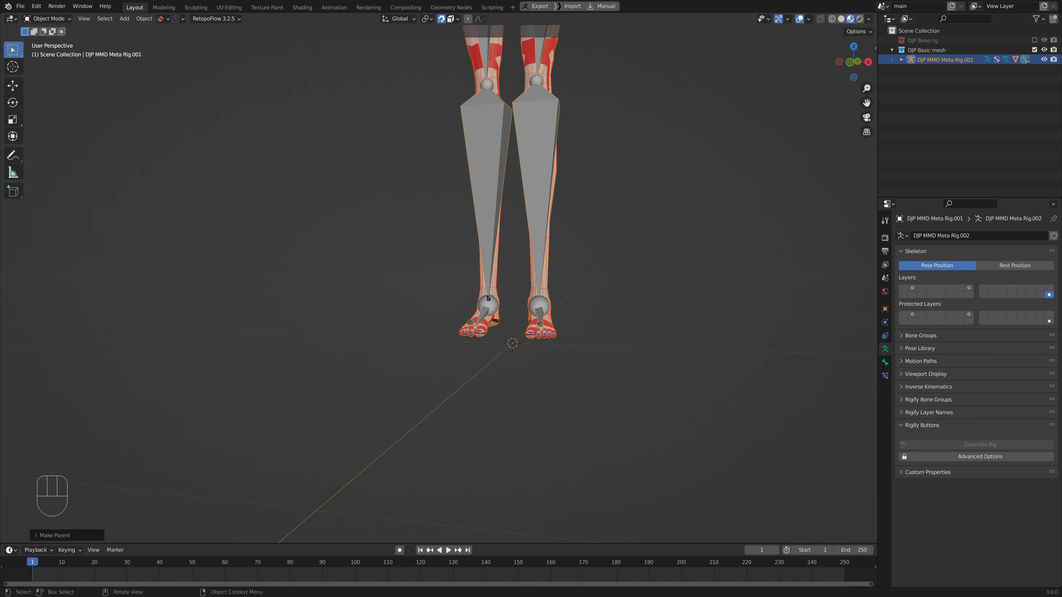
{"action": "scroll", "coordinate": [488, 298], "scroll_direction": "down", "scroll_amount": 3}
{"action": "middle_click_drag", "start_coordinate": [504, 216], "coordinate": [504, 336], "text": "shift"}
{"action": "middle_click_drag", "start_coordinate": [498, 338], "coordinate": [431, 323]}
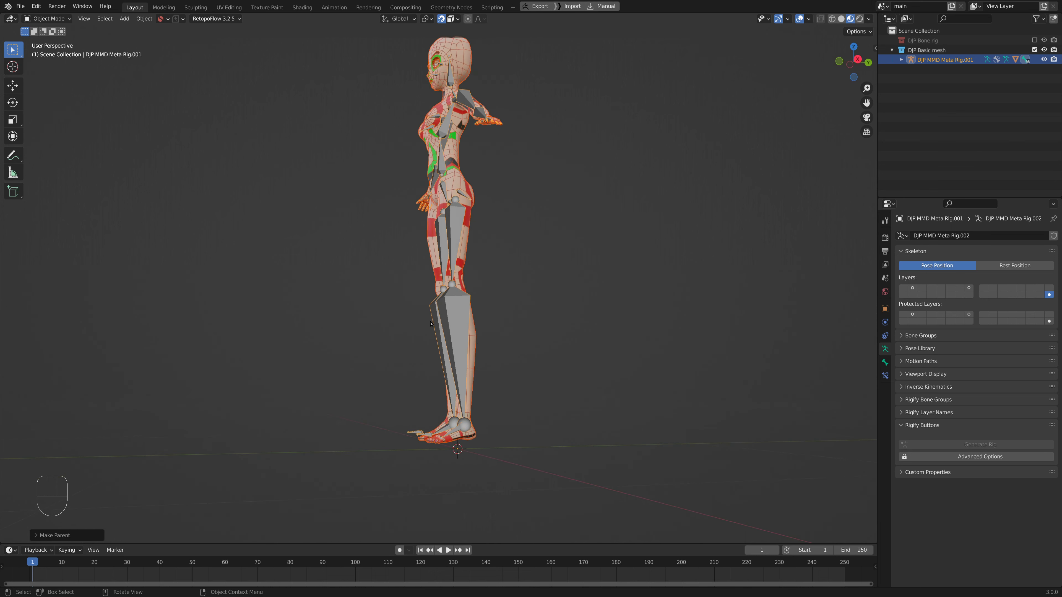
{"action": "middle_click_drag", "start_coordinate": [436, 387], "coordinate": [452, 266], "text": "shift"}
{"action": "scroll", "coordinate": [452, 268], "scroll_direction": "up", "scroll_amount": 6}
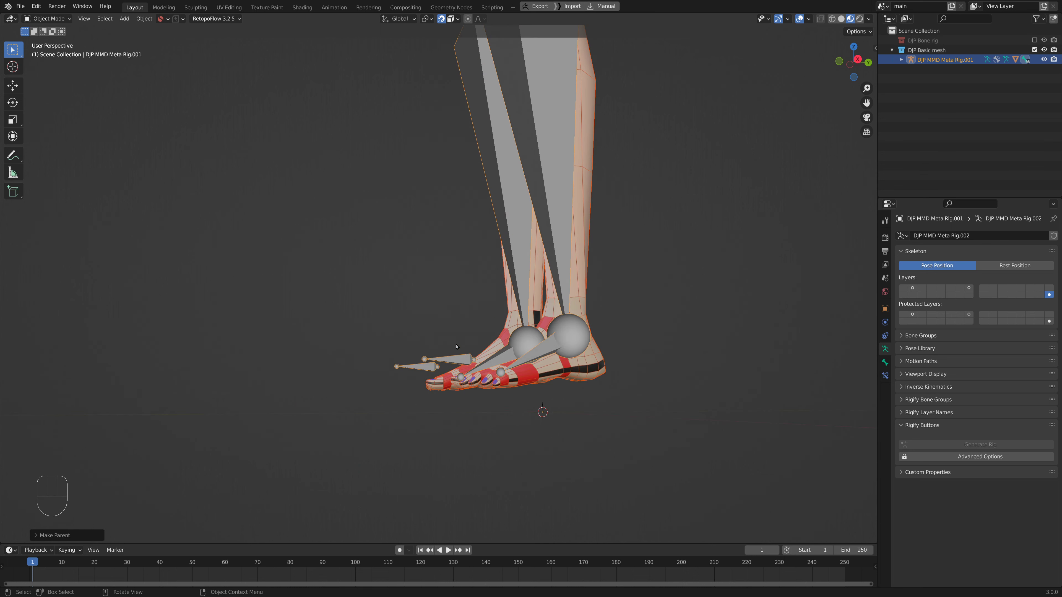
{"action": "middle_click_drag", "start_coordinate": [457, 348], "coordinate": [452, 323]}
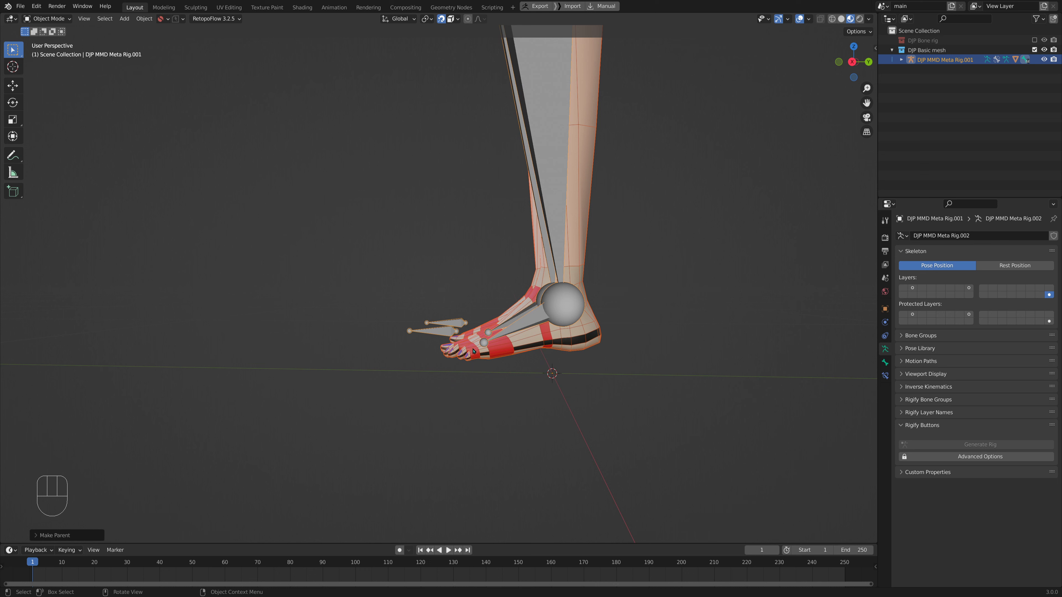
{"action": "middle_click_drag", "start_coordinate": [474, 351], "coordinate": [518, 375]}
Undo the parenting, the object selections, the mode switch and the toe bone move.
{"action": "key", "text": "ctrl+z"}
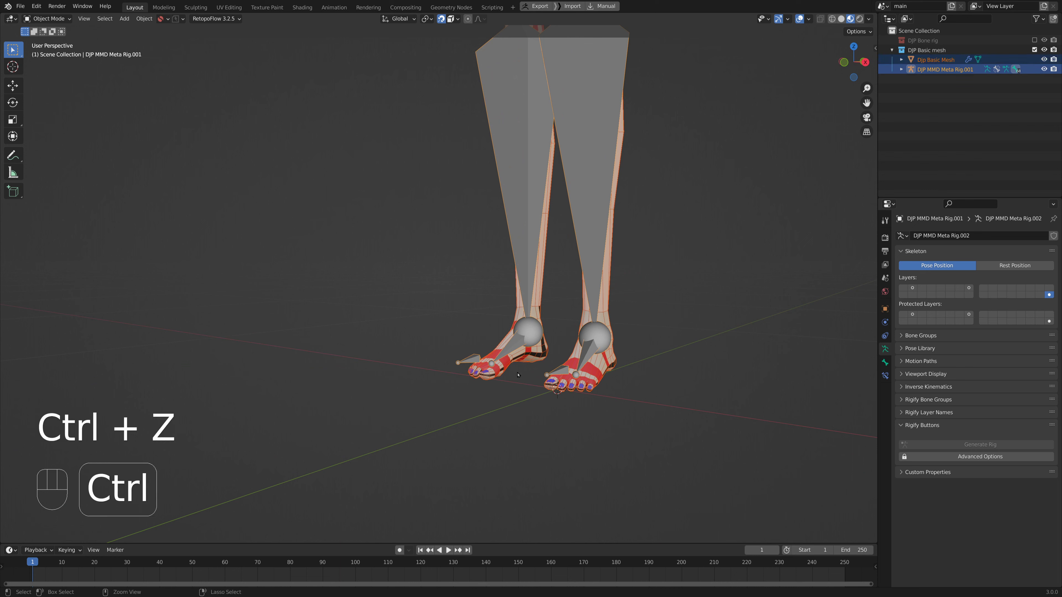
{"action": "key", "text": "ctrl+z"}
{"action": "key", "text": "ctrl+z"}
{"action": "key", "text": "ctrl+z"}
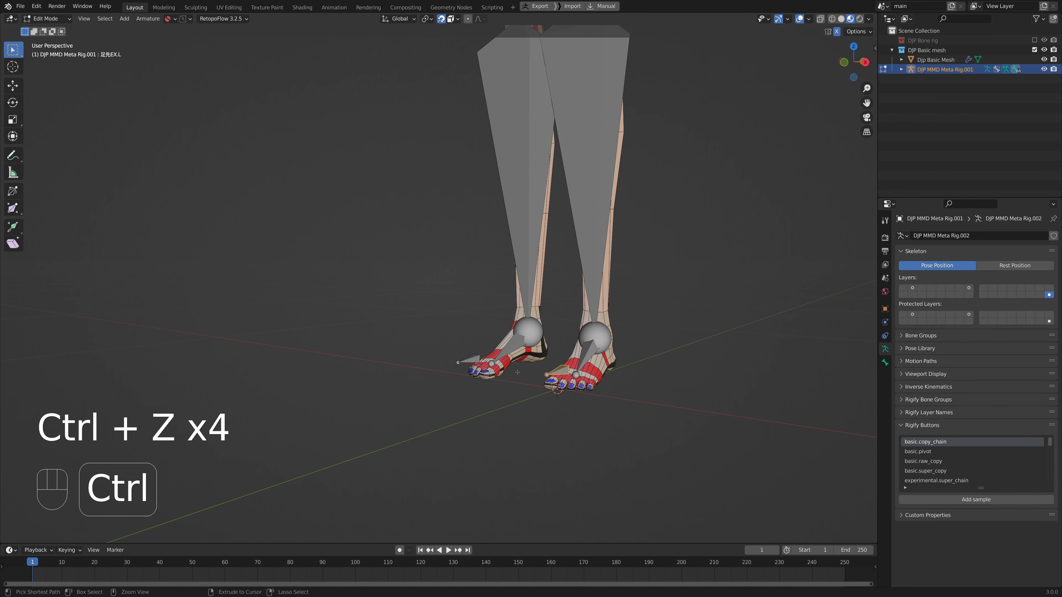
{"action": "key", "text": "ctrl+z"}
In Edit Mode, move the left thigh bone 足.L about 0.14 m outward, away from the leg mesh.
{"action": "middle_click_drag", "start_coordinate": [517, 372], "coordinate": [564, 434]}
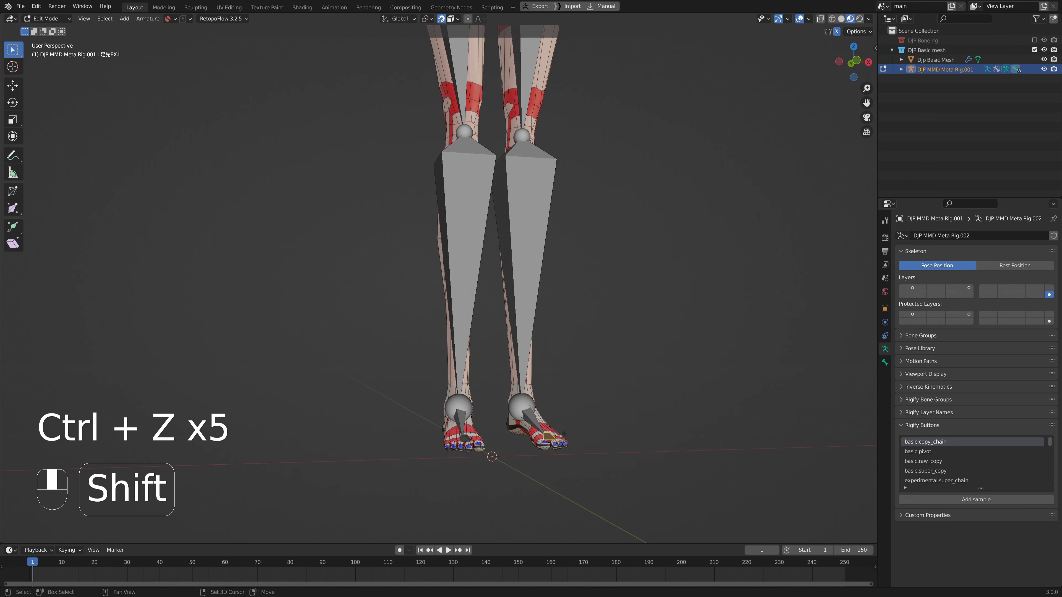
{"action": "middle_click_drag", "start_coordinate": [558, 311], "coordinate": [536, 458], "text": "shift"}
{"action": "scroll", "coordinate": [548, 329], "scroll_direction": "down", "scroll_amount": 2}
{"action": "middle_click_drag", "start_coordinate": [546, 294], "coordinate": [526, 381], "text": "shift"}
{"action": "left_click", "coordinate": [470, 301]}
{"action": "key", "text": "g"}
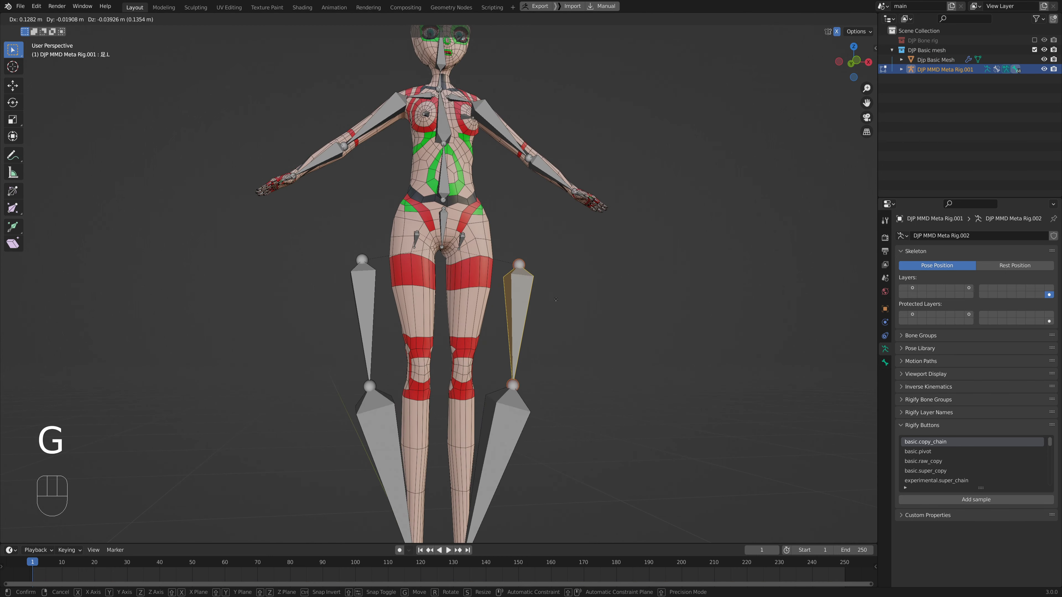
{"action": "left_click", "coordinate": [557, 300]}
Return to Object Mode, select the body mesh together with the armature, and parent the mesh with automatic weights despite the displaced thigh bones.
{"action": "key", "text": "Tab"}
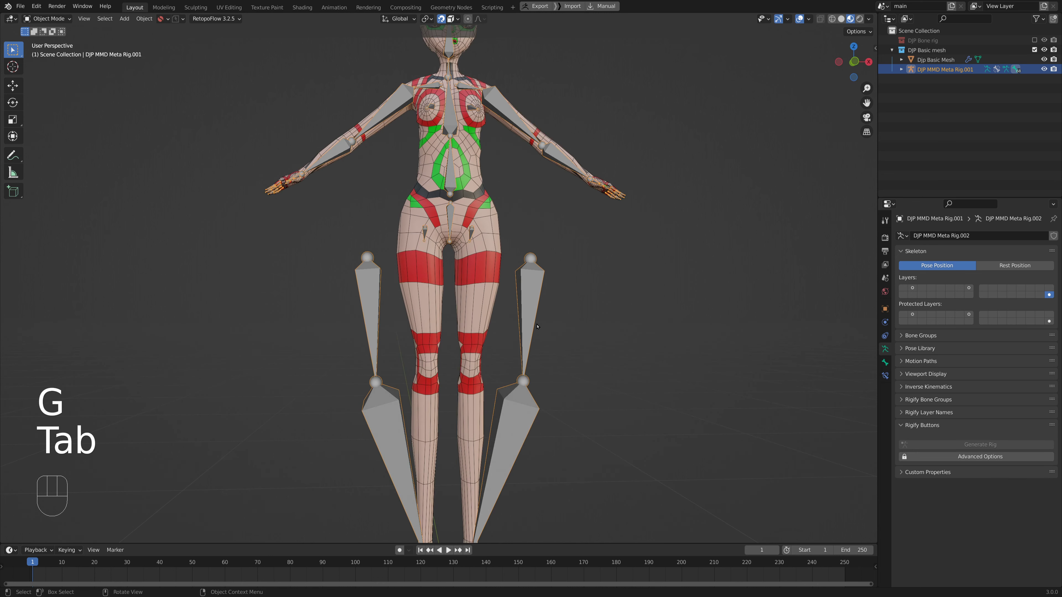
{"action": "left_click", "coordinate": [498, 294]}
{"action": "left_click", "coordinate": [524, 289], "text": "shift"}
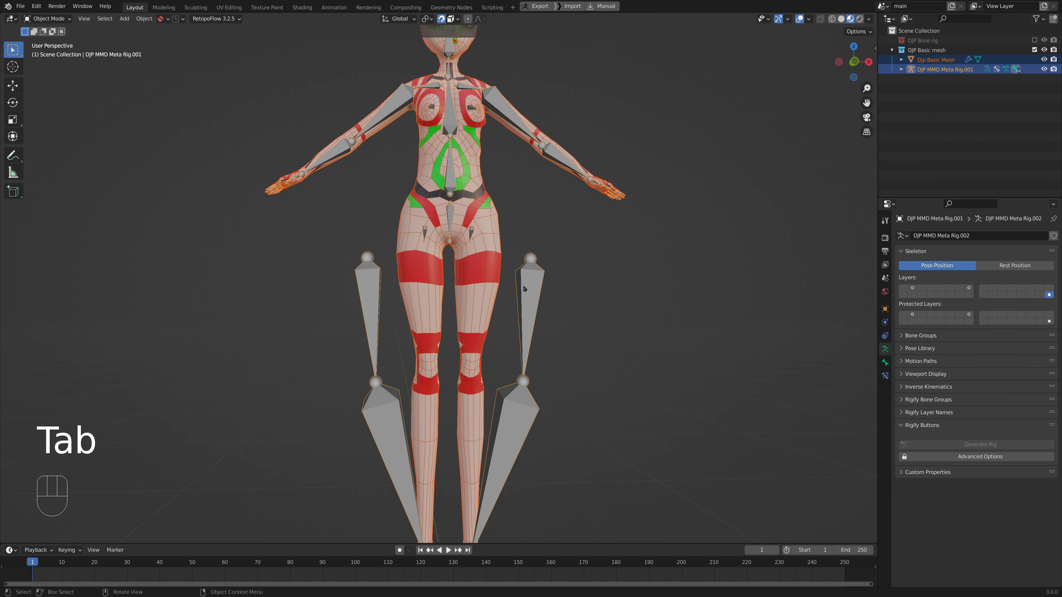
{"action": "key", "text": "ctrl+p"}
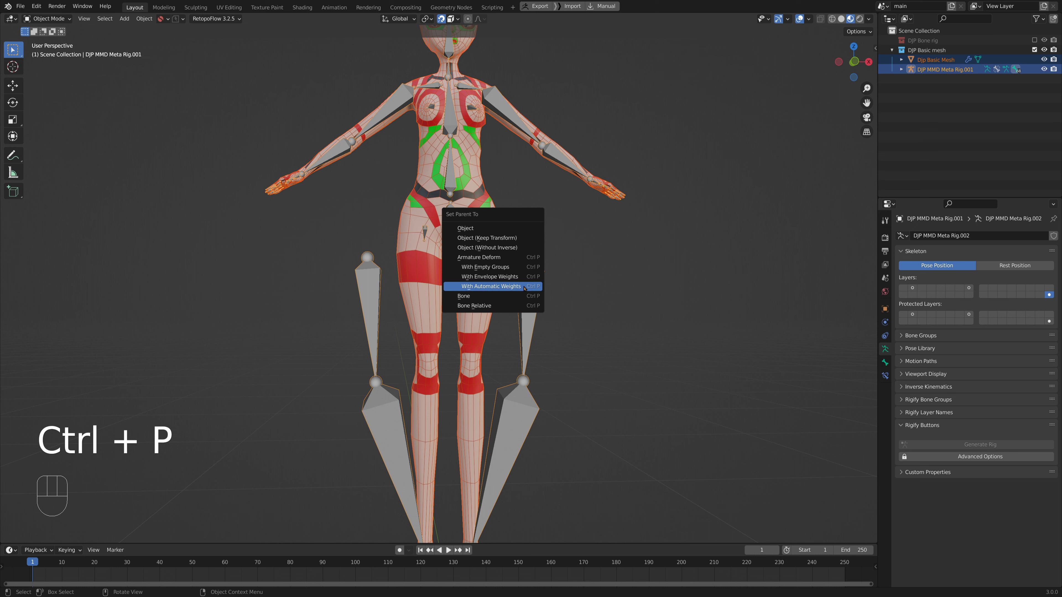
{"action": "left_click", "coordinate": [491, 286]}
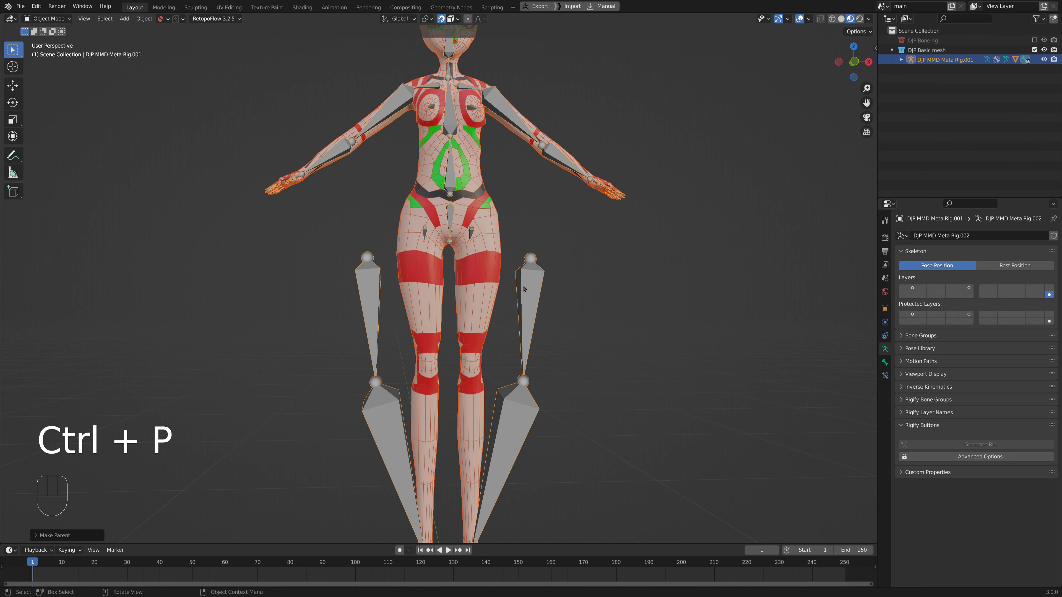
Undo the parenting, the object selections, the mode switch and the thigh bone move.
{"action": "scroll", "coordinate": [524, 289], "scroll_direction": "down", "scroll_amount": 1}
{"action": "key", "text": "ctrl+z"}
{"action": "key", "text": "ctrl+z"}
{"action": "key", "text": "ctrl+z"}
{"action": "key", "text": "ctrl+z"}
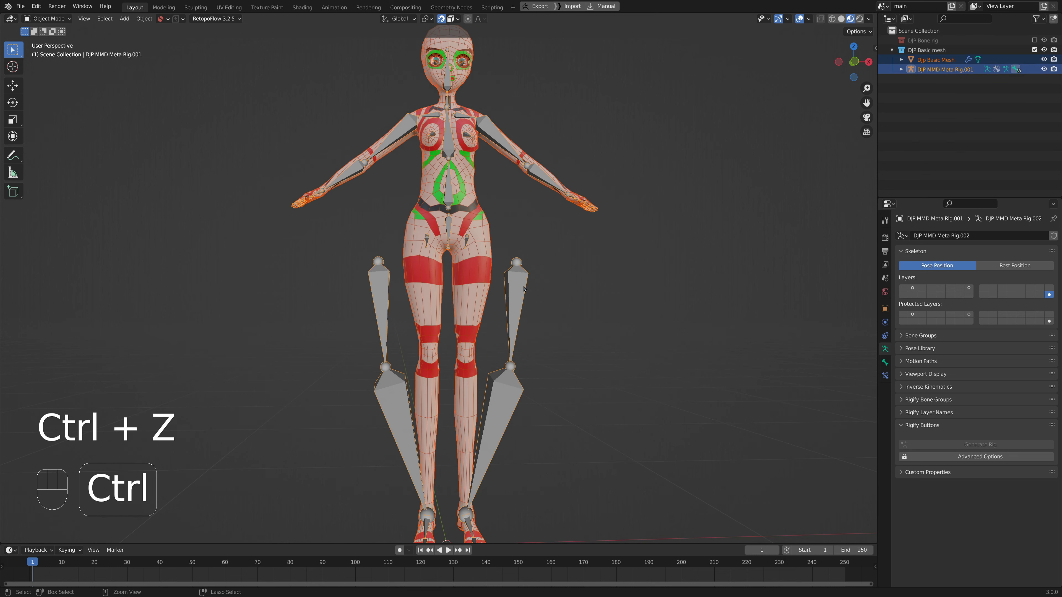
{"action": "key", "text": "ctrl+z"}
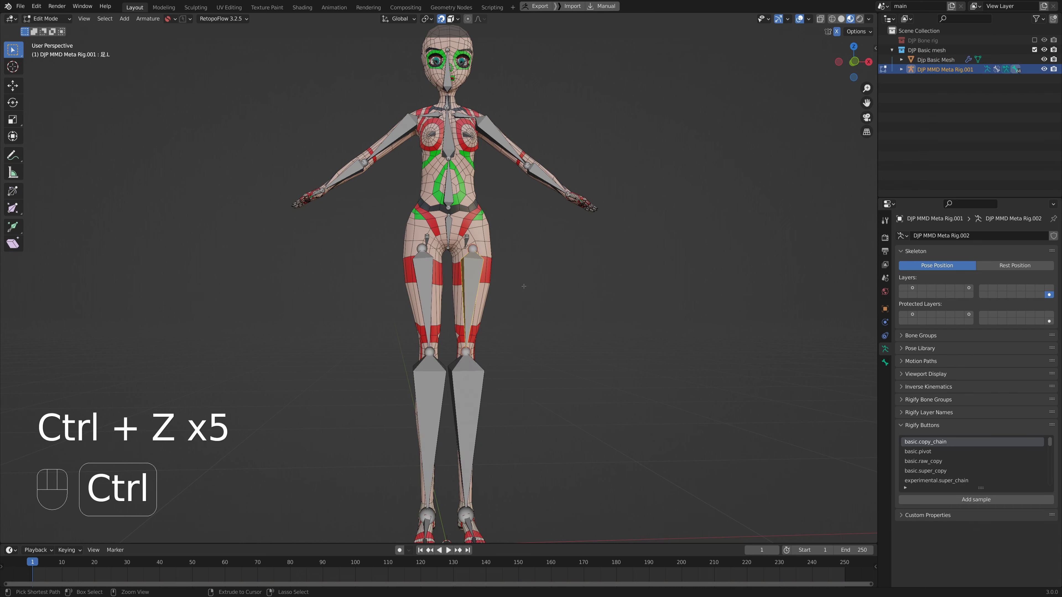
In Object Mode, select the body mesh, add the armature to the selection, and parent the mesh with automatic weights.
{"action": "middle_click_drag", "start_coordinate": [524, 286], "coordinate": [484, 358]}
{"action": "scroll", "coordinate": [526, 397], "scroll_direction": "up", "scroll_amount": 2}
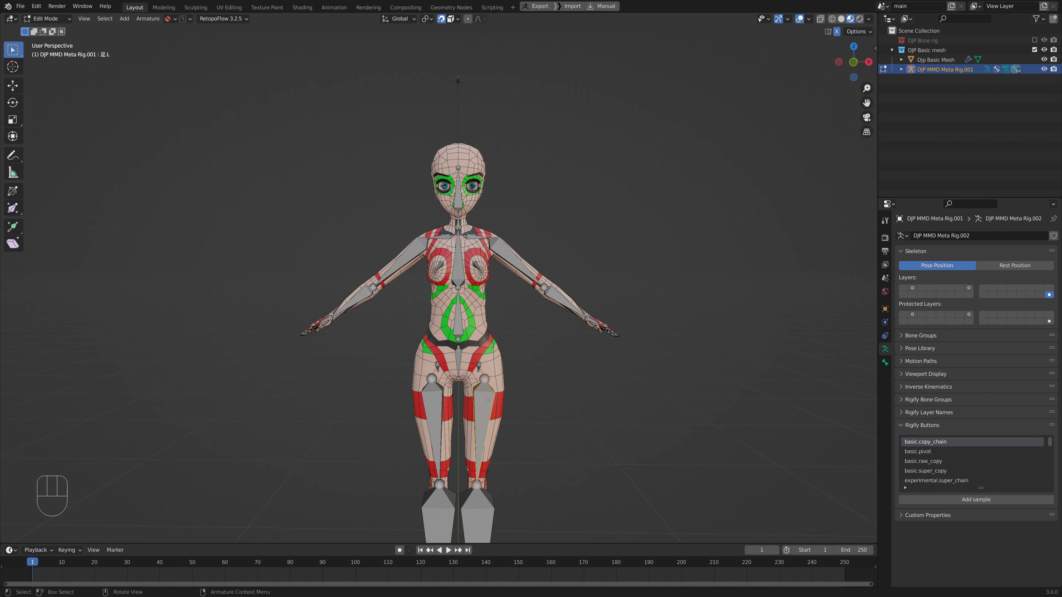
{"action": "left_click", "coordinate": [521, 376]}
{"action": "key", "text": "Tab"}
{"action": "left_click", "coordinate": [499, 368]}
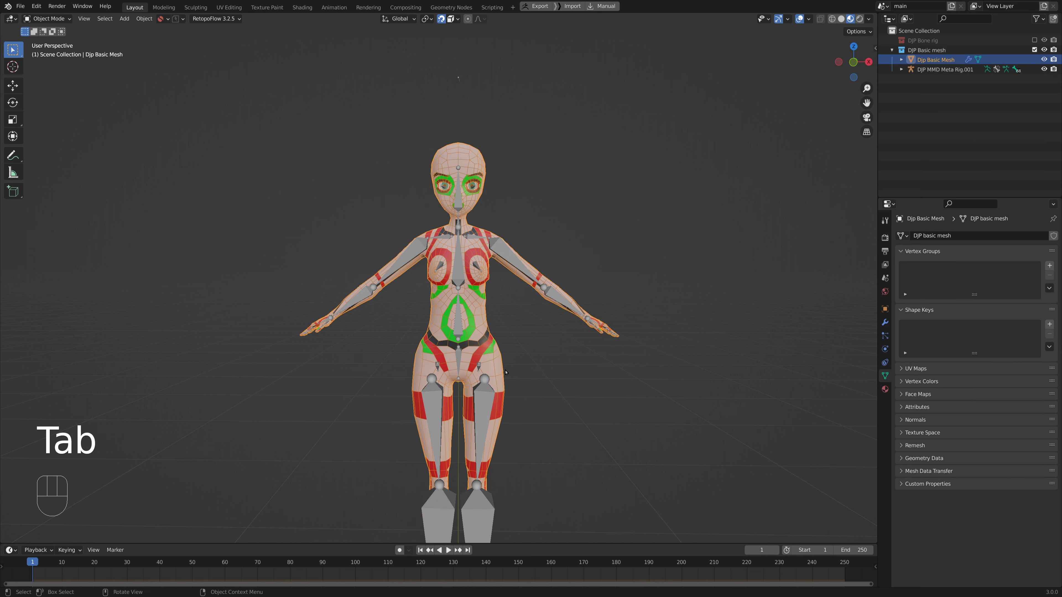
{"action": "left_click", "coordinate": [487, 387], "text": "shift"}
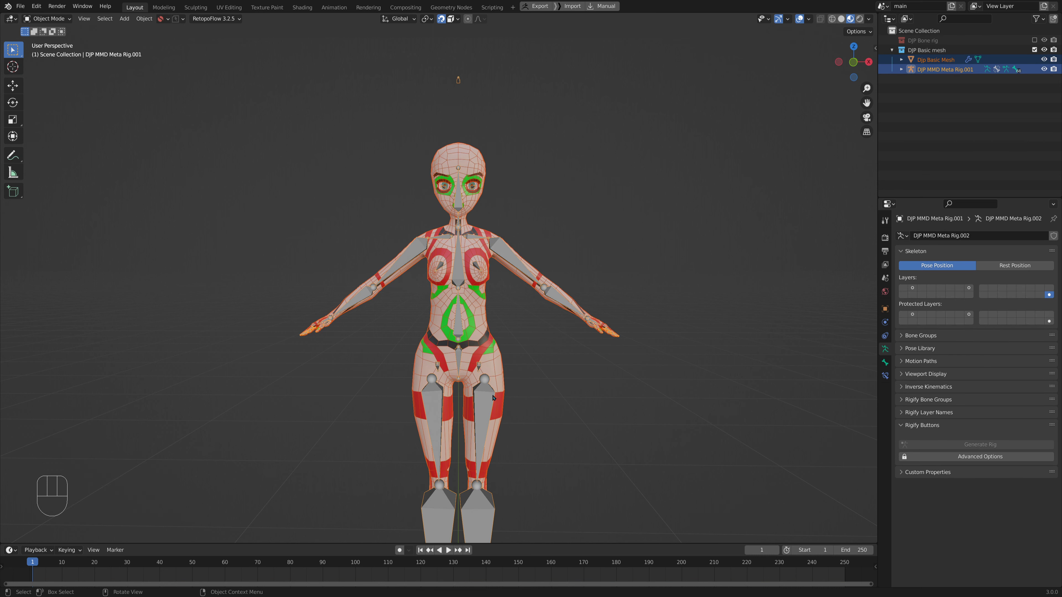
{"action": "key", "text": "ctrl+p"}
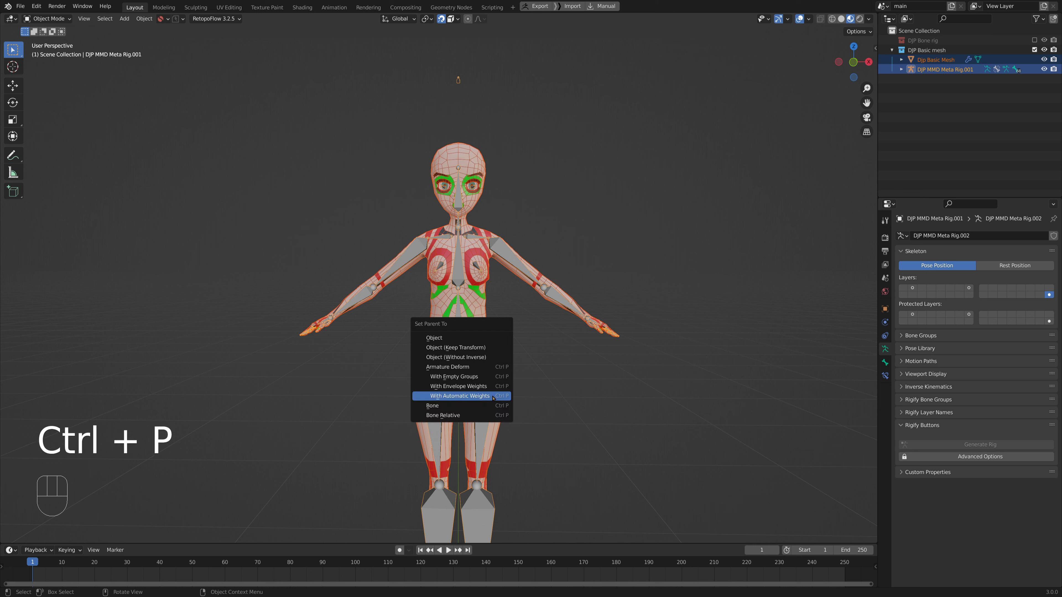
{"action": "left_click", "coordinate": [493, 398]}
Select the armature, enter Pose Mode, and test-rotate the left thigh bone 足.L and the left upper arm bone, cancelling each rotation.
{"action": "left_click", "coordinate": [504, 407]}
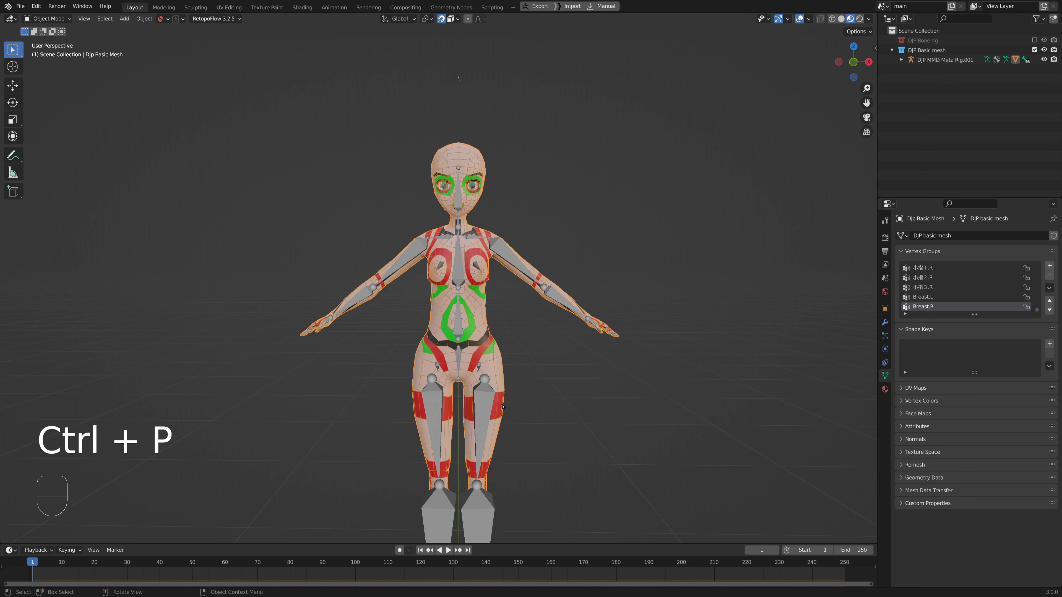
{"action": "left_click", "coordinate": [482, 407]}
{"action": "key", "text": "ctrl+Tab"}
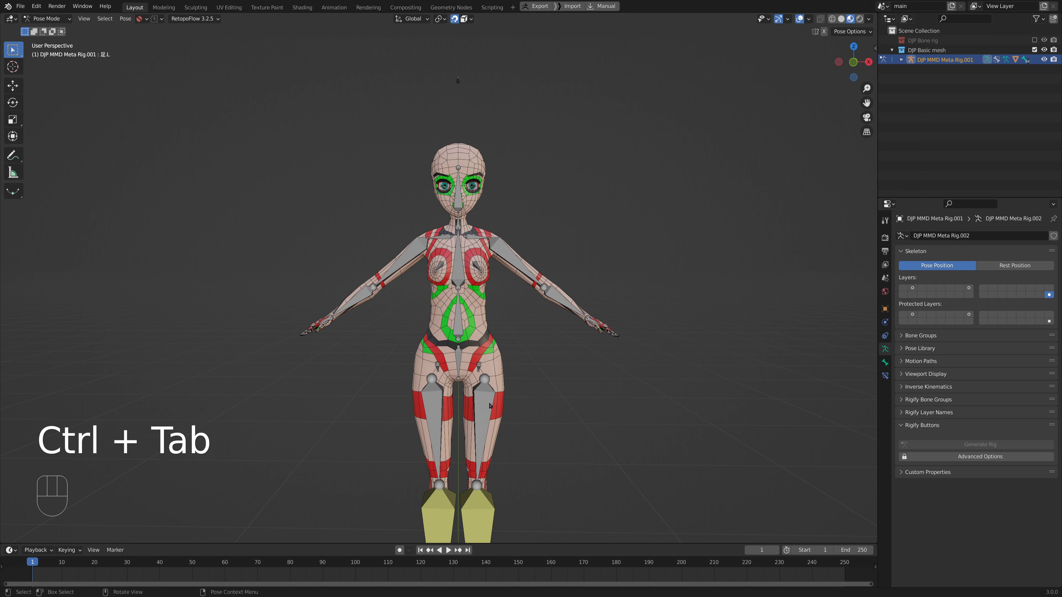
{"action": "left_click", "coordinate": [490, 407]}
{"action": "key", "text": "r"}
{"action": "right_click", "coordinate": [500, 368]}
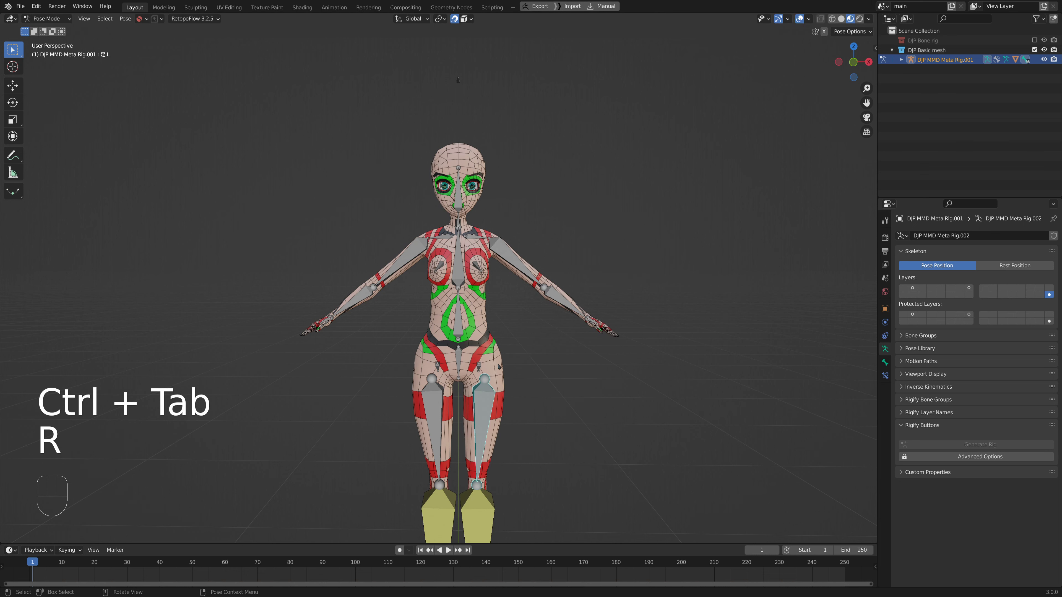
{"action": "left_click", "coordinate": [519, 259]}
{"action": "key", "text": "r"}
{"action": "key", "text": "r"}
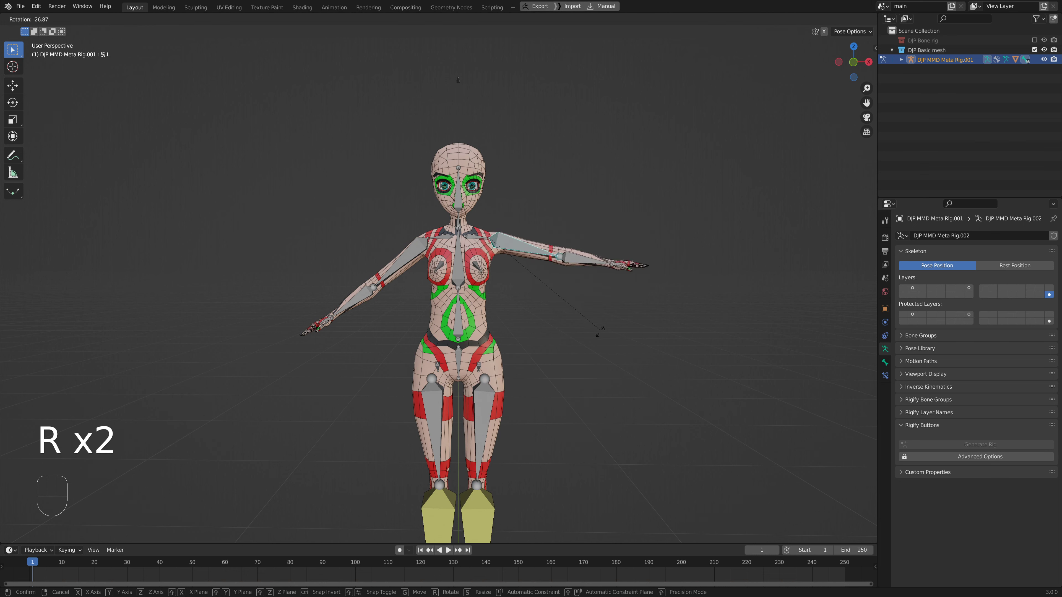
{"action": "right_click", "coordinate": [598, 331]}
Test-rotate the left eye bone 目.L to check how the face mesh deforms, then cancel the rotation.
{"action": "middle_click_drag", "start_coordinate": [539, 239], "coordinate": [533, 333], "text": "shift"}
{"action": "scroll", "coordinate": [533, 333], "scroll_direction": "up", "scroll_amount": 5}
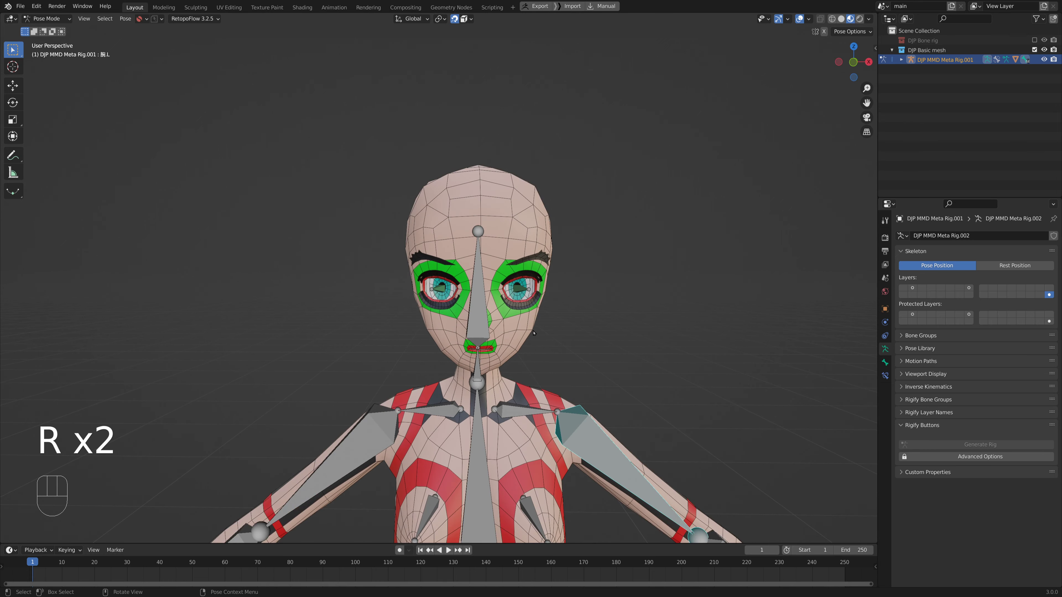
{"action": "scroll", "coordinate": [534, 333], "scroll_direction": "up", "scroll_amount": 5}
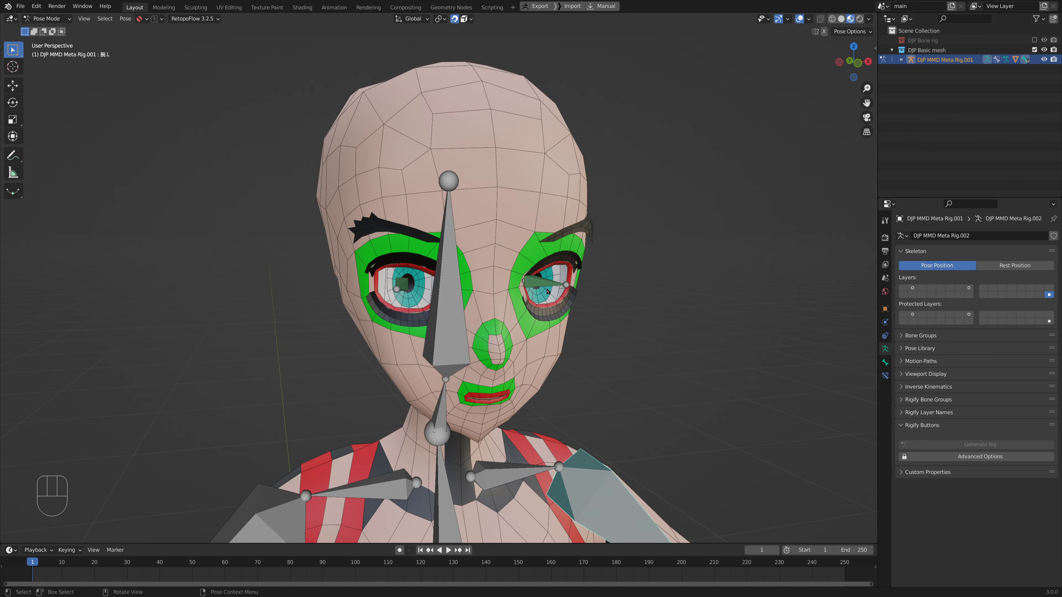
{"action": "left_click", "coordinate": [547, 291]}
{"action": "key", "text": "r"}
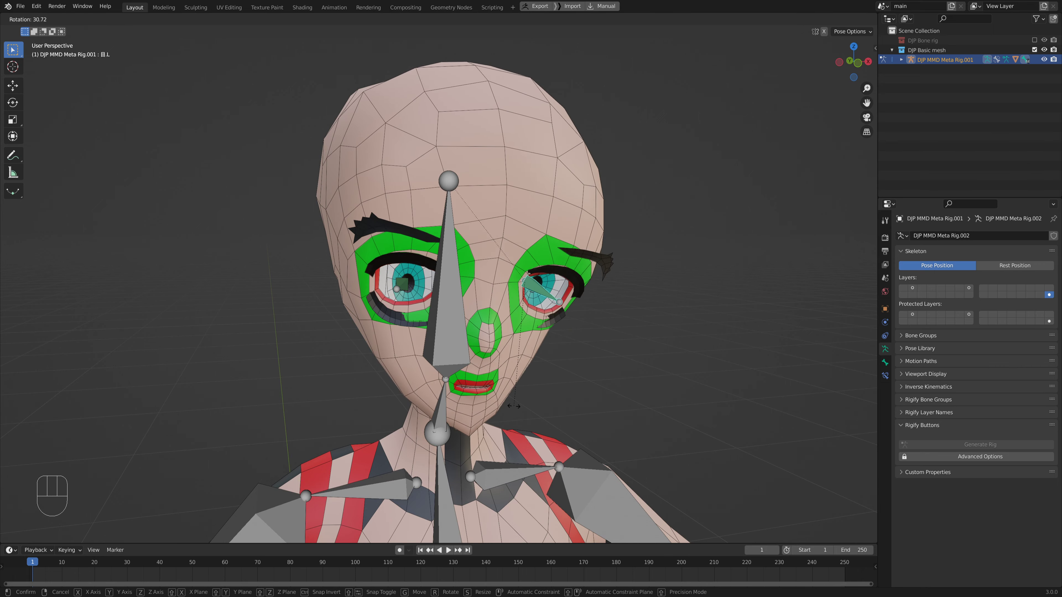
{"action": "right_click", "coordinate": [609, 312]}
Test-rotate the right eye bone 目.R from different viewing angles, cancelling each rotation.
{"action": "left_click", "coordinate": [402, 286]}
{"action": "key", "text": "r"}
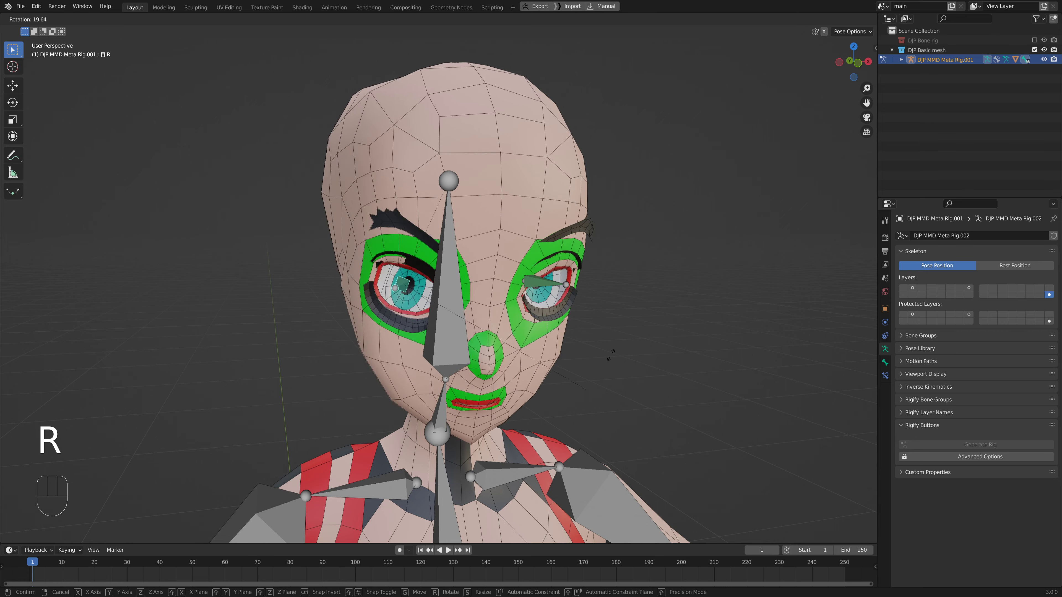
{"action": "right_click", "coordinate": [624, 328]}
{"action": "middle_click_drag", "start_coordinate": [623, 328], "coordinate": [602, 337]}
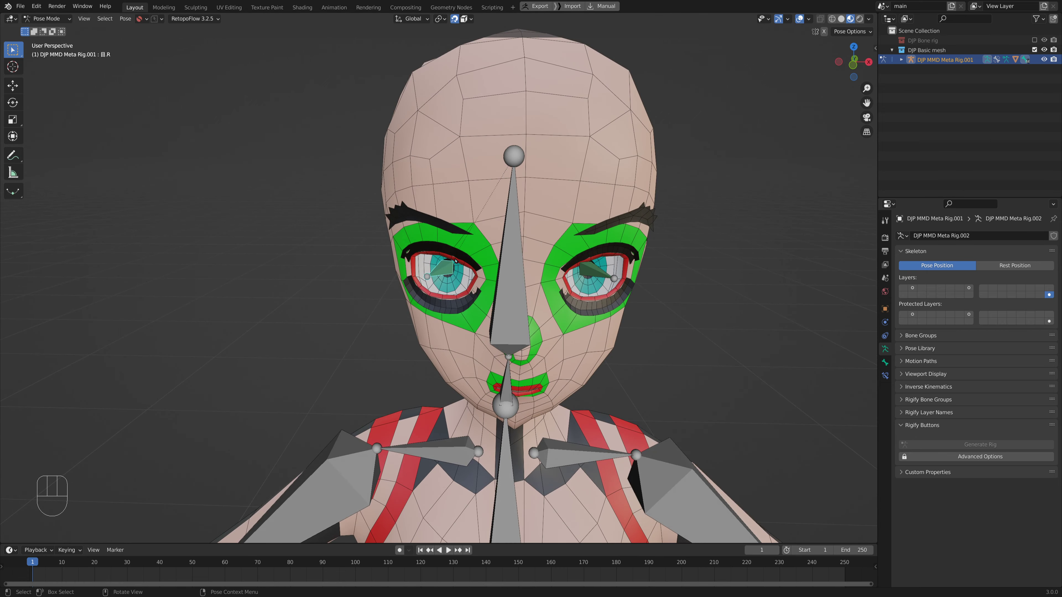
{"action": "middle_click_drag", "start_coordinate": [474, 280], "coordinate": [388, 317]}
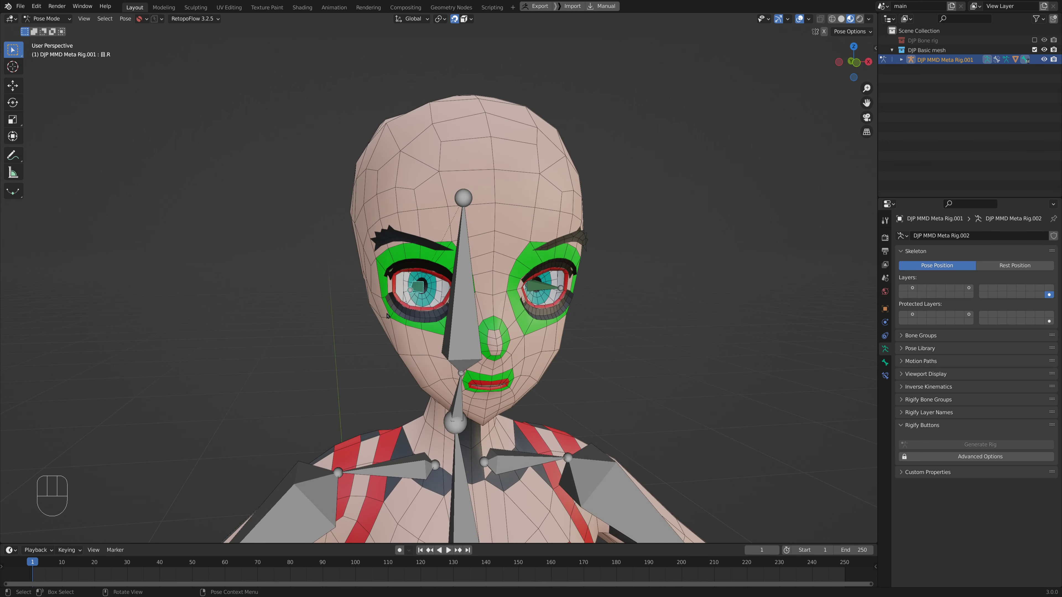
{"action": "middle_click_drag", "start_coordinate": [418, 274], "coordinate": [442, 276]}
{"action": "key", "text": "r"}
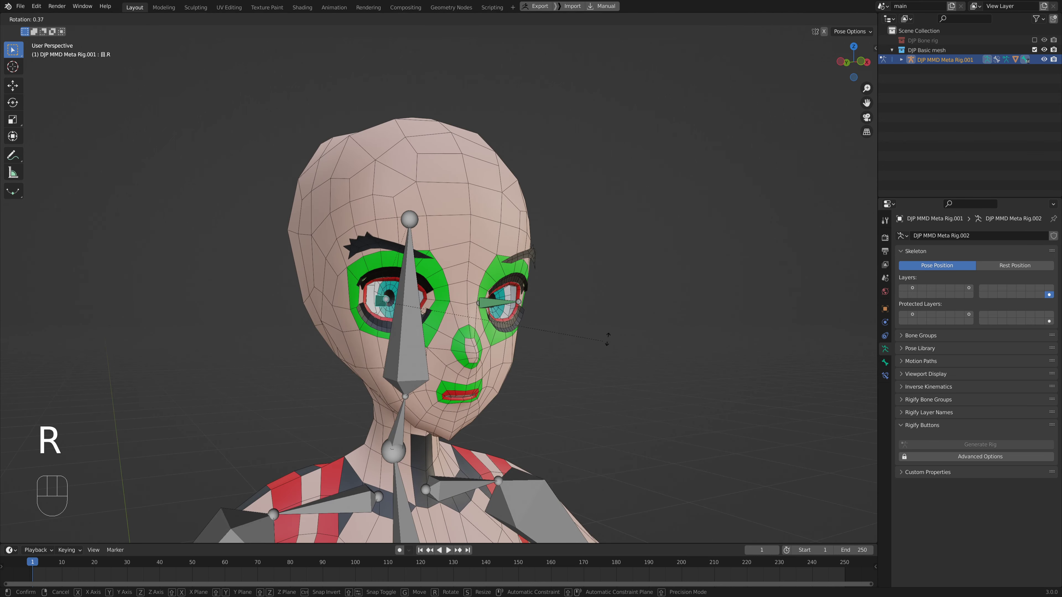
{"action": "right_click", "coordinate": [589, 319]}
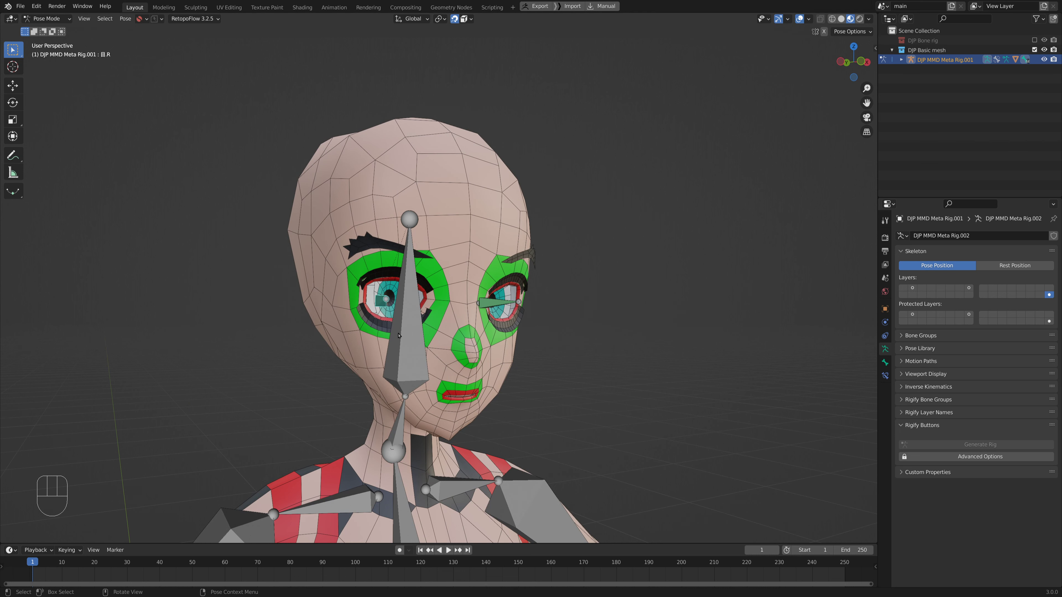
Test-rotate the head bone and the neck bone to check the mesh deformation, cancelling both rotations.
{"action": "middle_click_drag", "start_coordinate": [399, 335], "coordinate": [393, 281], "text": "shift"}
{"action": "left_click", "coordinate": [471, 302]}
{"action": "key", "text": "r"}
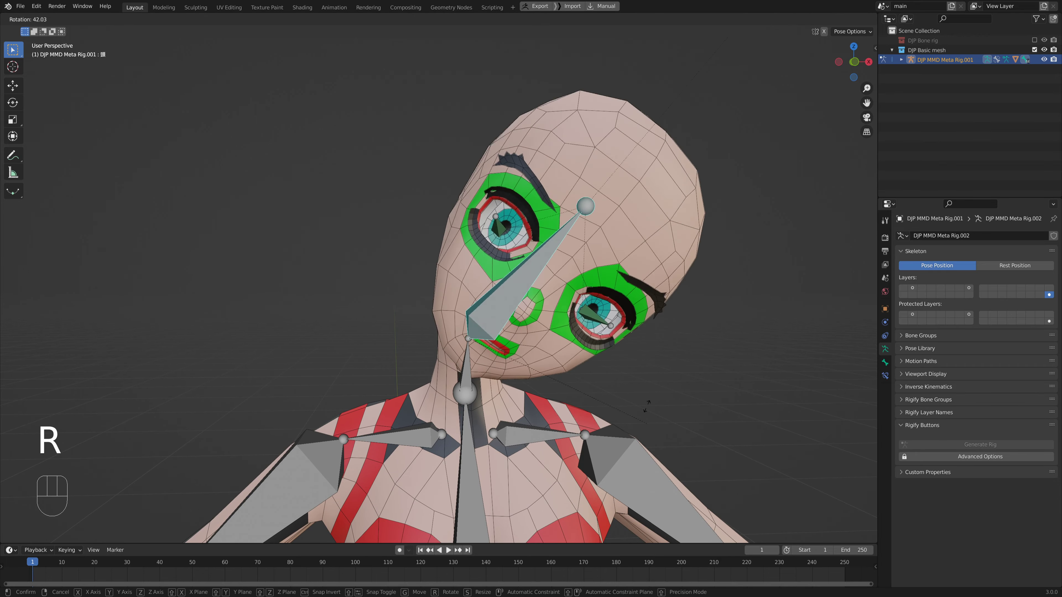
{"action": "right_click", "coordinate": [592, 349]}
{"action": "left_click", "coordinate": [468, 371]}
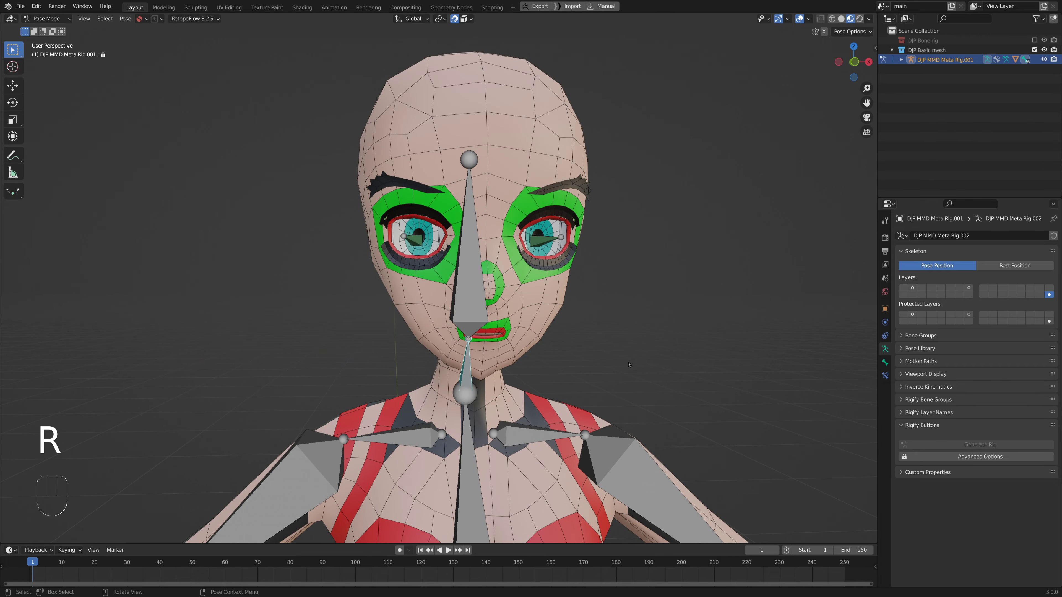
{"action": "key", "text": "r"}
{"action": "right_click", "coordinate": [589, 291]}
{"action": "middle_click_drag", "start_coordinate": [589, 290], "coordinate": [587, 305], "text": "shift"}
{"action": "scroll", "coordinate": [587, 304], "scroll_direction": "down", "scroll_amount": 4}
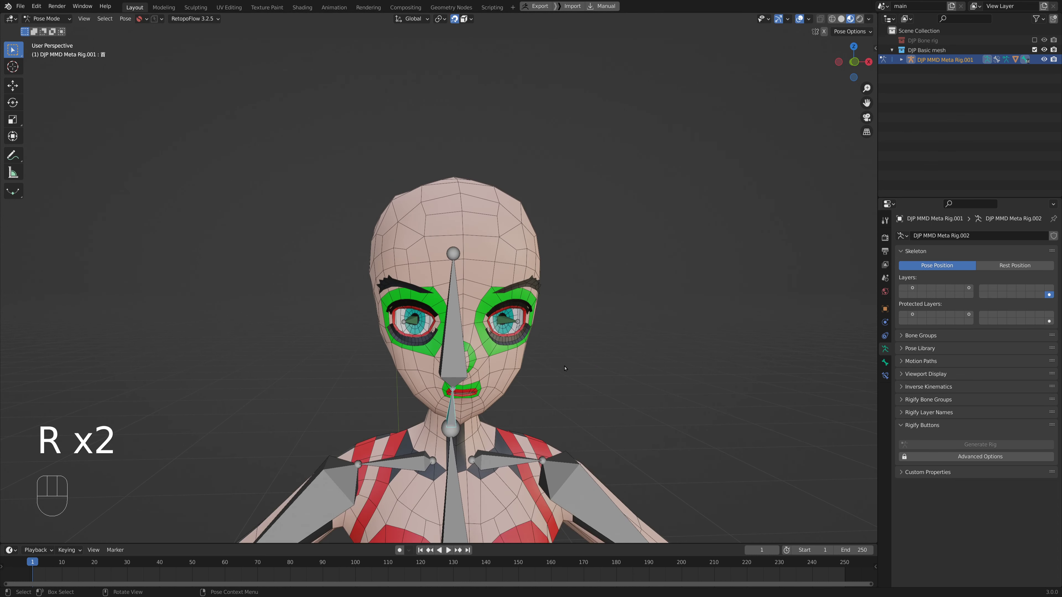
Test the 両目 bone above the head with a free trackball rotation, then cancel it.
{"action": "left_click", "coordinate": [448, 65]}
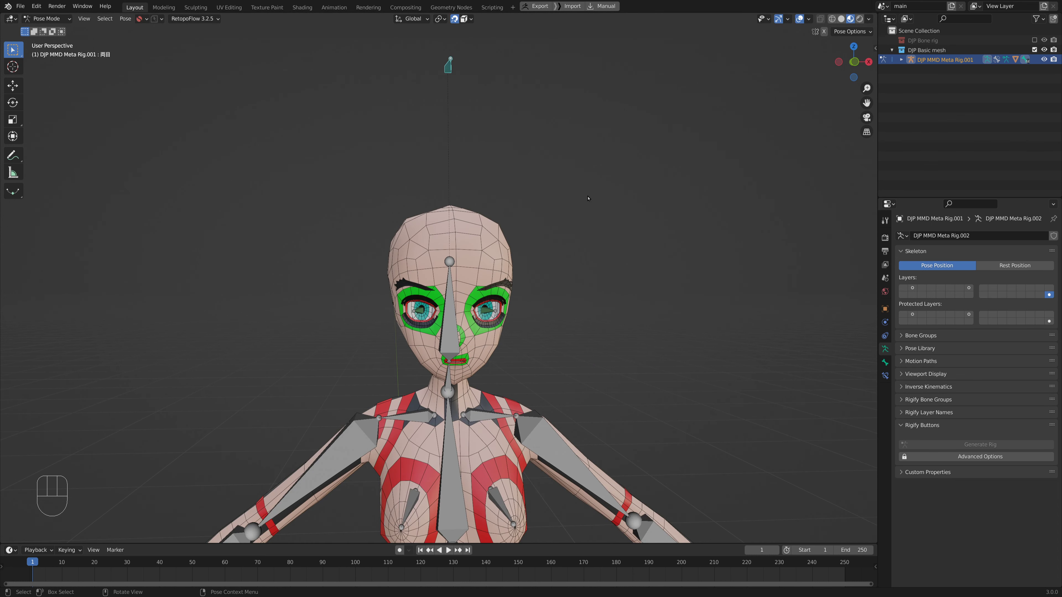
{"action": "key", "text": "r"}
{"action": "key", "text": "r"}
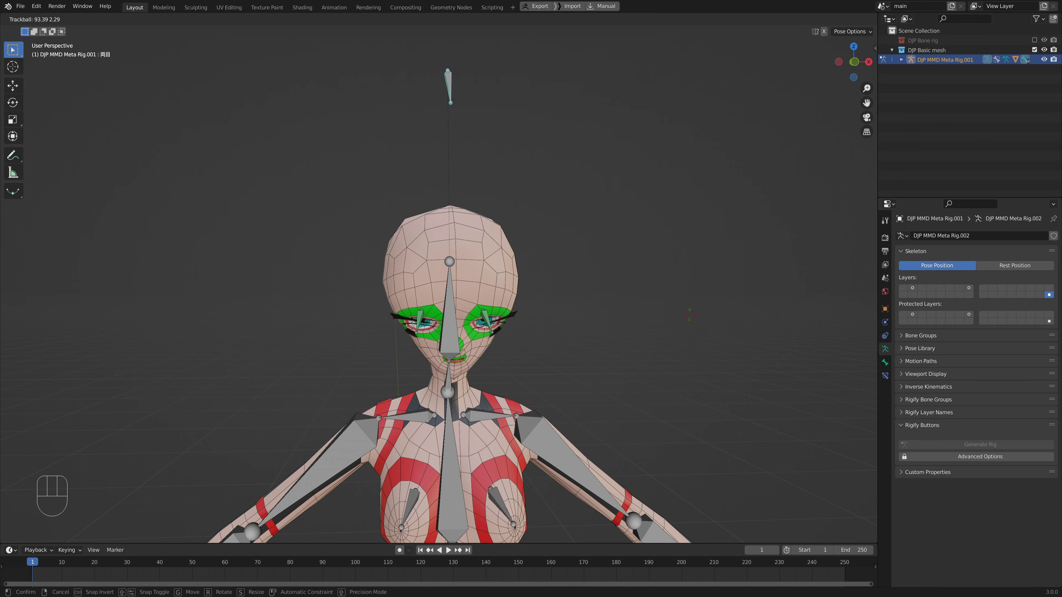
{"action": "right_click", "coordinate": [719, 290]}
Select the left eye bone 目.L, switch the armature between Pose Mode and Edit Mode, and finish in Object Mode.
{"action": "scroll", "coordinate": [444, 376], "scroll_direction": "up", "scroll_amount": 2}
{"action": "left_click", "coordinate": [506, 289]}
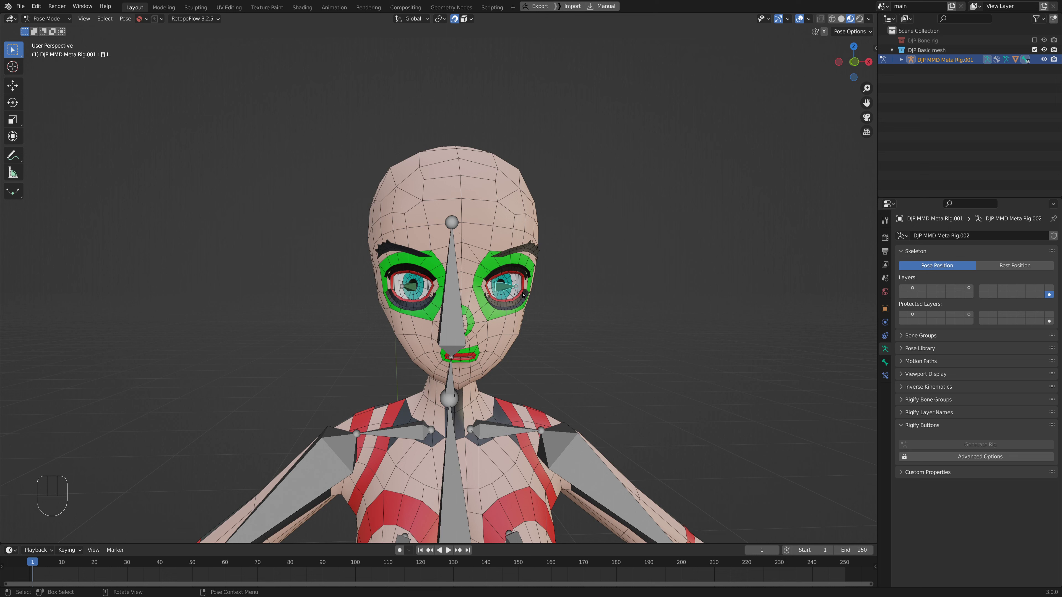
{"action": "key", "text": "Tab"}
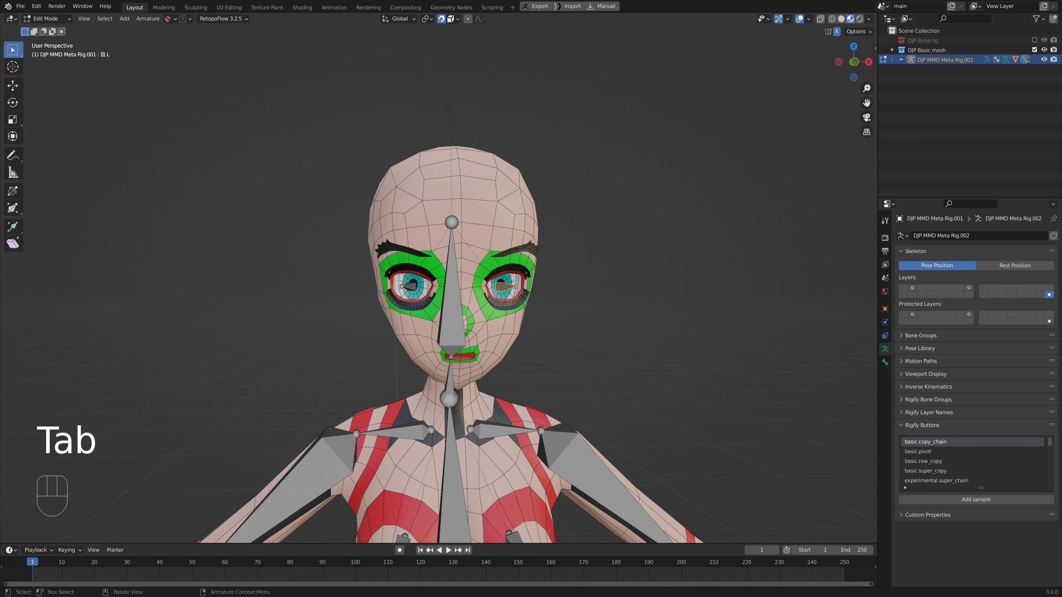
{"action": "key", "text": "Tab"}
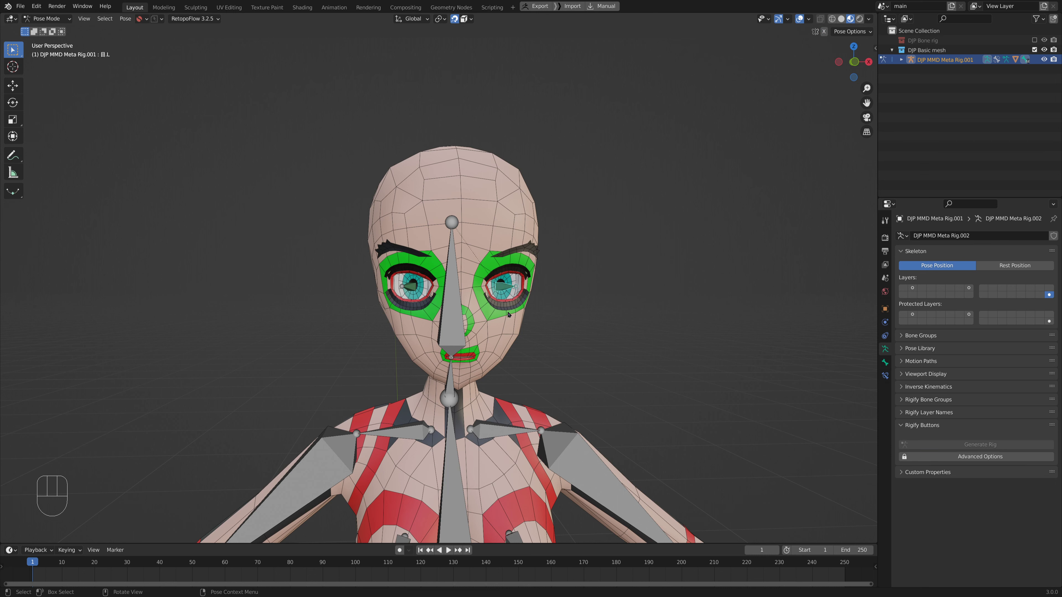
{"action": "key", "text": "Tab"}
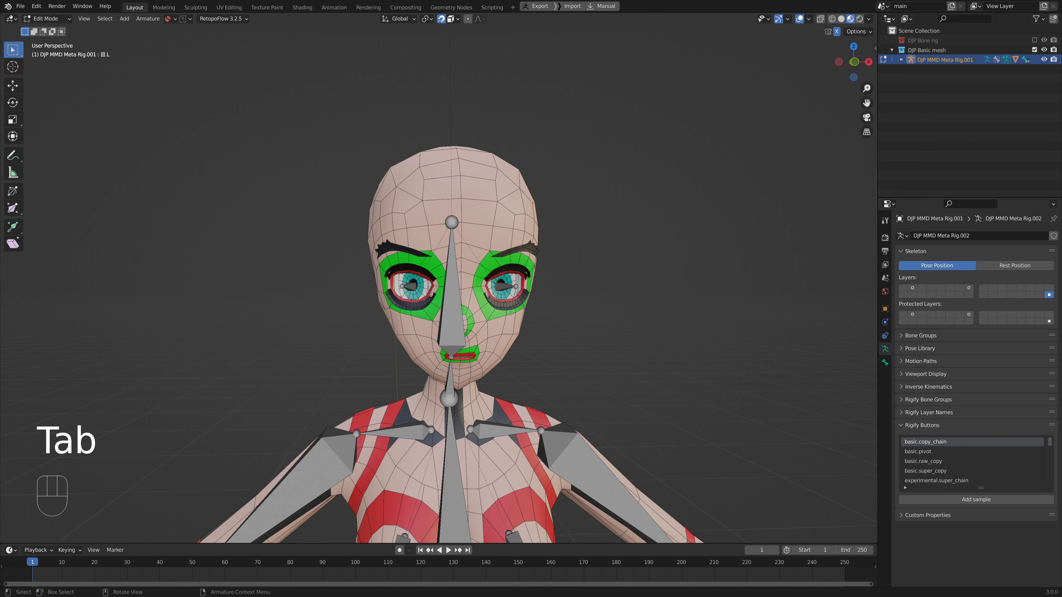
{"action": "key", "text": "ctrl+Tab"}
{"action": "key", "text": "ctrl+Tab"}
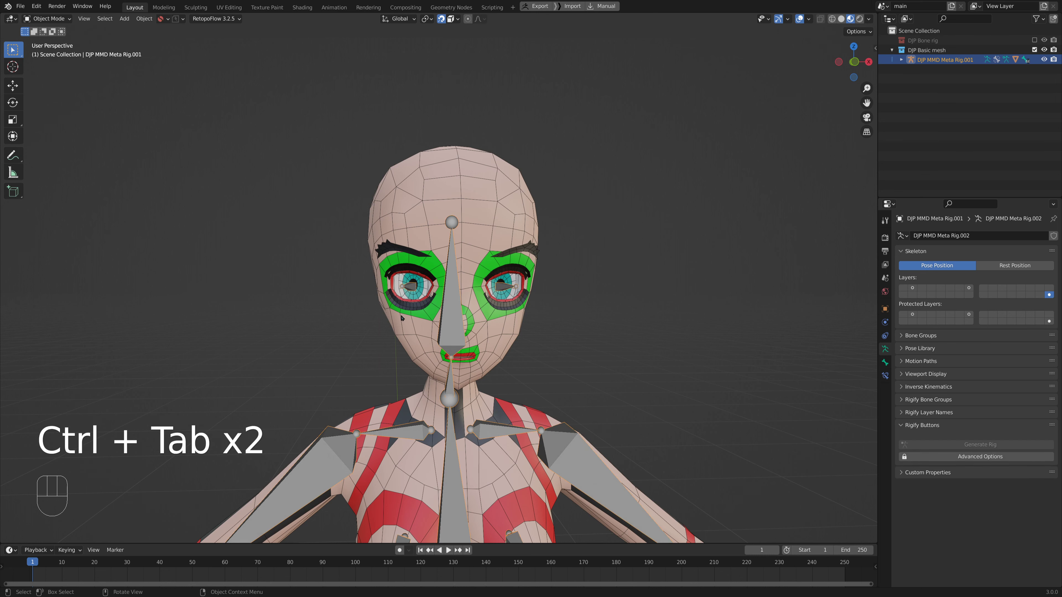
Select the DJP MMD Meta Rig.001 armature together with Djp Basic Mesh as the active object, and enter Weight Paint mode.
{"action": "left_click", "coordinate": [500, 321]}
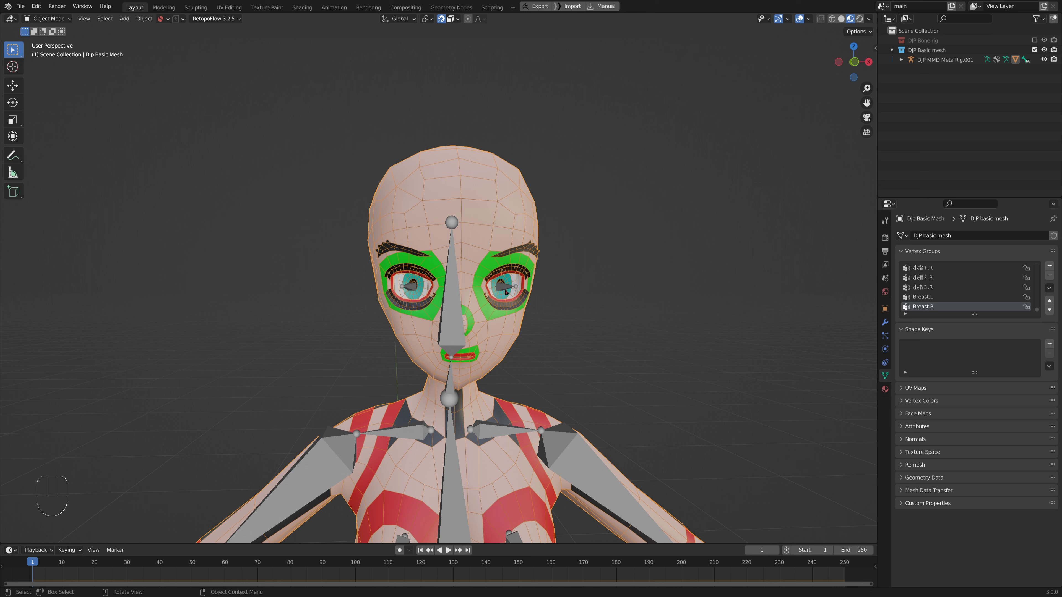
{"action": "left_click", "coordinate": [559, 310]}
{"action": "left_click", "coordinate": [508, 289]}
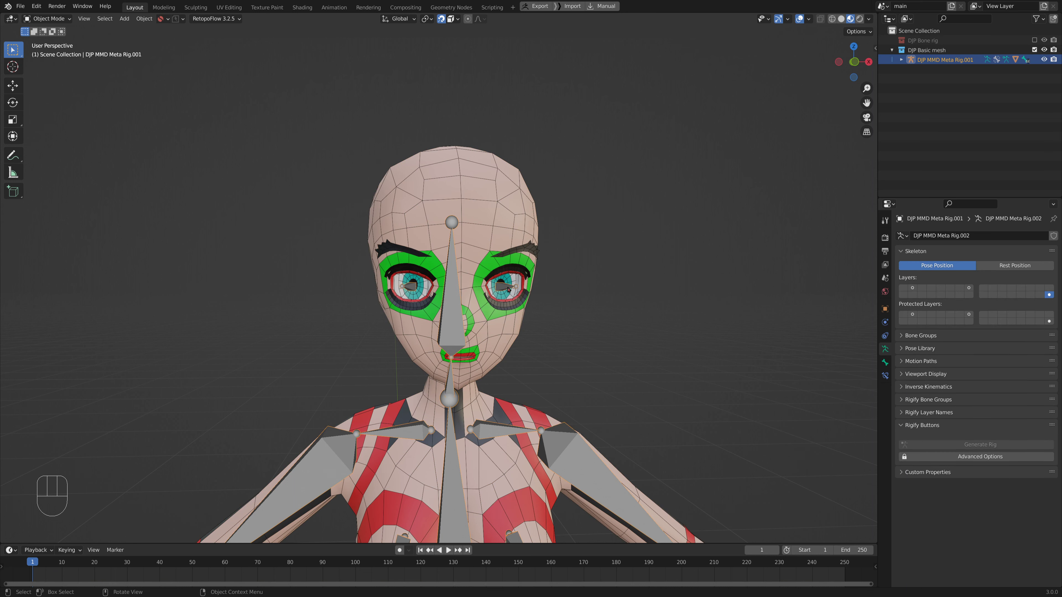
{"action": "left_click", "coordinate": [513, 314], "text": "shift"}
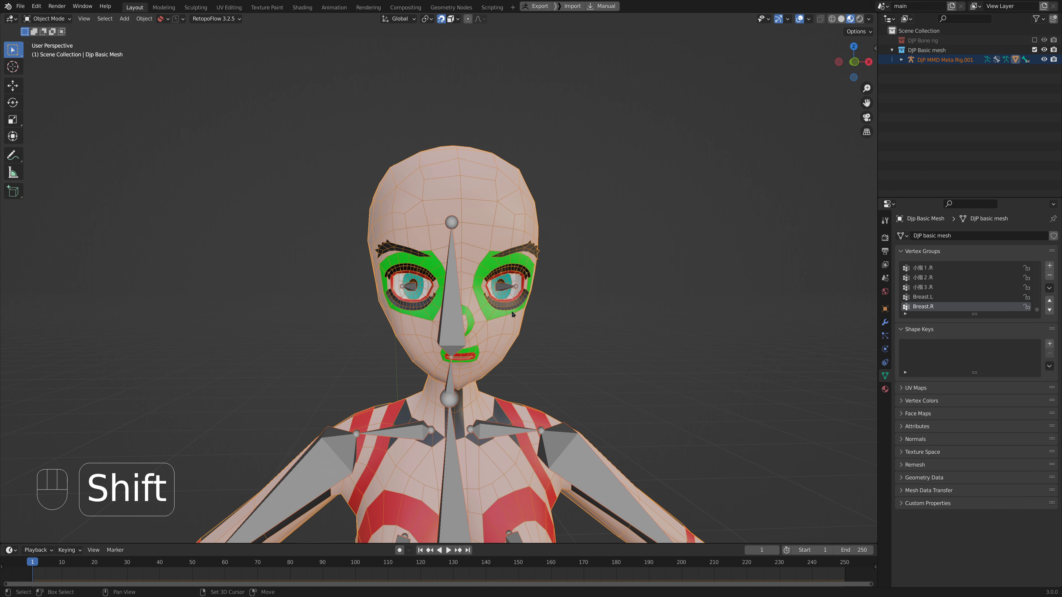
{"action": "mouse_move", "coordinate": [47, 18]}
{"action": "left_mouse_down"}
{"action": "mouse_move", "coordinate": [68, 65]}
{"action": "mouse_move", "coordinate": [594, 272]}
{"action": "left_mouse_up"}
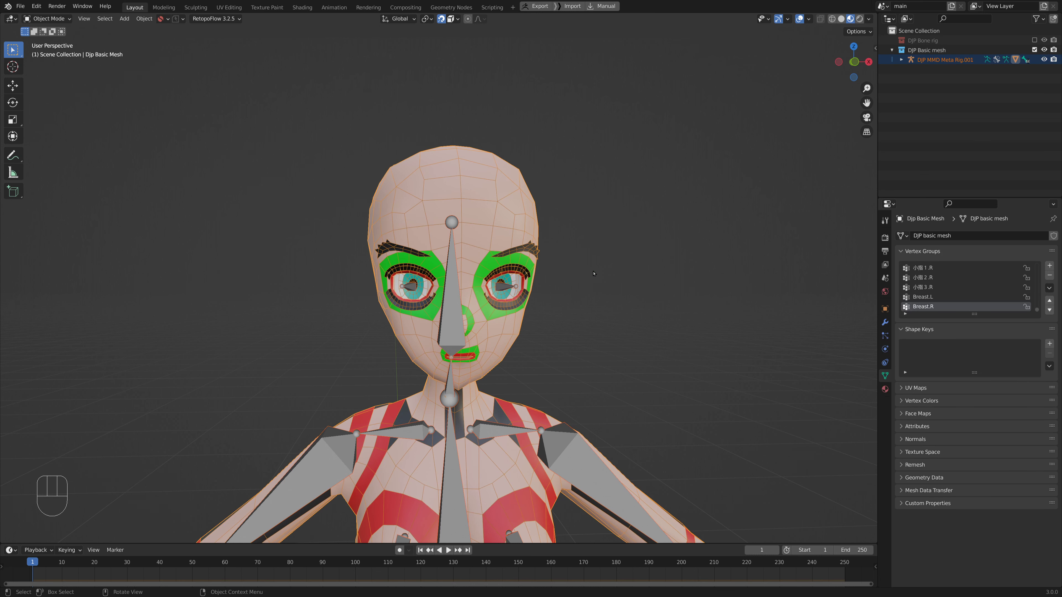
{"action": "key", "text": "ctrl+Tab"}
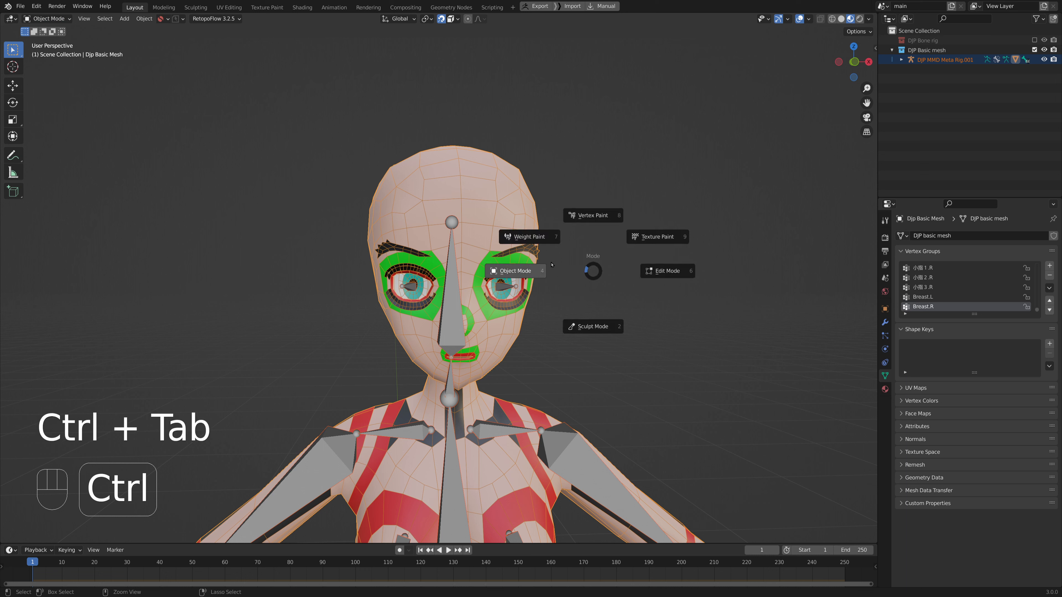
{"action": "left_click", "coordinate": [539, 240]}
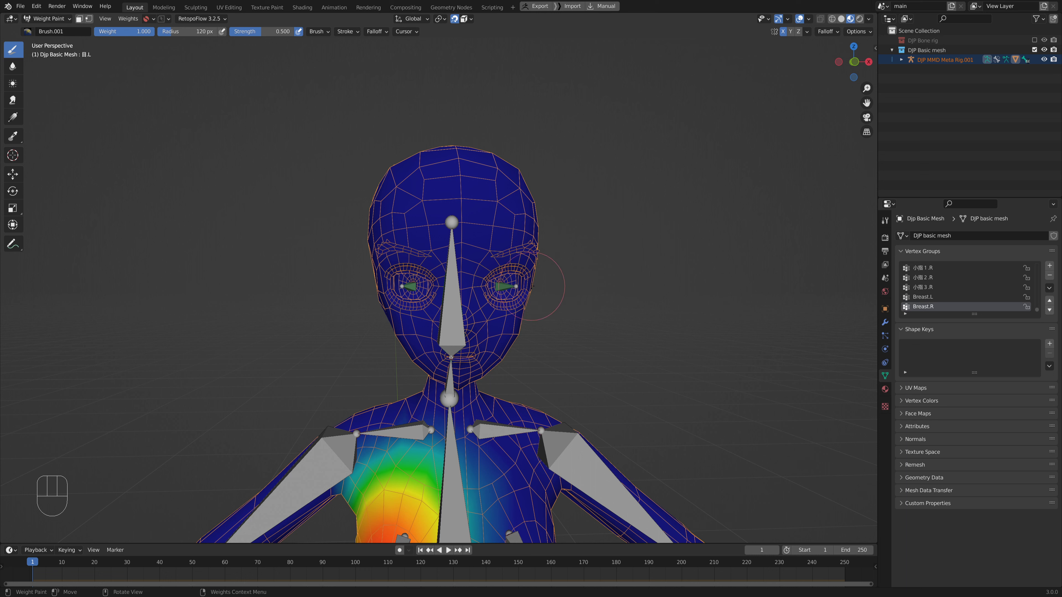
Activate the left eye bone 目.L and examine its weights around the face.
{"action": "left_click", "coordinate": [523, 289], "text": "ctrl"}
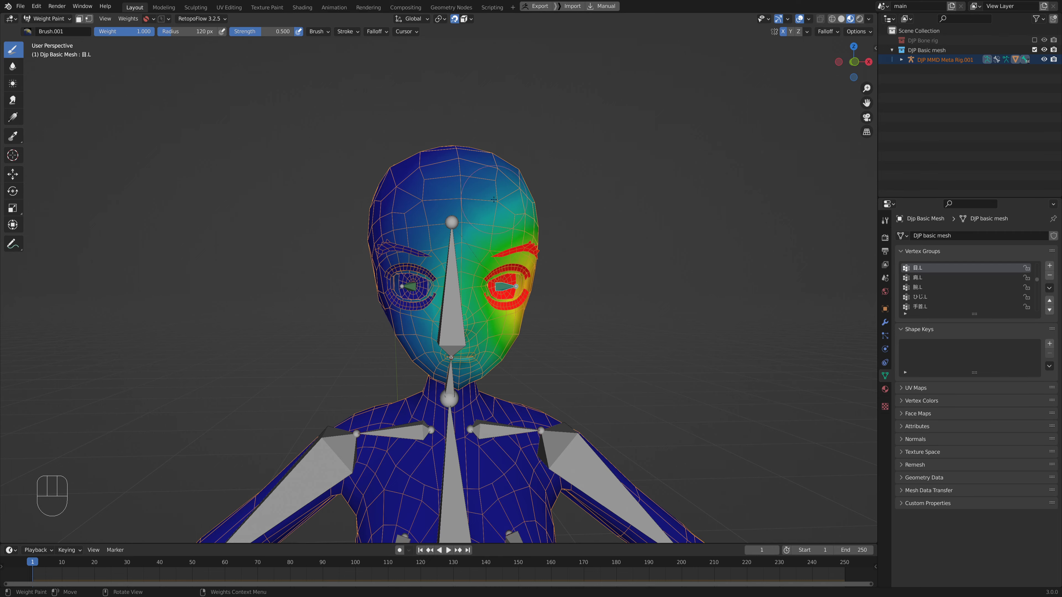
{"action": "middle_click_drag", "start_coordinate": [494, 200], "coordinate": [574, 225]}
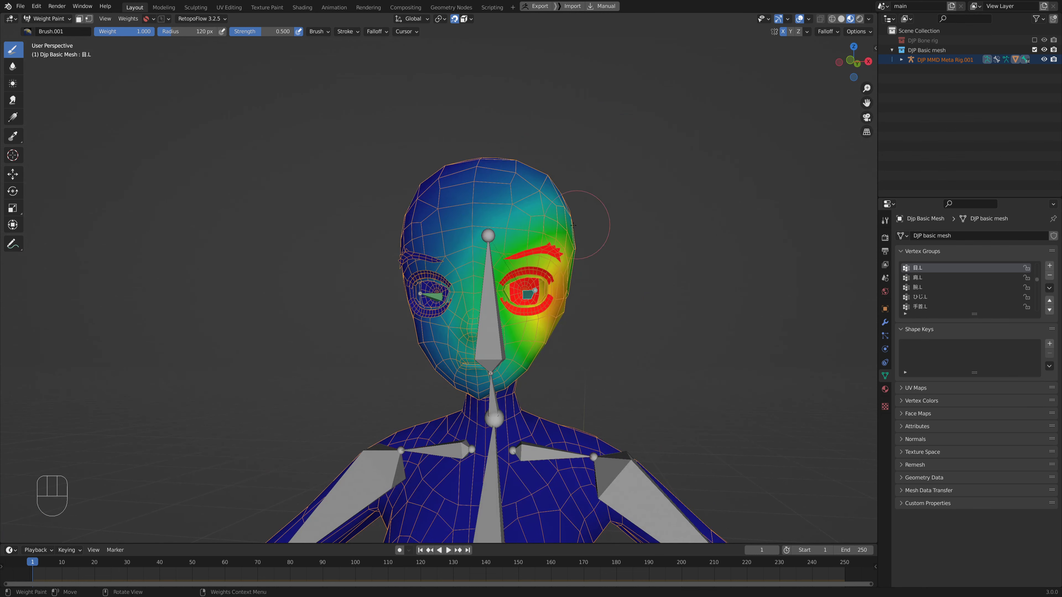
{"action": "middle_click_drag", "start_coordinate": [602, 277], "coordinate": [577, 324]}
Switch the mesh to Edit Mode with vertex selection and Solid viewport shading.
{"action": "key", "text": "Tab"}
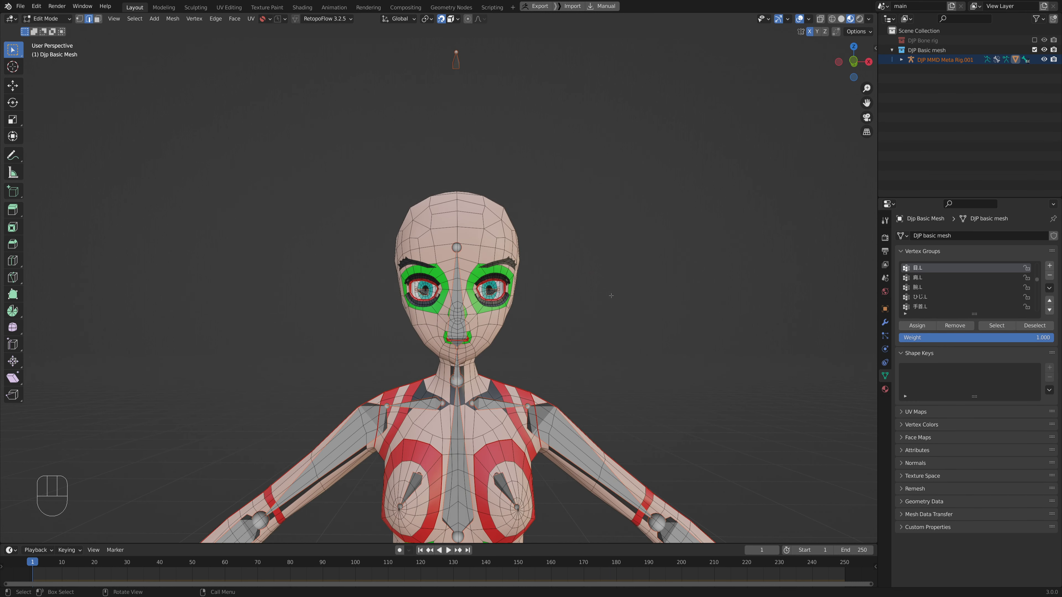
{"action": "key", "text": "1"}
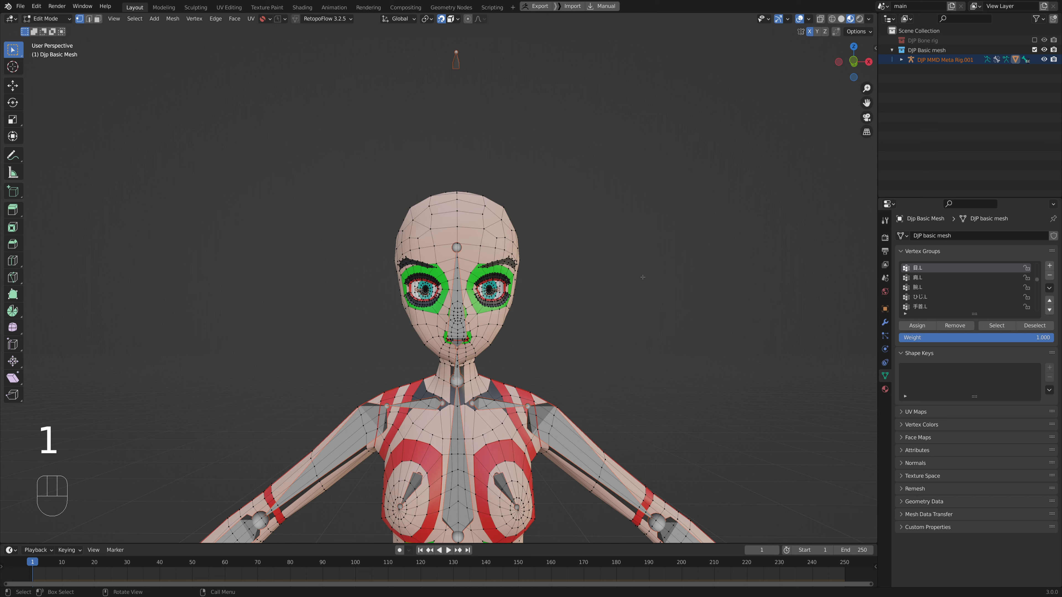
{"action": "left_click", "coordinate": [841, 20]}
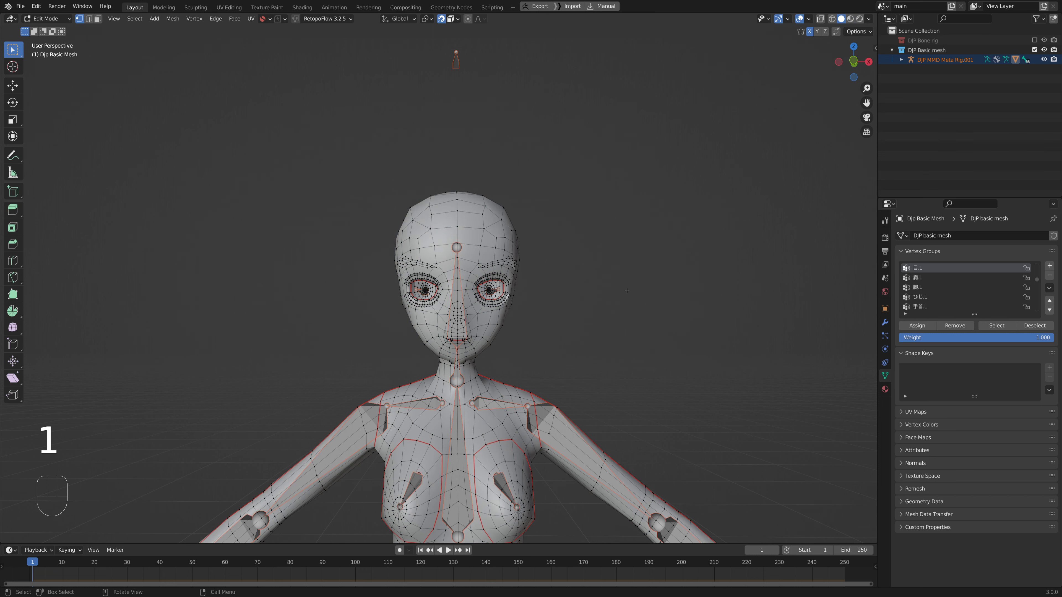
{"action": "scroll", "coordinate": [627, 291], "scroll_direction": "up", "scroll_amount": 2}
{"action": "scroll", "coordinate": [626, 293], "scroll_direction": "down", "scroll_amount": 1}
{"action": "middle_click_drag", "start_coordinate": [617, 302], "coordinate": [612, 284], "text": "shift"}
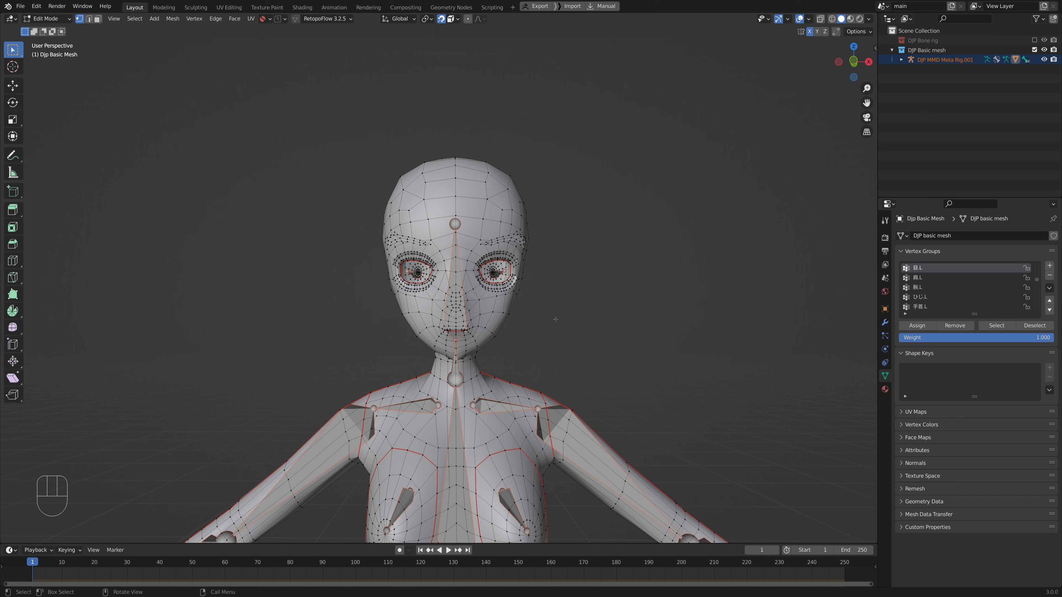
Select all vertices of the 目.L vertex group and remove them from that group.
{"action": "left_click", "coordinate": [996, 326]}
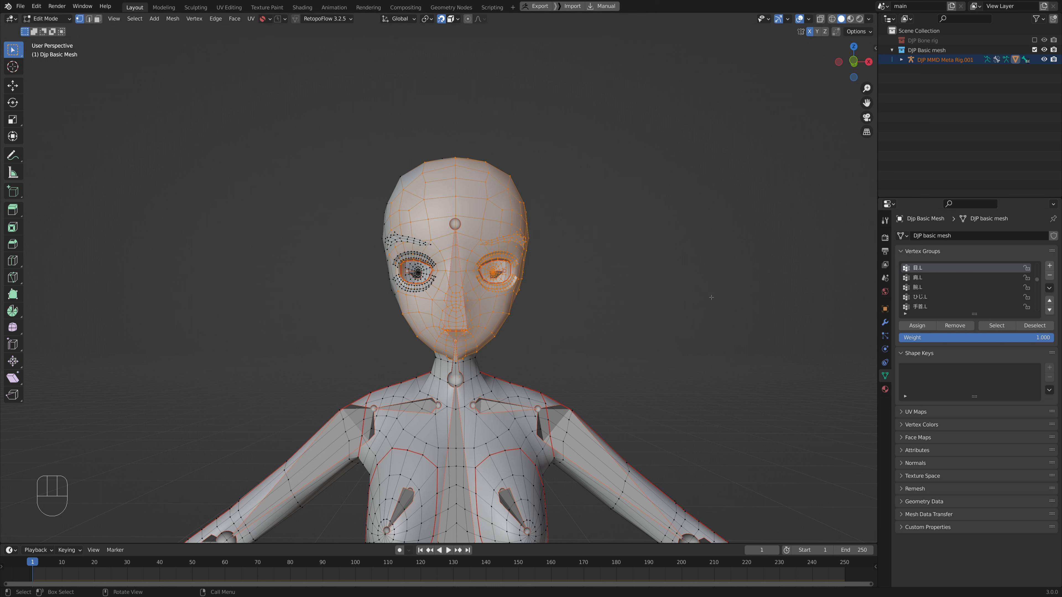
{"action": "scroll", "coordinate": [454, 360], "scroll_direction": "down", "scroll_amount": 5}
{"action": "middle_click_drag", "start_coordinate": [455, 359], "coordinate": [529, 351]}
{"action": "scroll", "coordinate": [529, 351], "scroll_direction": "up", "scroll_amount": 5}
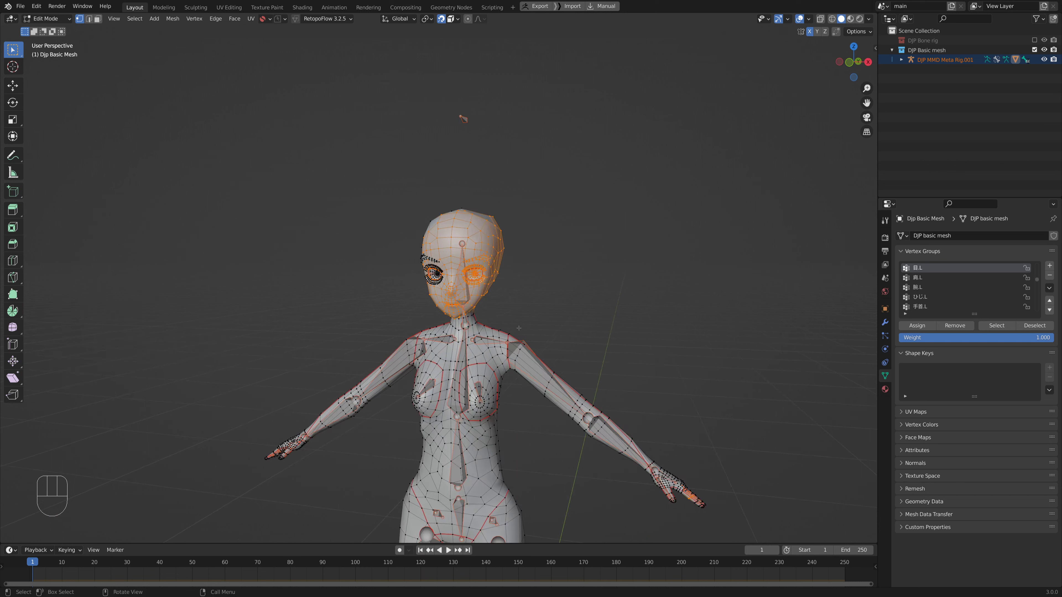
{"action": "middle_click_drag", "start_coordinate": [575, 315], "coordinate": [602, 303]}
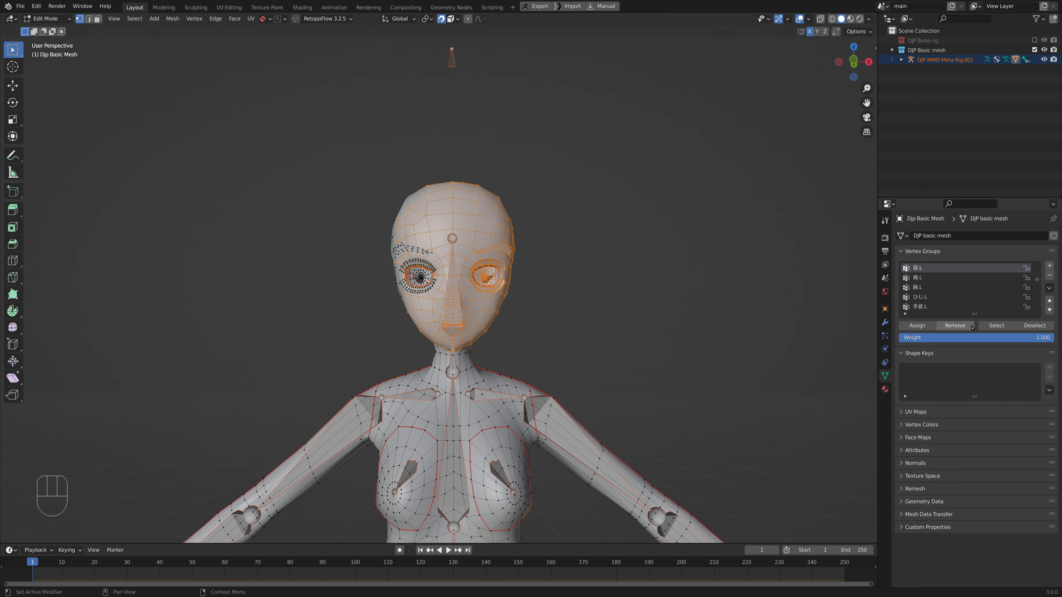
{"action": "left_click", "coordinate": [957, 326]}
{"action": "left_click", "coordinate": [705, 317]}
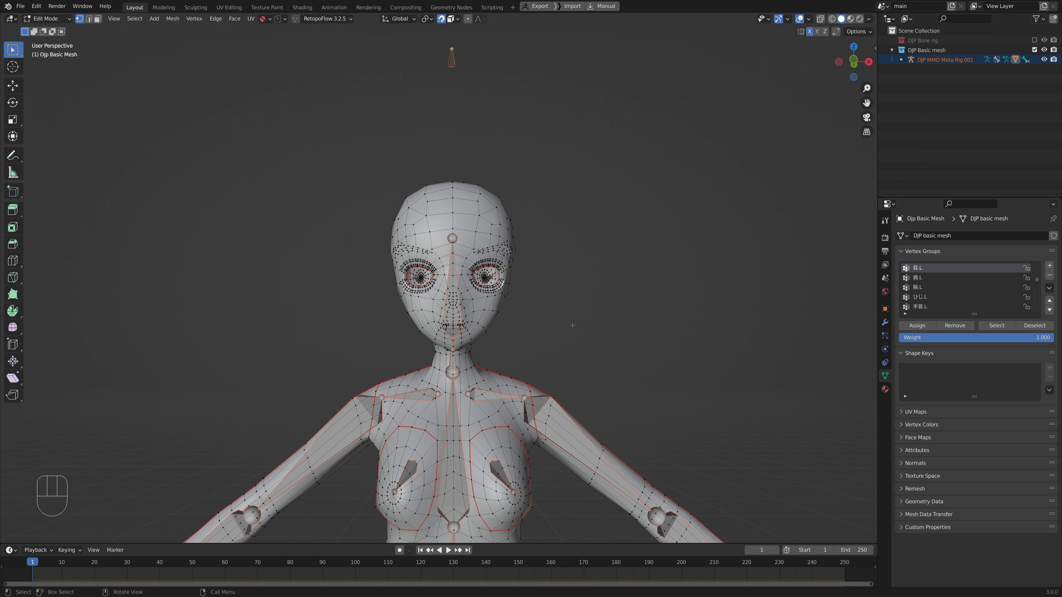
Activate the right eye bone 目.R in Weight Paint mode, and remove all vertices from its vertex group in Edit Mode.
{"action": "key", "text": "Tab"}
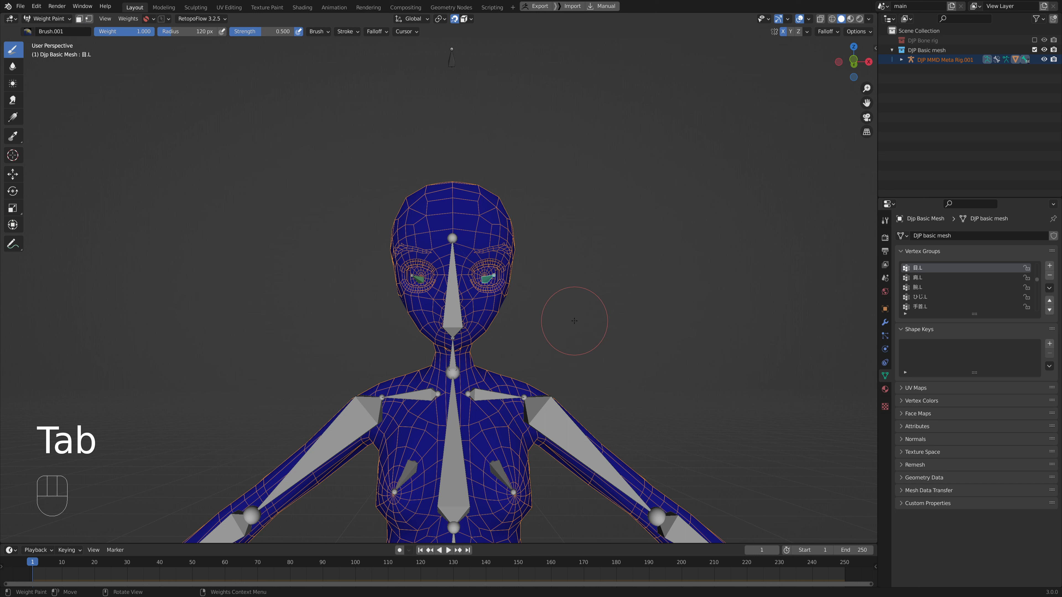
{"action": "key", "text": "ctrl"}
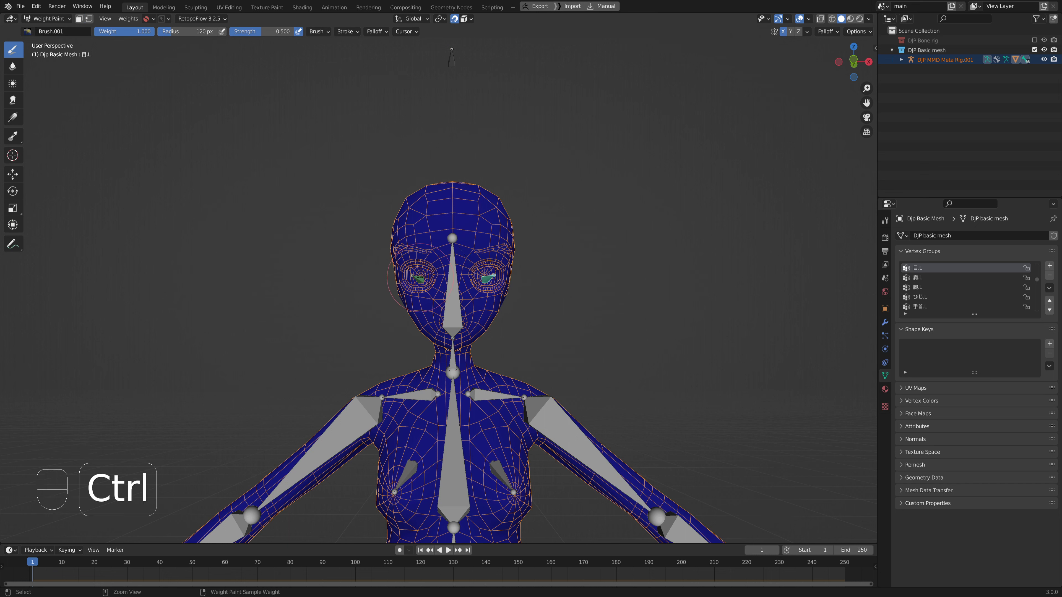
{"action": "left_click", "coordinate": [420, 277], "text": "ctrl"}
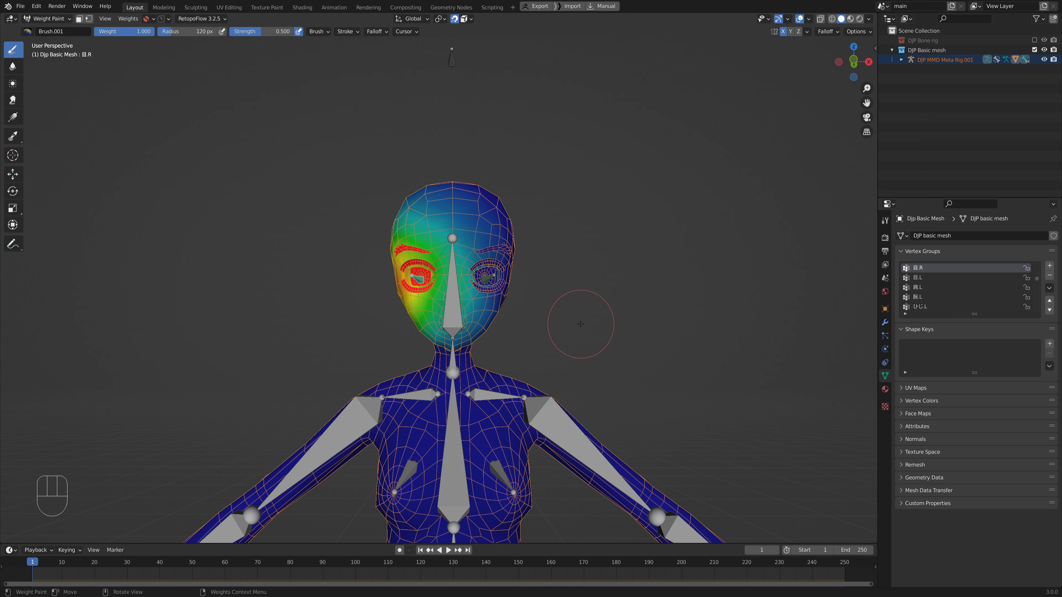
{"action": "key", "text": "Tab"}
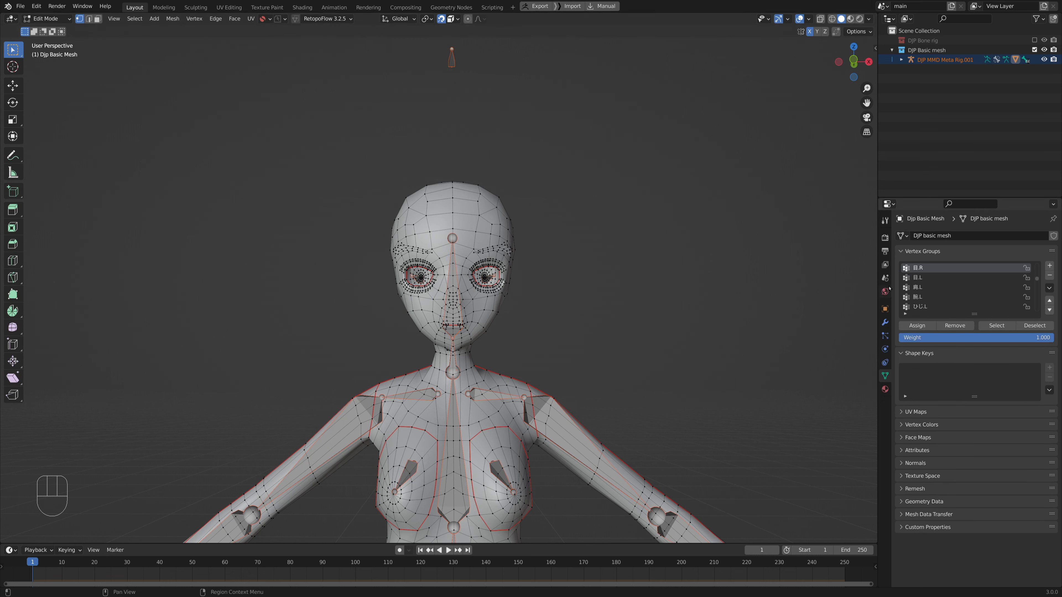
{"action": "left_click", "coordinate": [997, 326]}
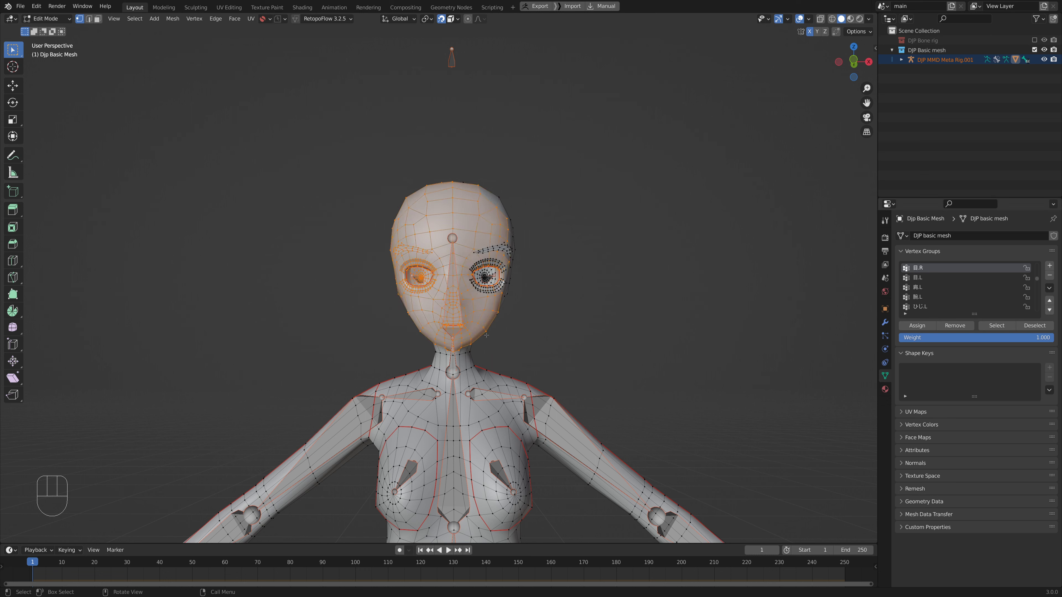
{"action": "left_click", "coordinate": [949, 326]}
Return to Weight Paint mode and test-rotate the right eye bone 目.R, cancelling the rotation.
{"action": "key", "text": "Tab"}
{"action": "mouse_move", "coordinate": [590, 313]}
{"action": "middle_mouse_down"}
{"action": "mouse_move", "coordinate": [629, 318]}
{"action": "mouse_move", "coordinate": [453, 320]}
{"action": "mouse_move", "coordinate": [523, 322]}
{"action": "middle_mouse_up"}
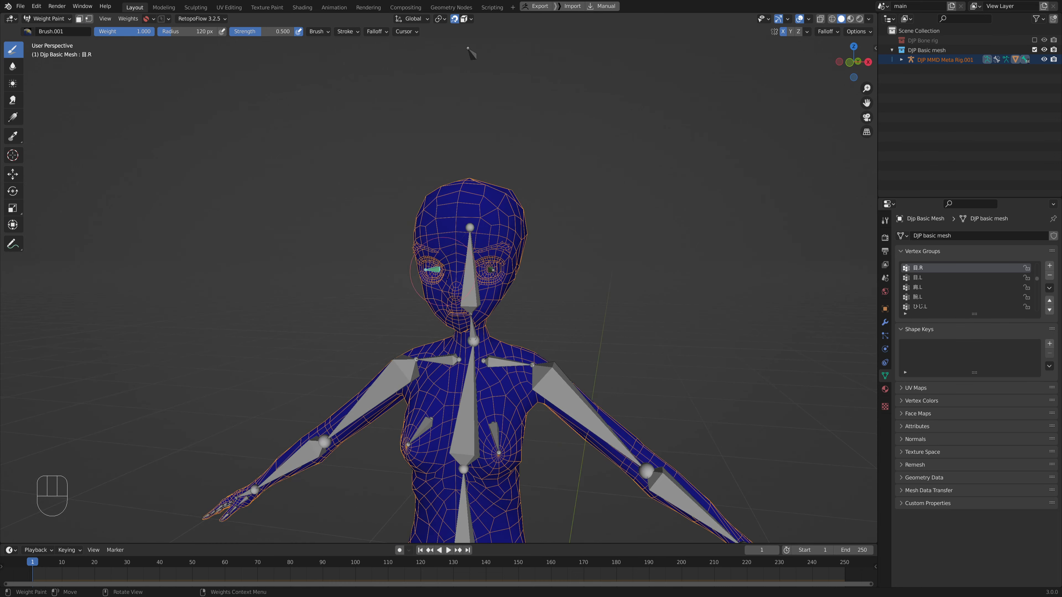
{"action": "middle_click_drag", "start_coordinate": [493, 288], "coordinate": [569, 298]}
{"action": "scroll", "coordinate": [514, 278], "scroll_direction": "up", "scroll_amount": 3}
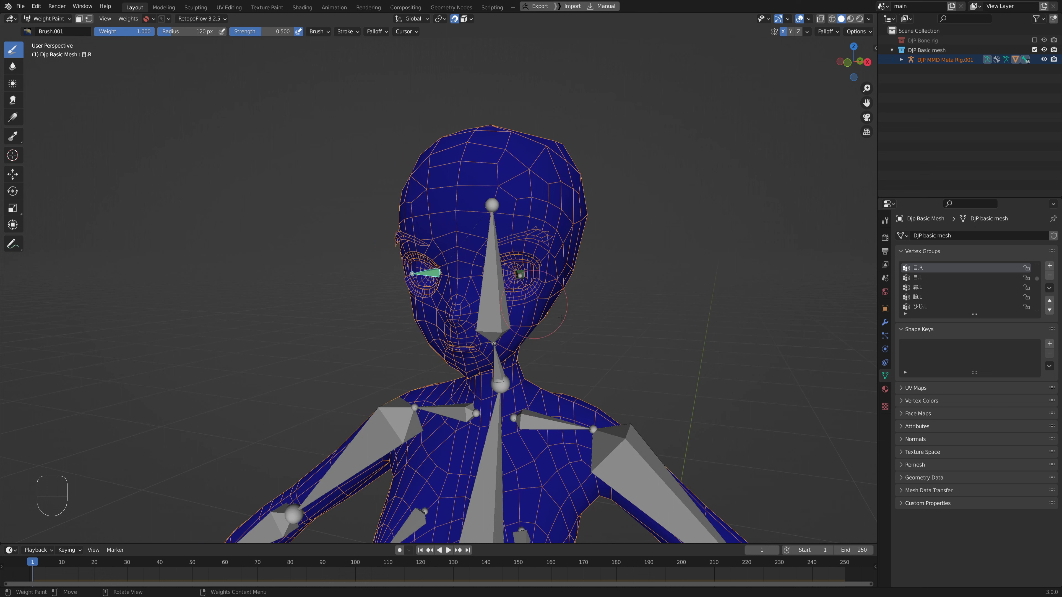
{"action": "key", "text": "r"}
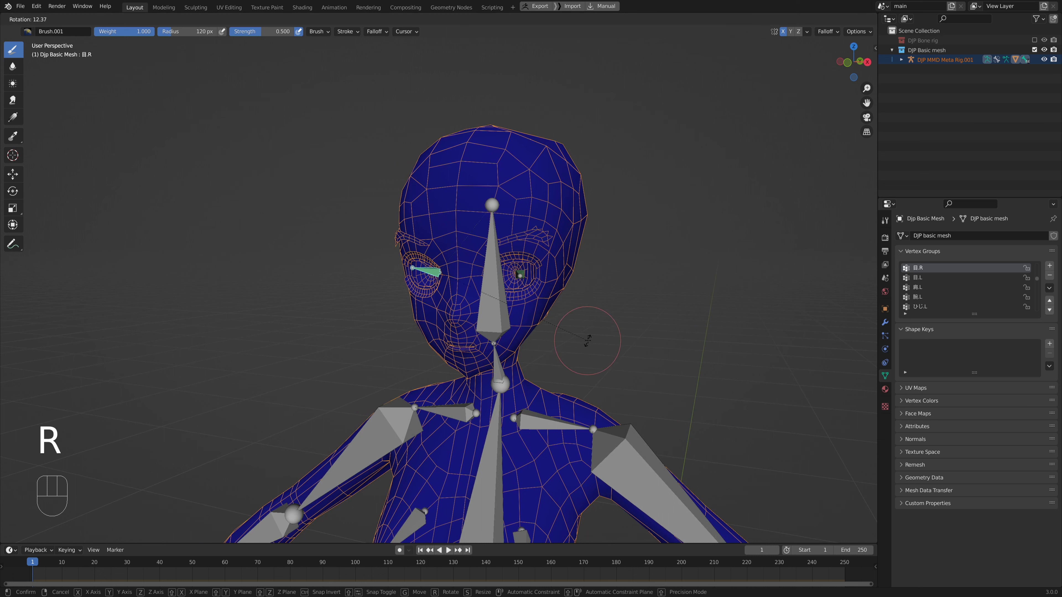
{"action": "left_click", "coordinate": [627, 289]}
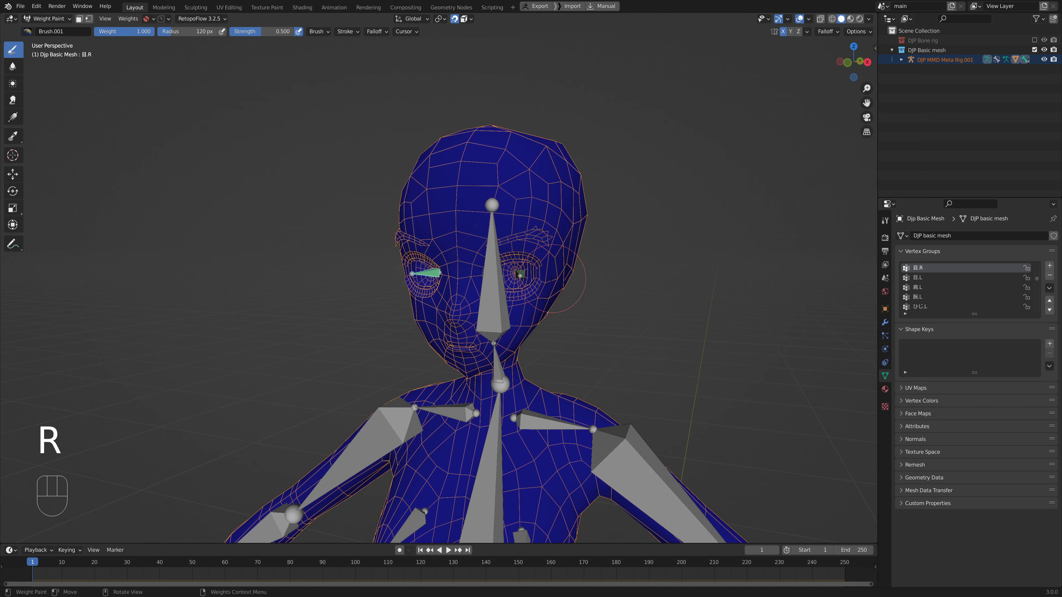
Test-rotate the head bone and the neck bone in Weight Paint mode, cancelling both rotations.
{"action": "left_click", "coordinate": [496, 306], "text": "ctrl"}
{"action": "middle_click_drag", "start_coordinate": [593, 320], "coordinate": [542, 337]}
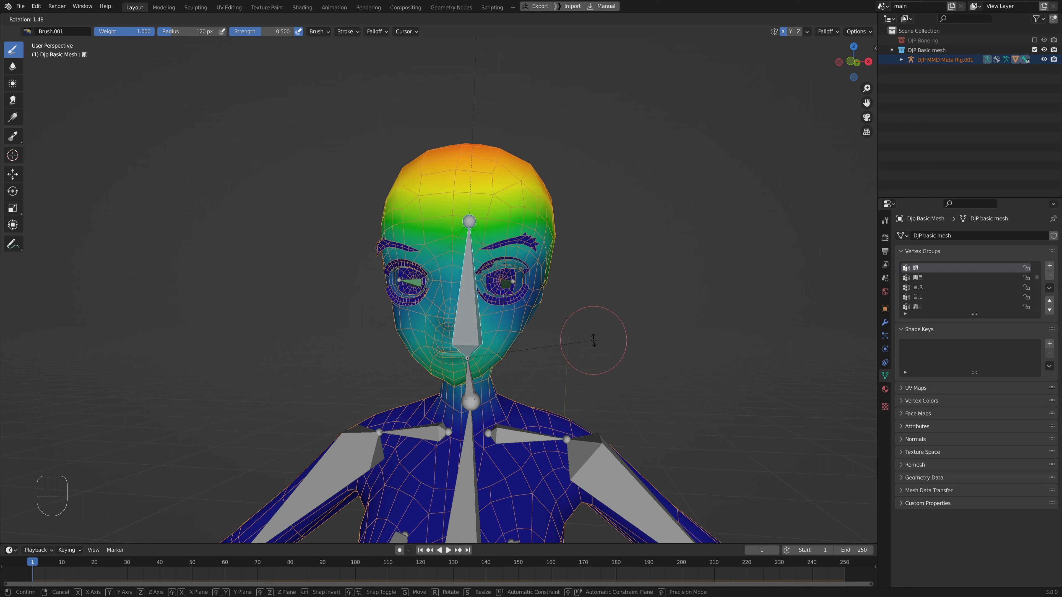
{"action": "middle_click_drag", "start_coordinate": [590, 337], "coordinate": [556, 349]}
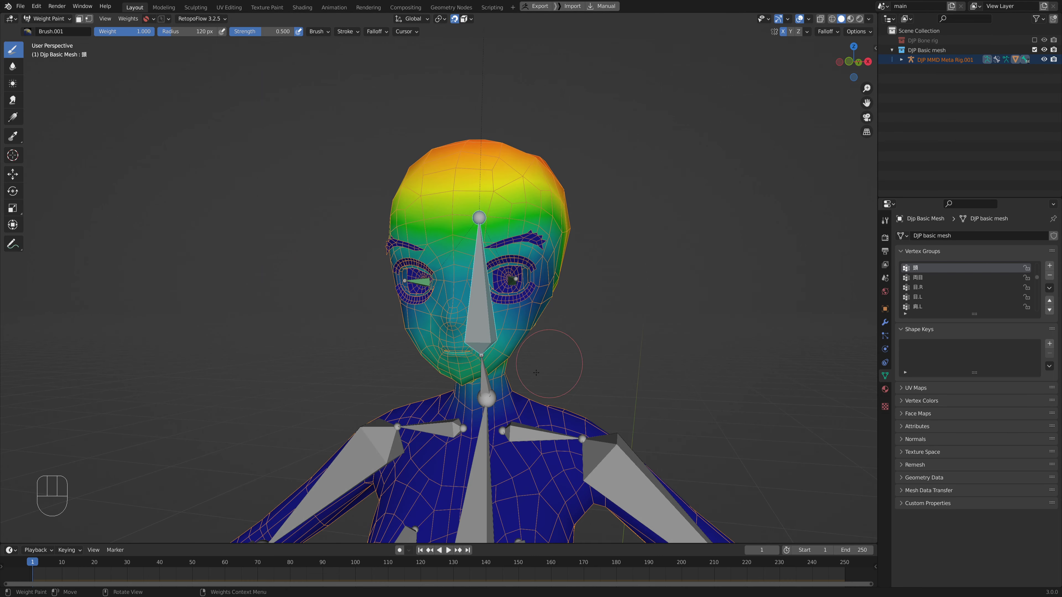
{"action": "left_click", "coordinate": [495, 382], "text": "ctrl"}
{"action": "key", "text": "r"}
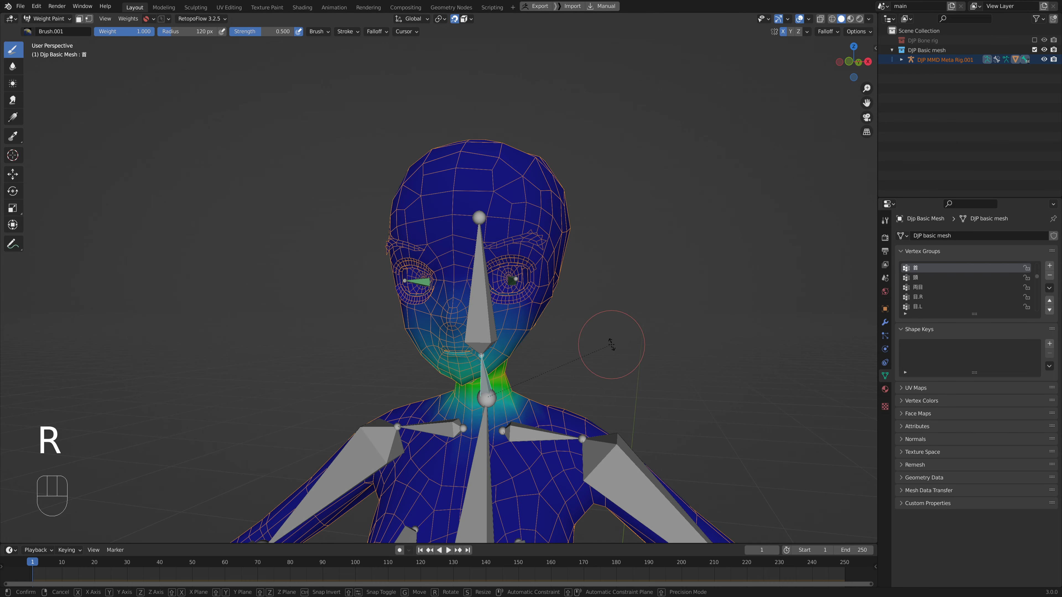
{"action": "right_click", "coordinate": [598, 331]}
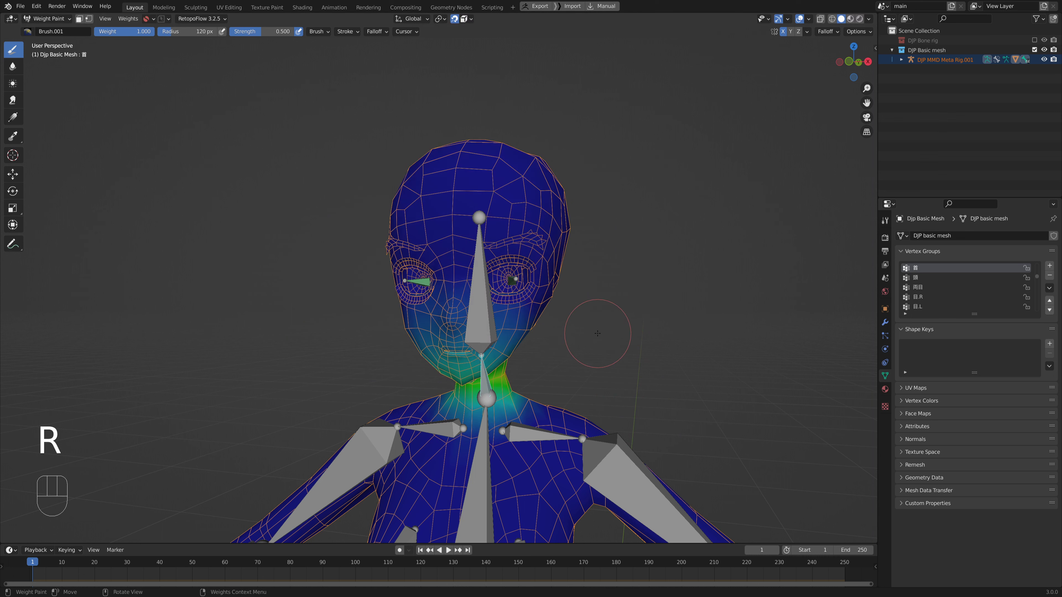
{"action": "middle_click_drag", "start_coordinate": [553, 346], "coordinate": [481, 376]}
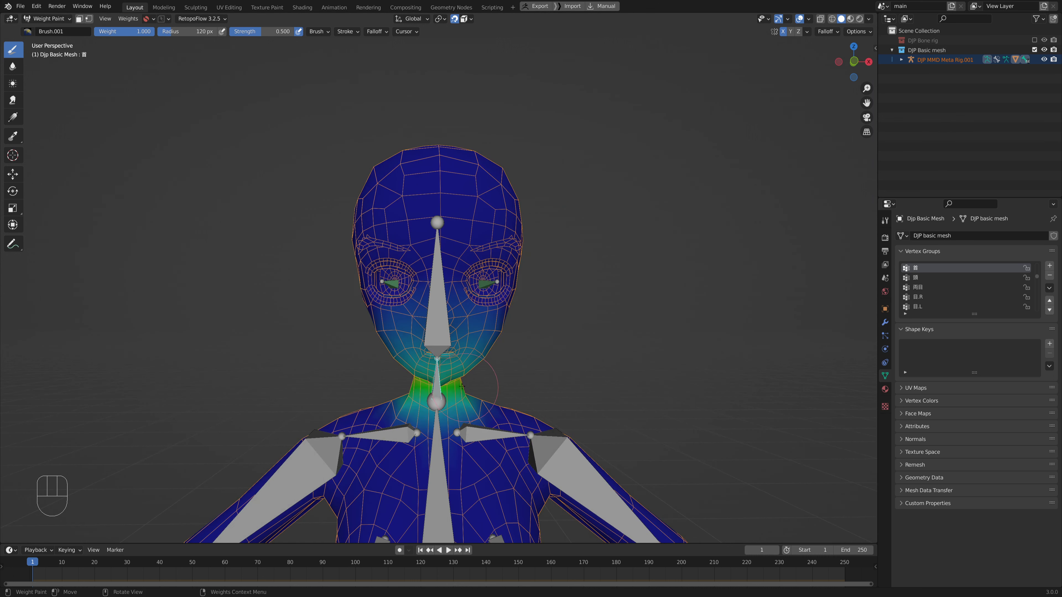
Reactivate the head bone and test-rotate it to check how the eyes and eyebrows follow, cancelling each rotation.
{"action": "left_click", "coordinate": [436, 318], "text": "ctrl"}
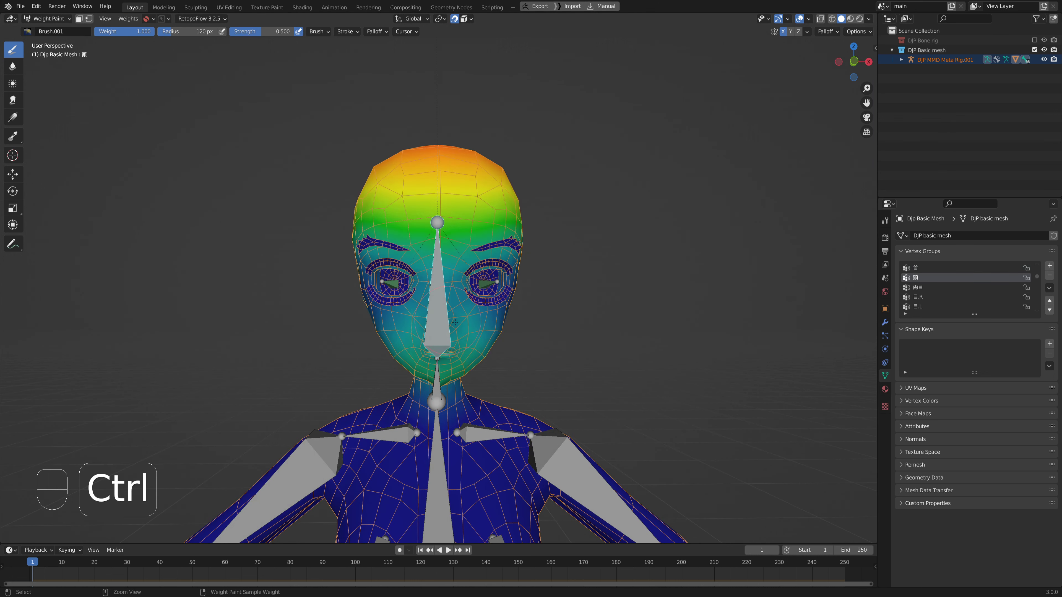
{"action": "key", "text": "r"}
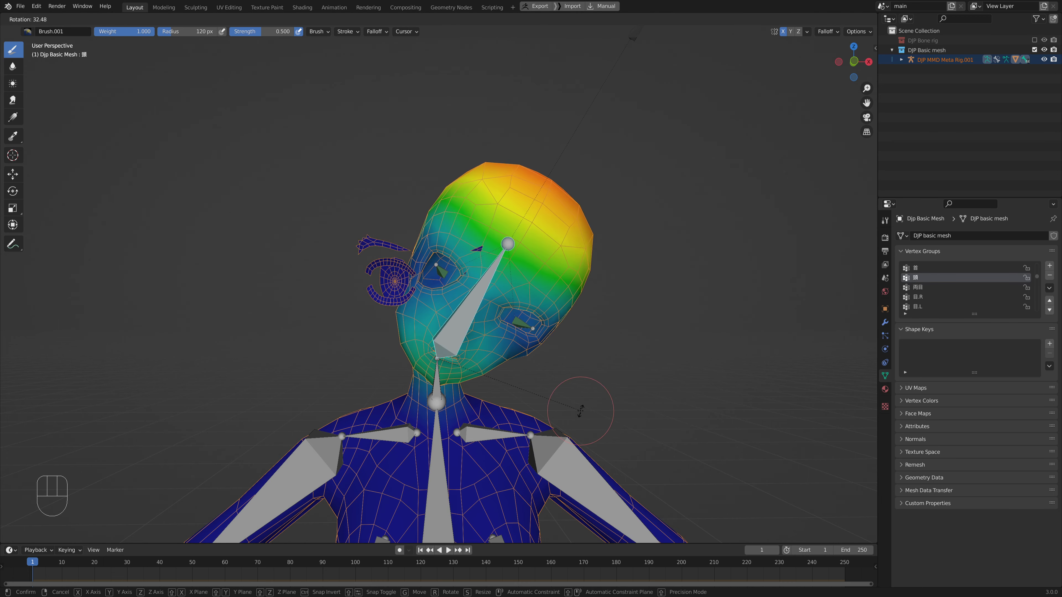
{"action": "left_click", "coordinate": [554, 320]}
{"action": "mouse_move", "coordinate": [550, 308]}
{"action": "middle_mouse_down"}
{"action": "mouse_move", "coordinate": [505, 285]}
{"action": "mouse_move", "coordinate": [491, 298]}
{"action": "middle_mouse_up"}
{"action": "scroll", "coordinate": [507, 287], "scroll_direction": "up", "scroll_amount": 3}
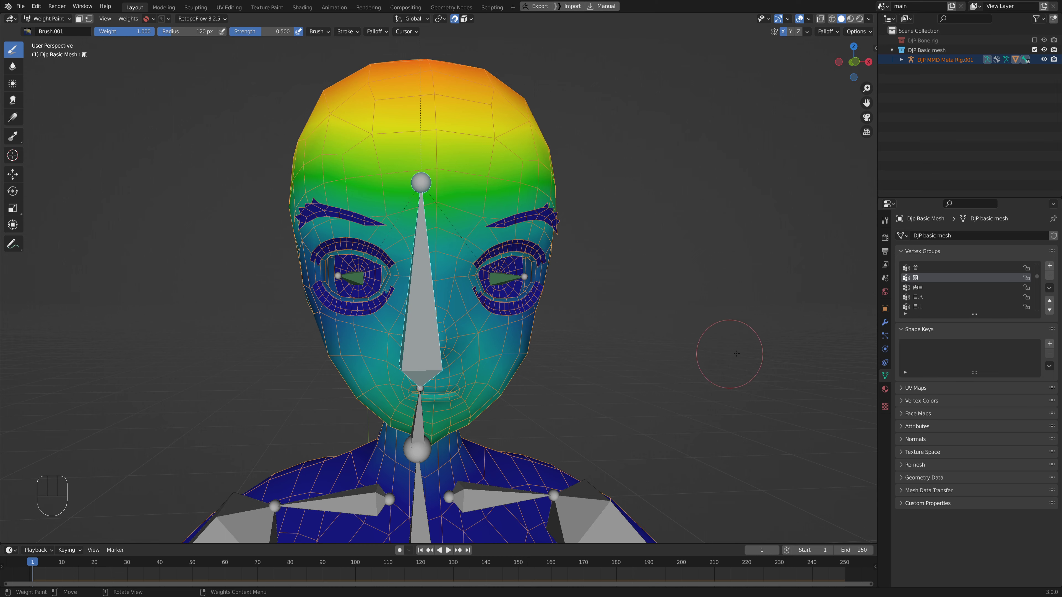
{"action": "key", "text": "r"}
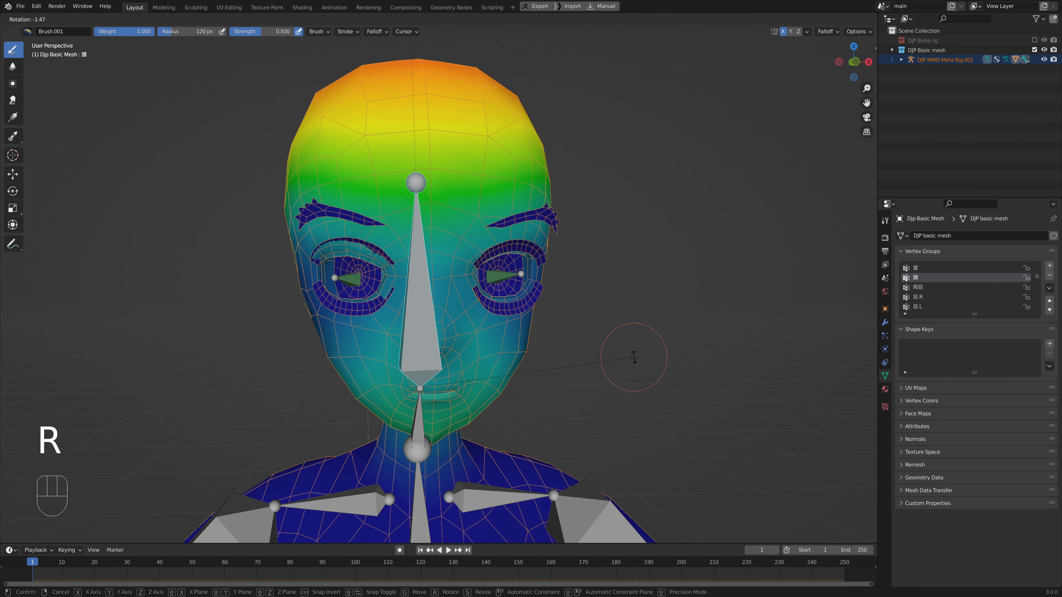
{"action": "right_click", "coordinate": [600, 350]}
Assign both eyebrows and the upper and lower eyelash pieces of both eyes to the head vertex group 頭 at weight 1.000.
{"action": "key", "text": "Tab"}
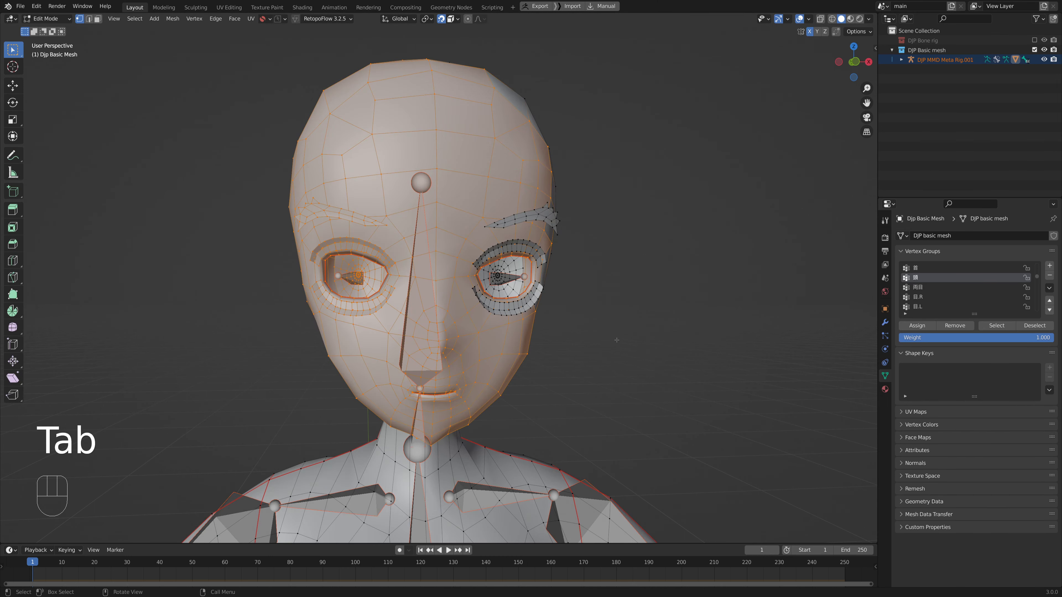
{"action": "mouse_move", "coordinate": [586, 344]}
{"action": "middle_mouse_down"}
{"action": "mouse_move", "coordinate": [623, 337]}
{"action": "mouse_move", "coordinate": [613, 337]}
{"action": "middle_mouse_up"}
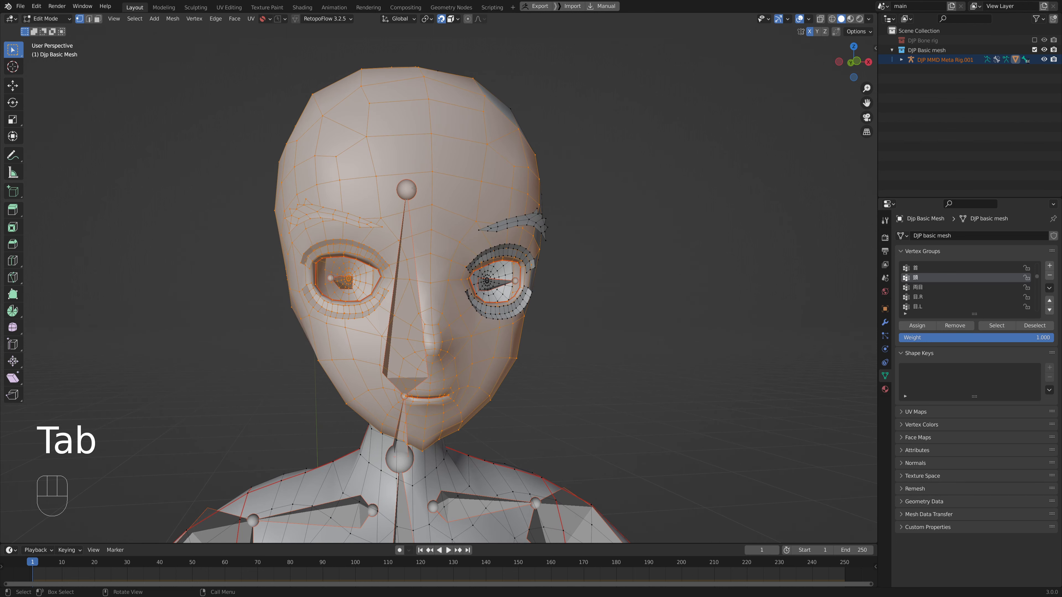
{"action": "left_click", "coordinate": [655, 317]}
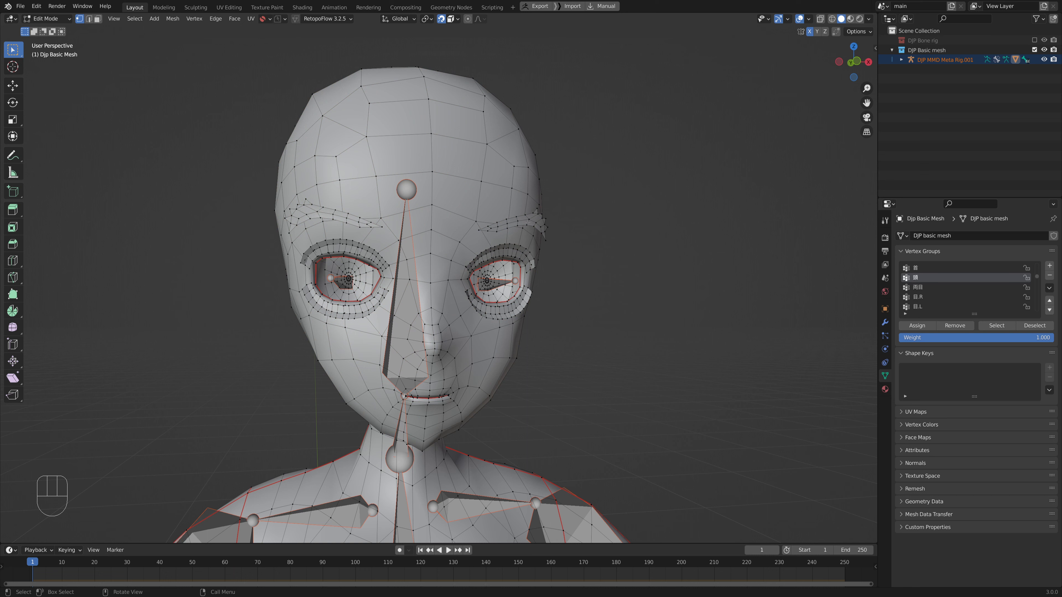
{"action": "key", "text": "3"}
{"action": "key", "text": "l"}
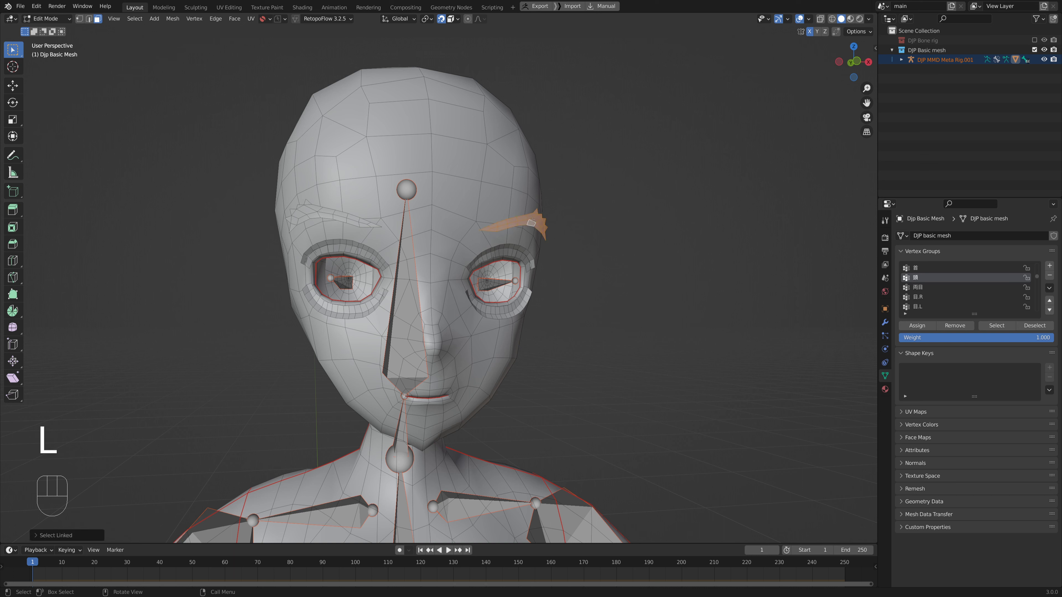
{"action": "key", "text": "l"}
{"action": "key", "text": "l"}
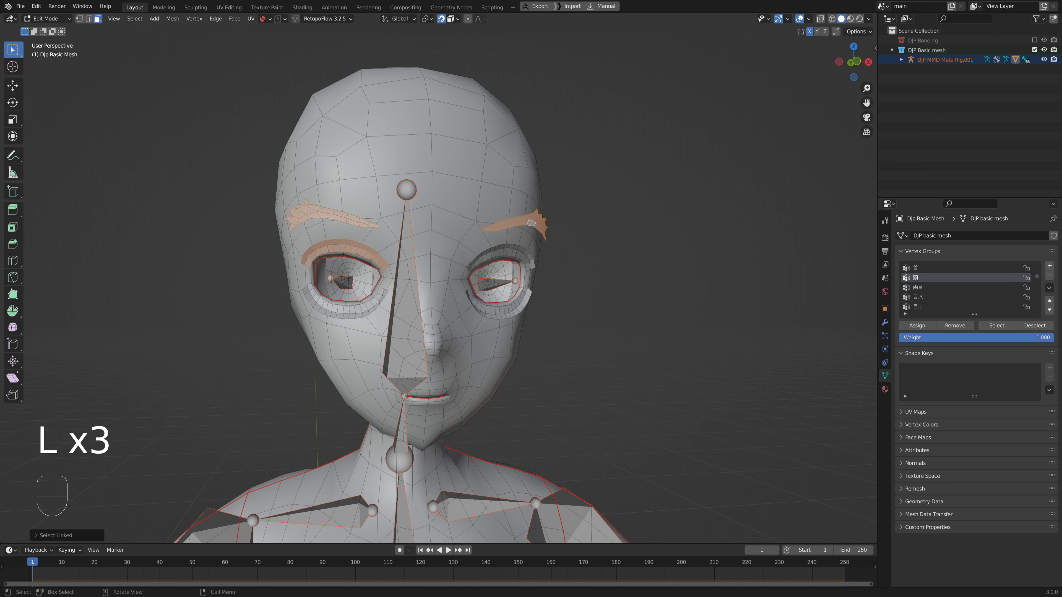
{"action": "key", "text": "l"}
{"action": "key", "text": "l"}
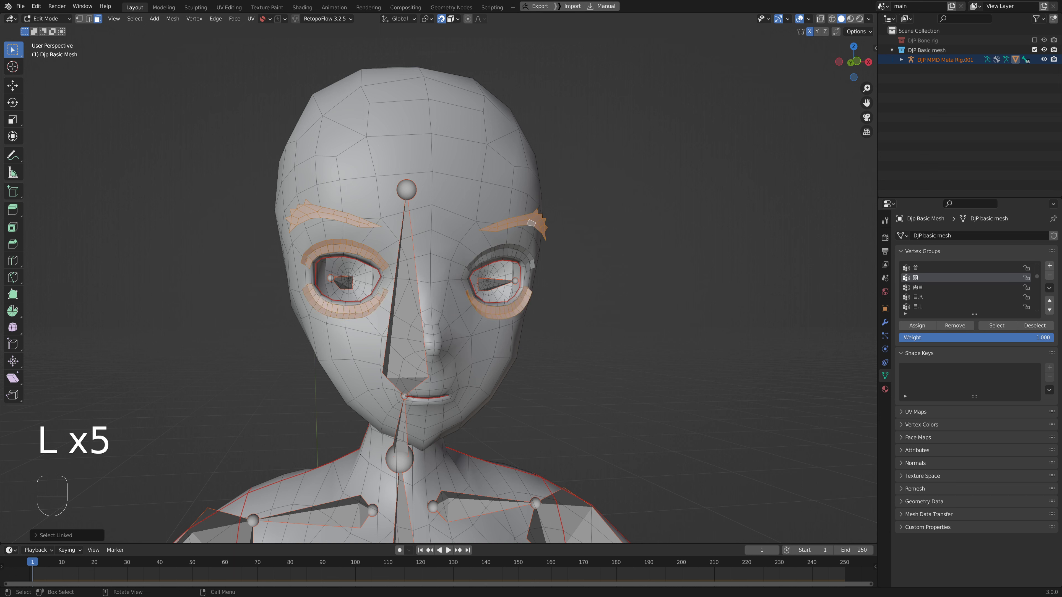
{"action": "key", "text": "l"}
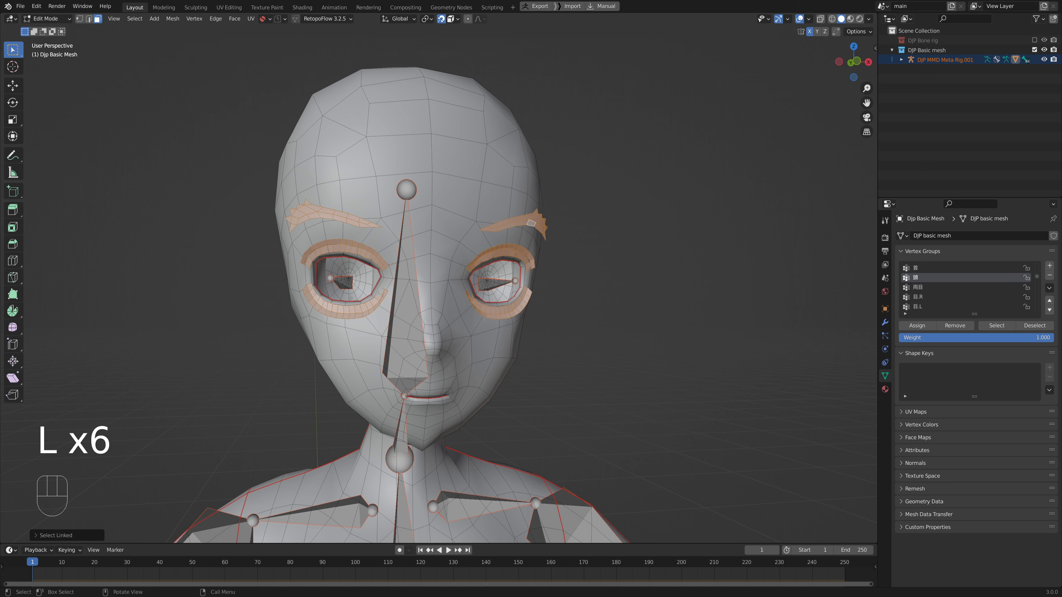
{"action": "left_click", "coordinate": [918, 327]}
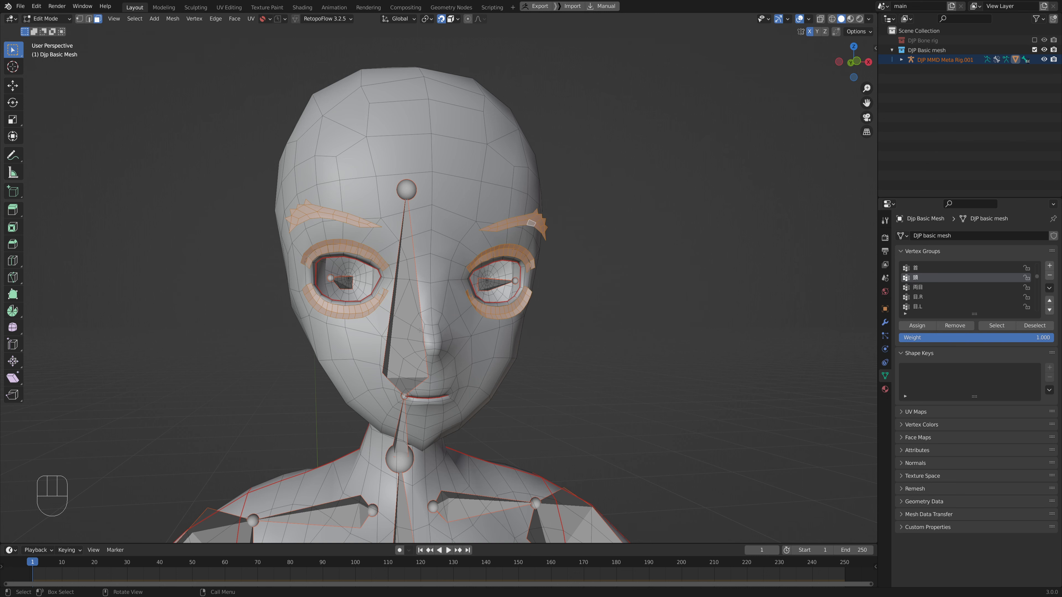
Return to Weight Paint mode and test-rotate the head bone to check the eyebrows and lashes, cancelling the rotation.
{"action": "key", "text": "Tab"}
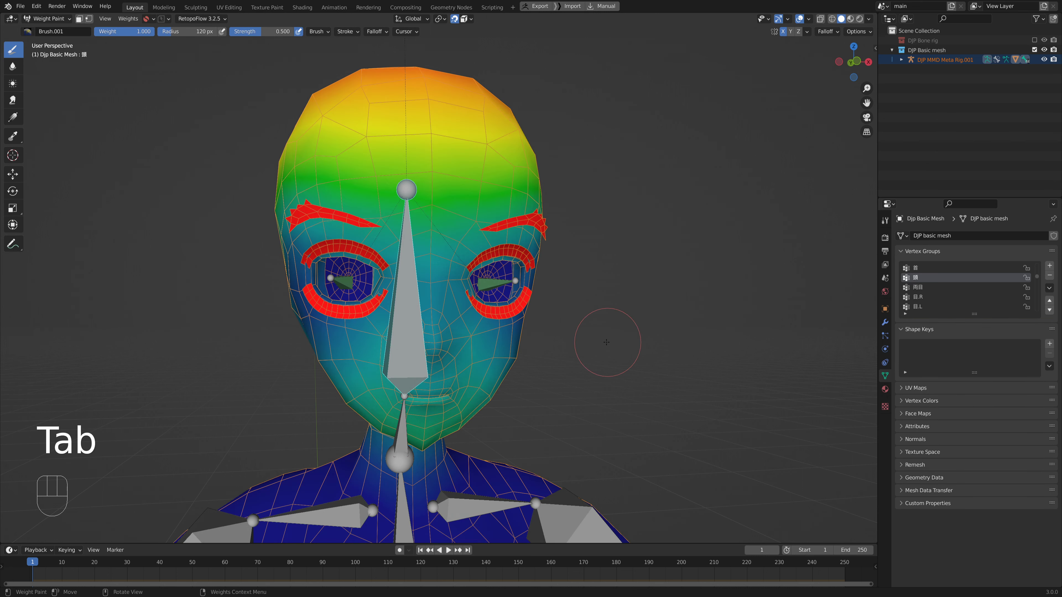
{"action": "middle_click_drag", "start_coordinate": [624, 373], "coordinate": [623, 368]}
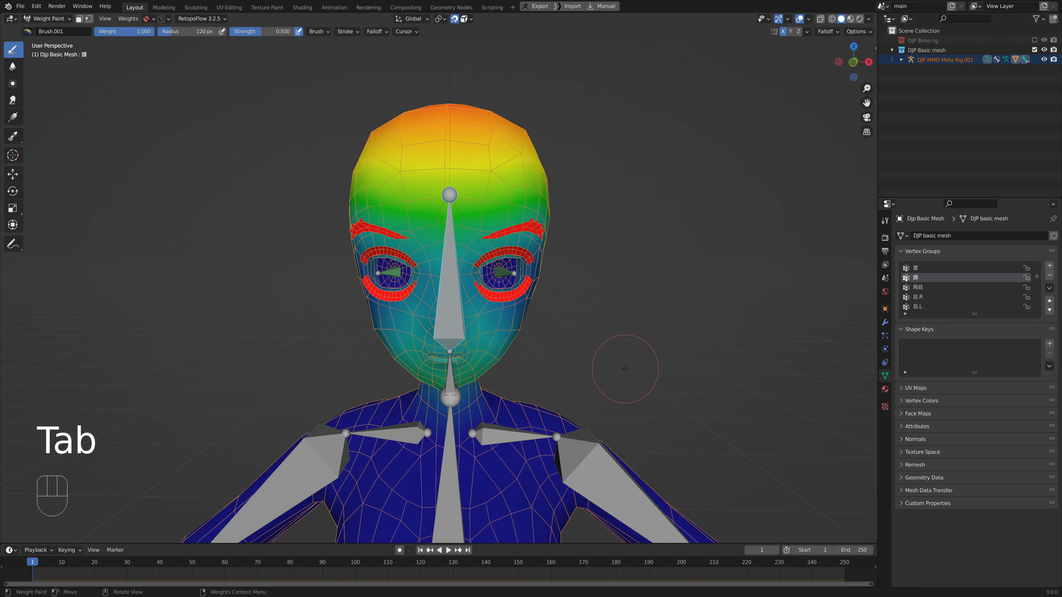
{"action": "key", "text": "r"}
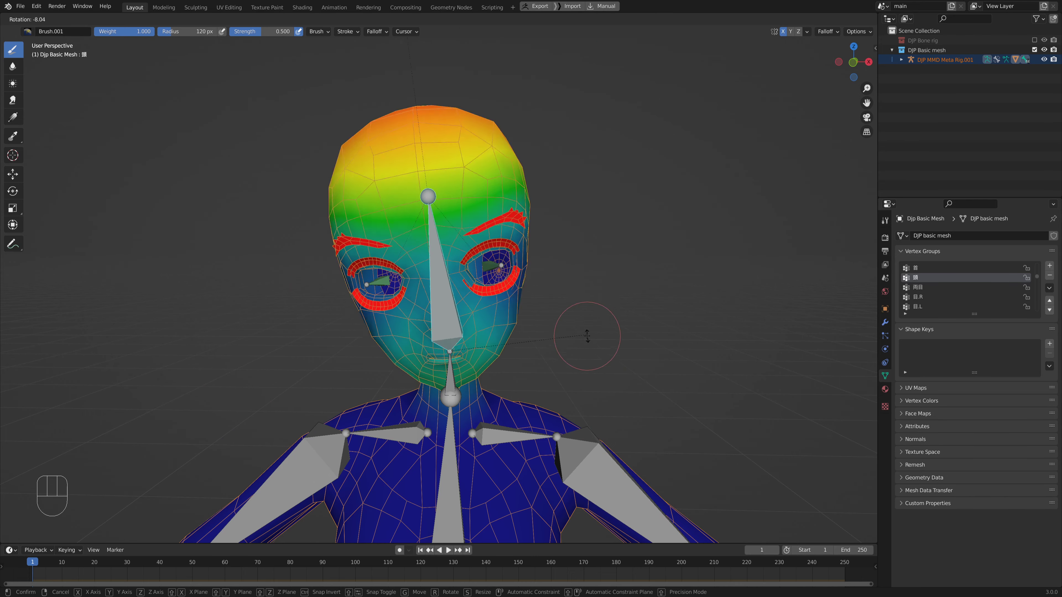
{"action": "right_click", "coordinate": [590, 325]}
Activate the left eye bone 目.L and assign the linked left eyeball faces to its vertex group at weight 1.000 in Edit Mode.
{"action": "mouse_move", "coordinate": [591, 325]}
{"action": "middle_mouse_down"}
{"action": "mouse_move", "coordinate": [622, 317]}
{"action": "mouse_move", "coordinate": [589, 305]}
{"action": "middle_mouse_up"}
{"action": "left_click", "coordinate": [514, 290], "text": "ctrl"}
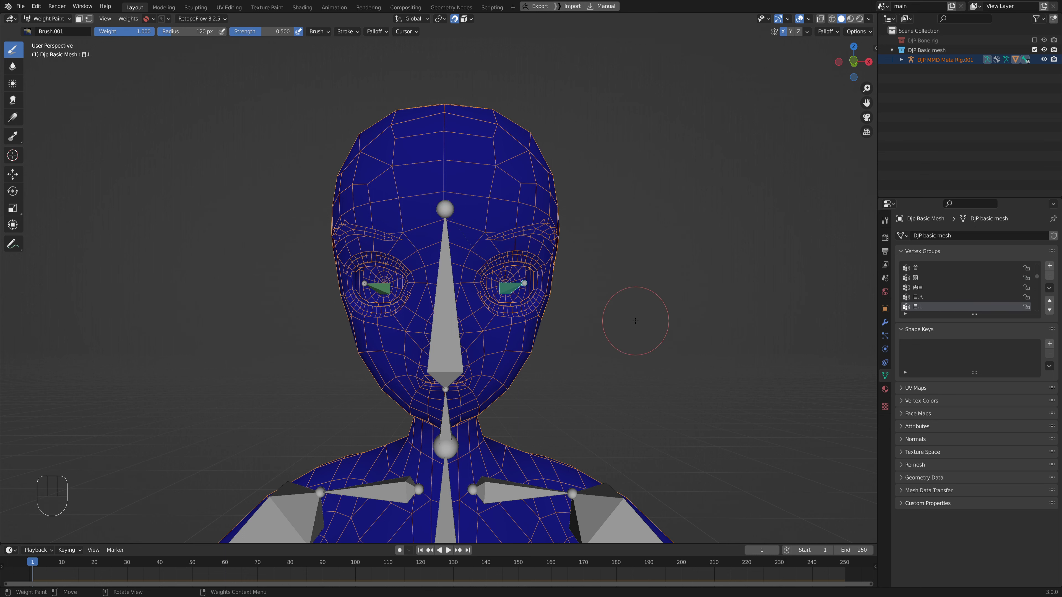
{"action": "key", "text": "Tab"}
{"action": "left_click", "coordinate": [636, 327]}
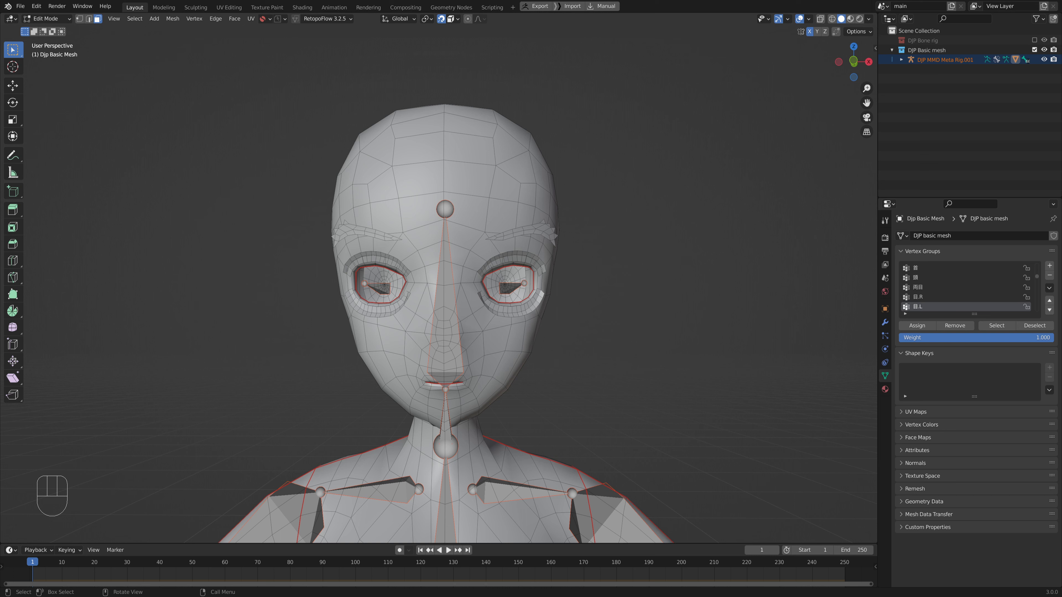
{"action": "key", "text": "l"}
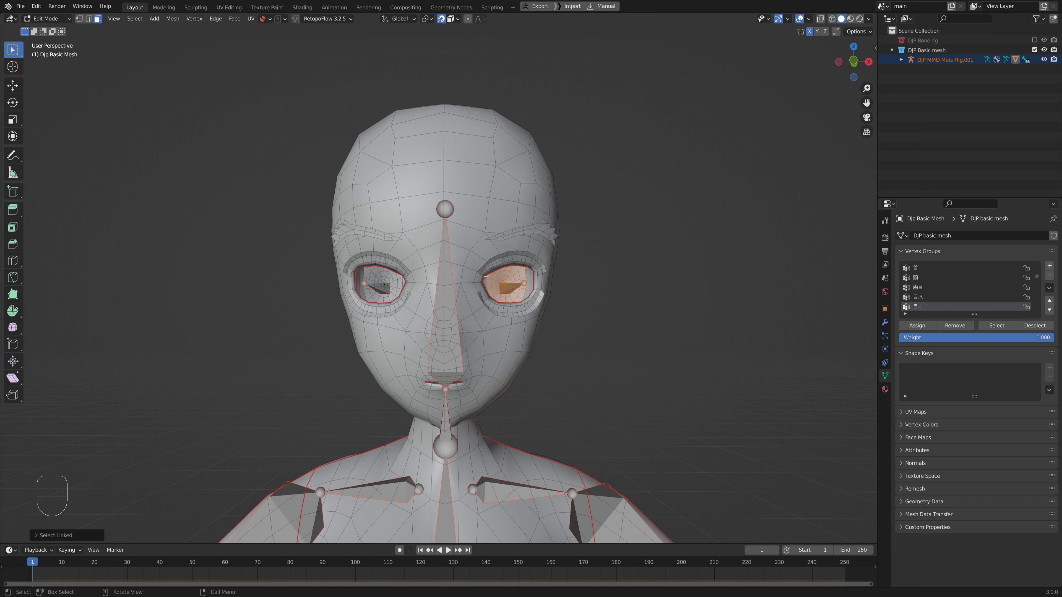
{"action": "left_click", "coordinate": [919, 327]}
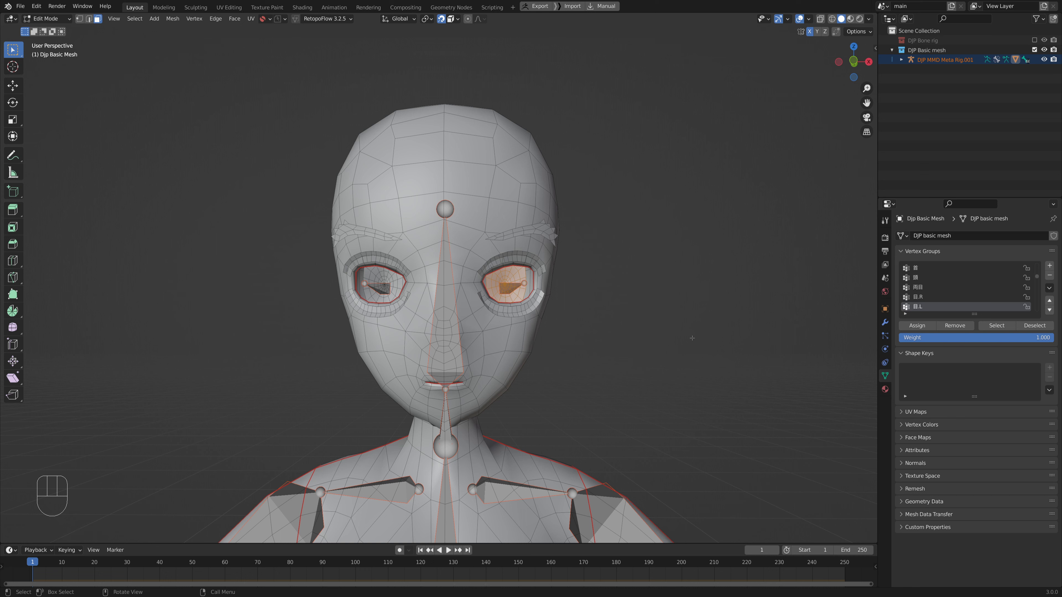
Return to Weight Paint mode and test the left eye bone 目.L with a trackball rotation, cancelling it.
{"action": "key", "text": "Tab"}
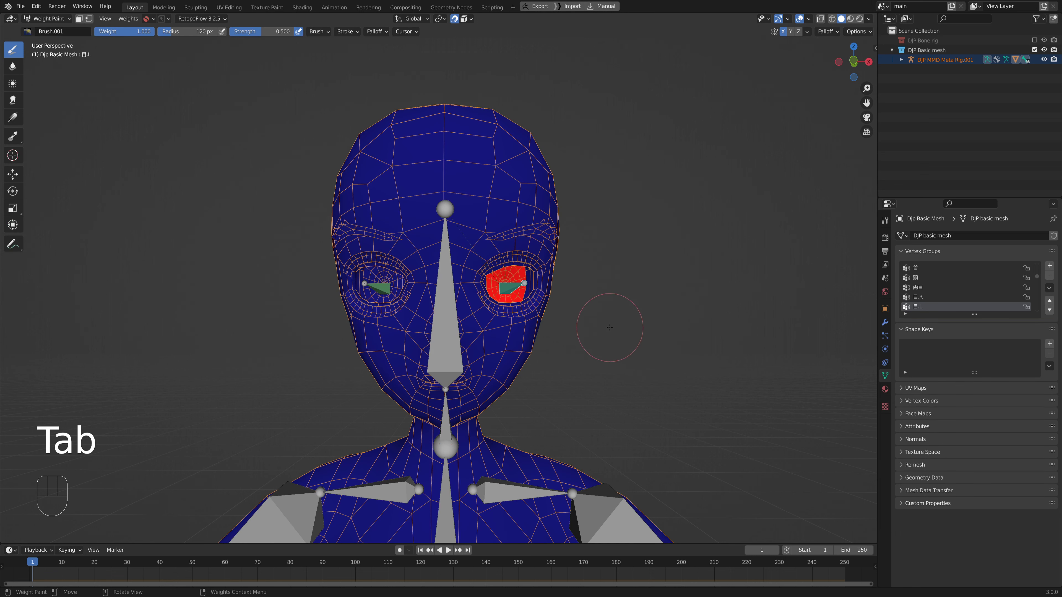
{"action": "key", "text": "g"}
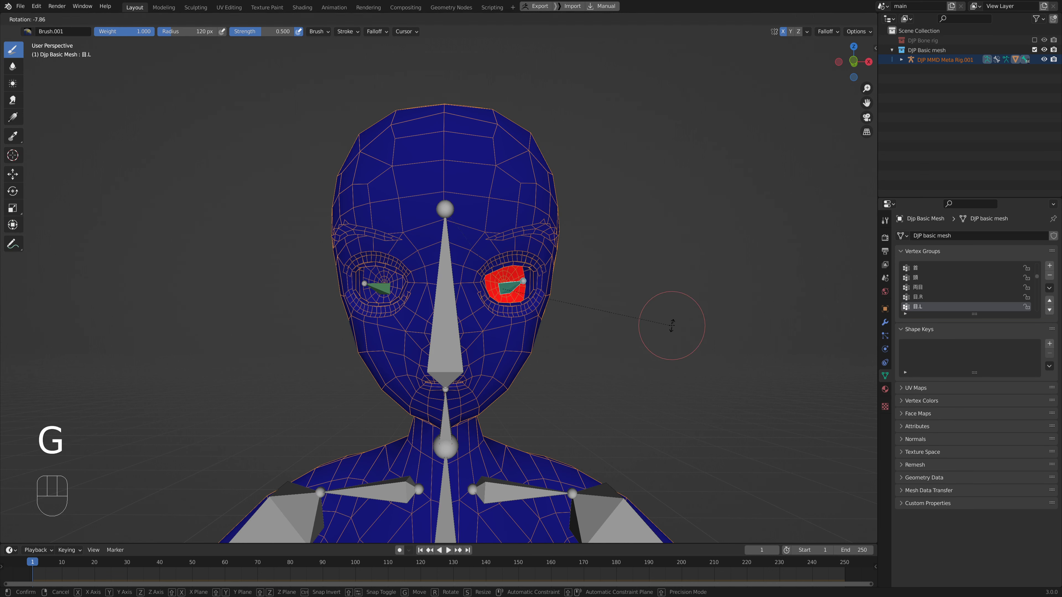
{"action": "right_click", "coordinate": [601, 371]}
{"action": "key", "text": "r"}
{"action": "key", "text": "r"}
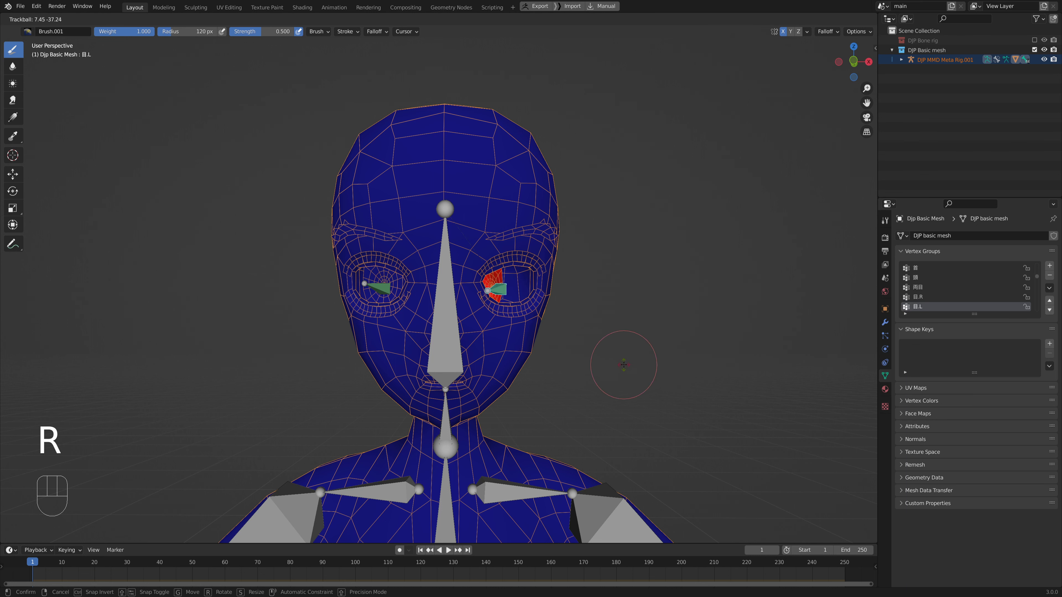
{"action": "left_click", "coordinate": [627, 358]}
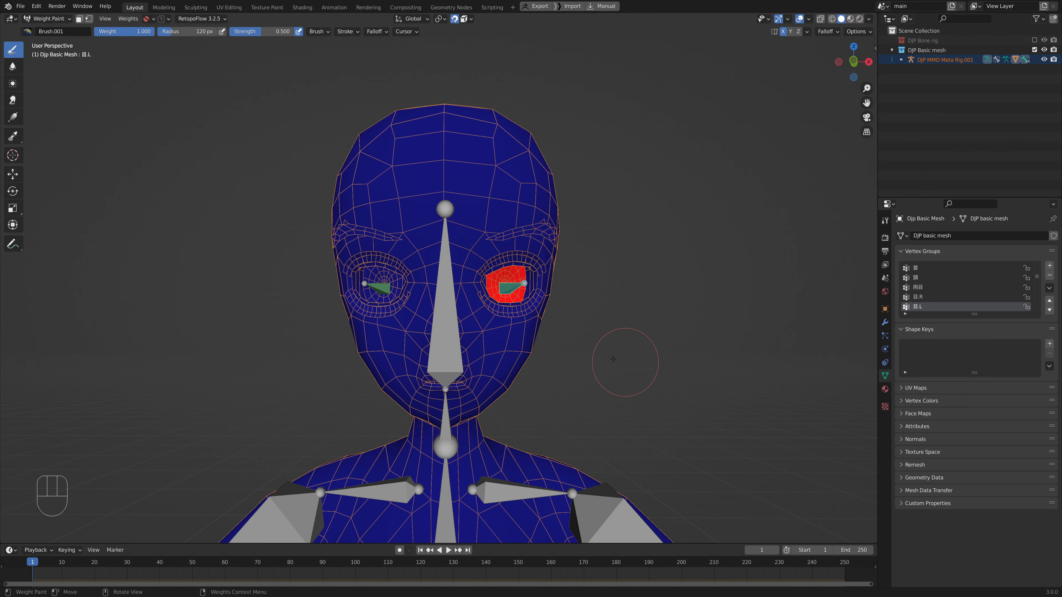
Activate the right eye bone 目.R and test it with a trackball rotation, cancelling it.
{"action": "left_click", "coordinate": [381, 288], "text": "ctrl"}
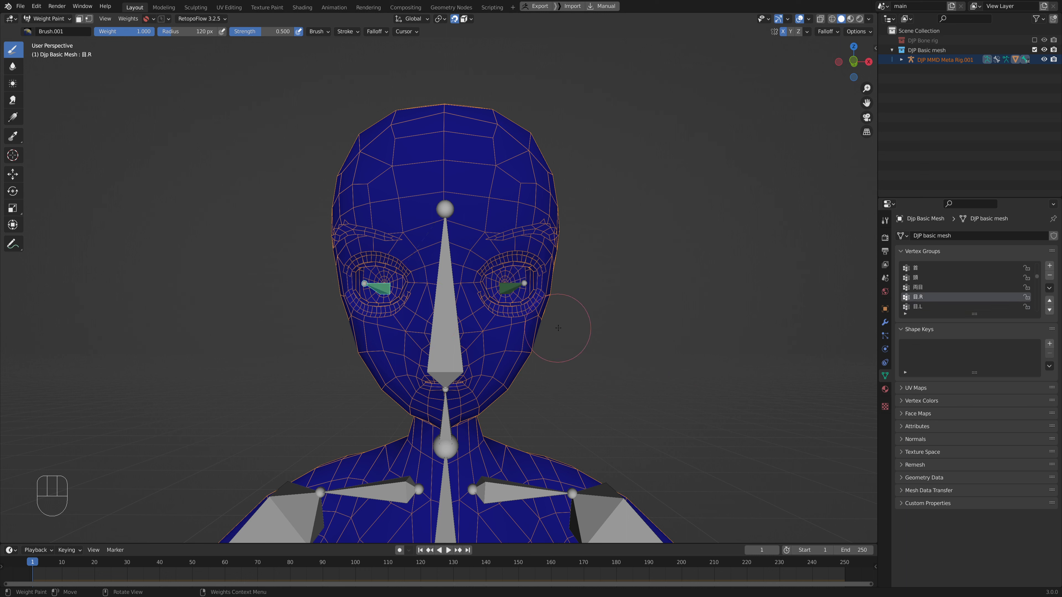
{"action": "key", "text": "r"}
{"action": "key", "text": "r"}
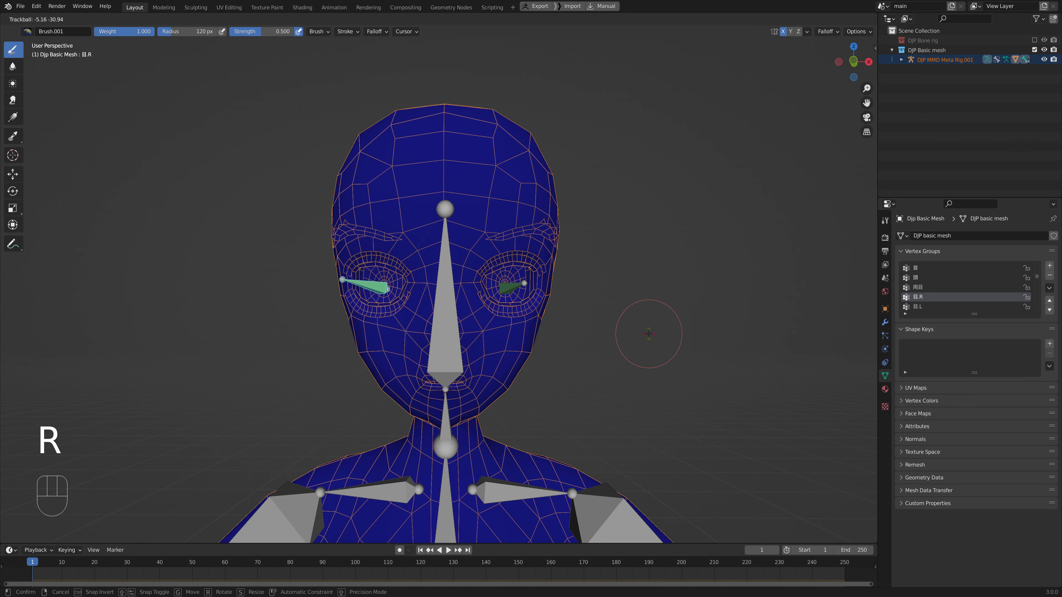
{"action": "right_click", "coordinate": [625, 328]}
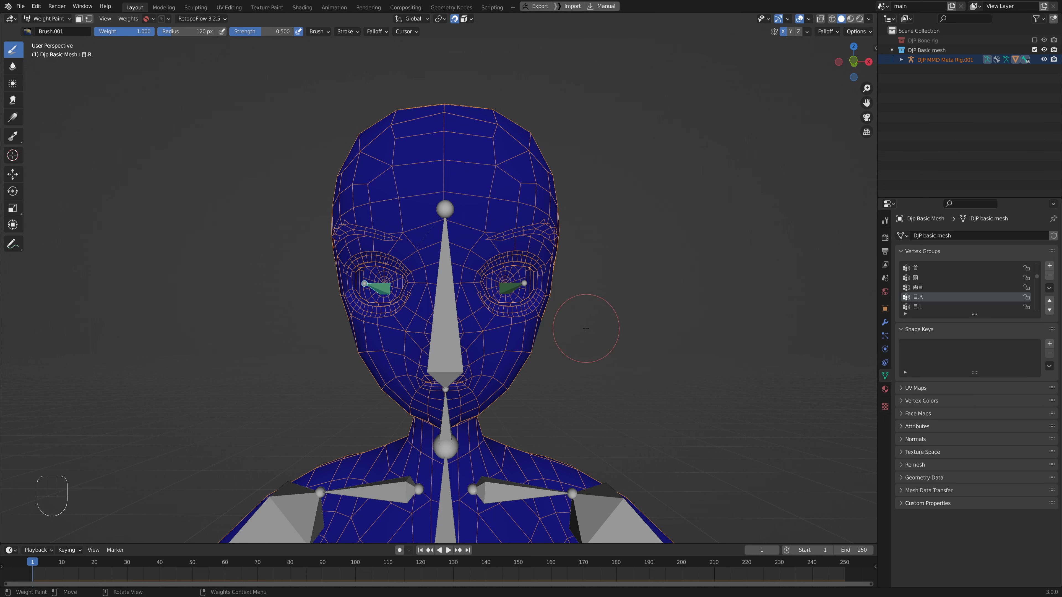
Assign only the linked right eyeball faces to the 目.R vertex group at weight 1.000 in Edit Mode.
{"action": "key", "text": "Tab"}
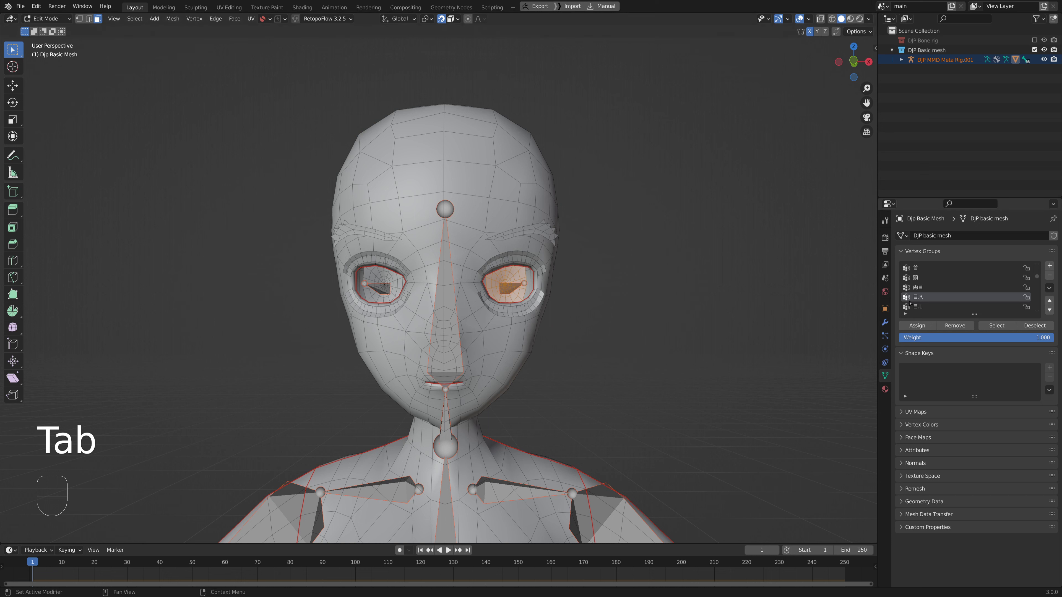
{"action": "left_click", "coordinate": [668, 342]}
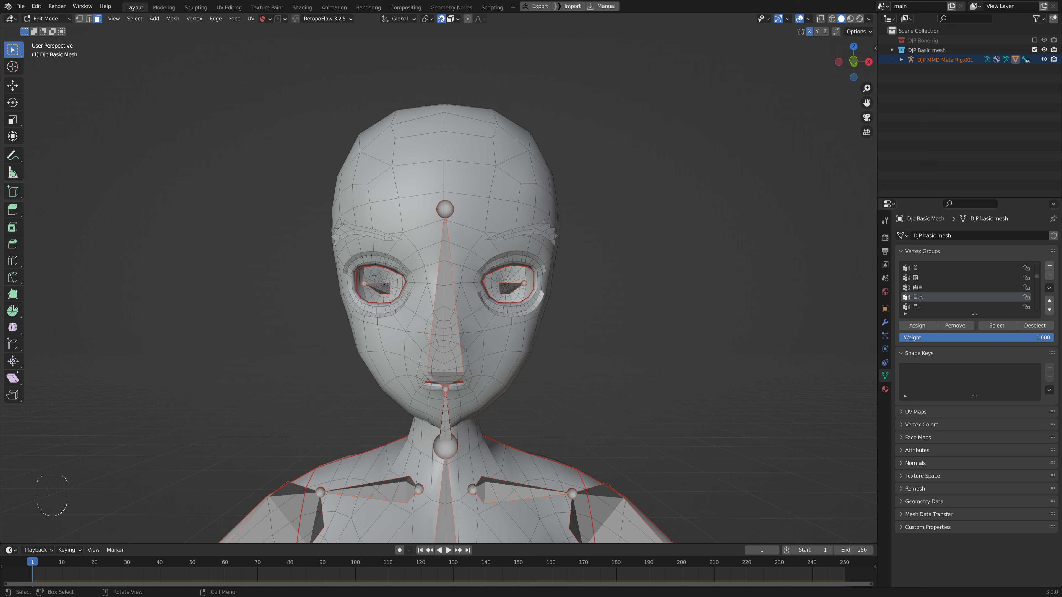
{"action": "key", "text": "l"}
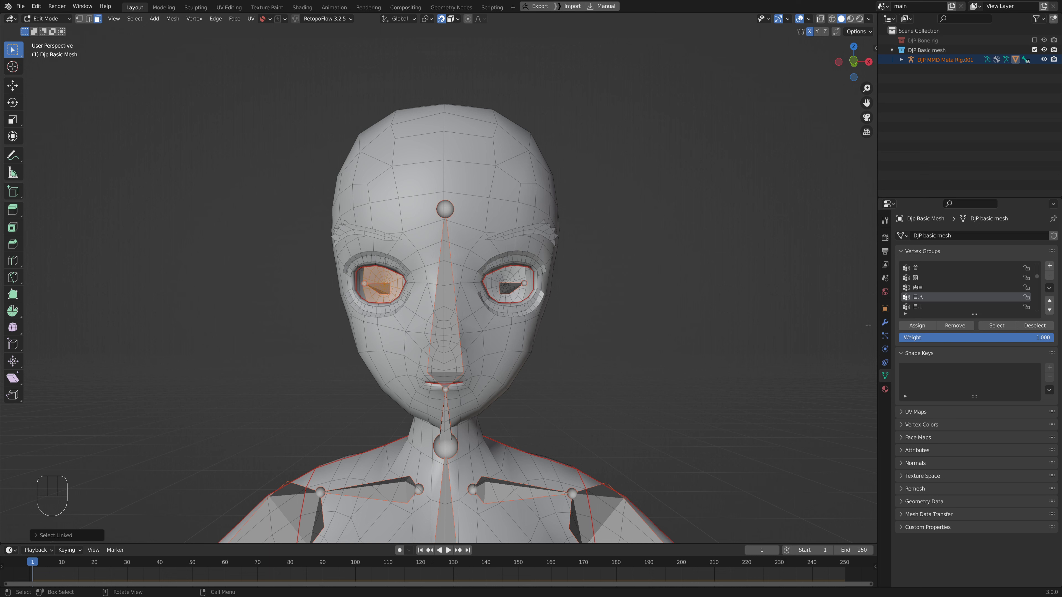
{"action": "left_click", "coordinate": [920, 330]}
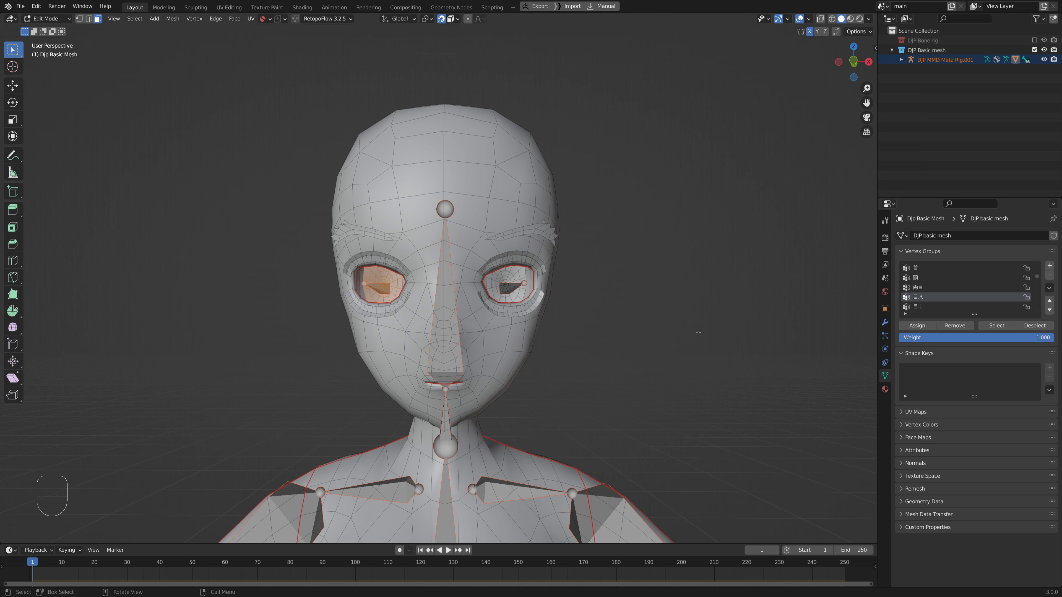
{"action": "key", "text": "alt+a"}
Go back to Weight Paint mode and check that the right eyeball follows a trackball rotation of 目.R, cancelling the rotation.
{"action": "key", "text": "Tab"}
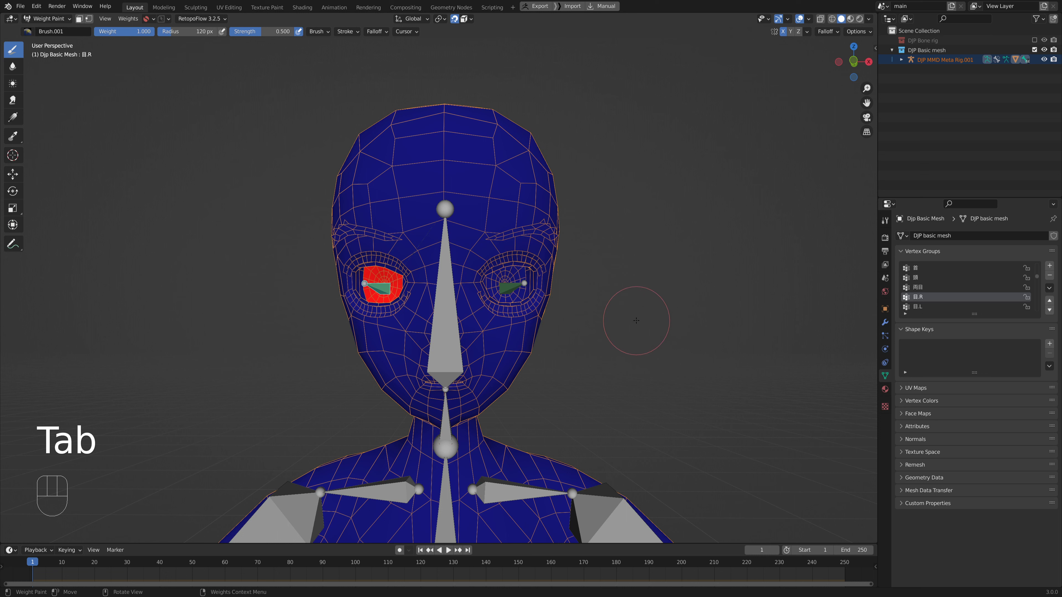
{"action": "key", "text": "r"}
{"action": "key", "text": "r"}
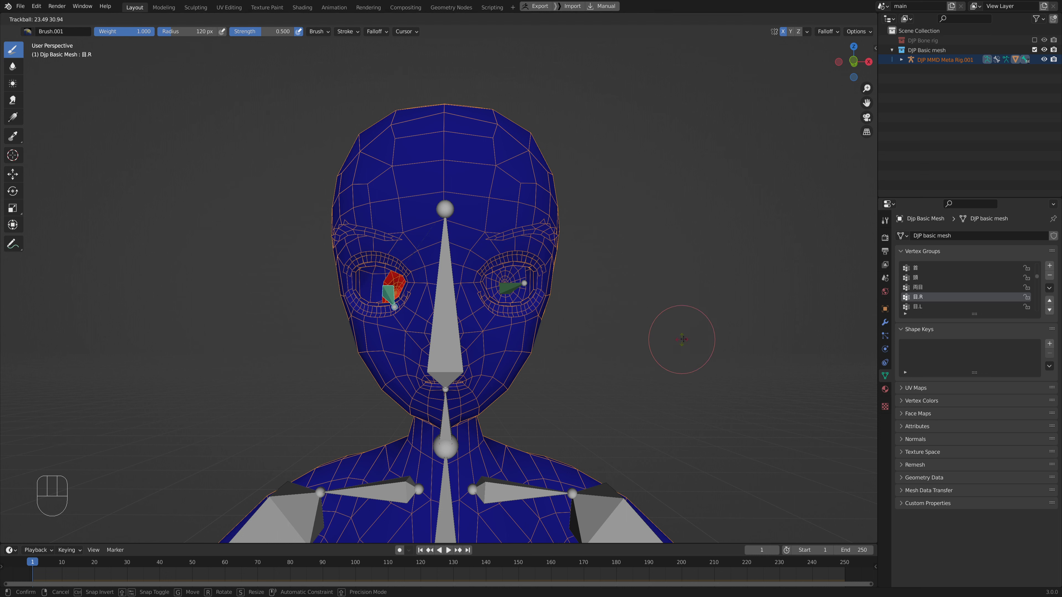
{"action": "left_click", "coordinate": [671, 323]}
Switch the body mesh from Weight Paint mode to Object Mode.
{"action": "middle_click_drag", "start_coordinate": [668, 315], "coordinate": [629, 309]}
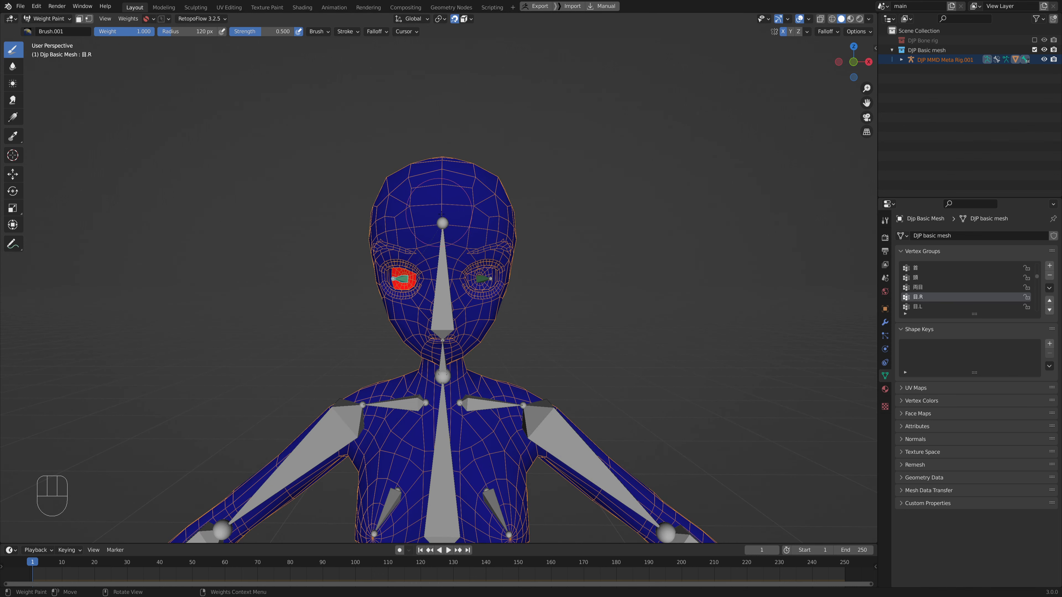
{"action": "key", "text": "ctrl+Tab"}
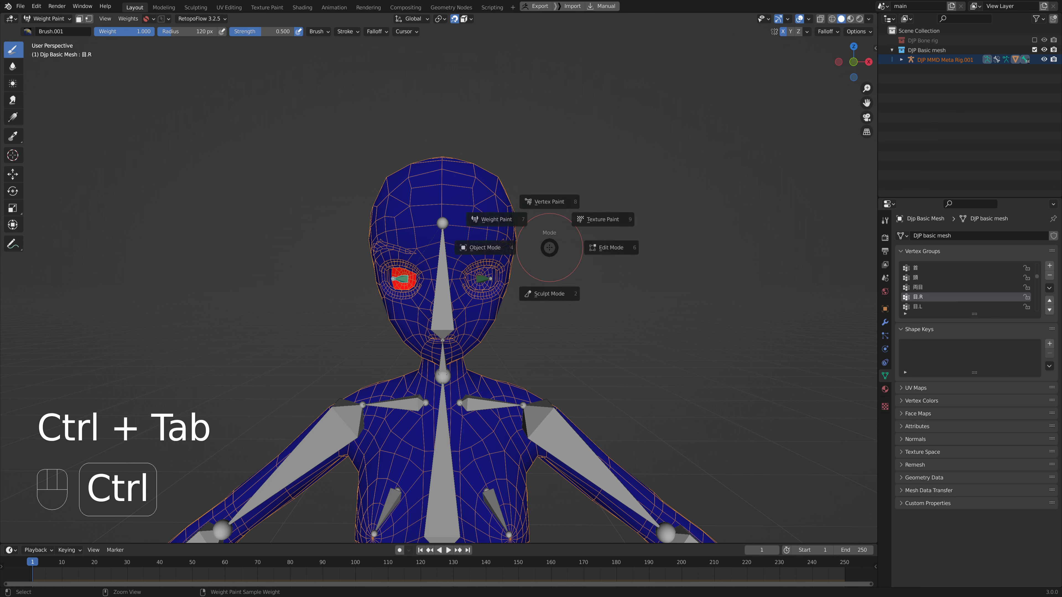
{"action": "left_click", "coordinate": [477, 247]}
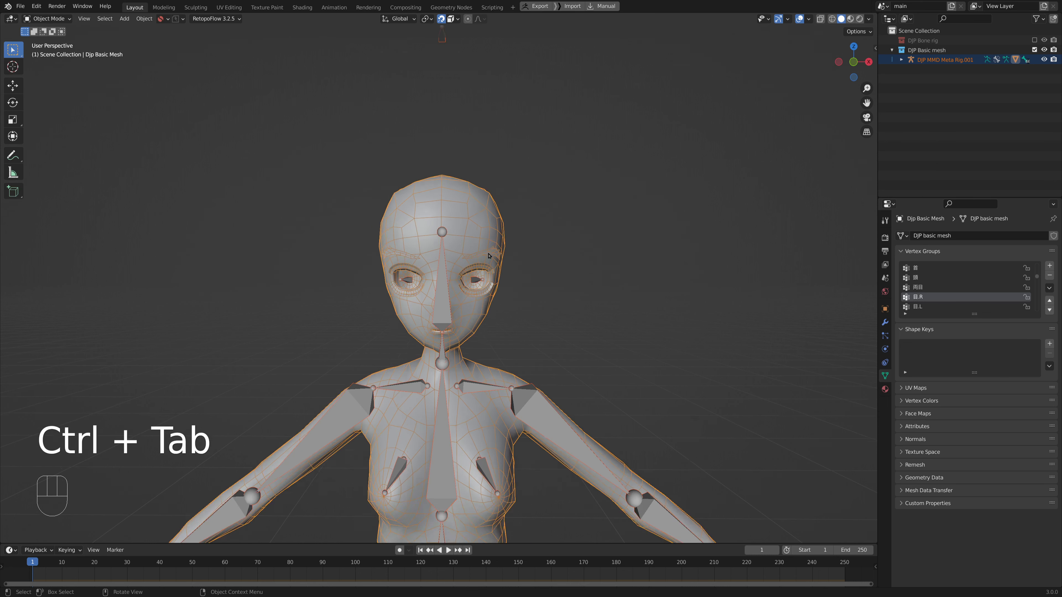
Examine the rigged body as a whole and the finger bones of the left hand up close.
{"action": "scroll", "coordinate": [487, 252], "scroll_direction": "down", "scroll_amount": 3}
{"action": "middle_click_drag", "start_coordinate": [487, 251], "coordinate": [605, 272]}
{"action": "middle_click_drag", "start_coordinate": [566, 274], "coordinate": [552, 195]}
{"action": "scroll", "coordinate": [548, 201], "scroll_direction": "up", "scroll_amount": 1}
{"action": "mouse_move", "coordinate": [505, 293]}
{"action": "middle_mouse_down"}
{"action": "mouse_move", "coordinate": [424, 294]}
{"action": "mouse_move", "coordinate": [522, 295]}
{"action": "middle_mouse_up"}
{"action": "scroll", "coordinate": [522, 295], "scroll_direction": "up", "scroll_amount": 2}
{"action": "scroll", "coordinate": [435, 212], "scroll_direction": "down", "scroll_amount": 3}
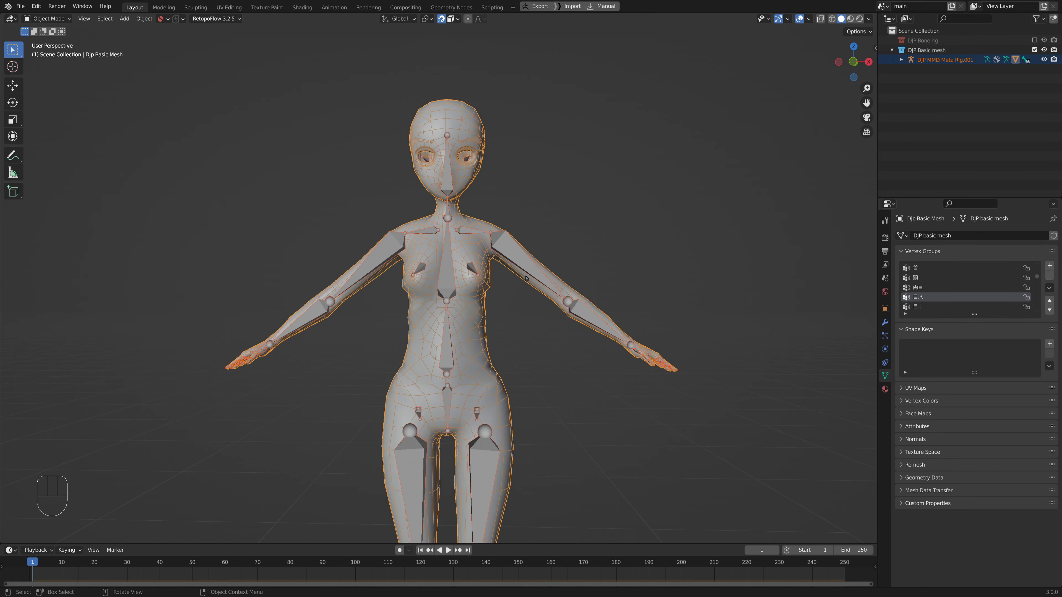
{"action": "middle_click_drag", "start_coordinate": [437, 214], "coordinate": [470, 229]}
{"action": "scroll", "coordinate": [486, 251], "scroll_direction": "down", "scroll_amount": 1}
{"action": "middle_click_drag", "start_coordinate": [523, 297], "coordinate": [462, 265], "text": "shift"}
{"action": "scroll", "coordinate": [463, 253], "scroll_direction": "up", "scroll_amount": 4}
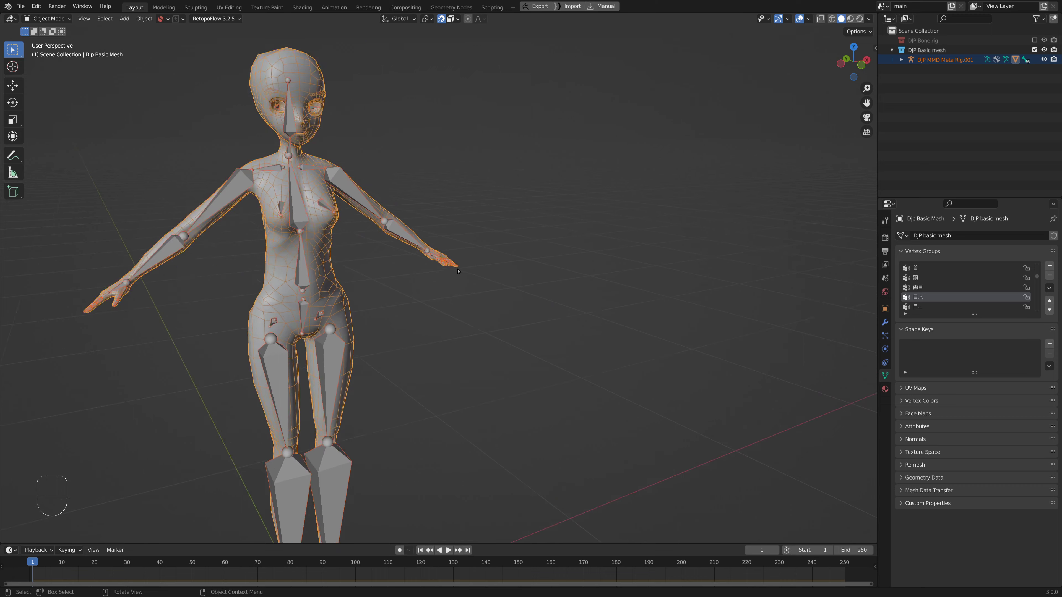
{"action": "middle_click_drag", "start_coordinate": [602, 252], "coordinate": [533, 258]}
{"action": "middle_click_drag", "start_coordinate": [533, 257], "coordinate": [631, 289], "text": "shift"}
{"action": "scroll", "coordinate": [546, 269], "scroll_direction": "up", "scroll_amount": 2}
{"action": "middle_click_drag", "start_coordinate": [631, 289], "coordinate": [590, 296]}
{"action": "middle_click_drag", "start_coordinate": [591, 296], "coordinate": [579, 276], "text": "shift"}
{"action": "scroll", "coordinate": [569, 277], "scroll_direction": "up", "scroll_amount": 3}
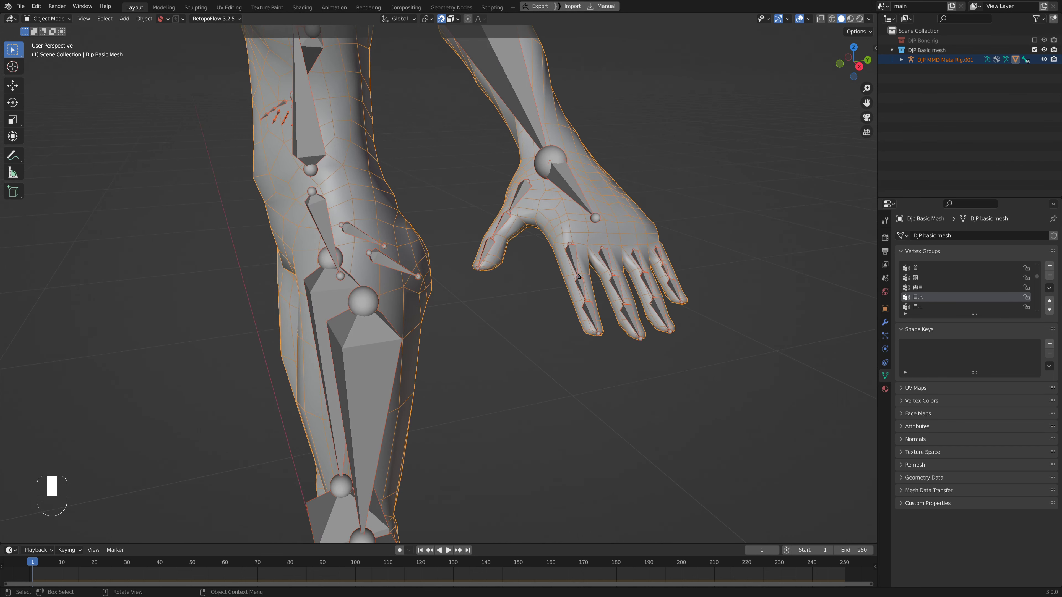
Select the armature together with the body mesh and switch to Weight Paint mode.
{"action": "left_click", "coordinate": [574, 256]}
{"action": "left_click", "coordinate": [598, 249], "text": "shift"}
{"action": "key", "text": "ctrl+Tab"}
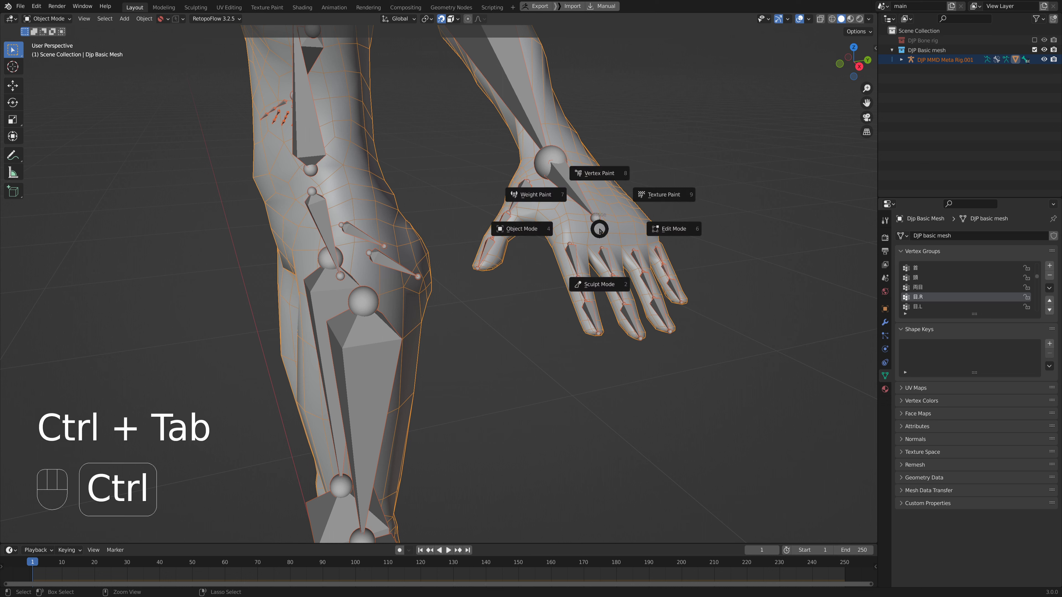
{"action": "left_click", "coordinate": [541, 198]}
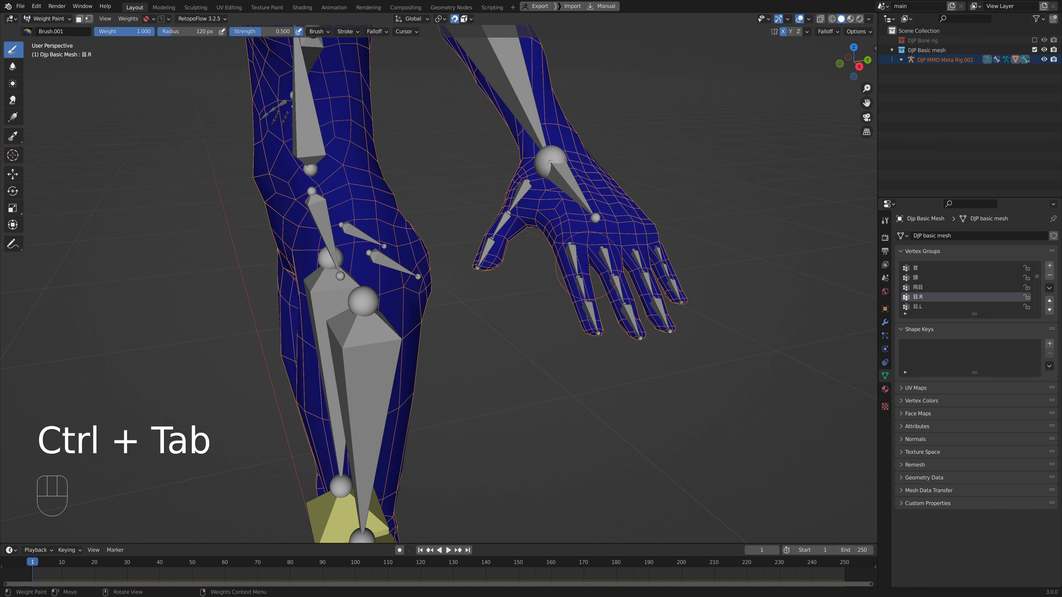
Check the weights of left index finger bones 人指１.L, 人指２.L and 人指３.L by test-rotating each one and cancelling.
{"action": "left_click", "coordinate": [571, 257], "text": "ctrl"}
{"action": "middle_click_drag", "start_coordinate": [676, 297], "coordinate": [646, 293]}
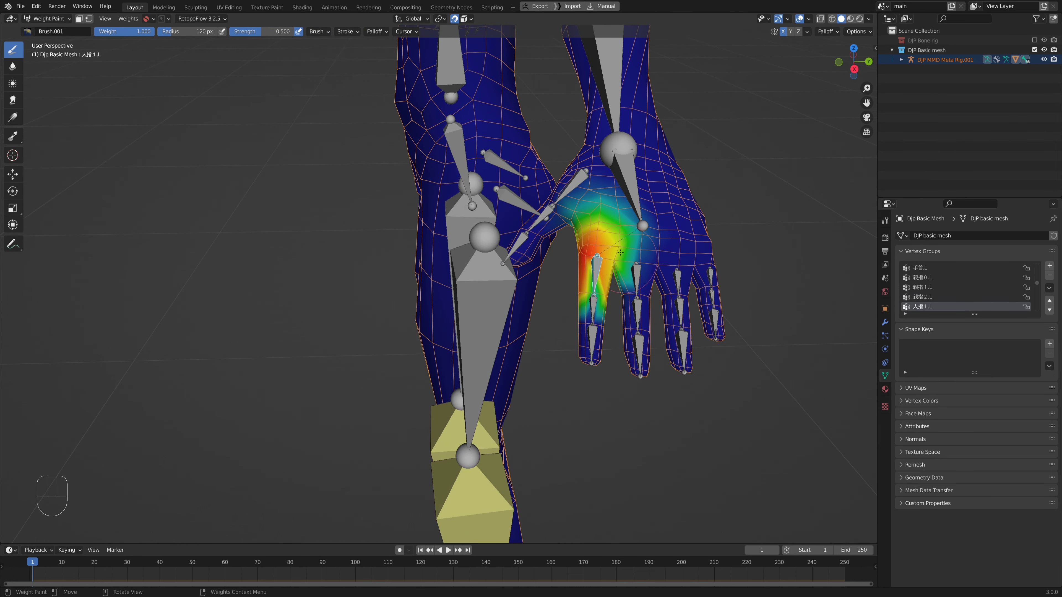
{"action": "key", "text": "r"}
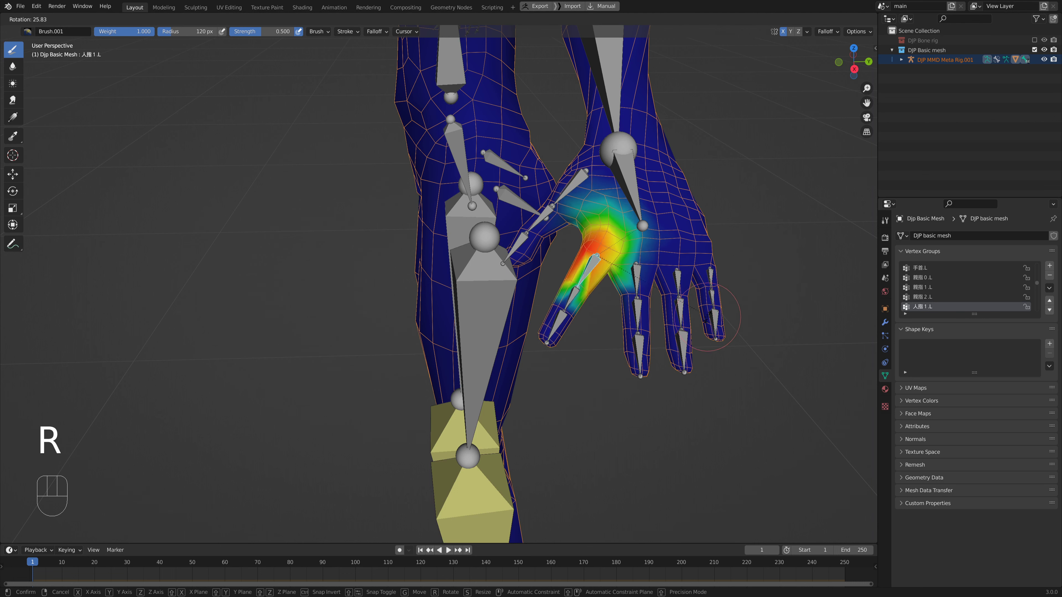
{"action": "right_click", "coordinate": [731, 281]}
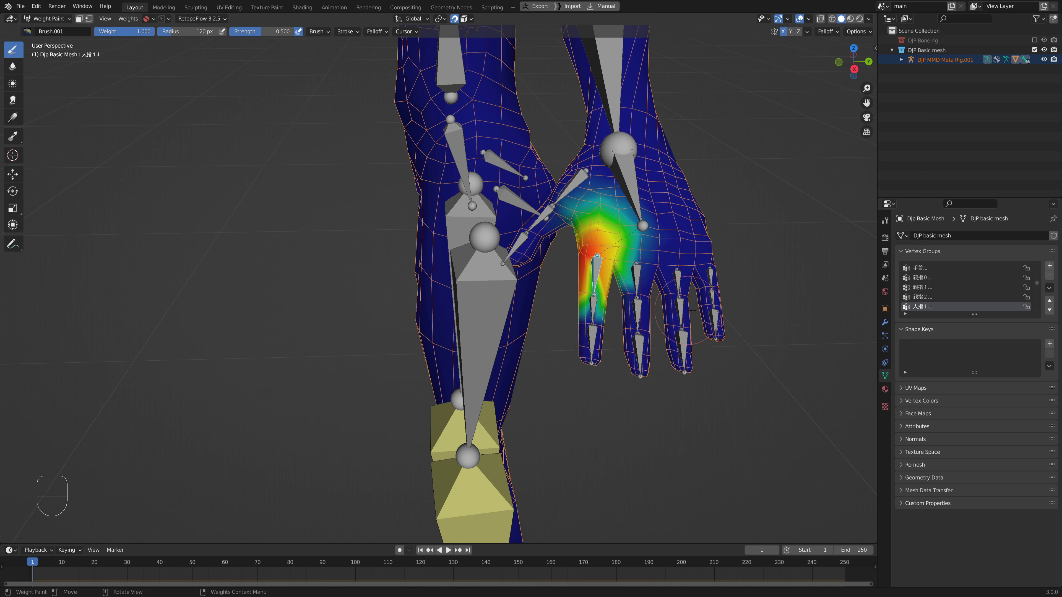
{"action": "left_click", "coordinate": [595, 305], "text": "ctrl"}
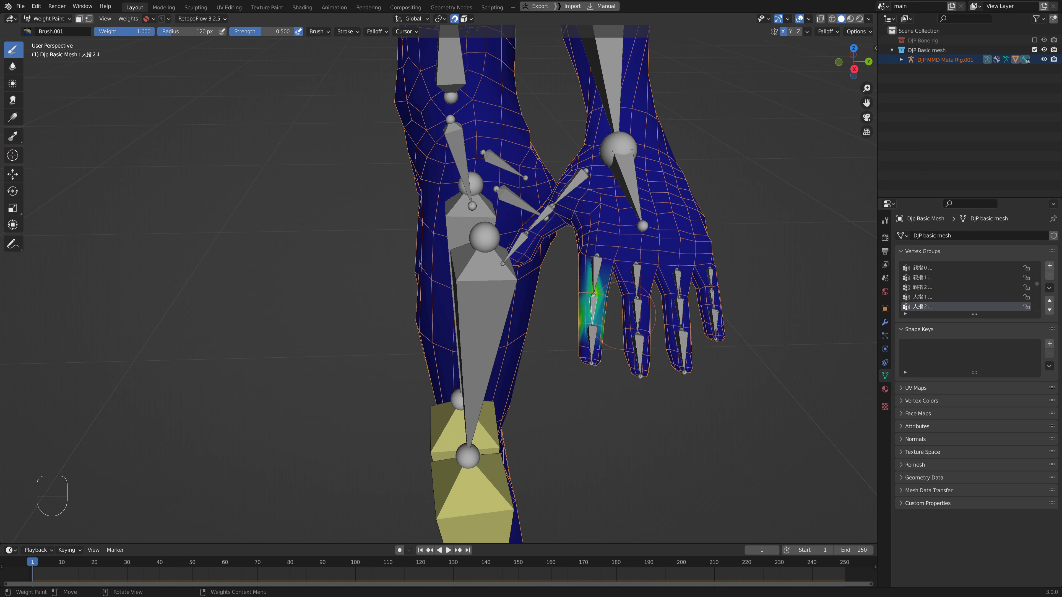
{"action": "key", "text": "r"}
{"action": "left_click", "coordinate": [591, 341], "text": "ctrl"}
{"action": "key", "text": "r"}
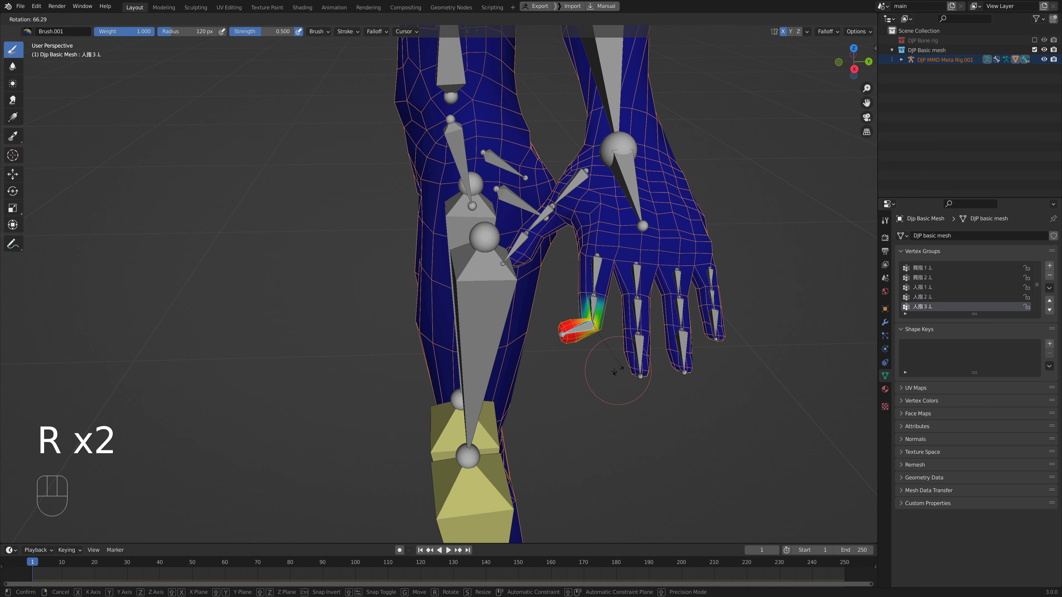
{"action": "right_click", "coordinate": [699, 278]}
Check the weights of left middle finger bones 中指１.L, 中指２.L and 中指３.L with cancelled test rotations.
{"action": "left_click", "coordinate": [637, 276], "text": "ctrl"}
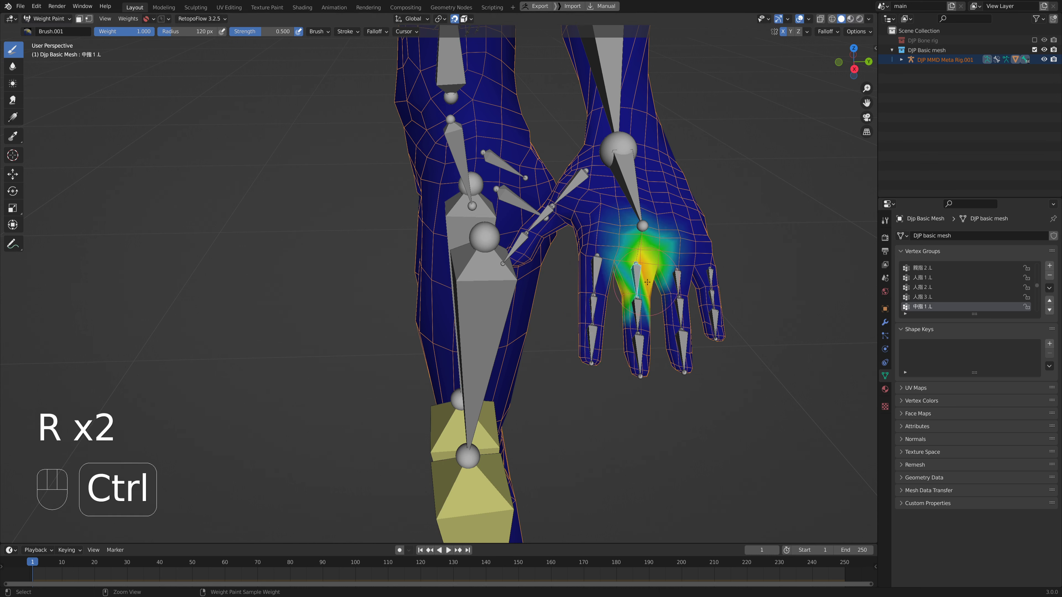
{"action": "key", "text": "r"}
{"action": "right_click", "coordinate": [668, 338]}
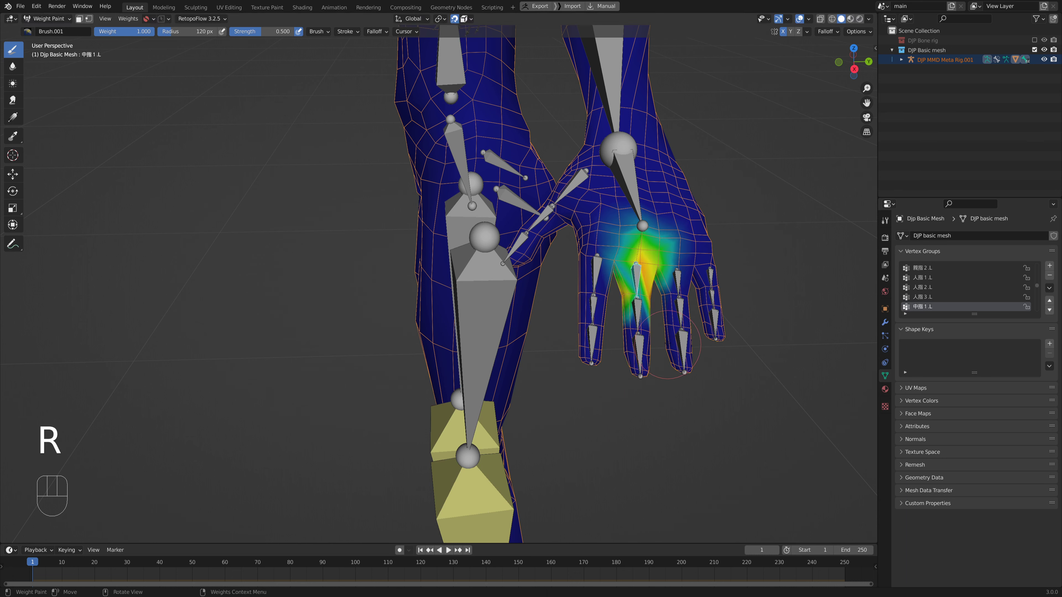
{"action": "left_click", "coordinate": [641, 314], "text": "ctrl"}
{"action": "key", "text": "r"}
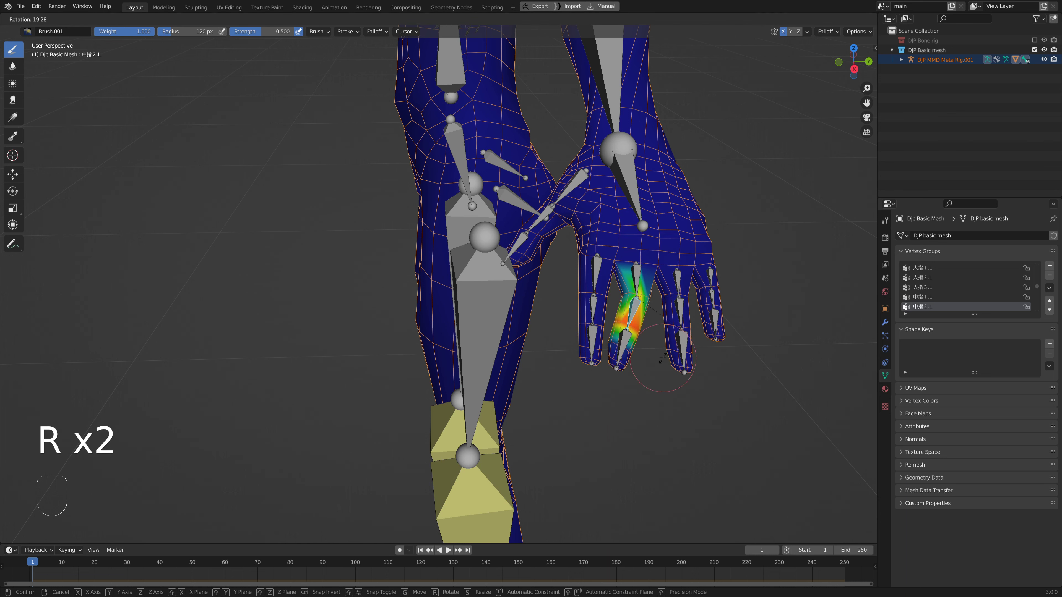
{"action": "right_click", "coordinate": [629, 377]}
{"action": "left_click", "coordinate": [643, 353], "text": "ctrl"}
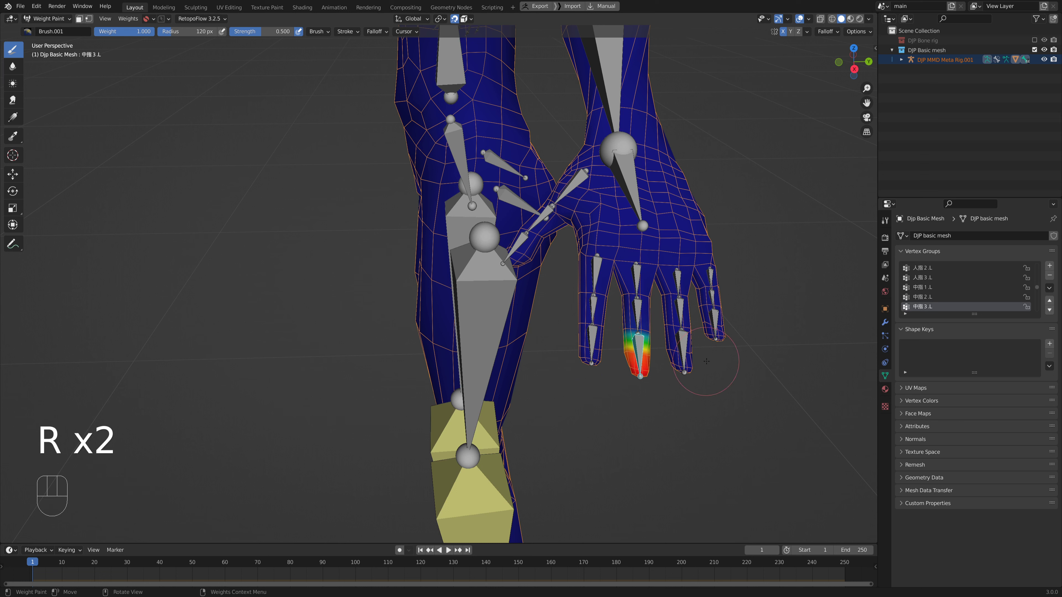
{"action": "key", "text": "r"}
{"action": "right_click", "coordinate": [748, 293]}
Test-rotate the left ring finger's base bone 薬指１.L to inspect its weights, cancelling the rotation.
{"action": "left_click", "coordinate": [677, 276], "text": "ctrl"}
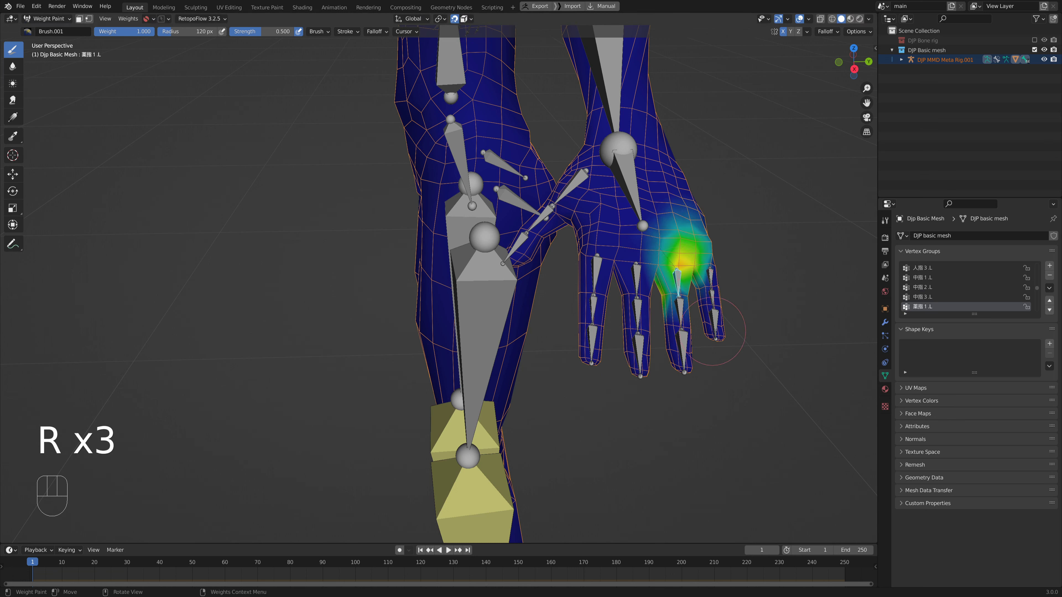
{"action": "key", "text": "r"}
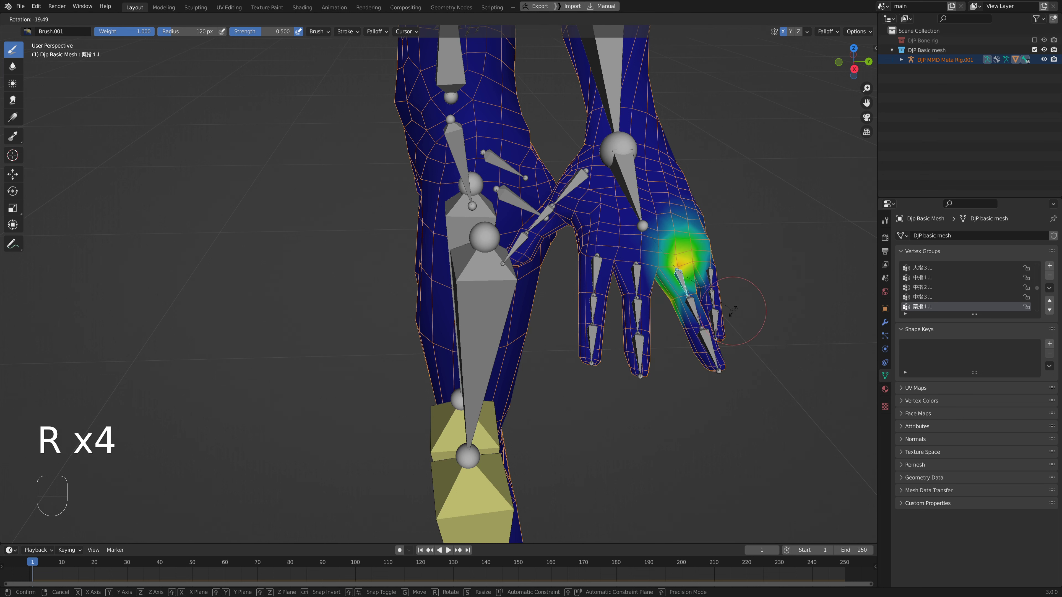
{"action": "right_click", "coordinate": [736, 310]}
Check the weights of left little finger bones 小指１.L, 小指２.L and 小指３.L with cancelled test rotations.
{"action": "left_click", "coordinate": [711, 275], "text": "ctrl"}
{"action": "key", "text": "r"}
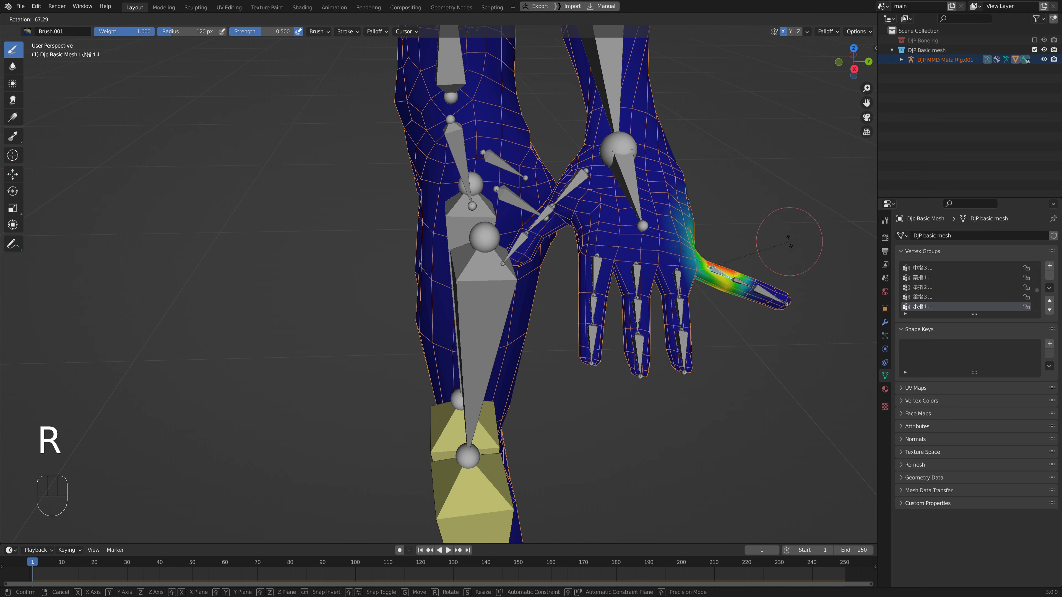
{"action": "right_click", "coordinate": [753, 277]}
{"action": "left_click", "coordinate": [729, 304], "text": "ctrl"}
{"action": "key", "text": "r"}
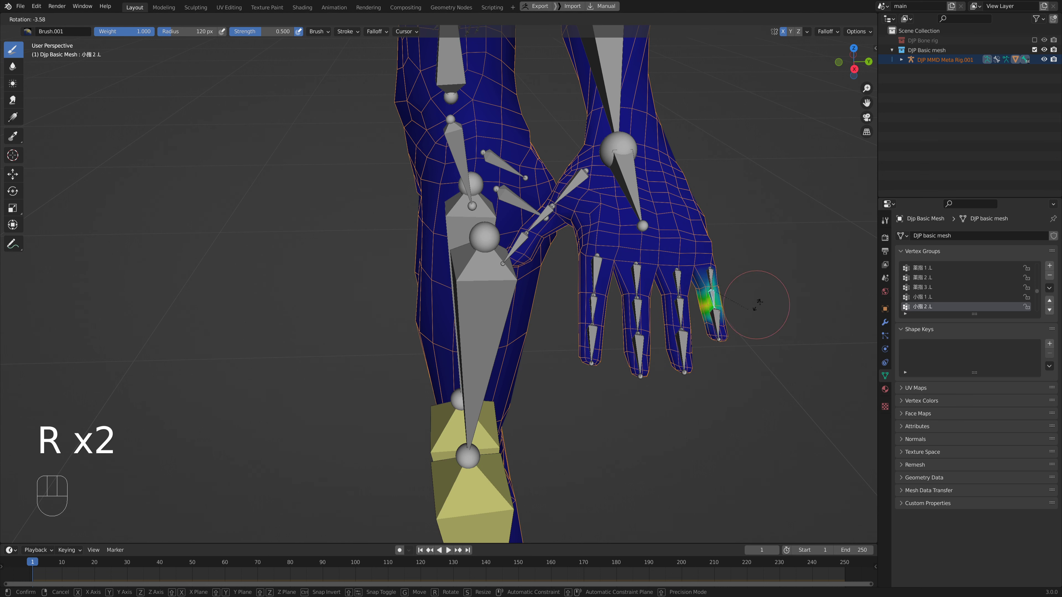
{"action": "right_click", "coordinate": [777, 260]}
{"action": "left_click", "coordinate": [717, 319], "text": "ctrl"}
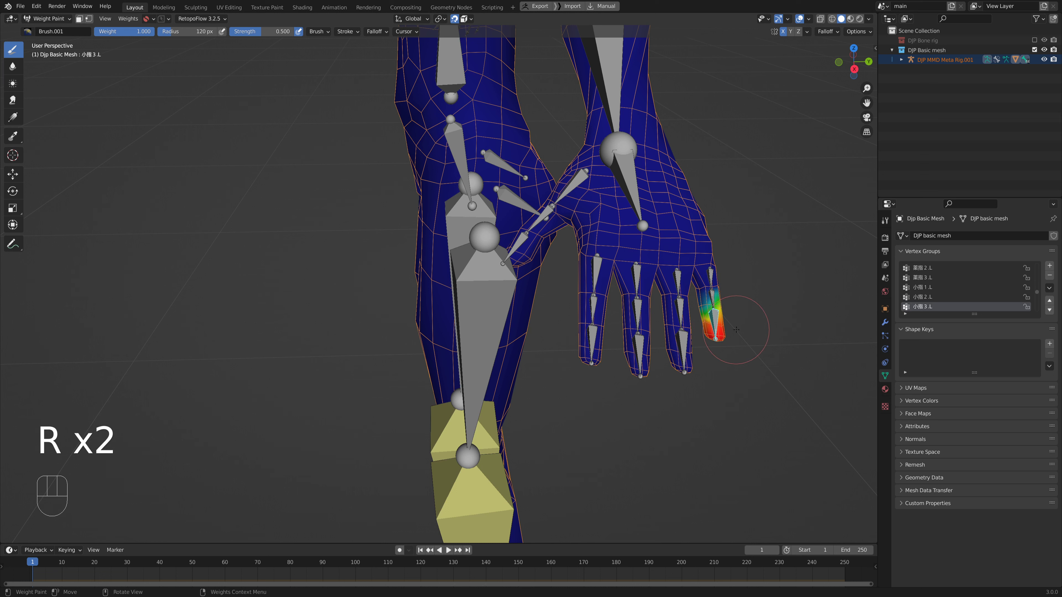
{"action": "key", "text": "r"}
{"action": "right_click", "coordinate": [761, 293]}
Inspect the weights of ring finger bones 薬指３.L and 薬指２.L by rotating each one and cancelling.
{"action": "left_click", "coordinate": [686, 341], "text": "ctrl"}
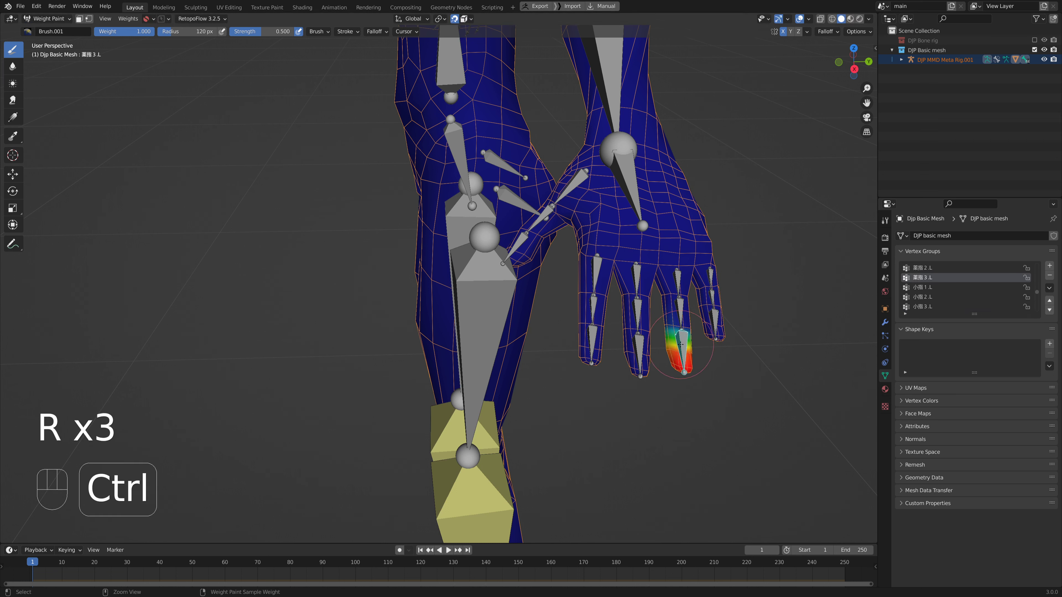
{"action": "key", "text": "r"}
{"action": "right_click", "coordinate": [680, 295]}
{"action": "left_click", "coordinate": [679, 312], "text": "ctrl"}
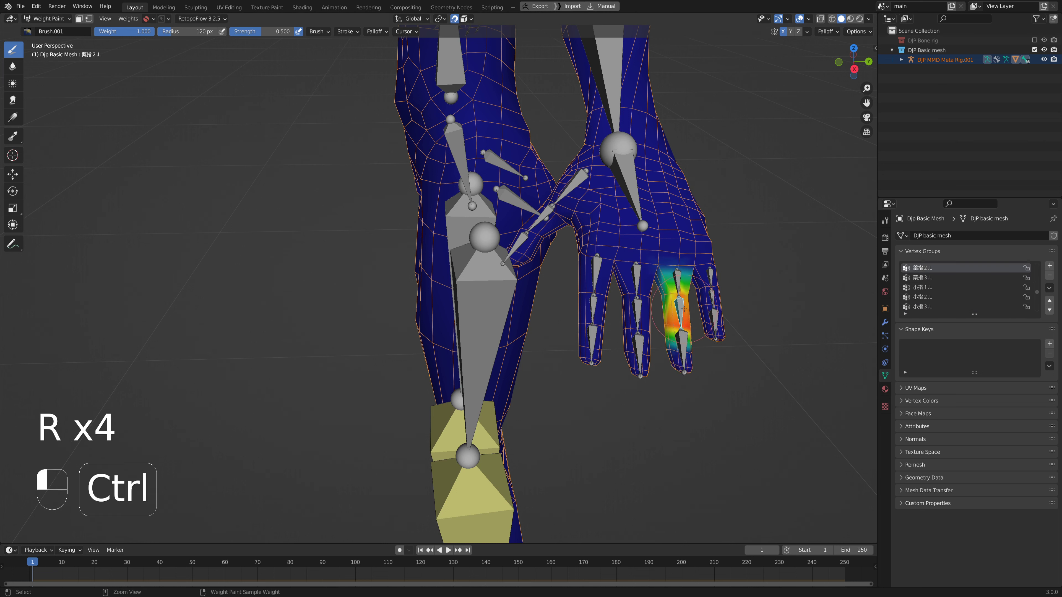
{"action": "key", "text": "r"}
{"action": "right_click", "coordinate": [741, 304]}
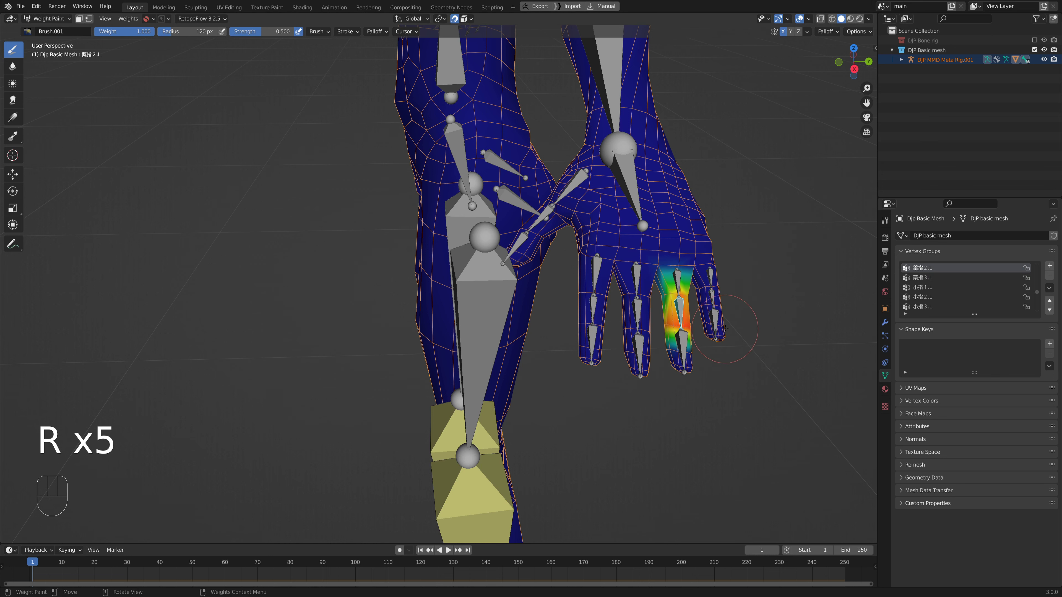
Check the weights of left thumb bones 親指０.L, 親指１.L and 親指２.L with cancelled test rotations.
{"action": "middle_click_drag", "start_coordinate": [738, 319], "coordinate": [506, 167]}
{"action": "left_click", "coordinate": [505, 166], "text": "ctrl"}
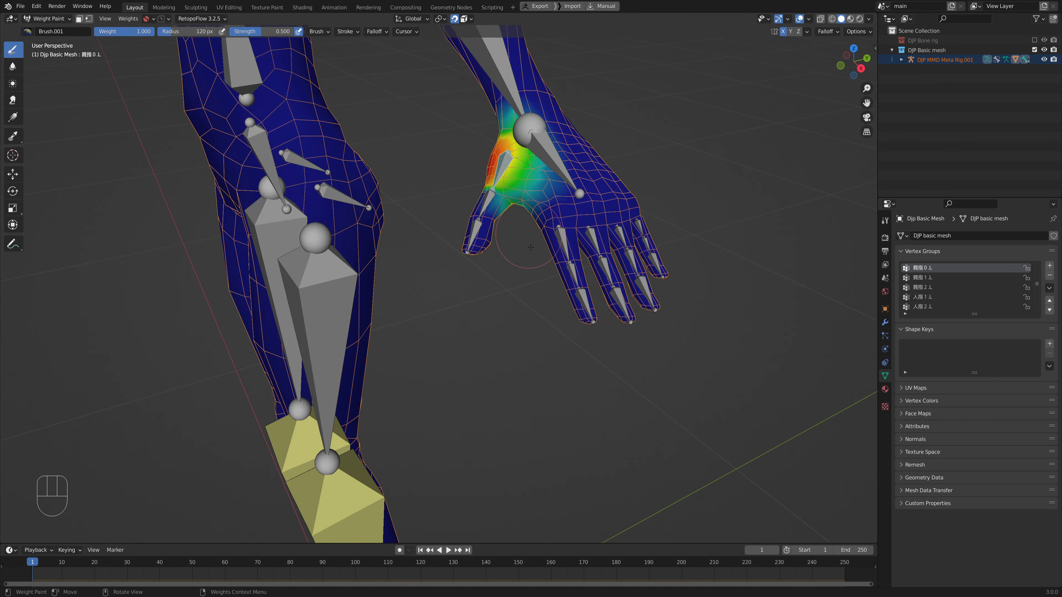
{"action": "key", "text": "r"}
{"action": "right_click", "coordinate": [488, 211]}
{"action": "left_click", "coordinate": [488, 211], "text": "ctrl"}
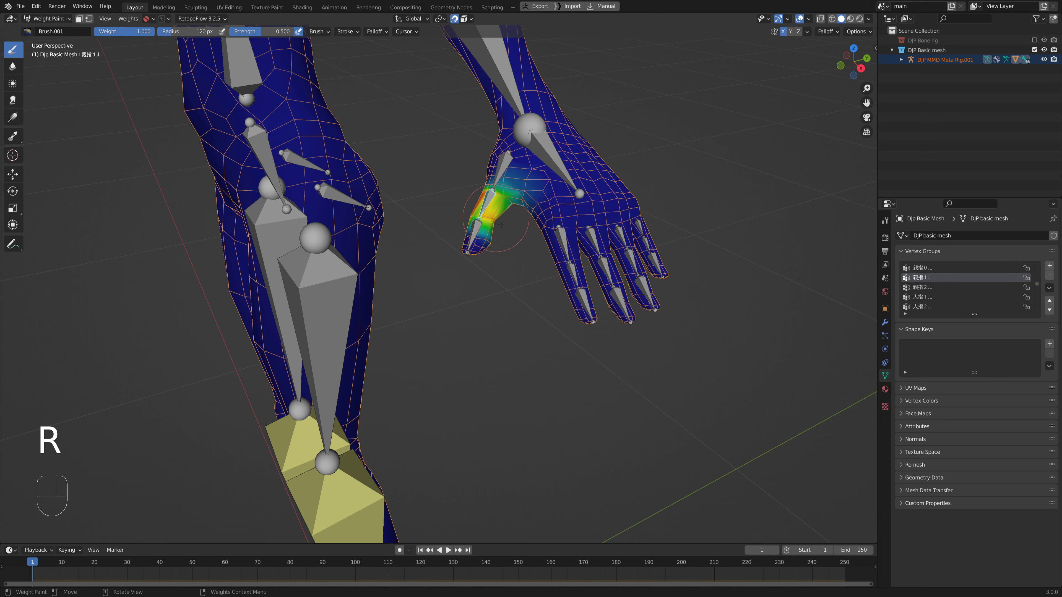
{"action": "key", "text": "r"}
{"action": "right_click", "coordinate": [479, 233]}
{"action": "left_click", "coordinate": [479, 233], "text": "ctrl"}
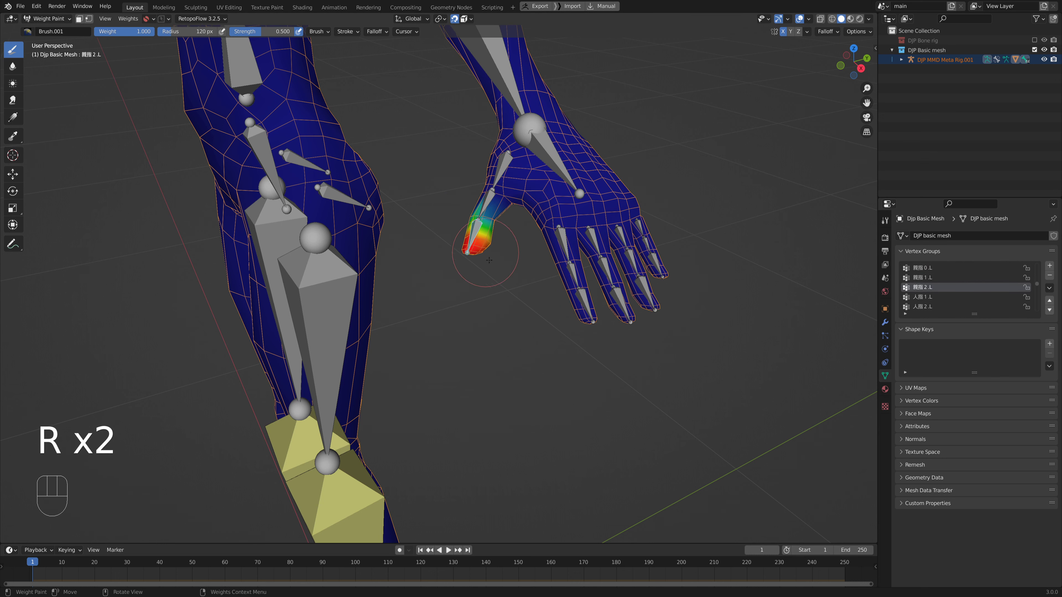
{"action": "key", "text": "r"}
{"action": "right_click", "coordinate": [536, 290]}
Paint stray 人指１.L weight onto the left middle finger at weight 1.000 and strength 0.500, and test-rotate the index bone.
{"action": "middle_click_drag", "start_coordinate": [536, 290], "coordinate": [582, 291]}
{"action": "left_click", "coordinate": [584, 288], "text": "ctrl"}
{"action": "scroll", "coordinate": [581, 291], "scroll_direction": "up", "scroll_amount": 1}
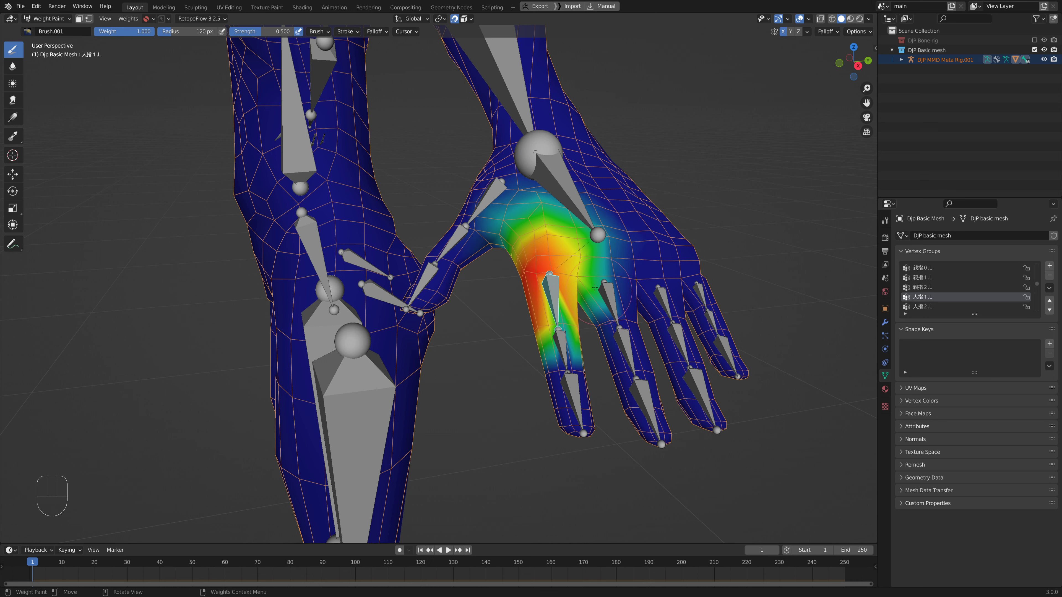
{"action": "mouse_move", "coordinate": [608, 321]}
{"action": "left_mouse_down"}
{"action": "mouse_move", "coordinate": [618, 379]}
{"action": "mouse_move", "coordinate": [607, 323]}
{"action": "left_mouse_up"}
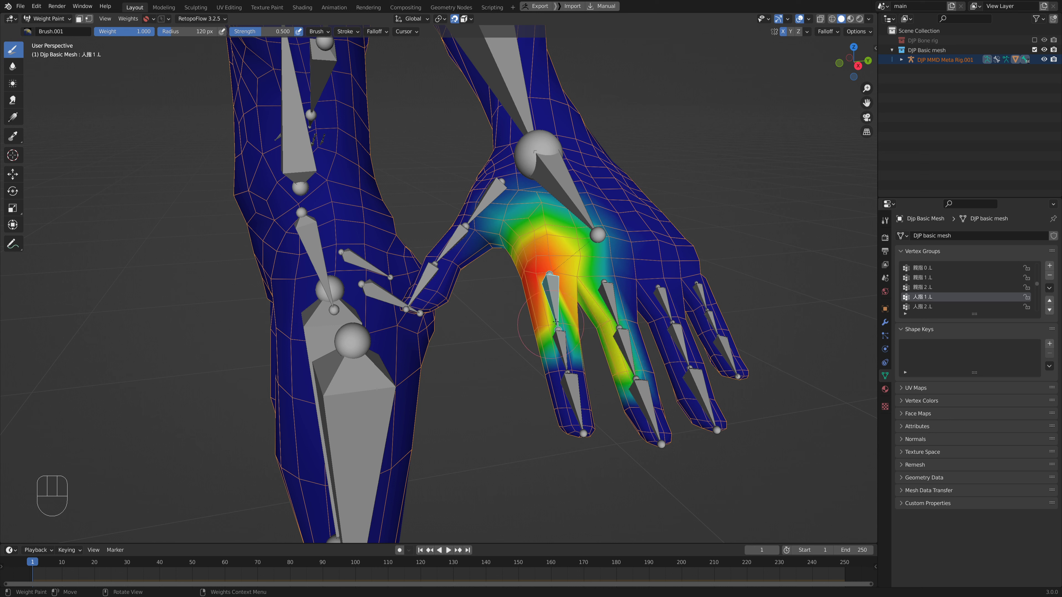
{"action": "key", "text": "r"}
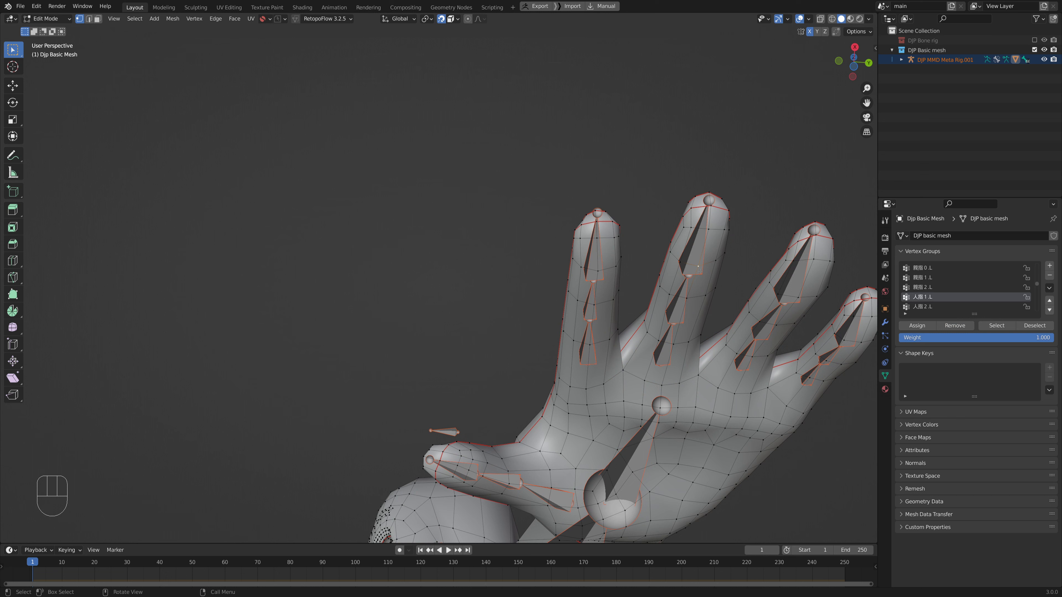
Grow the selection three times over the whole left middle finger and remove its vertices from the 人指１.L vertex group.
{"action": "key", "text": "ctrl+KP_Add"}
{"action": "key", "text": "ctrl+KP_Add"}
{"action": "key", "text": "ctrl+KP_Add"}
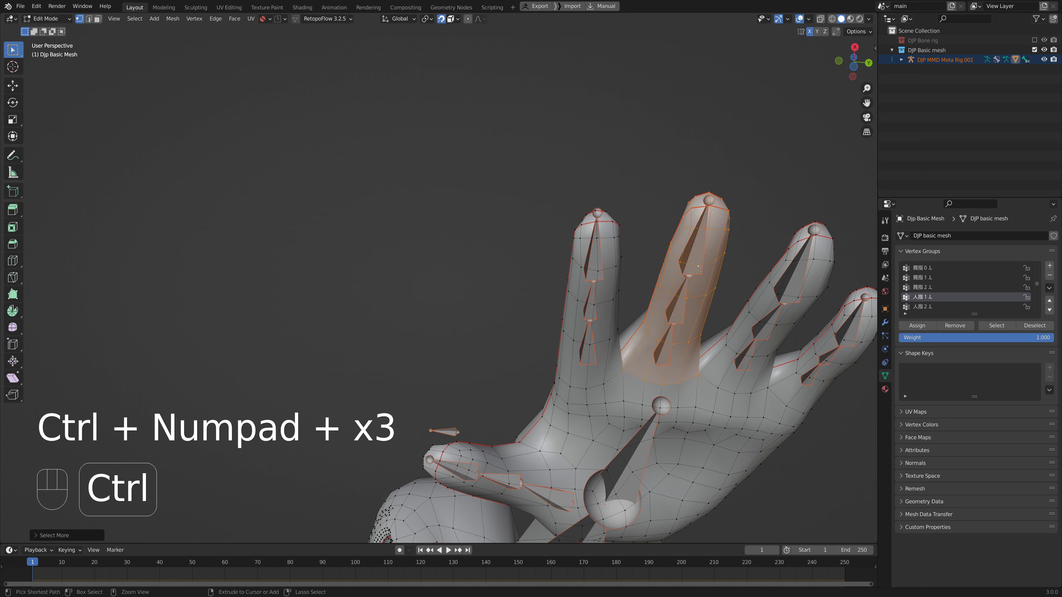
{"action": "left_click", "coordinate": [956, 326]}
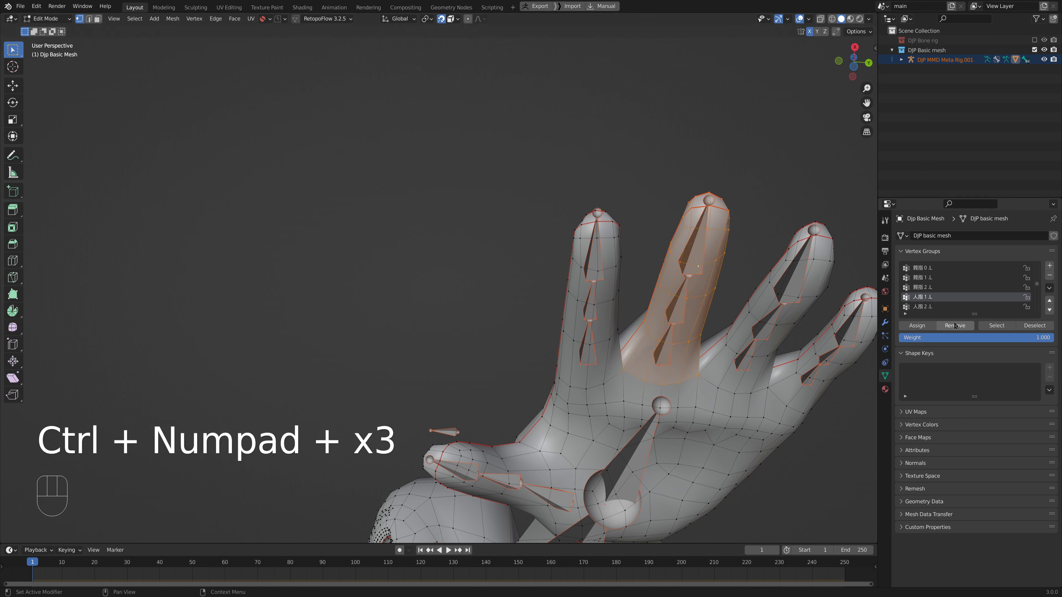
{"action": "middle_click_drag", "start_coordinate": [686, 343], "coordinate": [672, 346]}
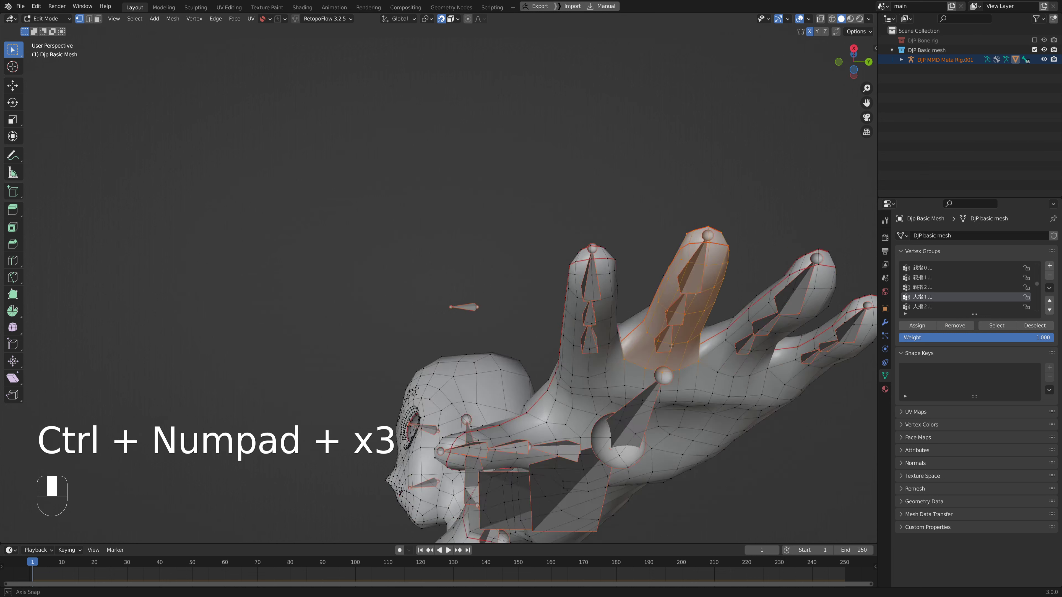
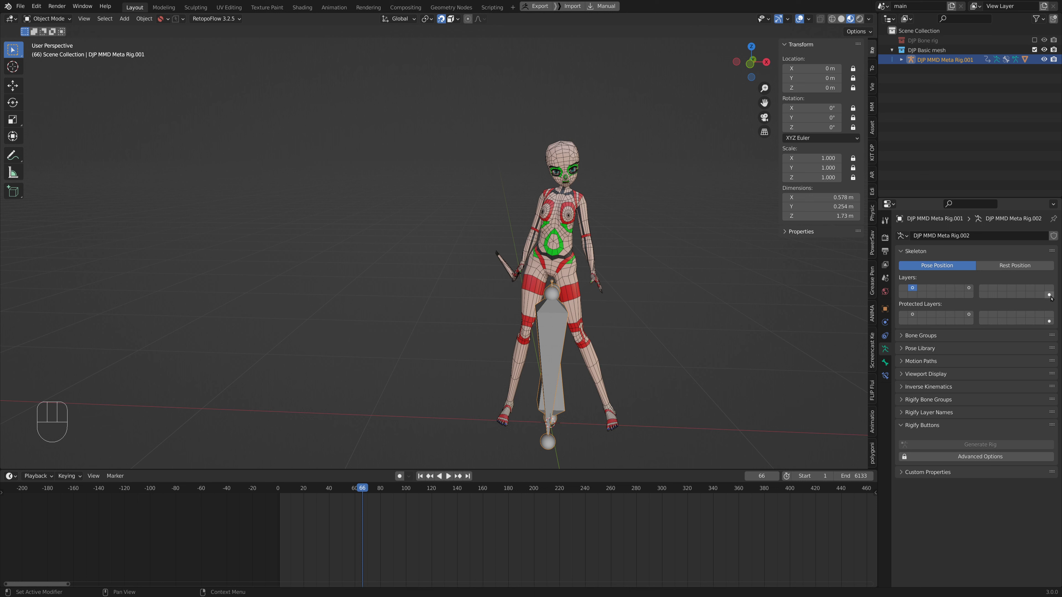
Show only the meta rig's last armature layer and put the rig into Pose Mode.
{"action": "left_click", "coordinate": [1050, 295]}
{"action": "left_click", "coordinate": [592, 348]}
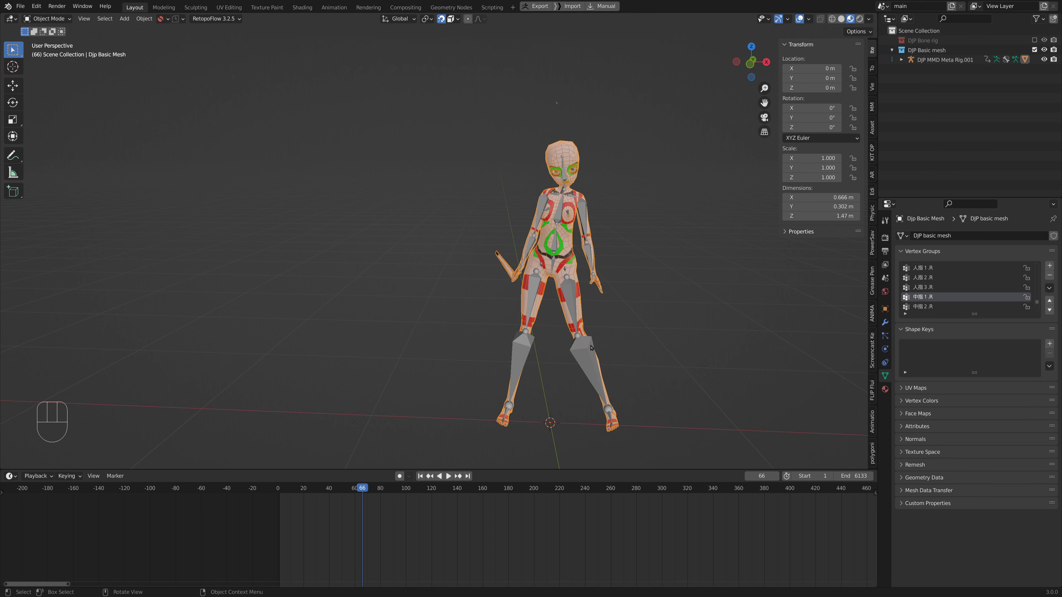
{"action": "left_click", "coordinate": [591, 348]}
{"action": "key", "text": "ctrl+Tab"}
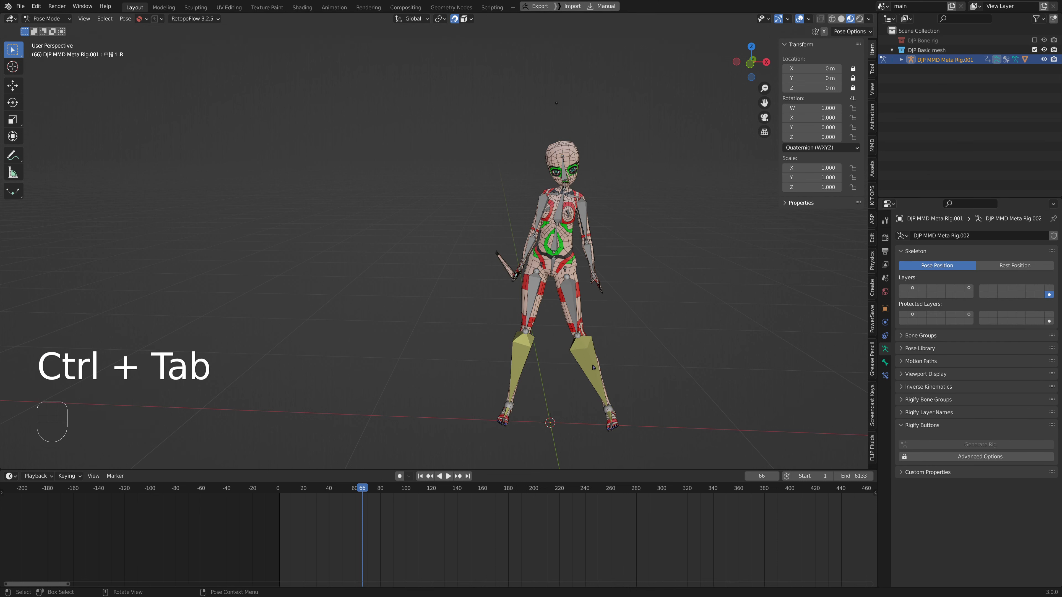
Delete the keyframes of all displayed bones and play the animation from frame 1.
{"action": "key", "text": "a"}
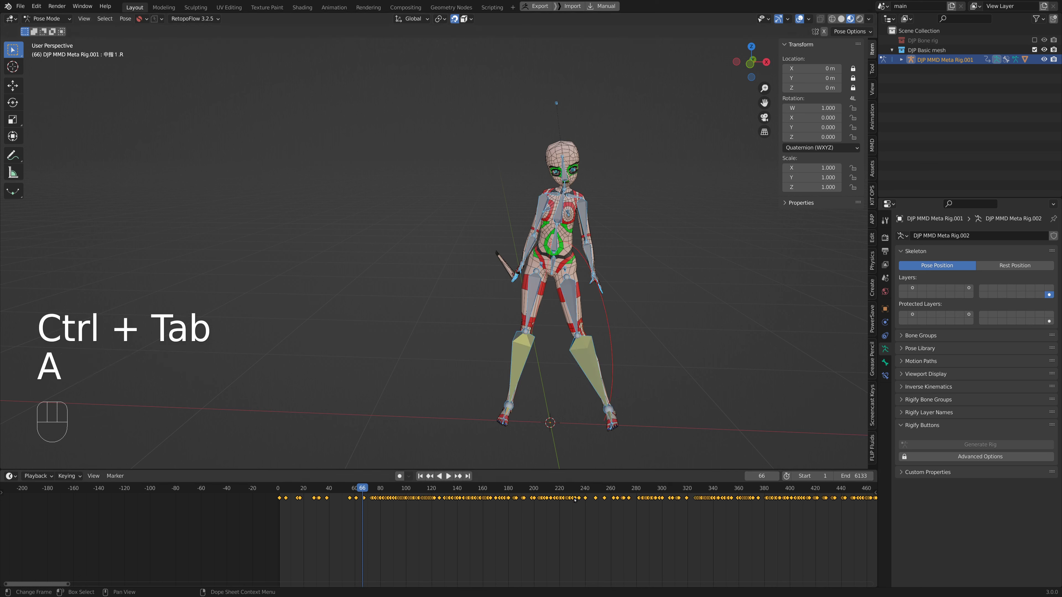
{"action": "left_click", "coordinate": [420, 476]}
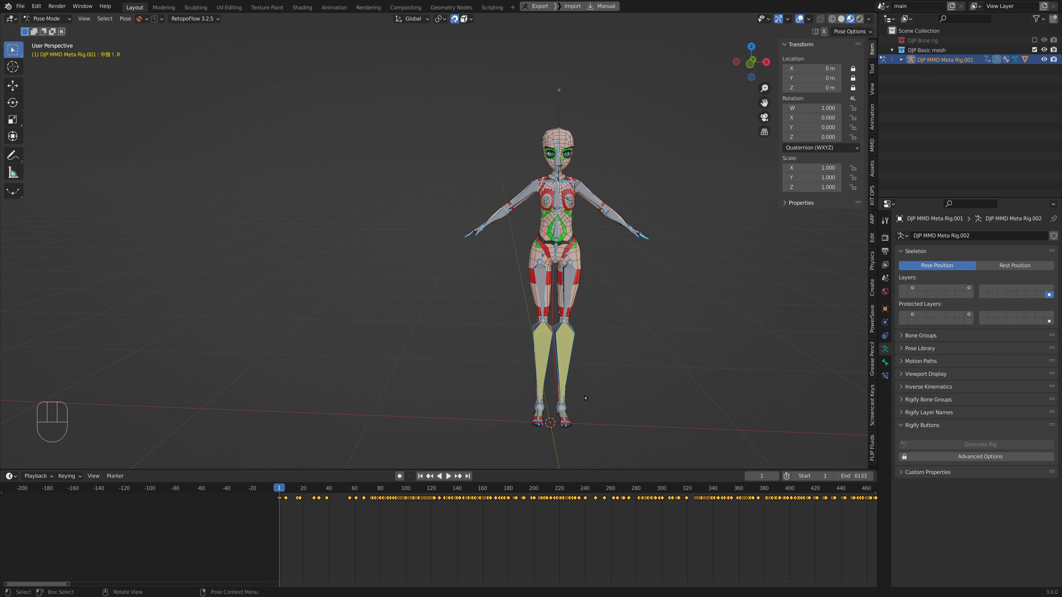
{"action": "key", "text": "Delete"}
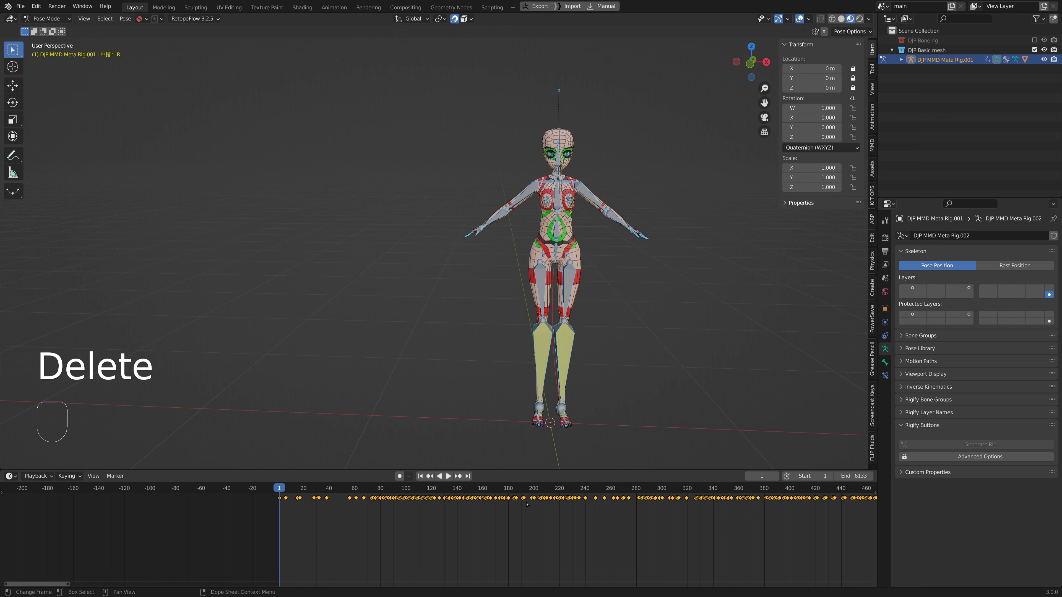
{"action": "key", "text": "Delete"}
{"action": "middle_click_drag", "start_coordinate": [607, 366], "coordinate": [597, 374], "text": "shift"}
{"action": "key", "text": "space"}
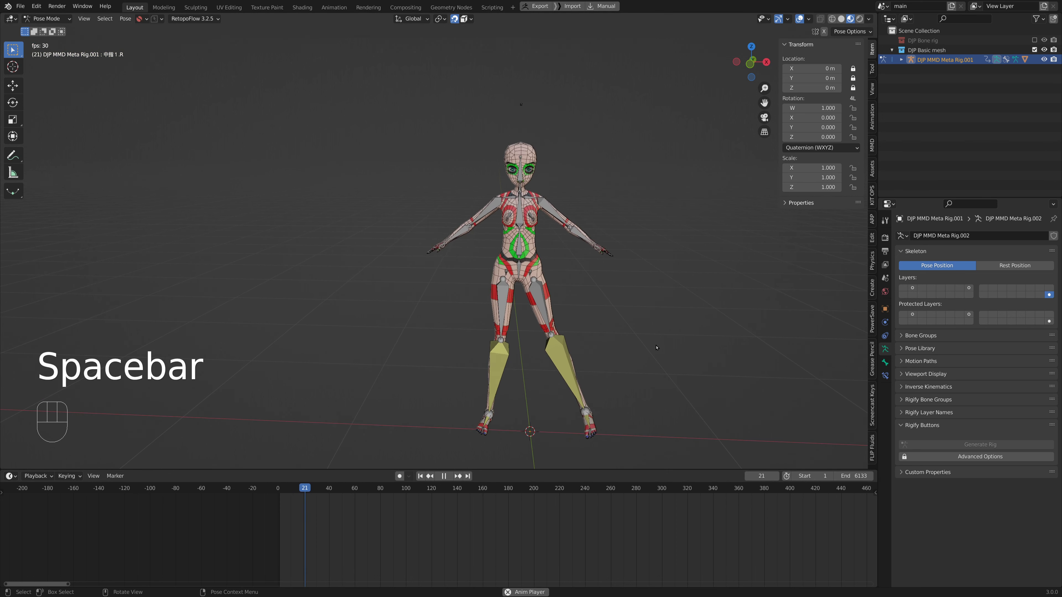
Show the meta rig's two other armature layers as well, delete the keyframes of all bones and check the playback from the first frame.
{"action": "key", "text": "space"}
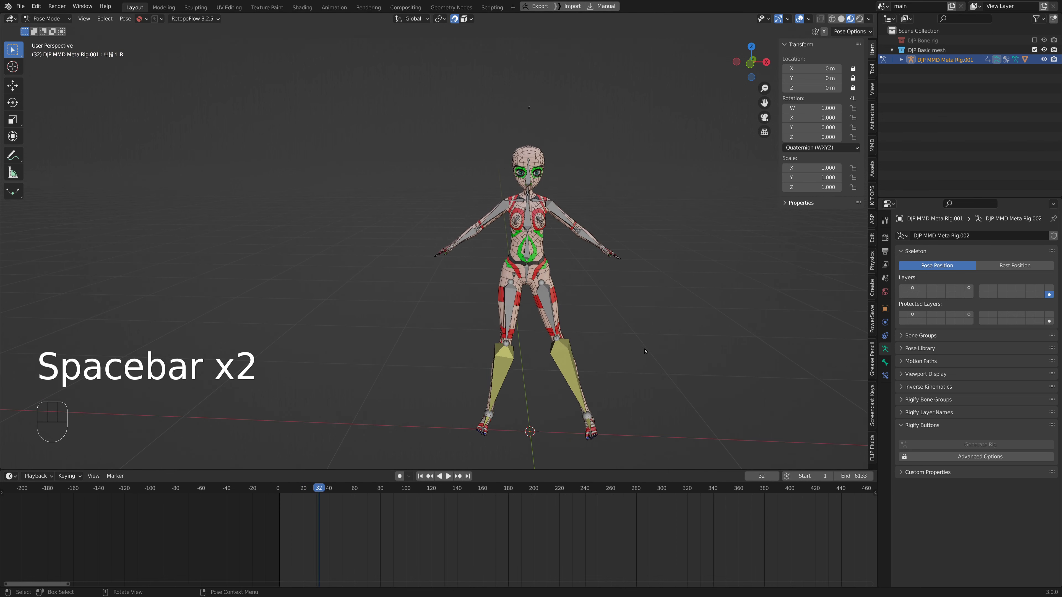
{"action": "left_click", "coordinate": [420, 476]}
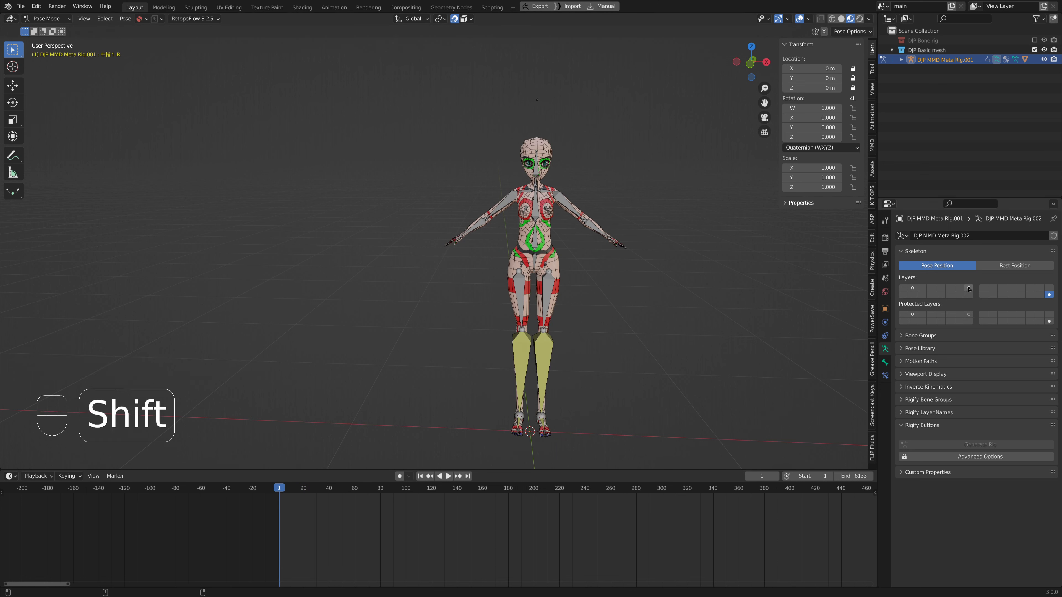
{"action": "left_click", "coordinate": [917, 289], "text": "shift"}
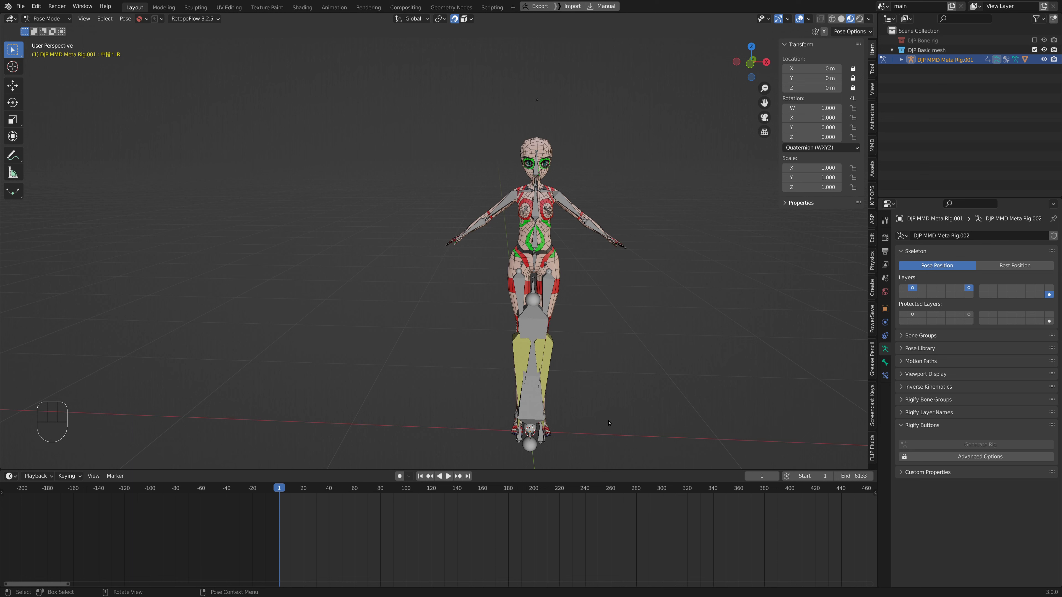
{"action": "key", "text": "a"}
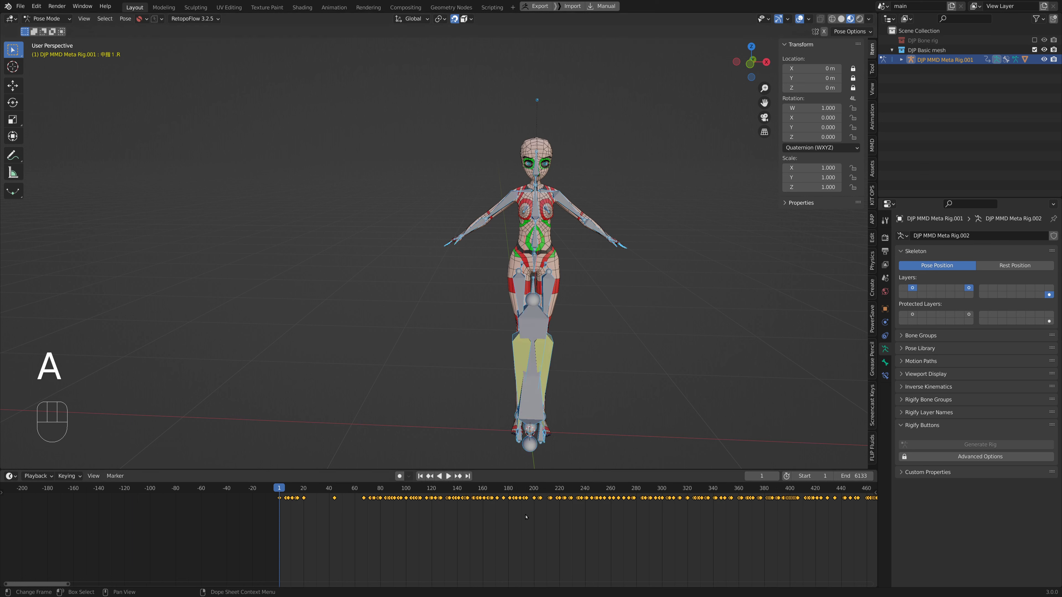
{"action": "key", "text": "Delete"}
{"action": "key", "text": "space"}
{"action": "key", "text": "space"}
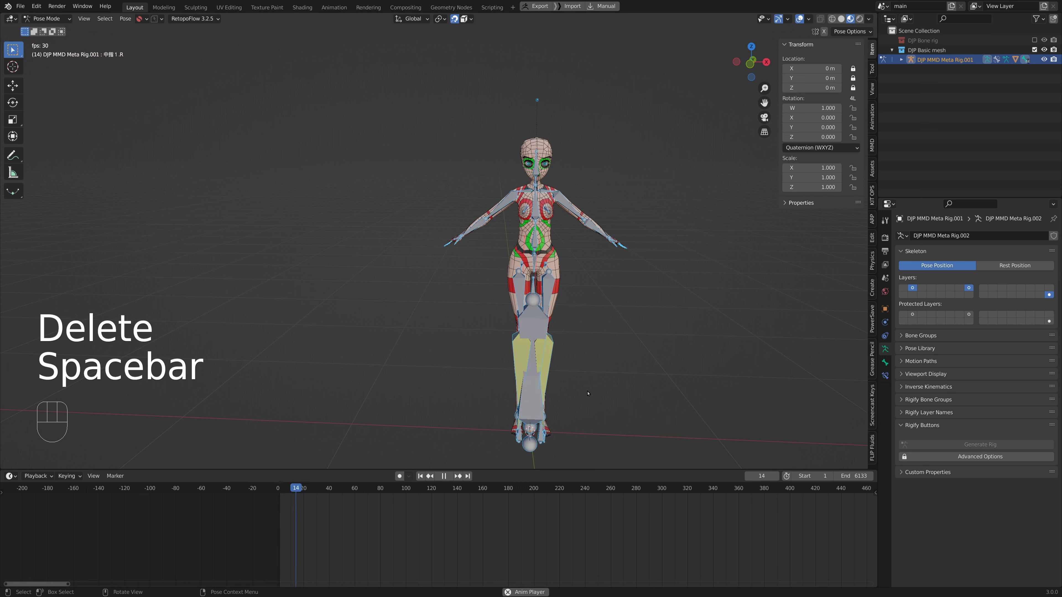
{"action": "left_click", "coordinate": [421, 476]}
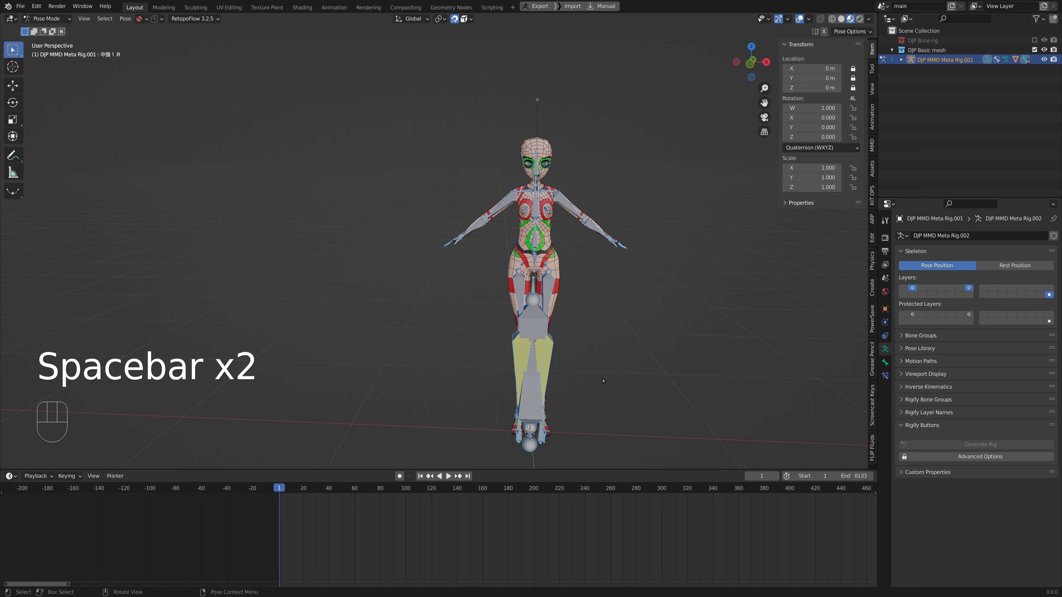
Import an MMD motion onto the selected bones, play it briefly and return to the start frame.
{"action": "left_click", "coordinate": [872, 144]}
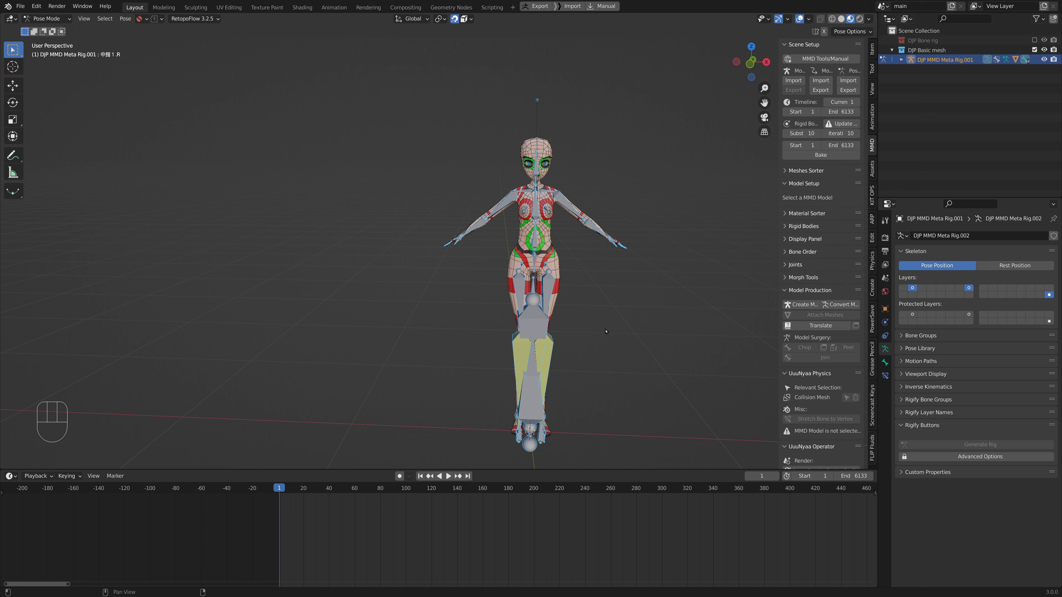
{"action": "key", "text": "space"}
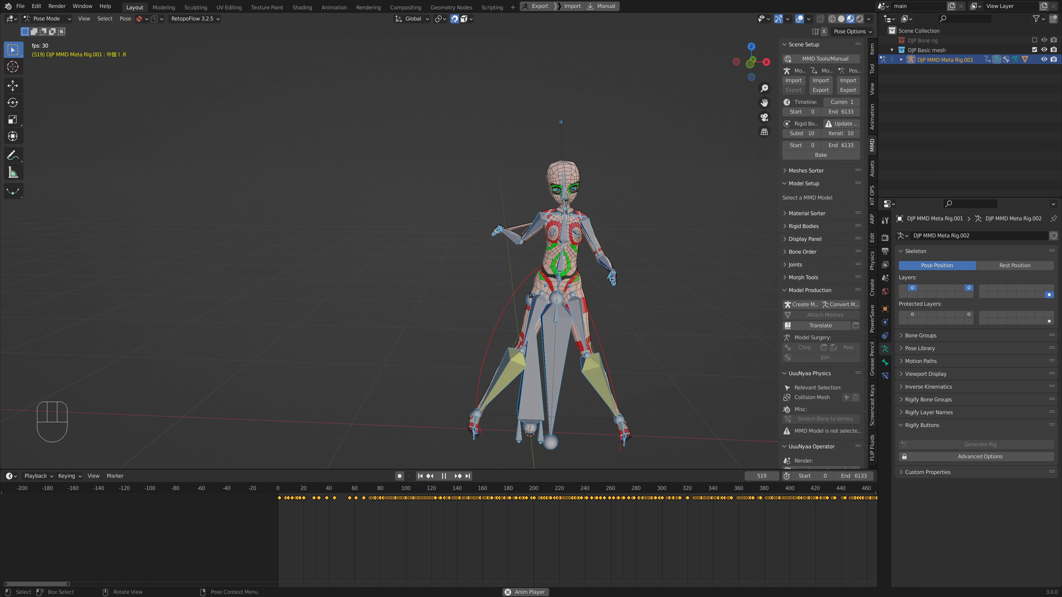
{"action": "key", "text": "space"}
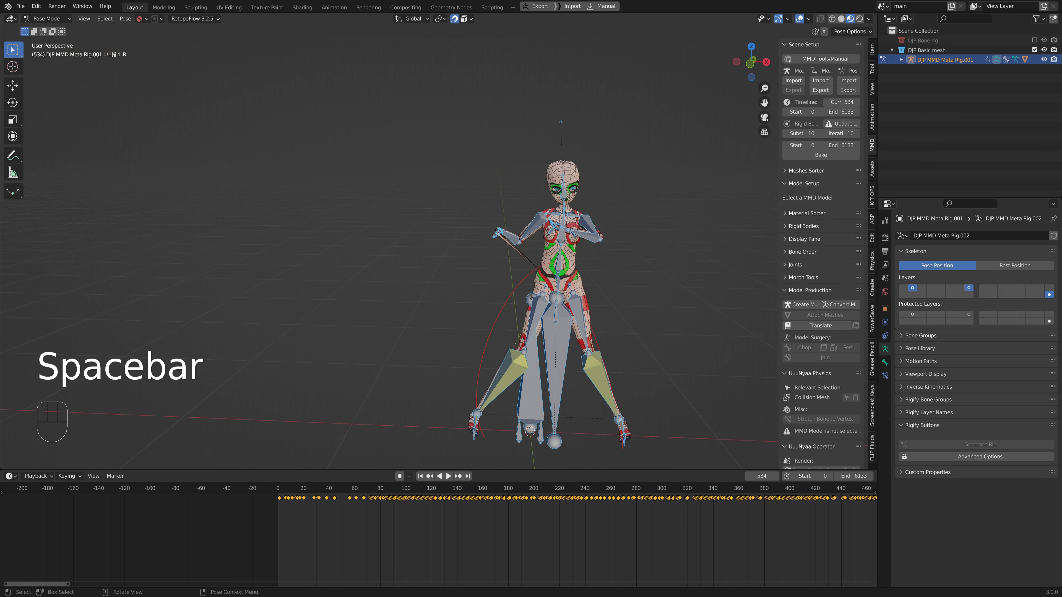
{"action": "left_click", "coordinate": [420, 476]}
Select the right wrist bone 手首.R and test-rotate it back and forth to check how the hand deforms.
{"action": "scroll", "coordinate": [522, 300], "scroll_direction": "up", "scroll_amount": 4}
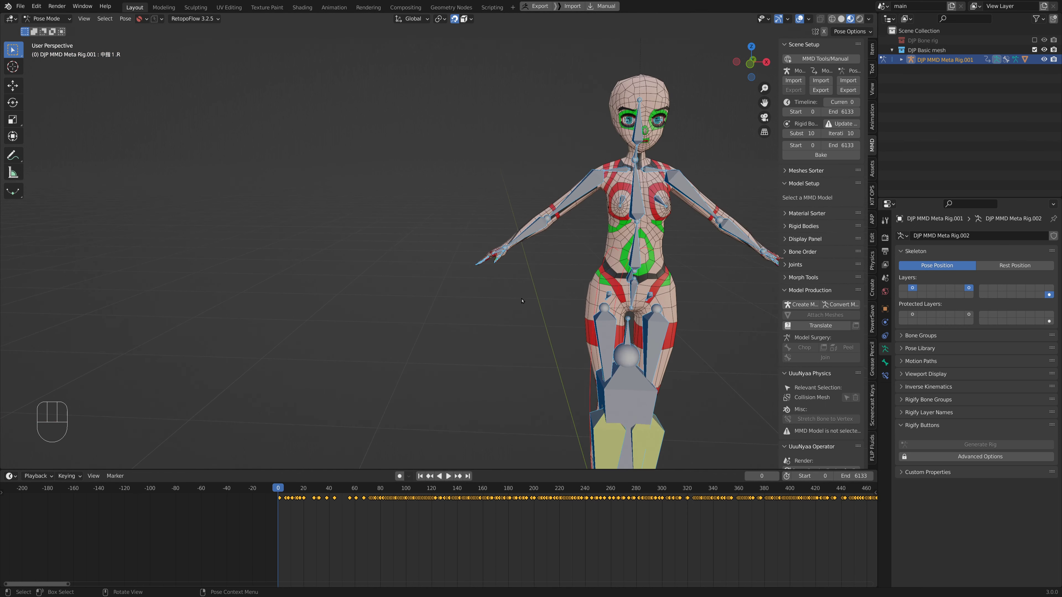
{"action": "scroll", "coordinate": [529, 271], "scroll_direction": "up", "scroll_amount": 1}
{"action": "middle_click_drag", "start_coordinate": [514, 246], "coordinate": [528, 252]}
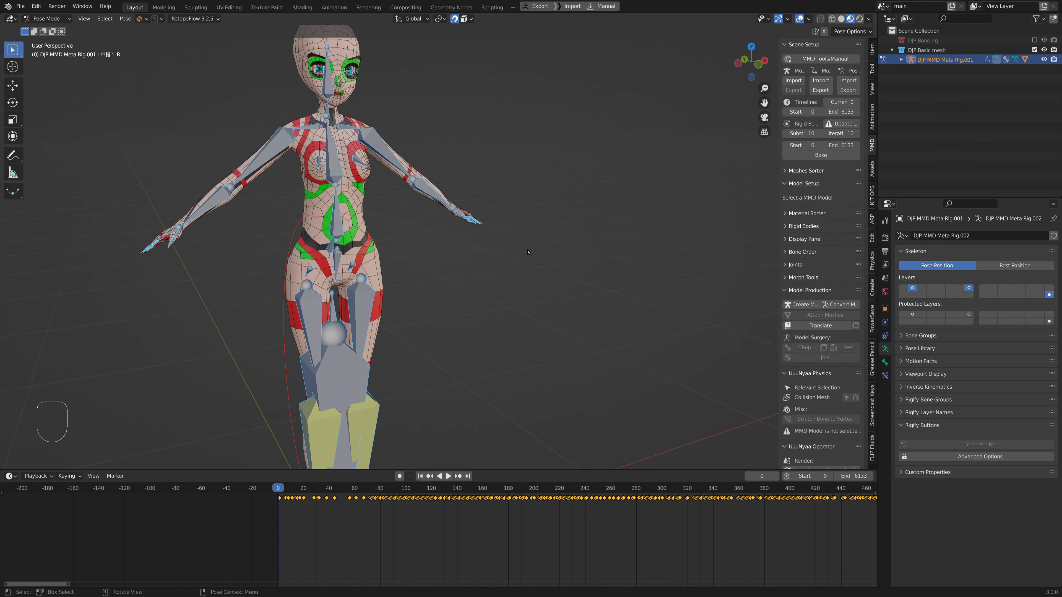
{"action": "middle_click_drag", "start_coordinate": [345, 255], "coordinate": [523, 271], "text": "shift"}
{"action": "key", "text": "KP_Decimal"}
{"action": "key", "text": "r"}
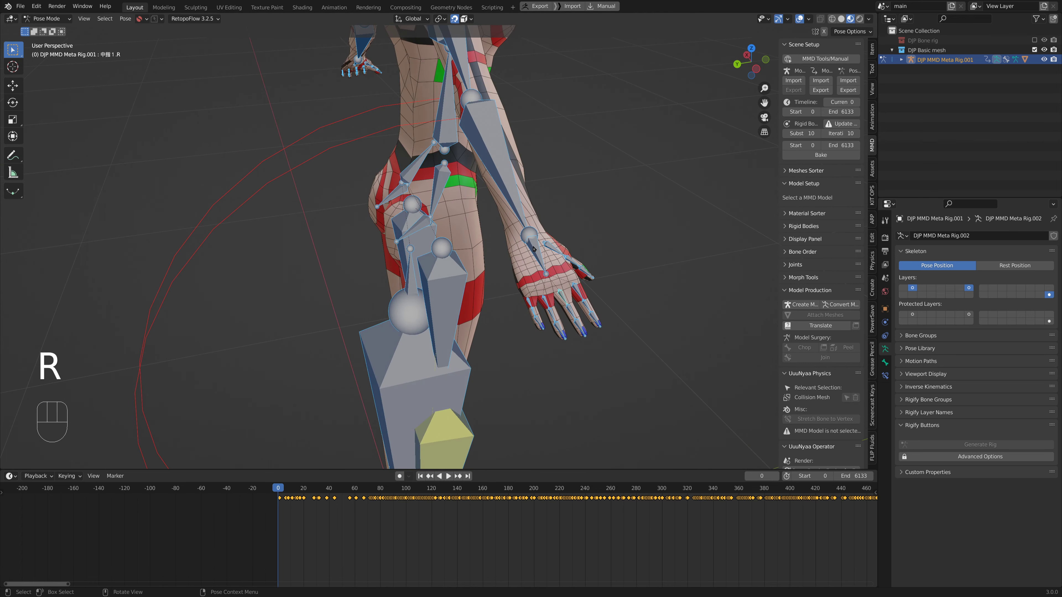
{"action": "left_click", "coordinate": [533, 249]}
{"action": "key", "text": "r"}
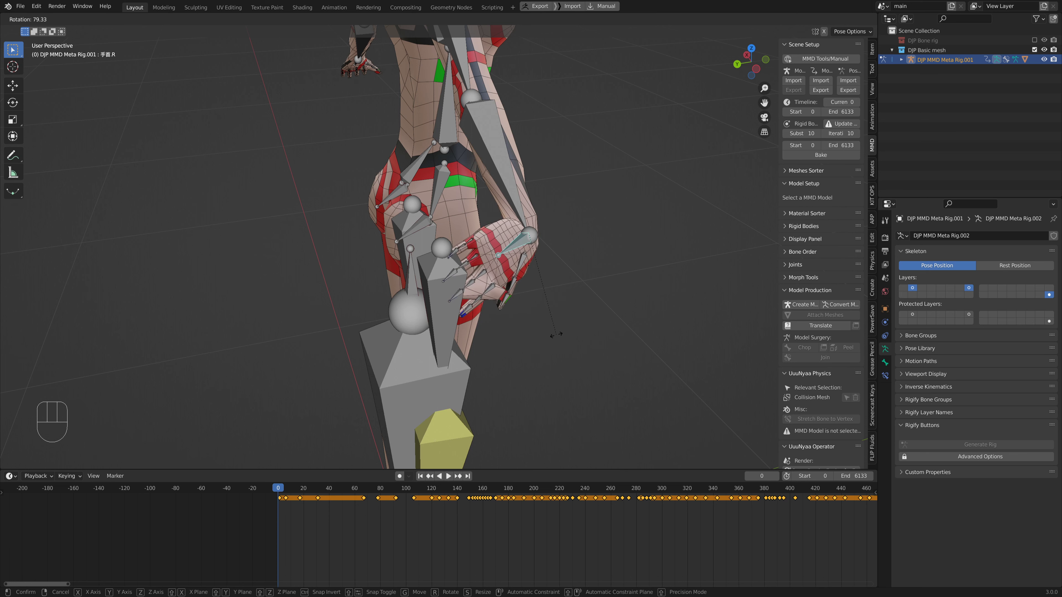
{"action": "left_click", "coordinate": [656, 206]}
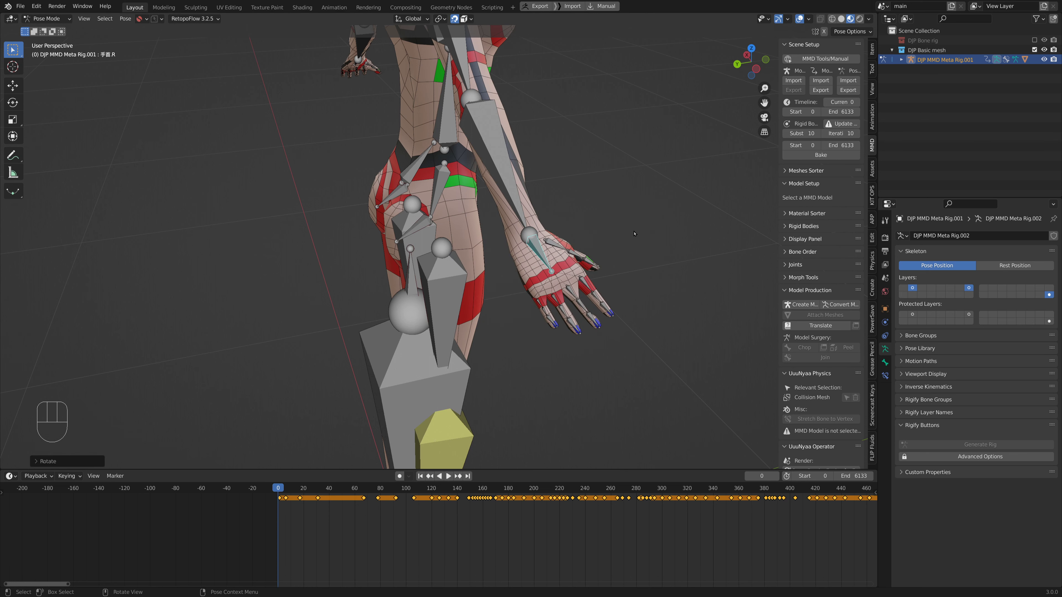
{"action": "key", "text": "r"}
{"action": "left_click", "coordinate": [599, 290]}
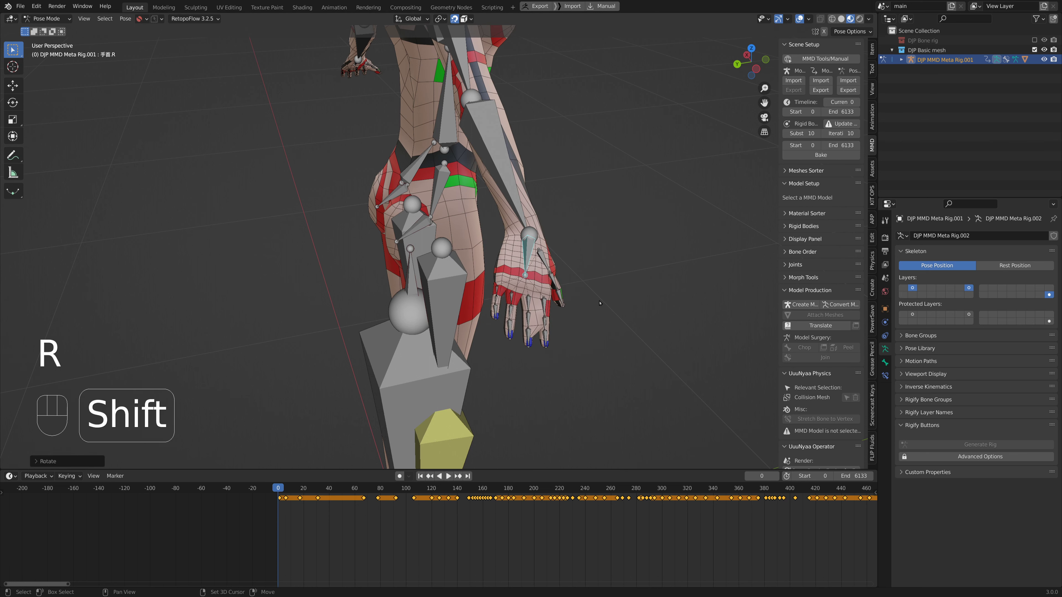
Select the meta rig together with the body mesh as active object and put the mesh into Weight Paint mode.
{"action": "middle_click_drag", "start_coordinate": [599, 290], "coordinate": [594, 226], "text": "shift"}
{"action": "scroll", "coordinate": [597, 197], "scroll_direction": "up", "scroll_amount": 3}
{"action": "mouse_move", "coordinate": [594, 226]}
{"action": "middle_mouse_down", "text": "shift"}
{"action": "mouse_move", "coordinate": [591, 245]}
{"action": "mouse_move", "coordinate": [591, 220]}
{"action": "middle_mouse_up", "text": "shift"}
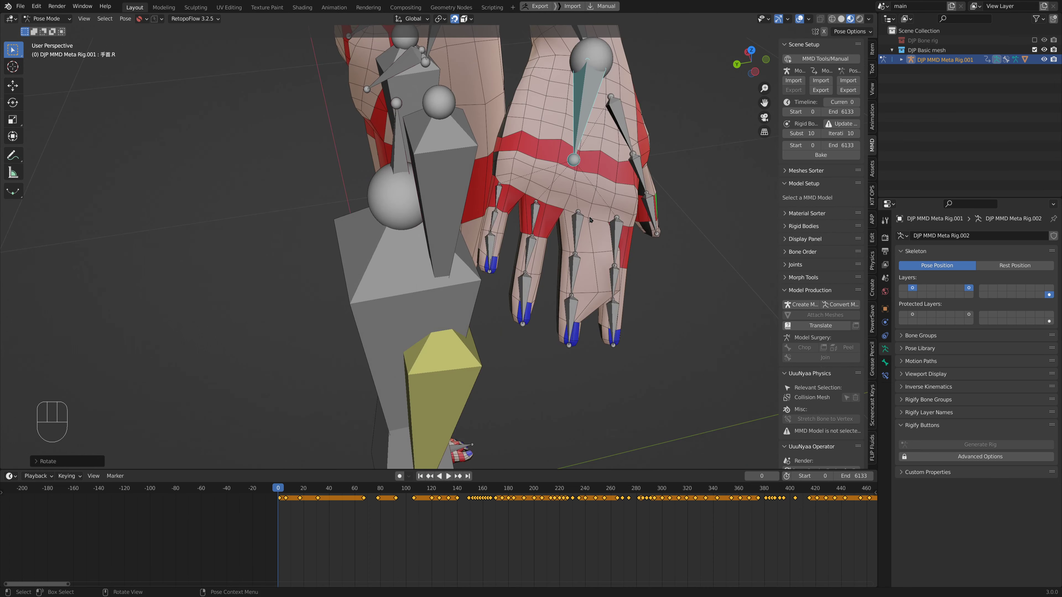
{"action": "key", "text": "ctrl+Tab"}
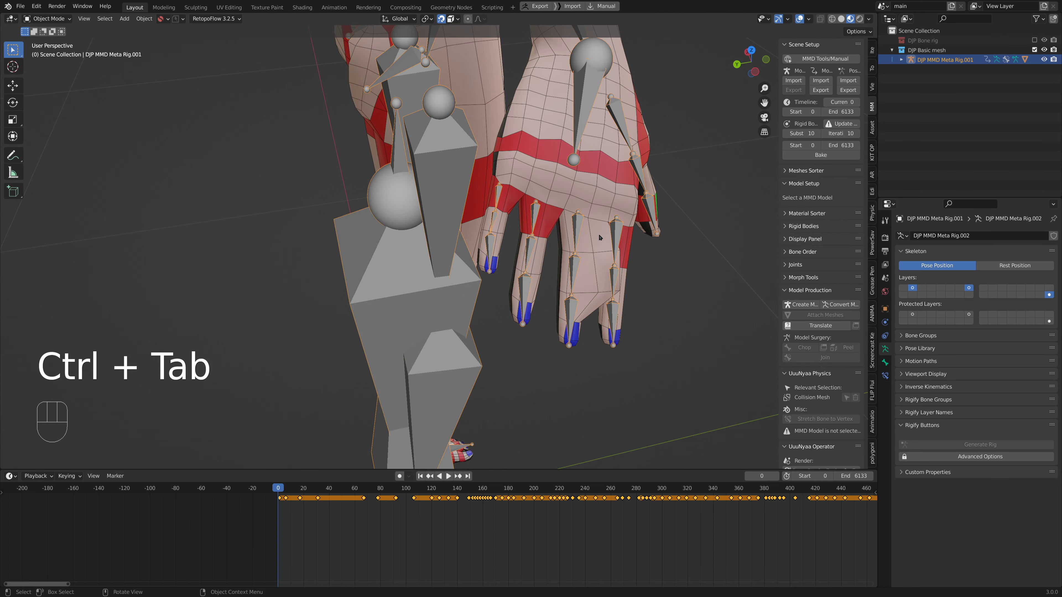
{"action": "left_click", "coordinate": [586, 228], "text": "shift"}
{"action": "key", "text": "ctrl+Tab"}
{"action": "key", "text": "ctrl+Tab"}
{"action": "key", "text": "ctrl+Tab"}
{"action": "key", "text": "ctrl+Tab"}
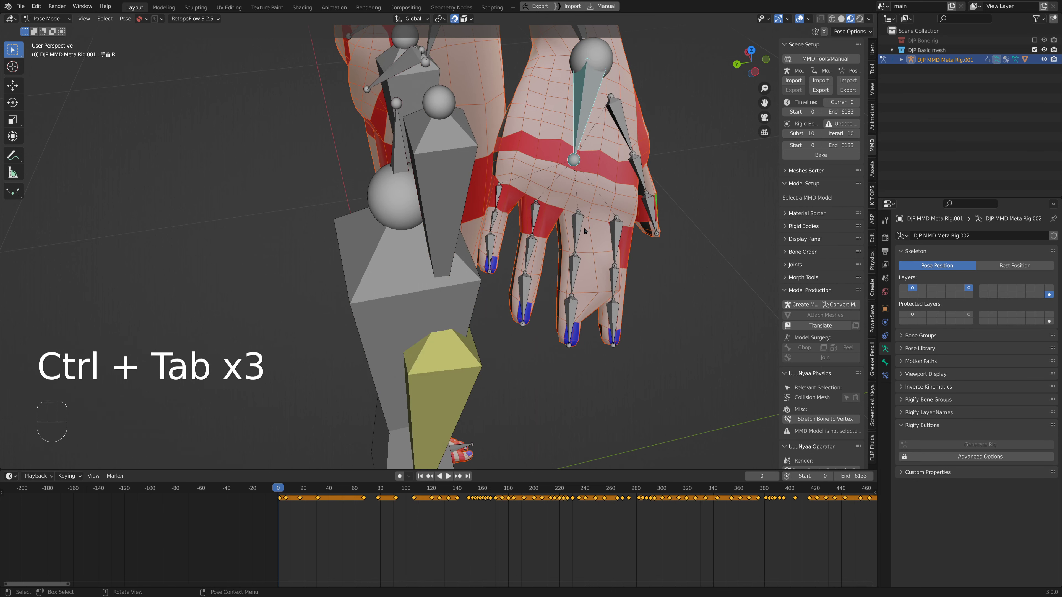
{"action": "left_click", "coordinate": [586, 233]}
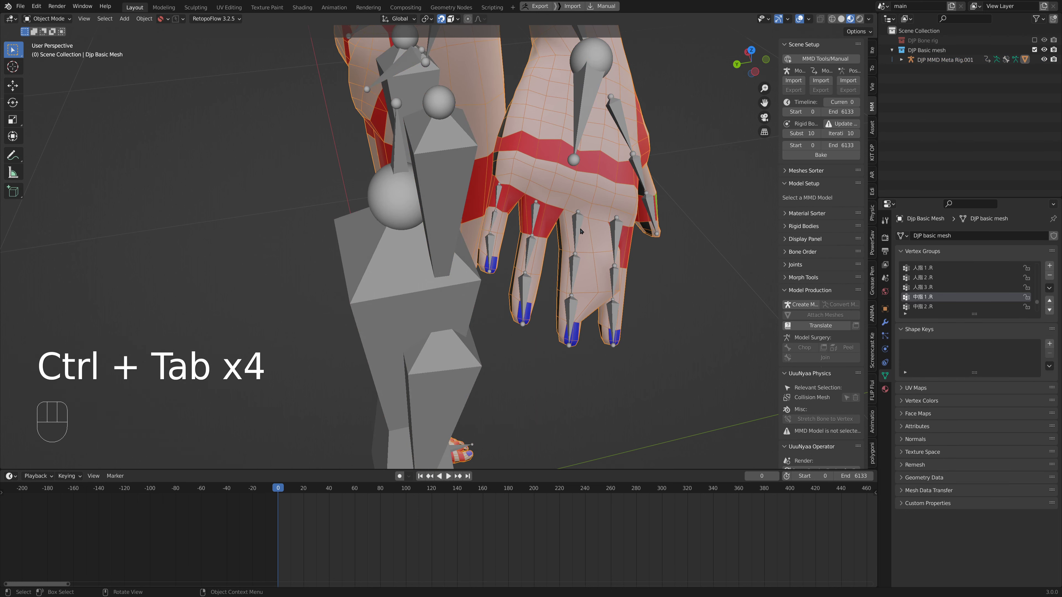
{"action": "left_click", "coordinate": [580, 232], "text": "shift"}
{"action": "left_click", "coordinate": [590, 233], "text": "shift"}
{"action": "key", "text": "ctrl+Tab"}
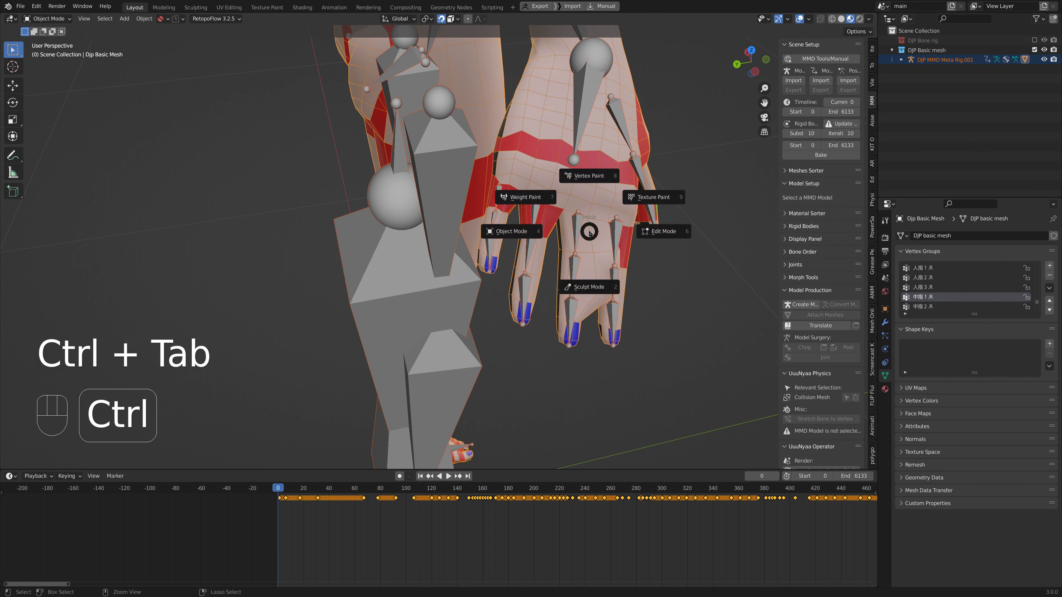
{"action": "left_click", "coordinate": [528, 195]}
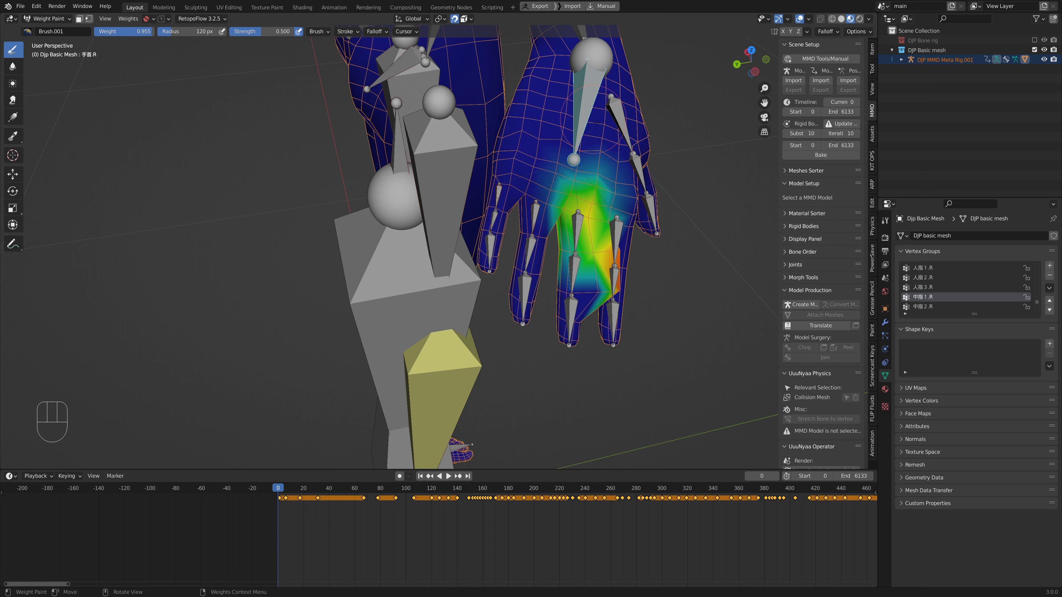
Examine the weights of the right wrist bone 手首.R and the right index bone 人指１.R on the hand.
{"action": "left_click", "coordinate": [581, 105], "text": "ctrl"}
{"action": "left_click", "coordinate": [582, 105], "text": "ctrl"}
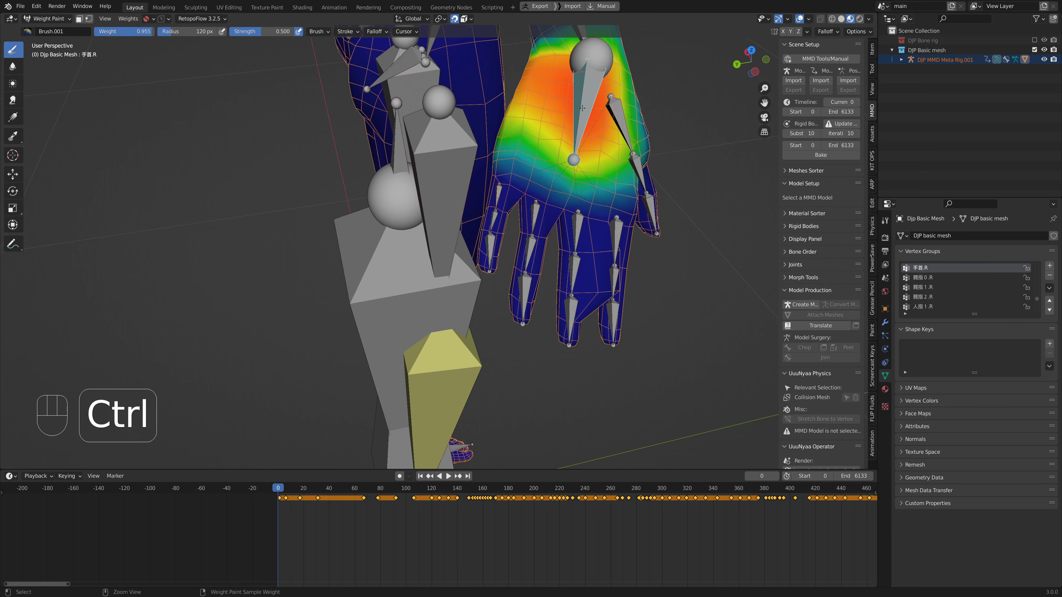
{"action": "left_click", "coordinate": [584, 106], "text": "ctrl"}
{"action": "left_click", "coordinate": [583, 107], "text": "ctrl"}
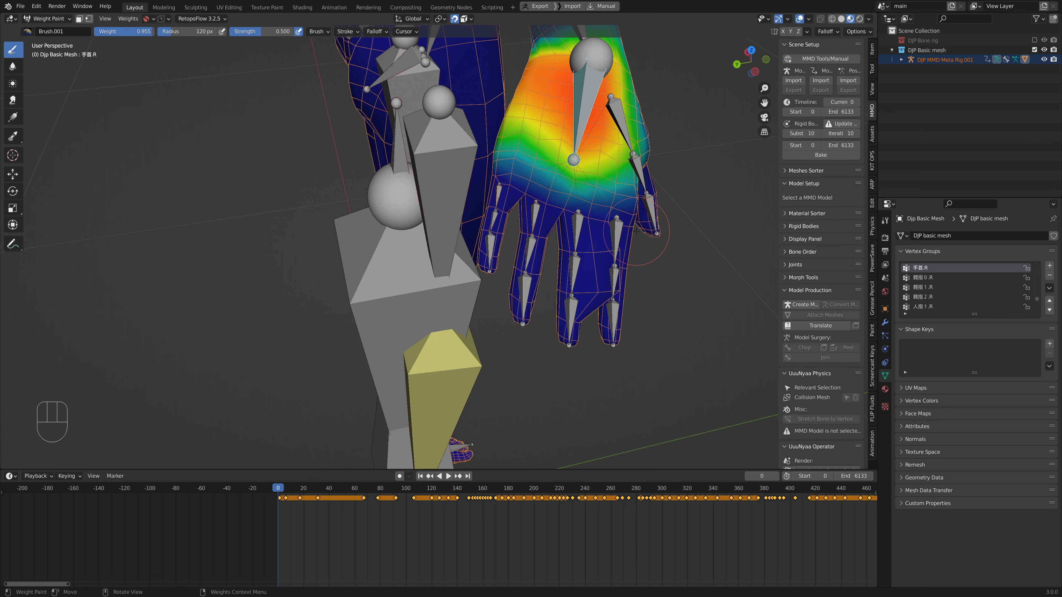
{"action": "mouse_move", "coordinate": [610, 218]}
{"action": "middle_mouse_down"}
{"action": "mouse_move", "coordinate": [602, 228]}
{"action": "mouse_move", "coordinate": [560, 219]}
{"action": "middle_mouse_up"}
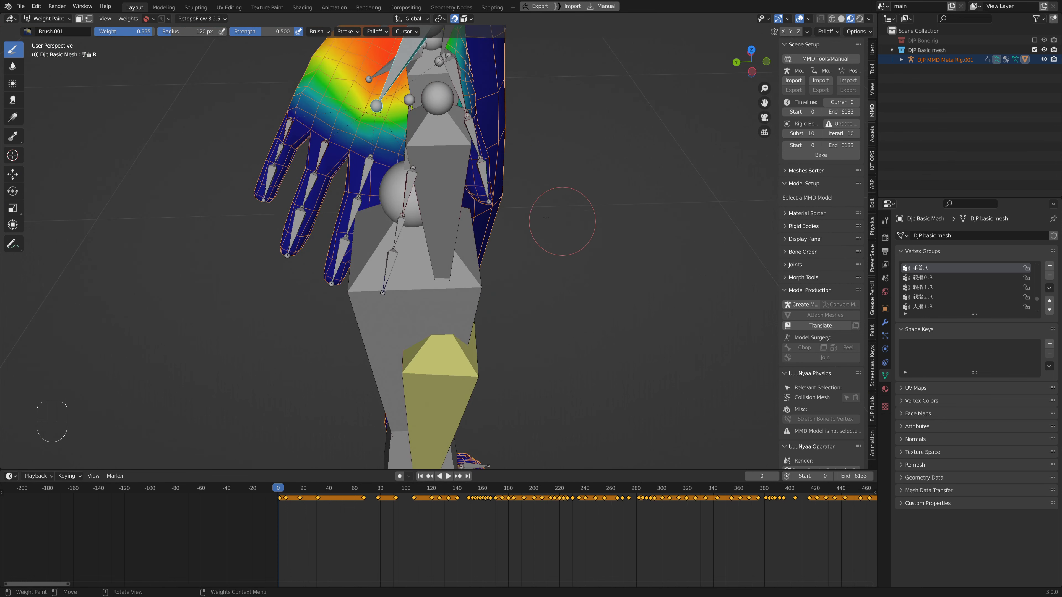
{"action": "left_click", "coordinate": [409, 189], "text": "ctrl"}
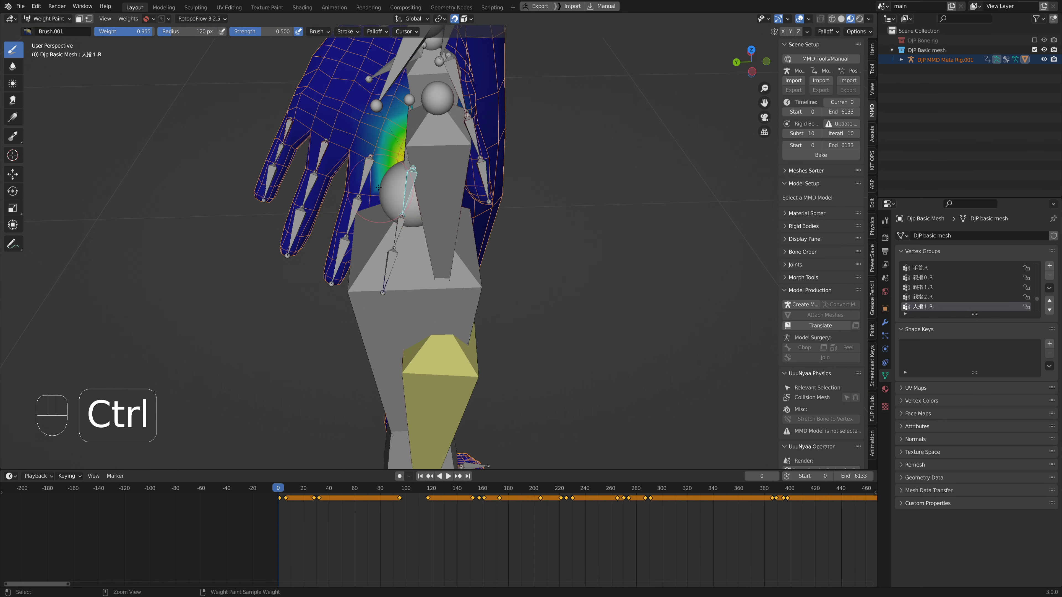
{"action": "middle_click_drag", "start_coordinate": [372, 180], "coordinate": [569, 304]}
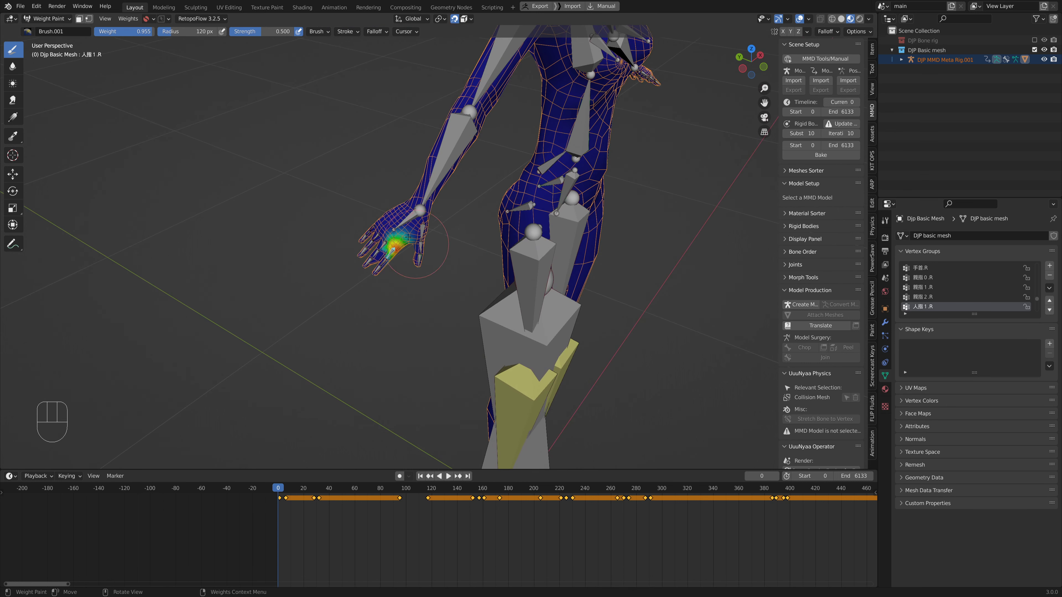
Go back through the vertex groups from 手首.R, make 人指１.L active and inspect its weights on the right hand.
{"action": "left_click", "coordinate": [917, 269]}
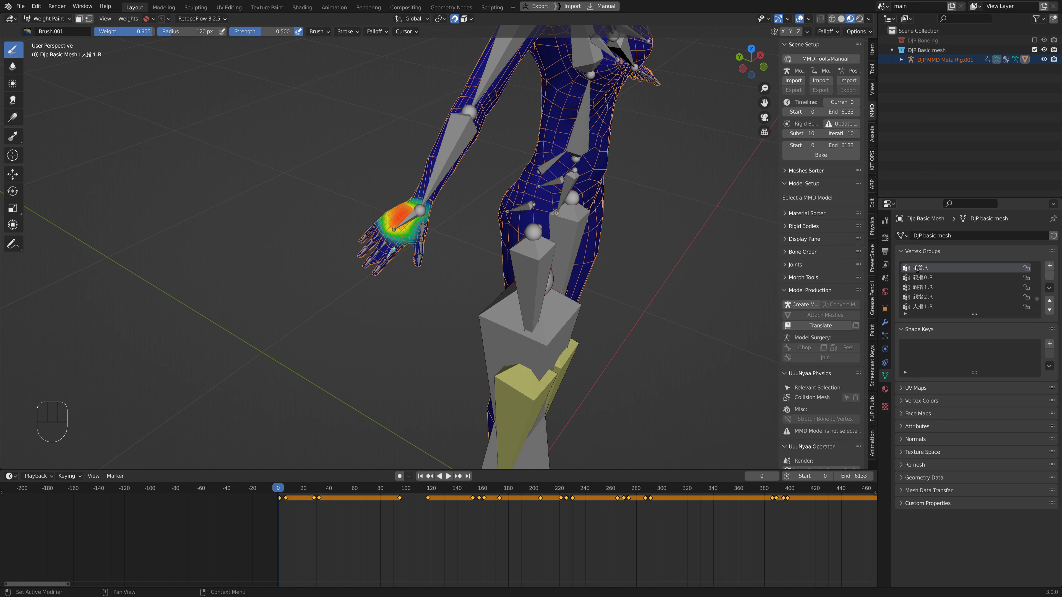
{"action": "key", "text": "Up"}
{"action": "key", "text": "Up"}
{"action": "key", "text": "Up"}
{"action": "key", "text": "Up"}
{"action": "key", "text": "Up"}
{"action": "key", "text": "Up"}
{"action": "key", "text": "Up"}
{"action": "key", "text": "Up"}
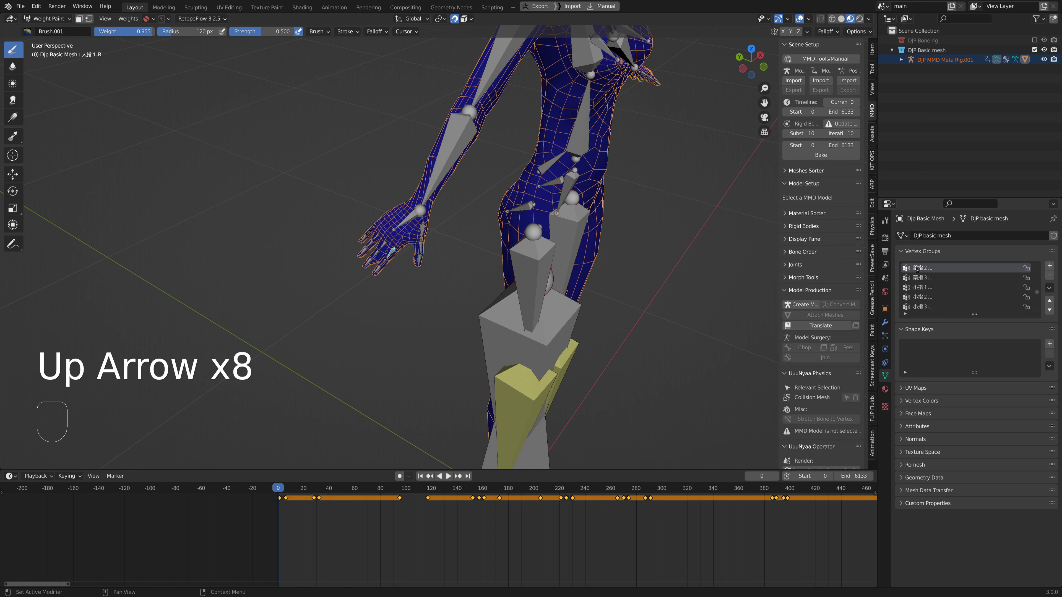
{"action": "key", "text": "Up"}
{"action": "key", "text": "Up"}
{"action": "key", "text": "Up"}
{"action": "key", "text": "Up"}
{"action": "key", "text": "Up"}
{"action": "key", "text": "Up"}
{"action": "key", "text": "Up"}
{"action": "key", "text": "Up"}
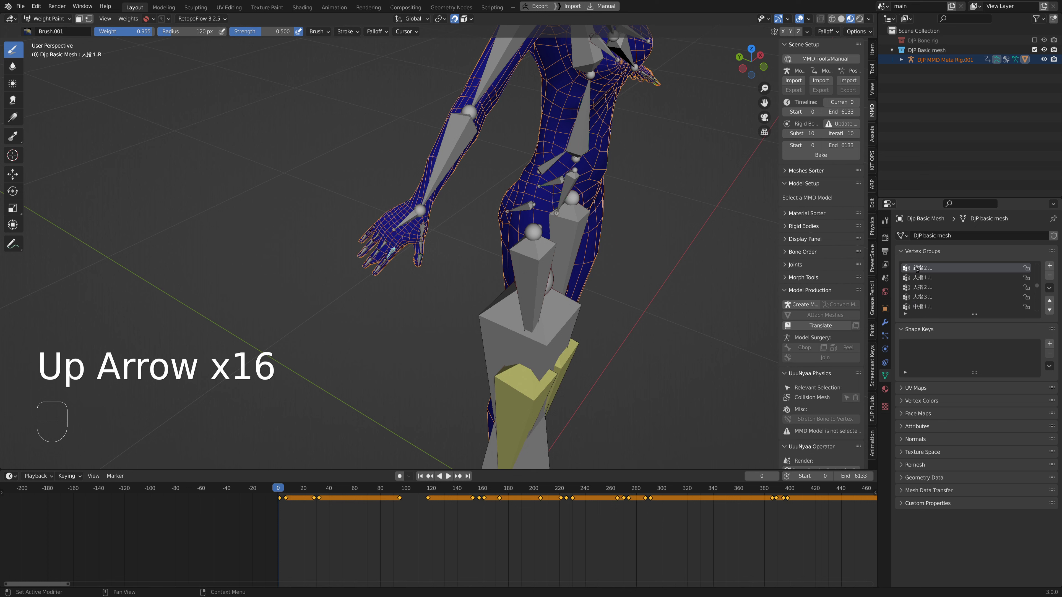
{"action": "key", "text": "Up"}
{"action": "key", "text": "Up"}
{"action": "key", "text": "Down"}
{"action": "key", "text": "Down"}
{"action": "key", "text": "Down"}
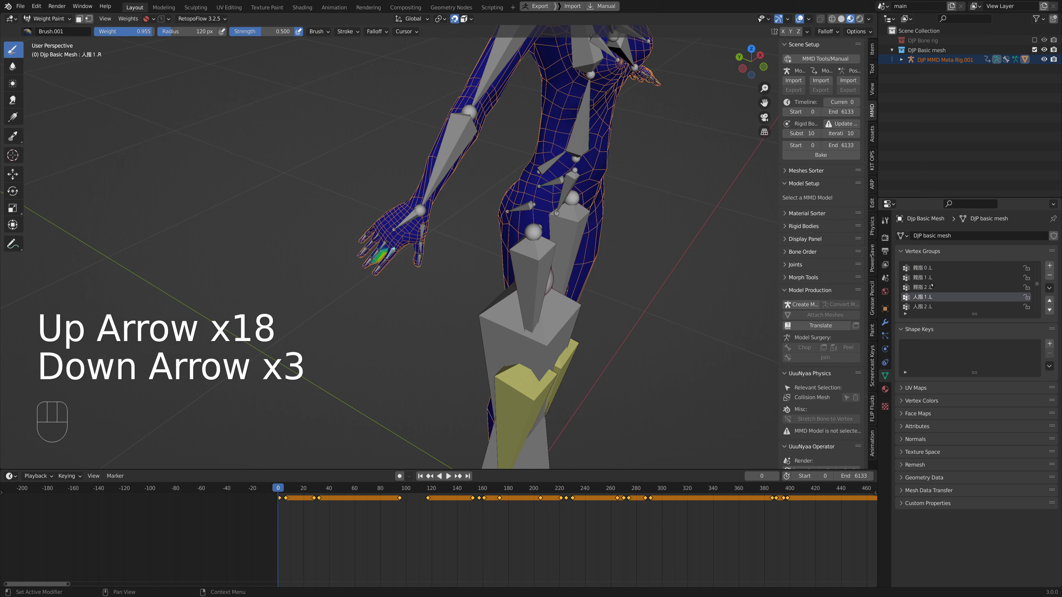
{"action": "key", "text": "Down"}
{"action": "key", "text": "Up"}
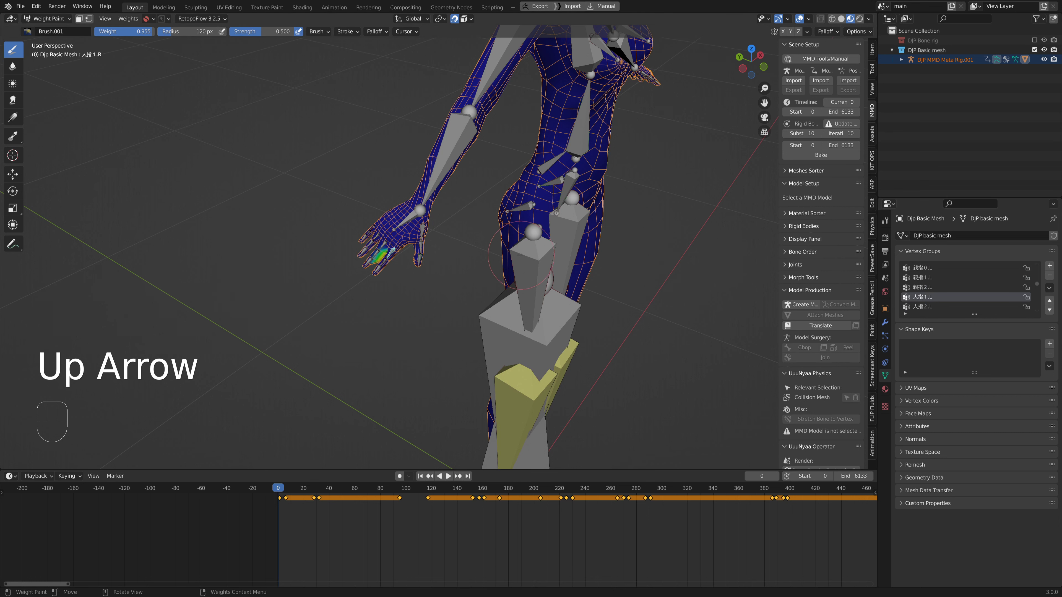
{"action": "mouse_move", "coordinate": [522, 260]}
{"action": "middle_mouse_down"}
{"action": "mouse_move", "coordinate": [548, 255]}
{"action": "mouse_move", "coordinate": [496, 263]}
{"action": "middle_mouse_up"}
{"action": "scroll", "coordinate": [474, 272], "scroll_direction": "up", "scroll_amount": 2}
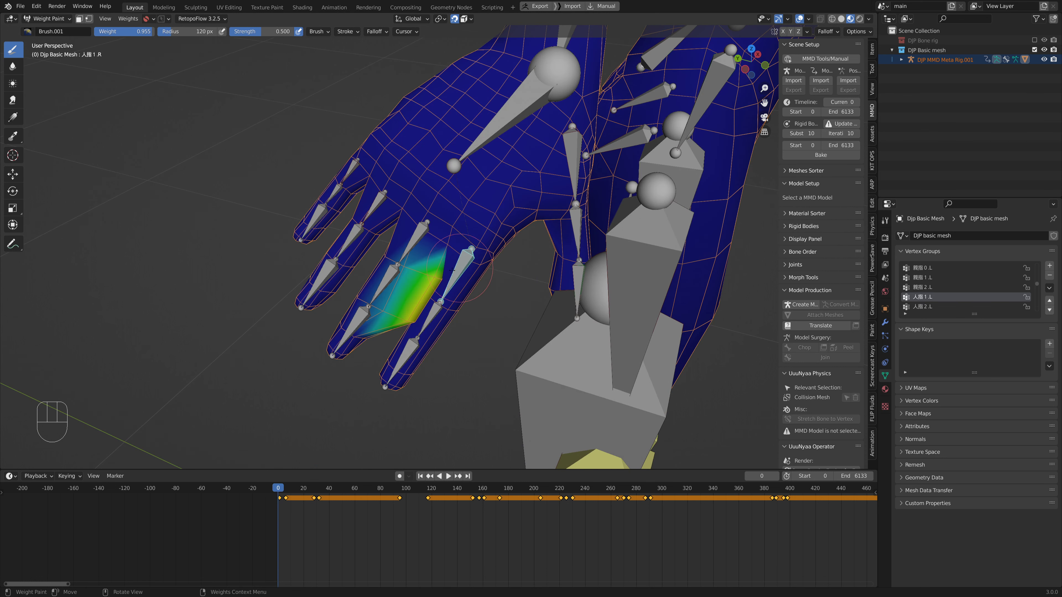
In Edit Mode with see-through wireframe shading, select the right hand's vertices and grow the selection five times up past the forearm.
{"action": "key", "text": "Tab"}
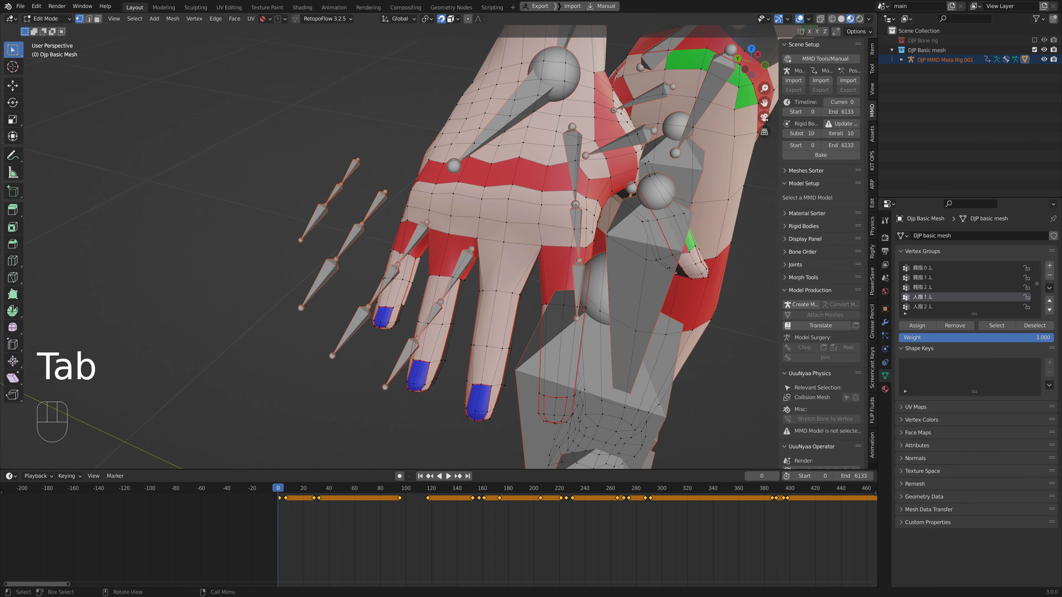
{"action": "middle_click_drag", "start_coordinate": [416, 318], "coordinate": [433, 306]}
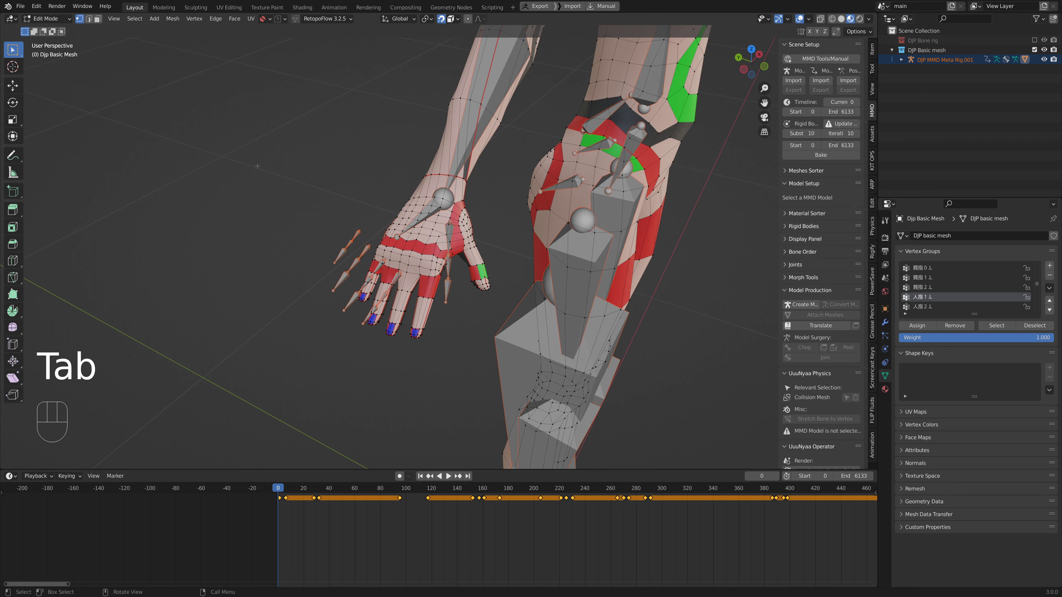
{"action": "left_click", "coordinate": [833, 19]}
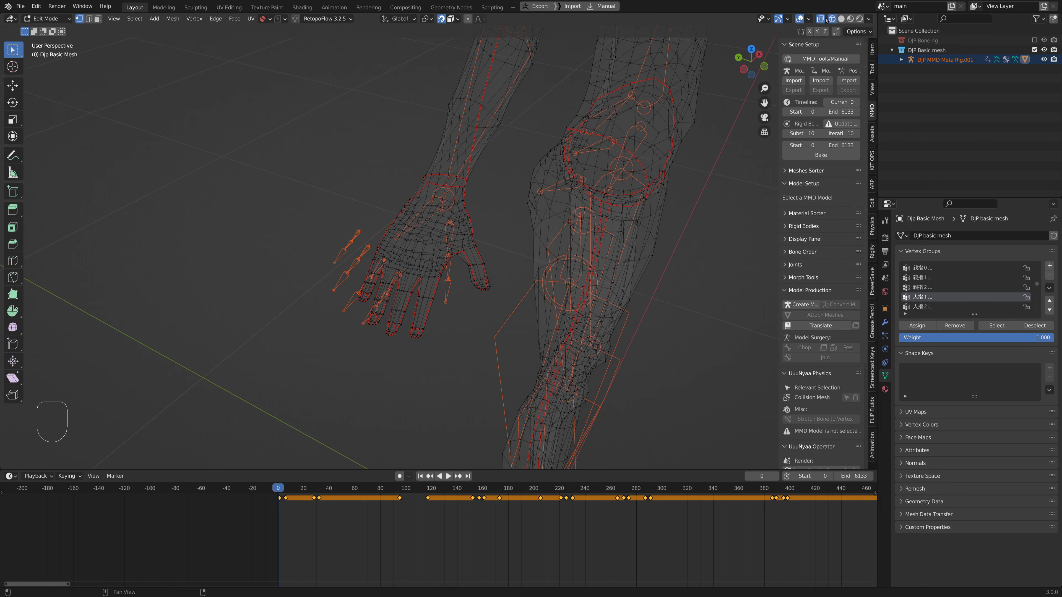
{"action": "left_click", "coordinate": [821, 19]}
{"action": "left_click_drag", "start_coordinate": [329, 197], "coordinate": [464, 349]}
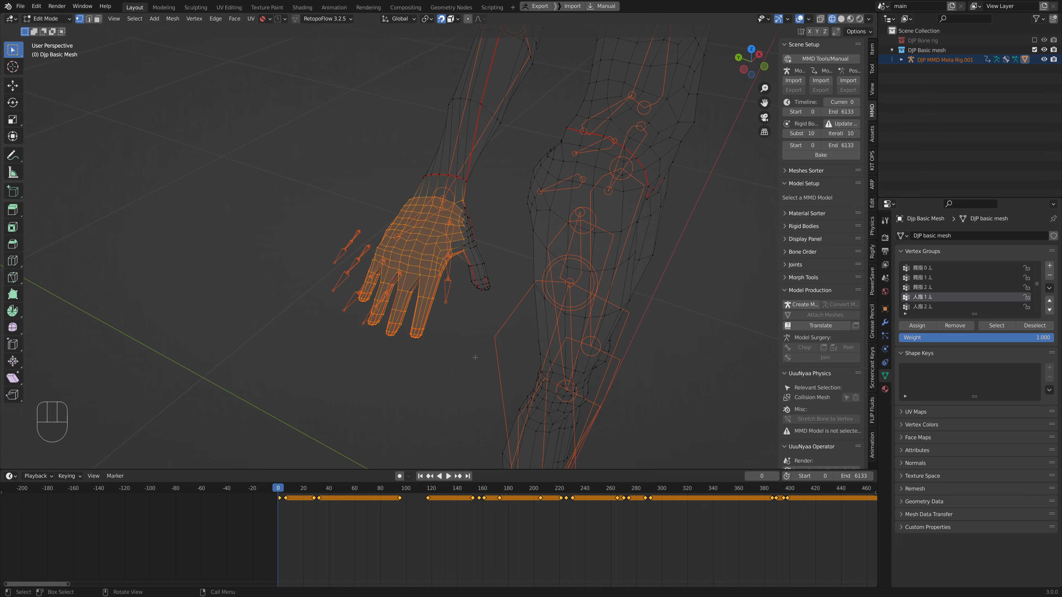
{"action": "mouse_move", "coordinate": [475, 357]}
{"action": "middle_mouse_down"}
{"action": "mouse_move", "coordinate": [327, 275]}
{"action": "mouse_move", "coordinate": [473, 339]}
{"action": "middle_mouse_up"}
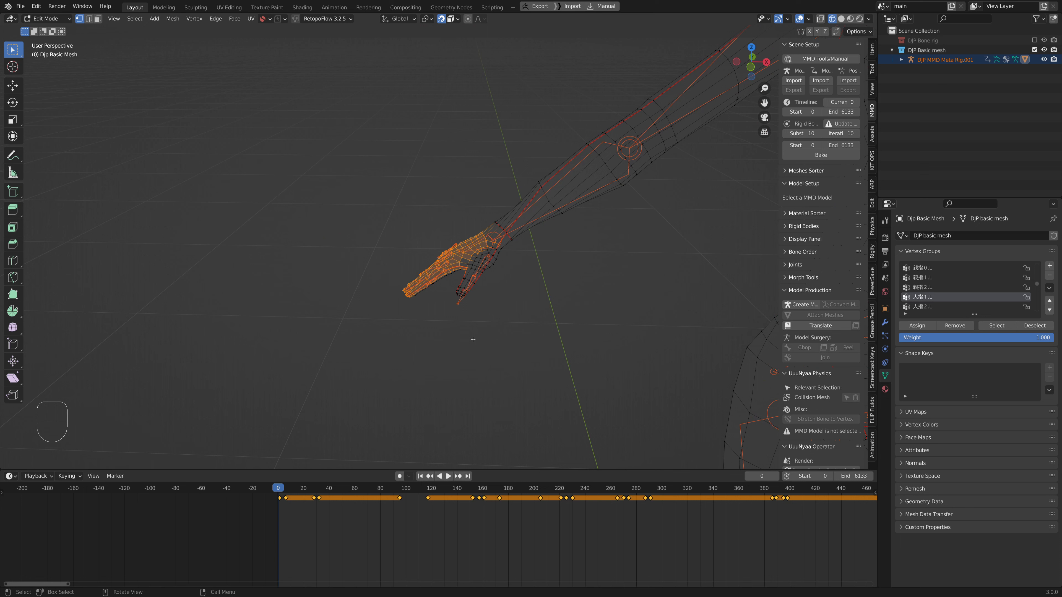
{"action": "key", "text": "ctrl+KP_Add"}
{"action": "key", "text": "ctrl+KP_Add"}
{"action": "key", "text": "ctrl+KP_Add"}
{"action": "key", "text": "ctrl+KP_Add"}
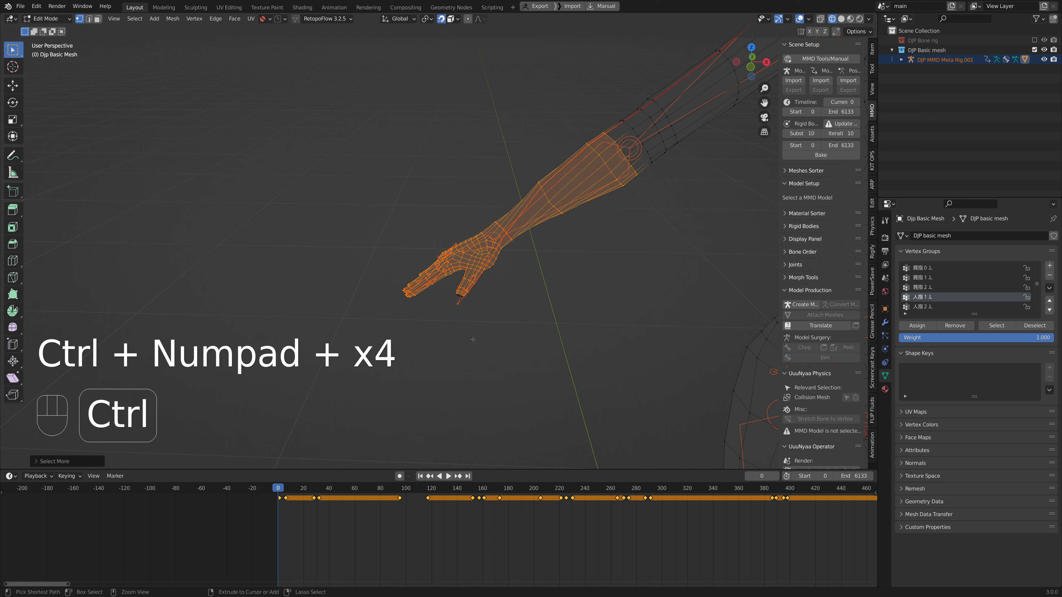
{"action": "key", "text": "ctrl+KP_Add"}
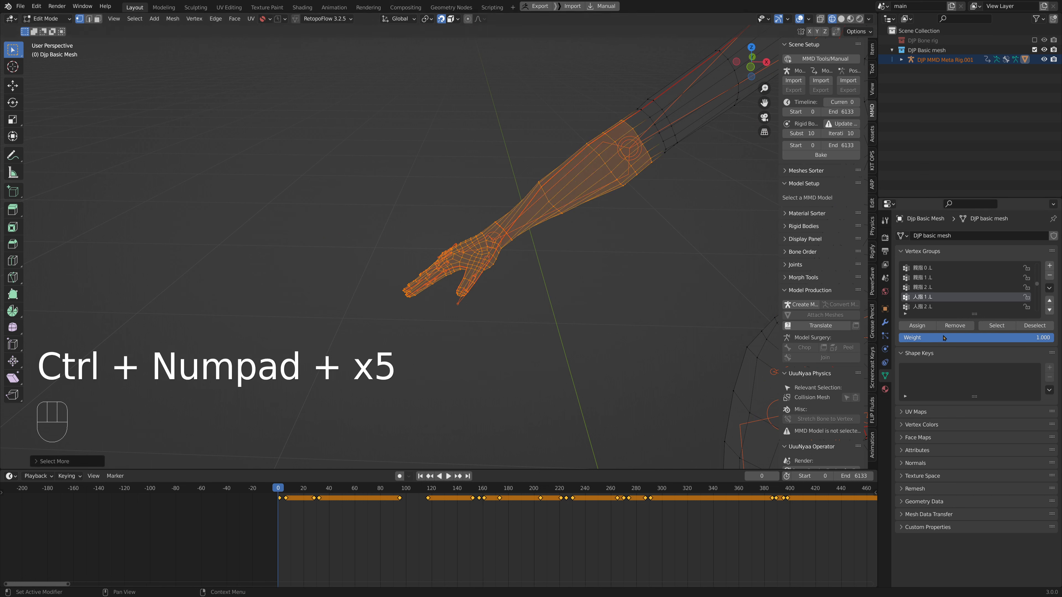
Remove the selected right hand and forearm vertices from the 人指１.L vertex group and return to Weight Paint mode.
{"action": "left_click", "coordinate": [955, 327]}
{"action": "mouse_move", "coordinate": [607, 313]}
{"action": "middle_mouse_down"}
{"action": "mouse_move", "coordinate": [632, 321]}
{"action": "mouse_move", "coordinate": [625, 314]}
{"action": "middle_mouse_up"}
{"action": "key", "text": "Tab"}
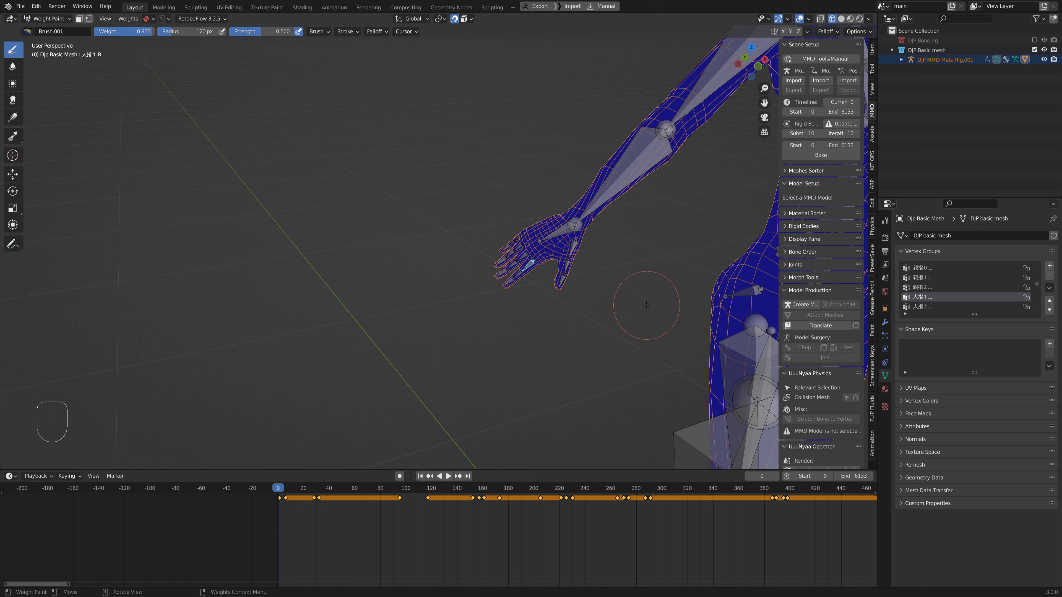
Step through the vertex groups from 親指２.L down to the right index finger groups, checking each one's weights on the right arm and hand.
{"action": "left_click", "coordinate": [923, 289]}
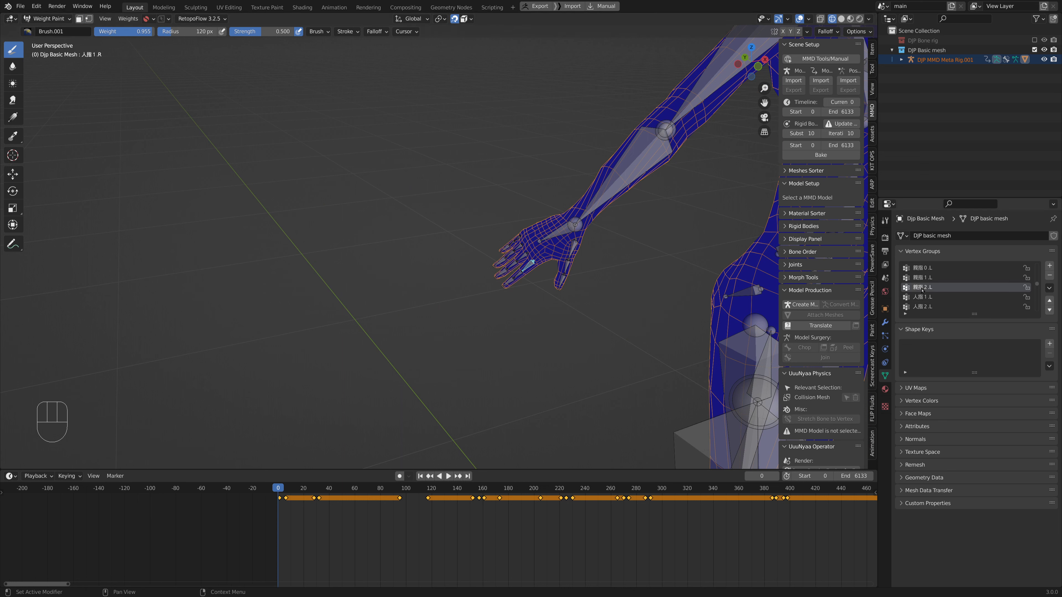
{"action": "key", "text": "Down"}
{"action": "key", "text": "Down"}
{"action": "key", "text": "Down"}
{"action": "key", "text": "Down"}
{"action": "key", "text": "Down"}
{"action": "key", "text": "Down"}
{"action": "key", "text": "Down"}
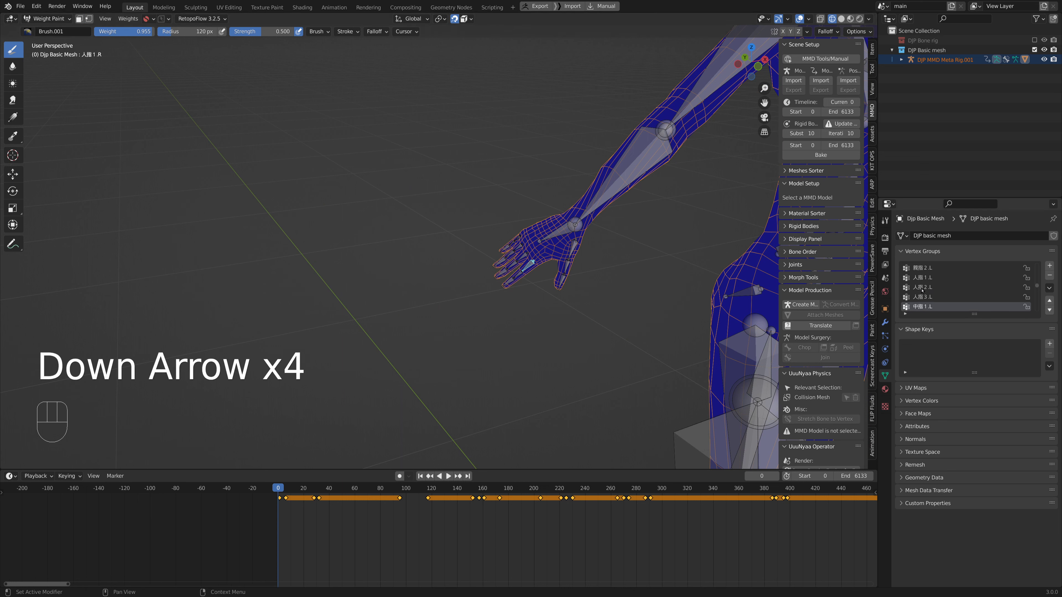
{"action": "key", "text": "Down"}
{"action": "key", "text": "Down"}
{"action": "key", "text": "Down"}
{"action": "key", "text": "Down"}
{"action": "key", "text": "Down"}
{"action": "key", "text": "Down"}
{"action": "key", "text": "Down"}
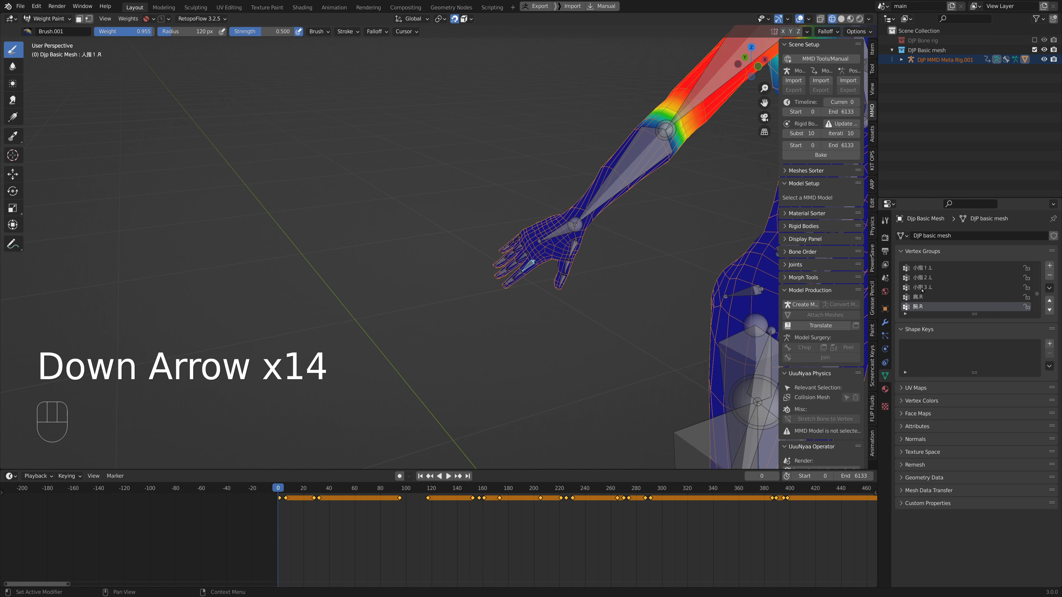
{"action": "key", "text": "Down"}
{"action": "key", "text": "Down"}
{"action": "key", "text": "Down"}
{"action": "key", "text": "Down"}
{"action": "key", "text": "Down"}
{"action": "key", "text": "Down"}
{"action": "key", "text": "Down"}
{"action": "key", "text": "Down"}
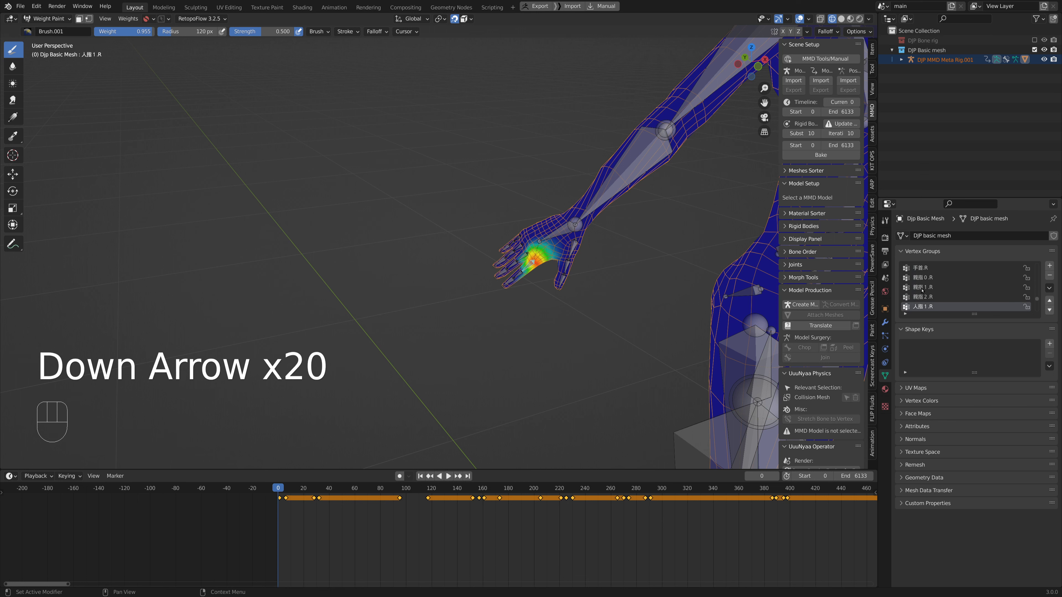
Go back to the 人指１.R vertex group and play the imported motion to check how the right hand deforms.
{"action": "key", "text": "Up"}
{"action": "key", "text": "Up"}
{"action": "key", "text": "space"}
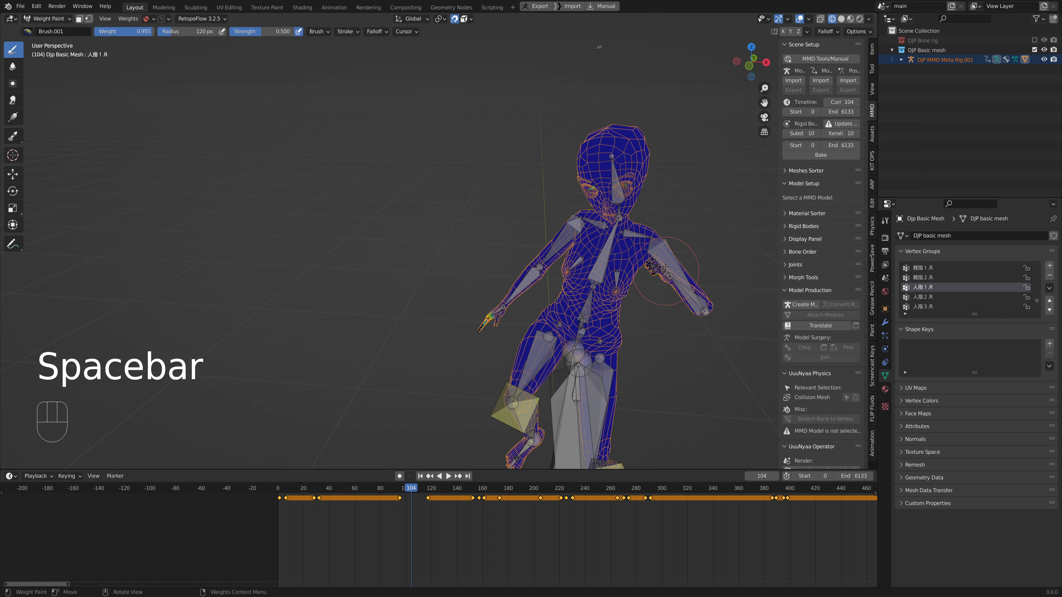